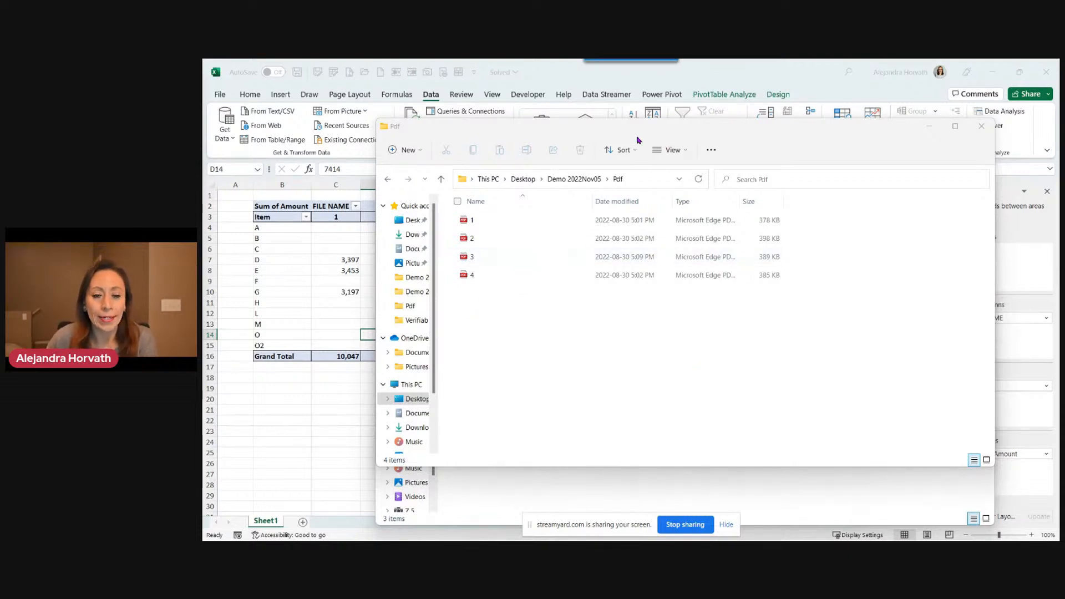
- Open PDF files 1 to 4 from the Pdf folder together in Microsoft Edge and dismiss the screen-sharing notice
click(518, 239)
click(507, 263)
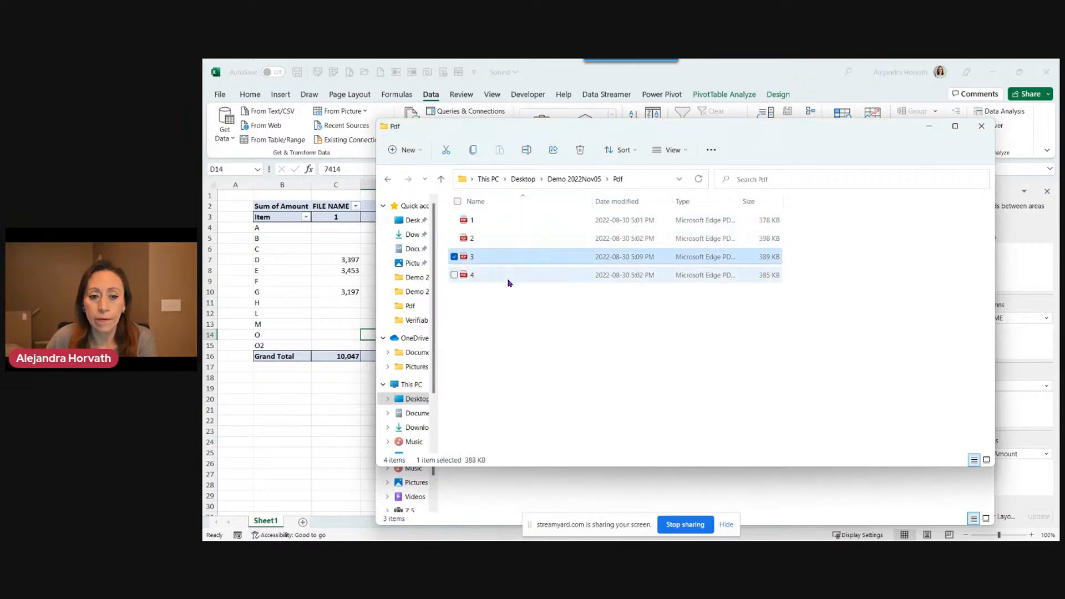
click(507, 280)
click(527, 229)
click(528, 227)
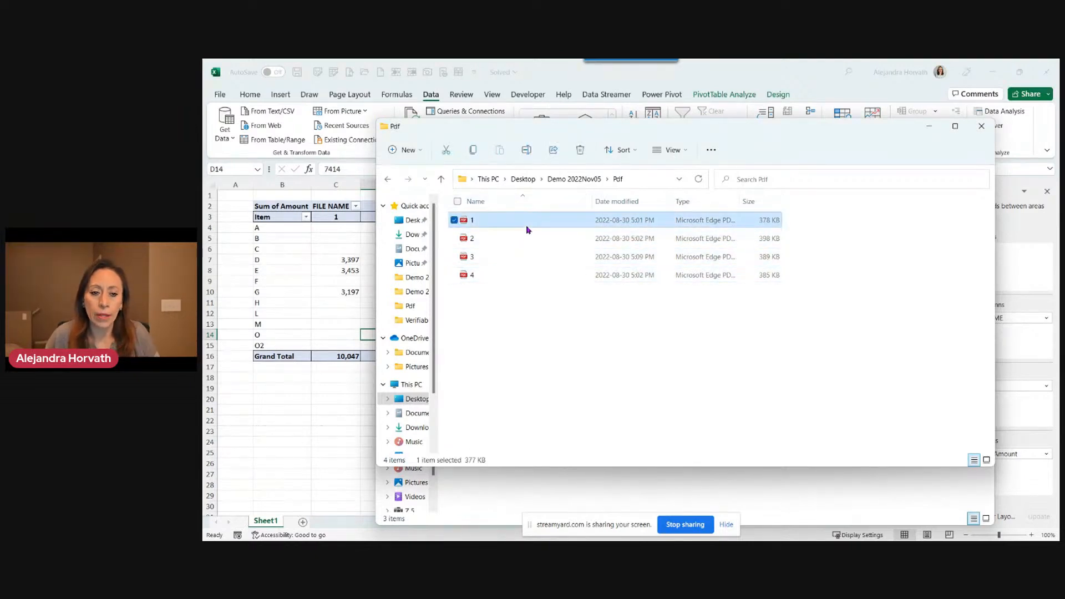
shift+click(530, 278)
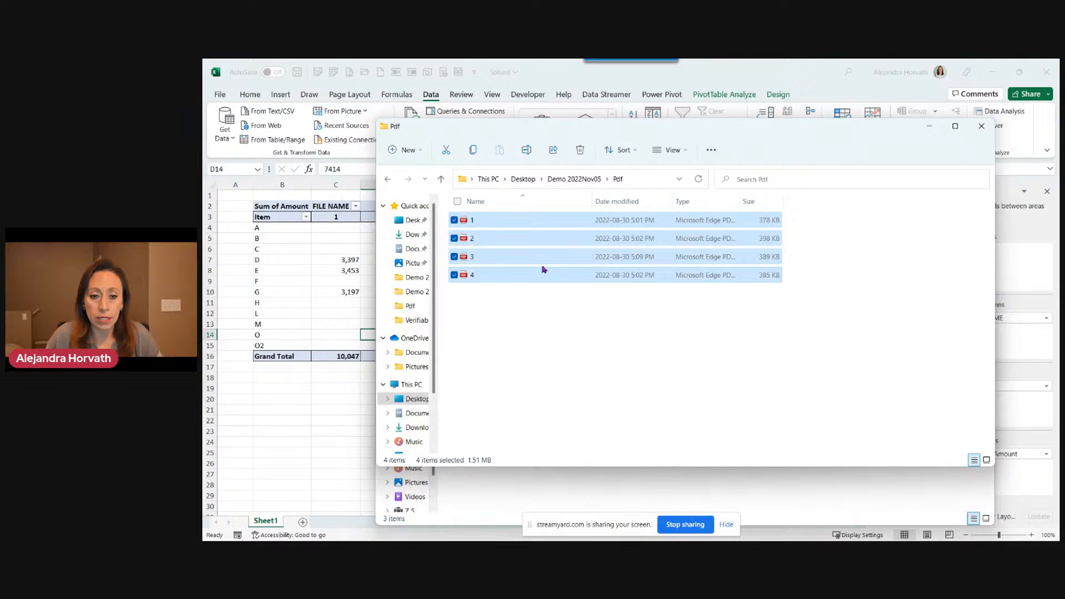
double_click(558, 256)
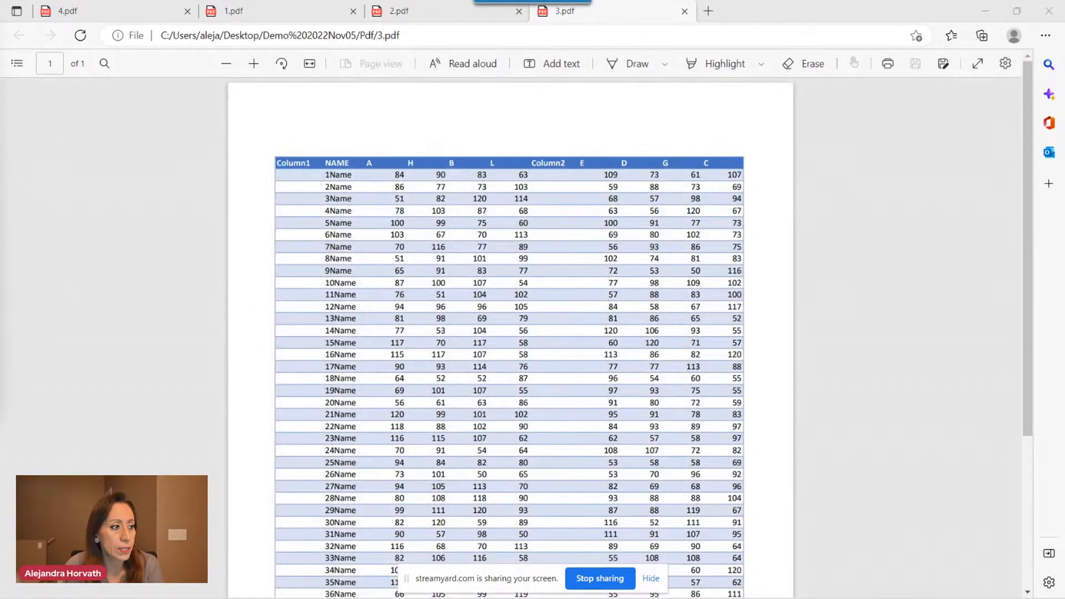
click(652, 579)
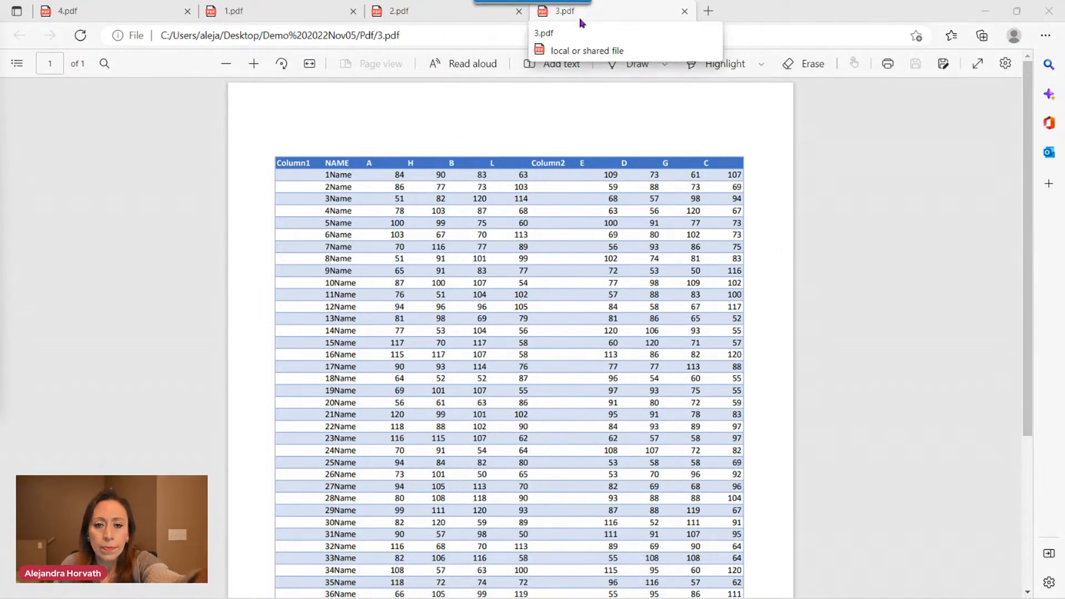
- Examine the table in 3.pdf, including its NAME column, item headers and filler columns, and close the file
scroll(616, 216, down, 2)
scroll(406, 216, up, 2)
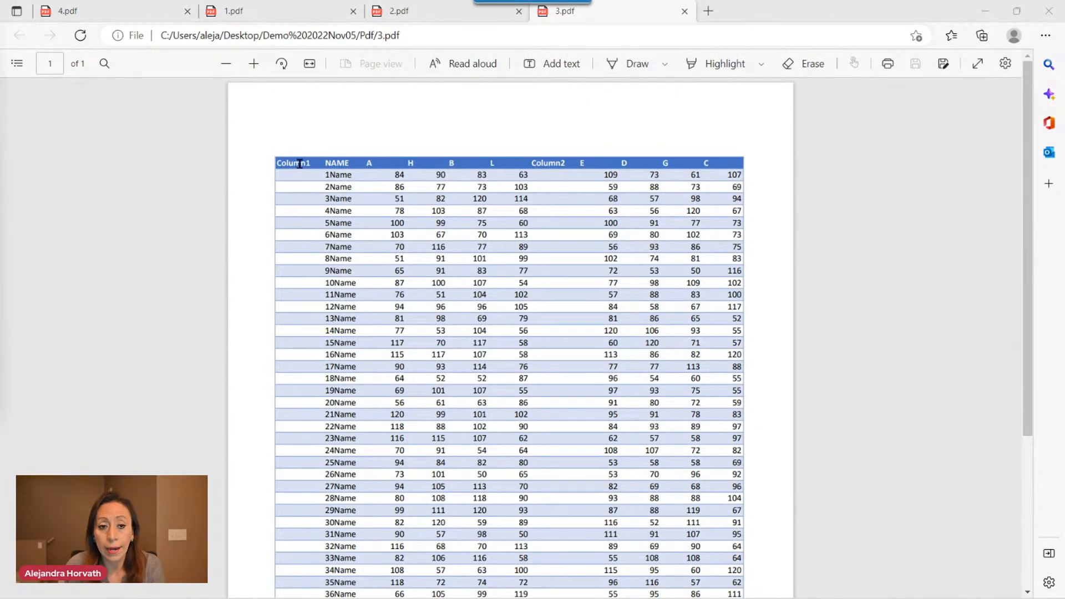
drag(318, 162, 356, 163)
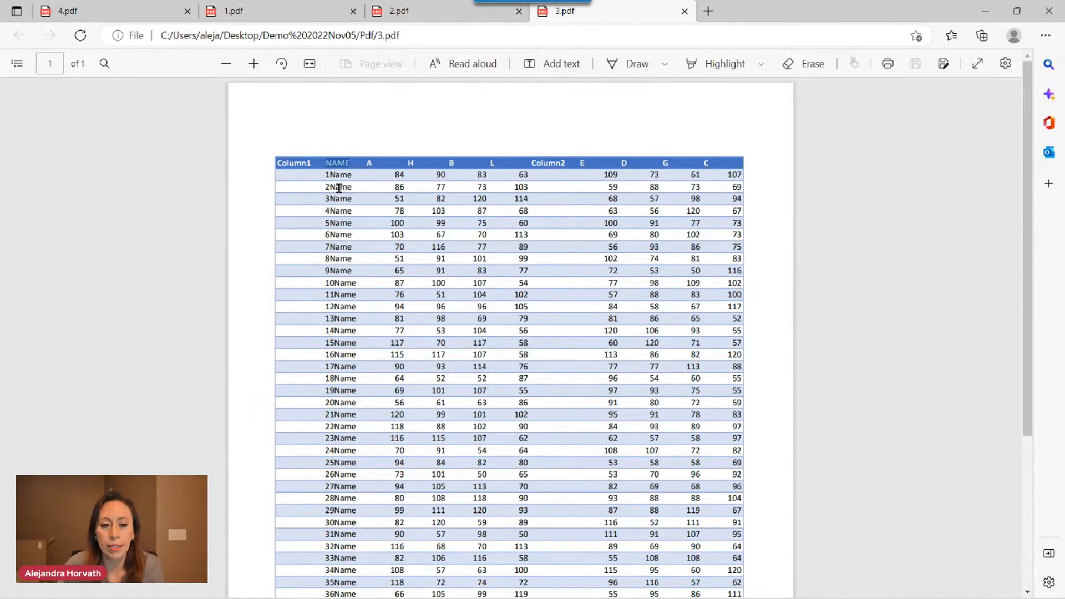
drag(329, 182, 332, 187)
click(366, 161)
click(386, 165)
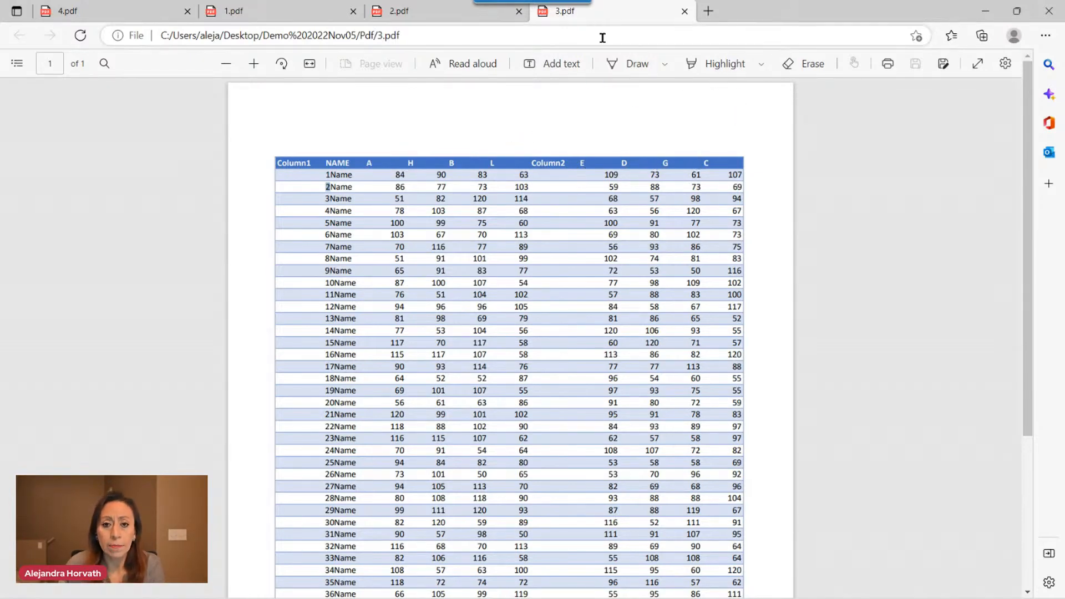
scroll(604, 219, down, 1)
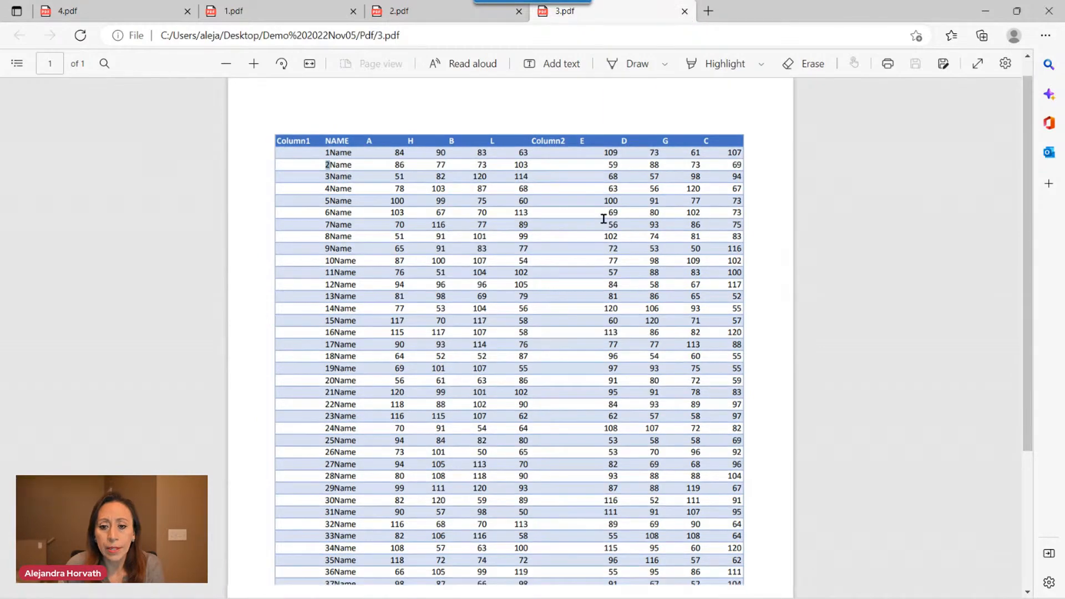
scroll(604, 218, down, 4)
scroll(604, 219, up, 5)
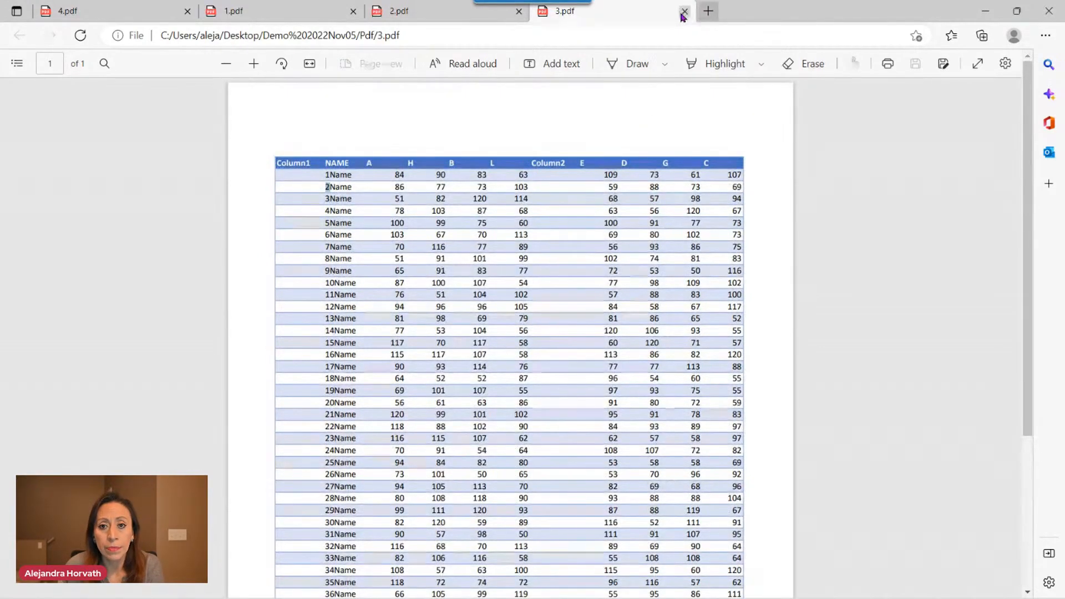
click(684, 12)
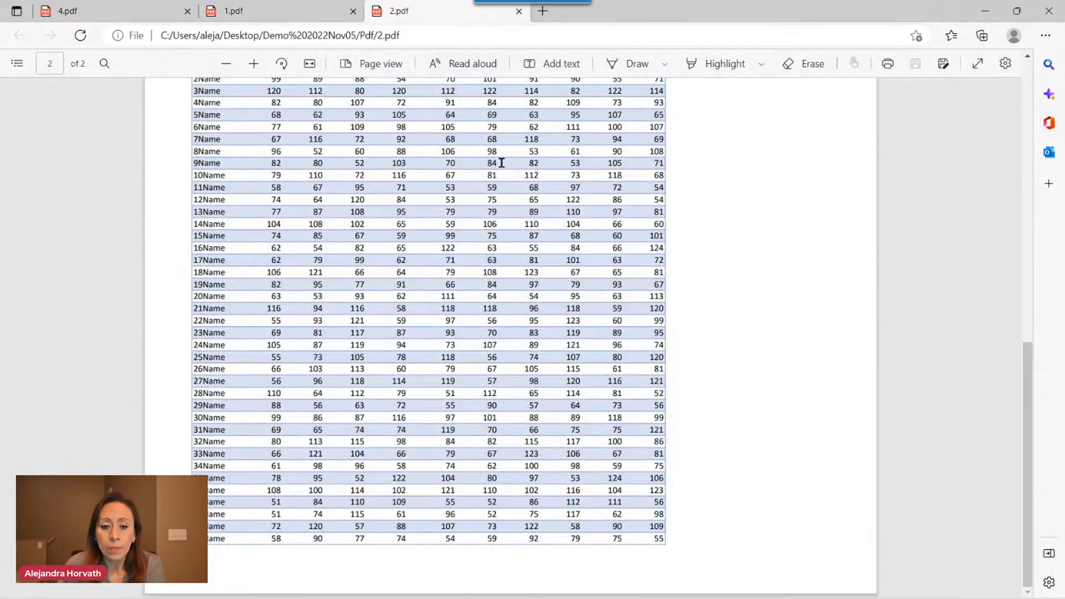
- Examine and compare the column headers and data of the tables on both pages of 2.pdf, and close the file
scroll(511, 217, up, 10)
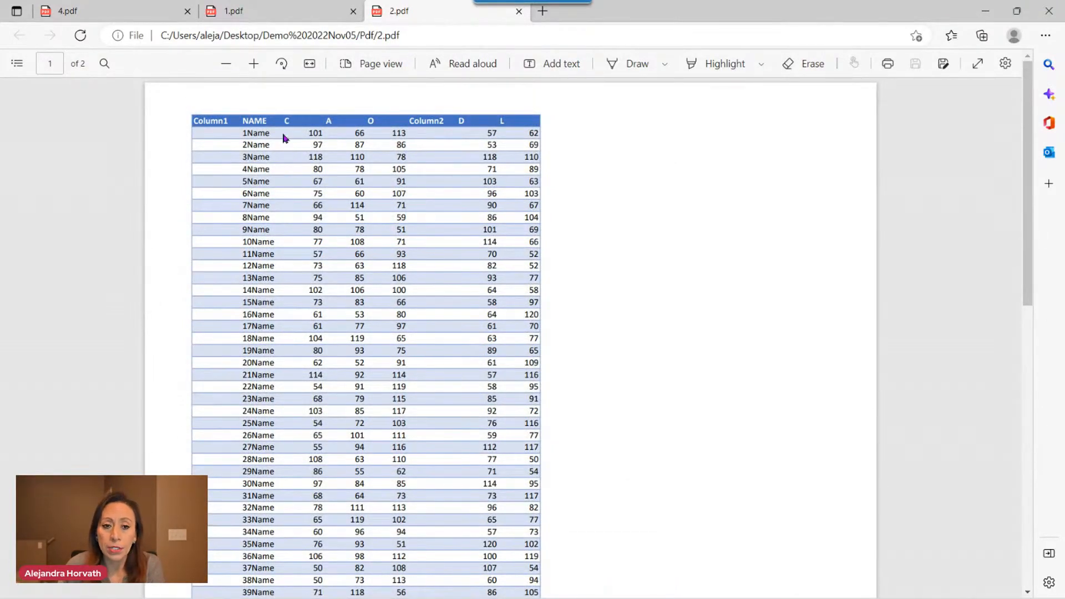
scroll(484, 140, down, 9)
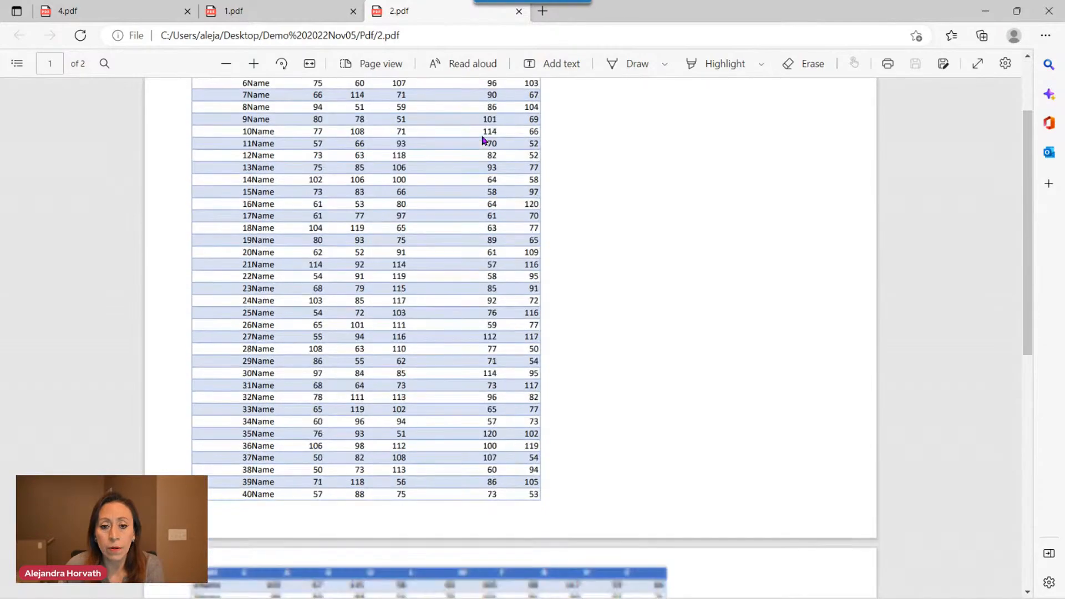
scroll(483, 138, up, 2)
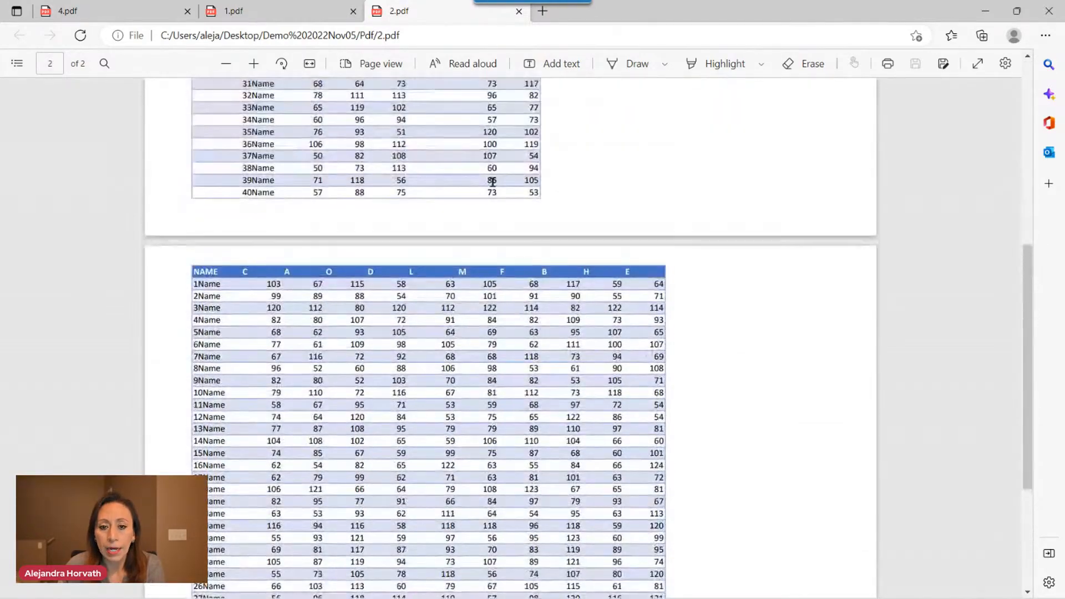
scroll(623, 281, down, 4)
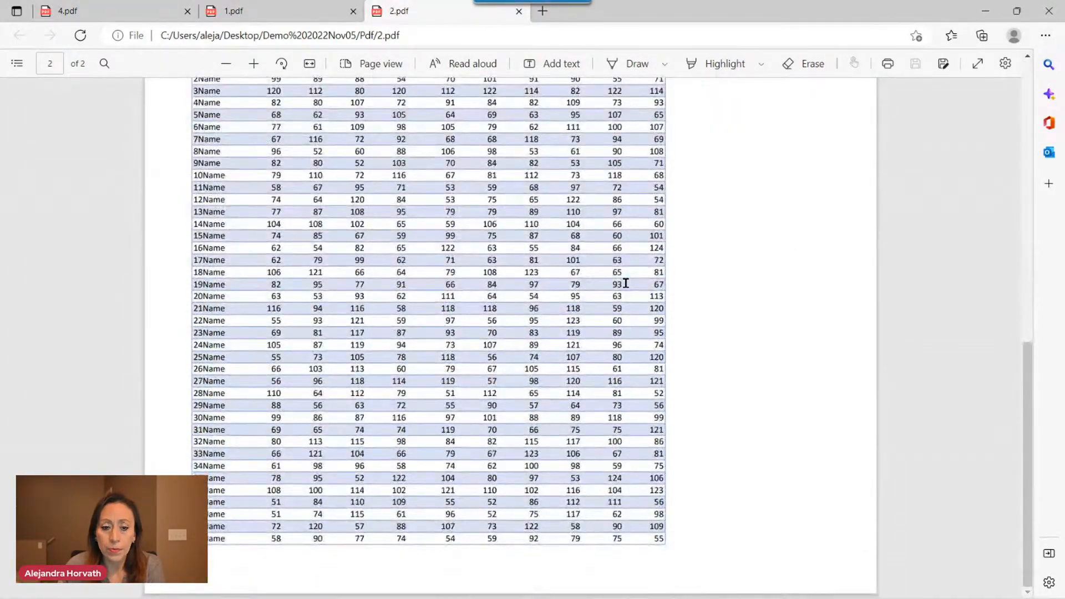
scroll(628, 276, up, 8)
scroll(610, 300, down, 4)
scroll(610, 300, down, 3)
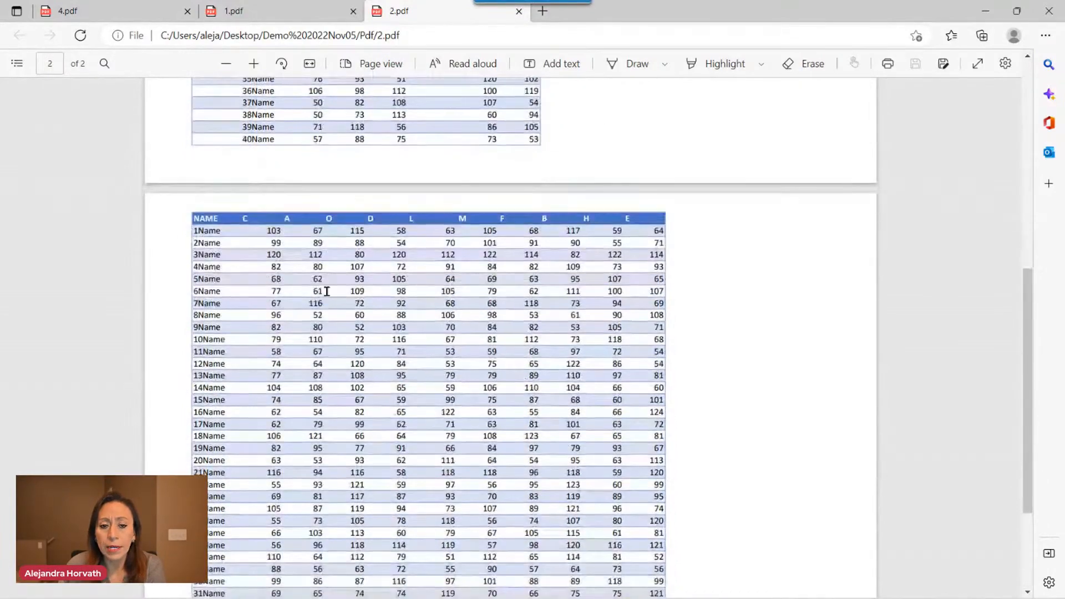
ctrl+scroll(212, 373, up, 2)
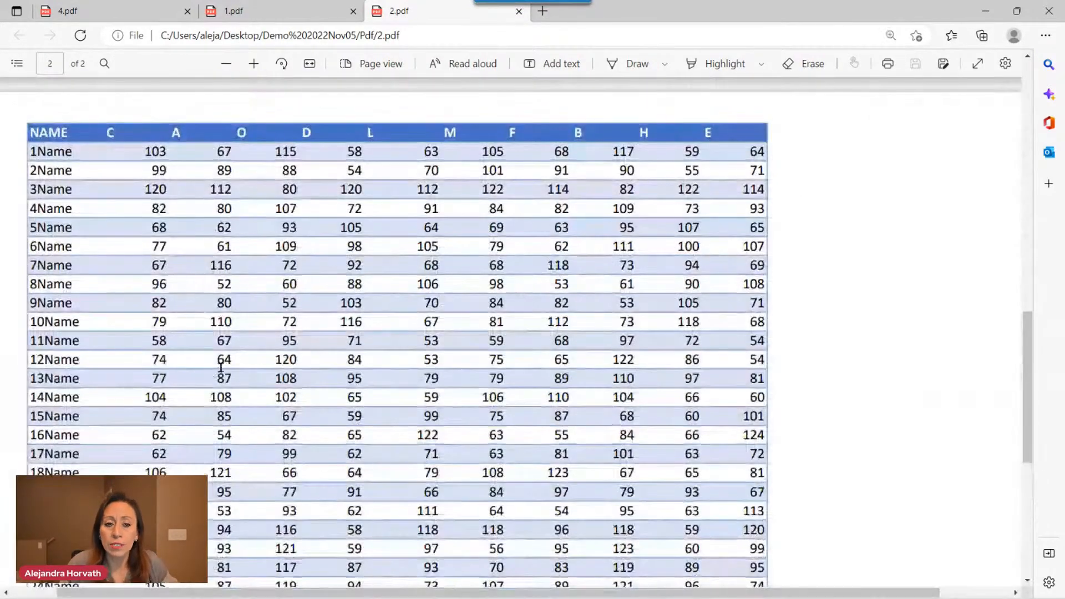
scroll(214, 333, up, 3)
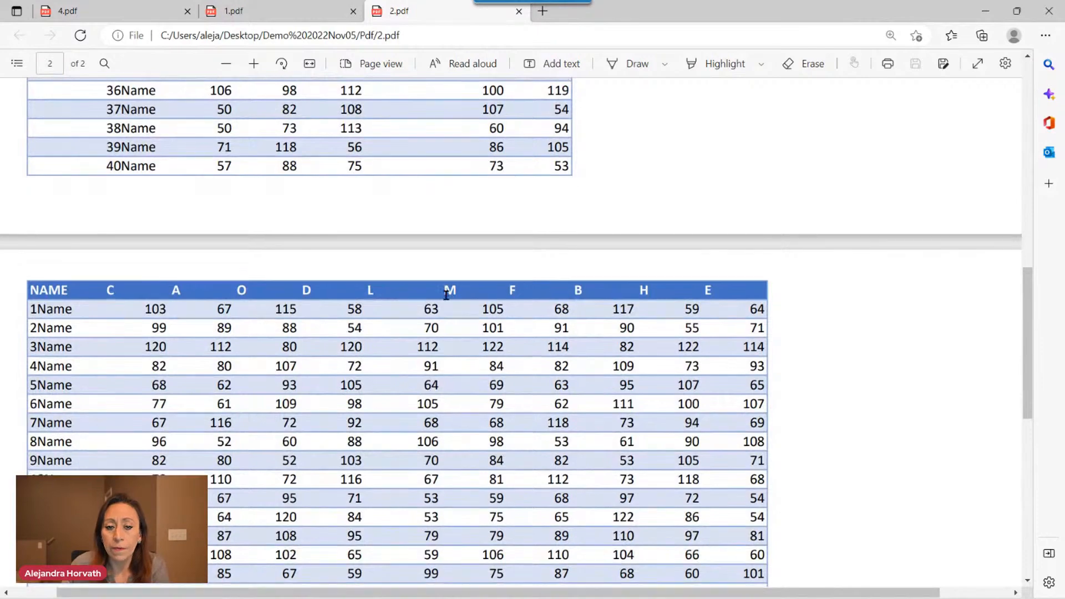
scroll(427, 361, down, 2)
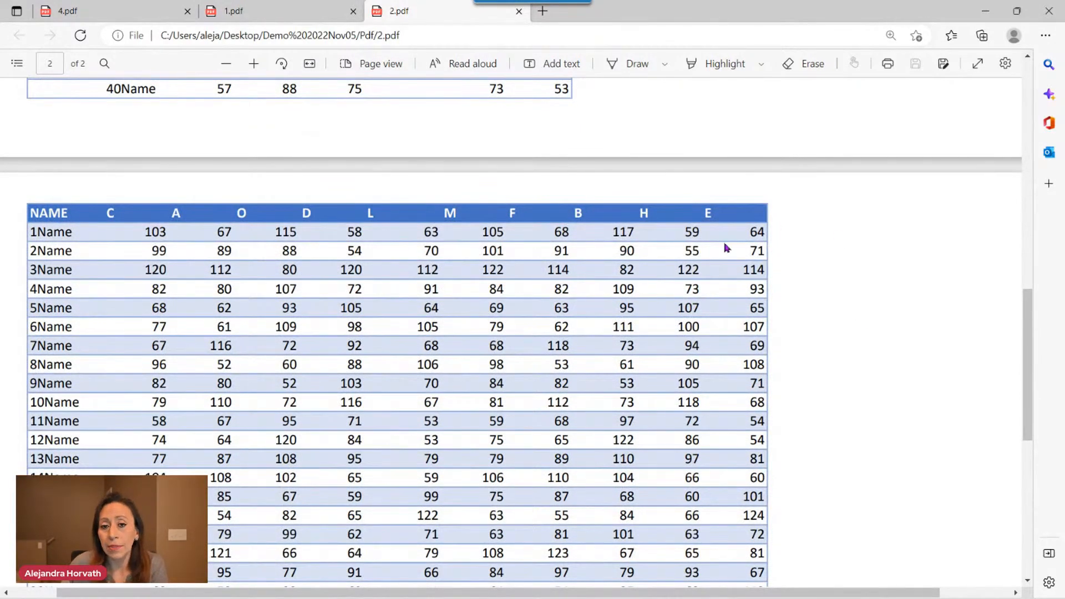
scroll(699, 302, up, 15)
scroll(699, 301, up, 3)
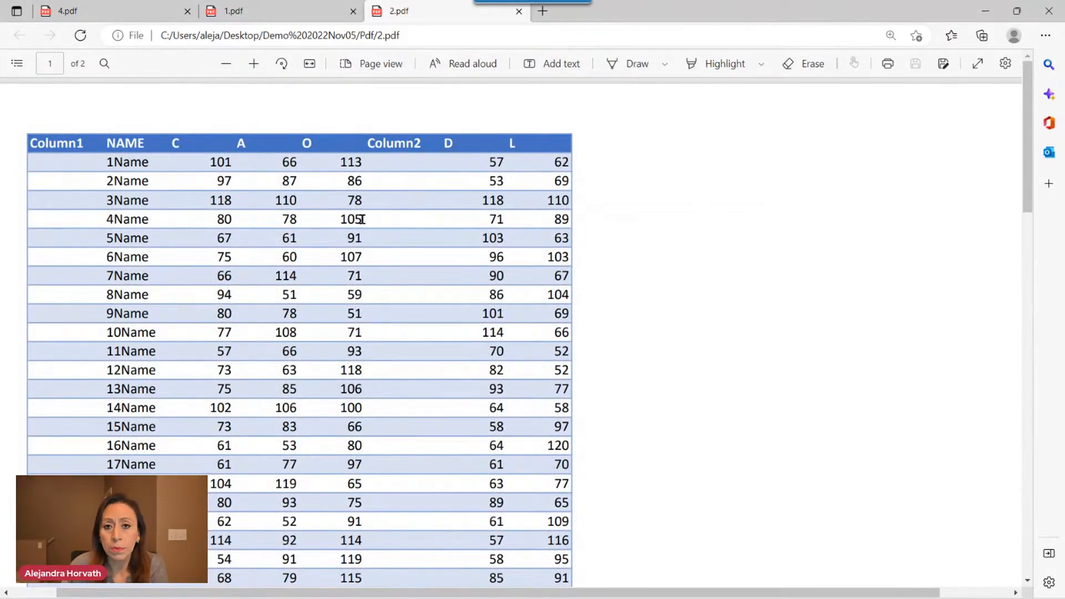
scroll(392, 218, down, 12)
scroll(668, 268, down, 2)
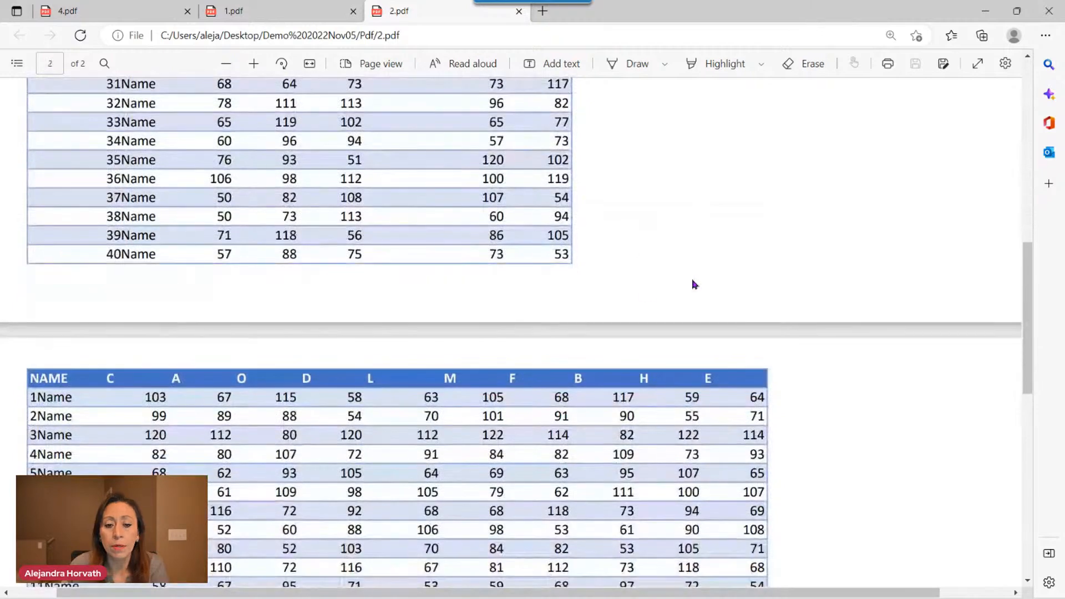
click(519, 10)
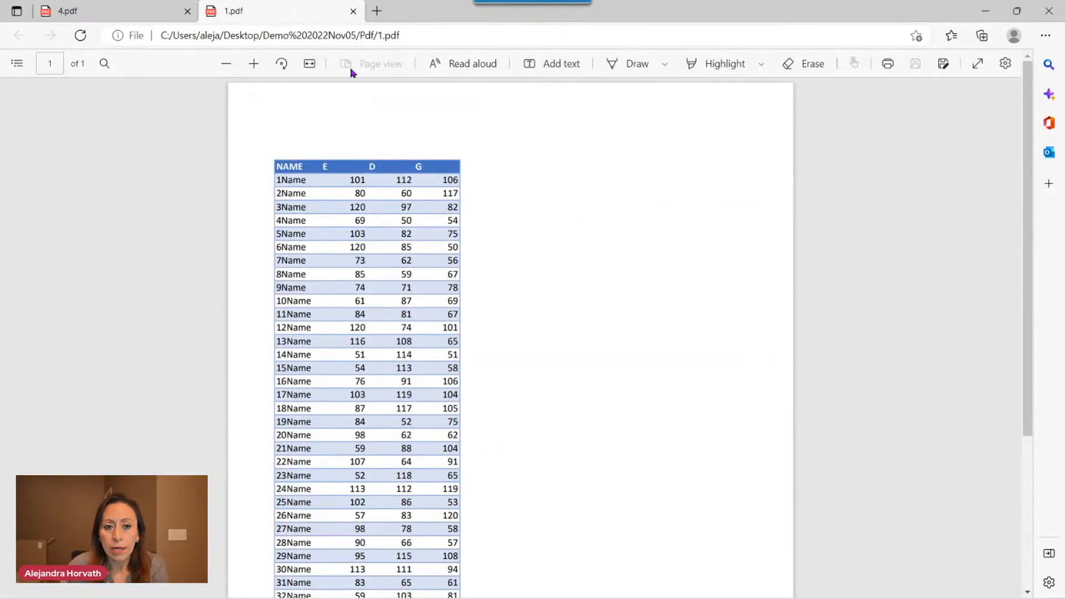
- Review the tables in 1.pdf and 4.pdf, closing each file after reading it
scroll(416, 175, down, 4)
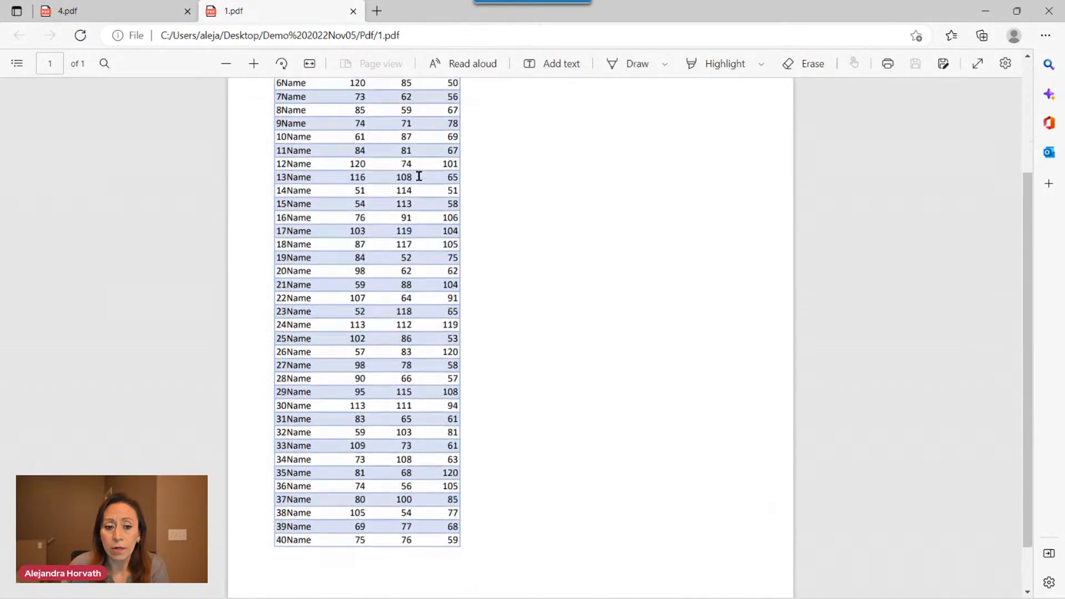
click(353, 11)
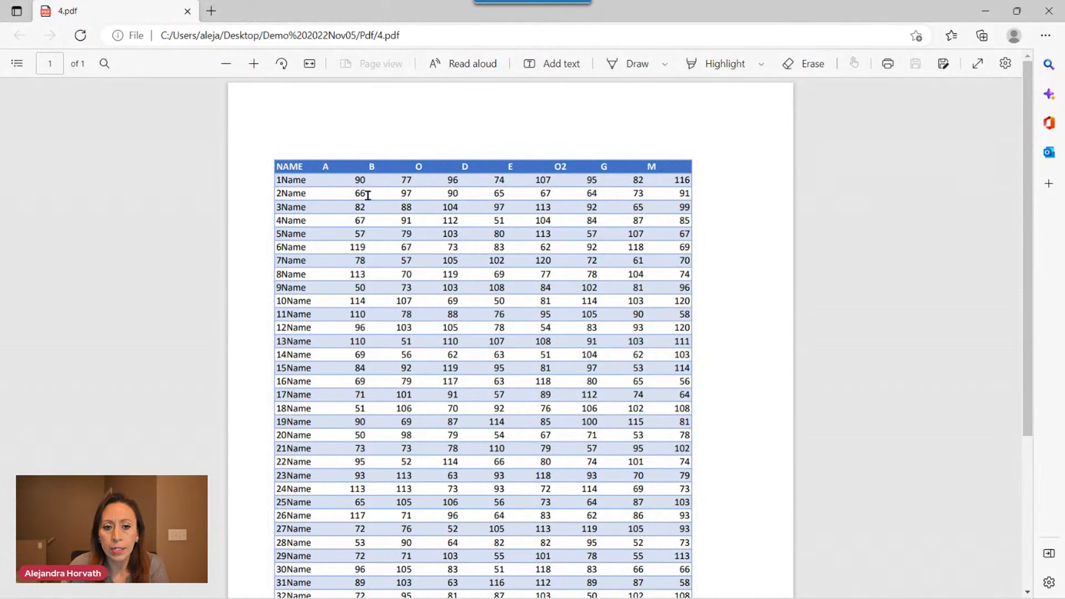
scroll(543, 171, down, 4)
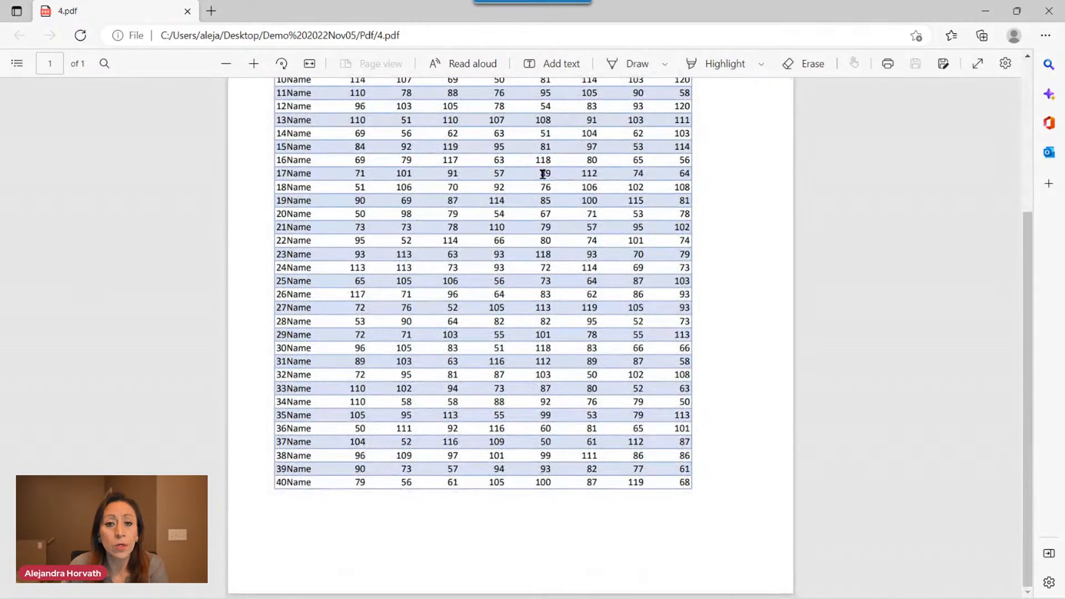
scroll(545, 176, up, 4)
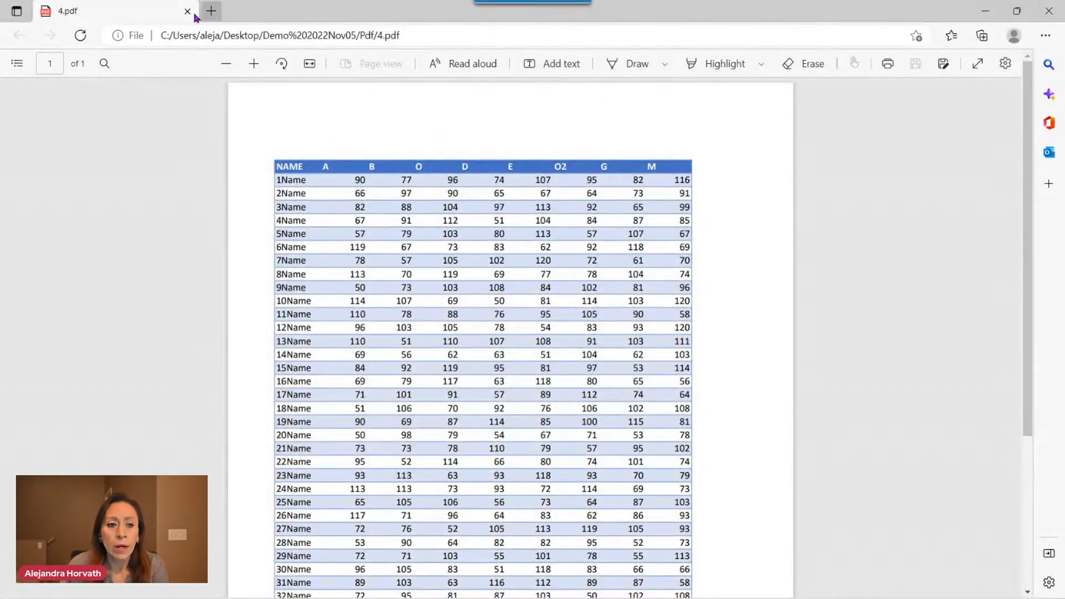
click(188, 12)
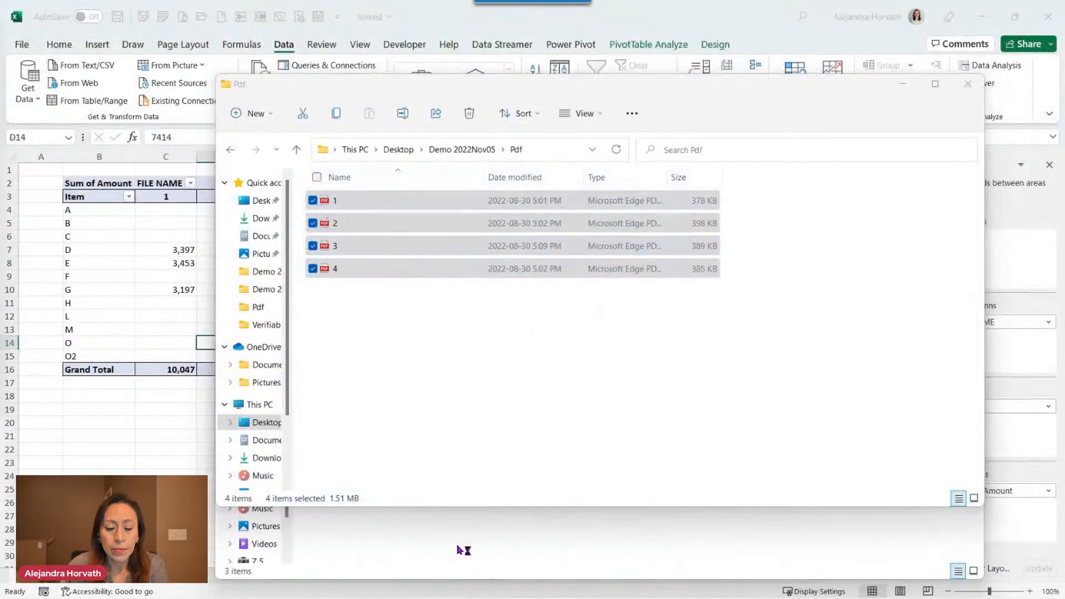
- Open PDF files 5, 6 and 7 from the Additional Info folder together
click(459, 549)
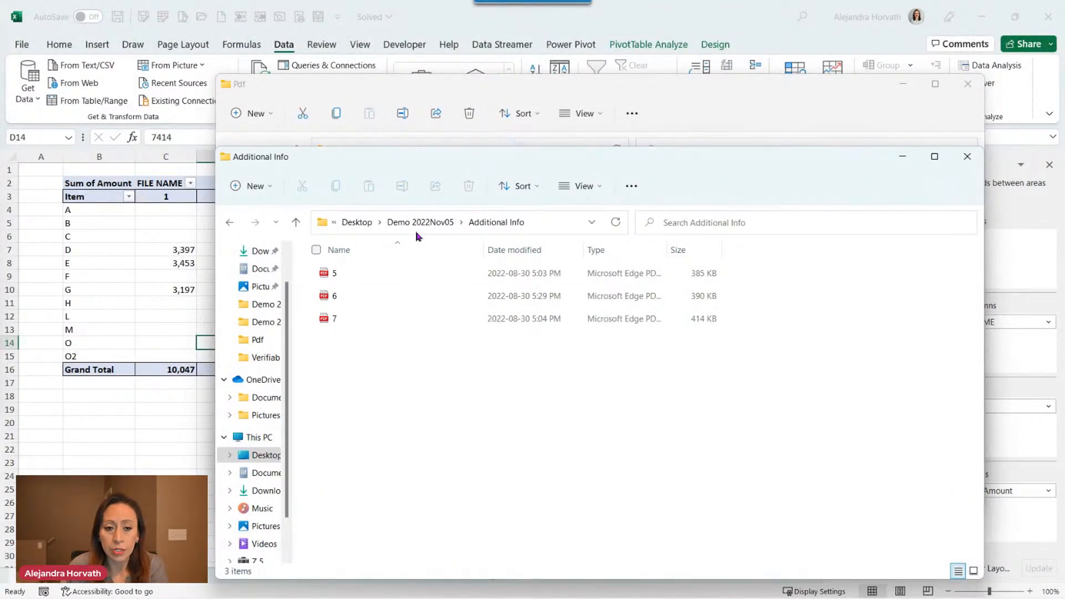
click(414, 278)
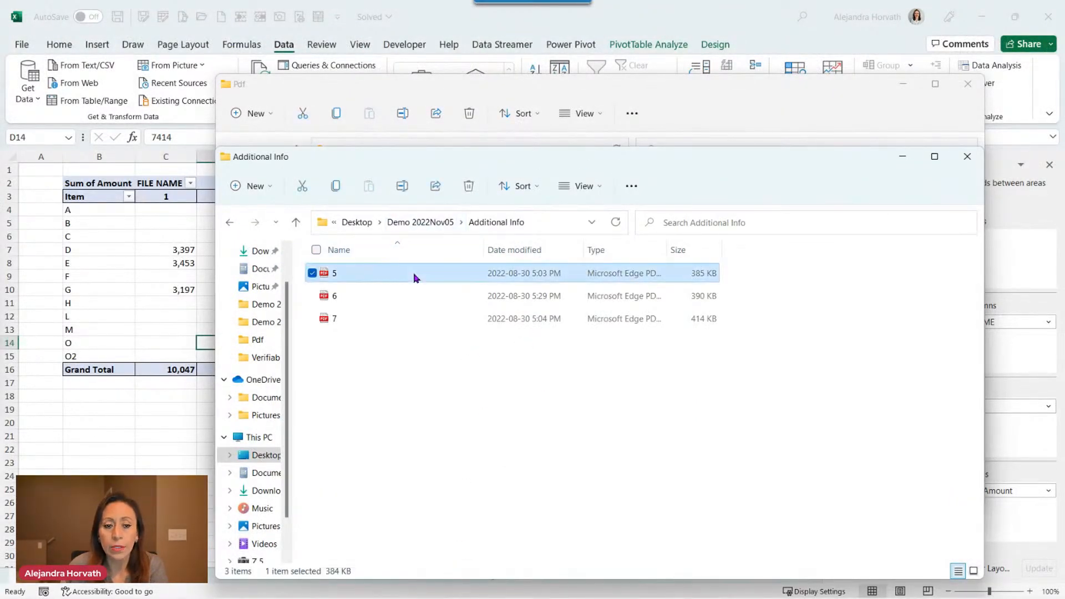
shift+click(424, 321)
double_click(474, 290)
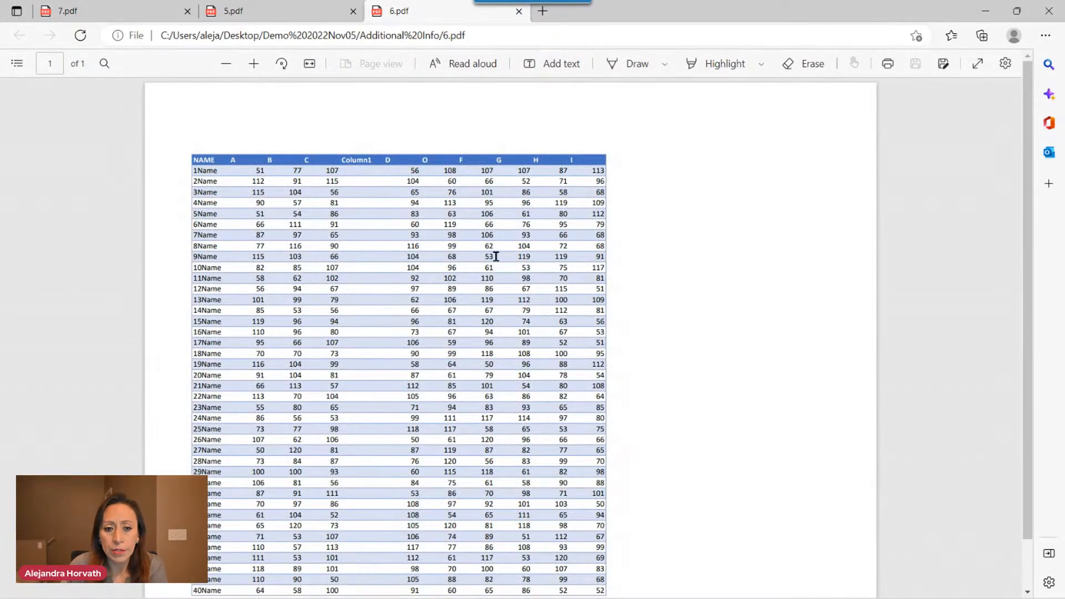
- Examine the table in 6.pdf, including its Column1 filler column, and close the file
ctrl+scroll(243, 381, up, 3)
scroll(245, 359, down, 3)
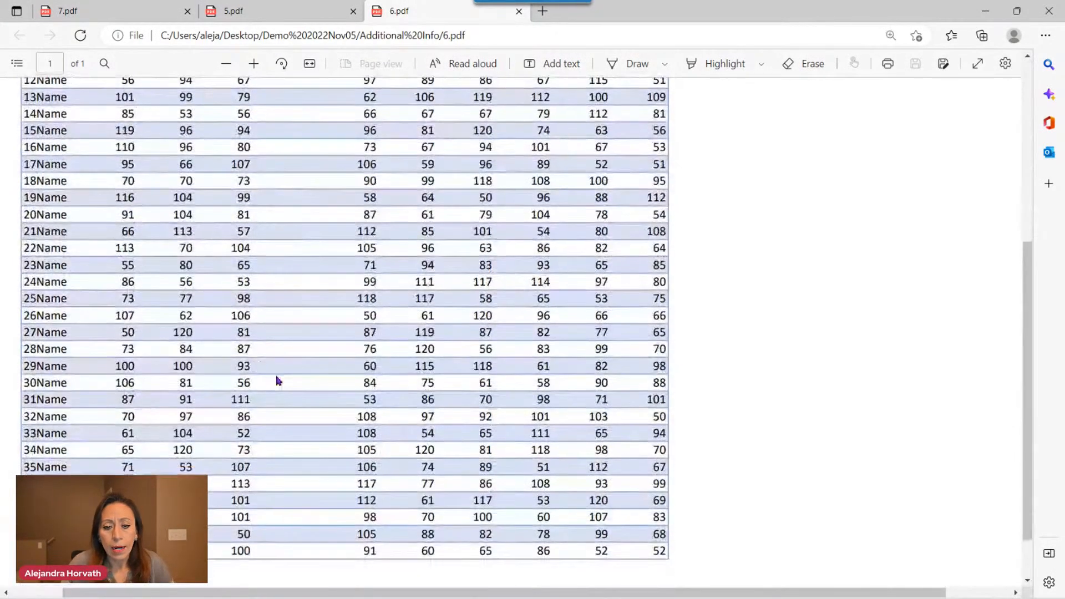
scroll(278, 377, up, 5)
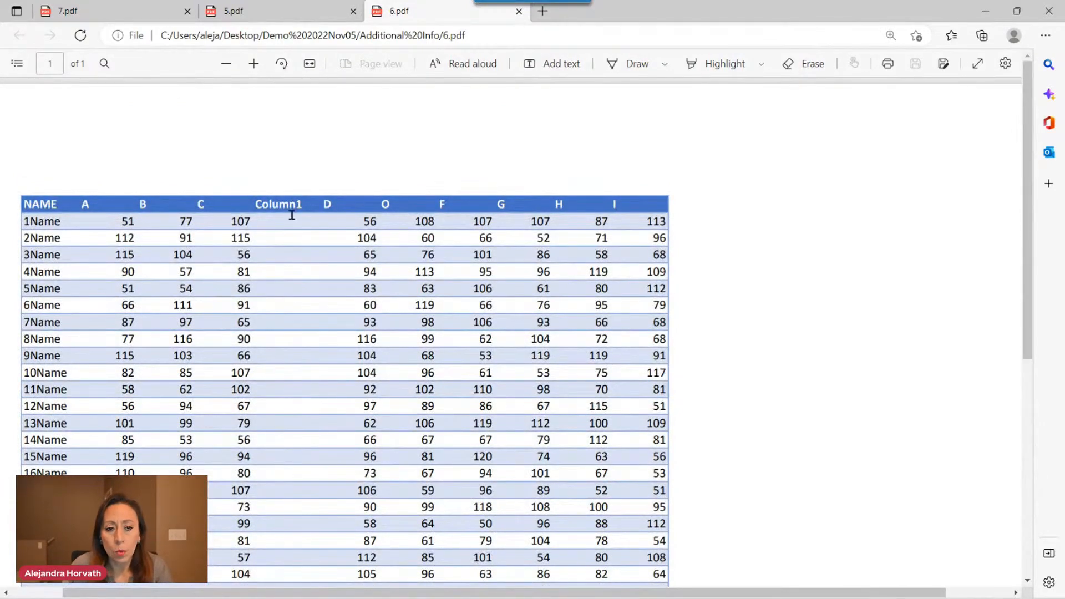
scroll(320, 252, down, 5)
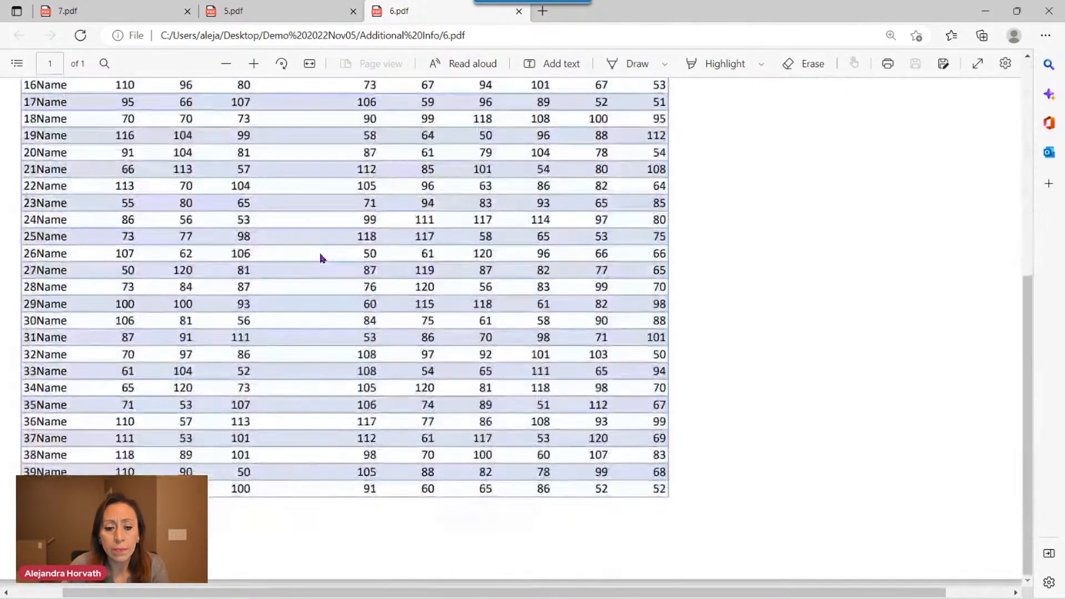
click(519, 11)
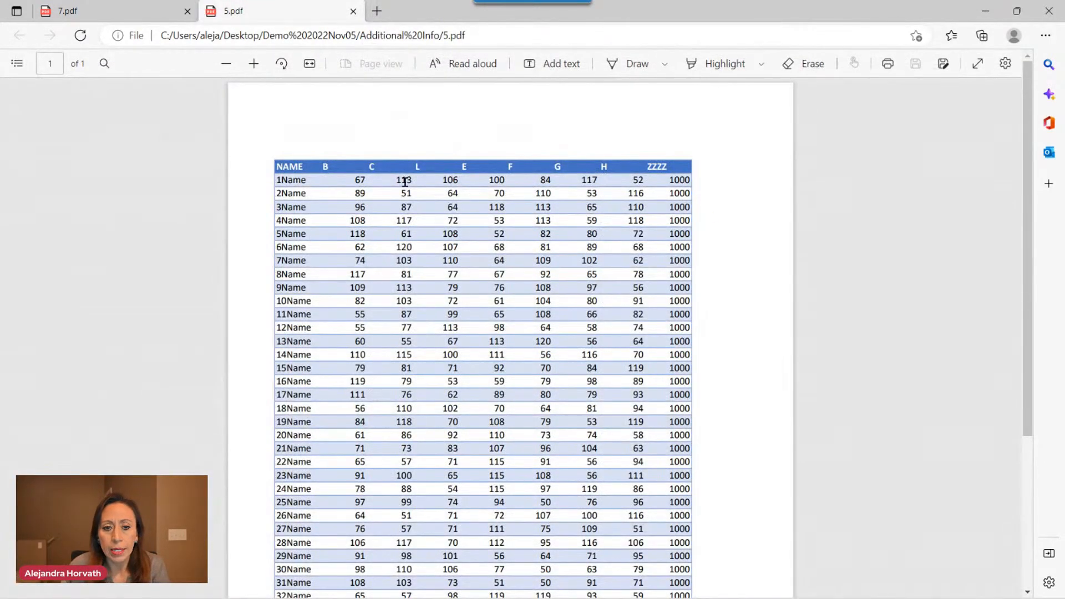
- Examine the table in 5.pdf, including its ZZZZ column, down to the last row, and close the file
scroll(321, 202, down, 5)
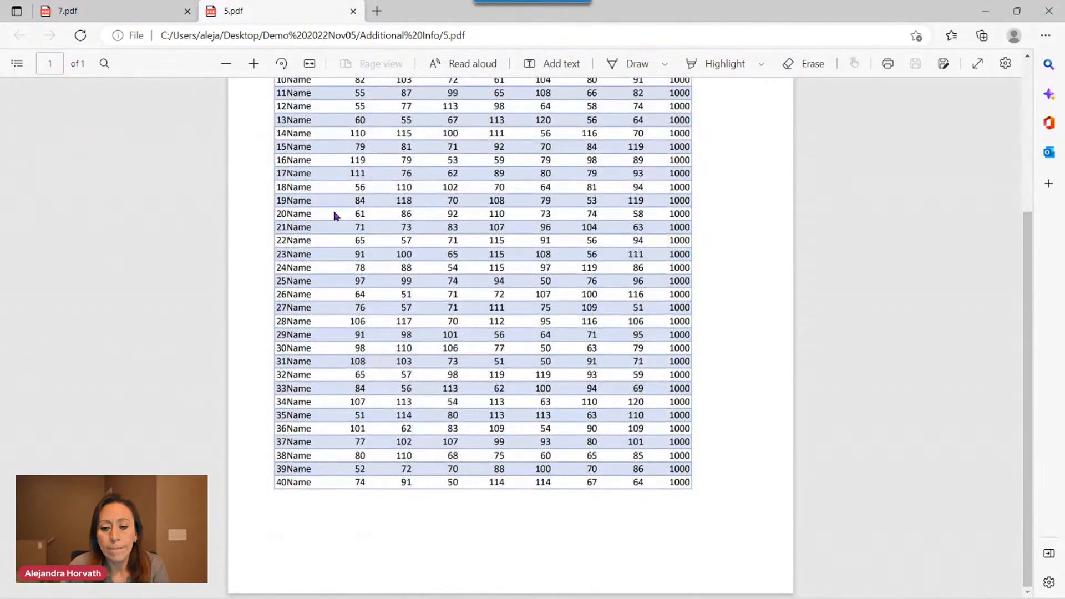
scroll(321, 202, up, 6)
drag(645, 166, 690, 168)
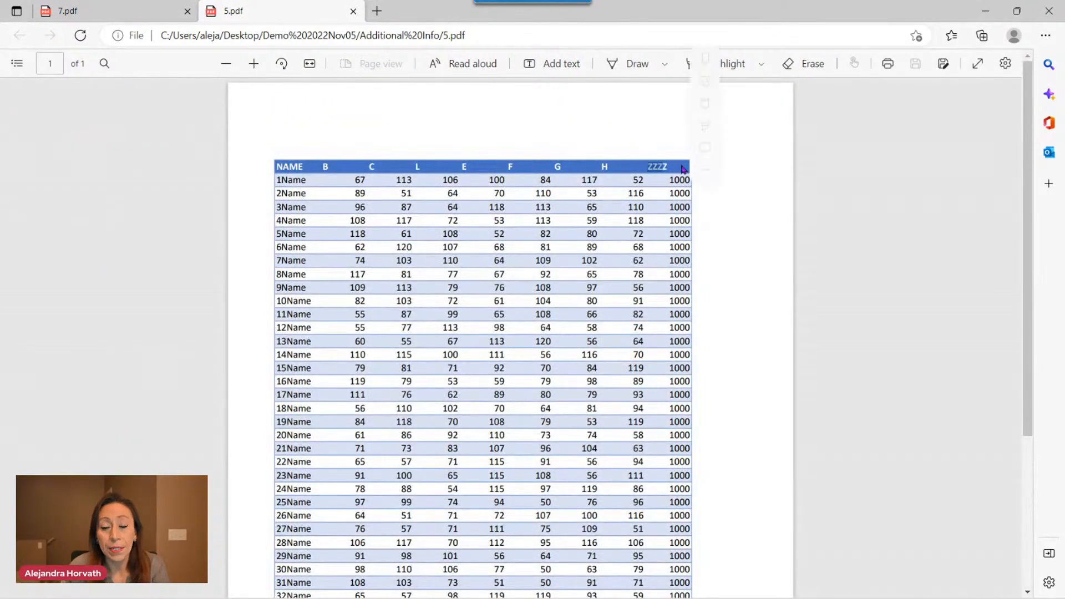
click(680, 170)
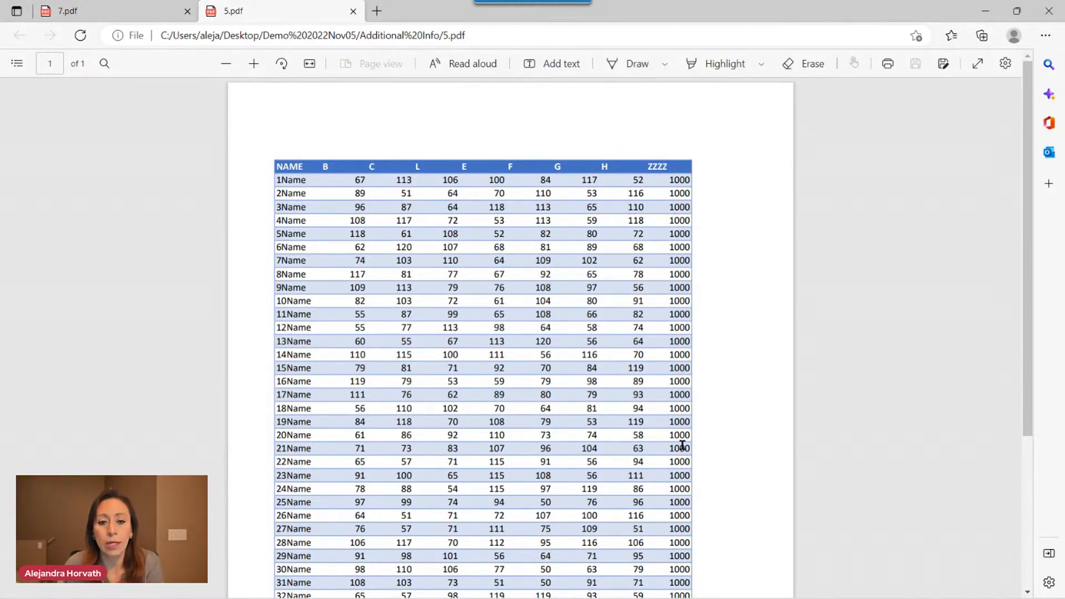
scroll(682, 446, down, 4)
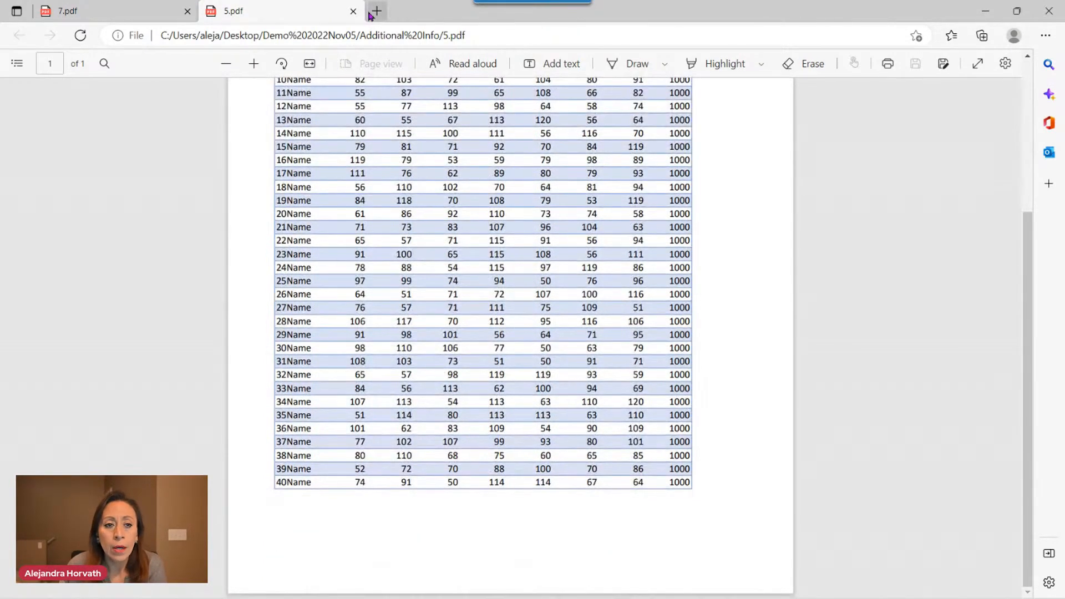
click(356, 12)
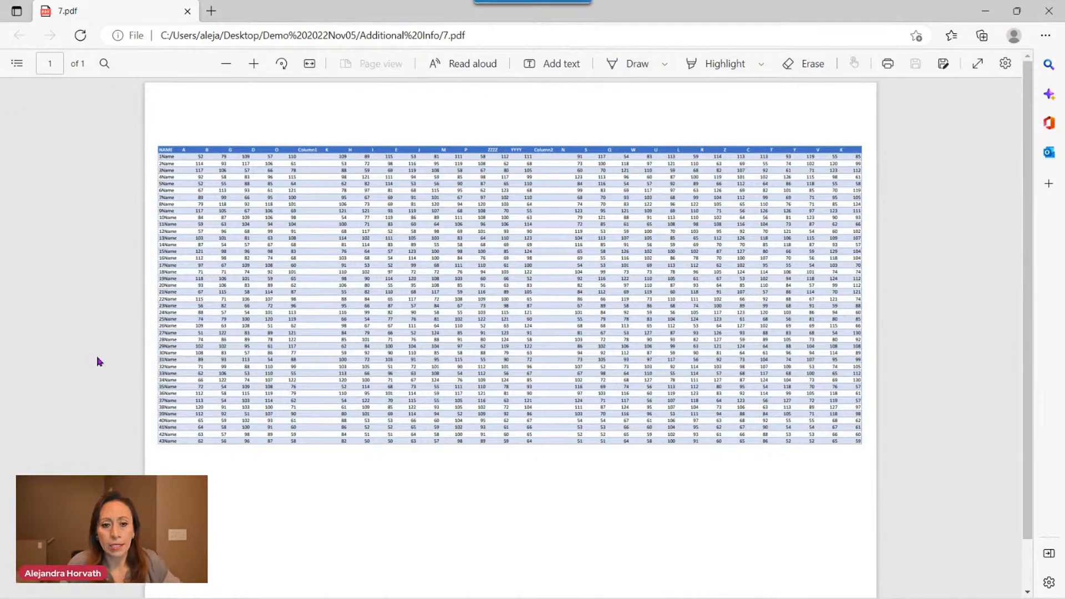
- Enlarge 7.pdf, examine its wide table from NAME to X, including the ZZZZ, YYYY and filler columns, and close the file
key(ctrl)
scroll(339, 355, up, 4)
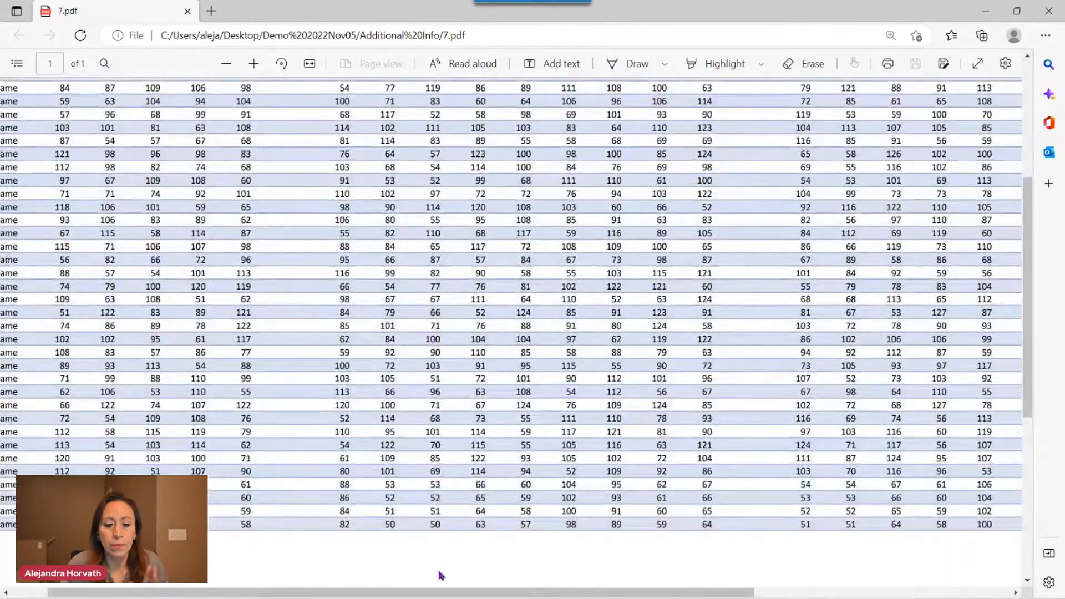
drag(442, 593, 405, 592)
scroll(276, 492, up, 4)
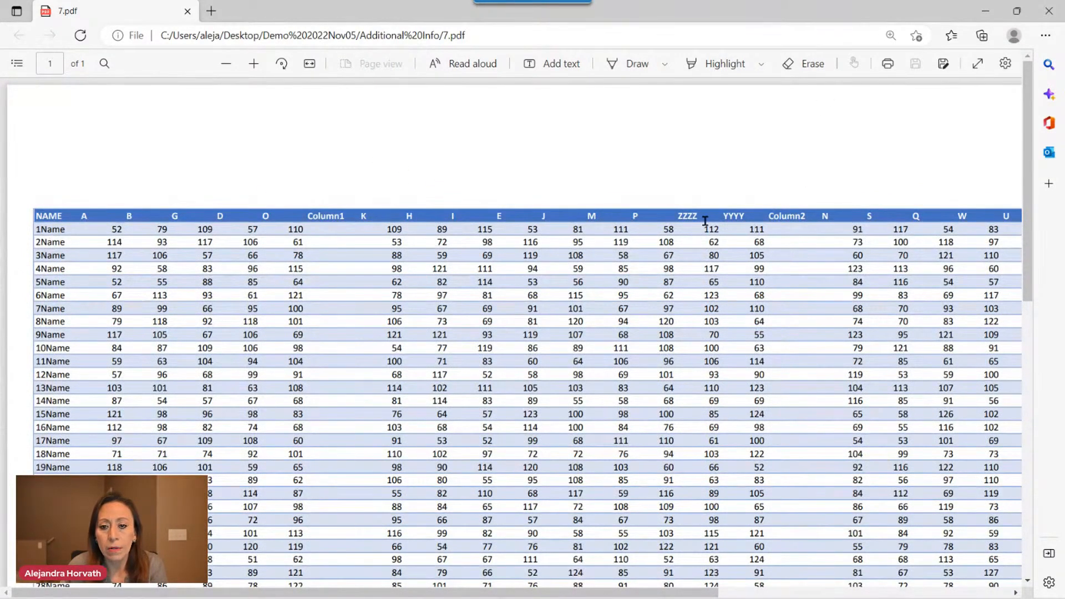
drag(676, 214, 700, 216)
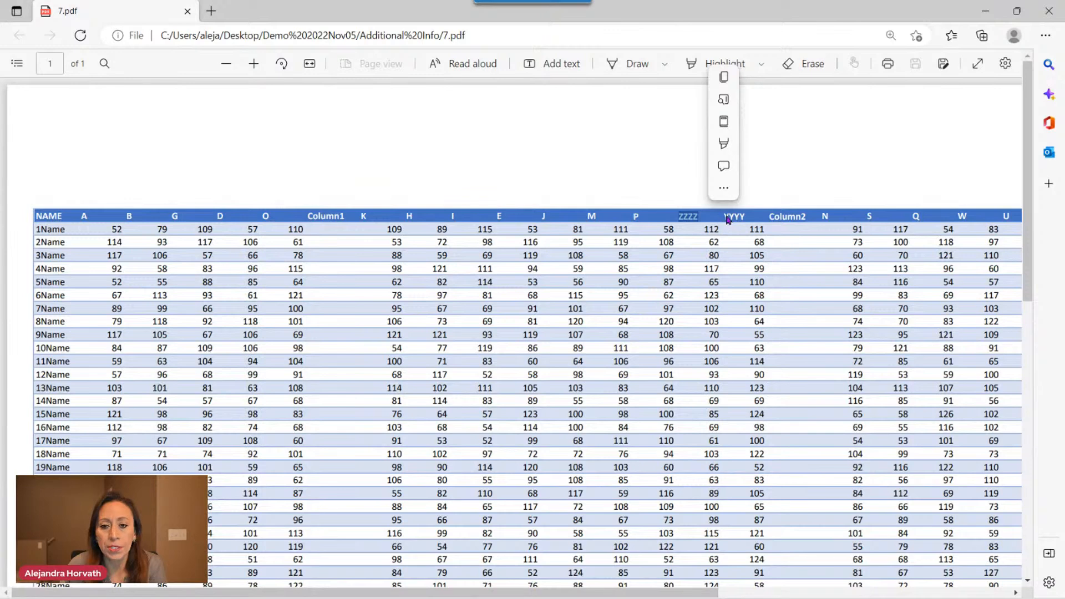
click(727, 215)
drag(690, 593, 992, 590)
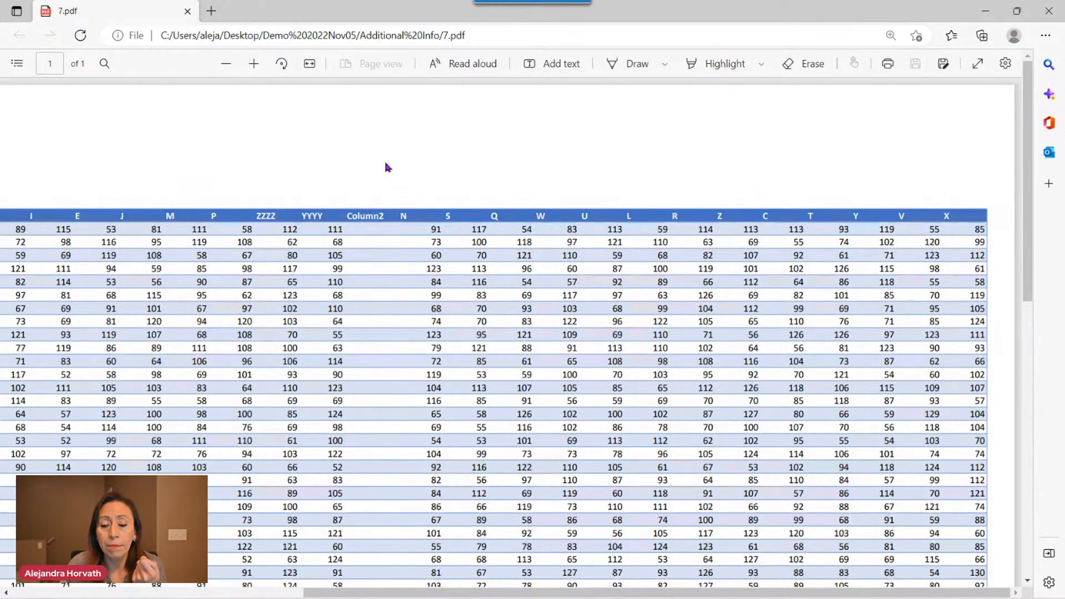
click(188, 11)
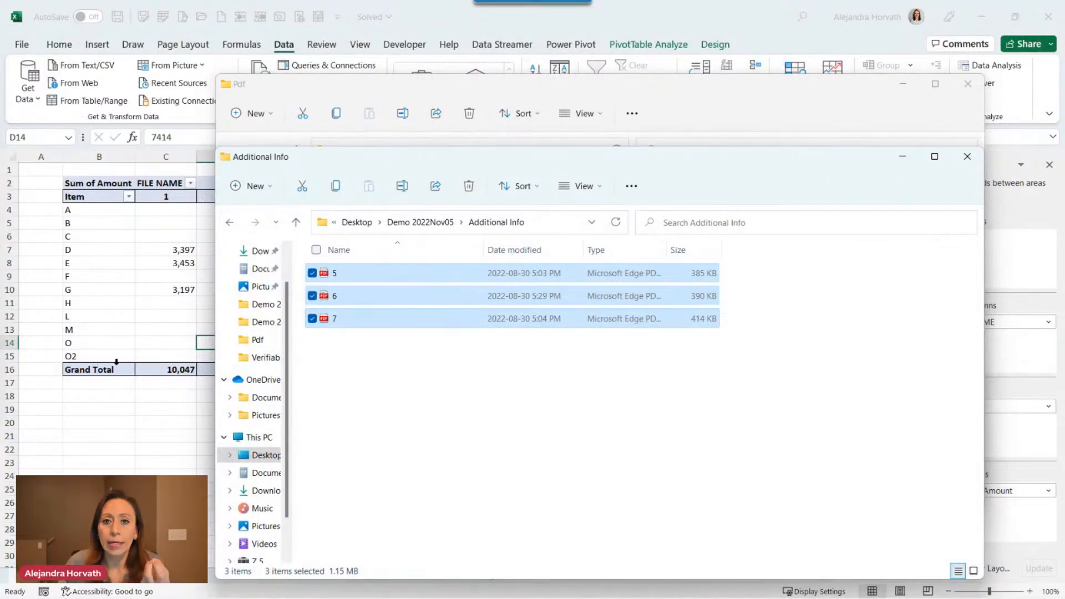
- Switch to the Excel workbook and review the pivot table's item rows and file name columns 1 to 4
click(143, 436)
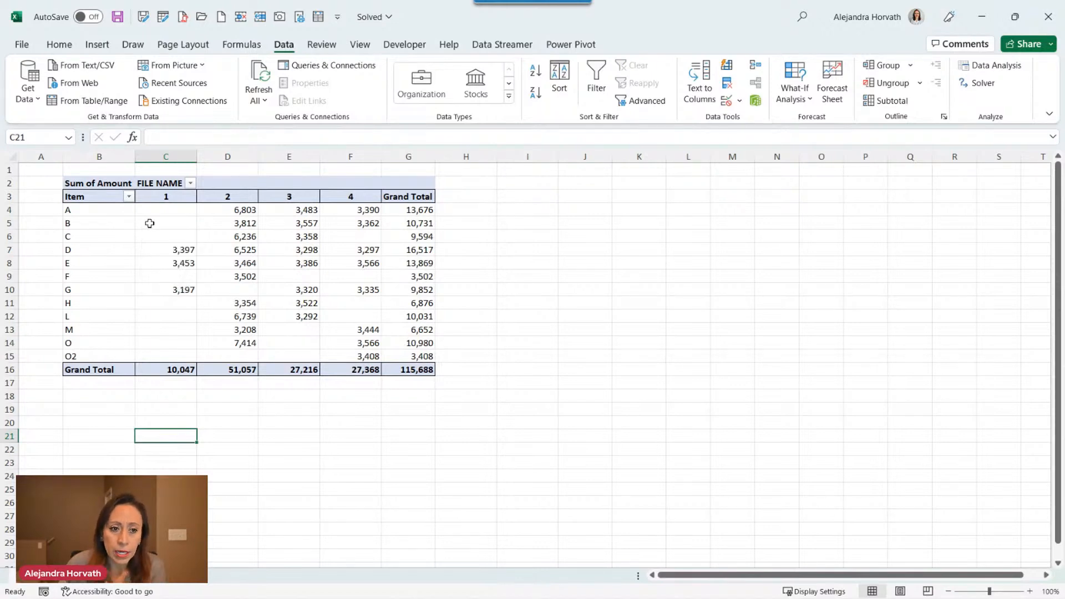
click(114, 216)
click(192, 224)
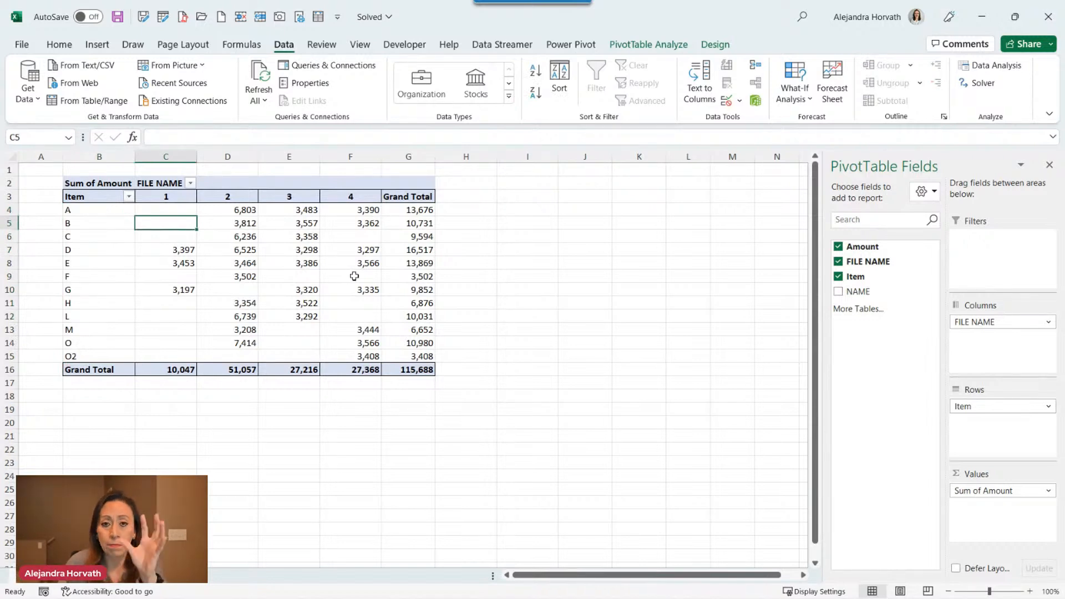
click(81, 221)
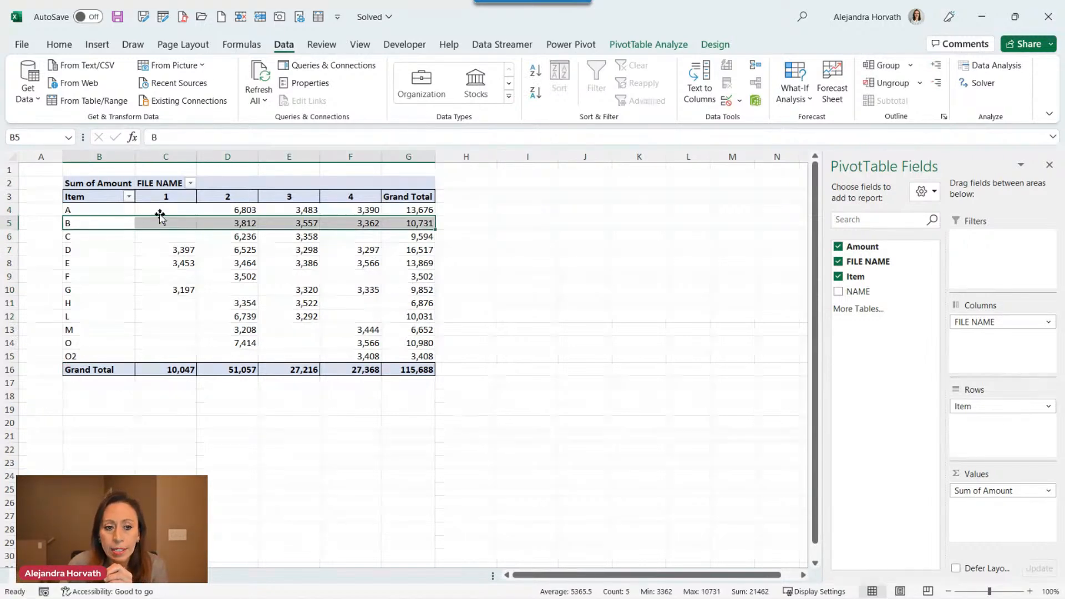
click(178, 265)
click(187, 196)
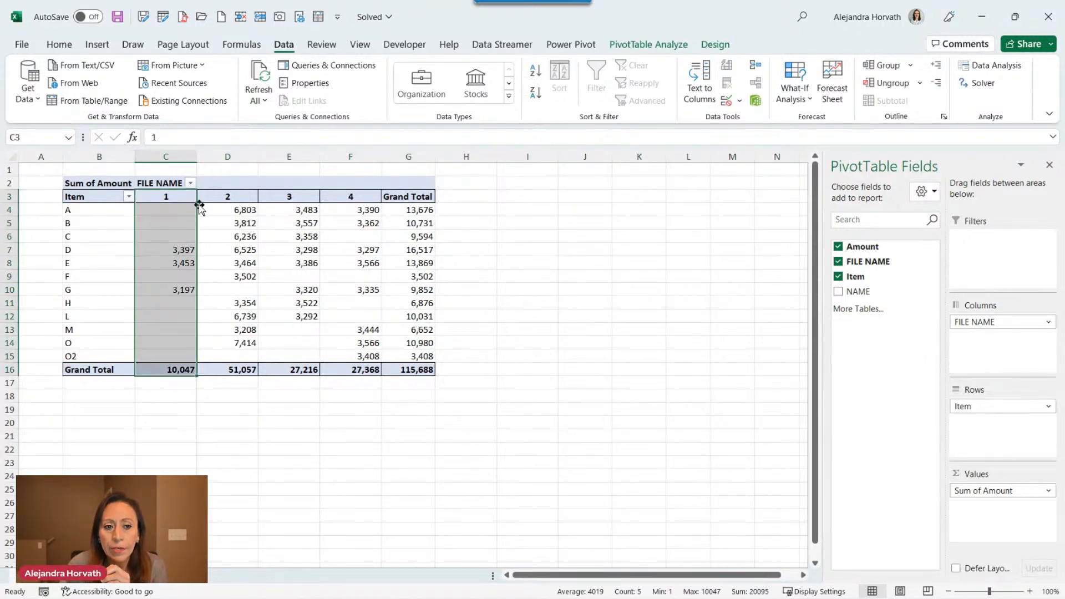
click(230, 195)
click(300, 201)
click(349, 197)
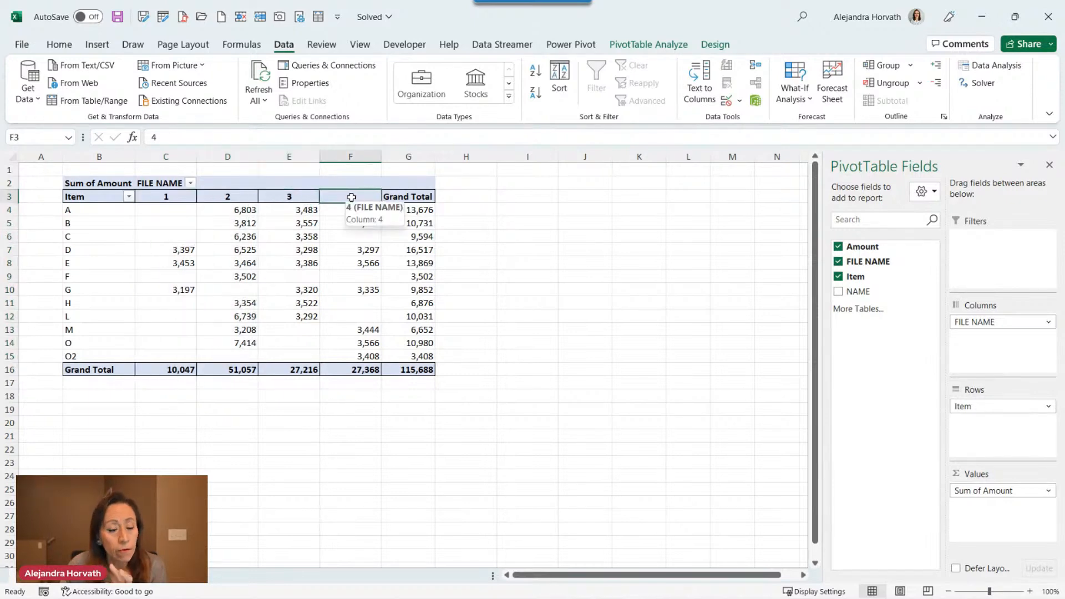
- Copy PDF files 5, 6 and 7 from the Additional Info folder into the Pdf folder
mouse_move(407, 598)
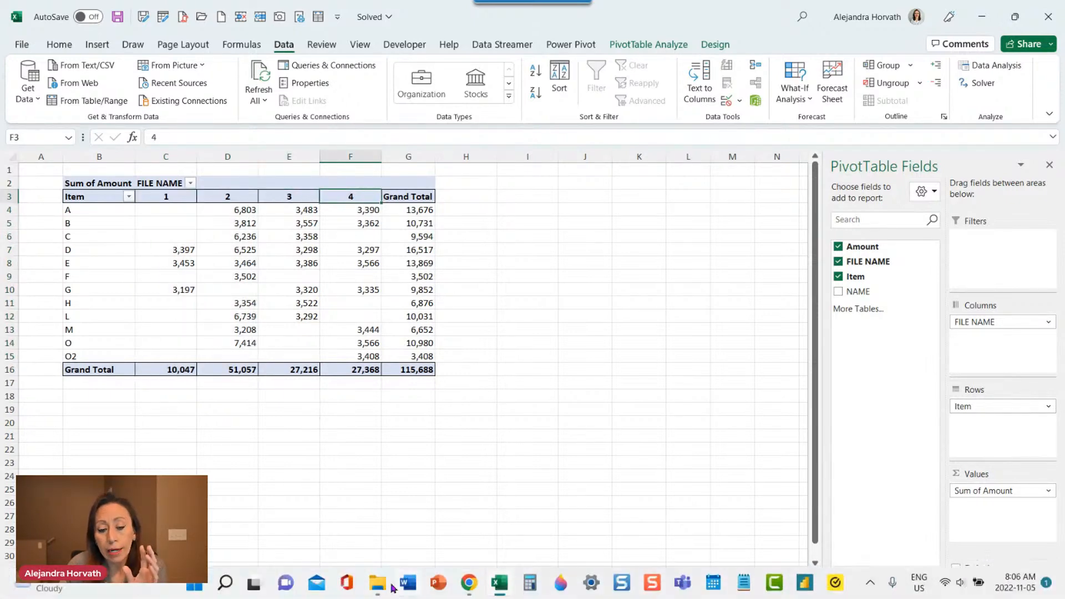
mouse_move(377, 583)
click(355, 533)
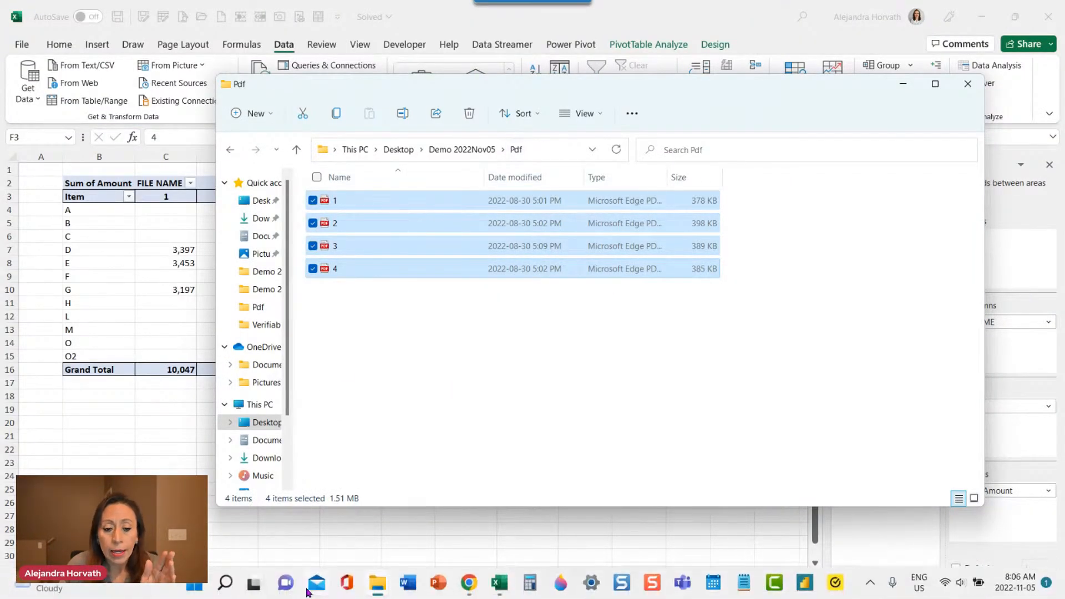
mouse_move(379, 587)
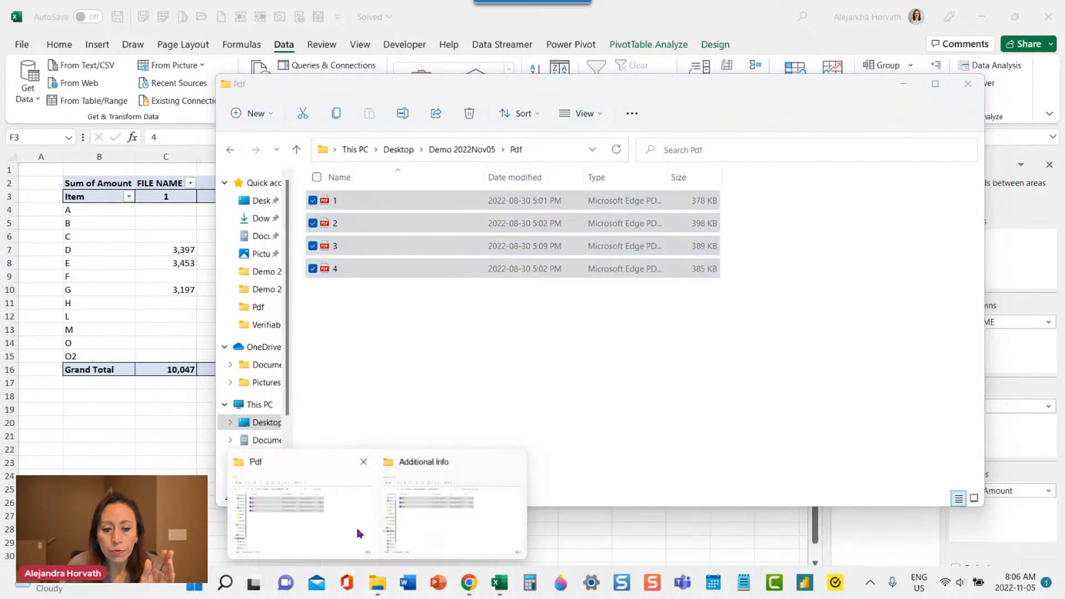
click(451, 513)
key(ctrl+c)
click(626, 131)
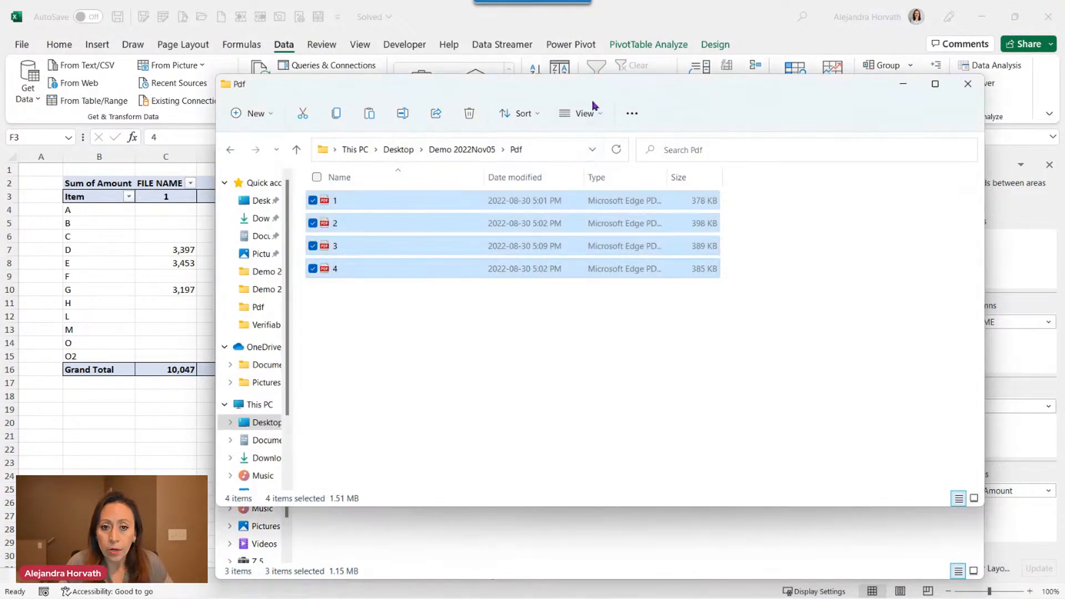
click(521, 319)
key(ctrl+v)
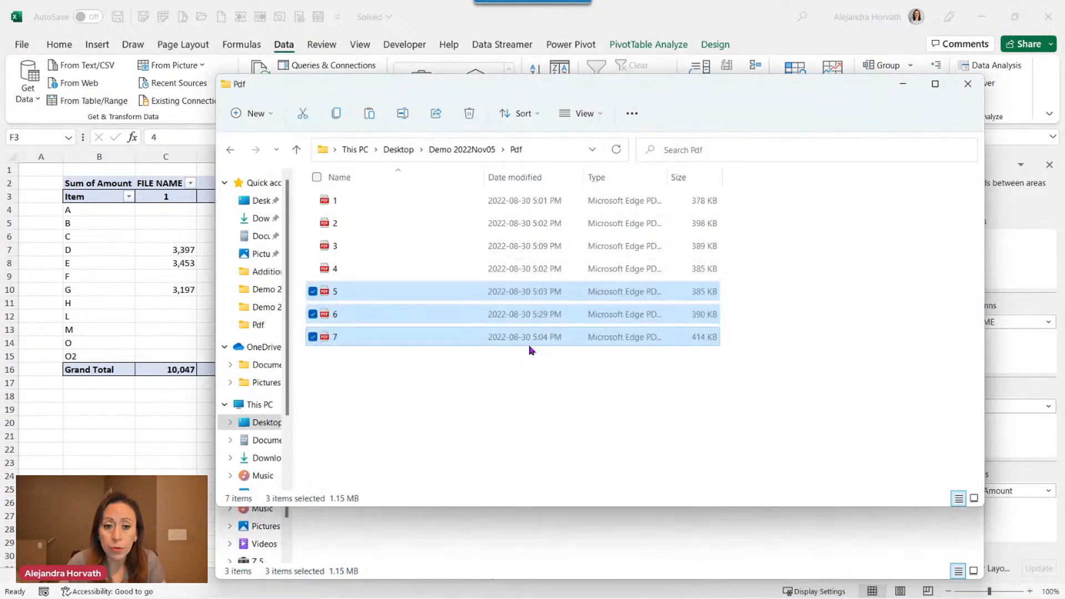
- Switch back to the Excel workbook and refresh the pivot table
click(110, 424)
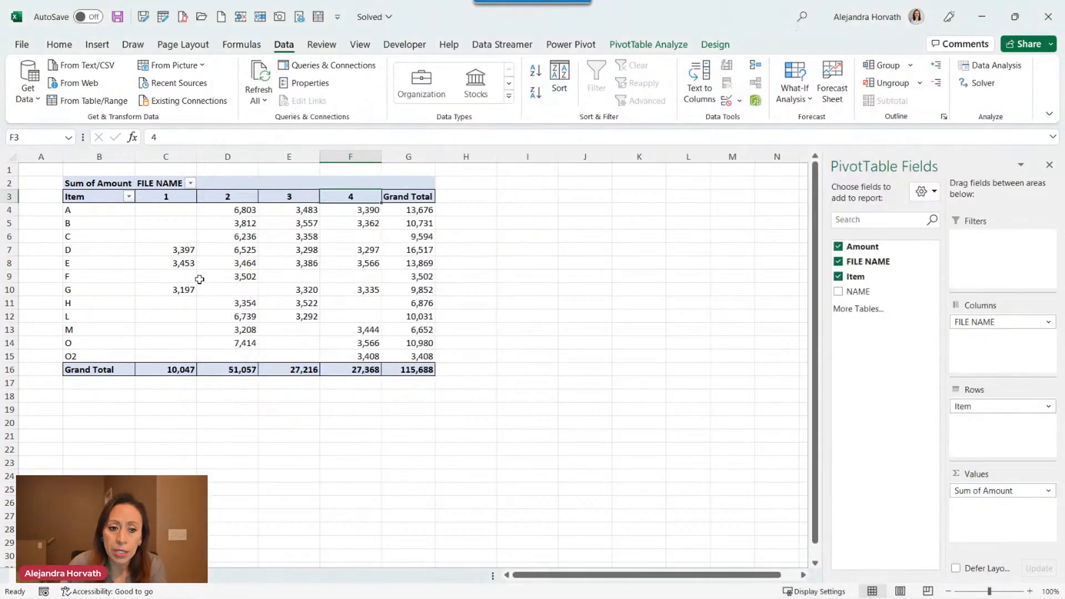
right_click(222, 276)
click(268, 375)
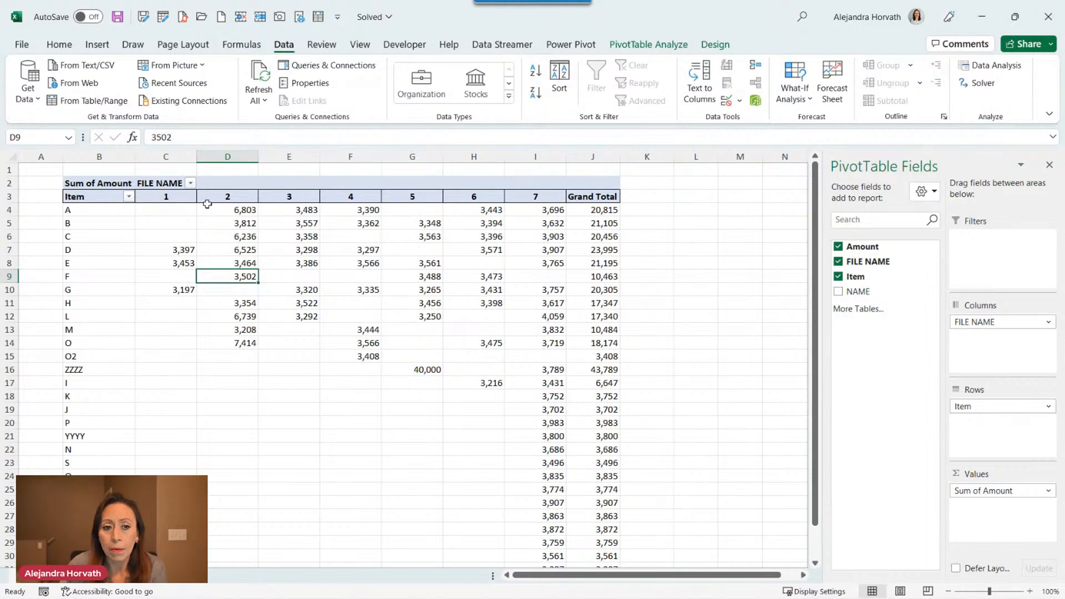
- Check the pivot table's file name headers from 1 to 7 and the Grand Total column
click(176, 200)
key(Right)
key(Right)
key(Right)
key(Right)
key(Right)
key(Right)
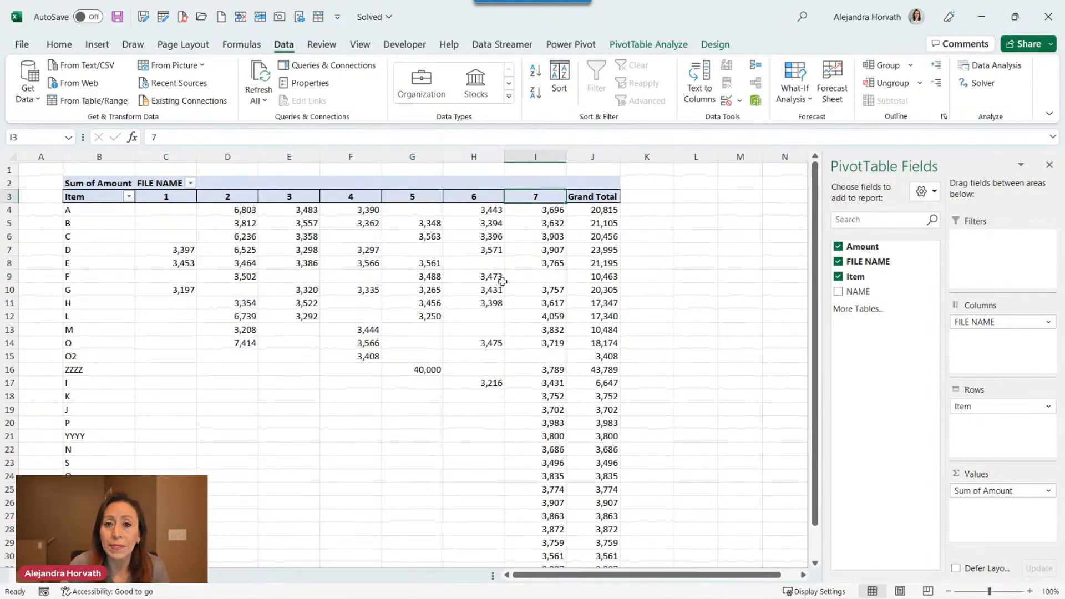
key(Right)
- Examine the pivot table's item rows, including ZZZZ and YYYY, down to the Grand Total row
scroll(593, 214, down, 1)
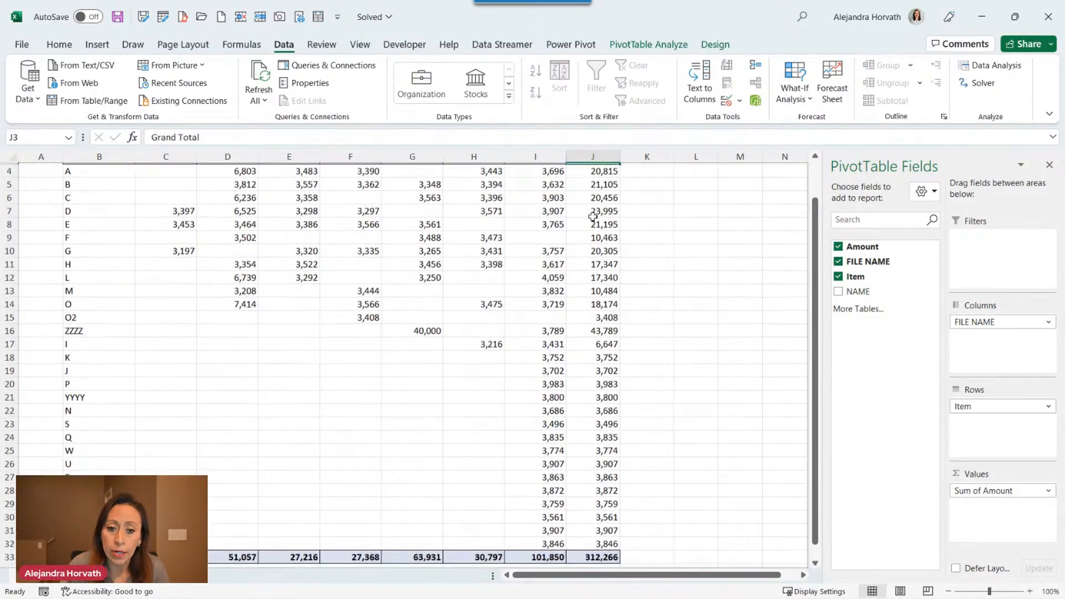
click(70, 328)
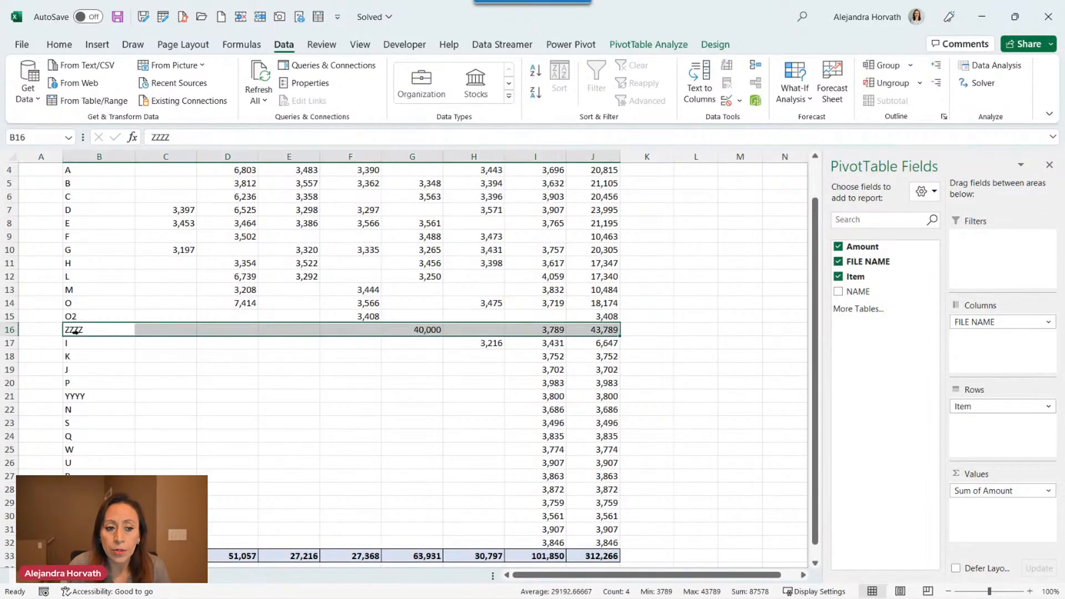
click(82, 395)
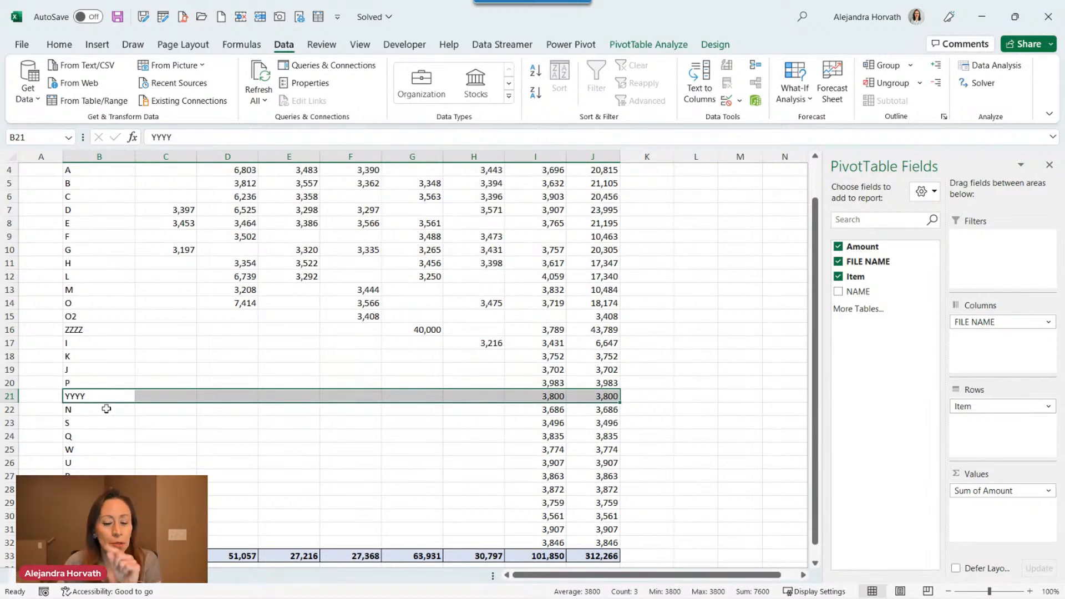
scroll(159, 409, down, 1)
scroll(174, 394, down, 1)
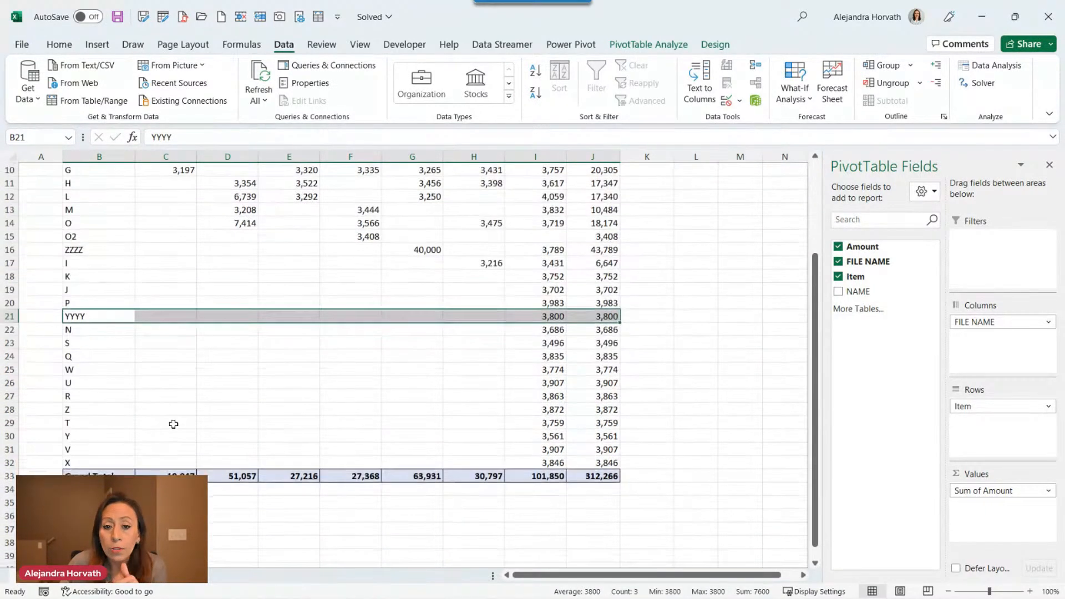
click(550, 355)
scroll(599, 288, down, 4)
scroll(575, 305, up, 7)
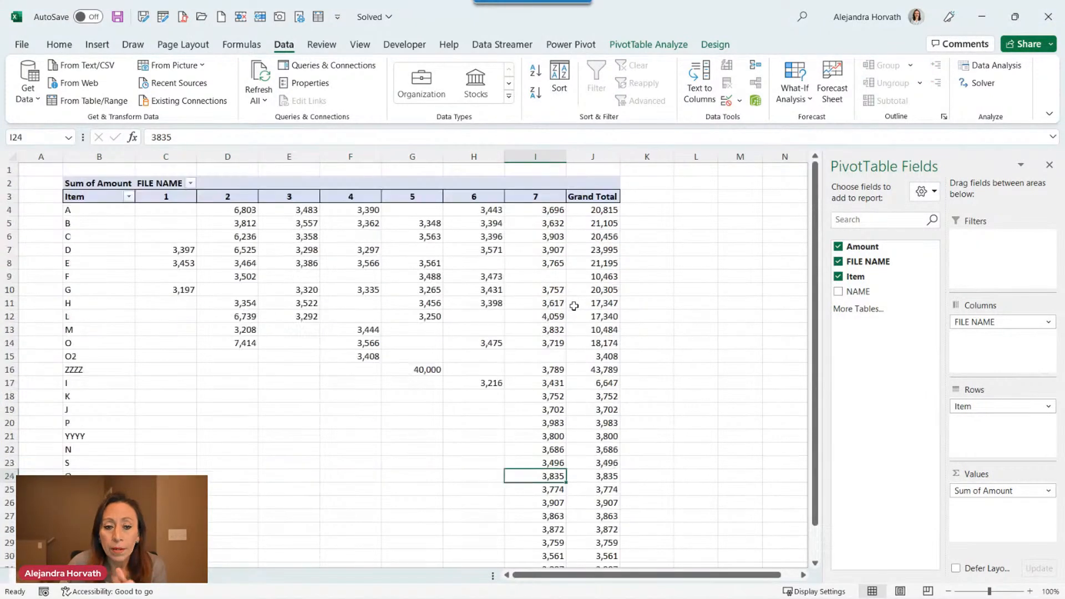
- Try the NAME field above Item in the pivot table's rows, and remove it again
drag(861, 294, 973, 402)
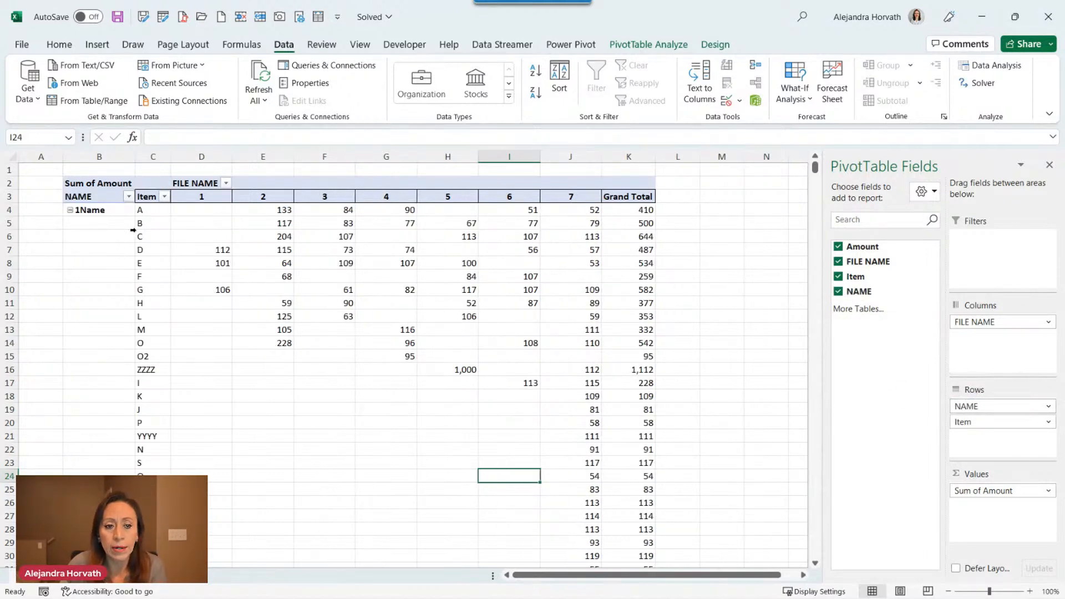
mouse_move(248, 240)
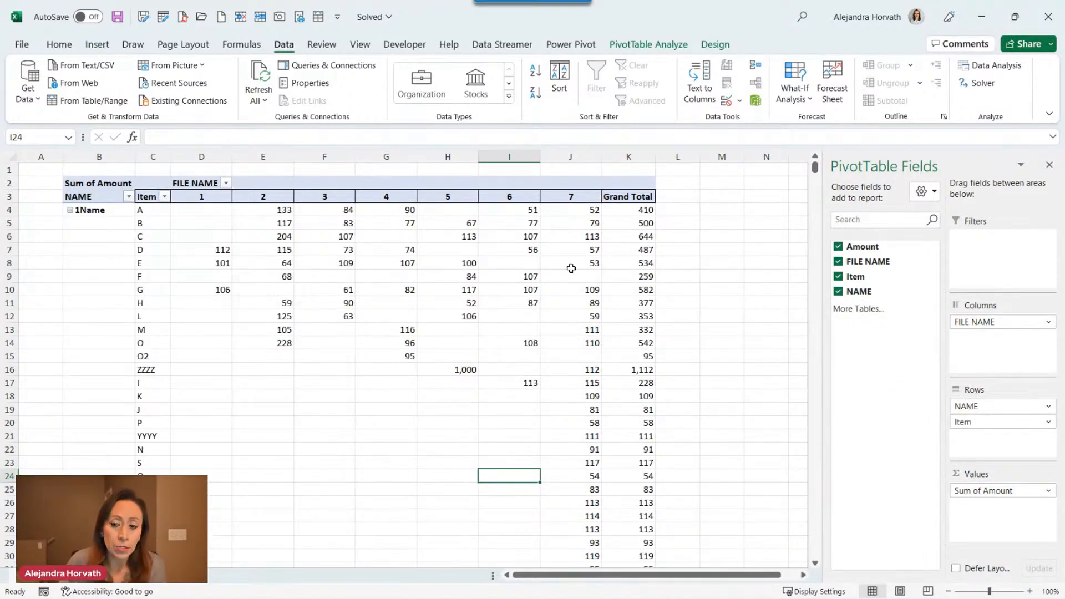
drag(987, 408, 772, 413)
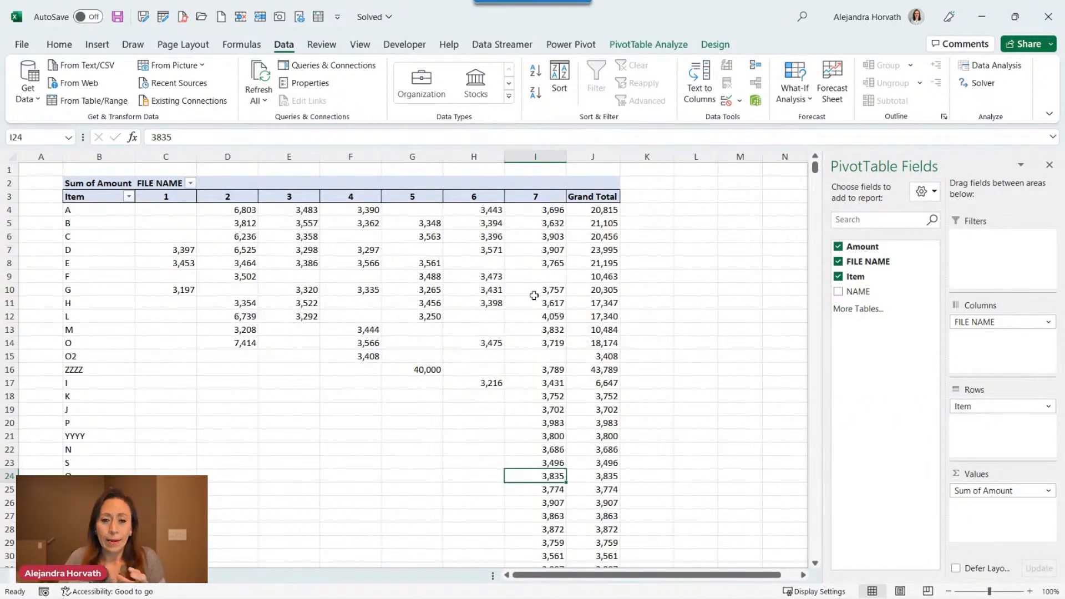
mouse_move(534, 295)
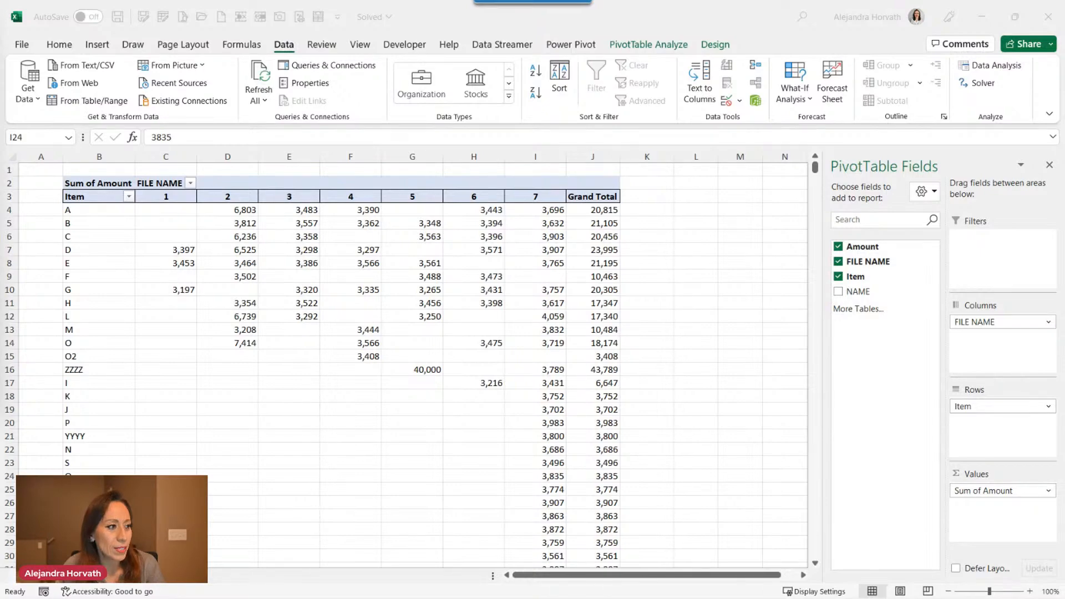
- Bring the Meetup page of the Romania Power BI & Modern Excel User Group into view in Chrome, maximize it and dismiss the event rating prompt
drag(0, 58, 435, 24)
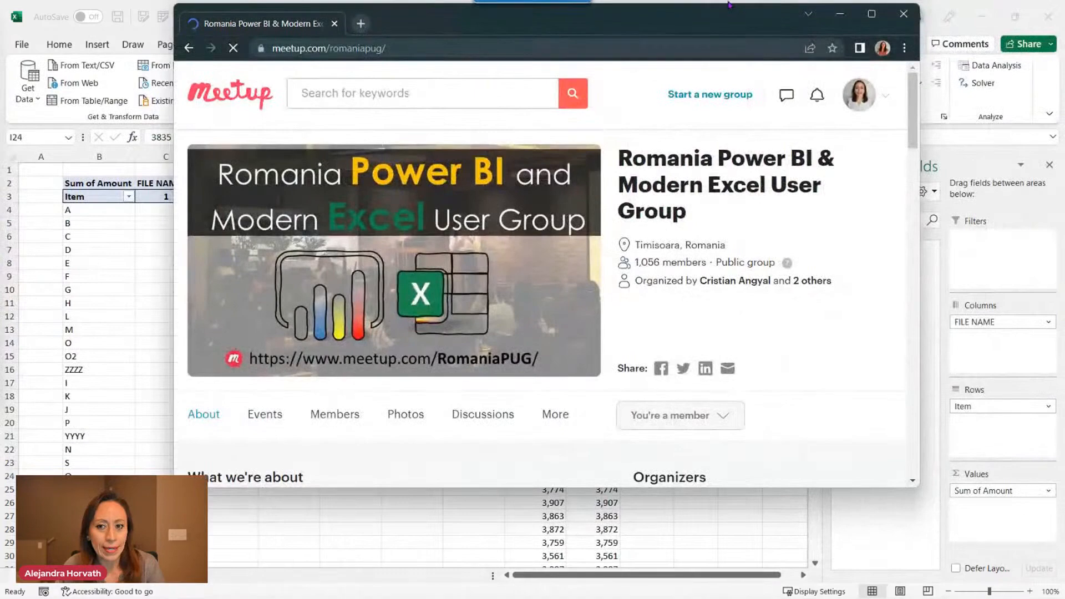
click(870, 15)
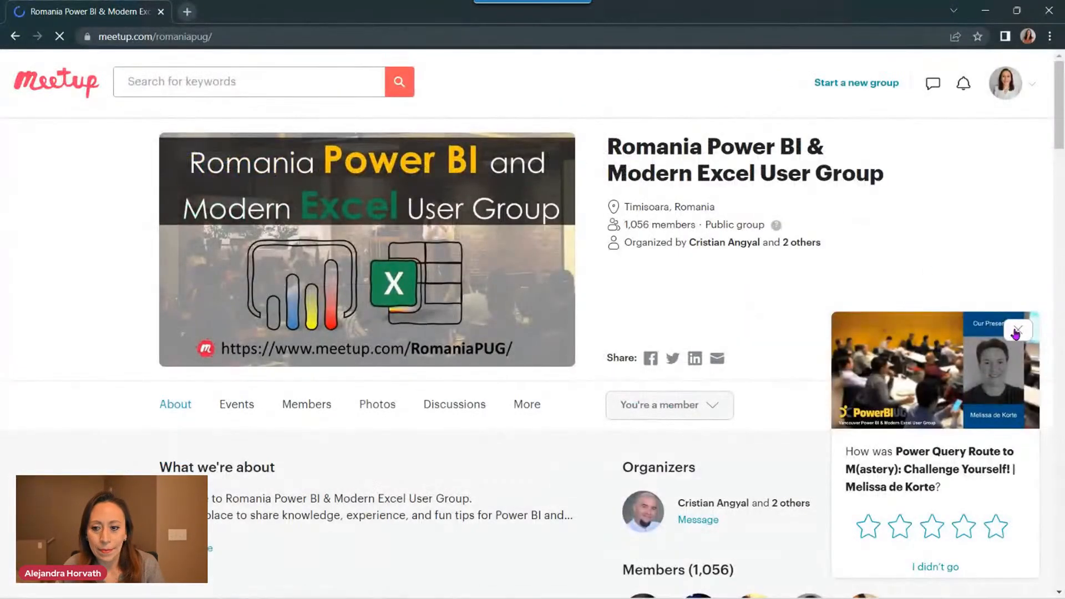
click(1018, 330)
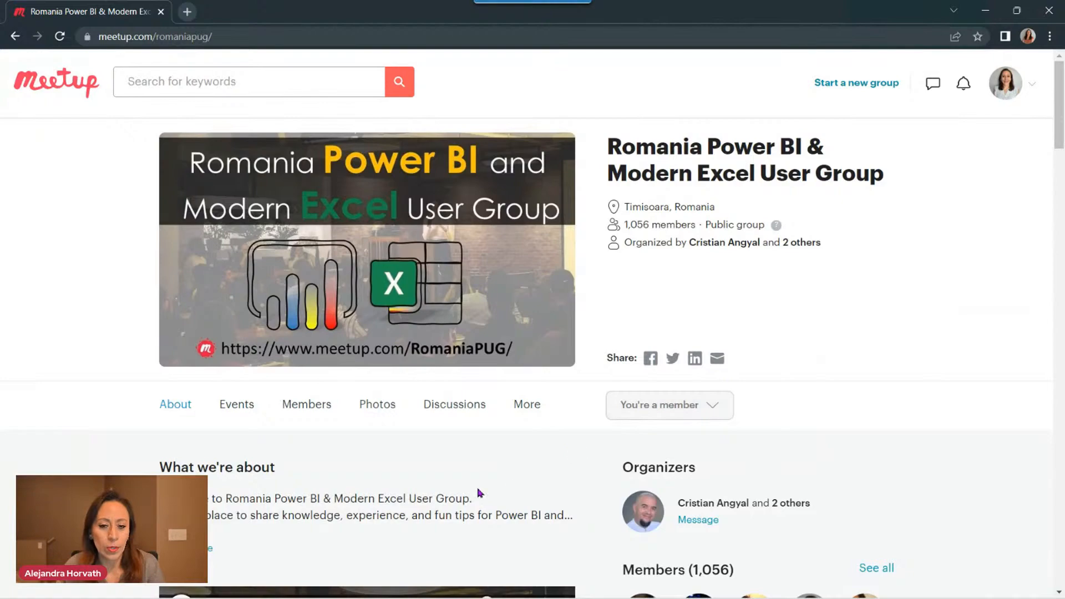
- Look over the user group's Meetup page from its header down to the Upcoming events section
scroll(431, 485, down, 3)
scroll(431, 484, up, 3)
scroll(435, 432, down, 2)
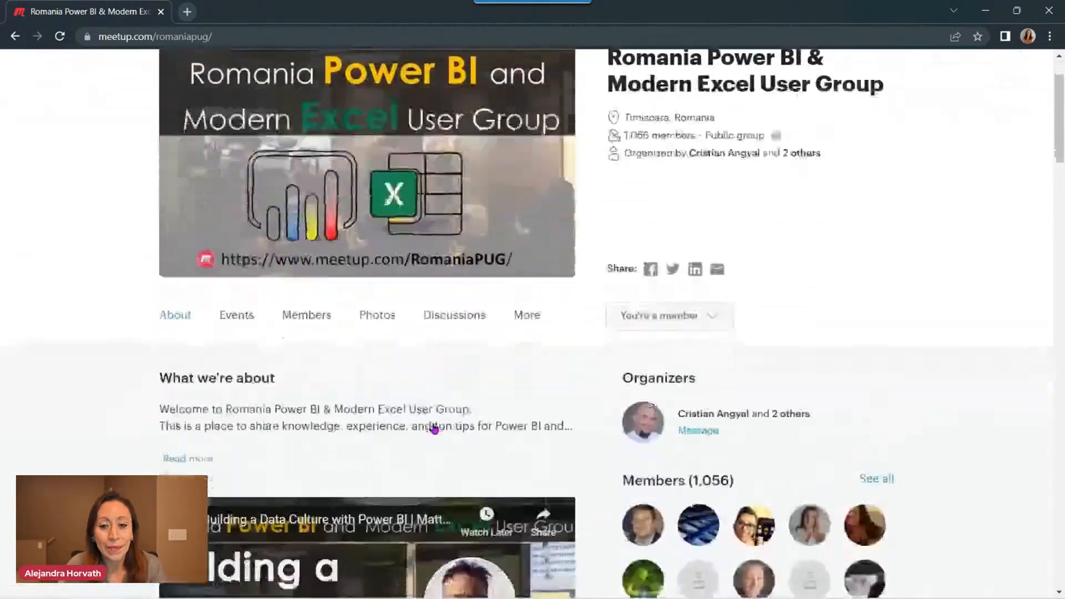
scroll(448, 423, up, 2)
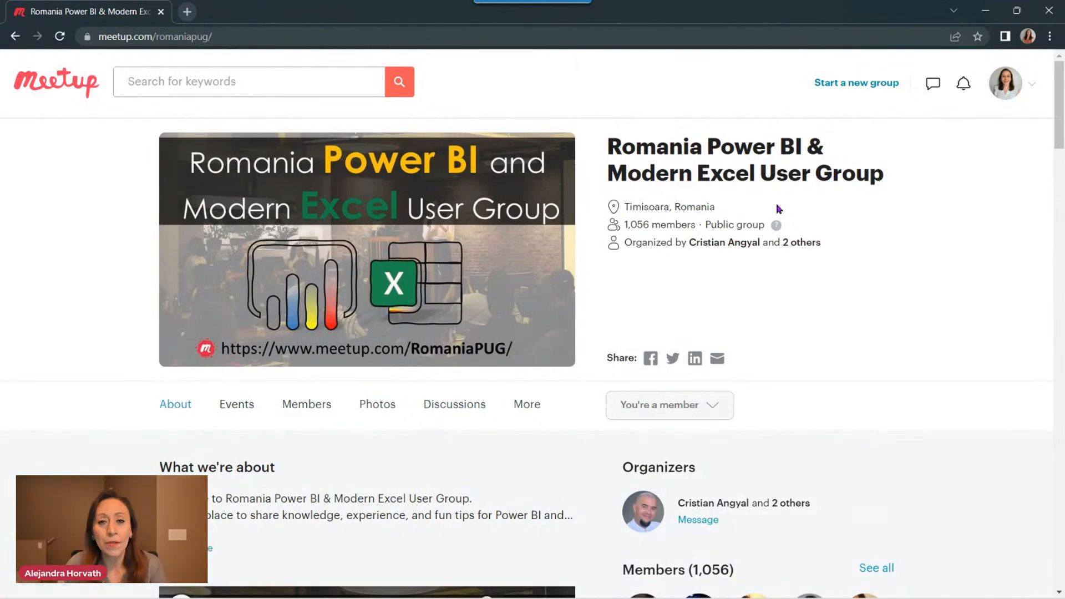
scroll(735, 261, down, 2)
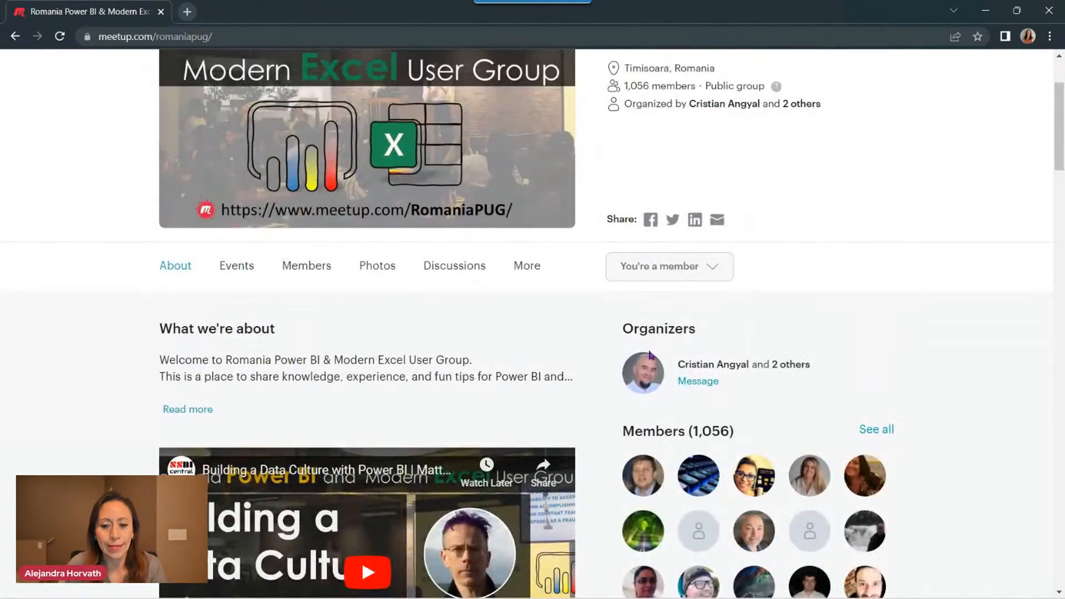
scroll(663, 428, down, 3)
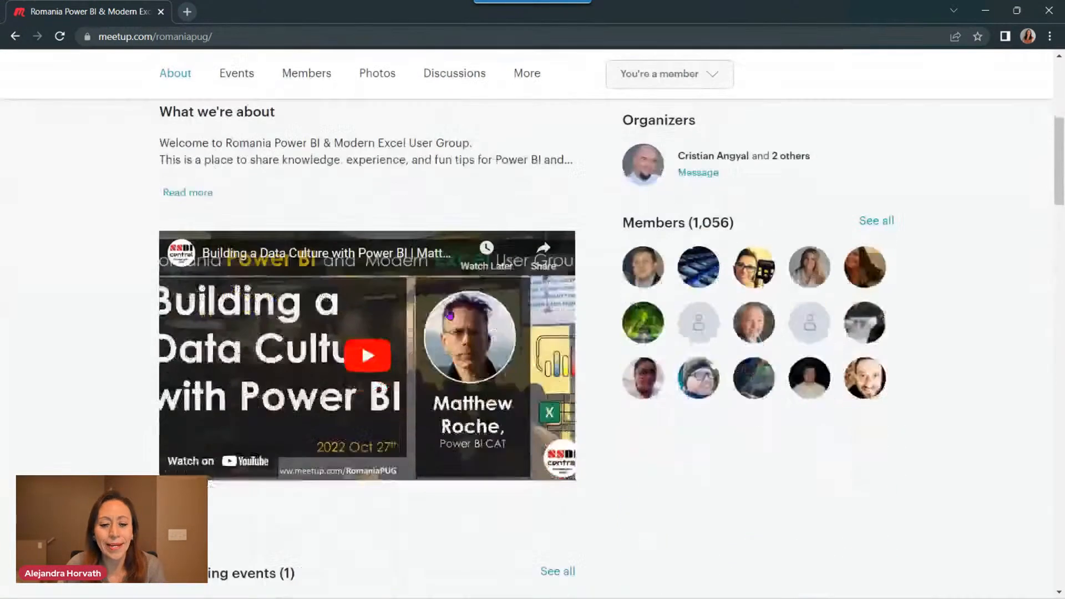
scroll(453, 313, down, 2)
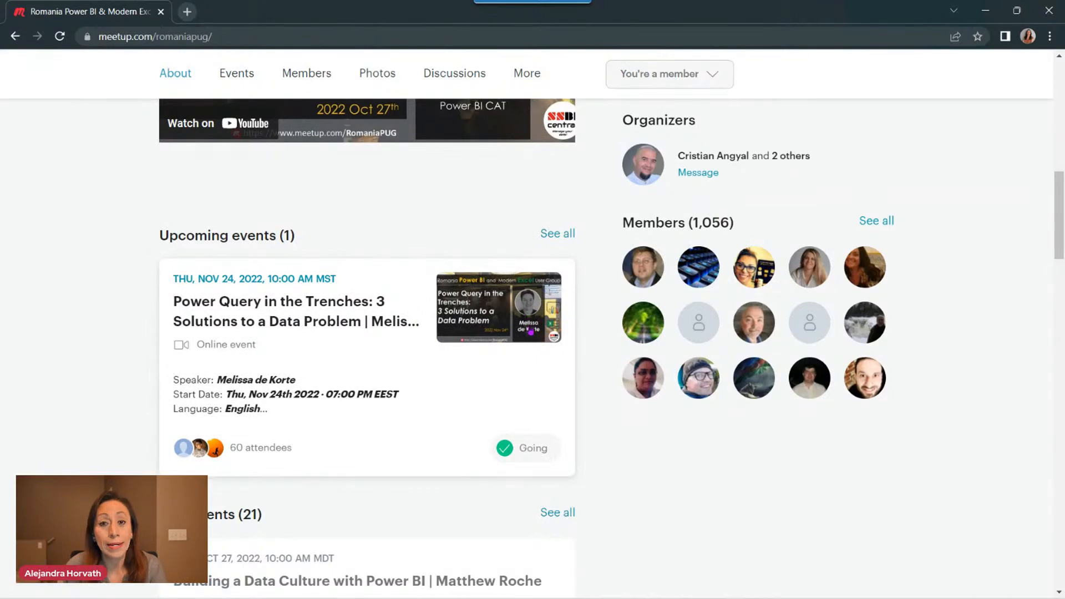
- View the group's full list of upcoming events and close the Meetup page
click(559, 235)
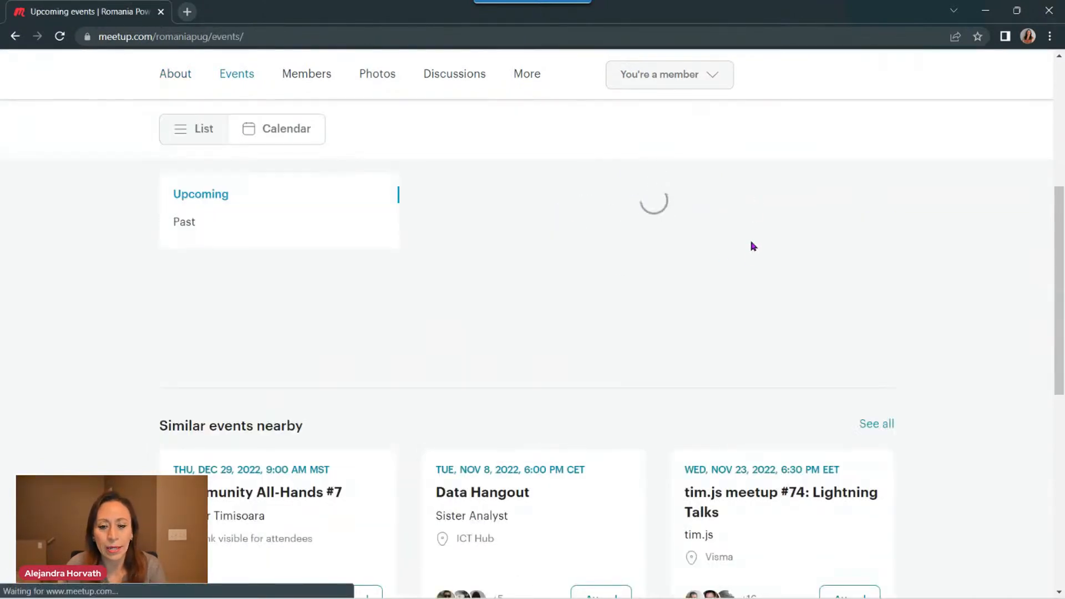
scroll(746, 242, down, 3)
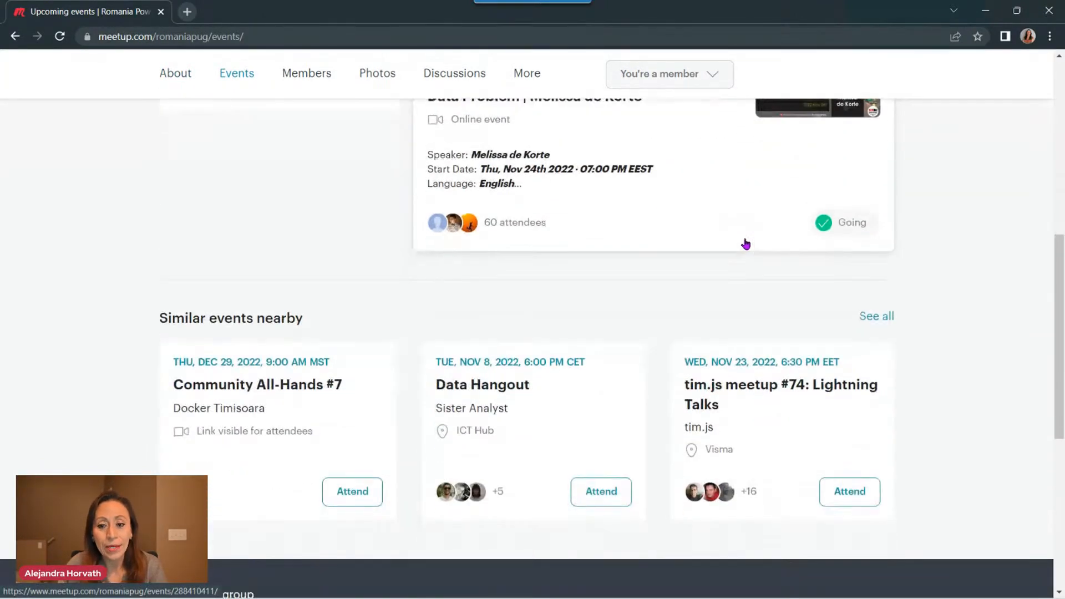
scroll(687, 268, up, 5)
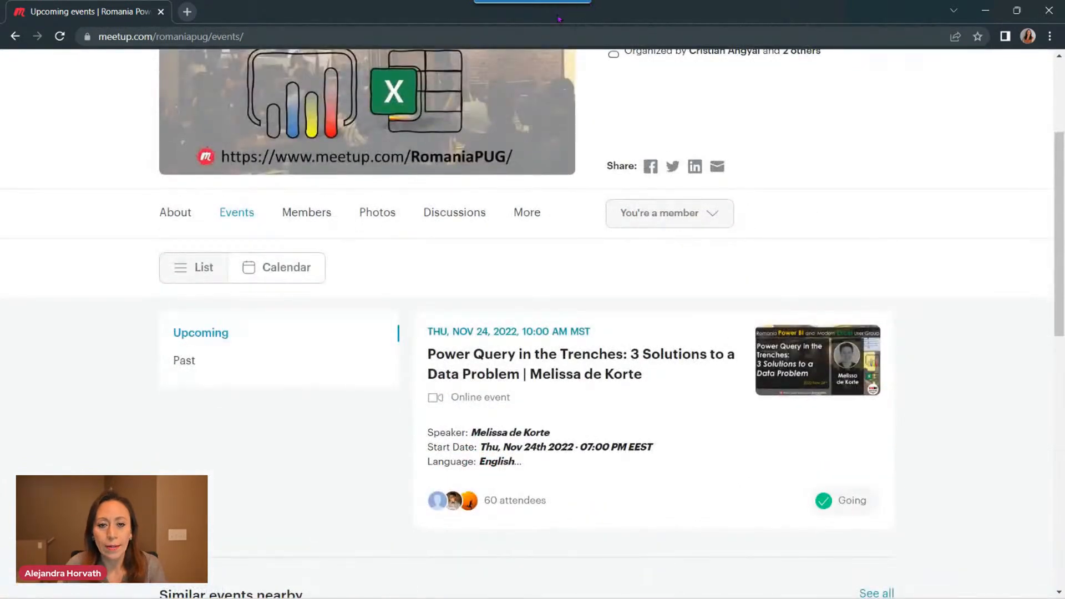
click(163, 13)
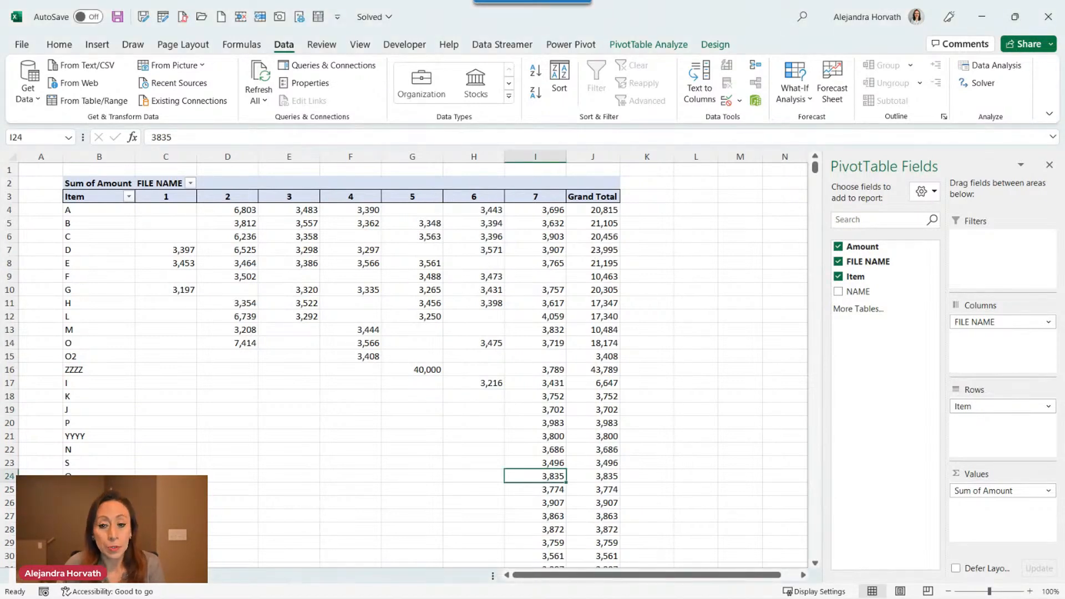
- Switch to File Explorer and delete the PDF files 5, 6 and 7 from the Pdf folder
mouse_move(363, 587)
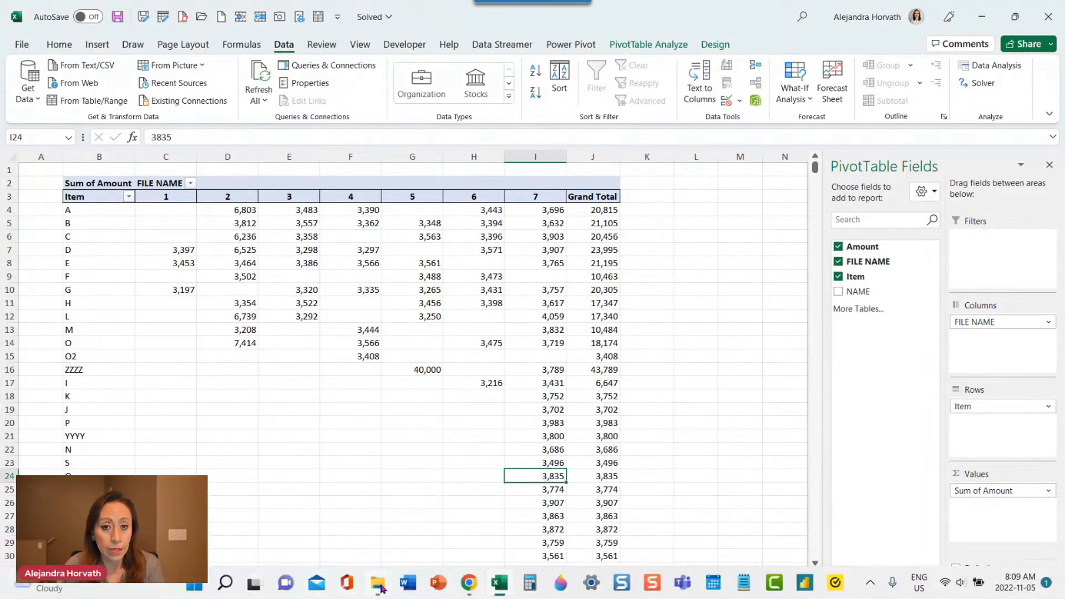
click(324, 515)
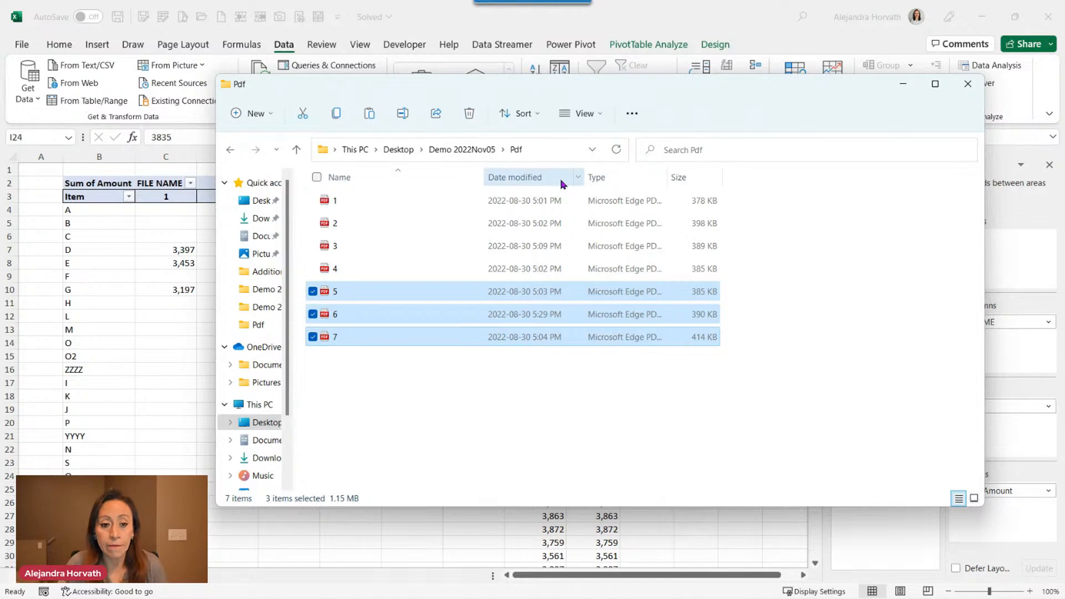
key(Delete)
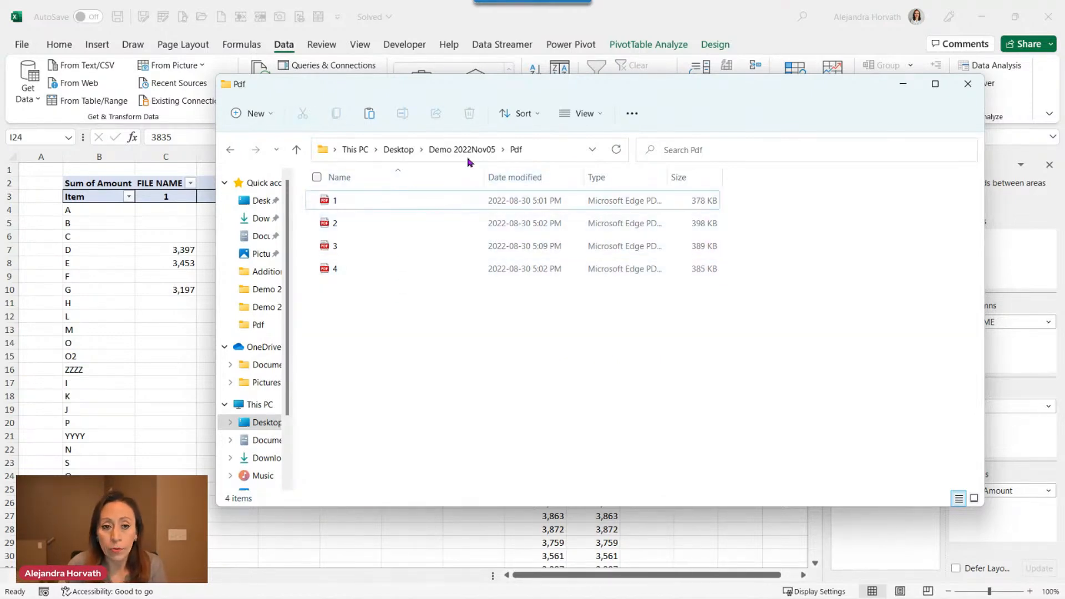
- Return to the Solved workbook in Excel and refresh the pivot table
mouse_move(416, 598)
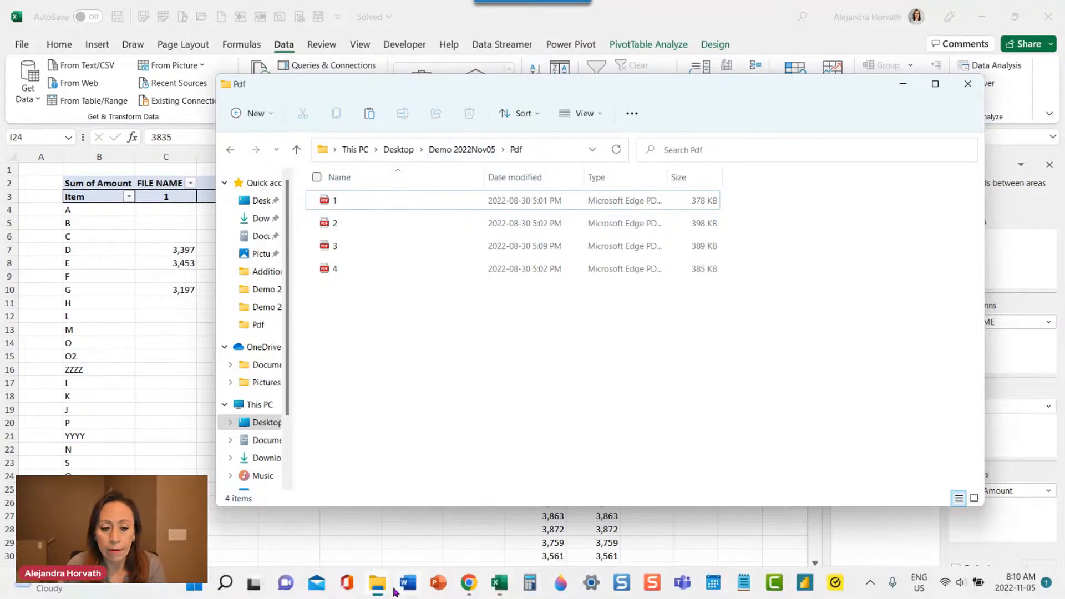
click(419, 527)
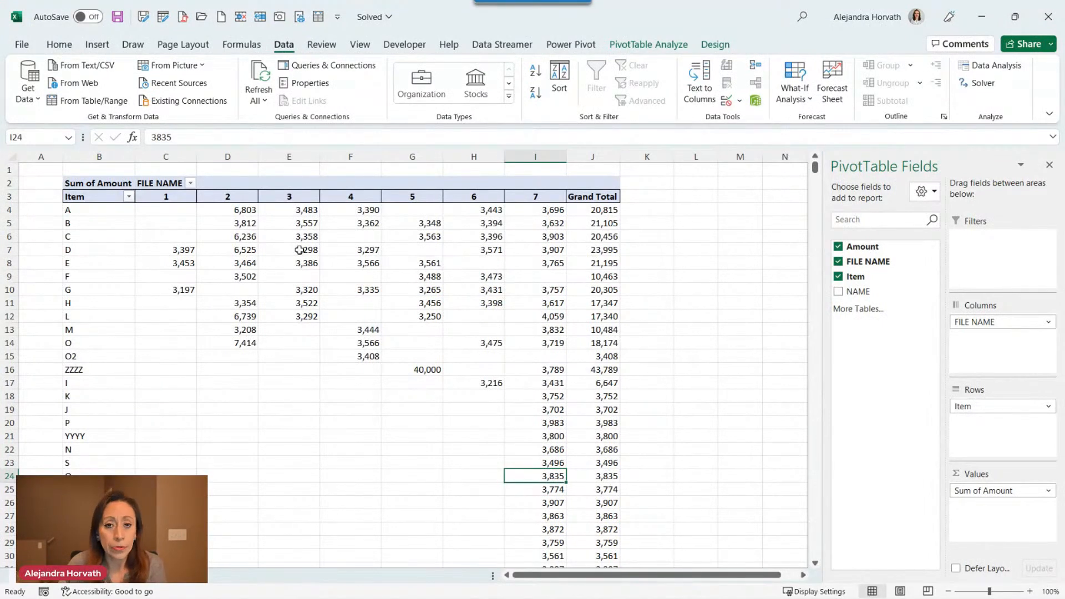
mouse_move(304, 251)
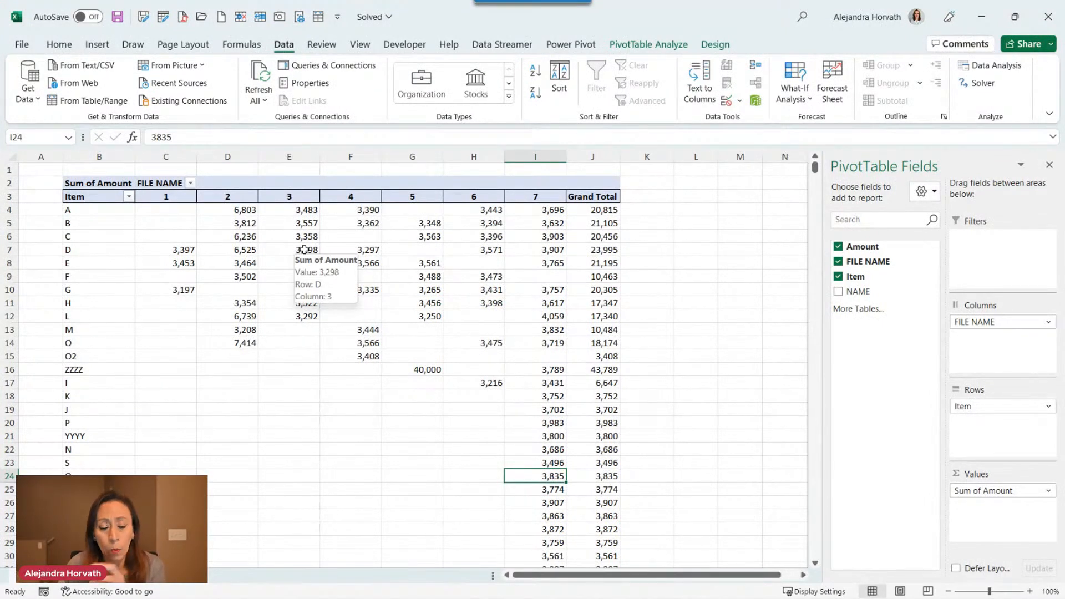
right_click(294, 275)
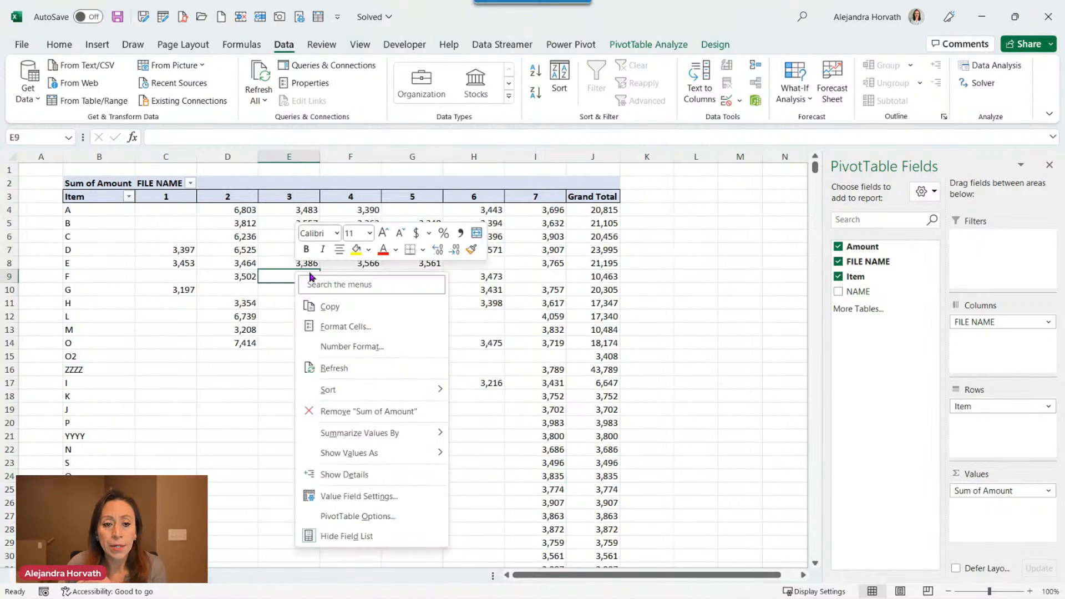
click(362, 368)
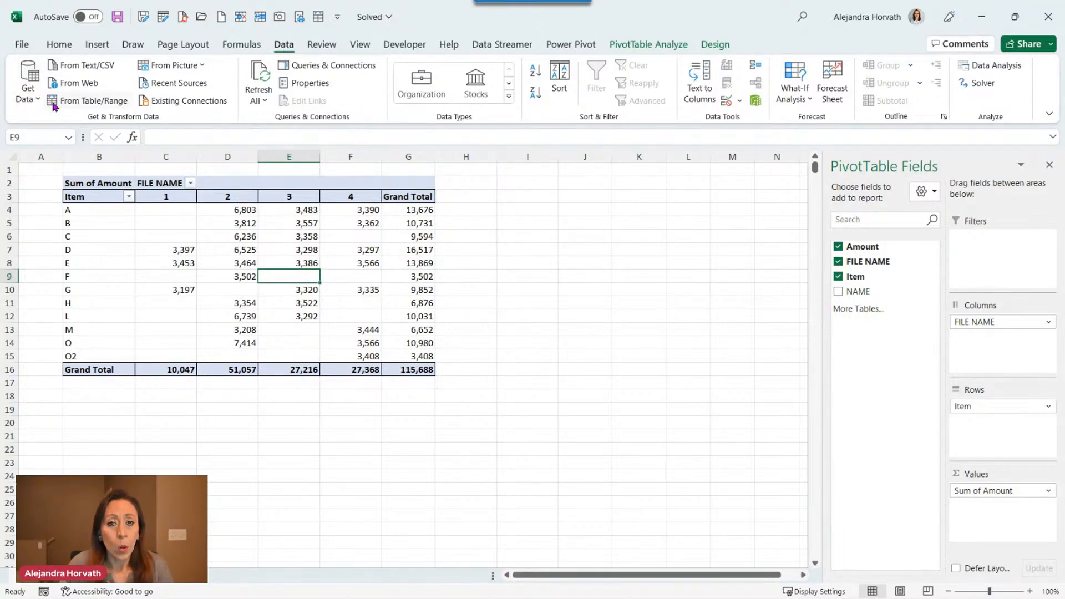
- Show the workbook's queries and connections, widening the list enough to read the query names
click(310, 66)
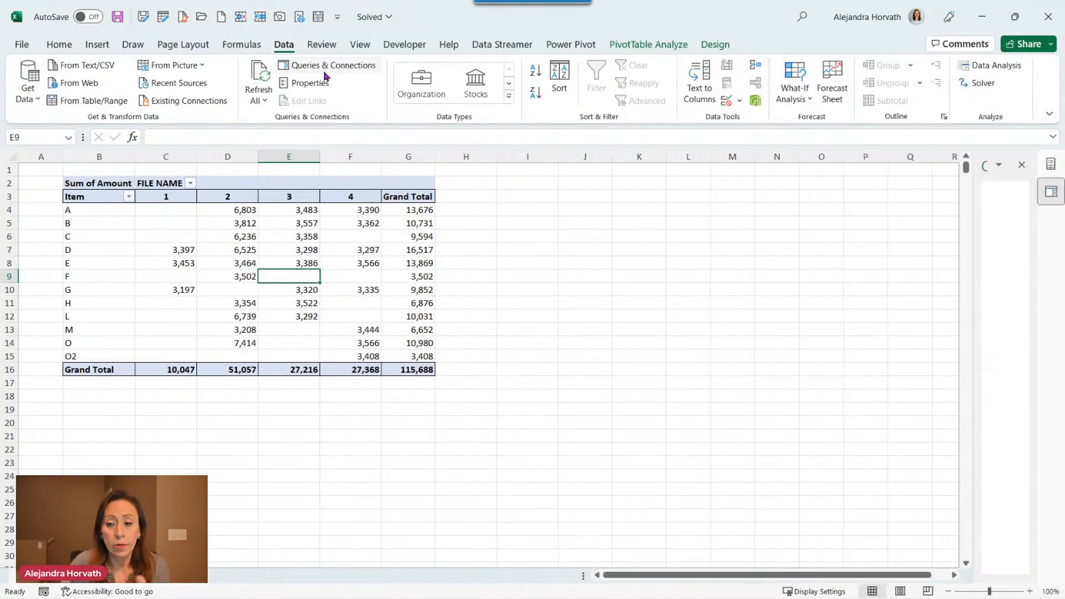
drag(973, 306, 775, 347)
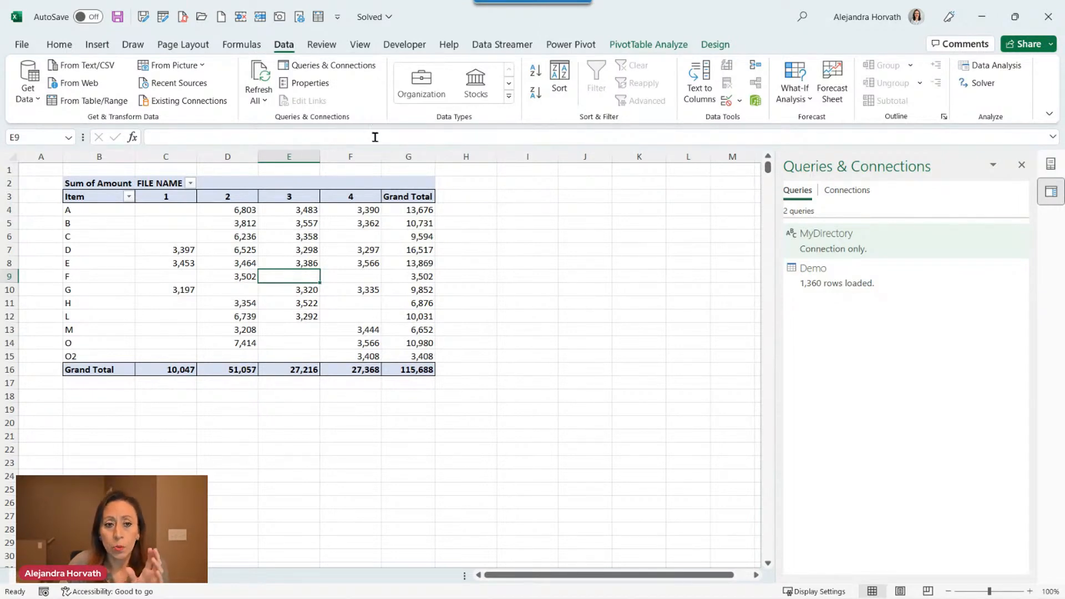
- Create a new blank workbook and start a data import from a folder
click(221, 17)
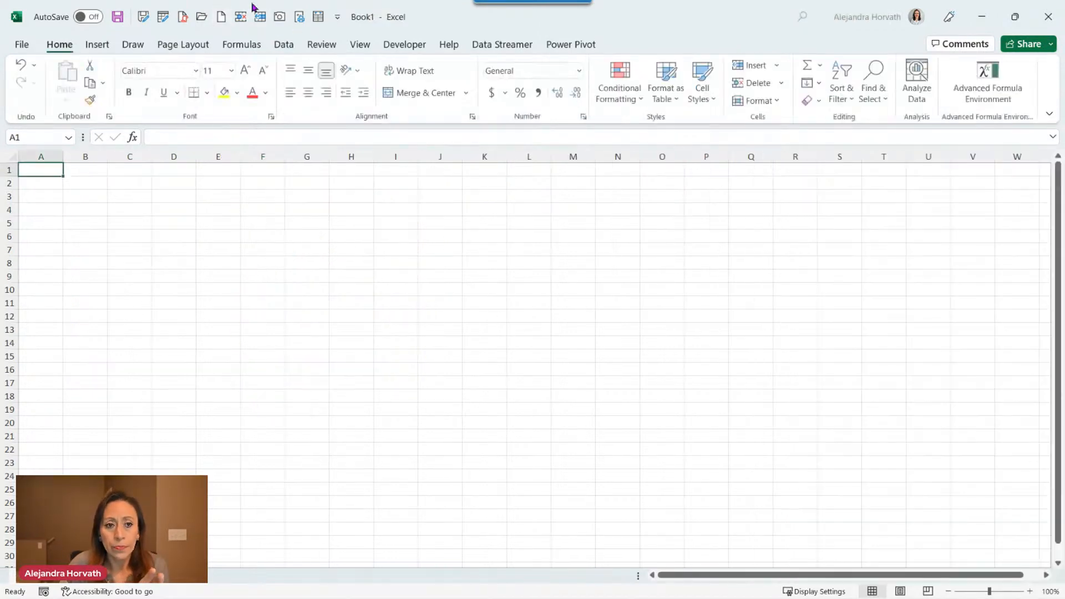
click(286, 48)
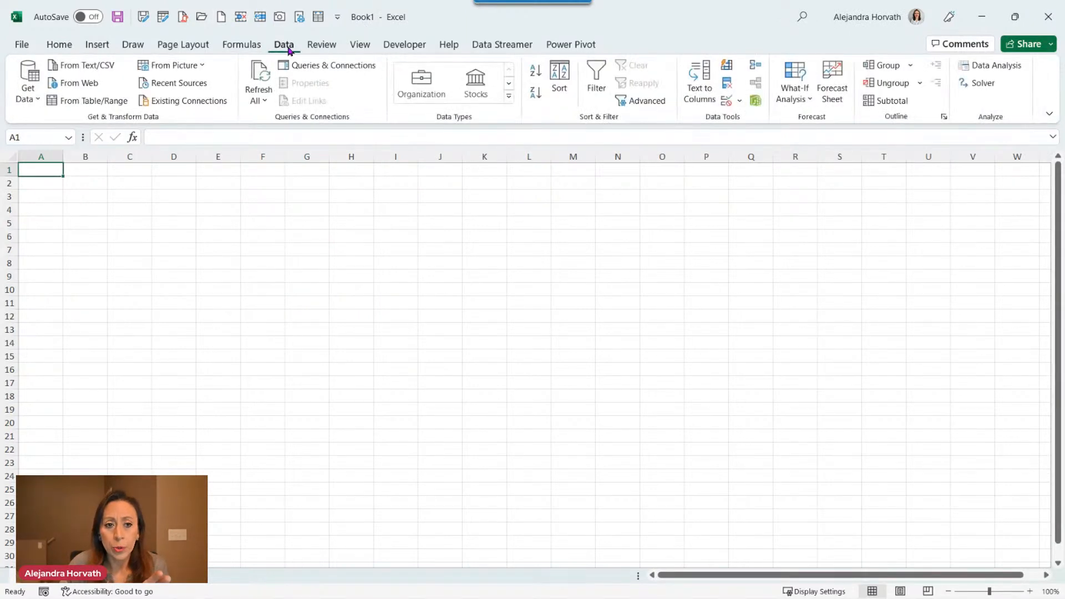
click(30, 104)
mouse_move(60, 124)
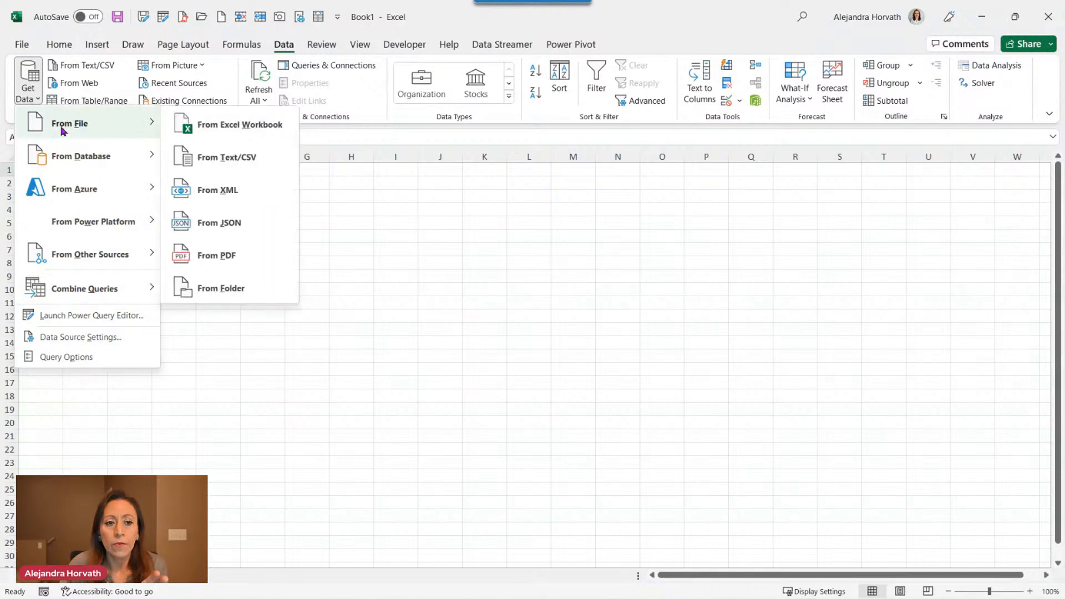
click(281, 290)
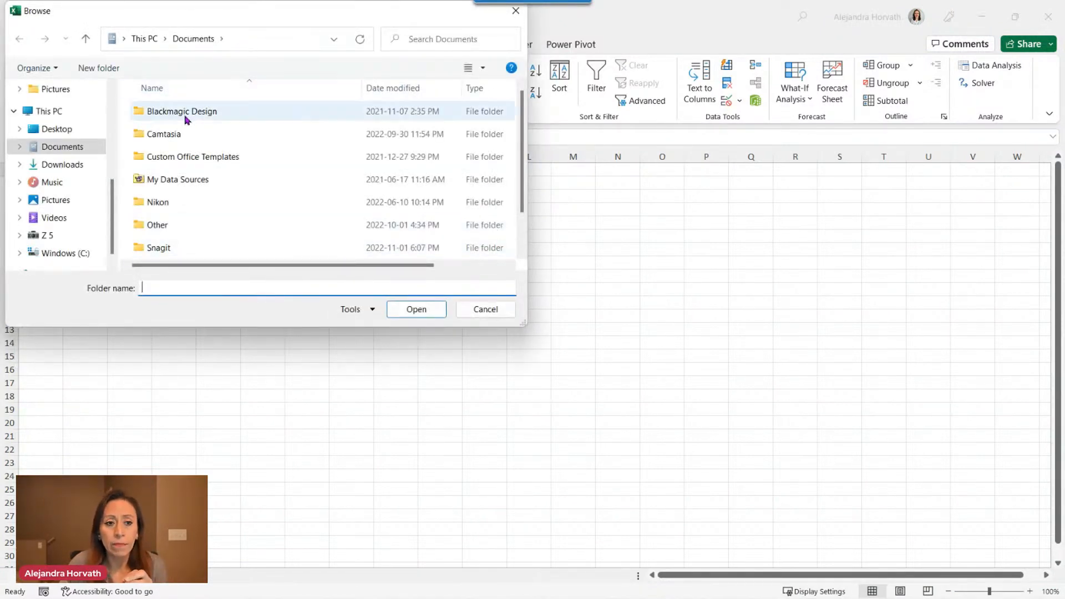
- Choose the Pdf folder inside Demo 2022Nov05 on the Desktop as the import source
scroll(63, 129, up, 3)
scroll(63, 129, up, 5)
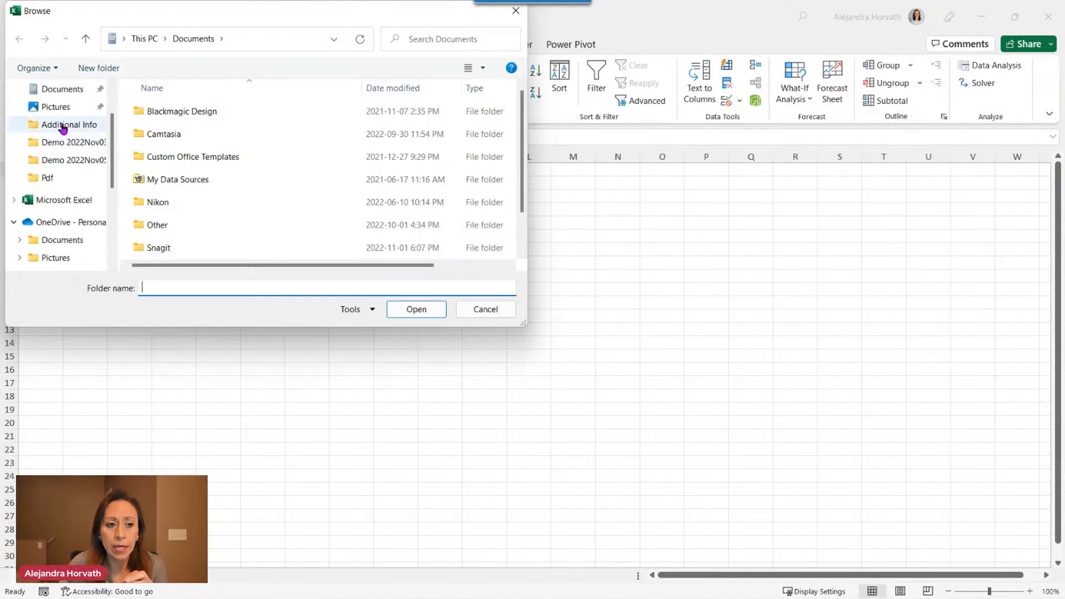
click(51, 113)
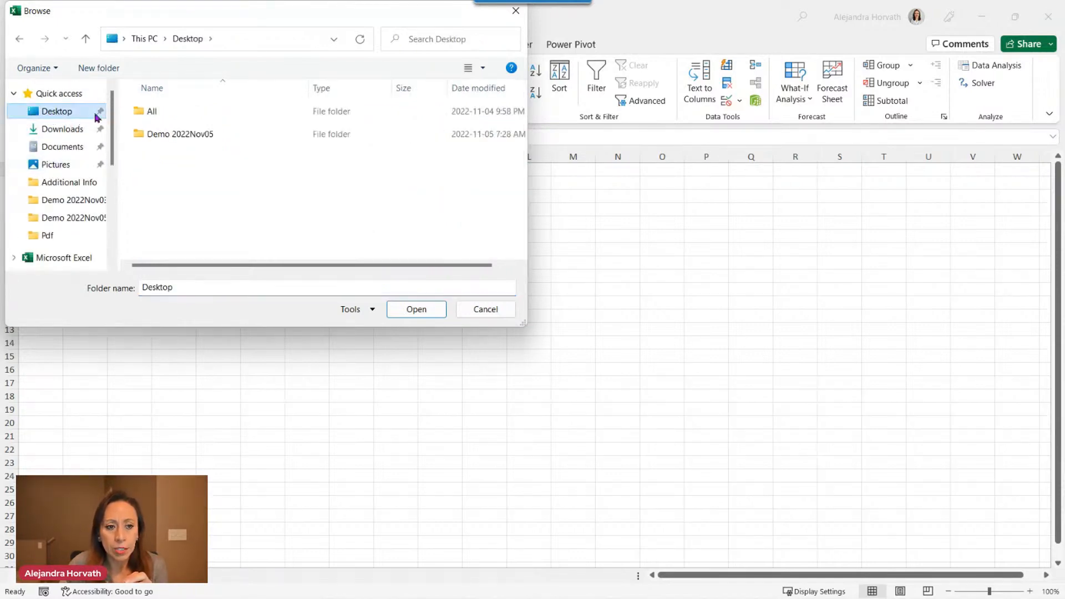
click(211, 142)
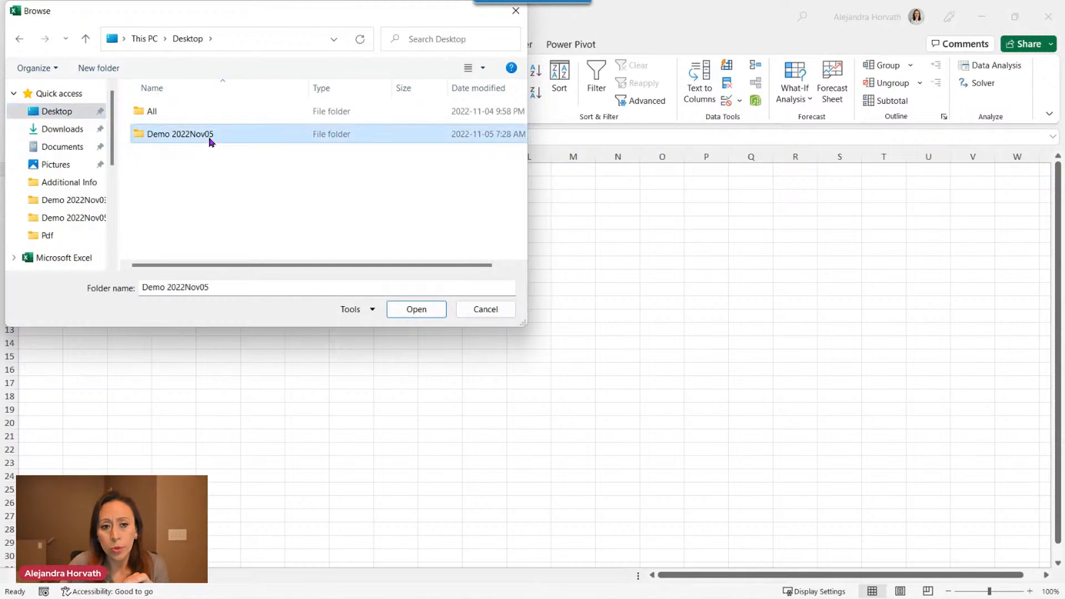
double_click(212, 140)
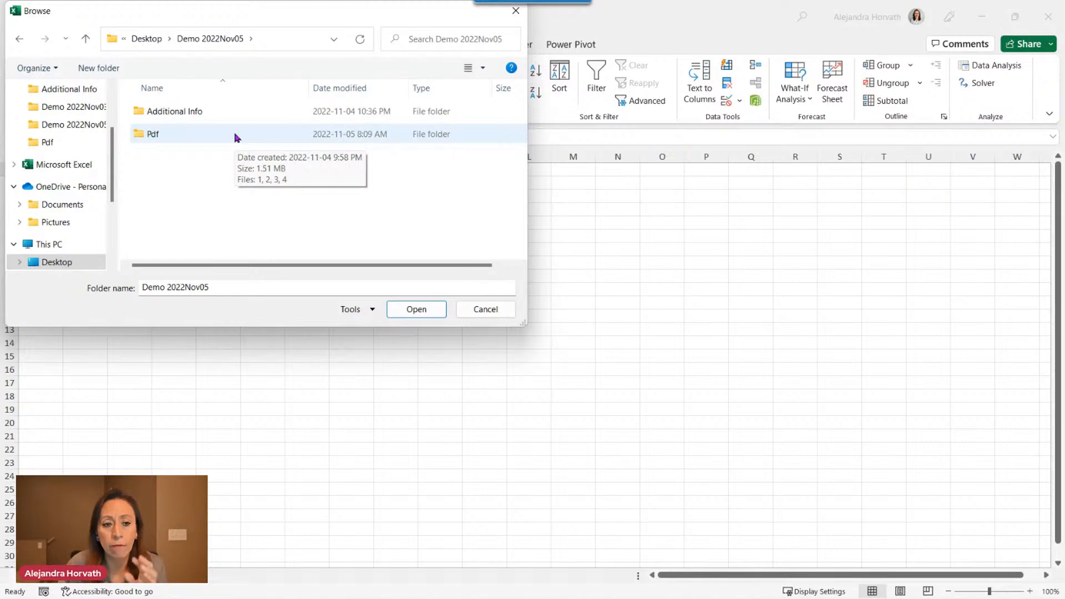
click(224, 139)
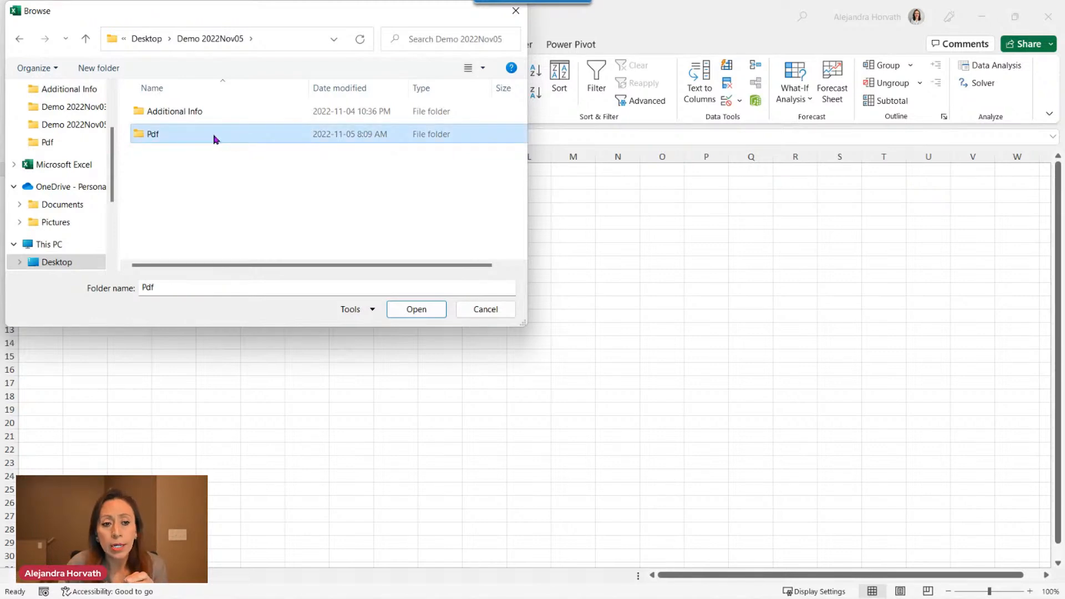
double_click(214, 137)
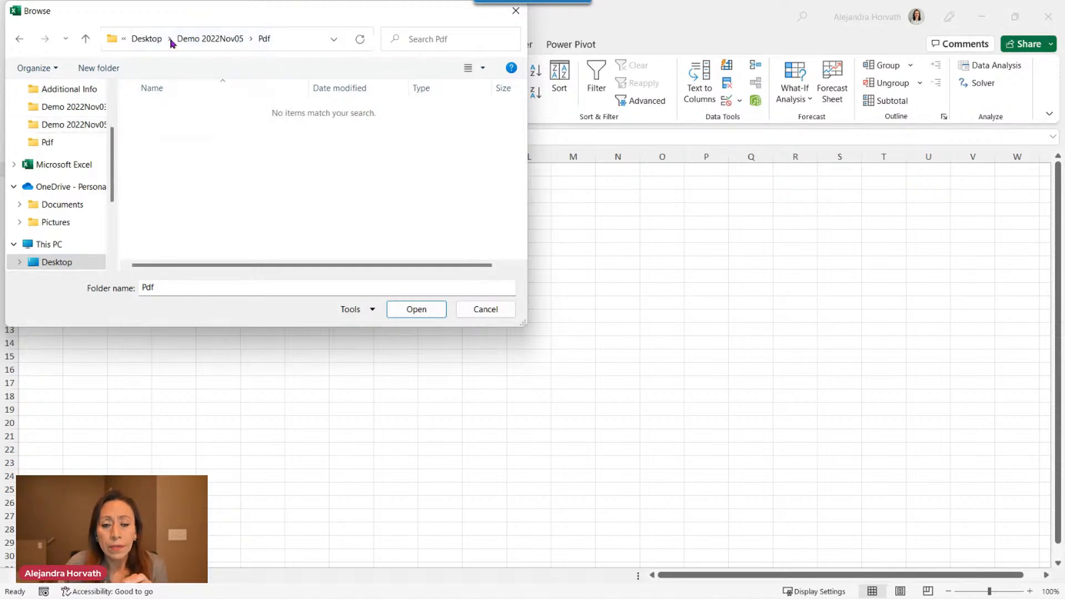
click(409, 309)
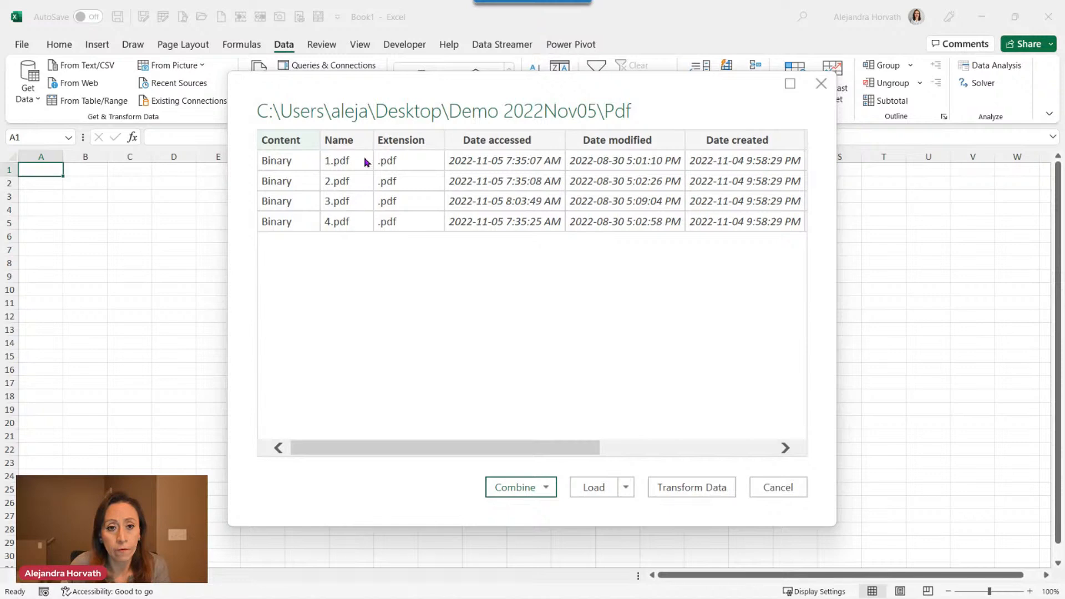
- Combine and transform the folder's PDF files, extracting Table001 (Page 1) with the first file as the sample
click(546, 487)
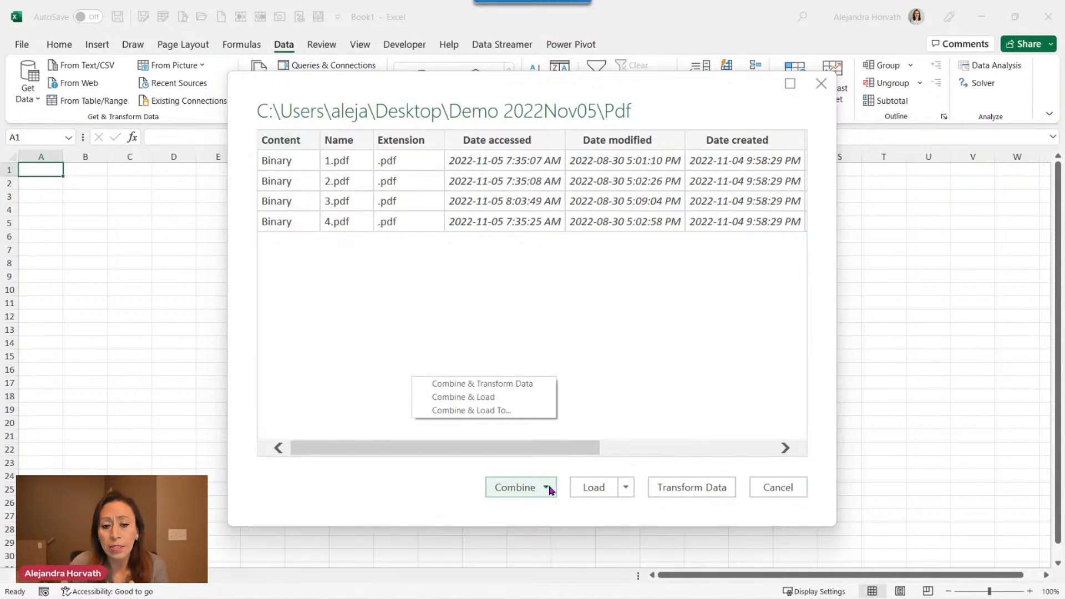
click(508, 391)
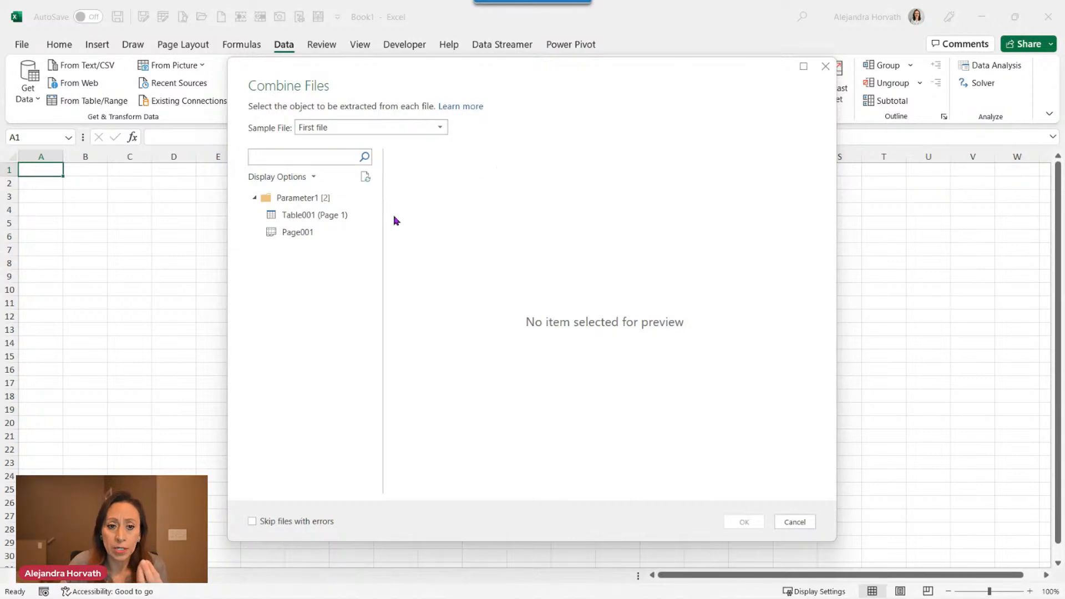
click(333, 218)
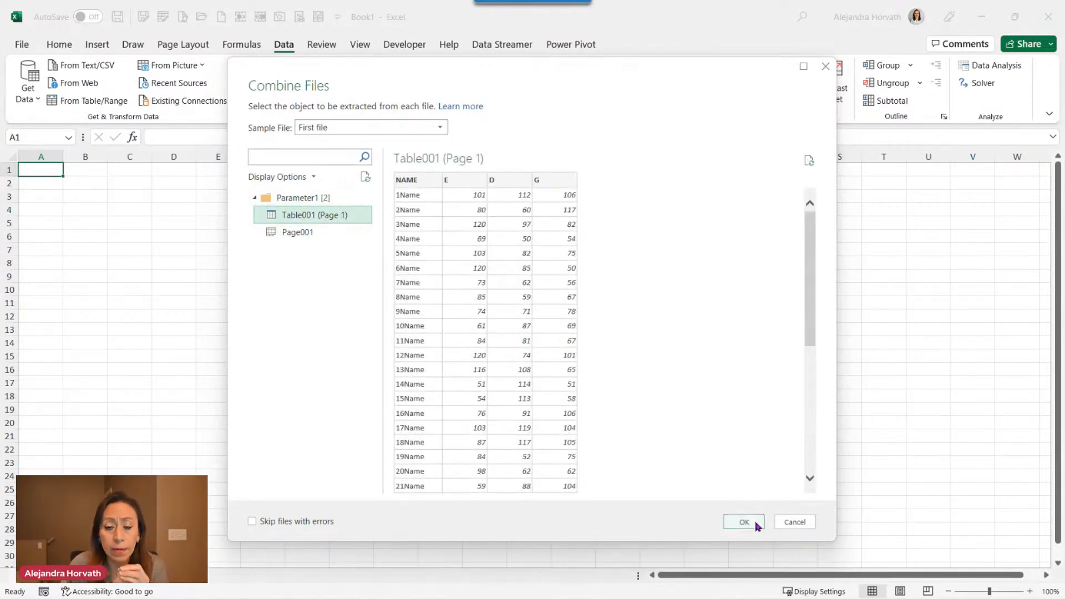
click(438, 130)
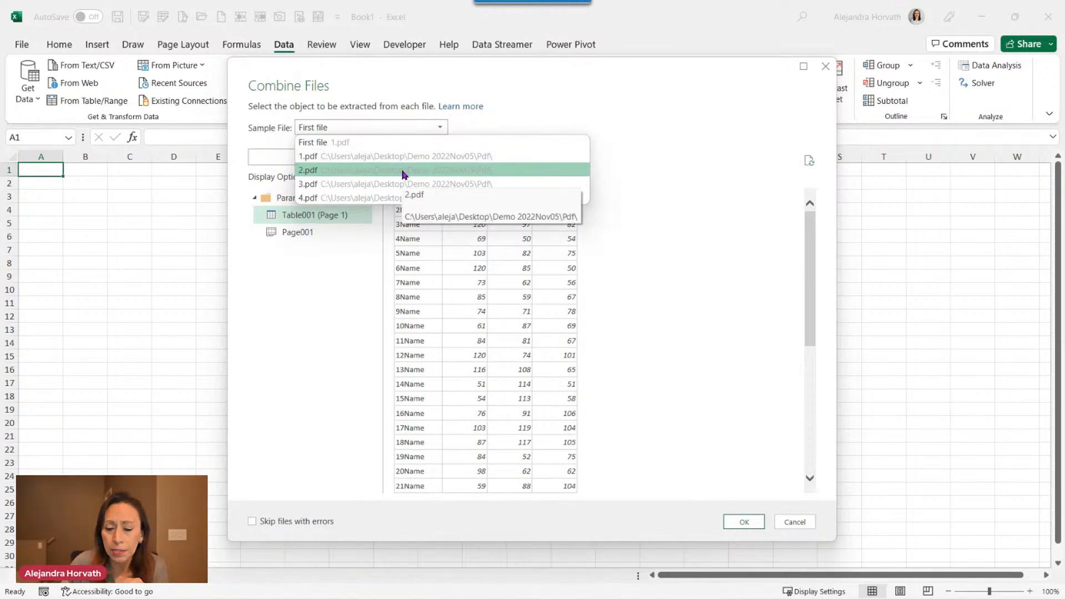
click(727, 465)
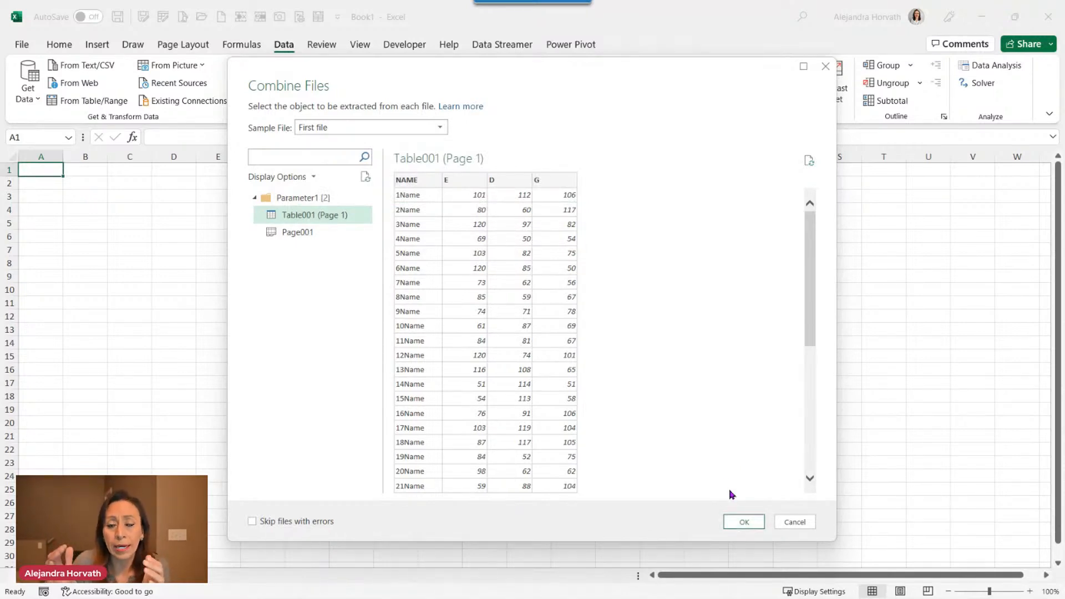
click(760, 526)
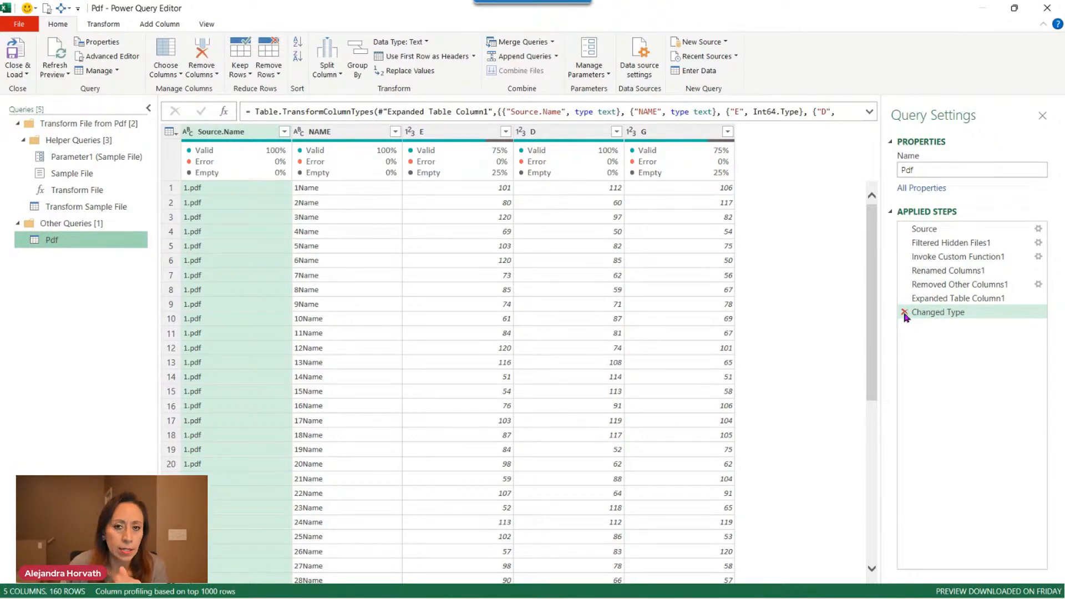
- Examine the column names hard-coded in the Pdf query's Changed Type formula against the columns of the Transform Sample File query
click(869, 112)
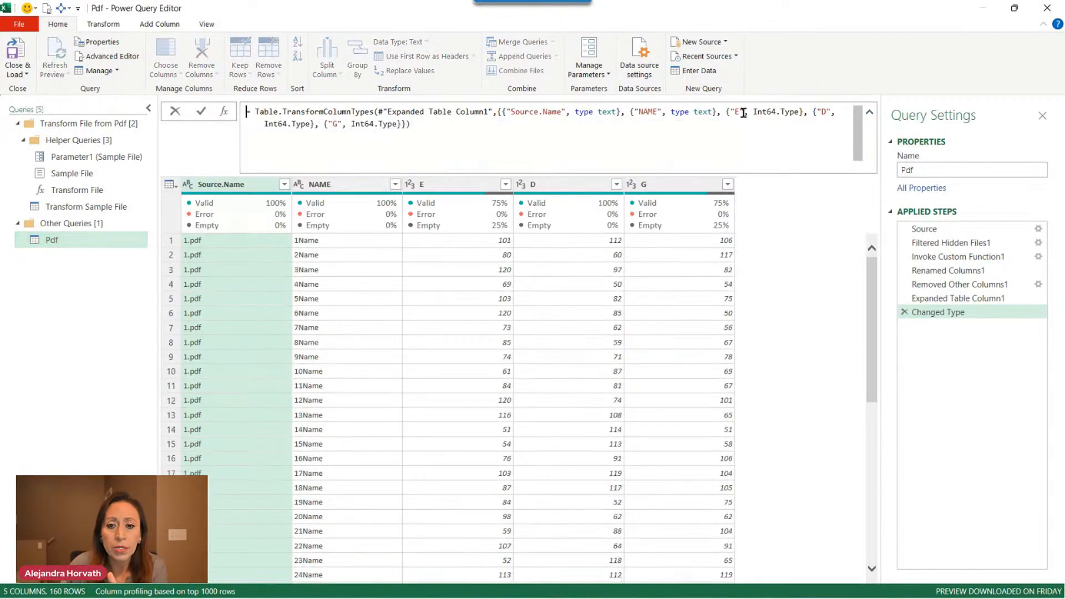
drag(543, 113, 611, 135)
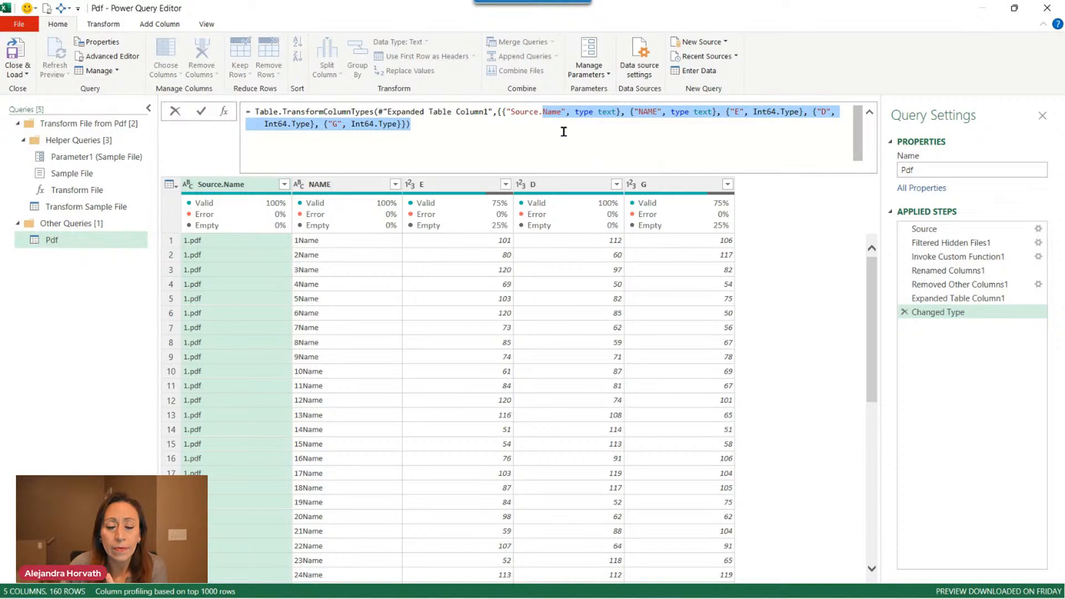
click(115, 212)
click(115, 212)
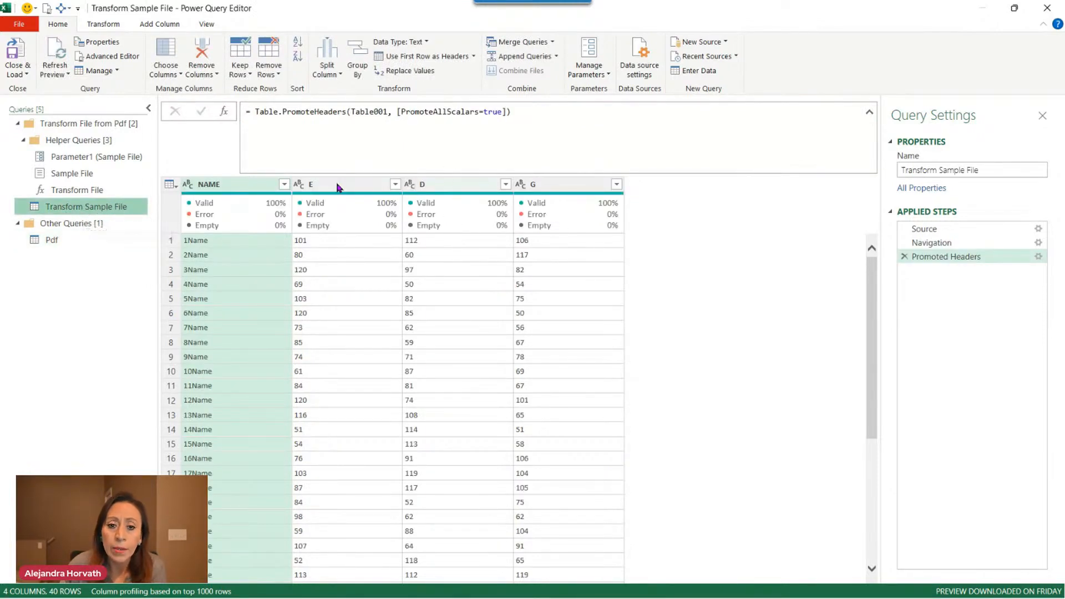
click(117, 241)
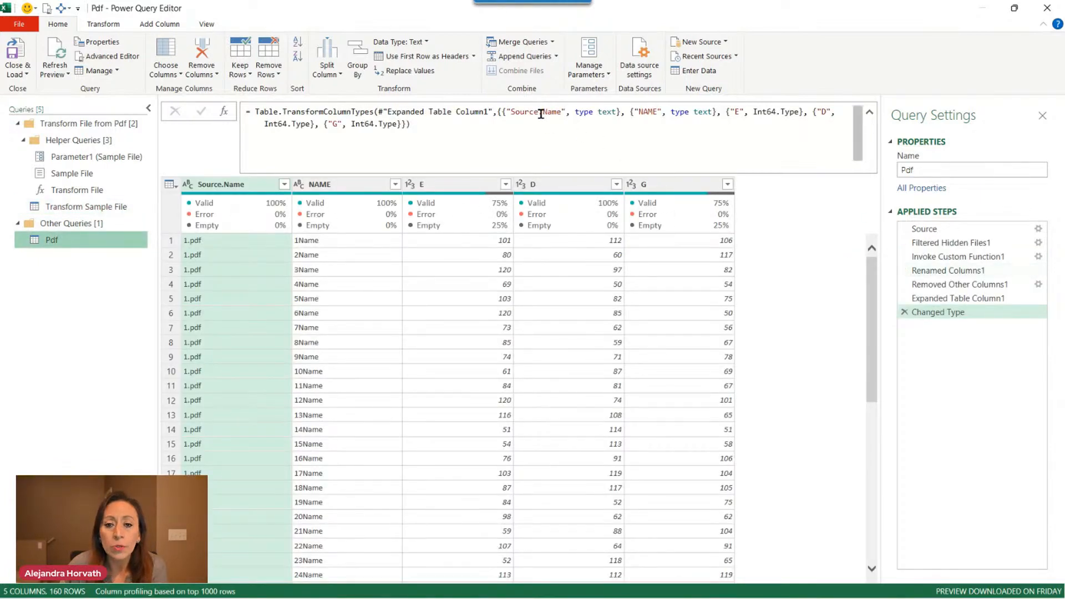
drag(543, 111, 554, 123)
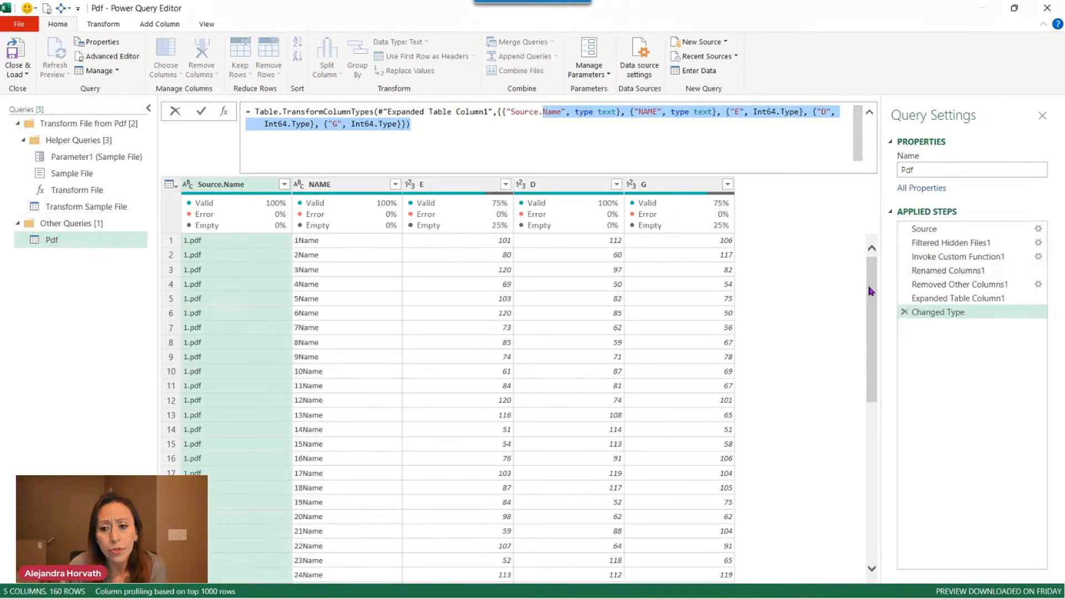
- Delete the Changed Type step from the Pdf query and check which source files the Source.Name column contains
click(905, 317)
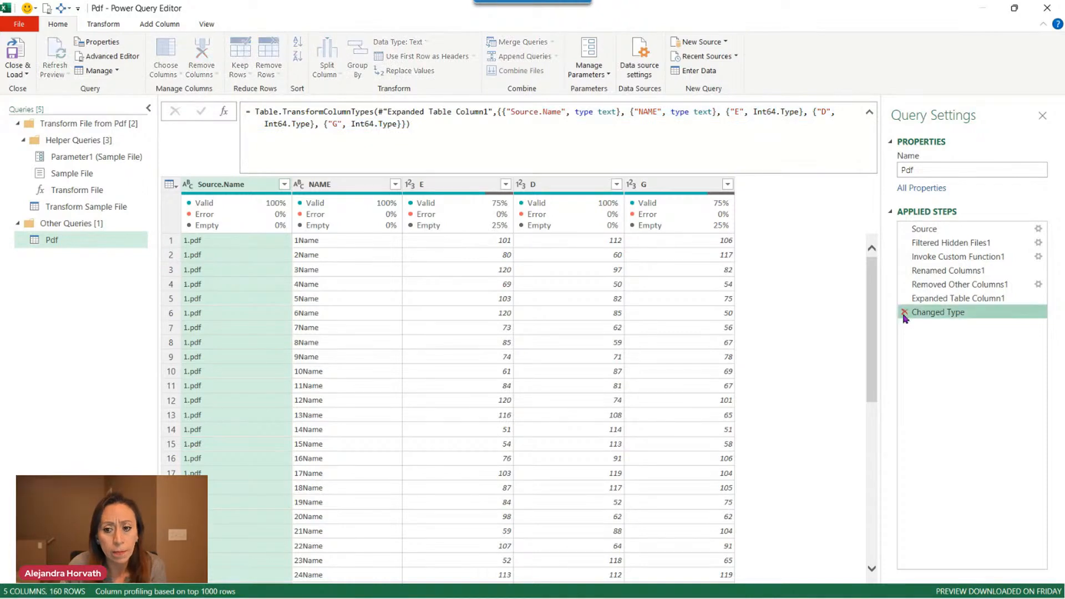
click(905, 313)
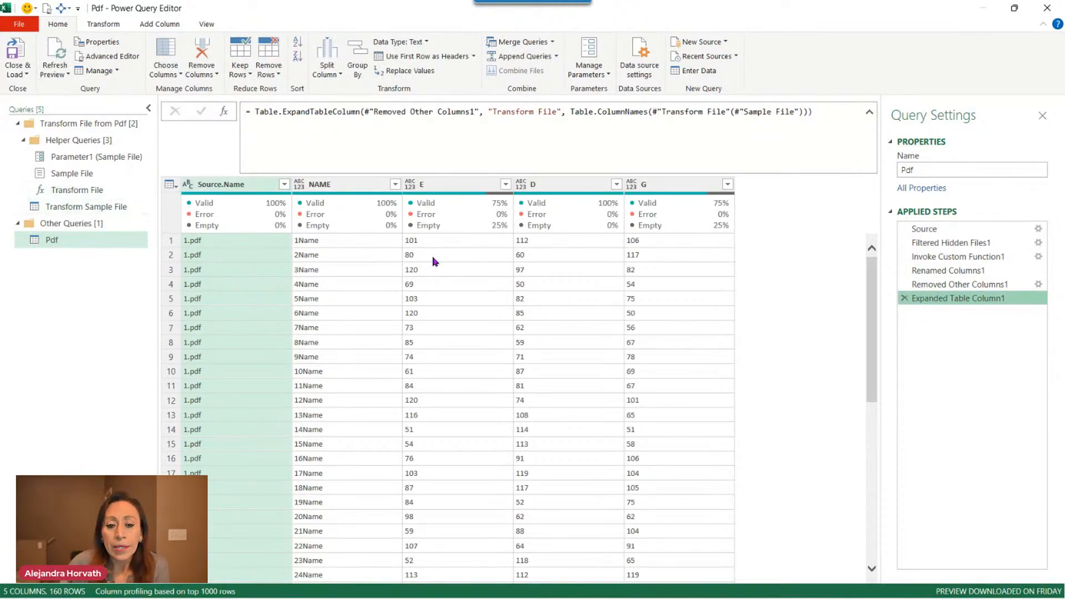
click(284, 184)
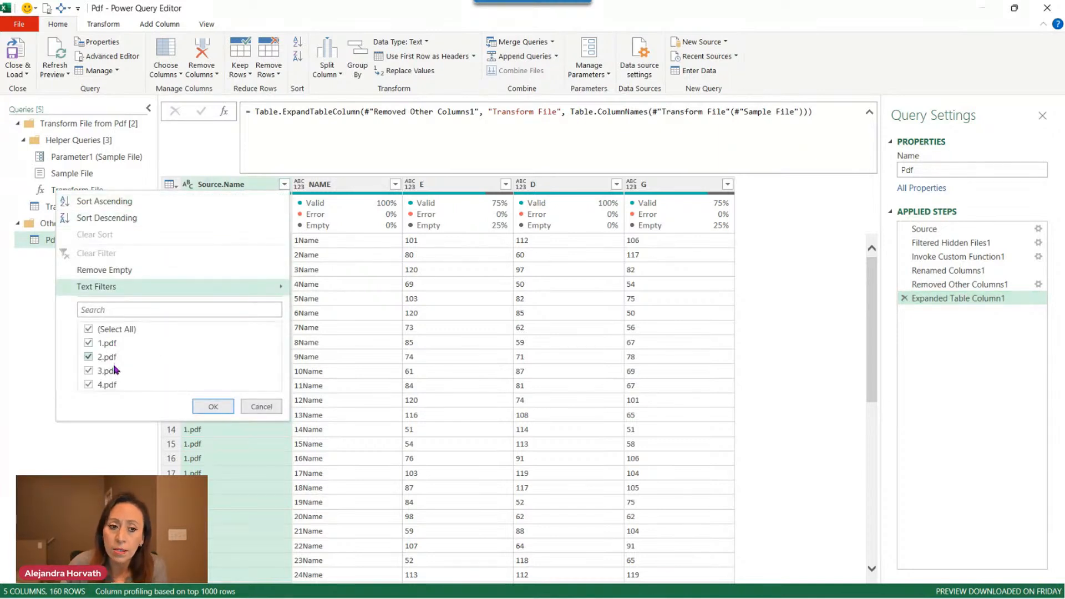
click(684, 368)
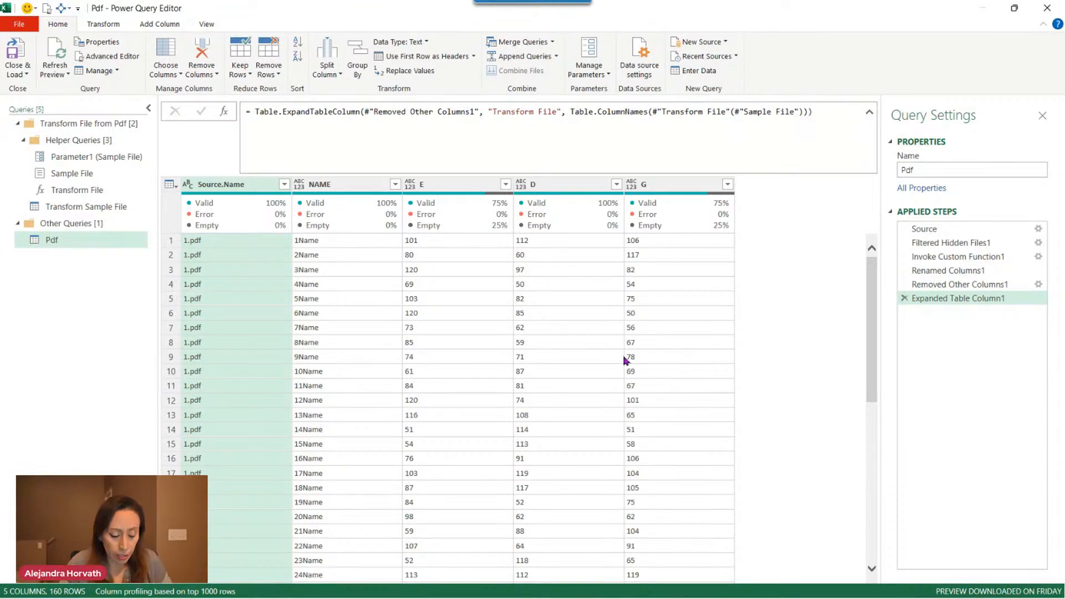
- Compare the E, D and G columns of the Transform Sample File and Pdf queries, and close the Power Query Editor discarding the changes
key(ctrl+shift+equal)
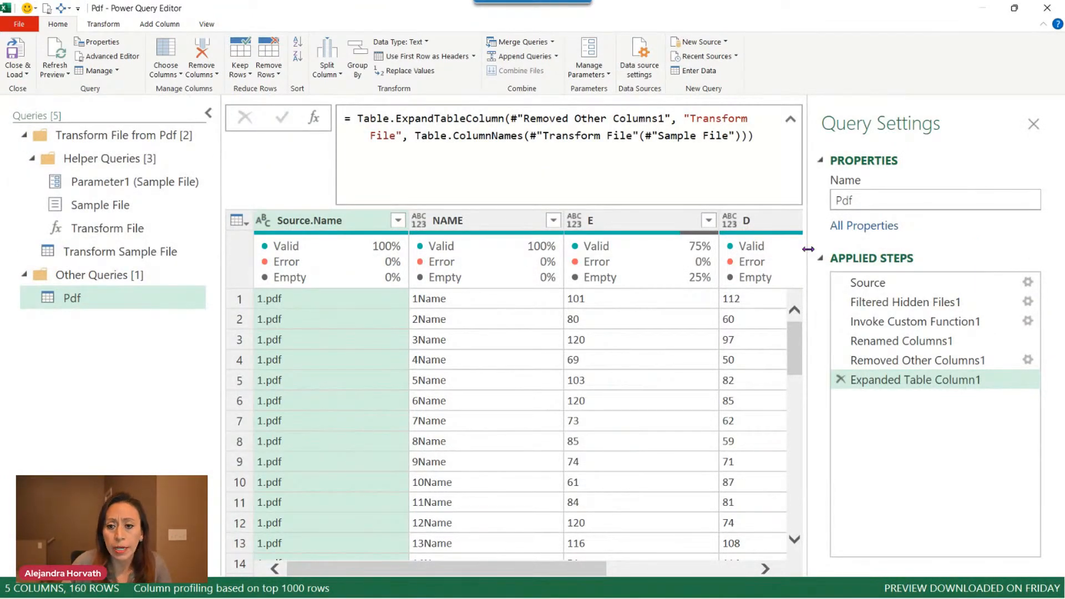
click(162, 256)
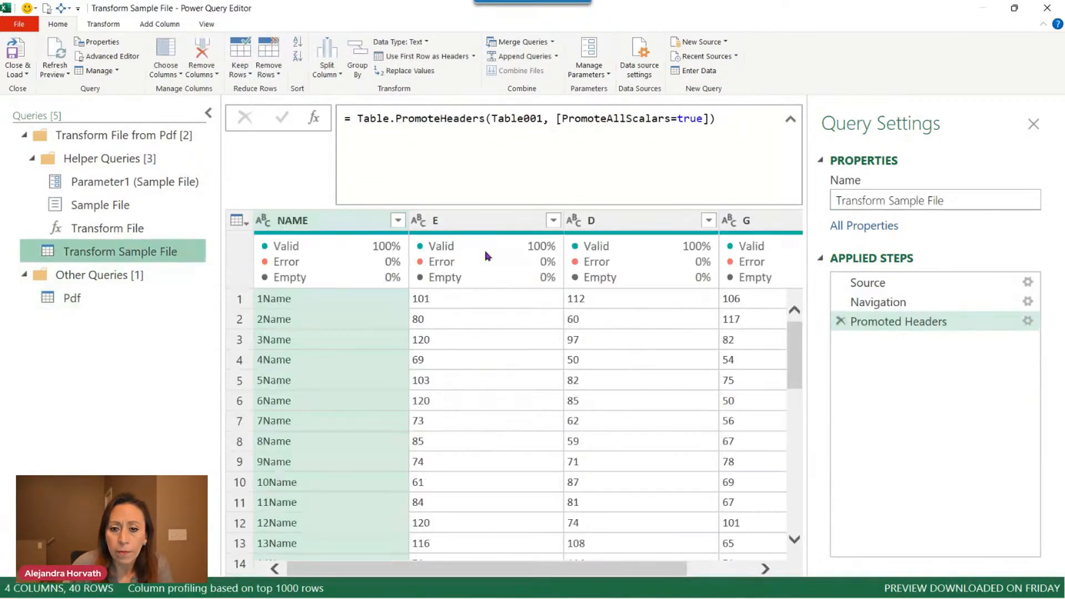
scroll(495, 253, down, 1)
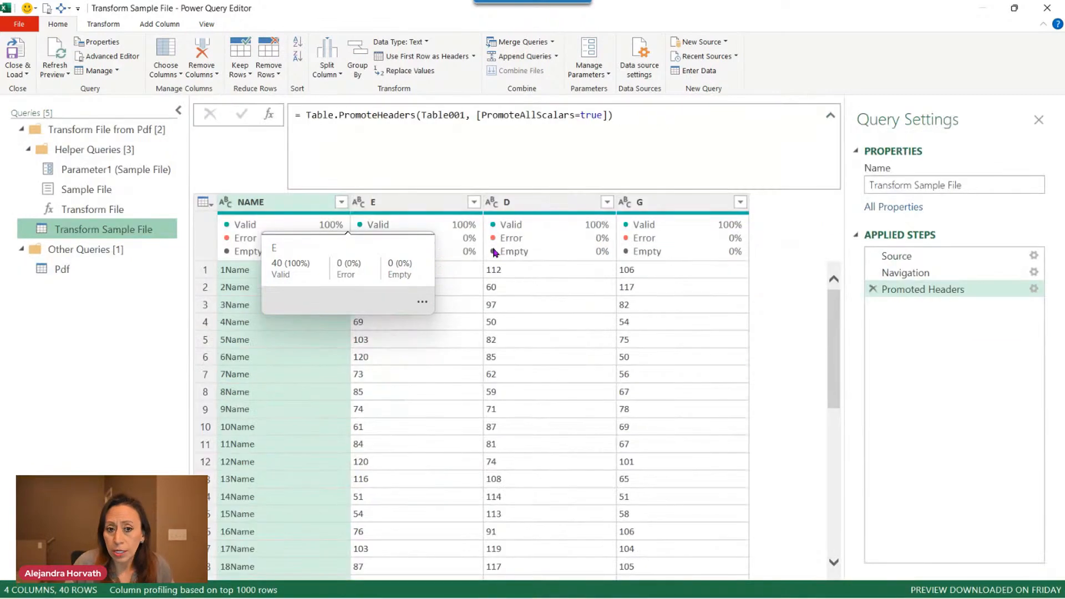
click(399, 203)
click(554, 204)
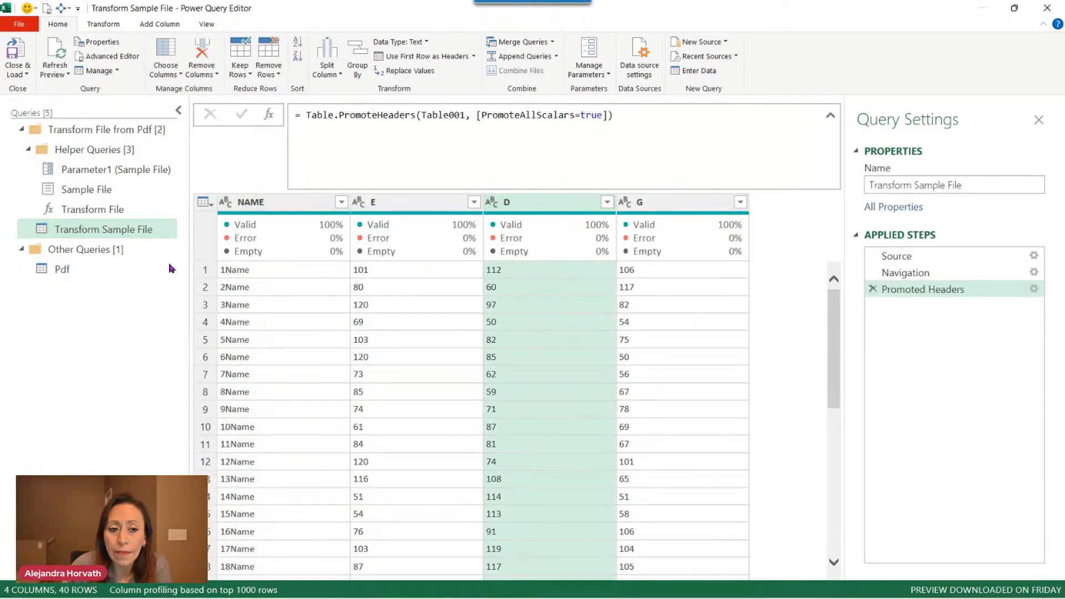
click(89, 270)
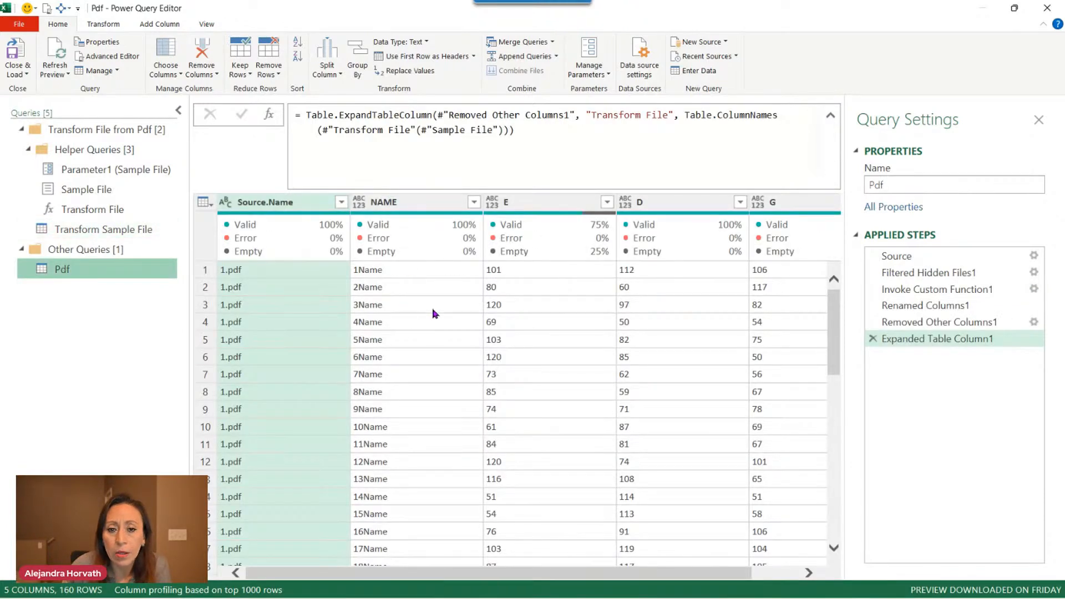
drag(507, 572, 535, 577)
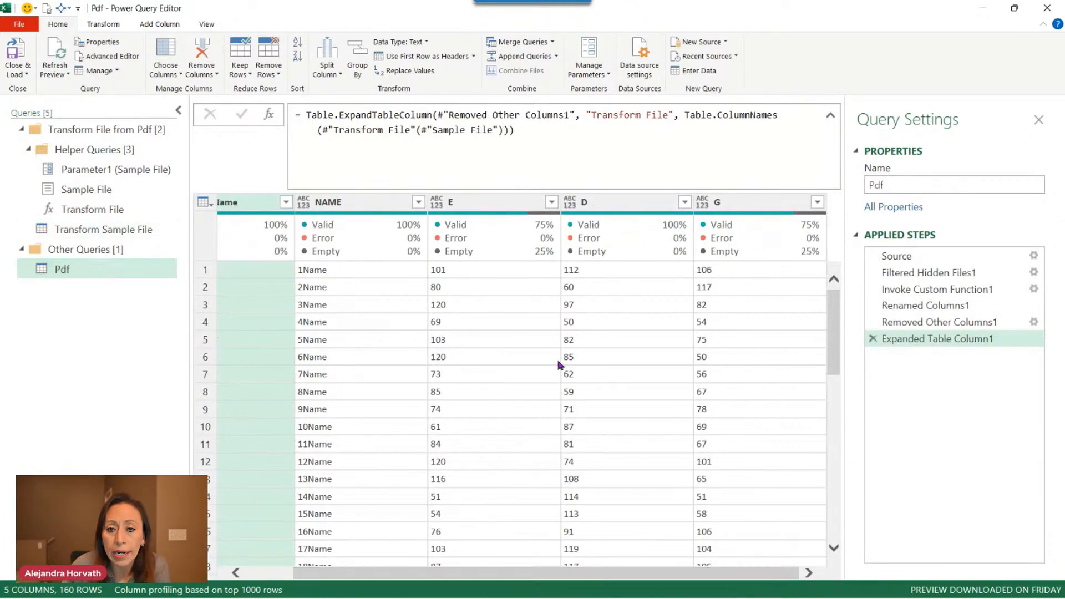
click(501, 203)
click(633, 205)
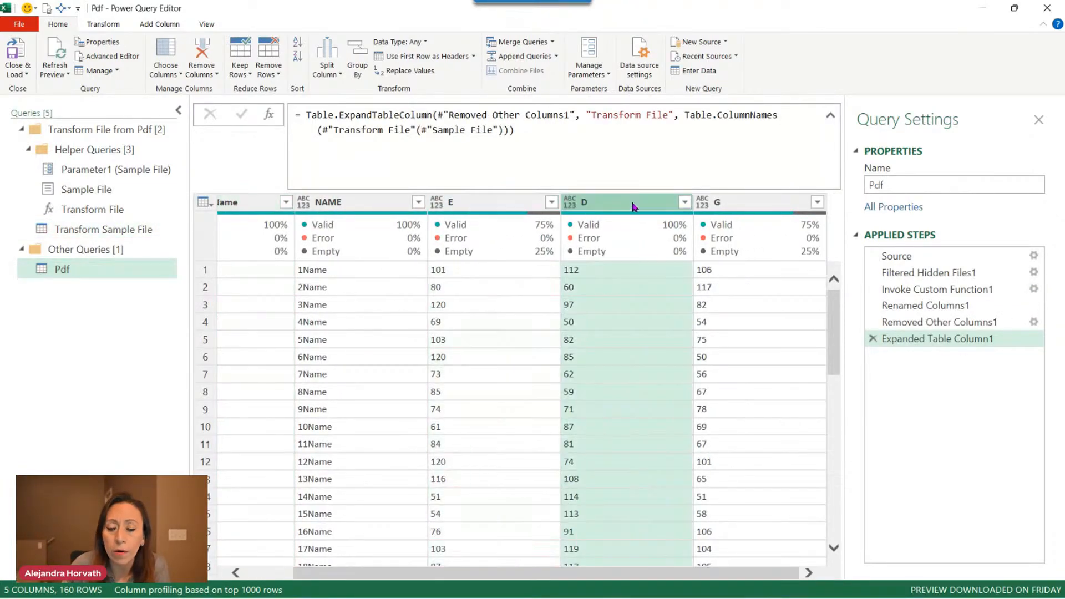
click(782, 204)
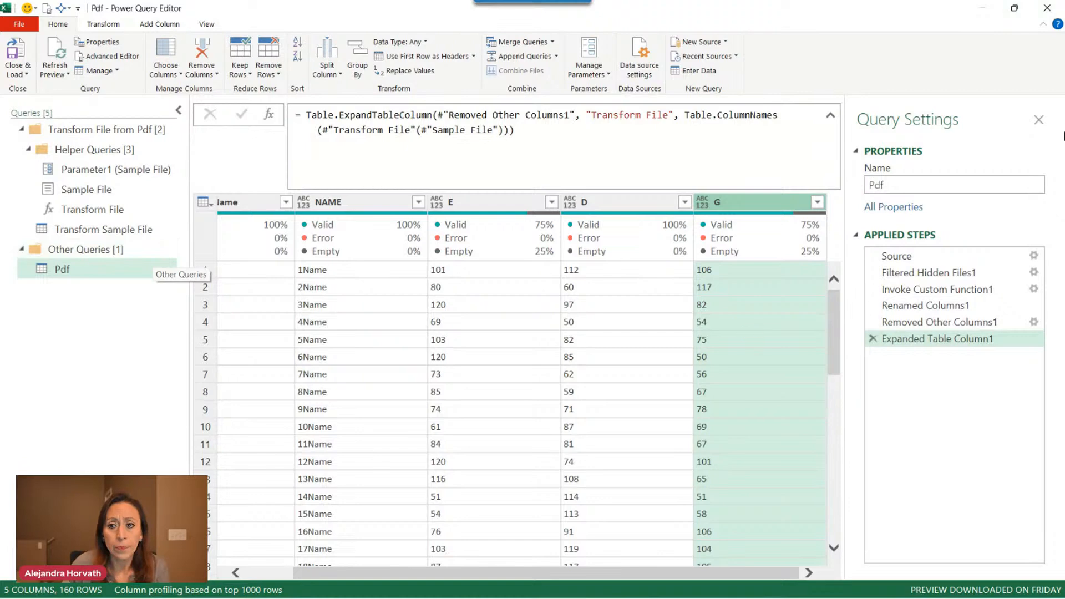
click(1047, 9)
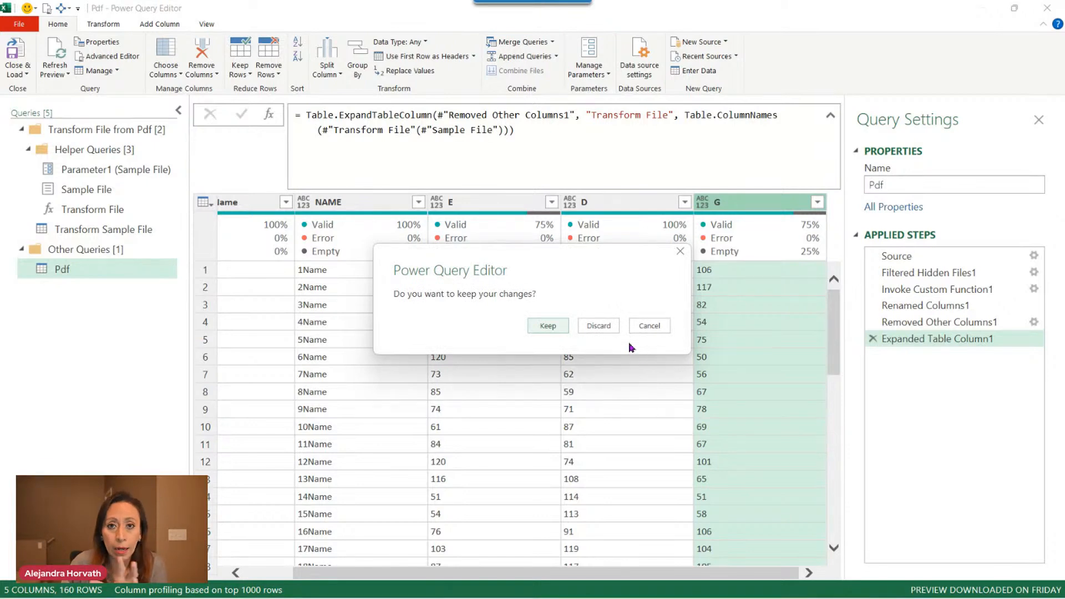
click(609, 329)
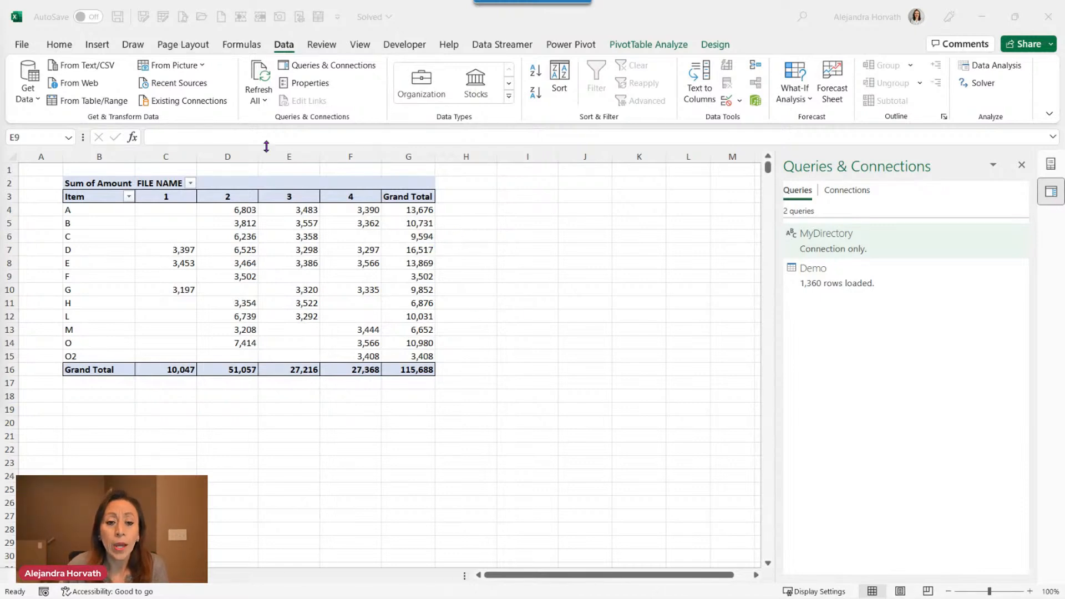
- Create another blank workbook and start a data import from a folder in it
click(402, 4)
click(221, 18)
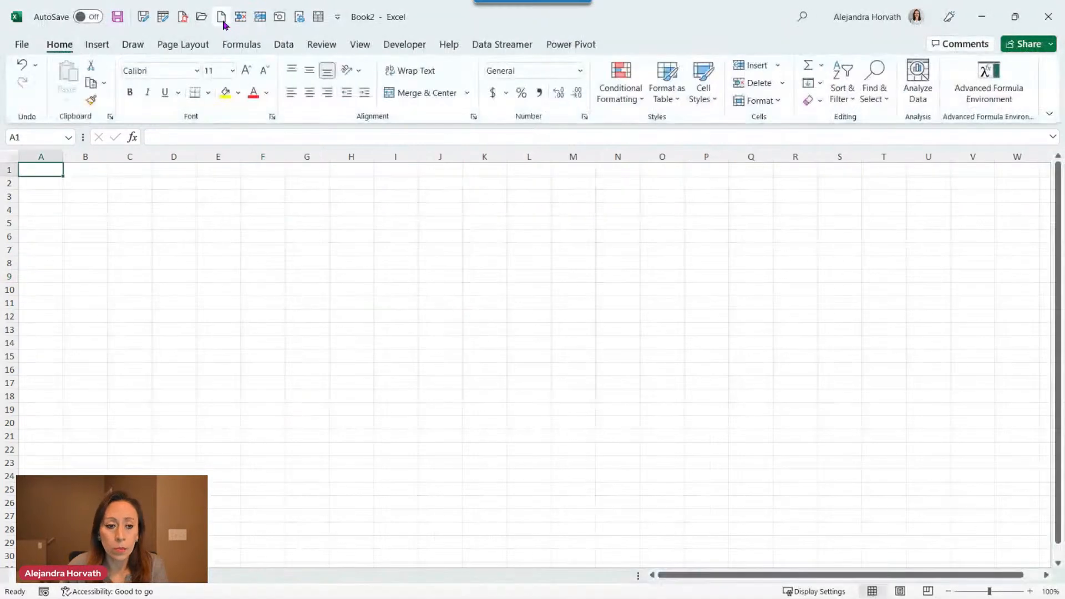
click(284, 44)
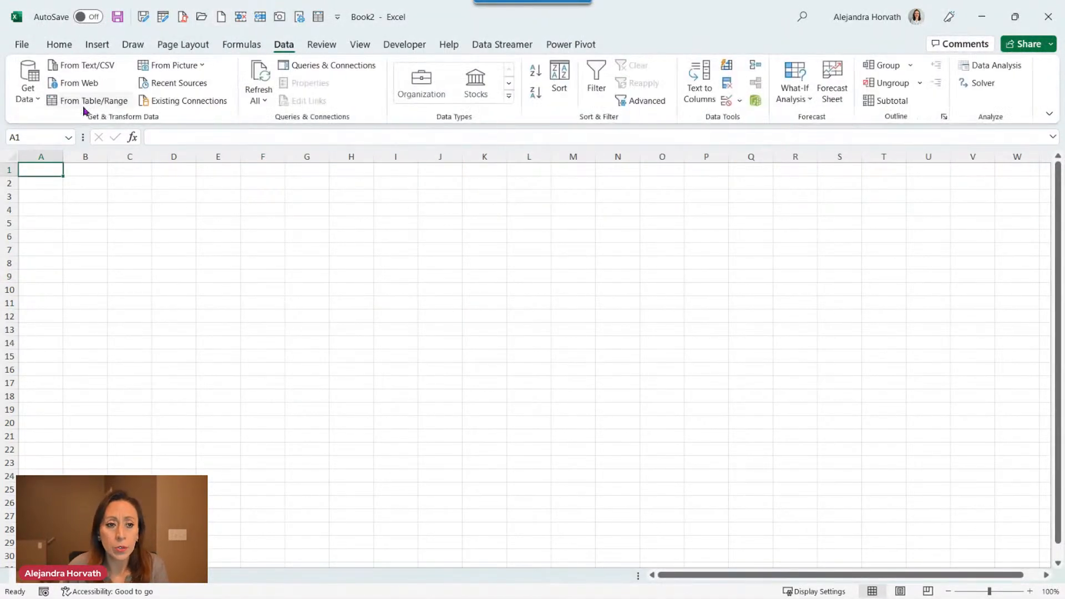
click(28, 83)
mouse_move(39, 122)
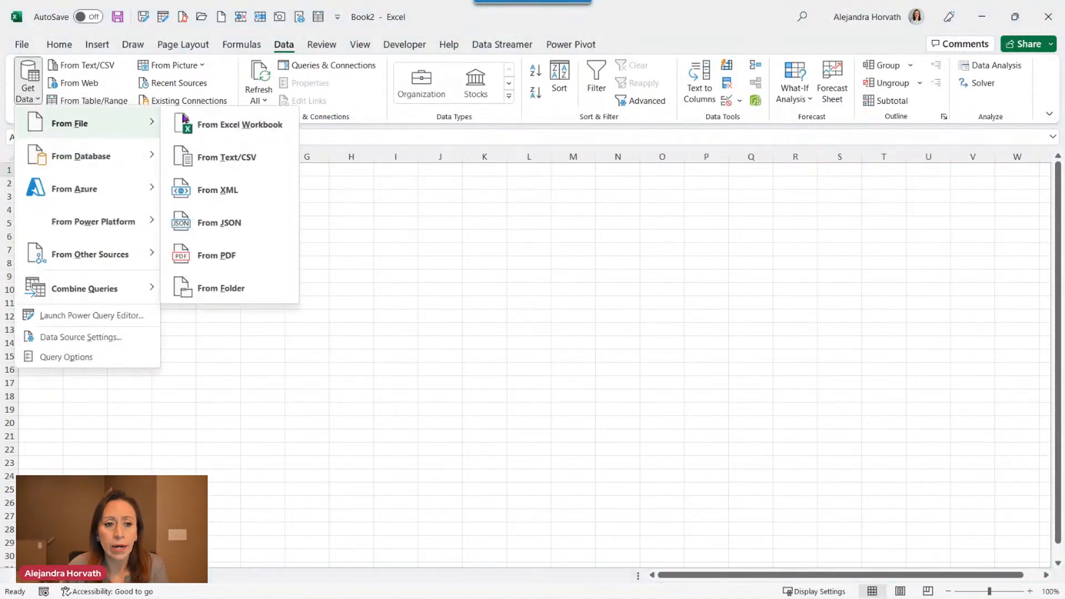
click(231, 284)
- Open the file list of the Pdf folder in Demo 2022Nov05 for transformation, and close the Power Query Editor discarding the query
click(152, 135)
double_click(177, 139)
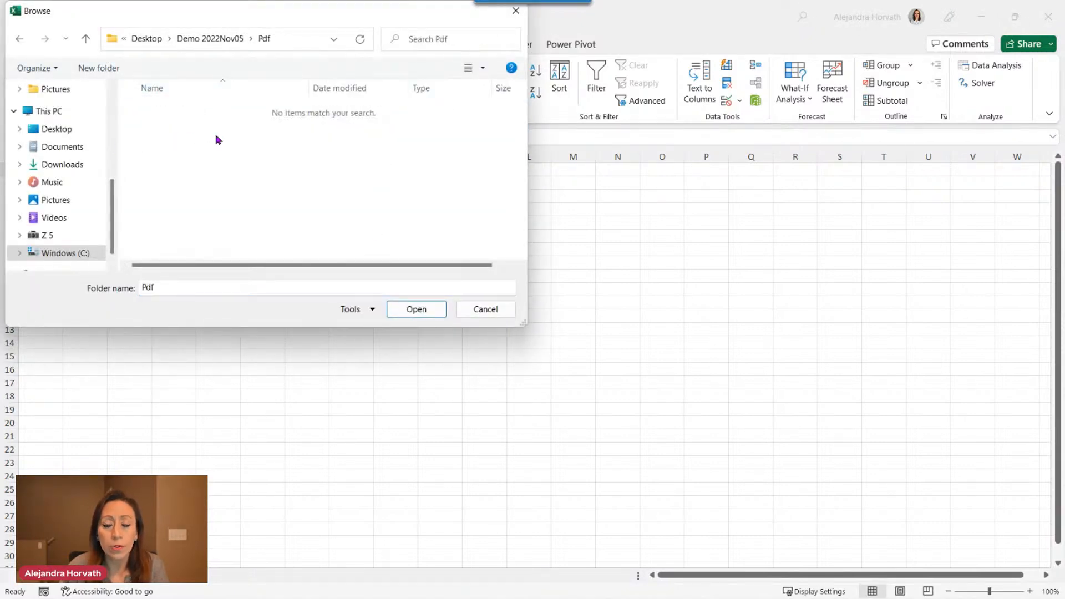
click(435, 311)
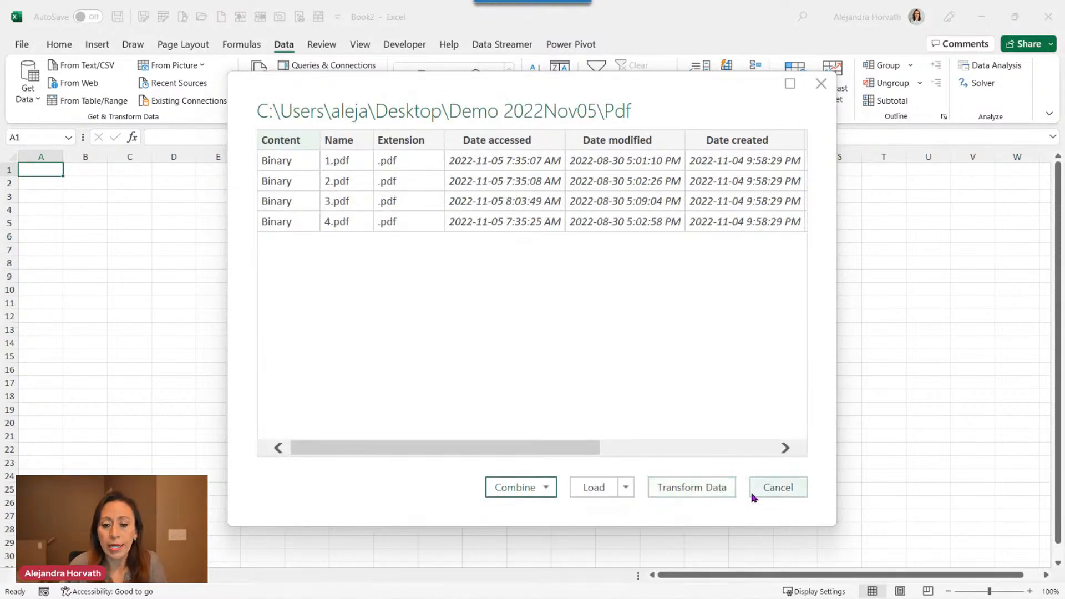
click(721, 487)
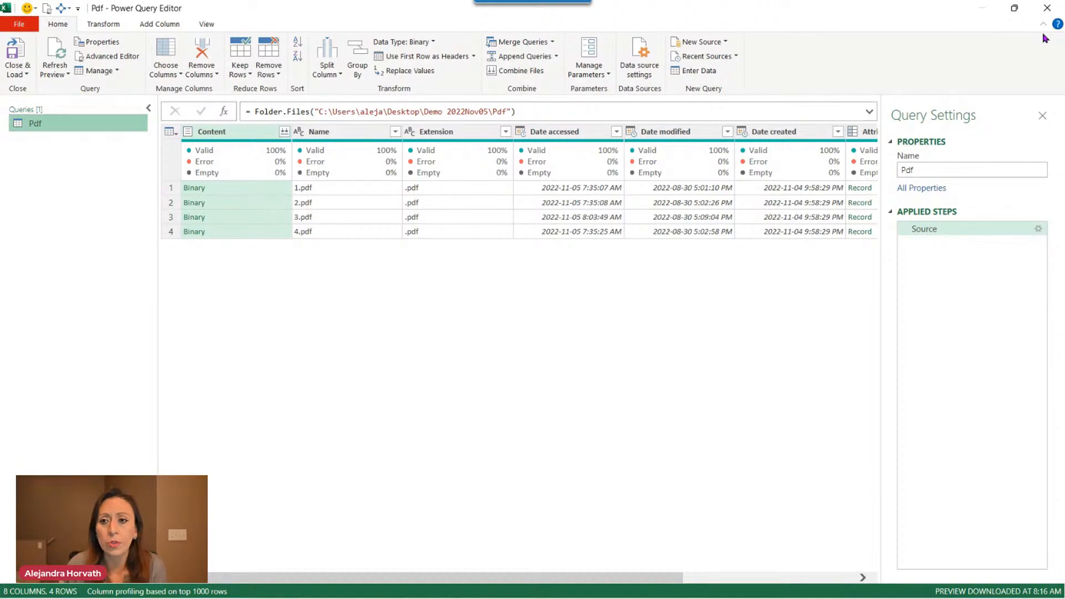
click(1048, 7)
click(599, 326)
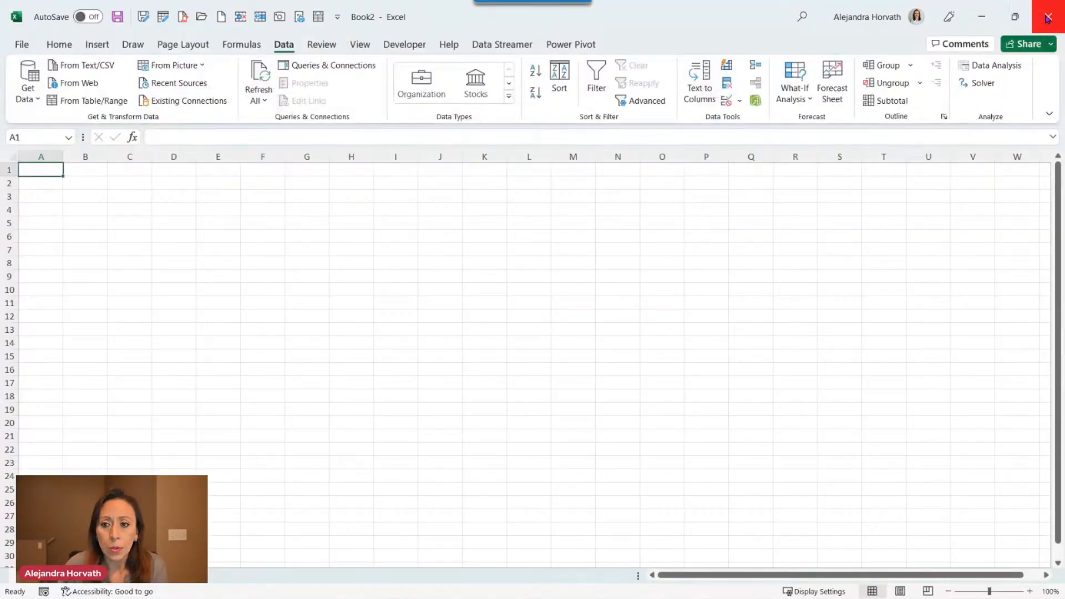
- Return to the Solved workbook and open its Demo query in the Power Query Editor
click(980, 17)
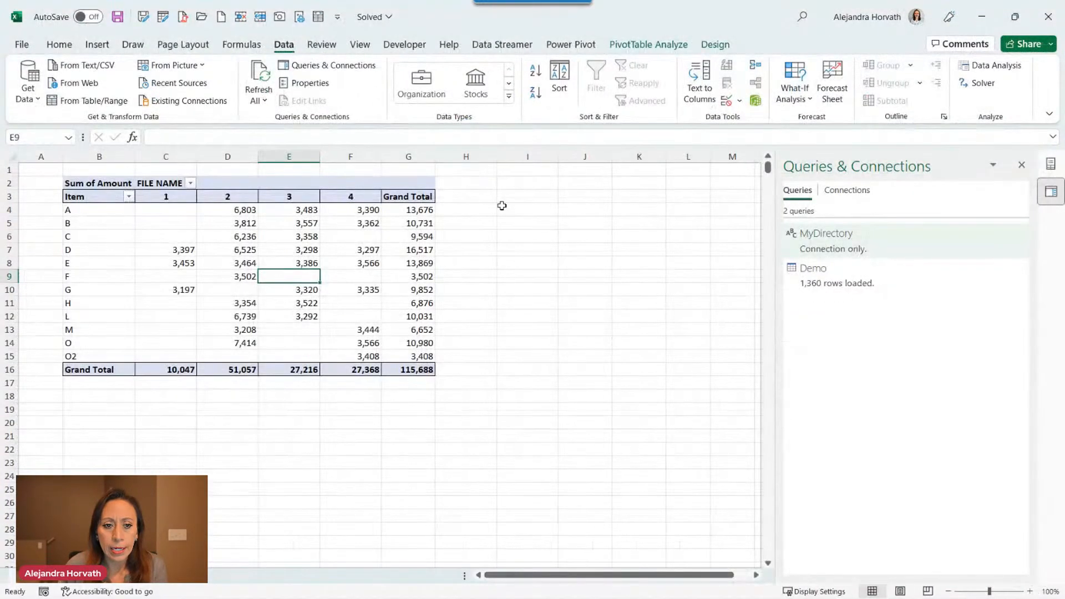
click(501, 207)
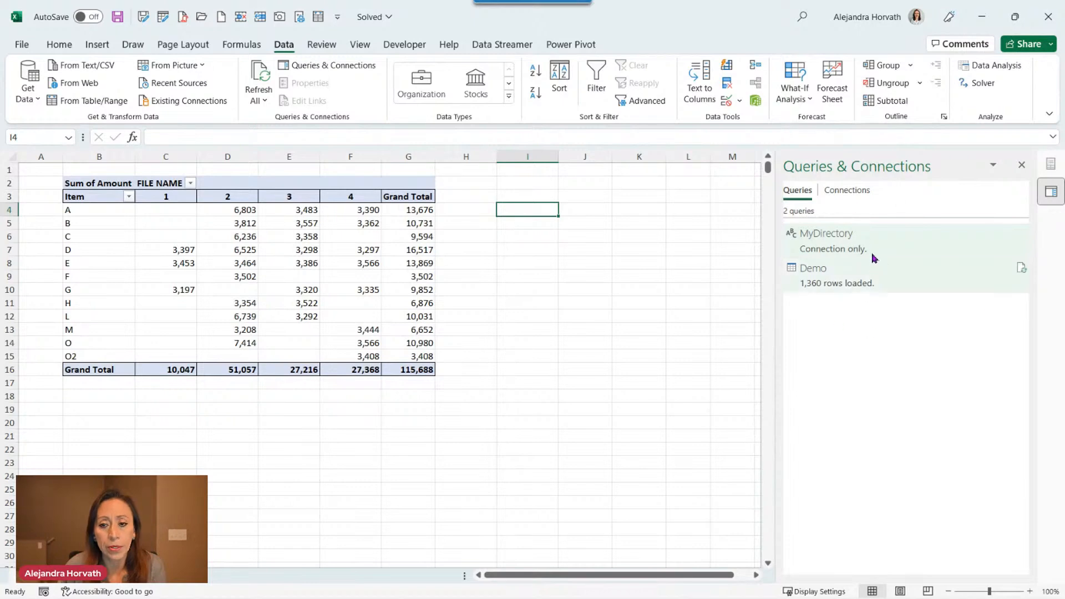
click(869, 285)
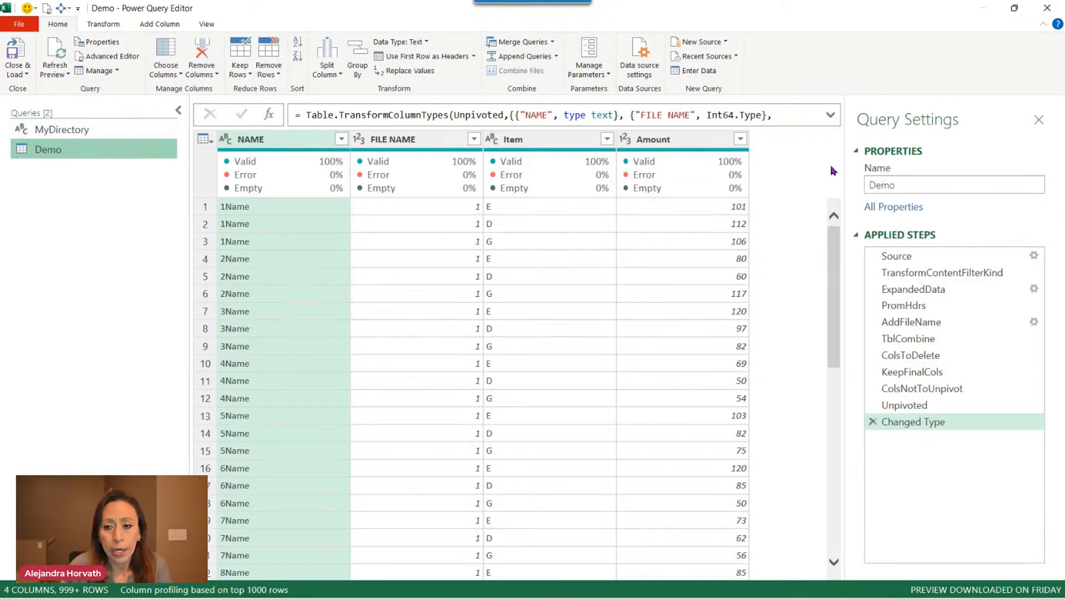
- Review the results of the Demo query's Source, TransformContentFilterKind and ExpandedData steps
click(913, 256)
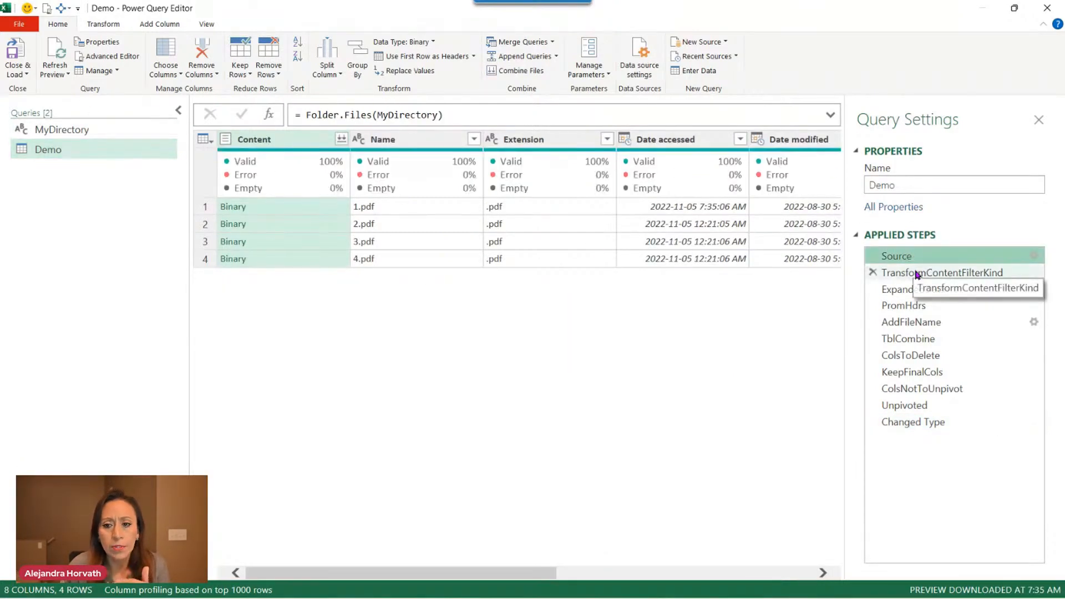
click(918, 273)
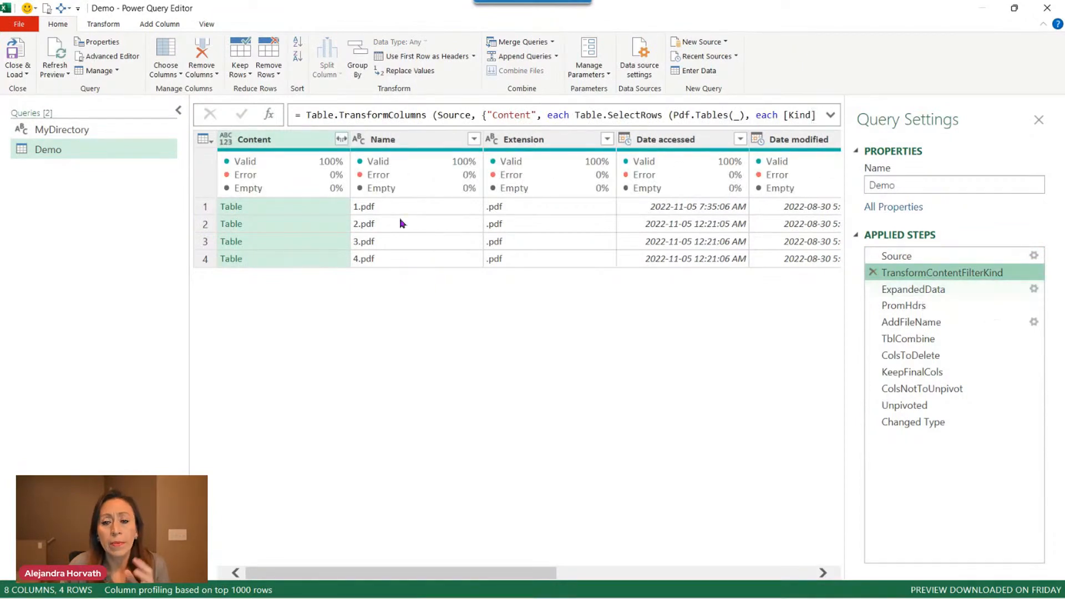
click(934, 289)
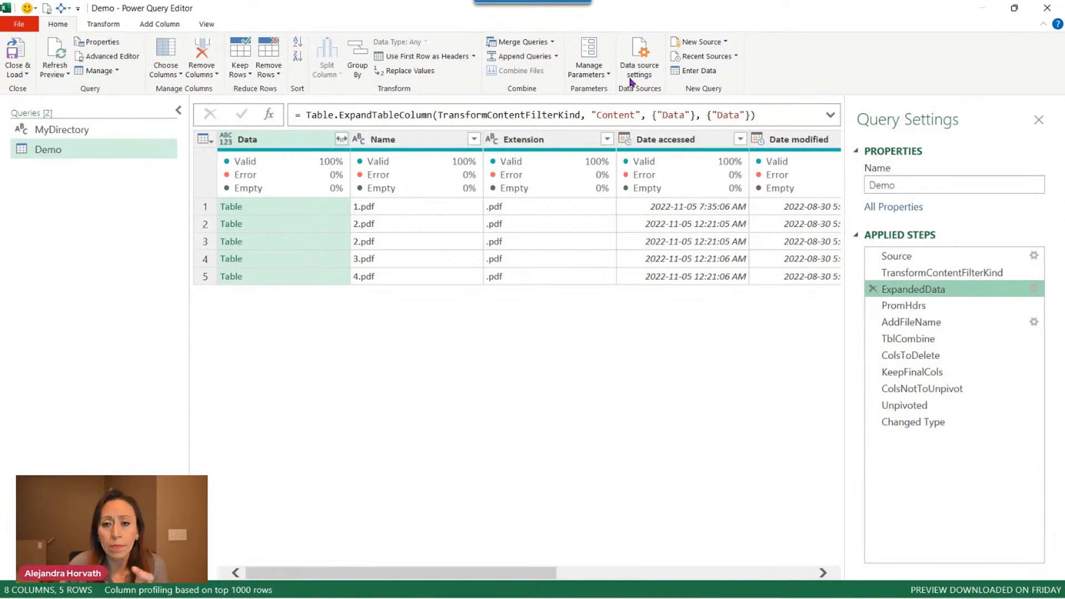
mouse_move(714, 161)
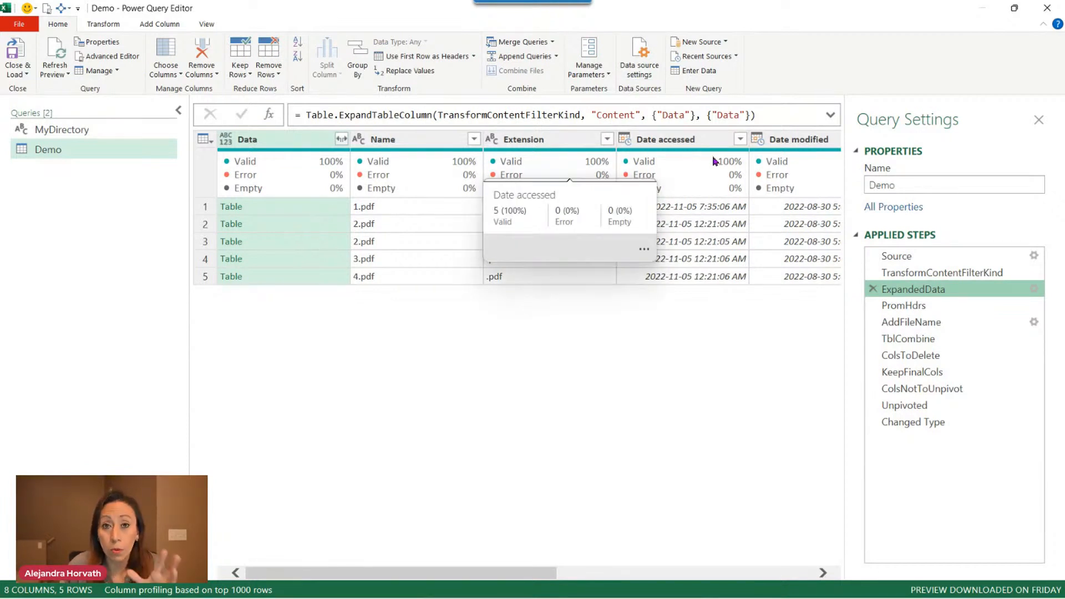
- Examine the PromHdrs step by previewing the nested tables of 1.pdf, 2.pdf and 3.pdf in an enlarged preview
click(988, 308)
click(294, 204)
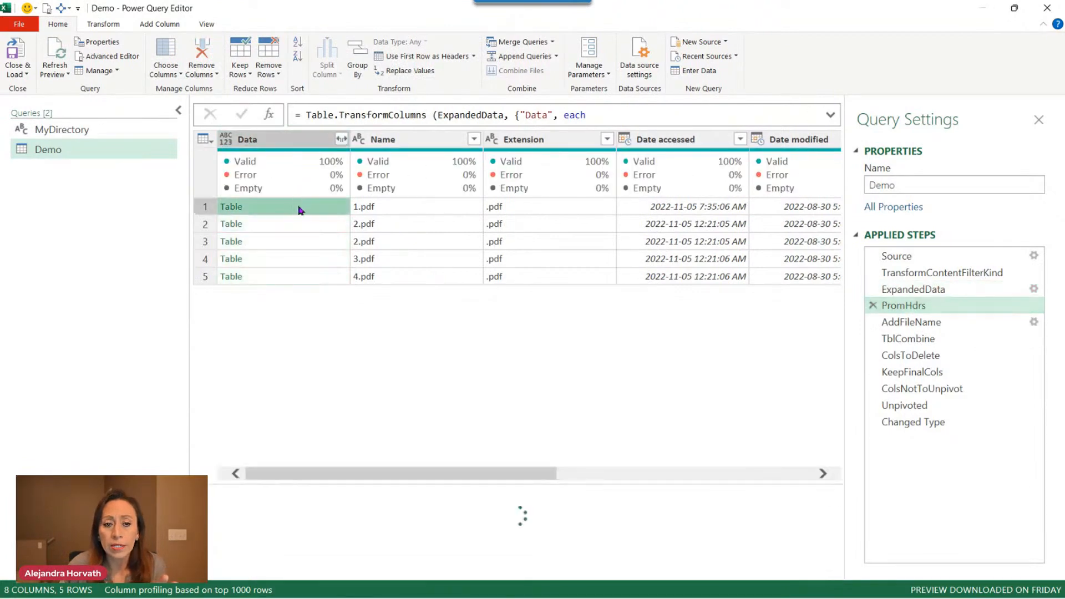
drag(529, 429, 540, 338)
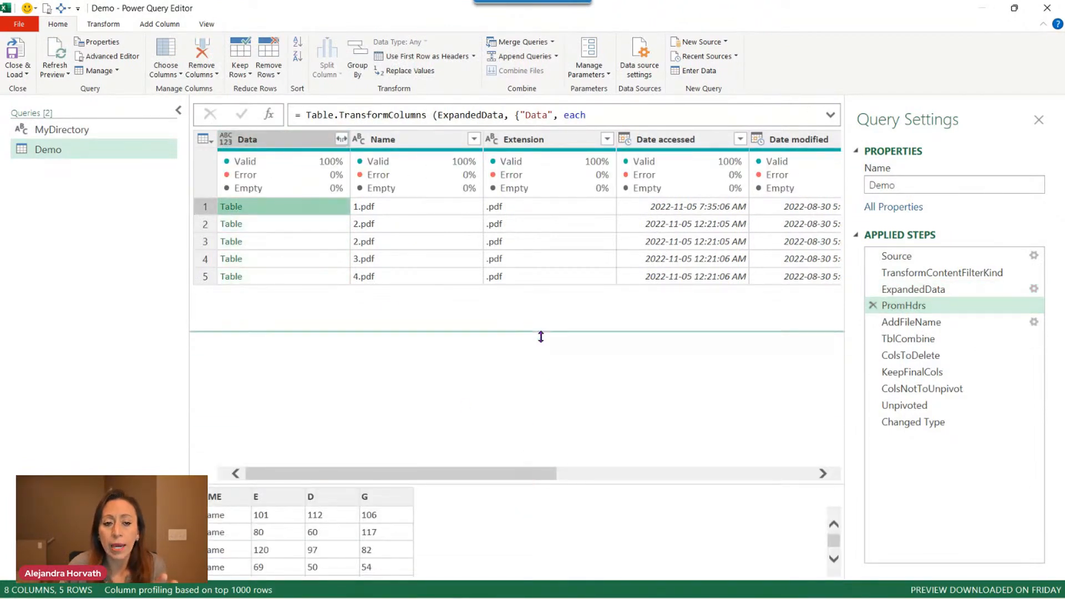
click(333, 225)
click(333, 244)
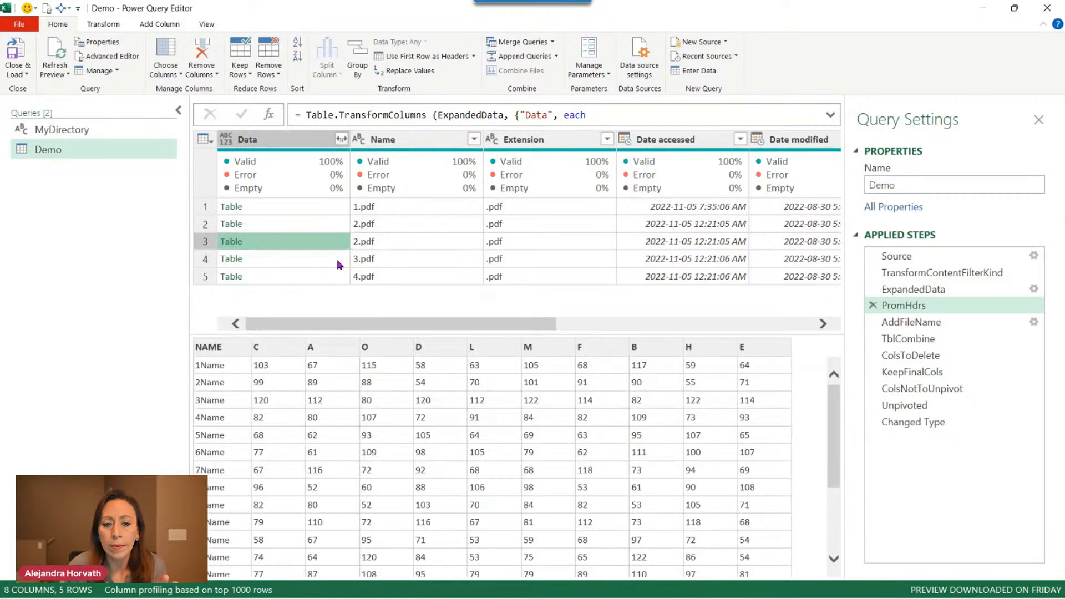
click(341, 260)
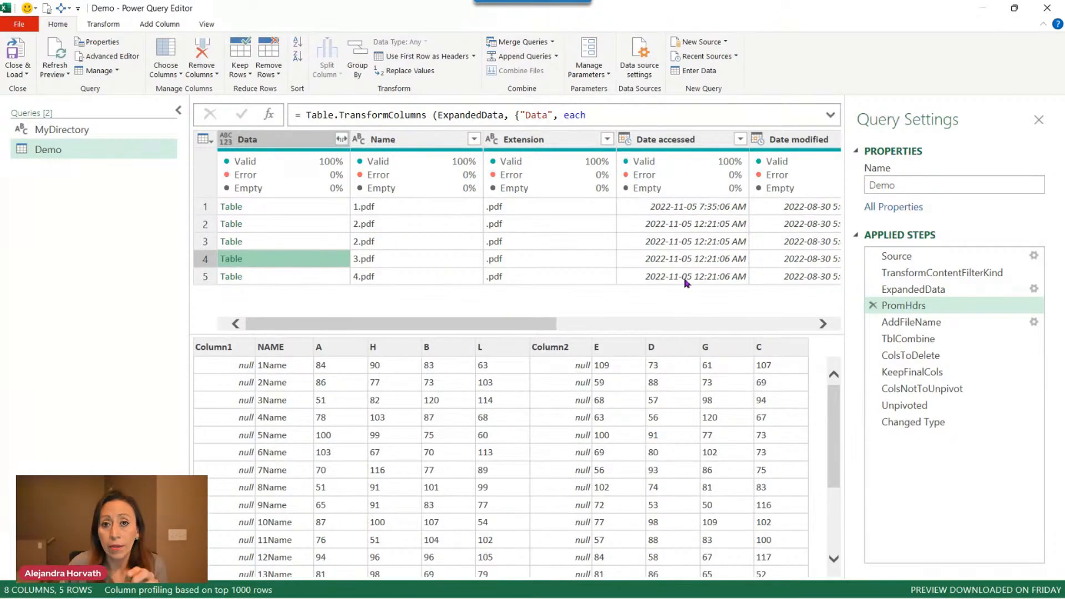
- Preview the nested 1.pdf table in the AddFileName step and compare that step with the TblCombine result
click(994, 322)
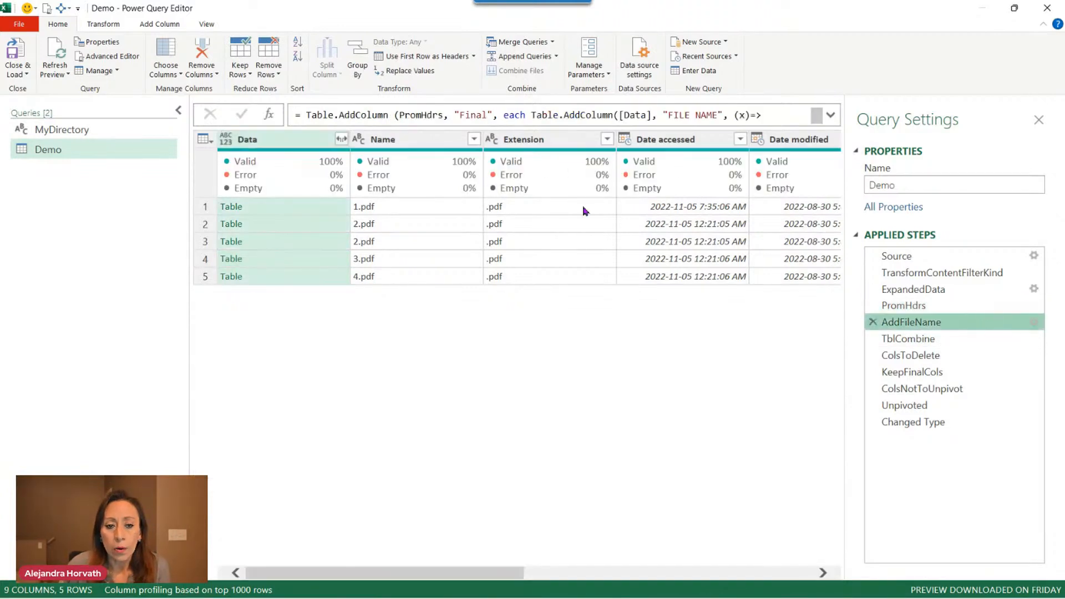
click(319, 210)
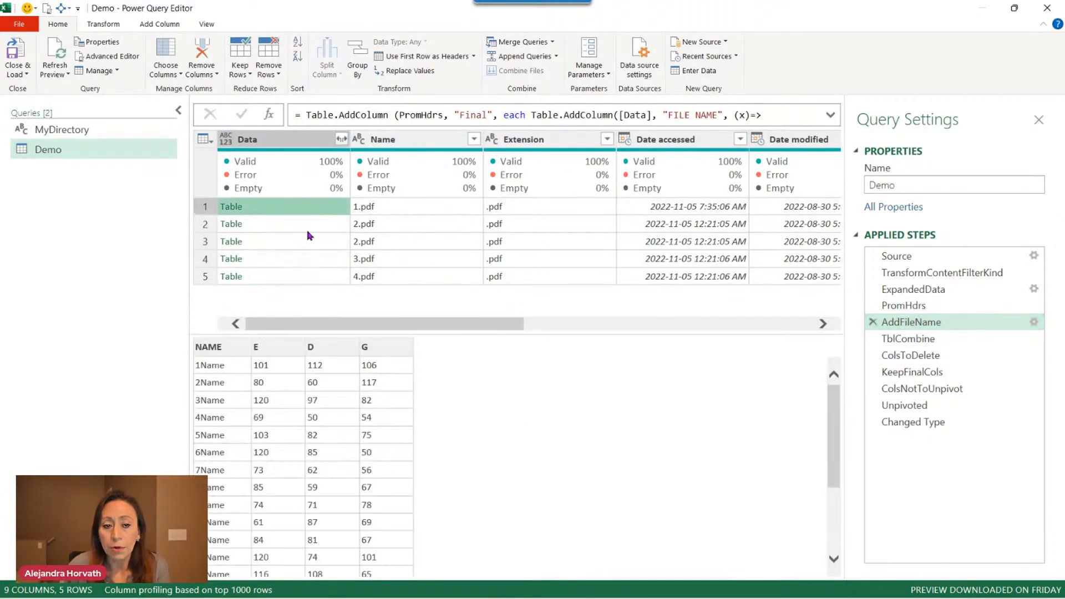
click(913, 339)
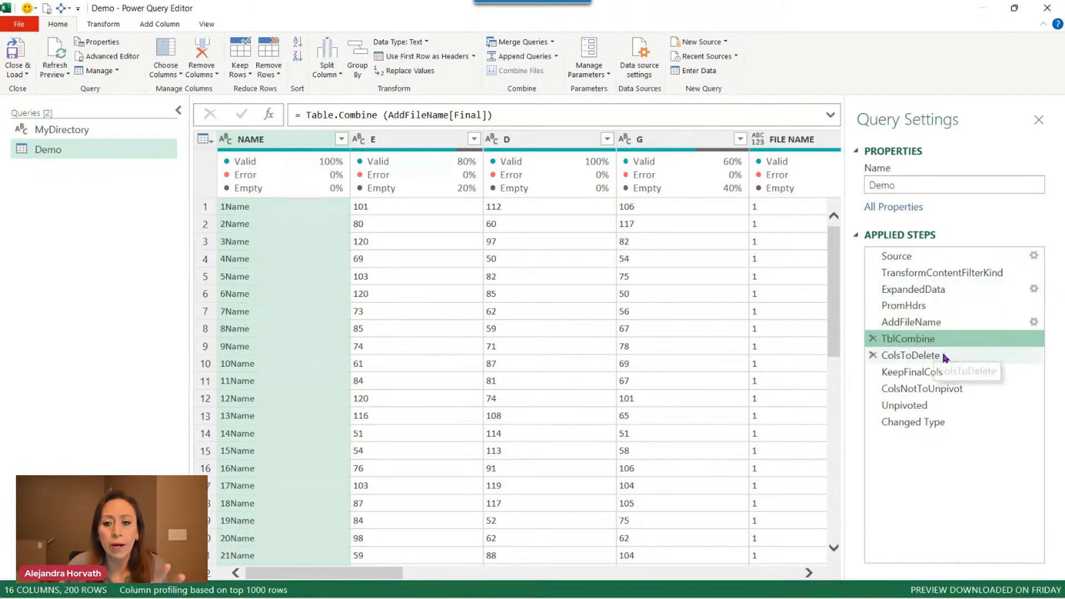
click(991, 323)
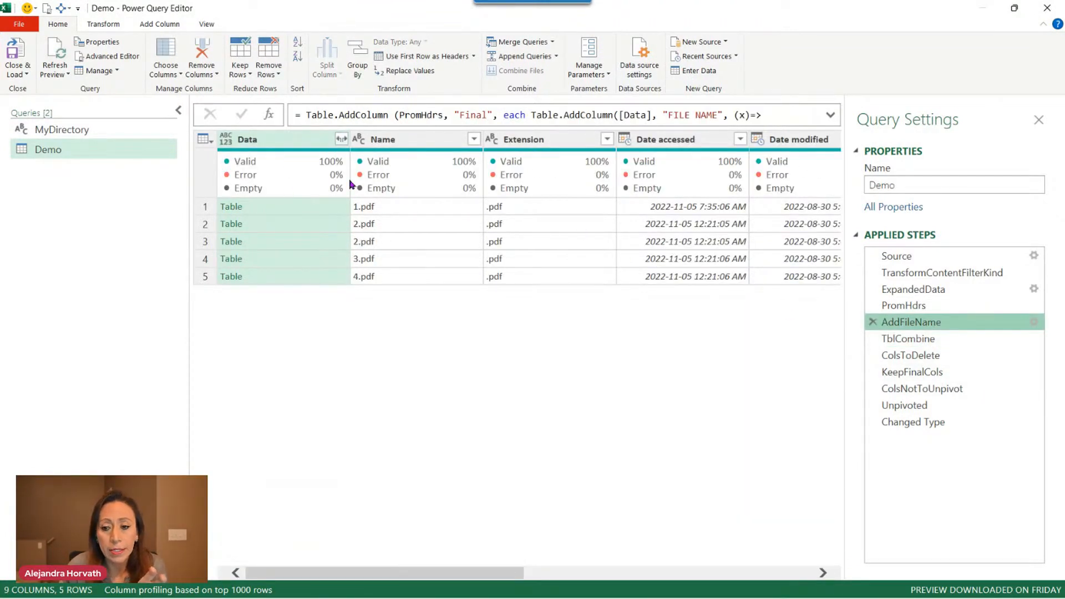
click(926, 338)
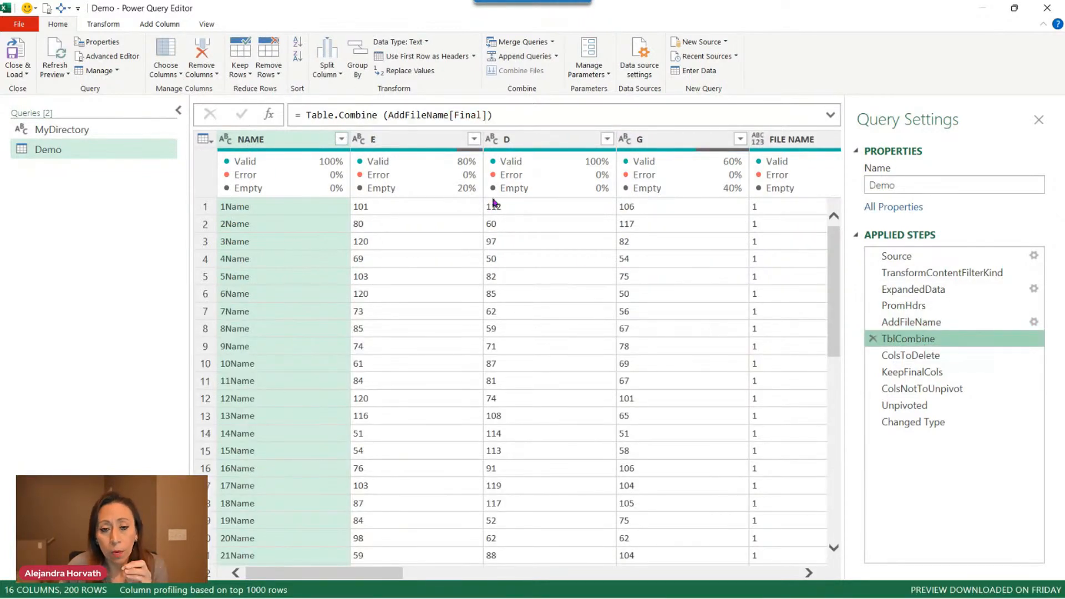
- Inspect the TblCombine step's full formula and its remaining columns, checking the column quality of Column2
drag(371, 575, 742, 589)
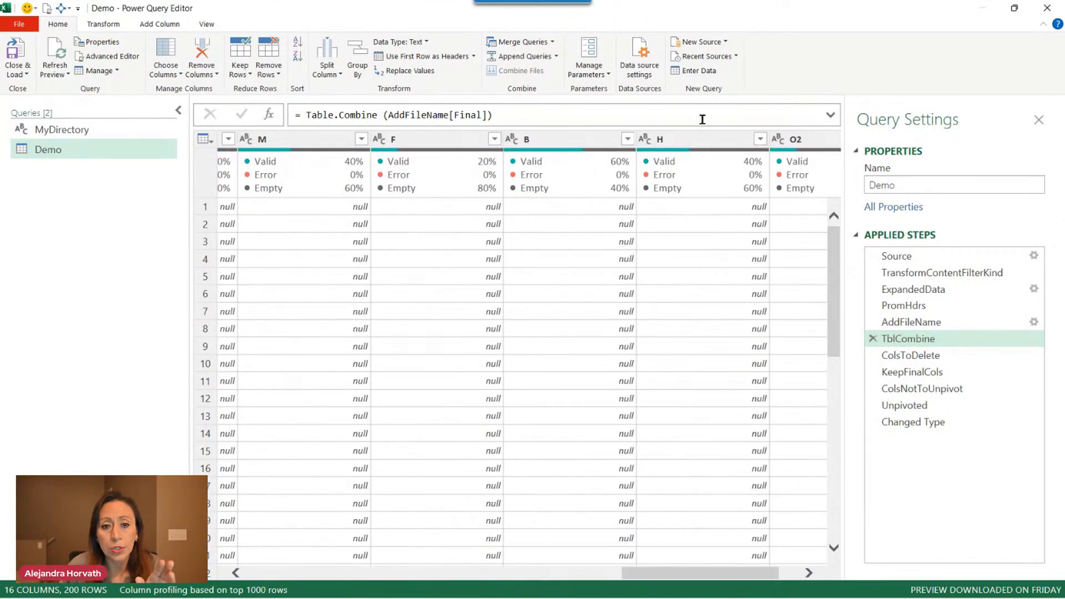
click(830, 116)
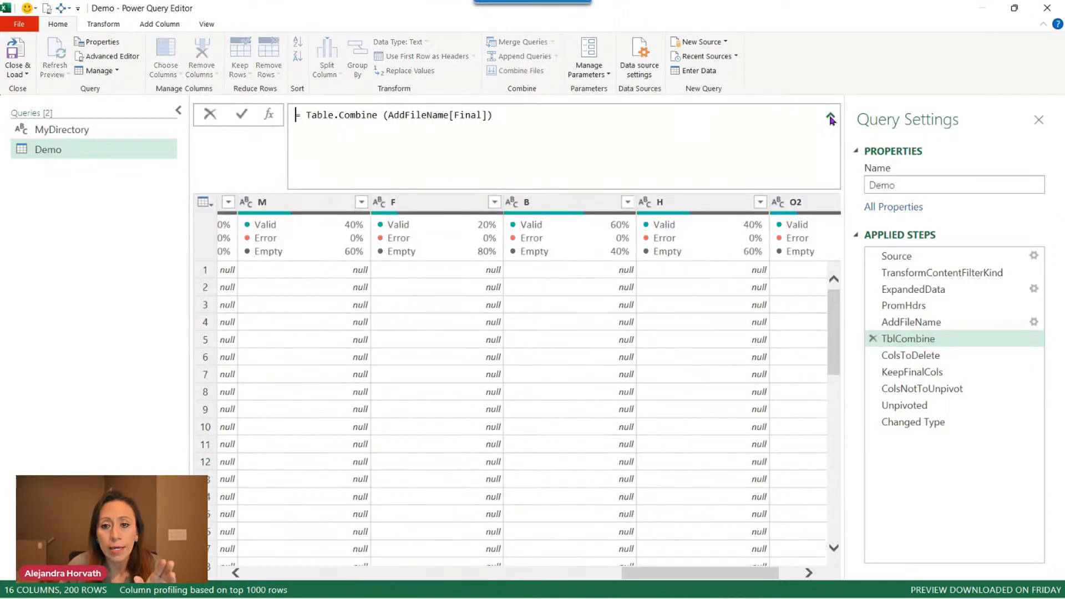
key(Escape)
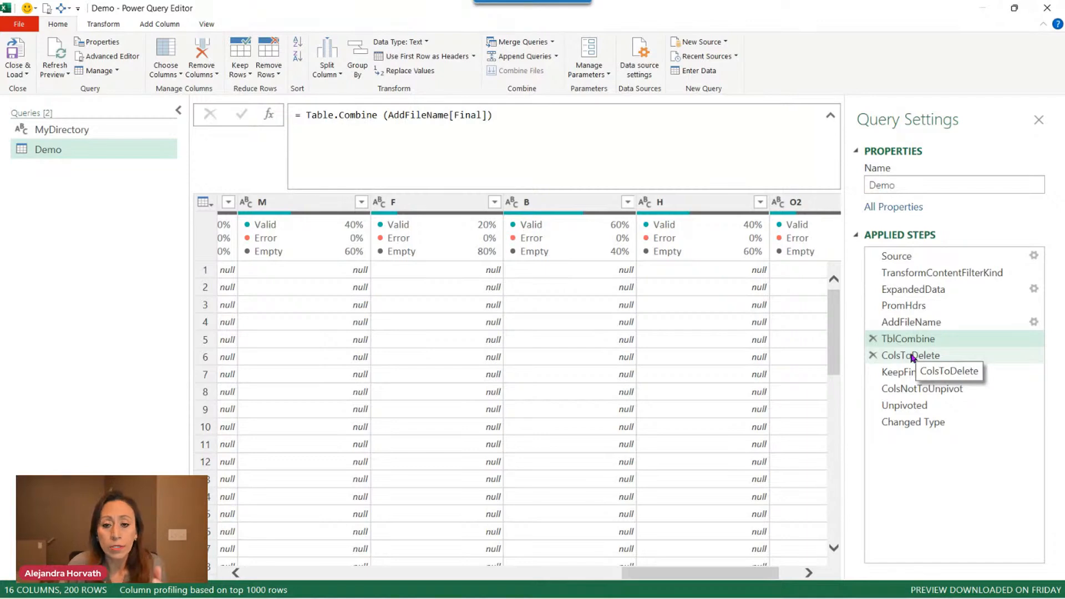
drag(770, 578, 648, 578)
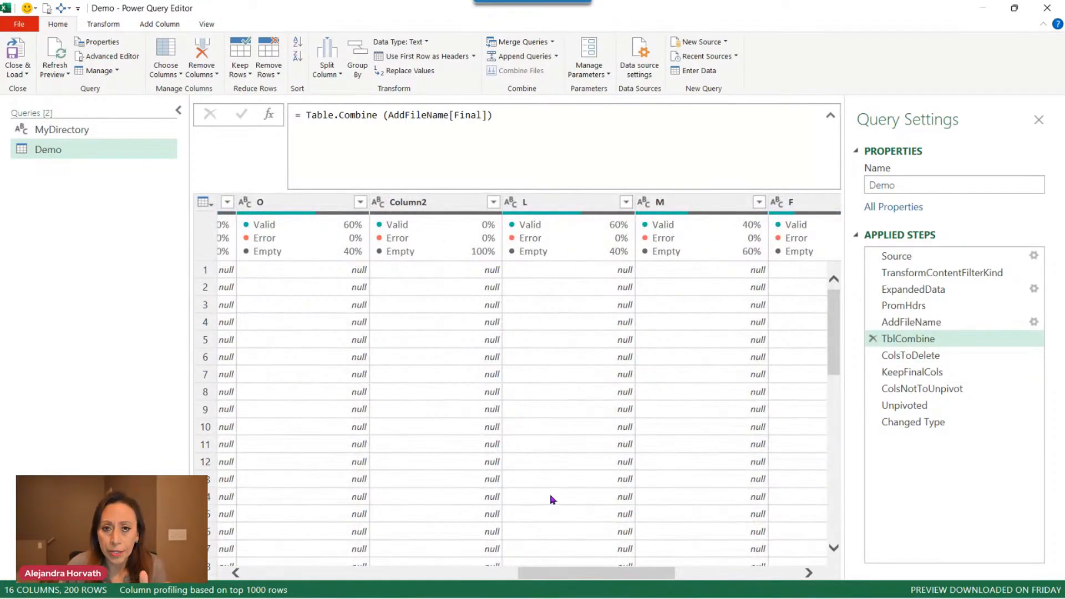
click(461, 204)
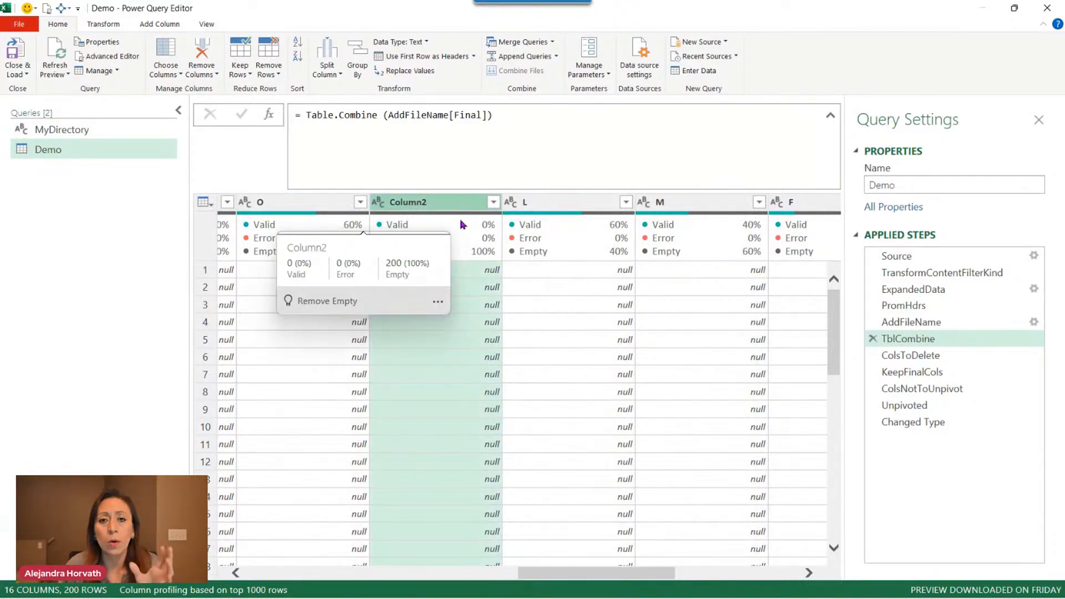
mouse_move(543, 268)
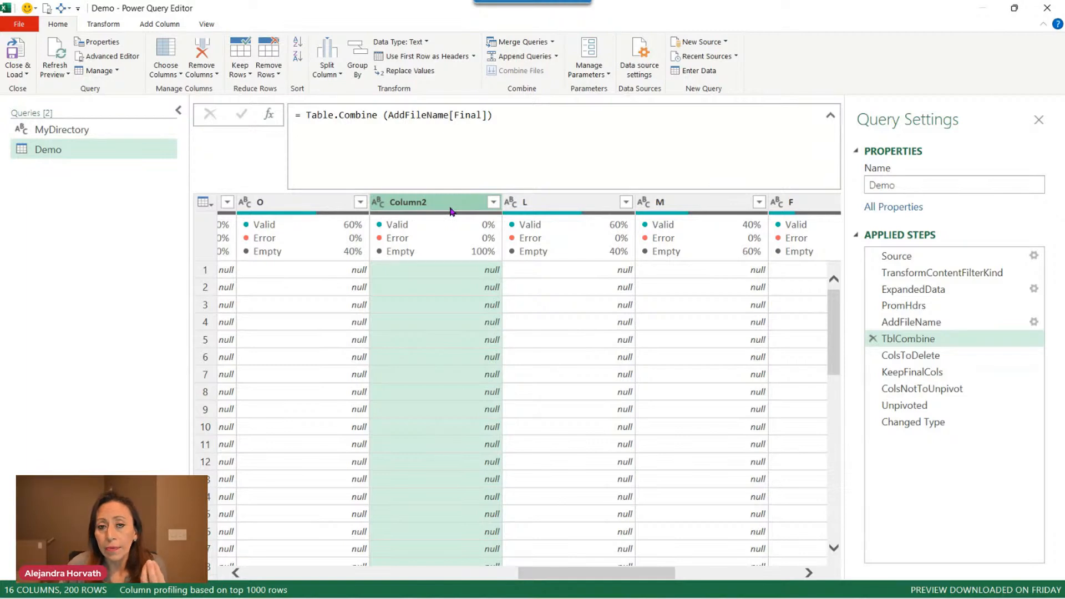
- Examine the column names listed by the ColsToDelete step and its reference in the KeepFinalCols formula
click(943, 357)
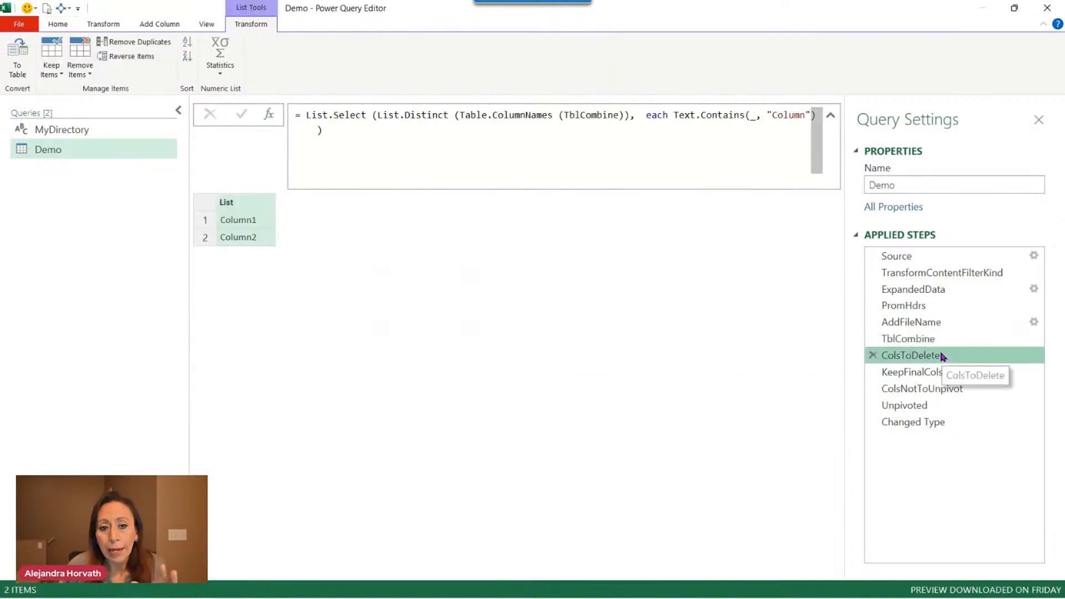
click(269, 225)
click(269, 241)
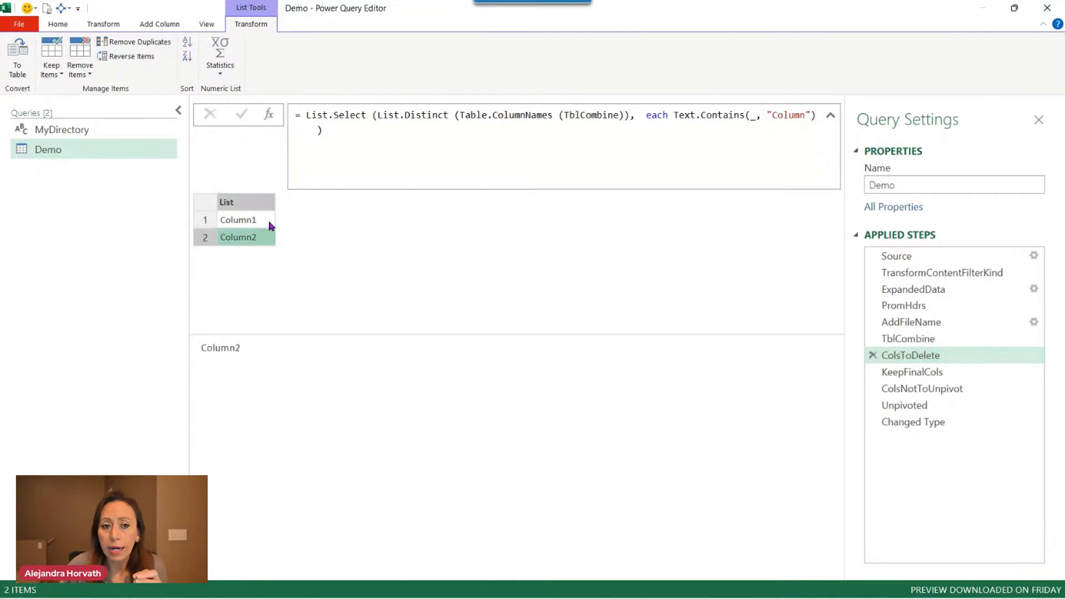
click(270, 222)
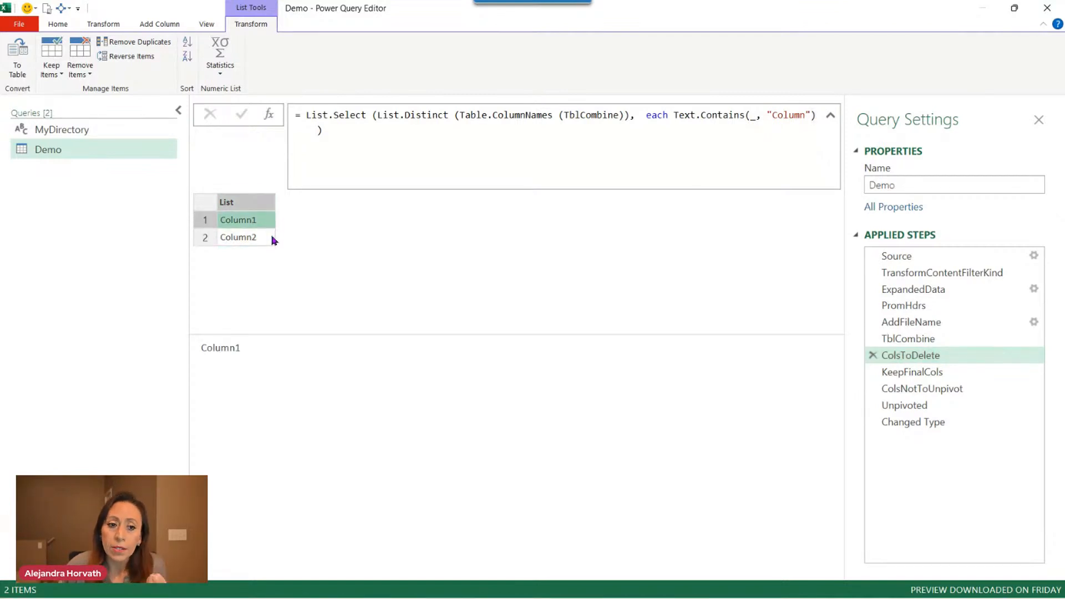
click(930, 376)
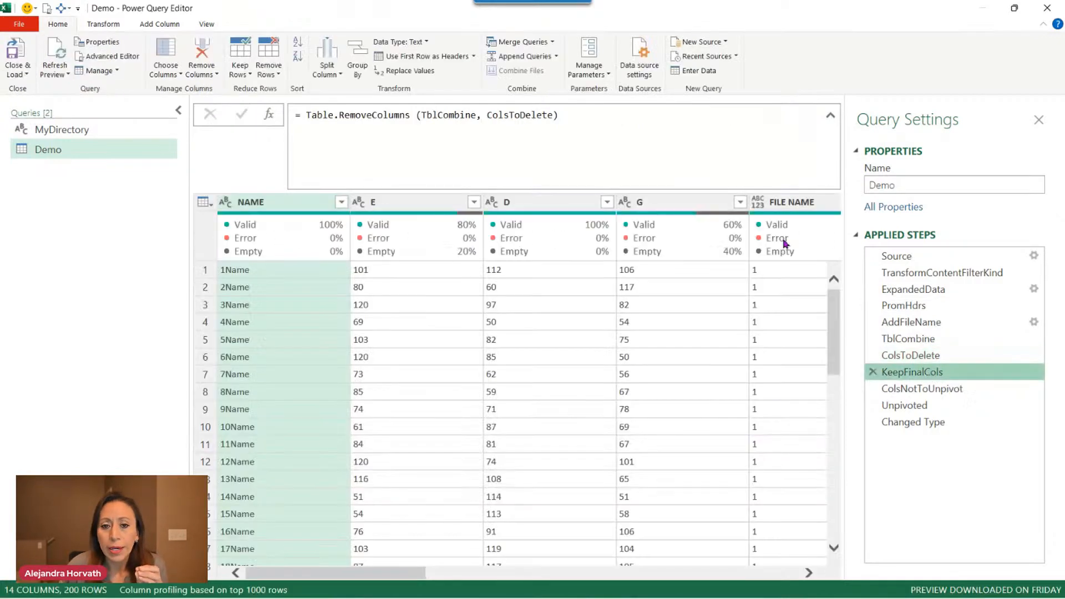
drag(489, 116, 553, 116)
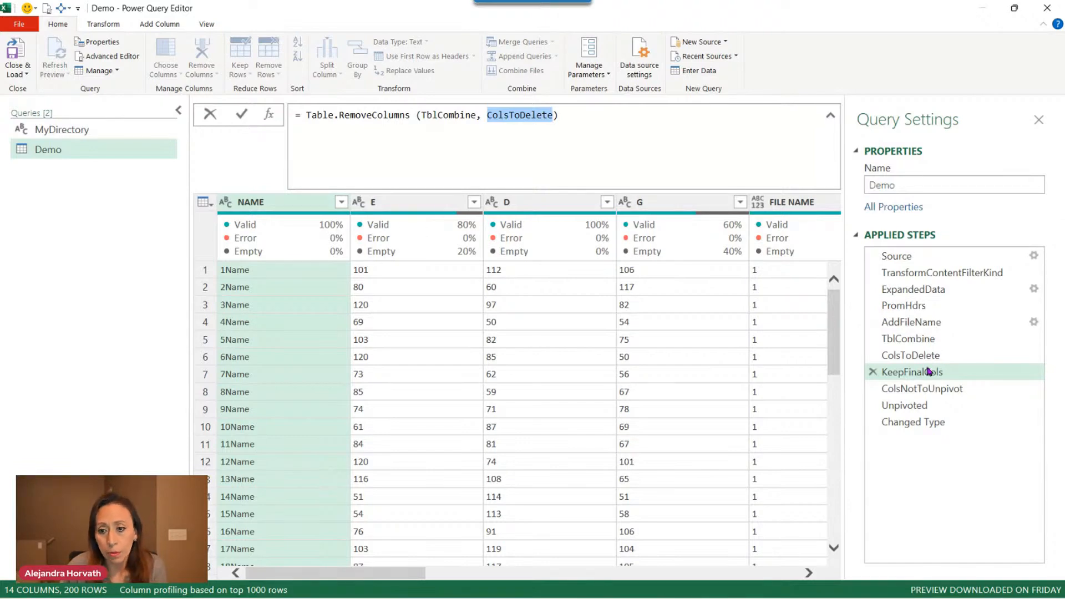
- Review the ColsNotToUnpivot list and check the FILE NAME column in the KeepFinalCols table
click(935, 389)
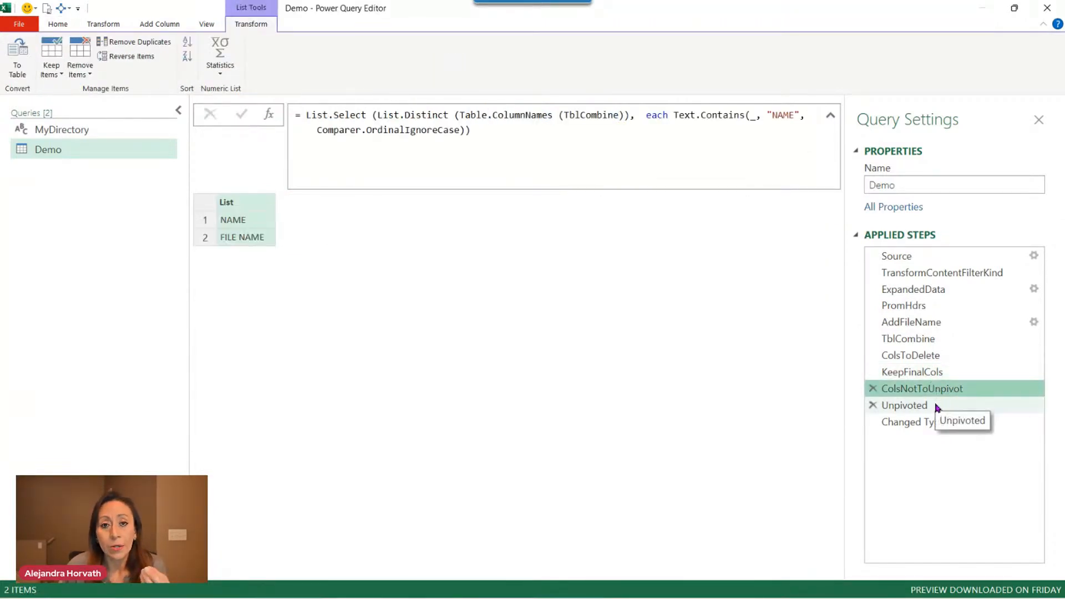
click(937, 407)
click(941, 371)
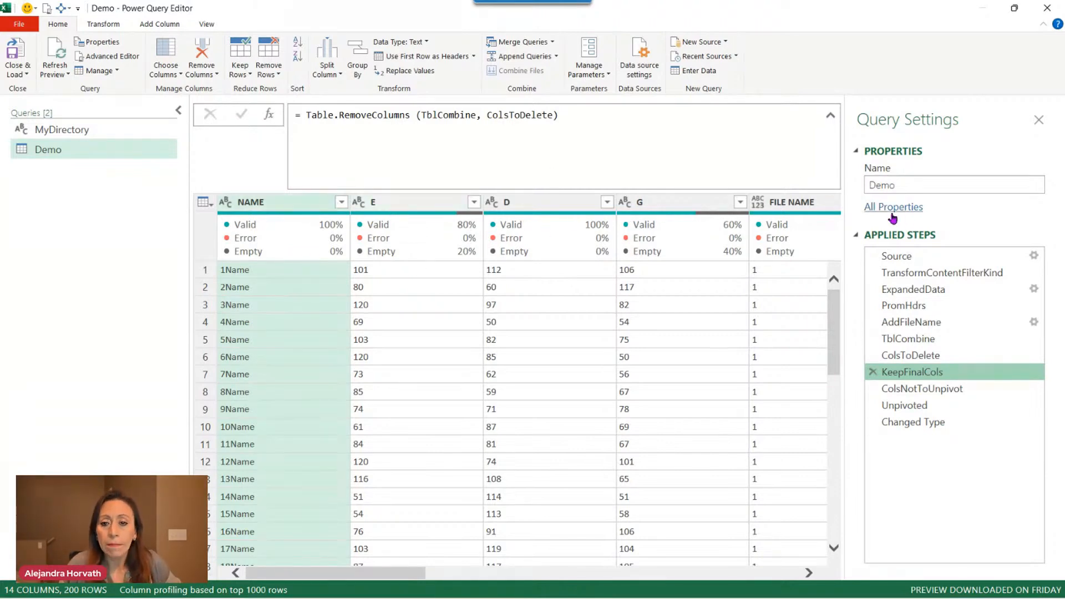
click(821, 207)
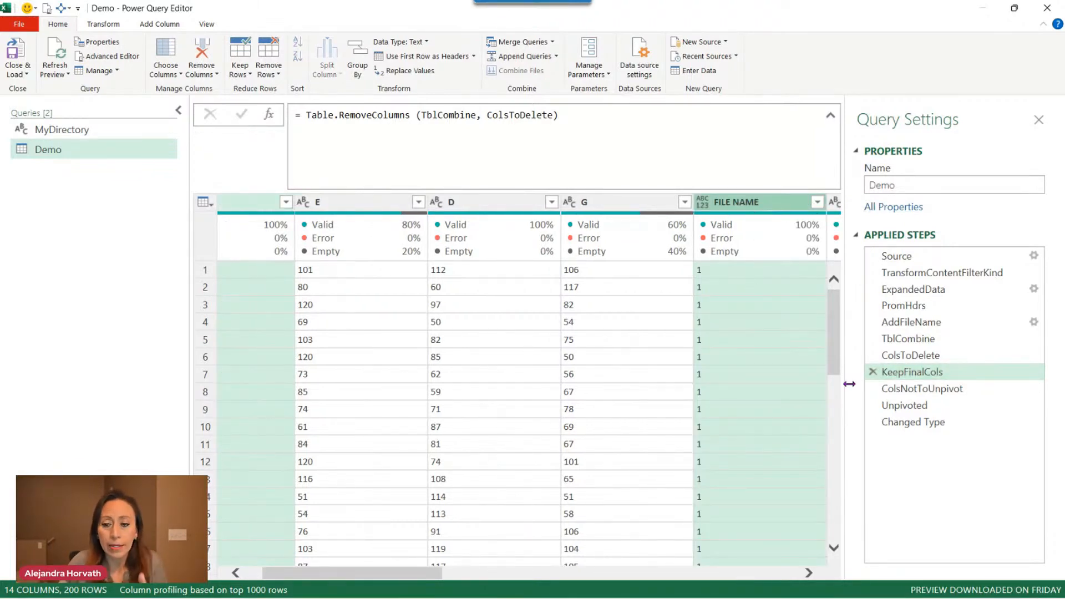
- Examine the Item and Amount columns of the Unpivoted step and the data types set in the Changed Type step
click(976, 405)
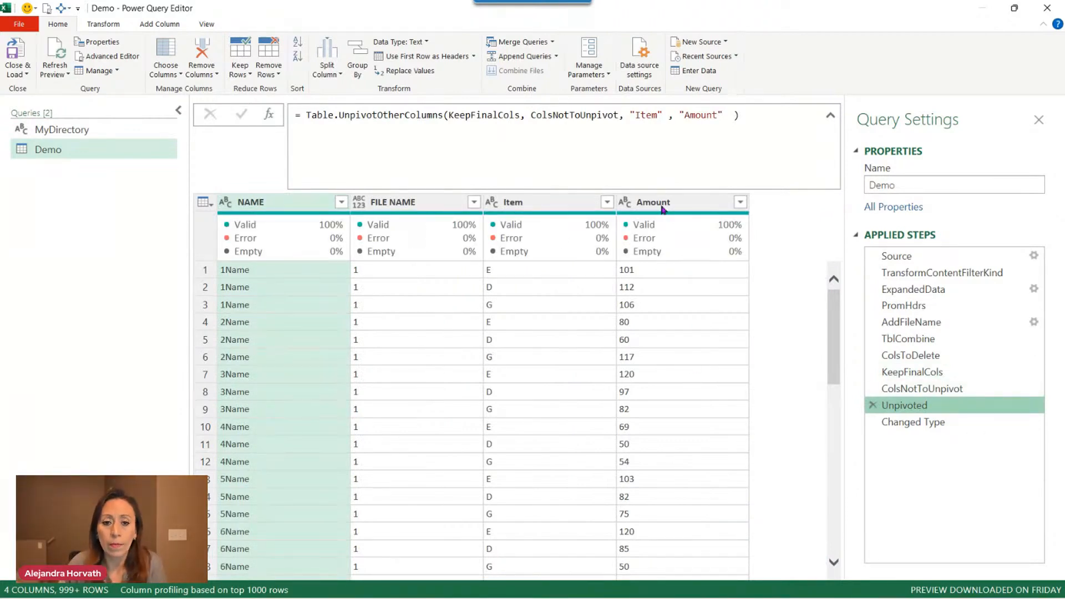
click(588, 202)
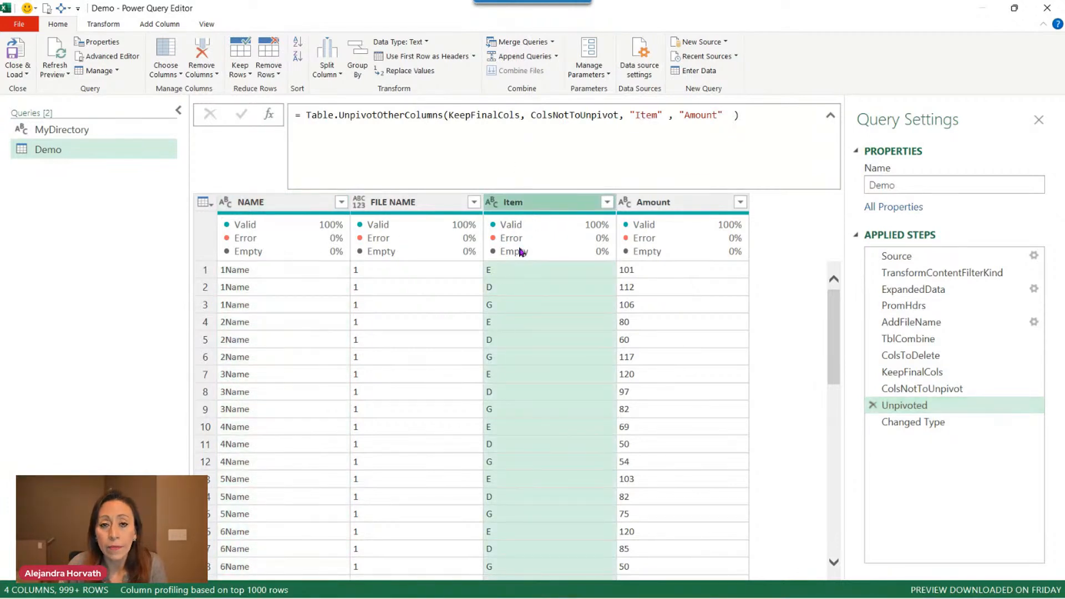
scroll(524, 316, down, 5)
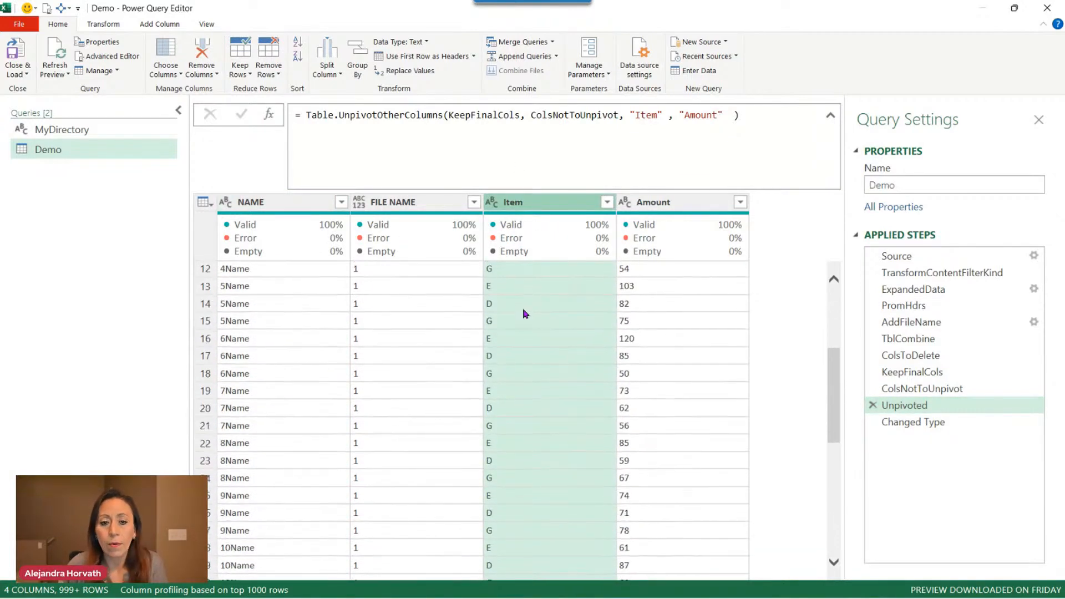
scroll(523, 314, down, 3)
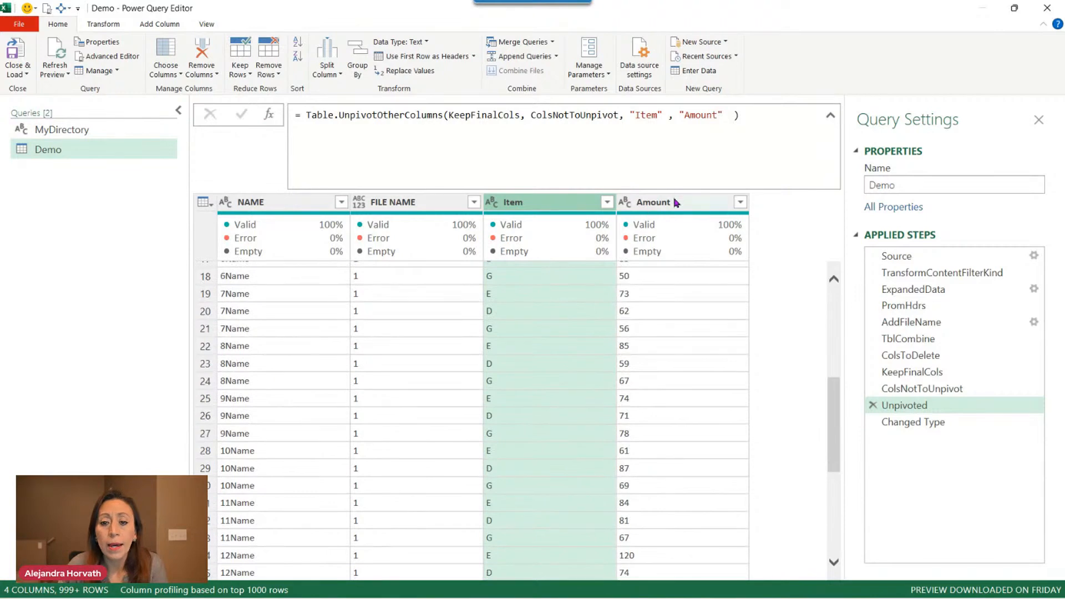
click(676, 203)
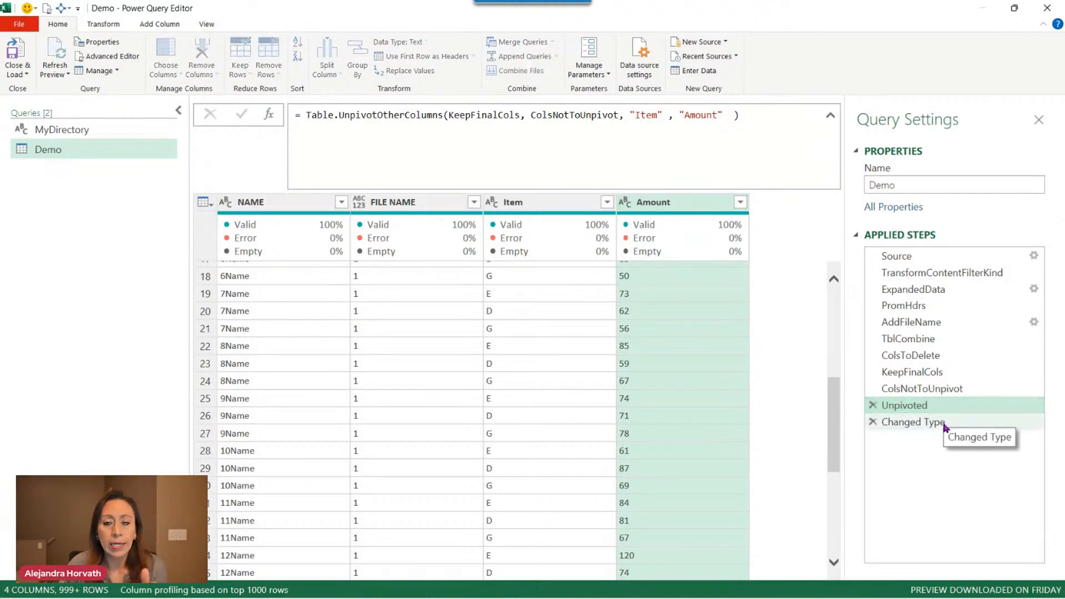
click(945, 425)
mouse_move(620, 221)
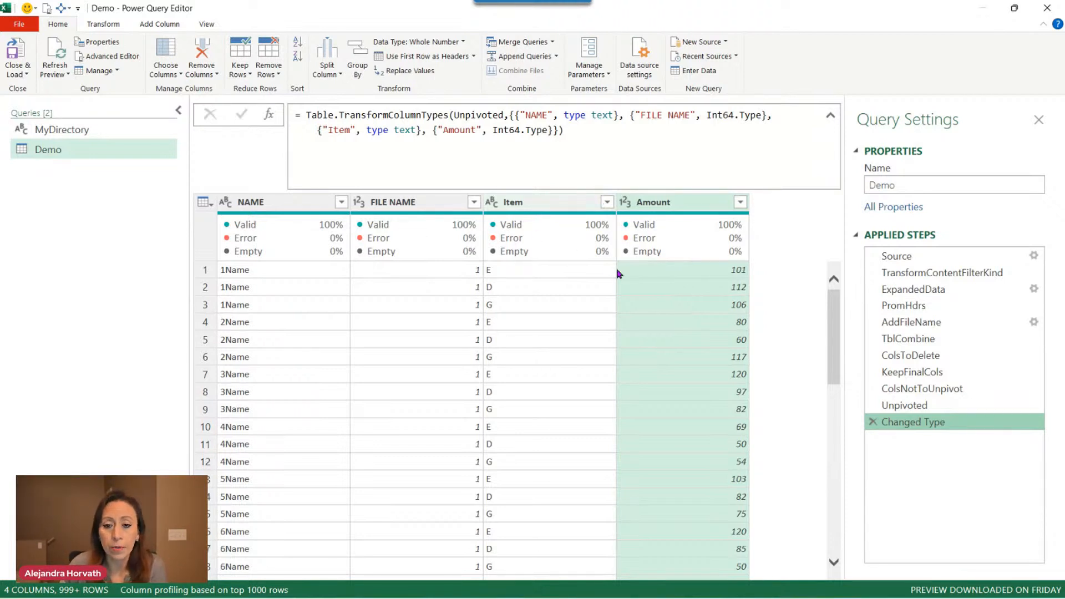
- Create a new query group named Solved
click(105, 196)
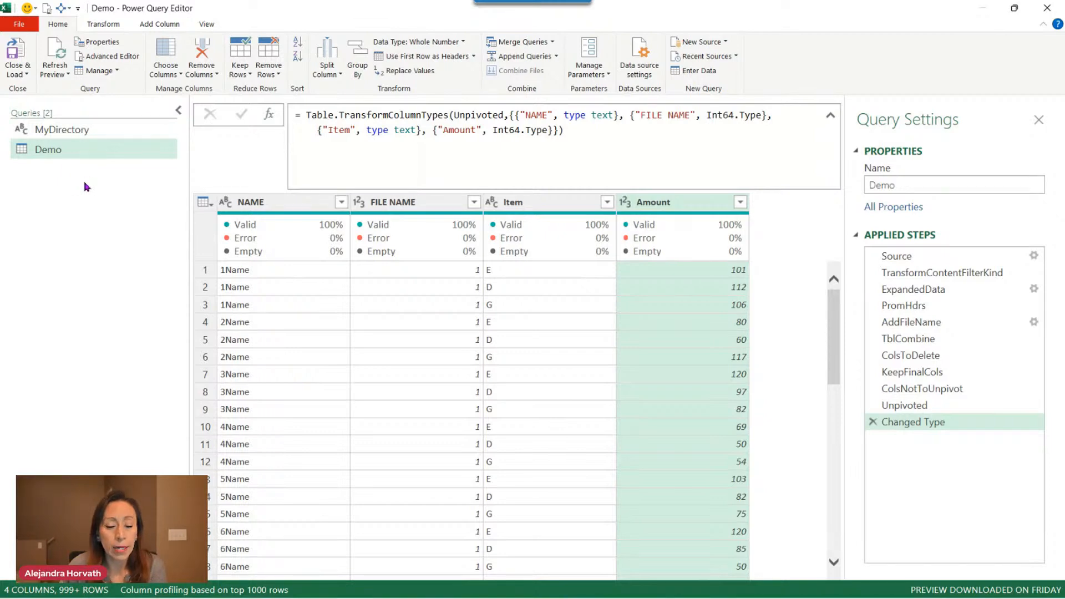
right_click(59, 214)
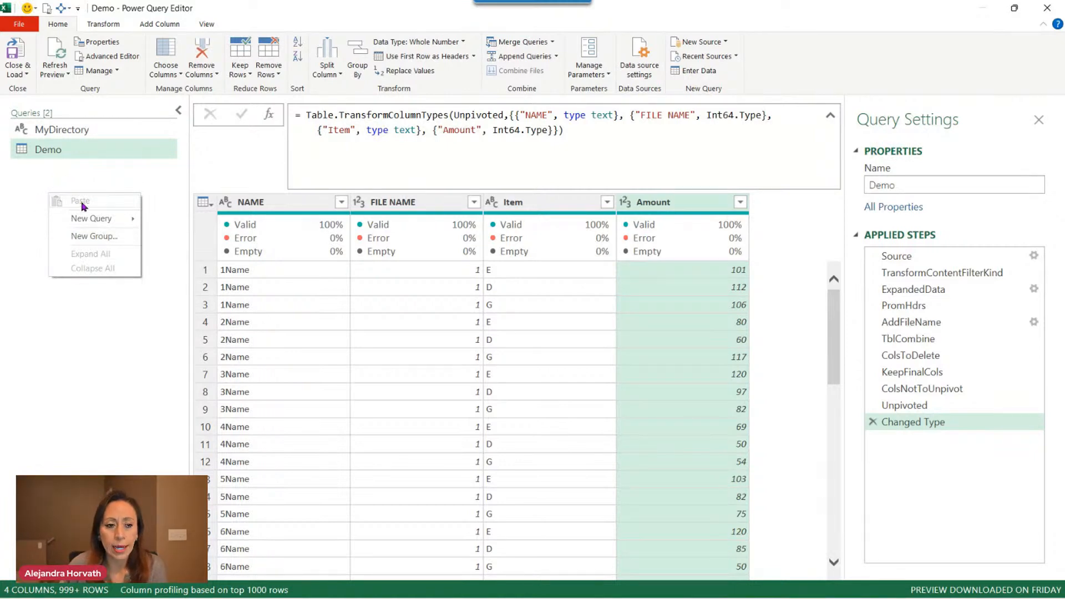
click(86, 237)
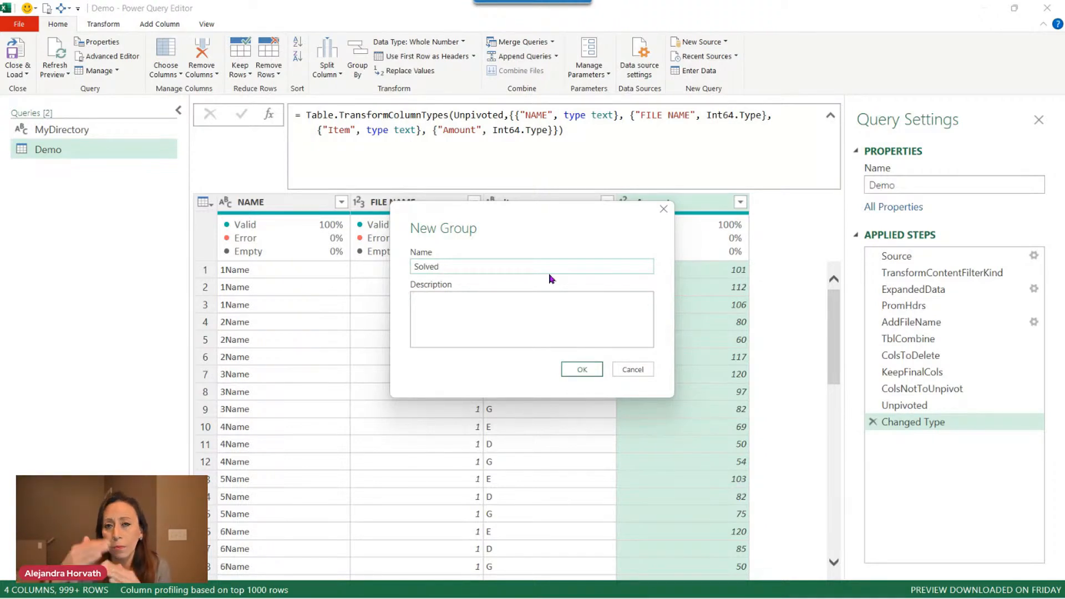
key(Return)
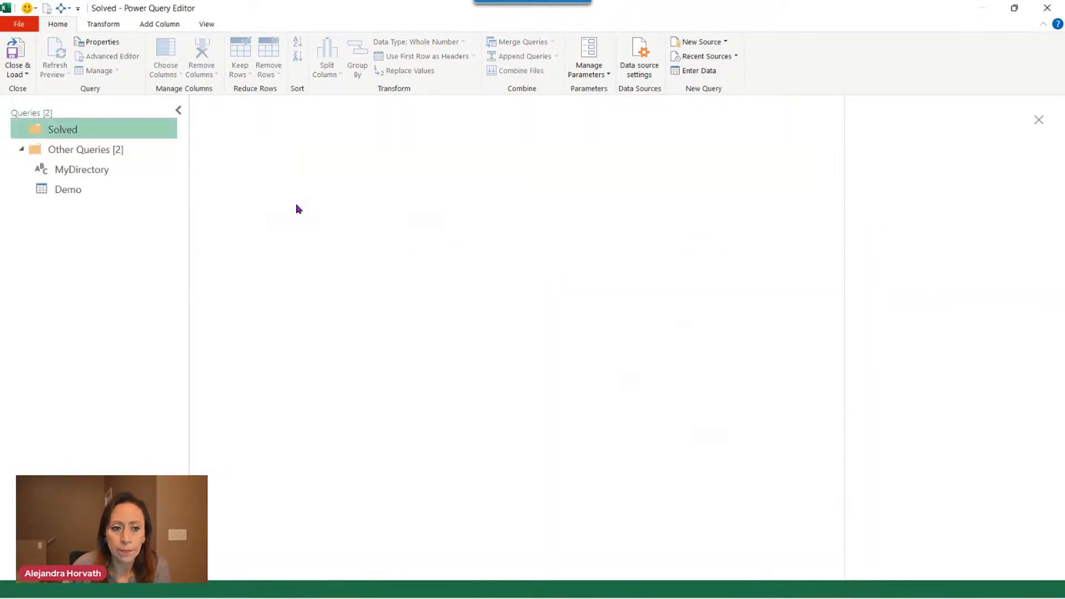
- Move the MyDirectory and Demo queries together into the Solved group
click(91, 172)
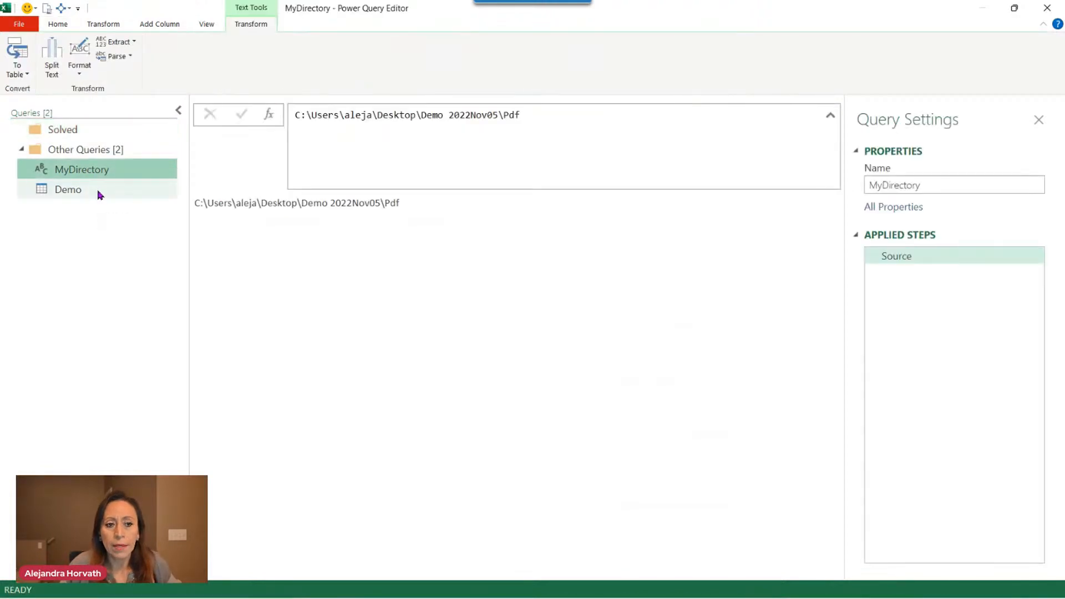
ctrl+click(97, 192)
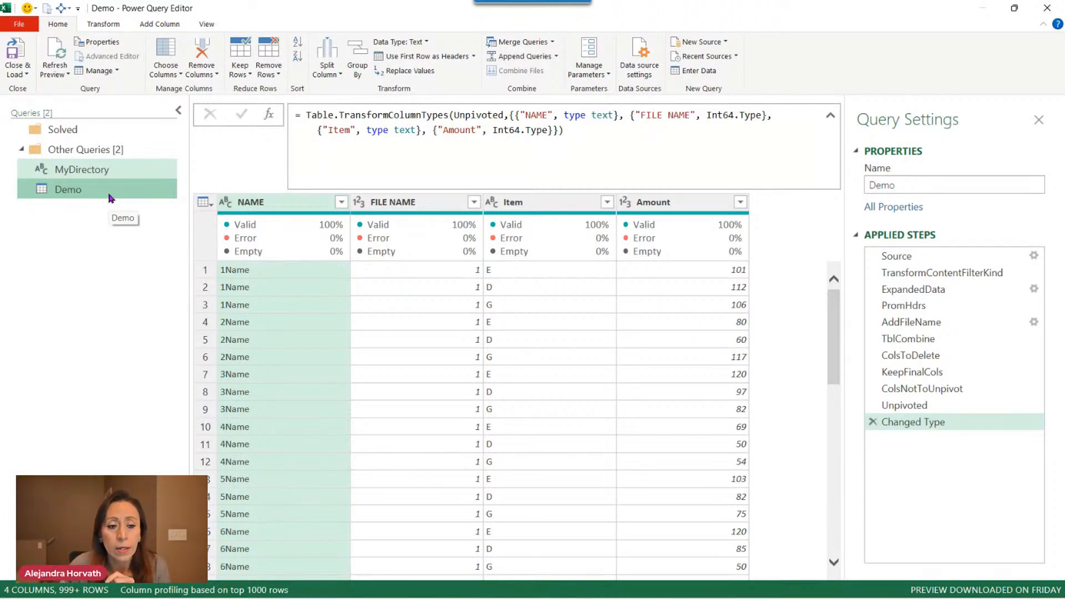
drag(110, 198, 115, 139)
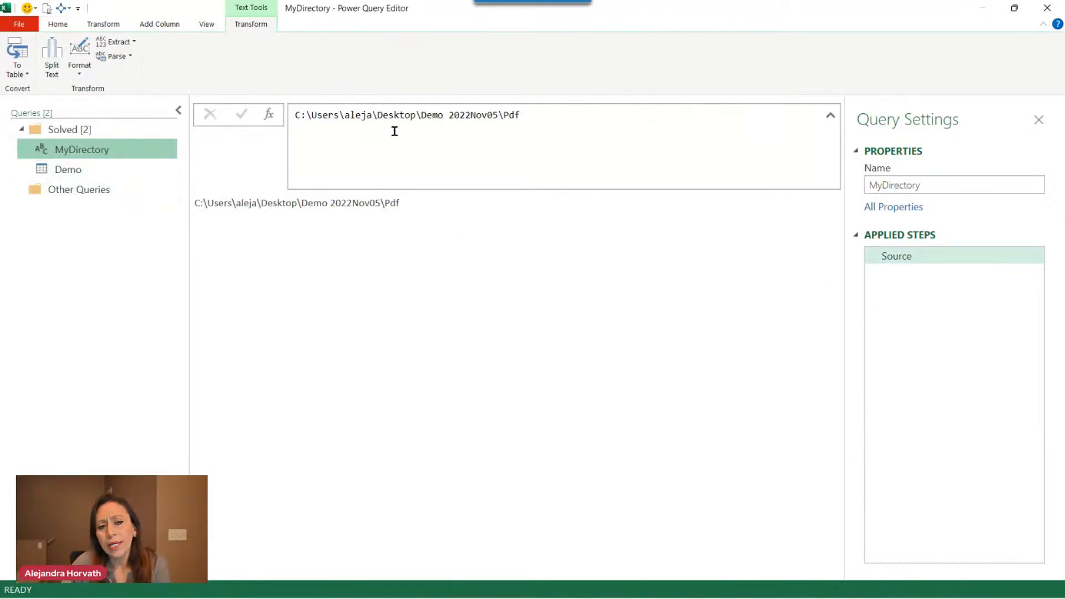
- Review the folder path stored in the MyDirectory query, including its final Pdf folder
drag(566, 112, 276, 125)
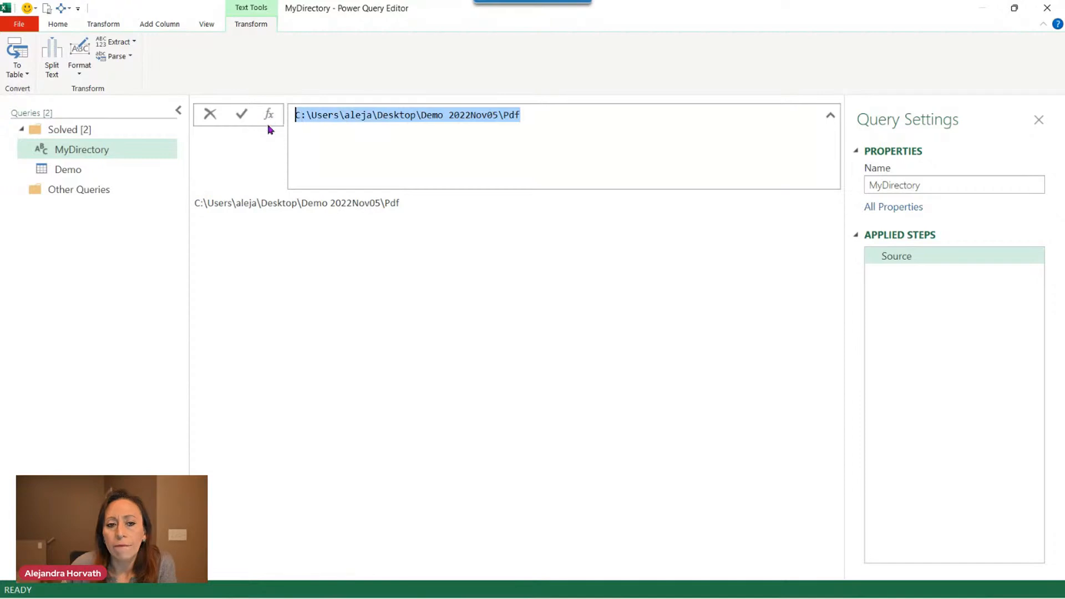
click(328, 118)
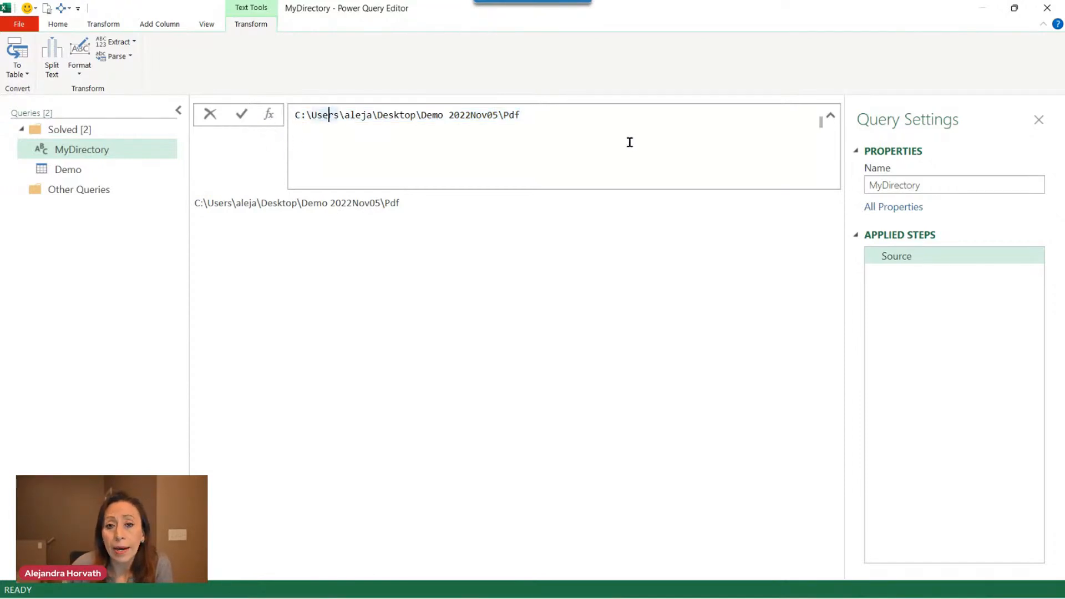
double_click(536, 114)
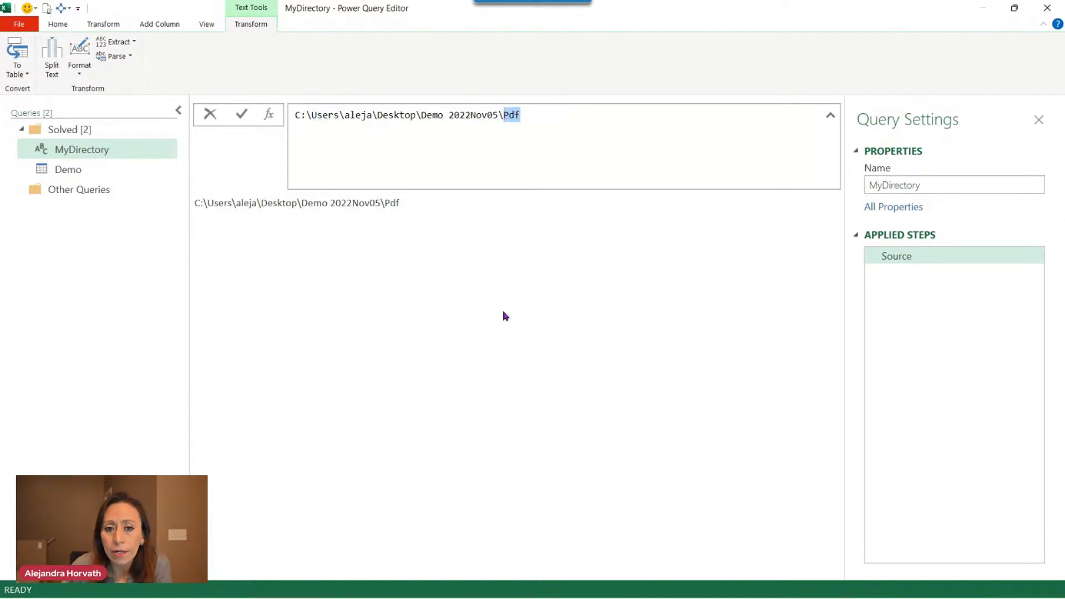
click(507, 173)
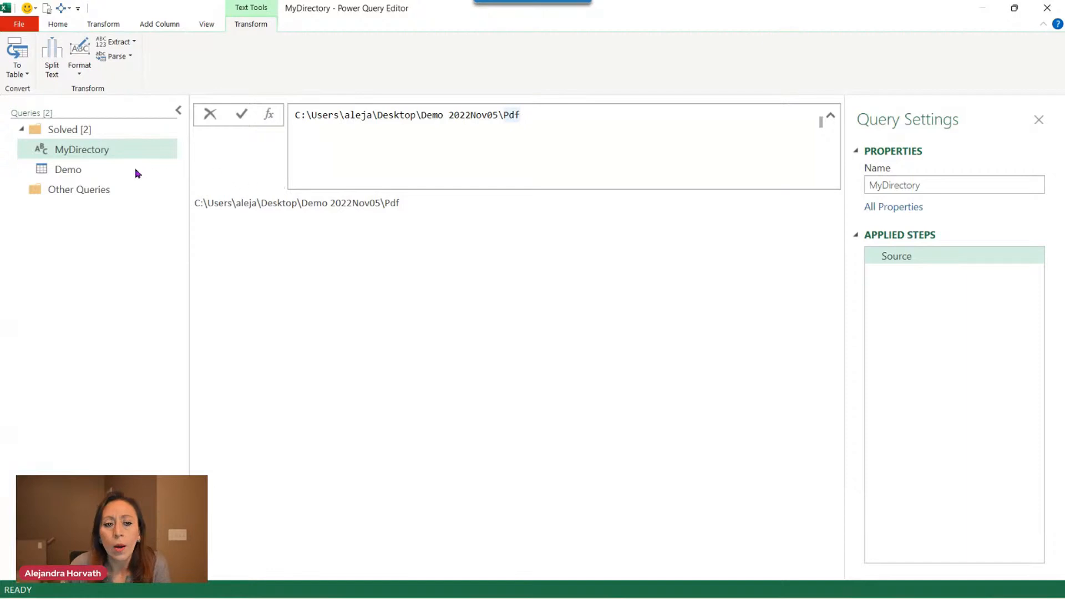
- Compare the MyDirectory query with the Demo query's Source step and examine the MyDirectory reference in its Folder.Files formula
click(101, 169)
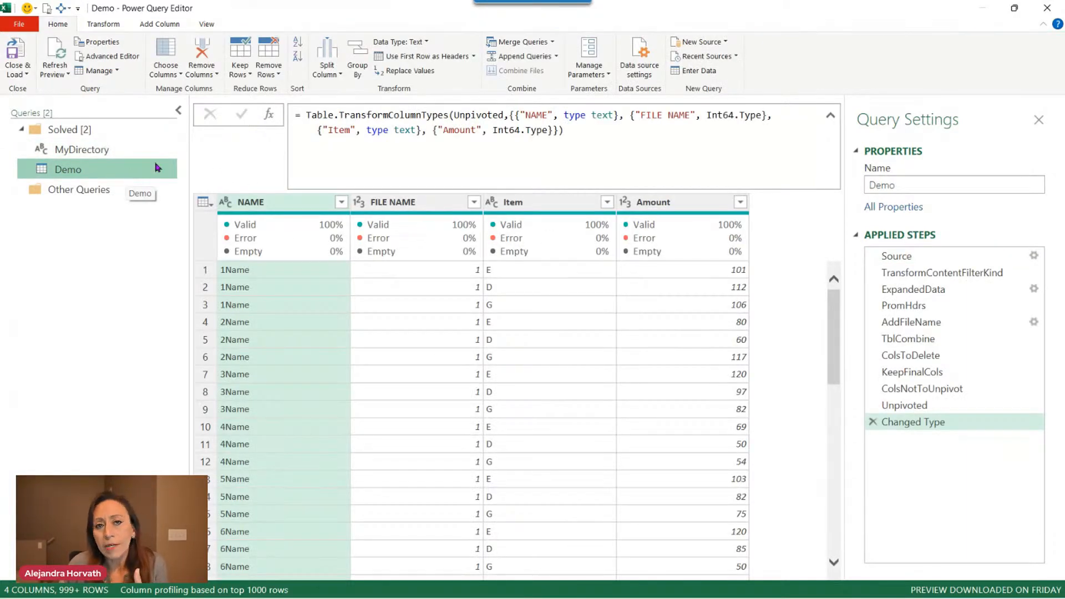
click(912, 257)
click(109, 148)
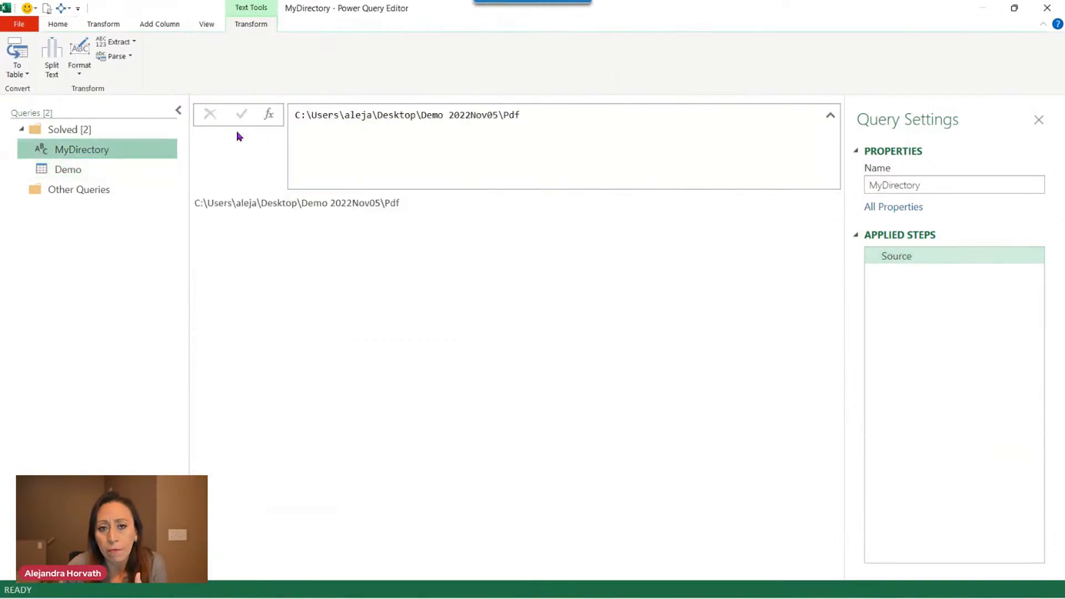
click(128, 176)
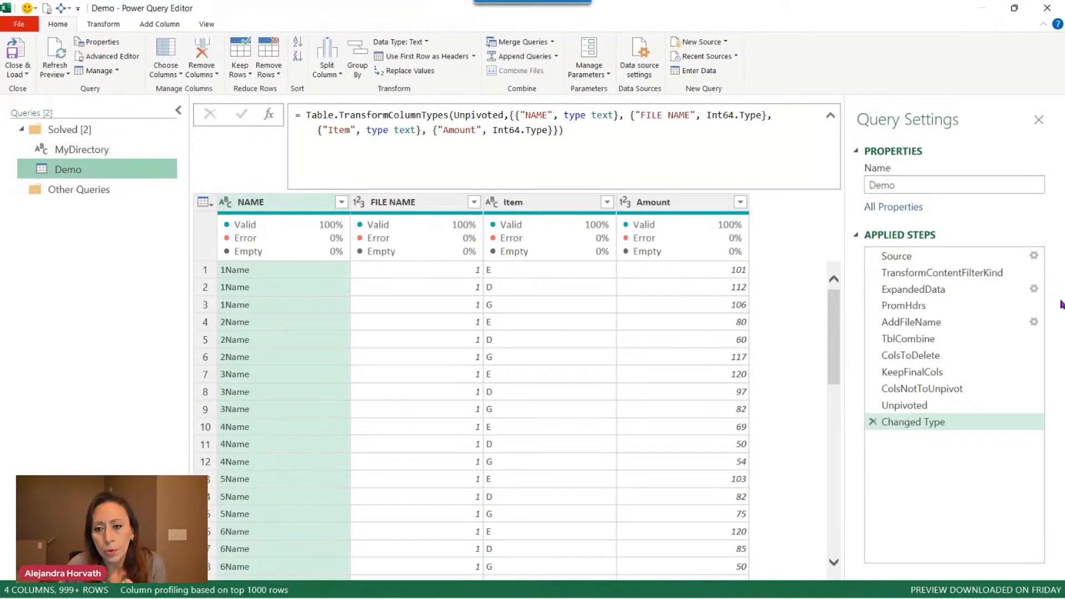
click(927, 258)
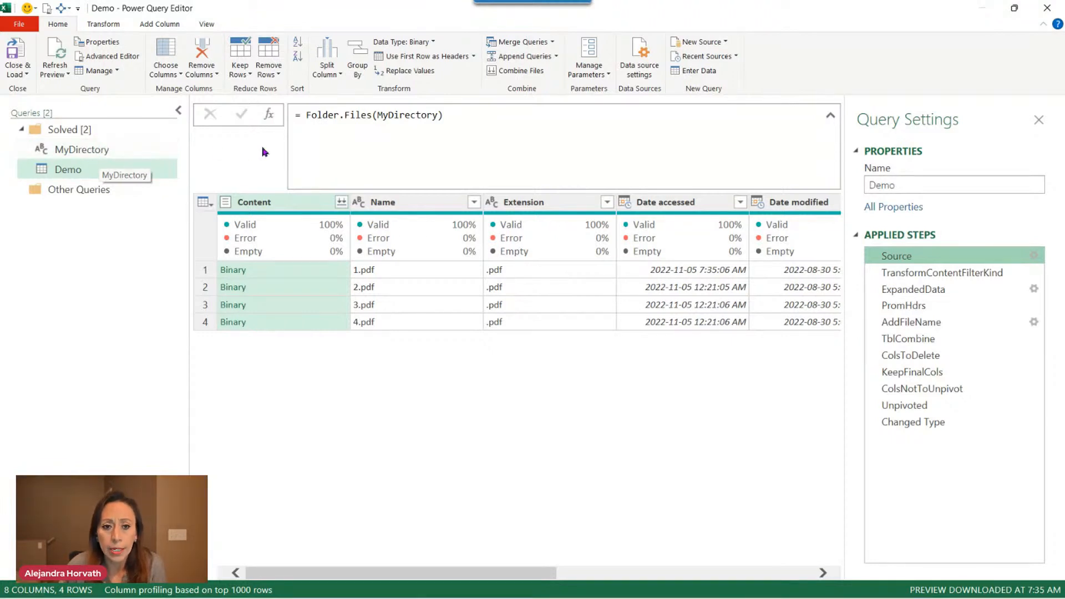
drag(379, 114, 439, 114)
- Change the last folder of the MyDirectory path to Additional Info
click(77, 154)
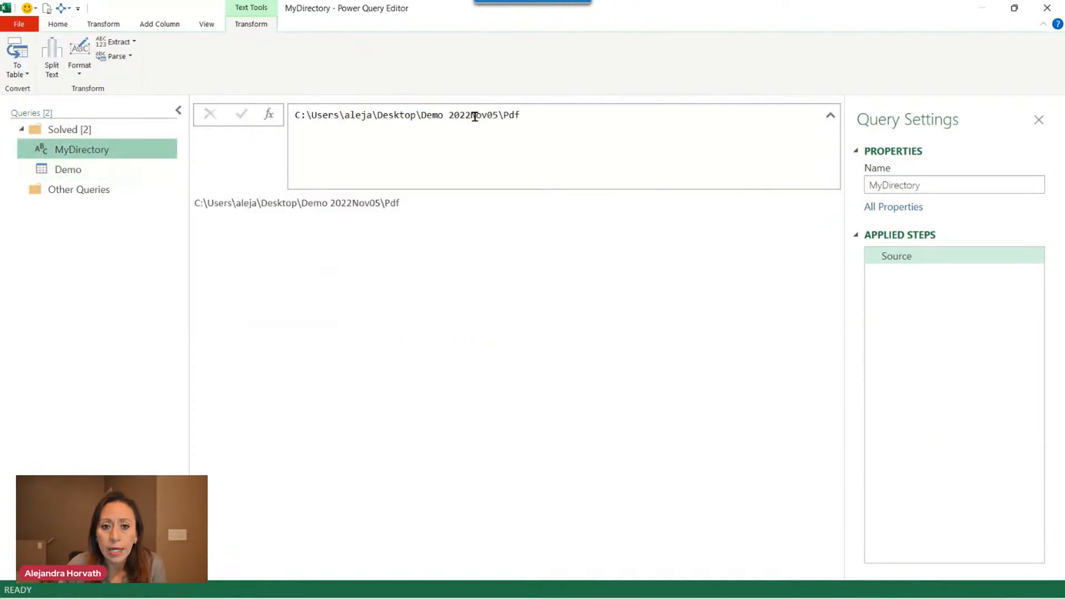
drag(504, 116, 541, 114)
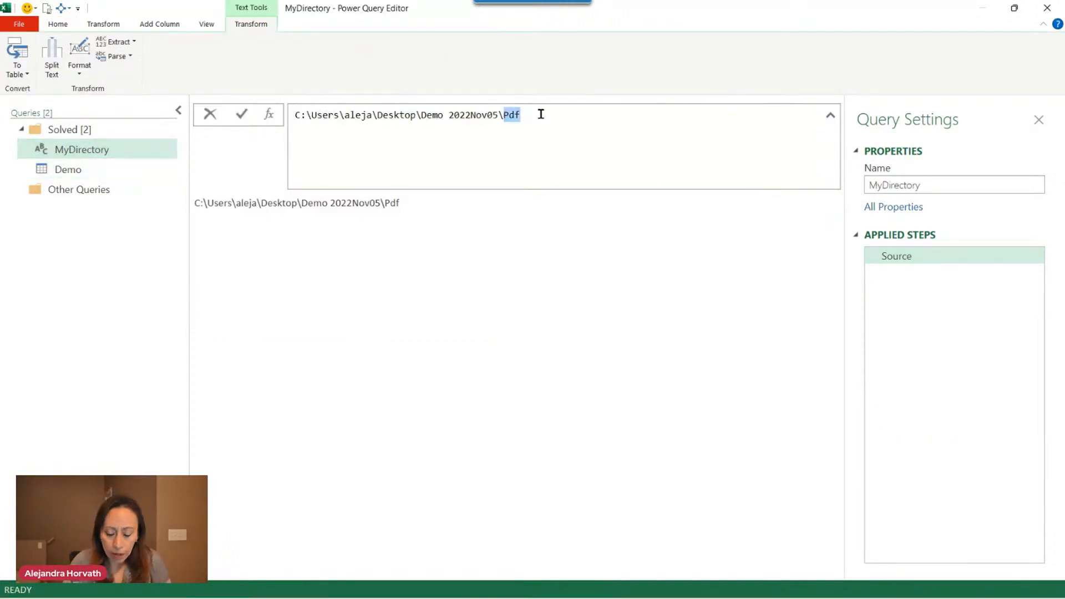
text(Additi)
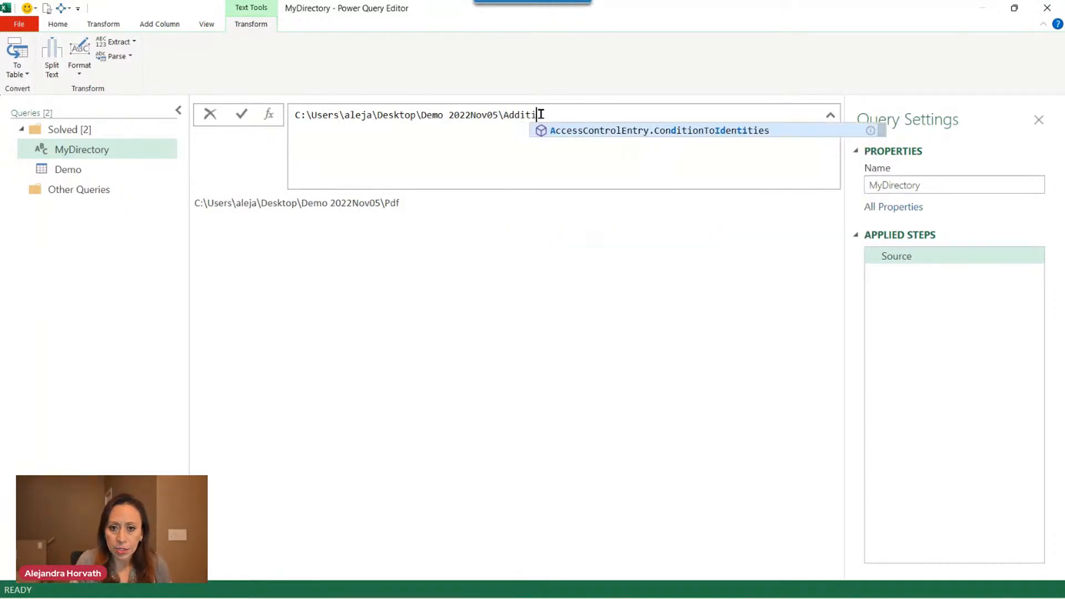
text(onal Info)
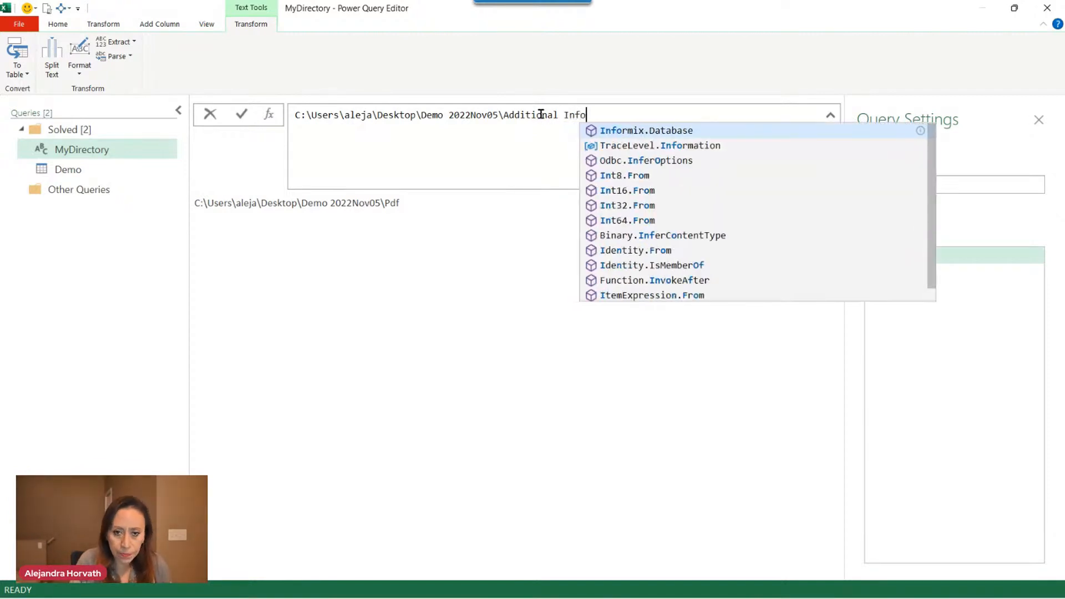
mouse_move(397, 587)
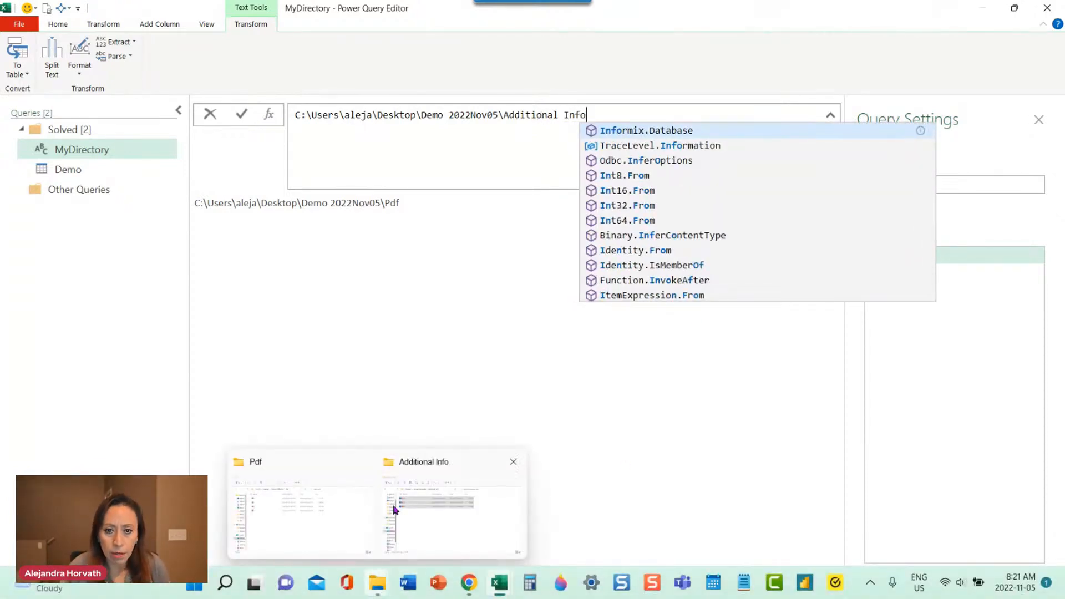
key(Return)
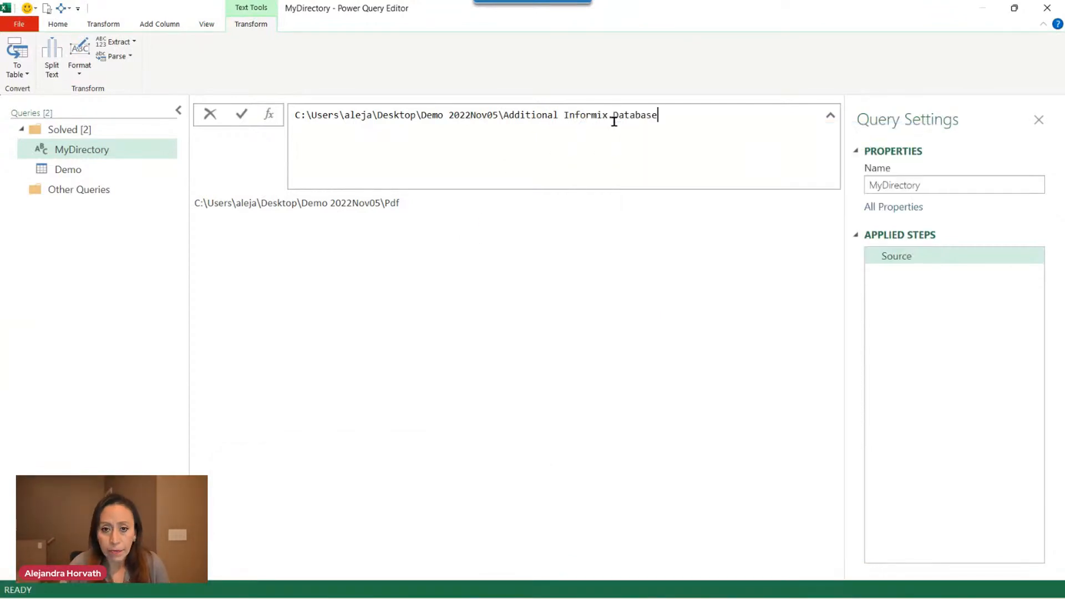
key(BackSpace)
key(BackSpace)
key(BackSpace)
key(BackSpace)
key(BackSpace)
key(BackSpace)
key(BackSpace)
key(BackSpace)
key(BackSpace)
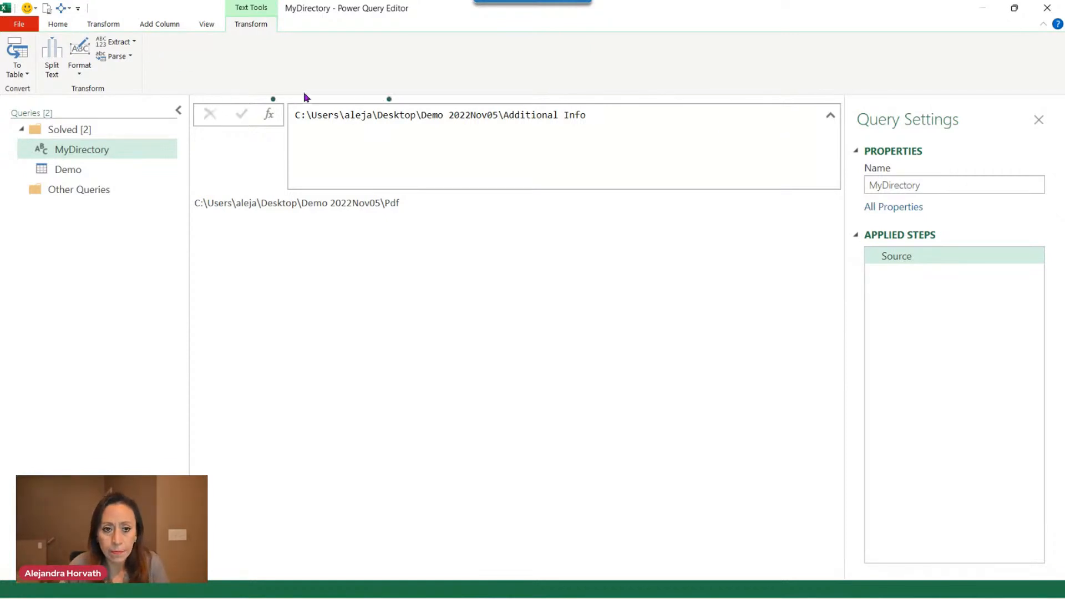
- Check the values available in the Demo query's FILE NAME column against the folder set in MyDirectory, without filtering
click(72, 174)
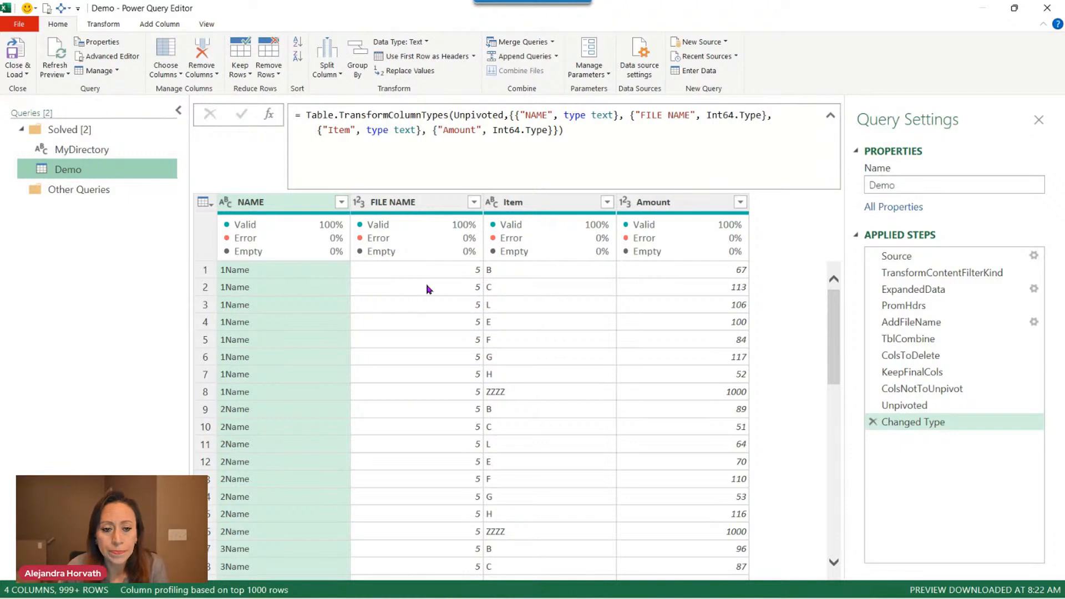
click(474, 203)
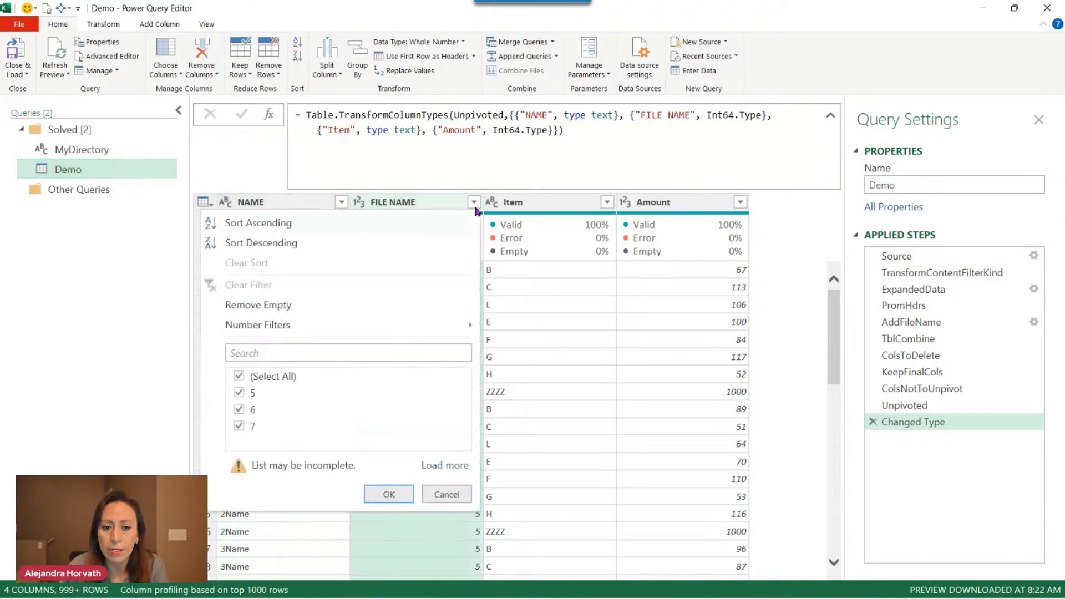
click(459, 495)
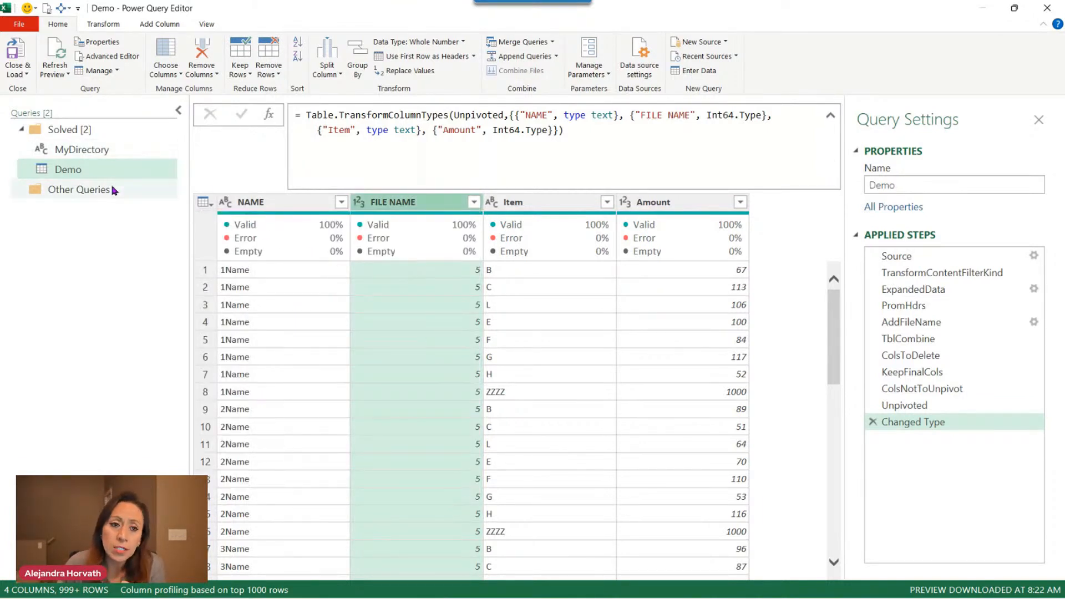
click(128, 151)
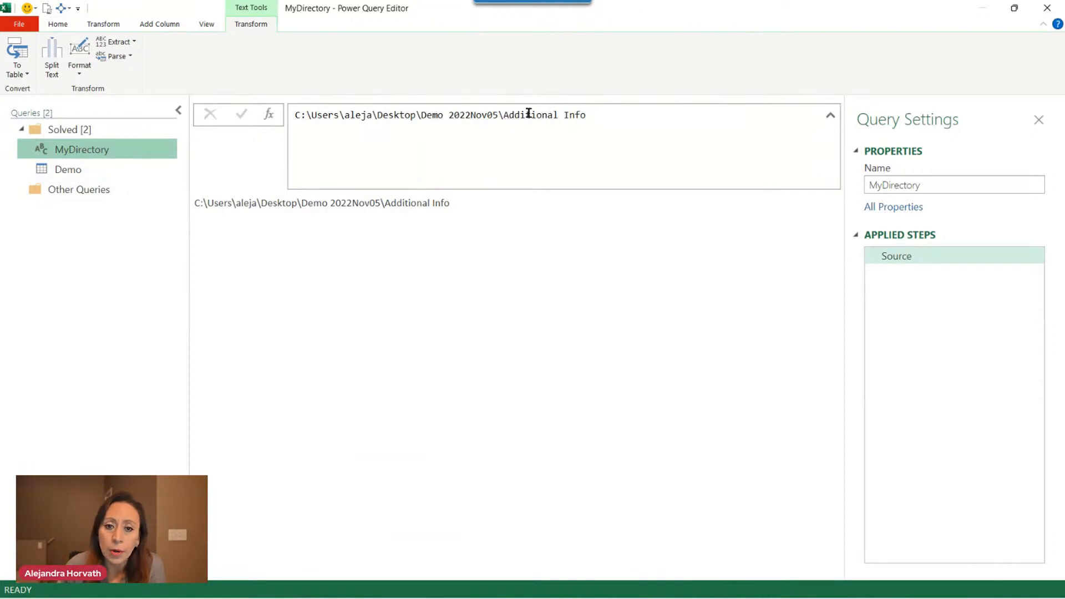
click(154, 169)
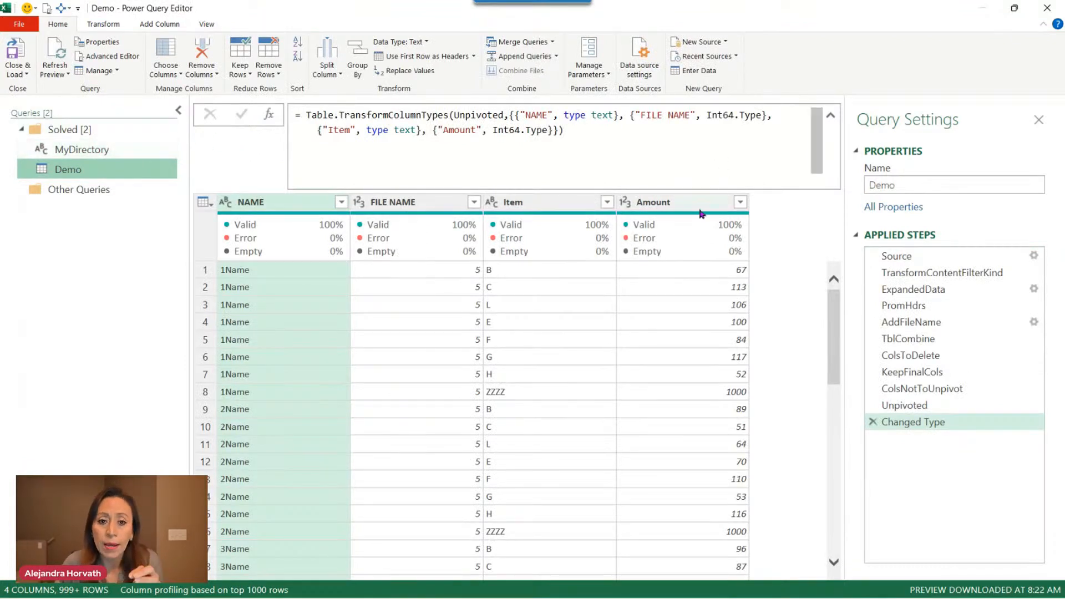
click(475, 203)
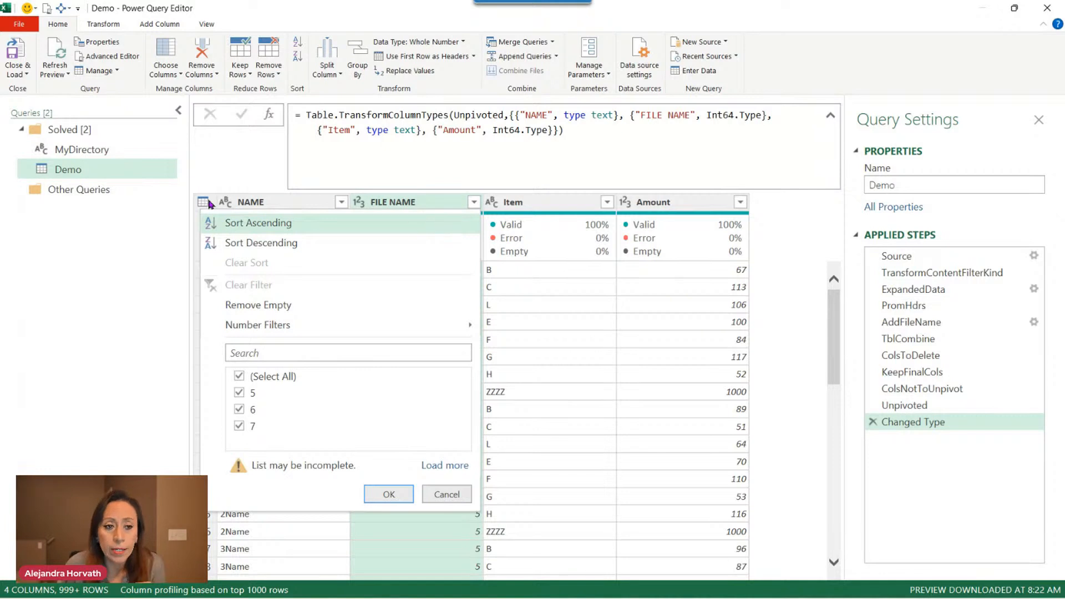
- Set the last folder of the MyDirectory path back to Pdf
click(165, 151)
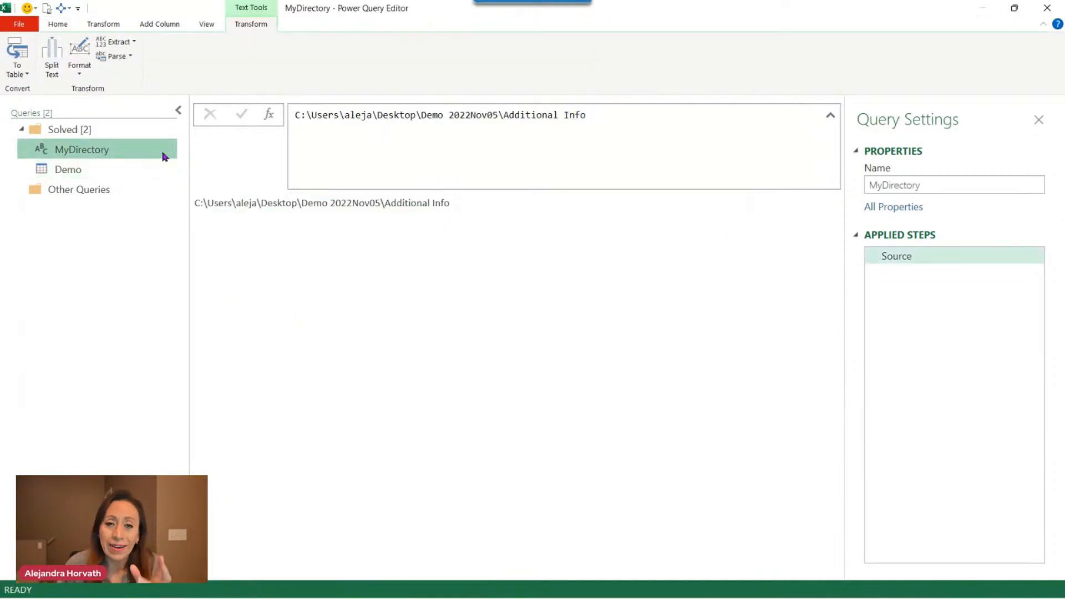
drag(509, 116, 588, 114)
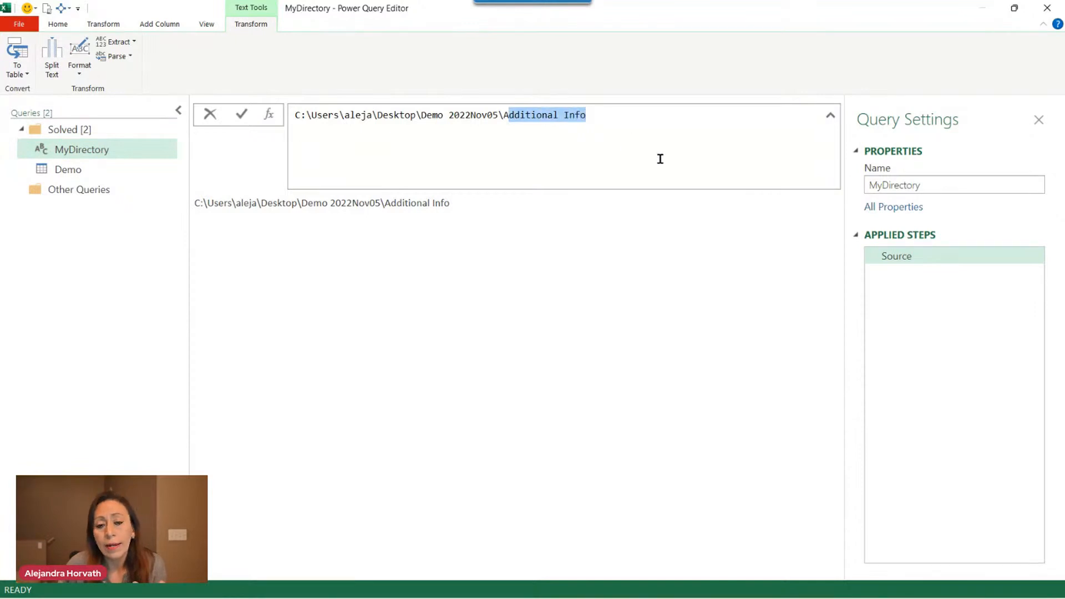
key(BackSpace)
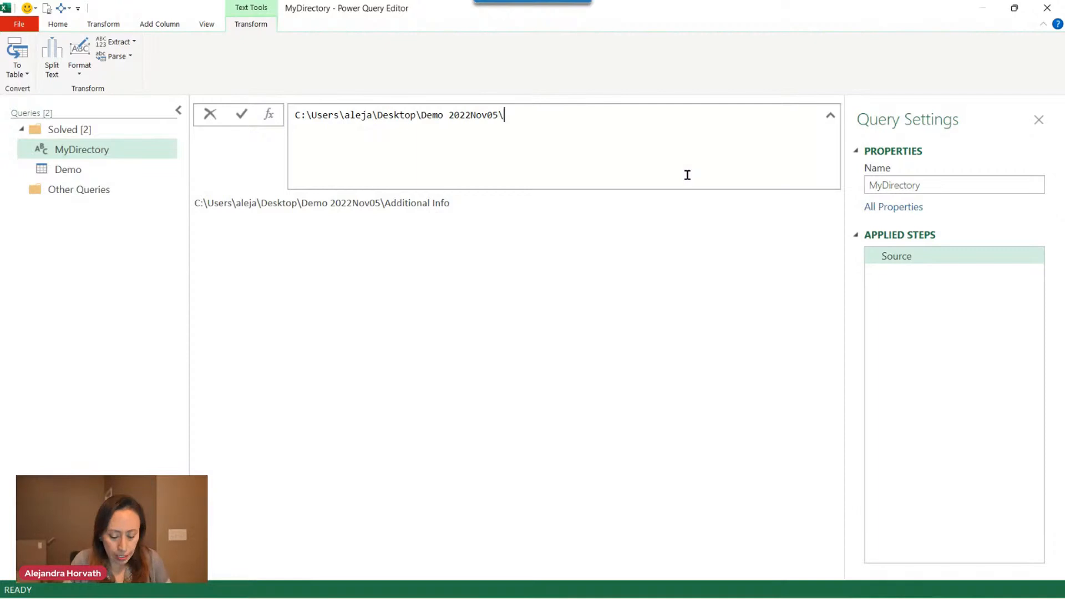
text(pd)
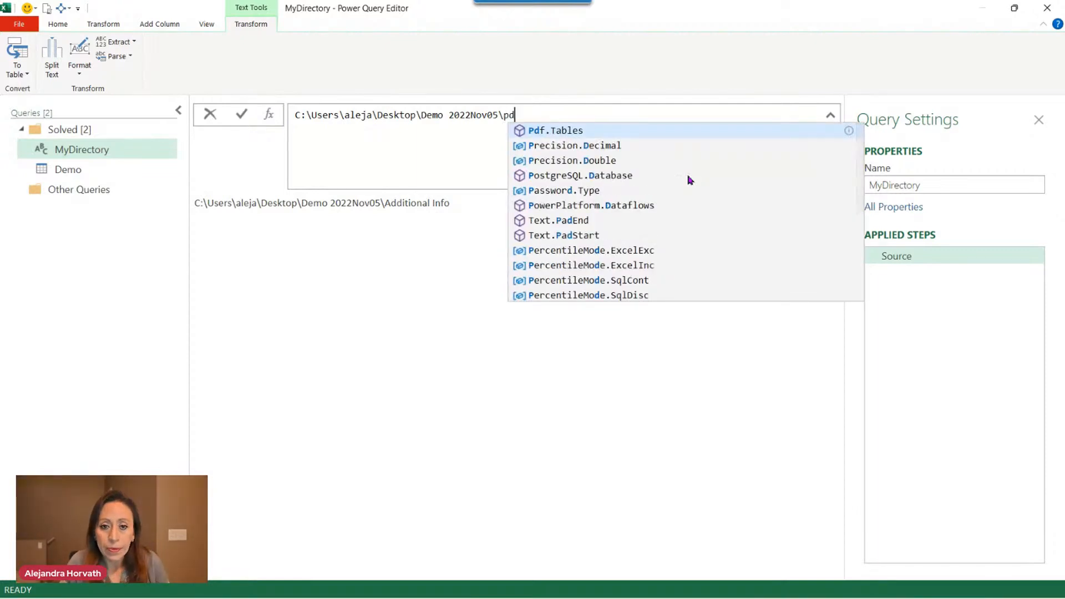
key(BackSpace)
key(BackSpace)
text(Pdf)
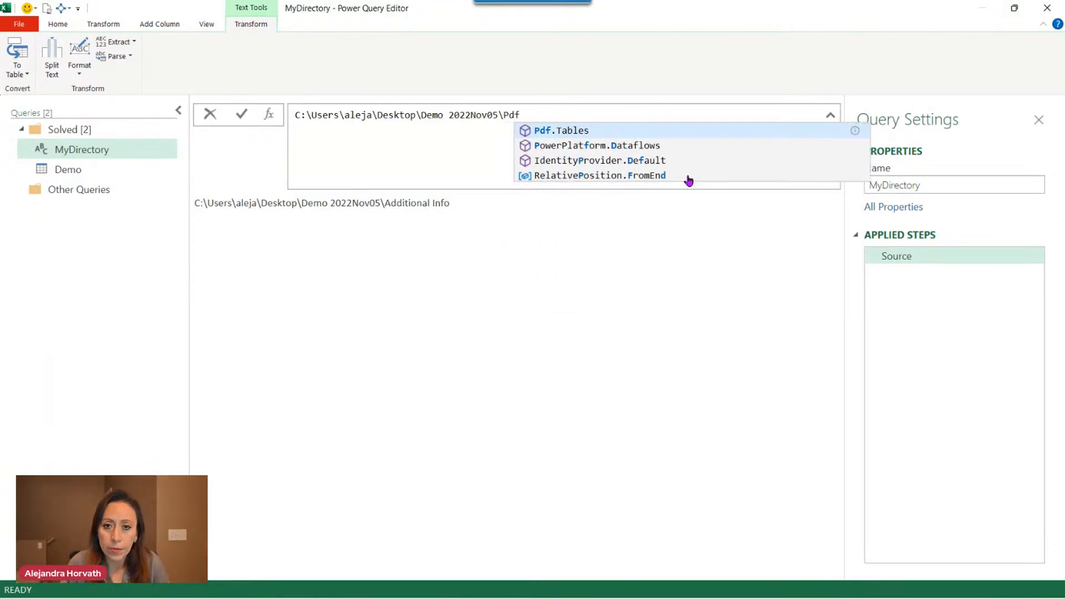
click(498, 115)
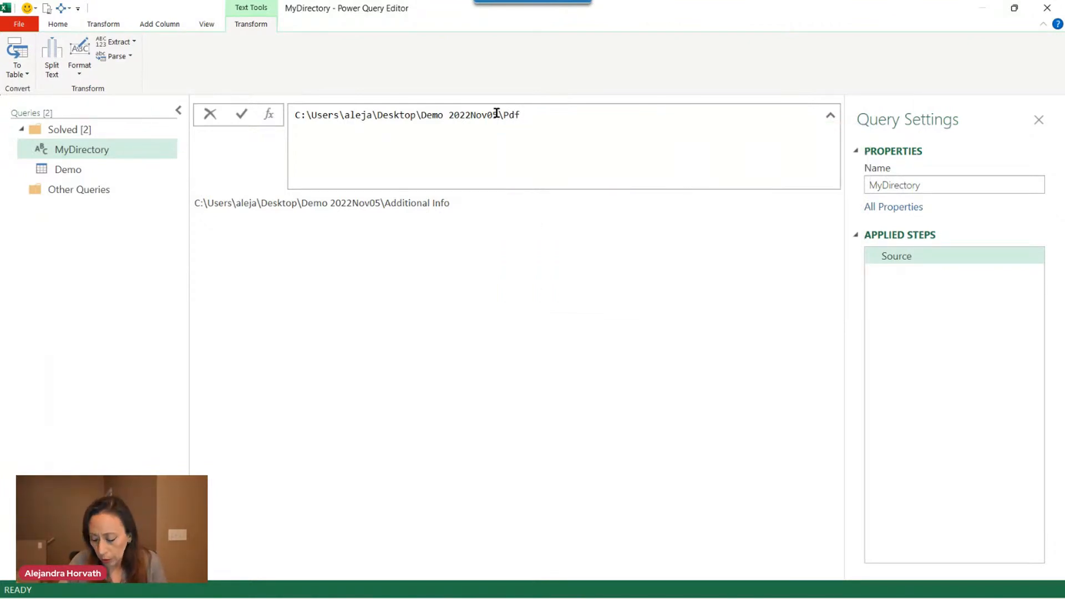
key(Return)
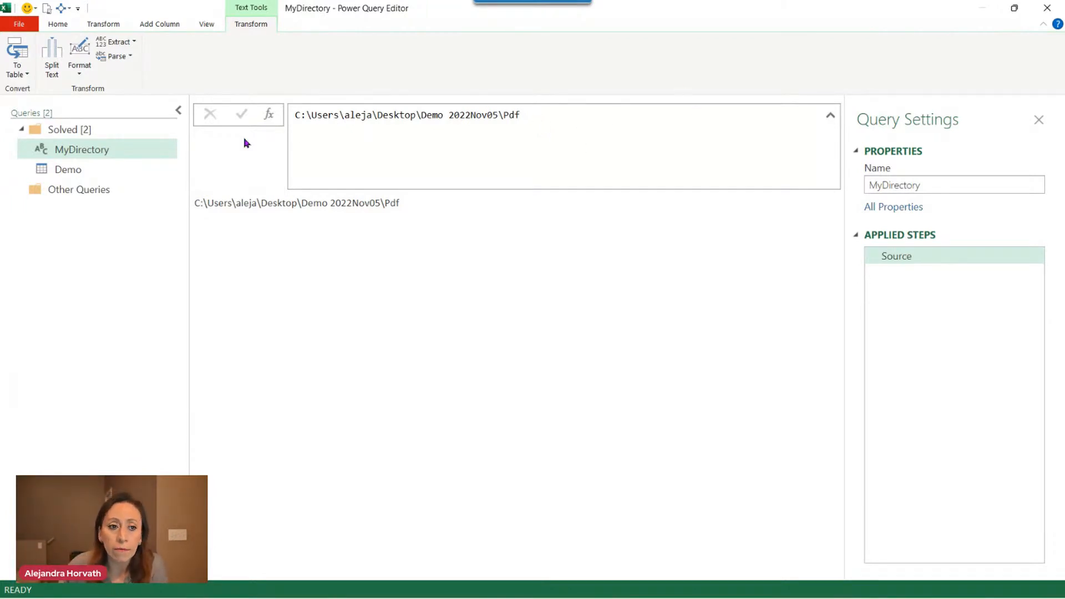
- Load the complete list of FILE NAME values in the Demo query to check the source files, without filtering
click(102, 169)
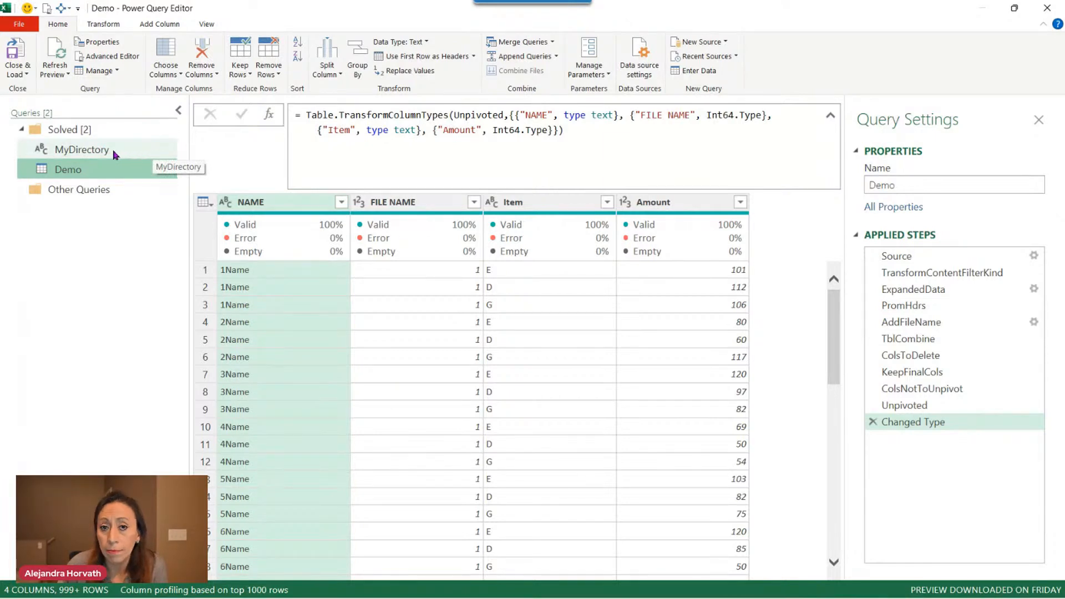
click(473, 203)
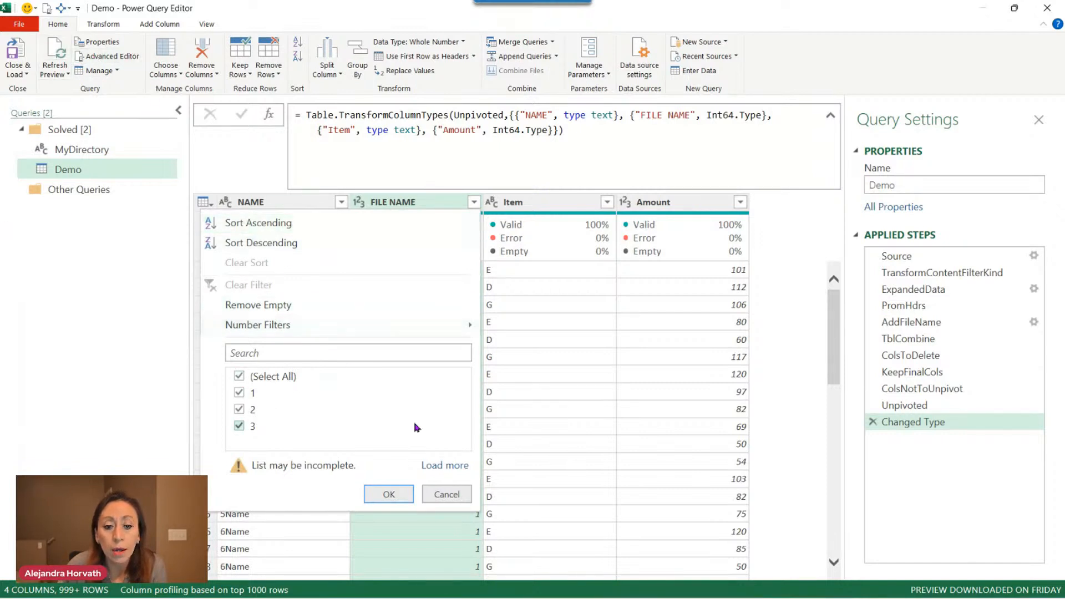
click(441, 465)
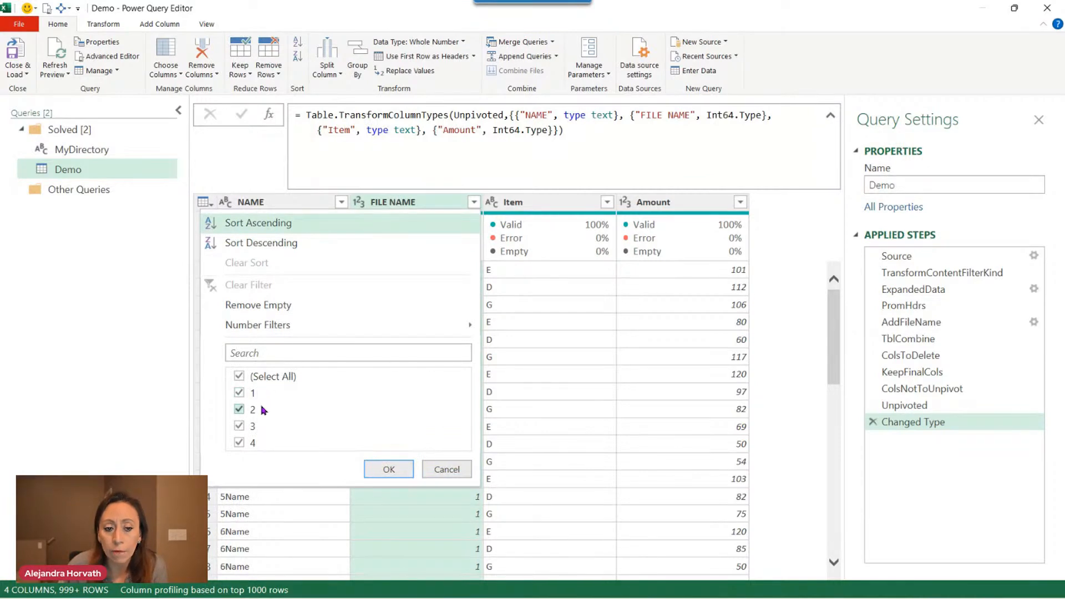
click(440, 470)
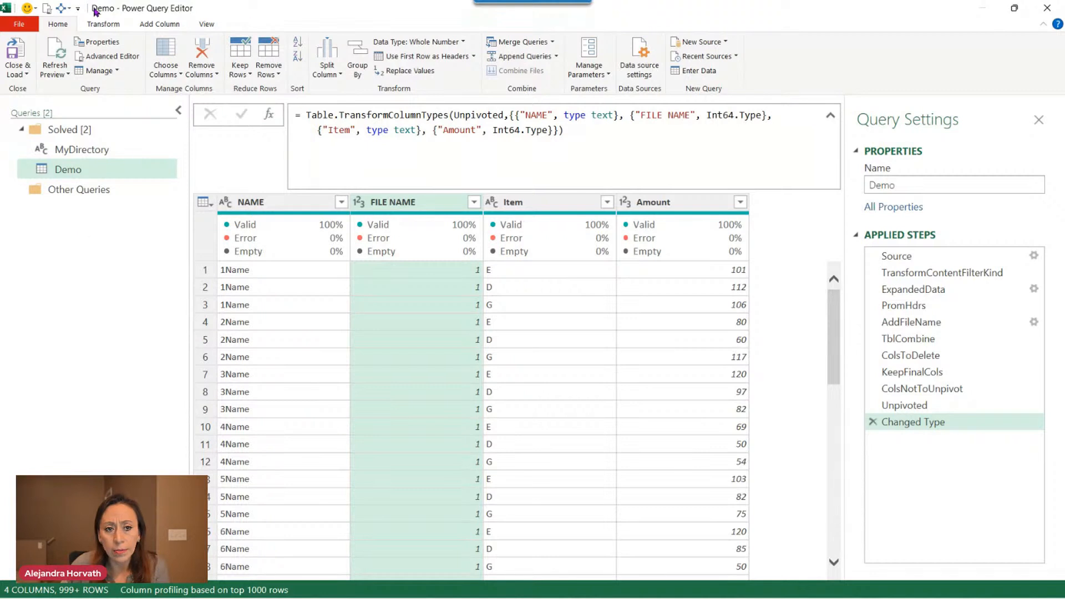
- Start a new query parameter named MyPath and set its type to Text
click(592, 74)
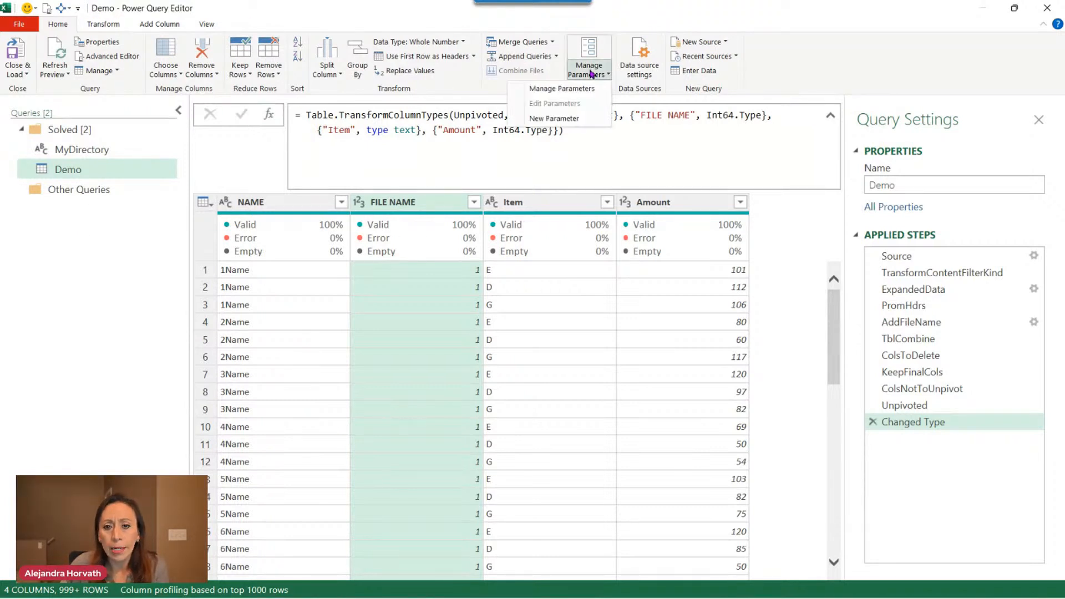
click(576, 119)
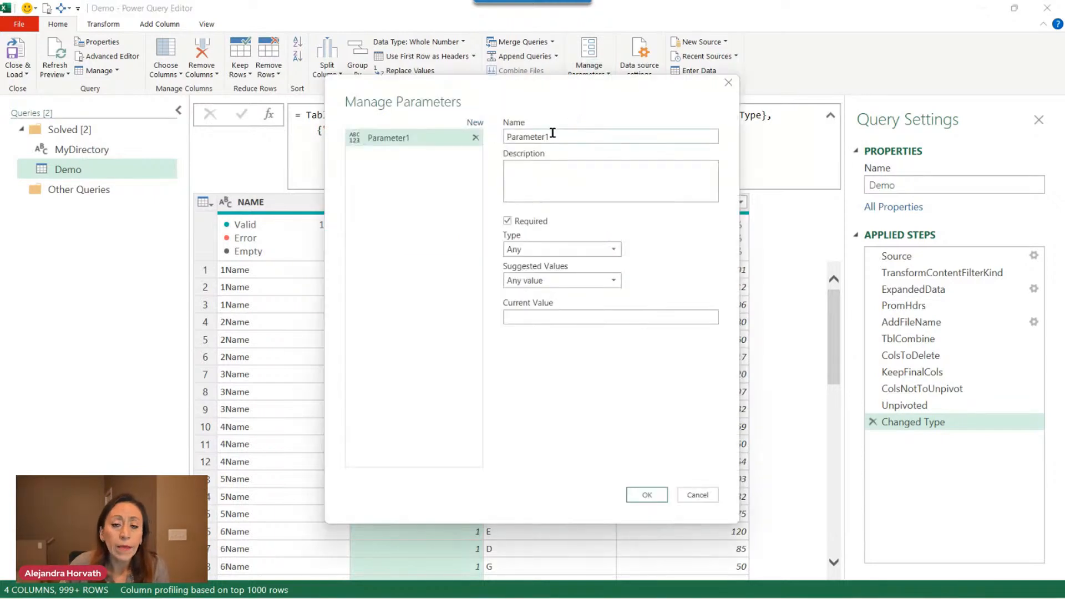
drag(566, 140, 492, 140)
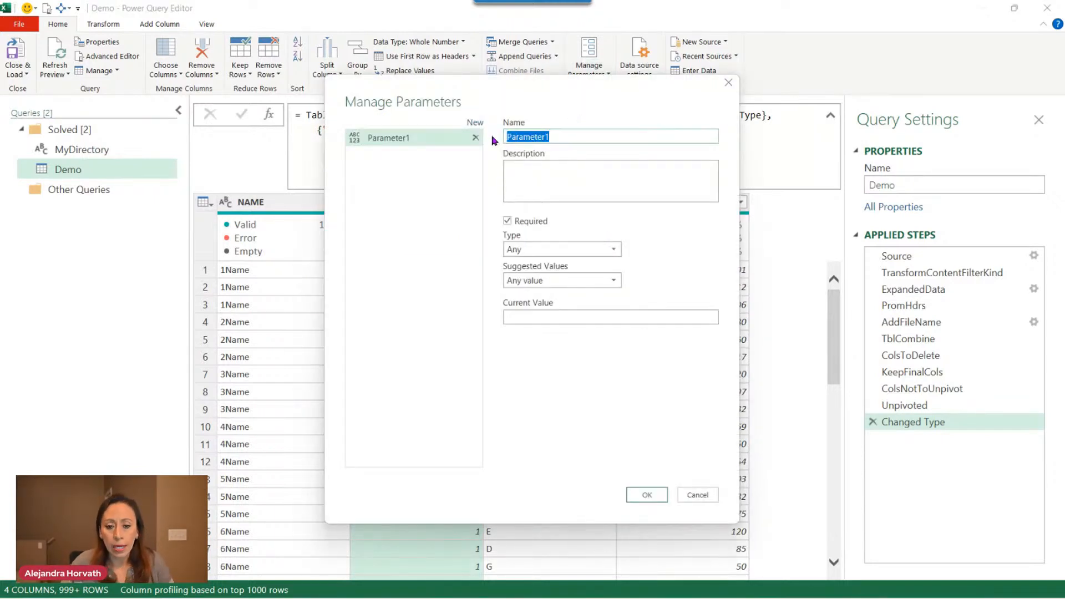
text(MyPath)
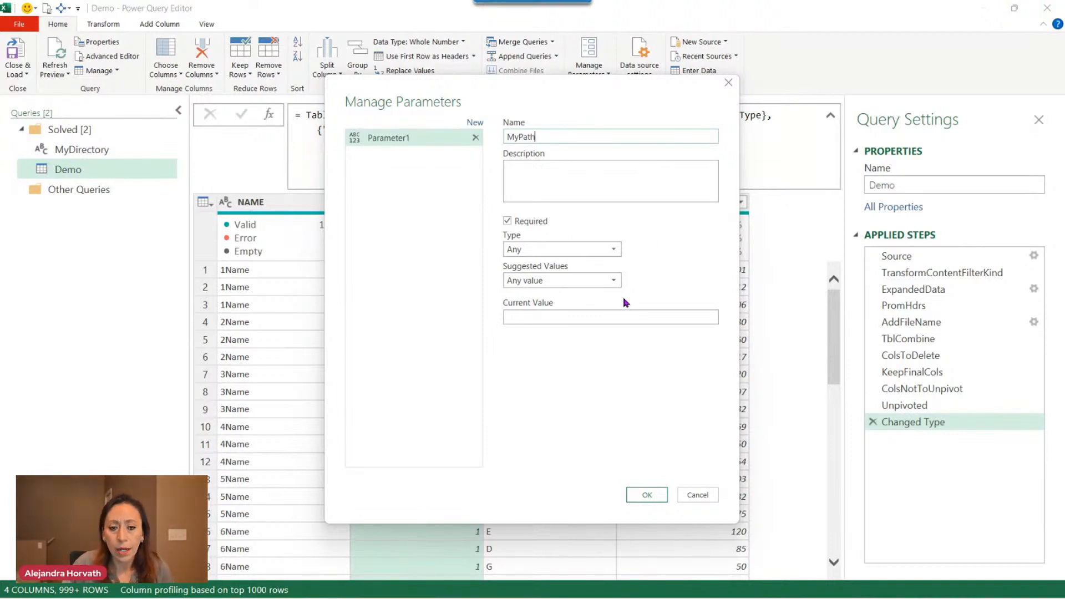
click(613, 249)
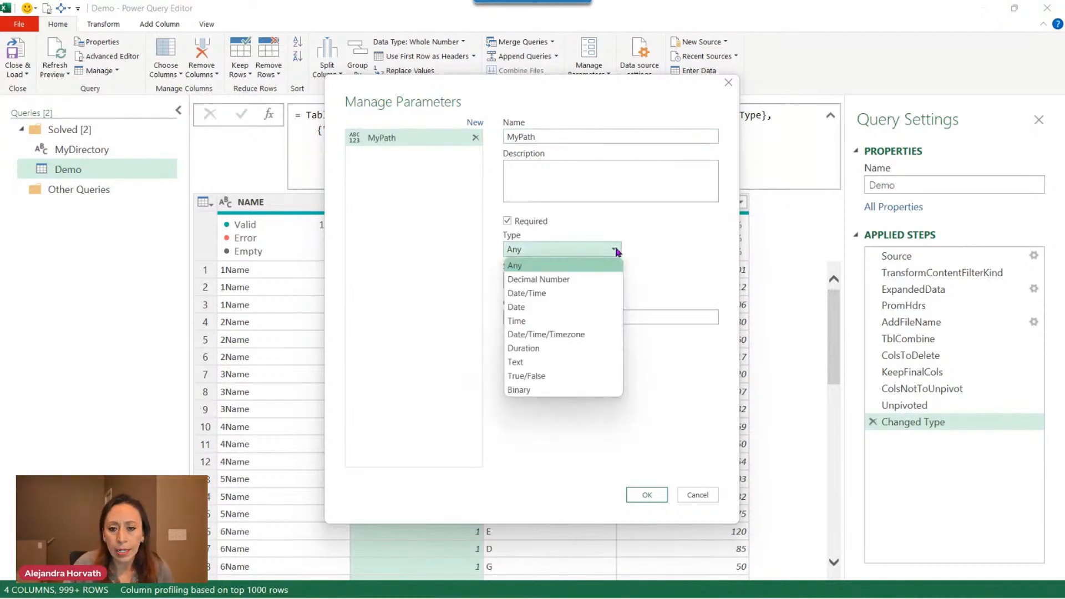
click(552, 362)
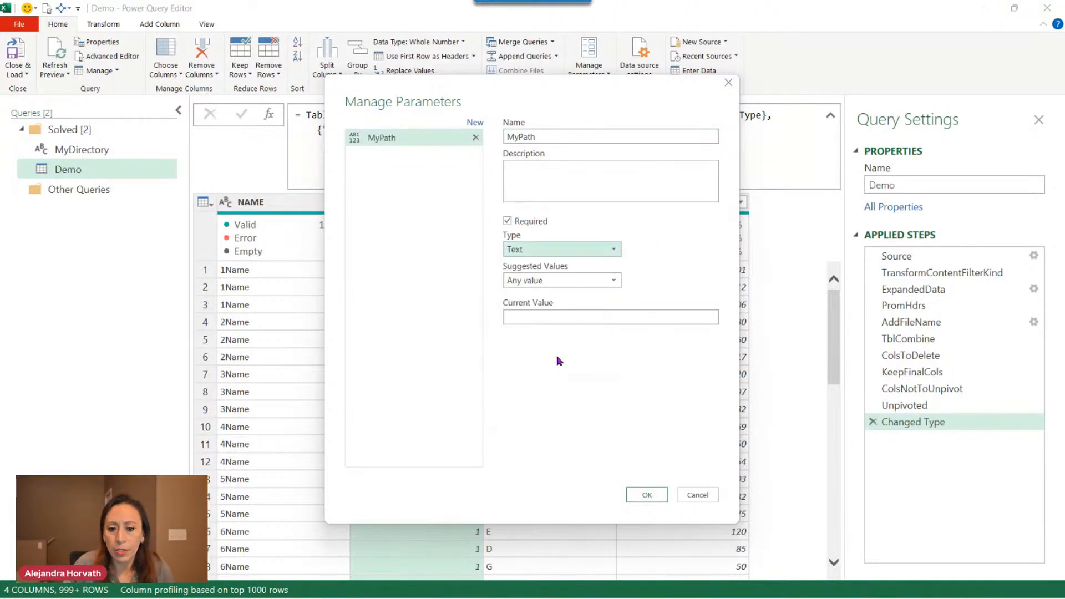
- Copy the Pdf folder's path from File Explorer into the MyPath parameter's current value and create the parameter
click(541, 317)
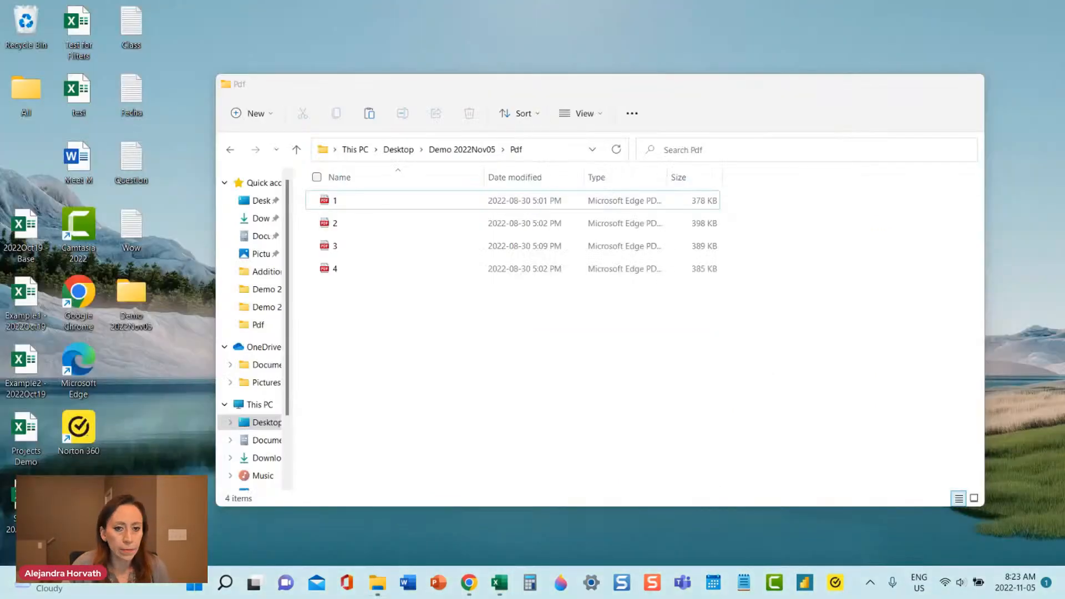
click(377, 582)
click(558, 150)
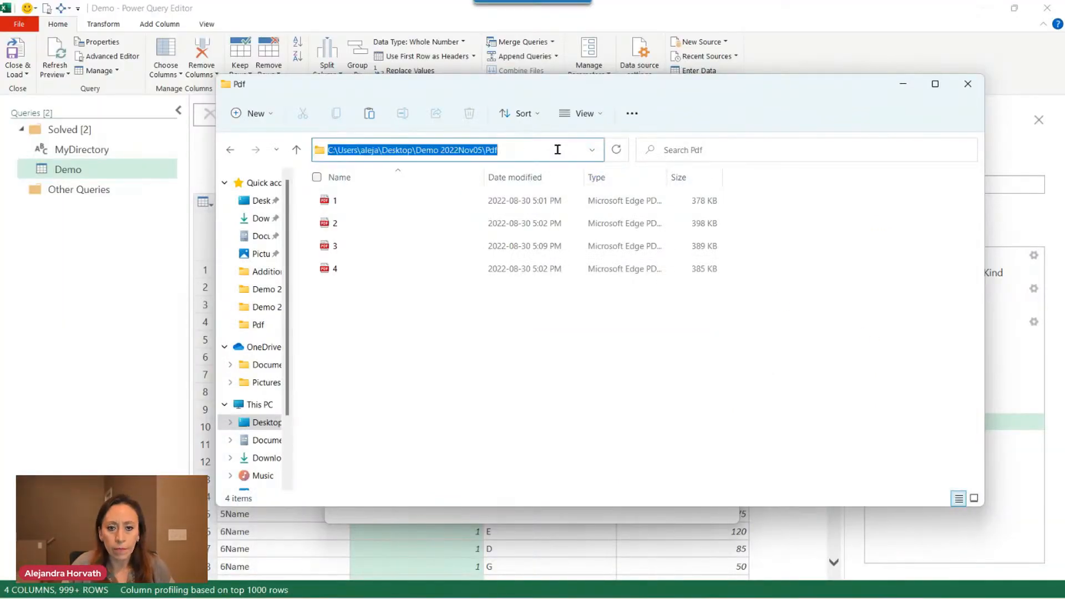
key(ctrl+c)
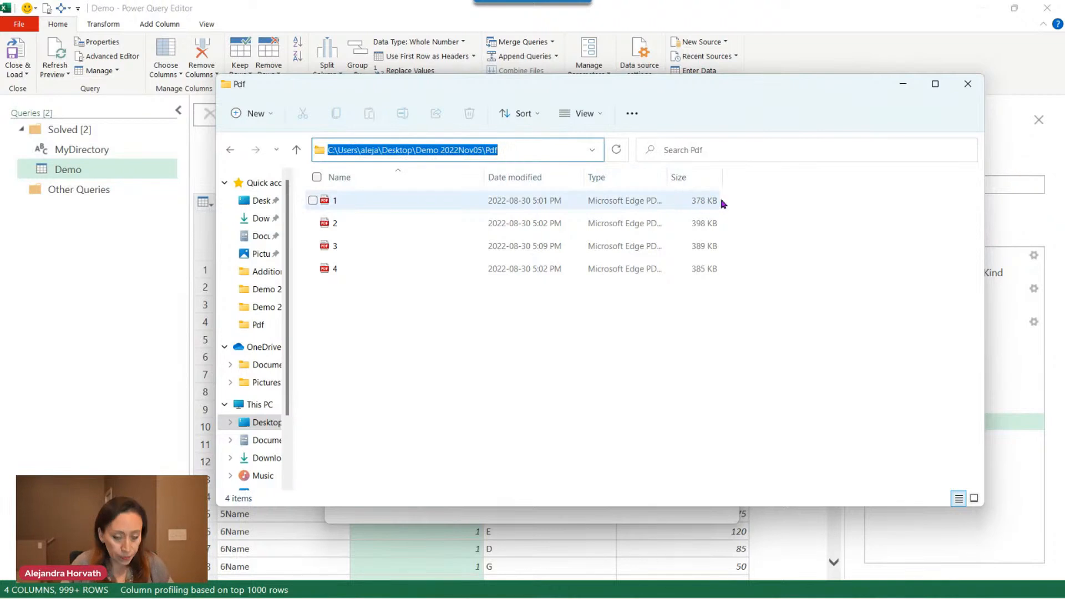
click(566, 515)
click(613, 311)
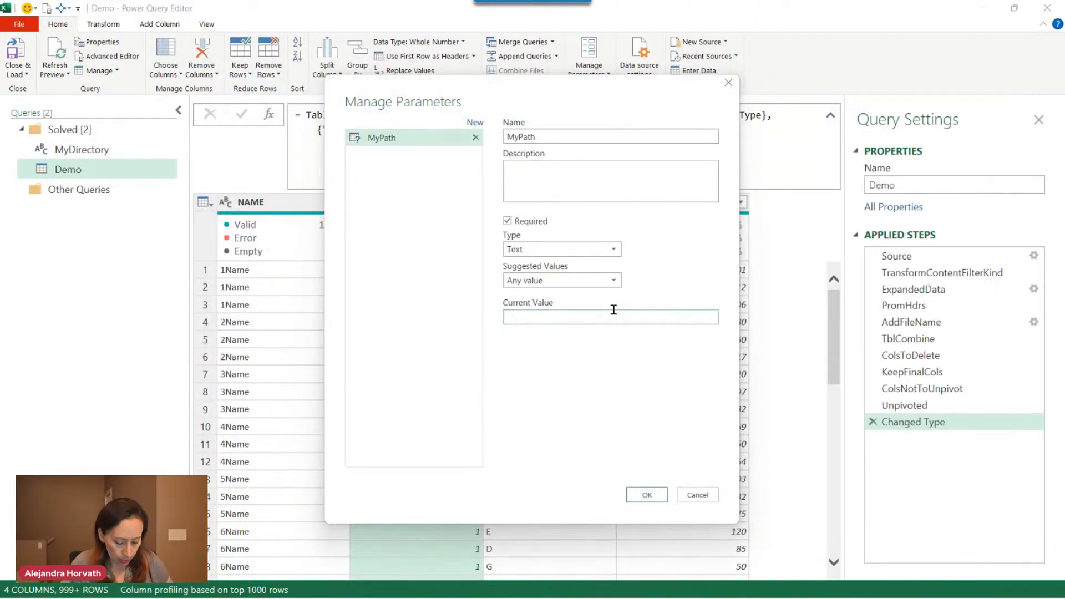
key(ctrl+v)
click(647, 495)
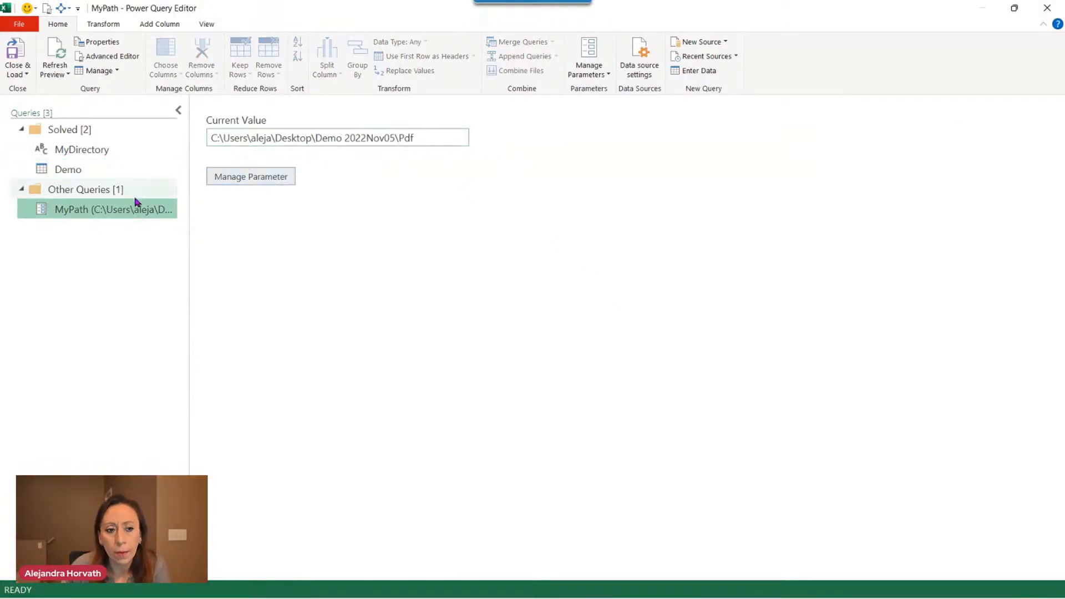
- Add a blank query under Other Queries with the copied Pdf folder path as its Source value
click(96, 169)
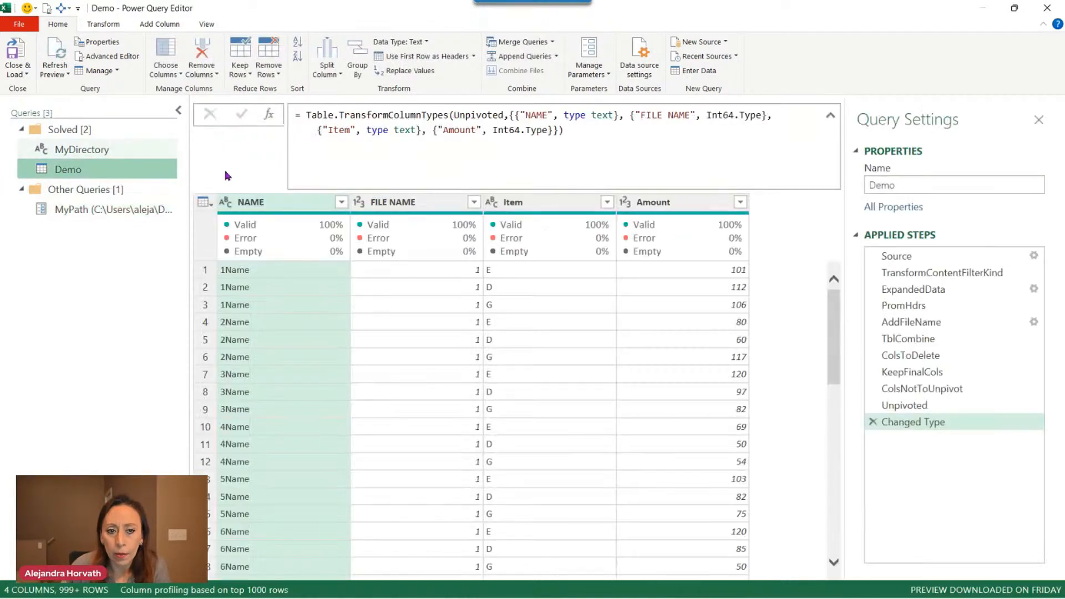
click(143, 209)
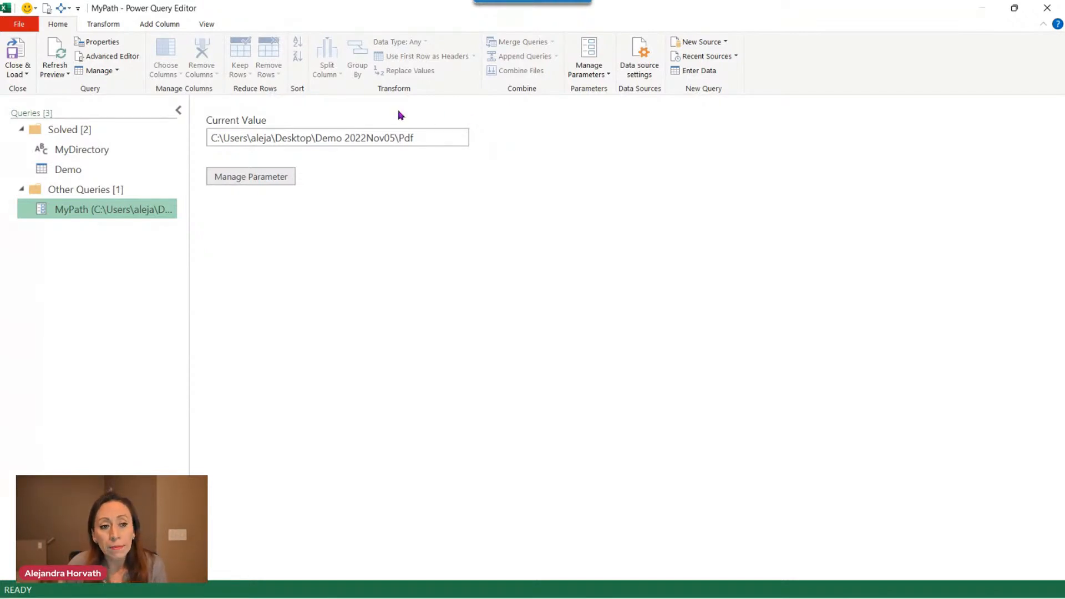
right_click(115, 245)
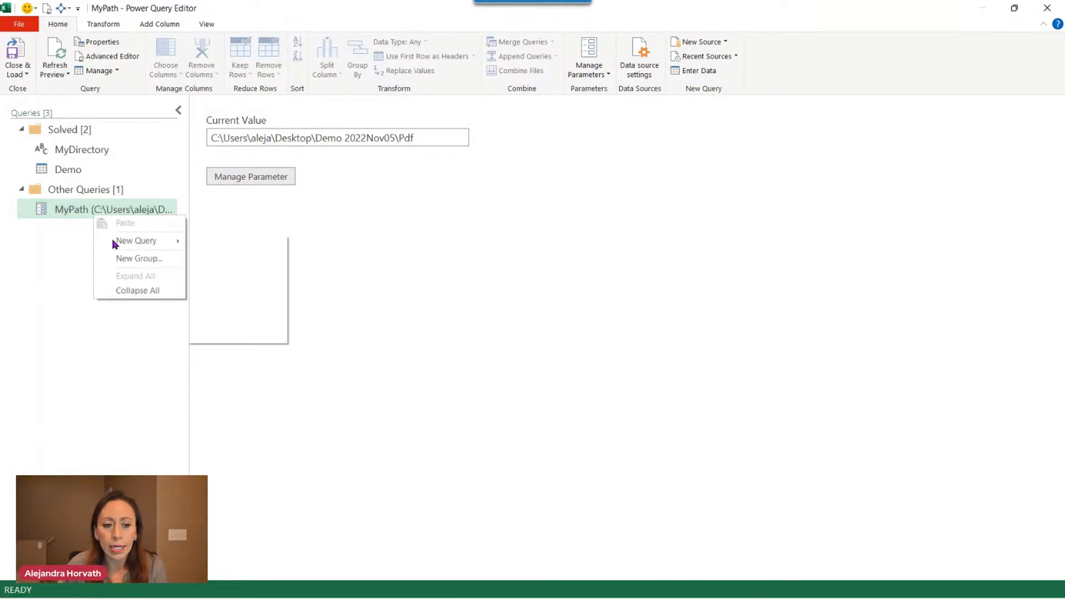
click(115, 242)
mouse_move(243, 302)
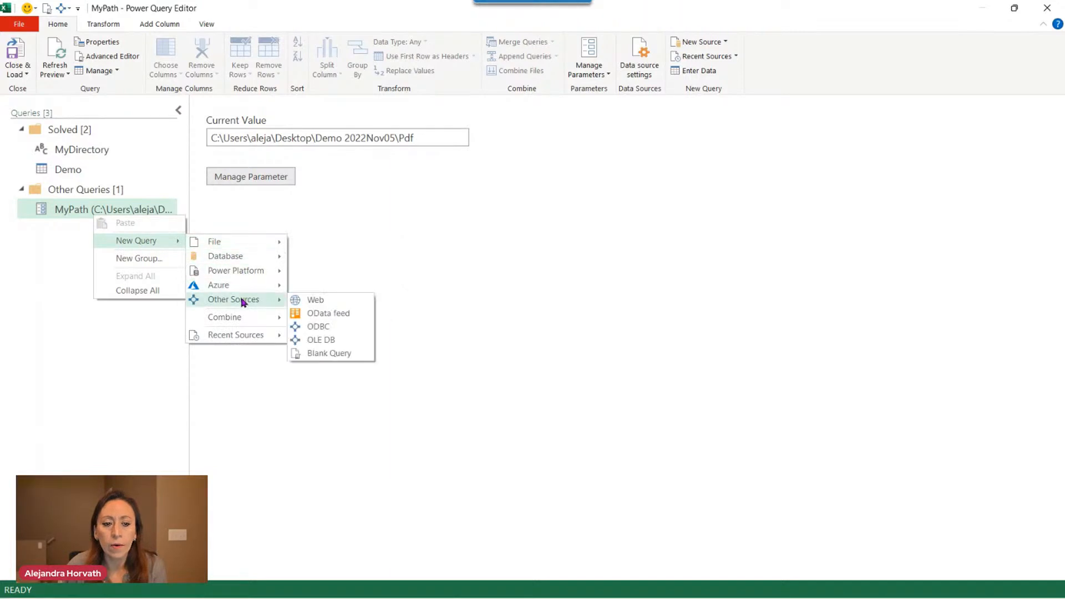
click(335, 354)
click(372, 126)
key(ctrl+v)
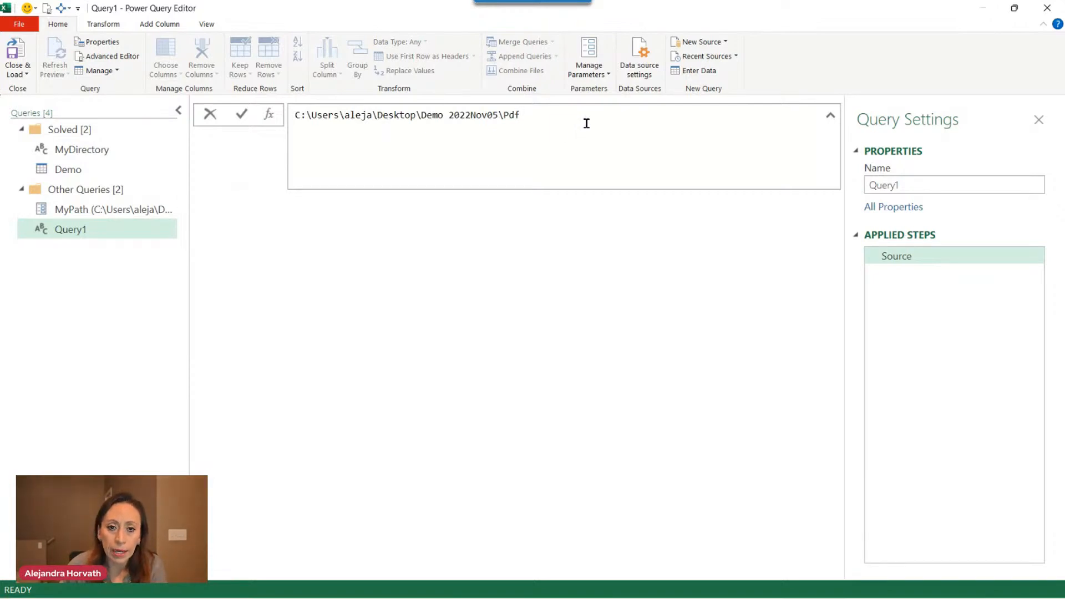
key(Return)
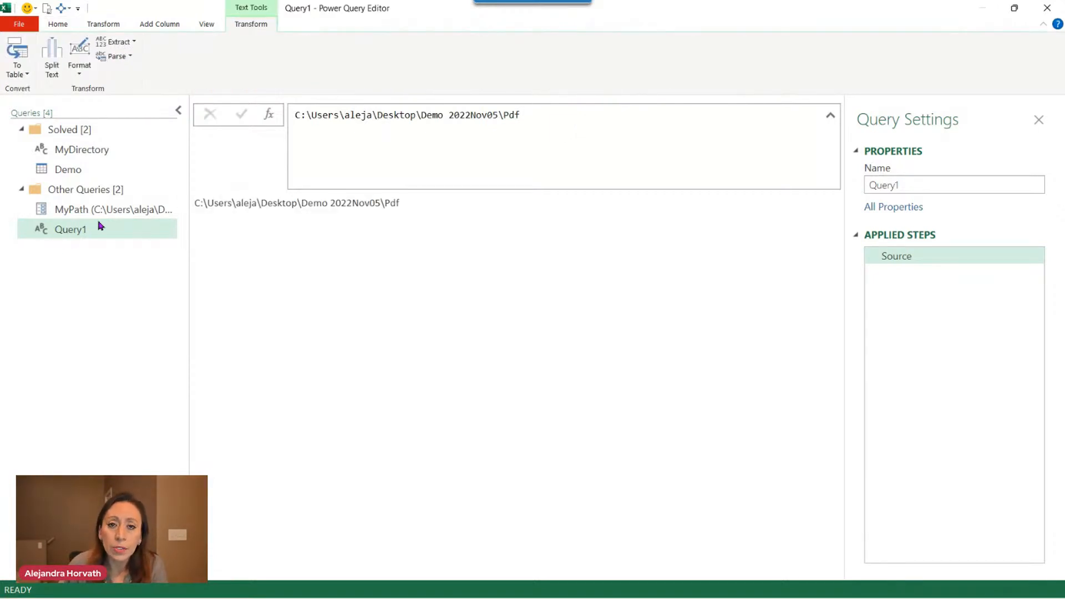
click(576, 116)
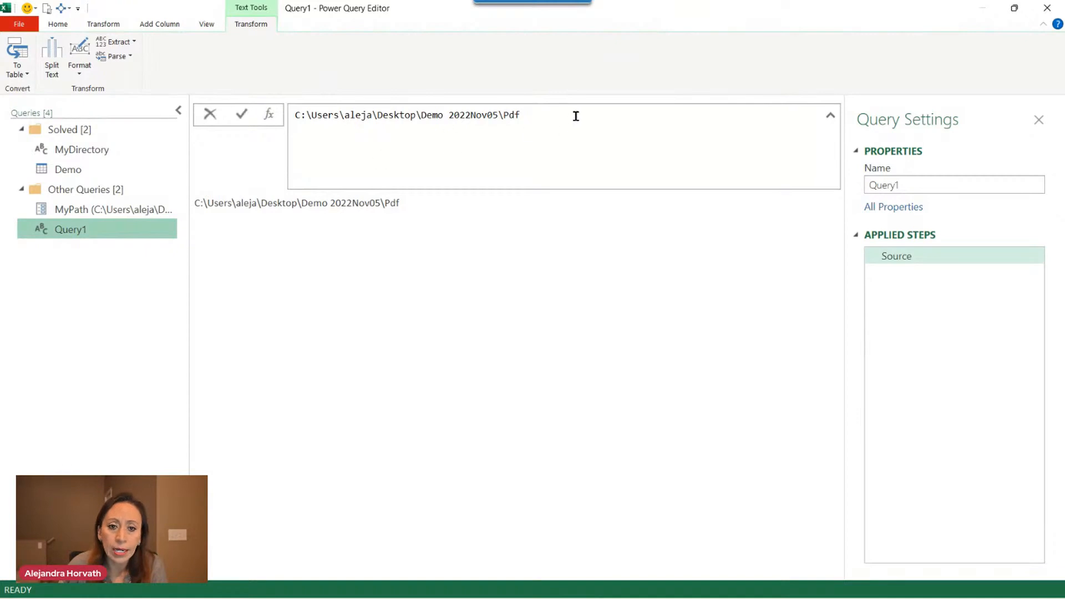
drag(576, 116, 264, 121)
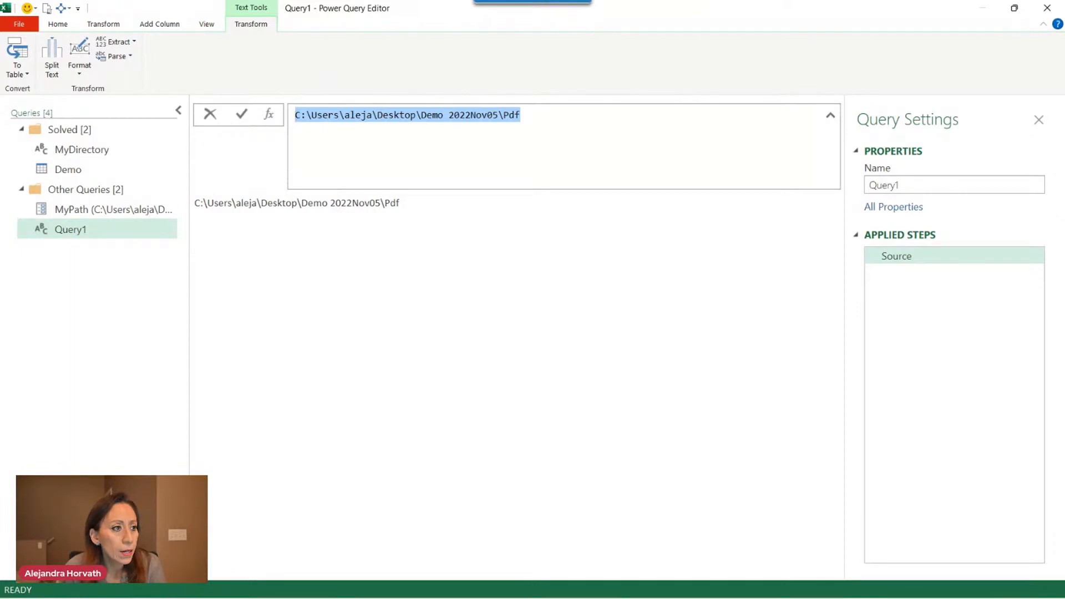
click(93, 321)
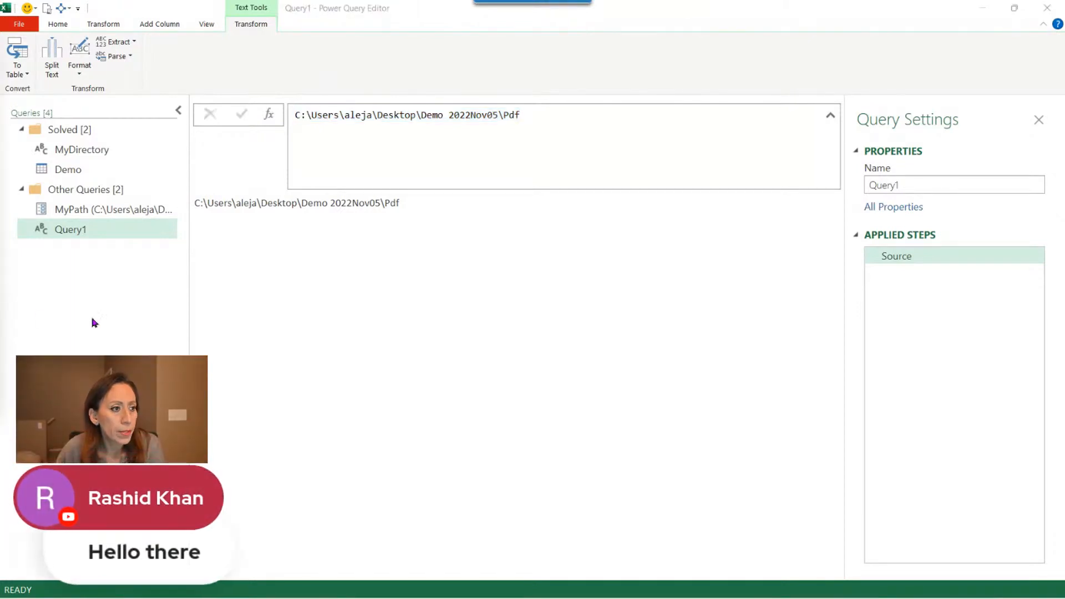
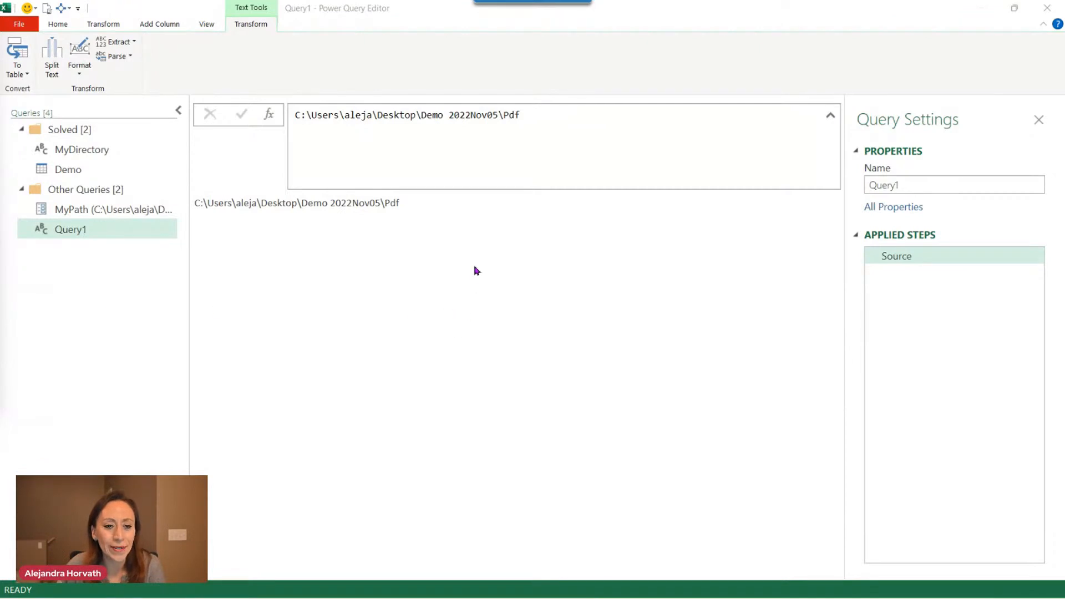
- Rename the new path query under Other Queries as MyLocationLive
click(139, 232)
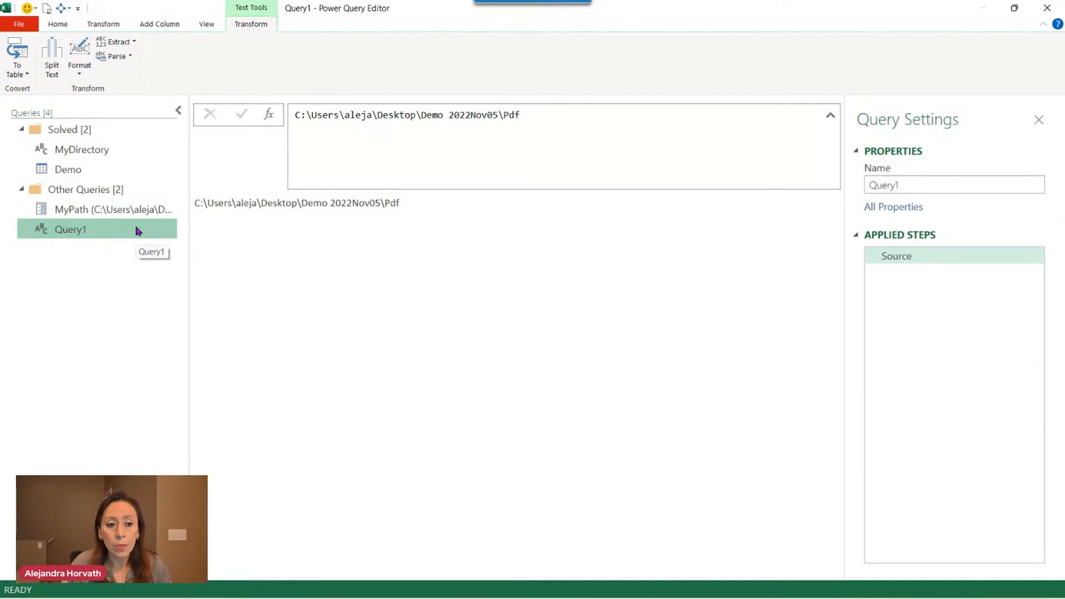
double_click(137, 229)
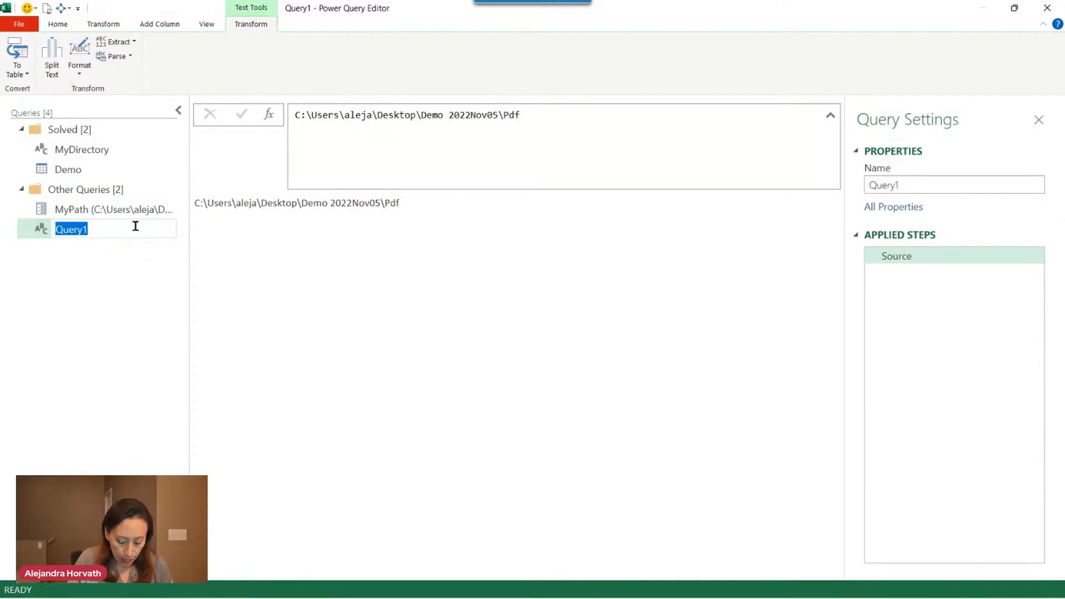
text(MyLoc)
text(tion)
key(BackSpace)
key(BackSpace)
key(BackSpace)
key(BackSpace)
text(at)
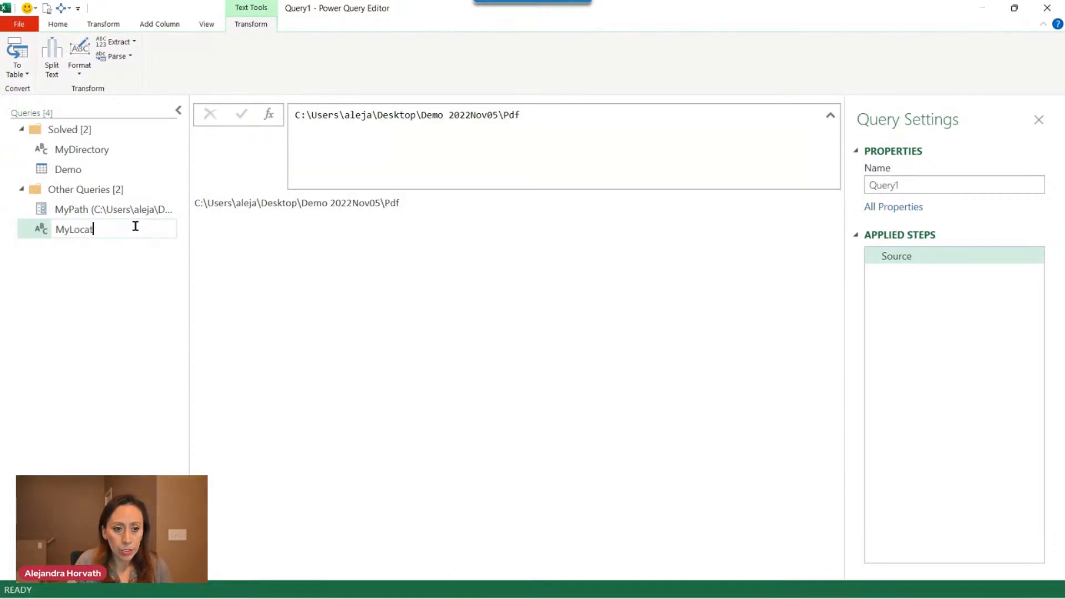
text(ionLive)
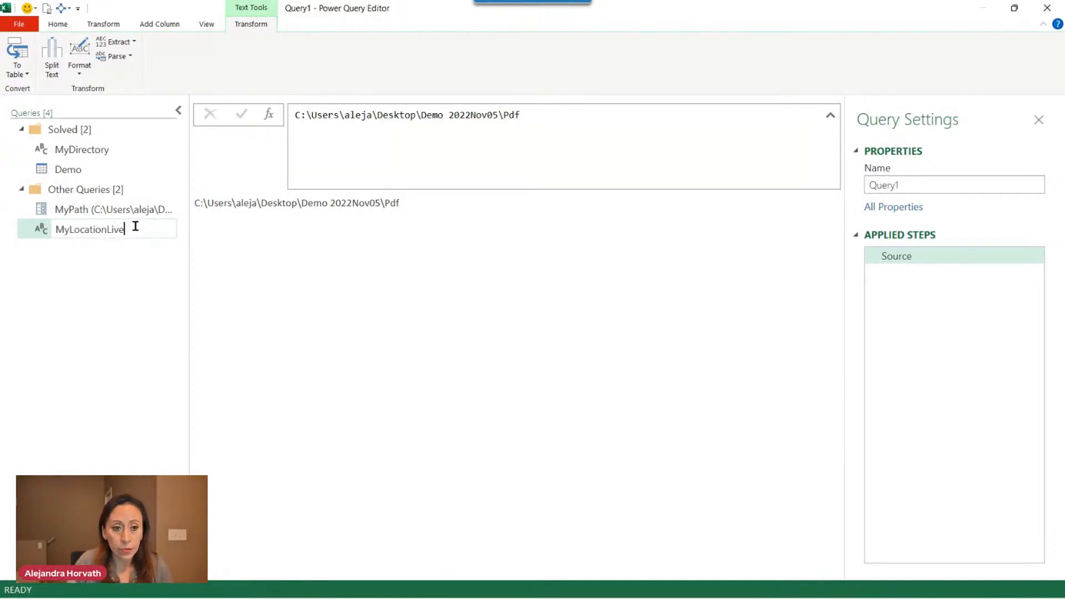
key(Return)
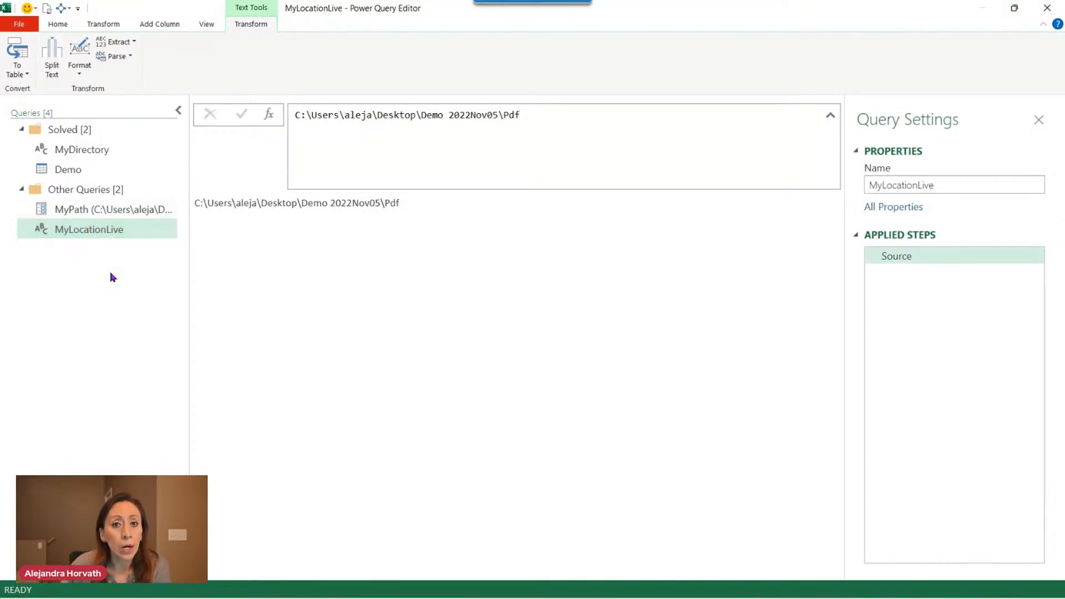
- Add a folder query under Other Queries from the Pdf folder in Desktop\Demo 2022Nov05, choosing to transform the data without combining files
right_click(81, 265)
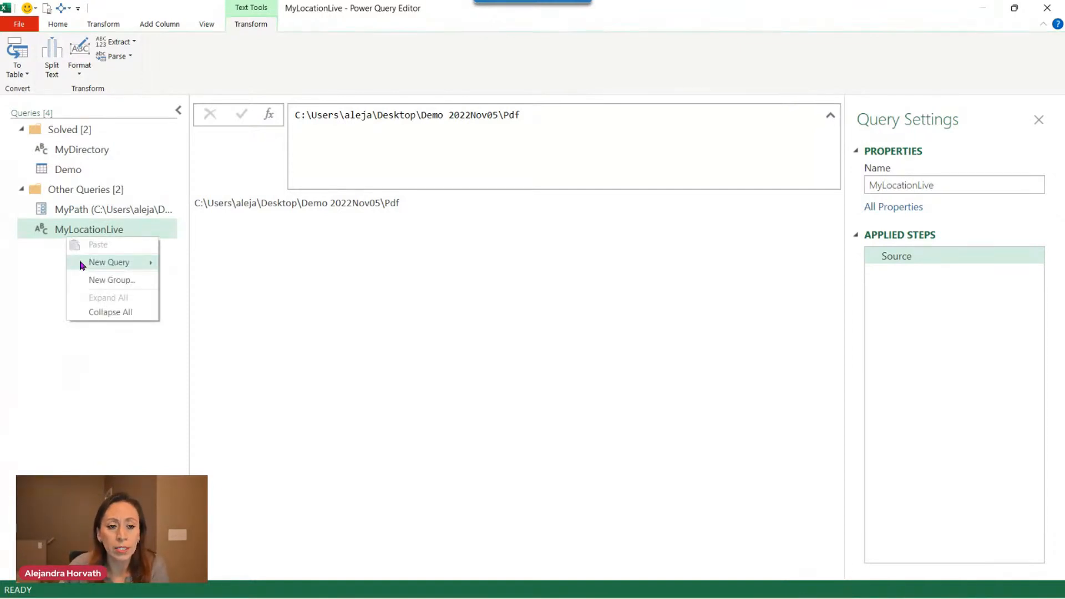
mouse_move(81, 266)
mouse_move(205, 267)
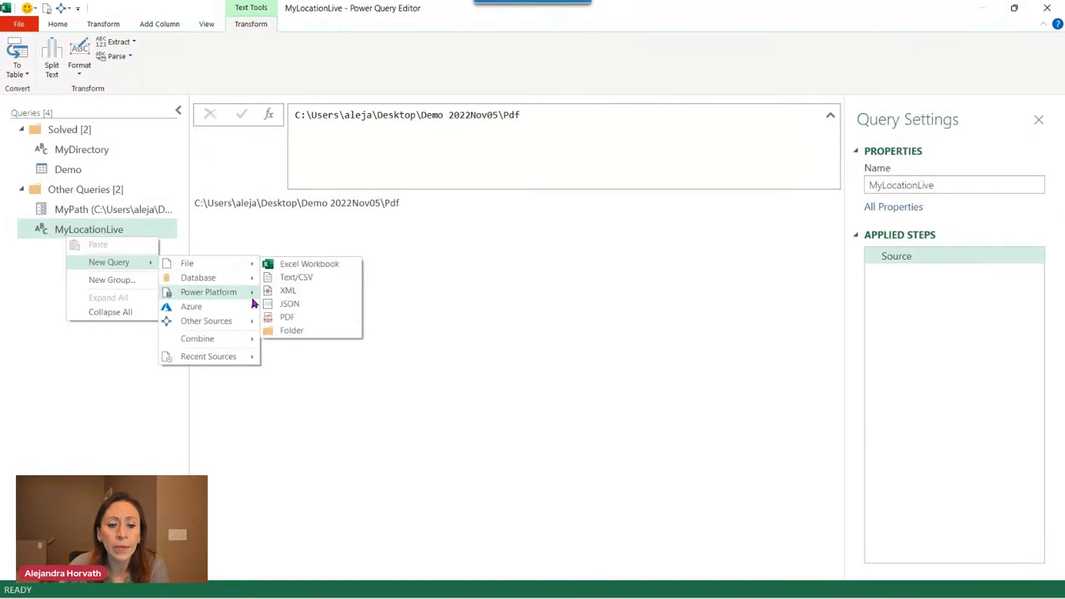
click(293, 333)
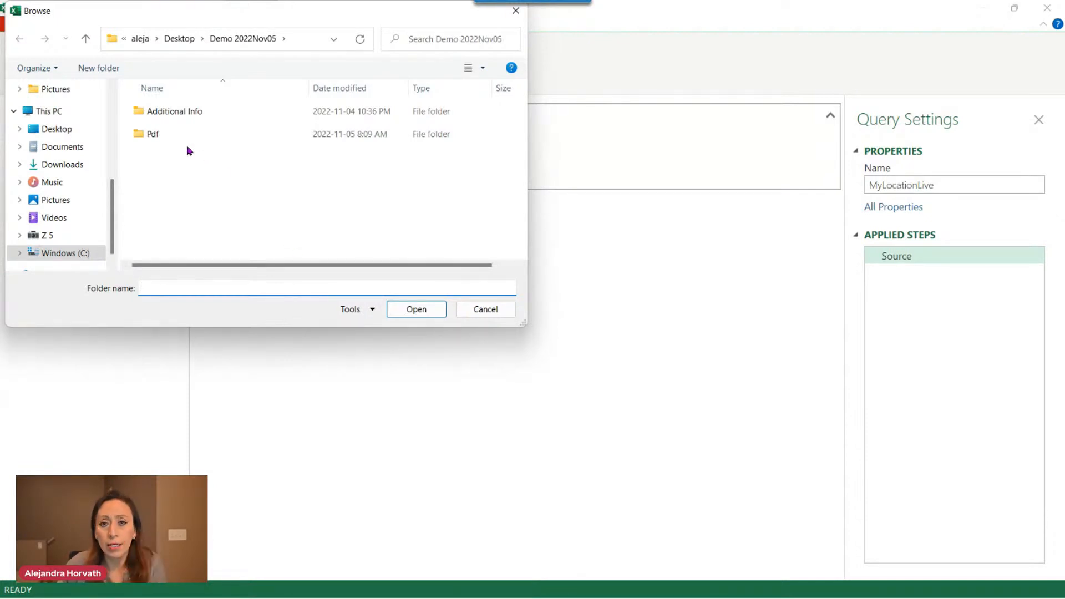
click(68, 133)
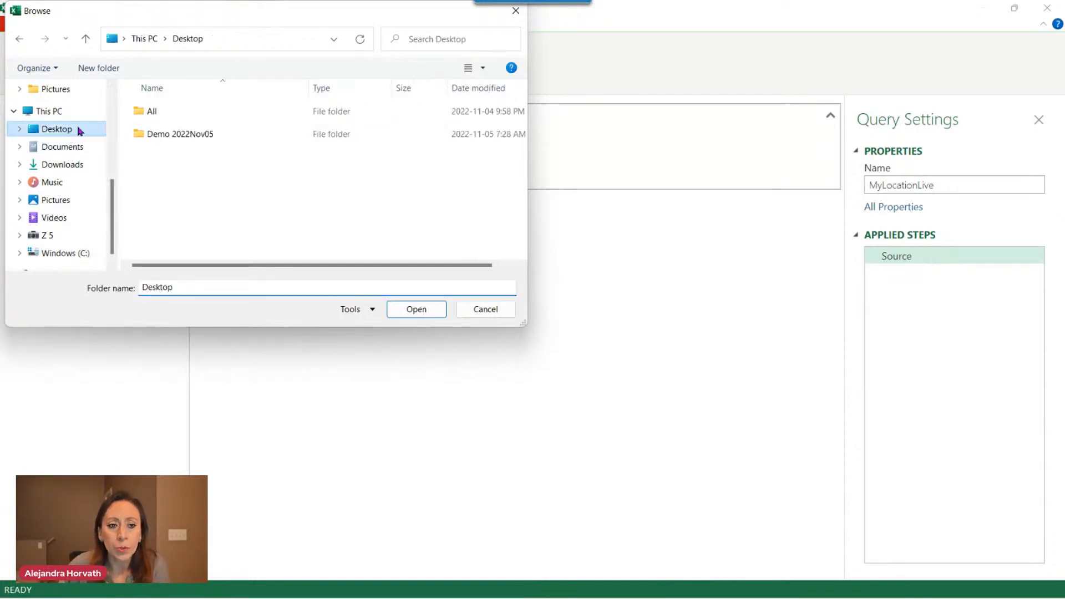
double_click(160, 135)
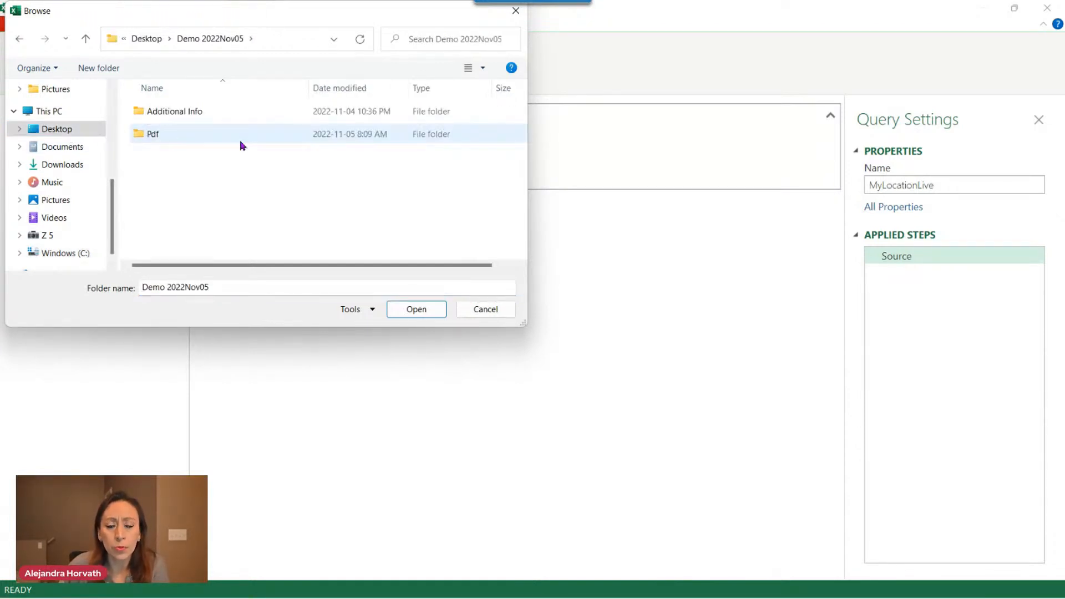
click(167, 139)
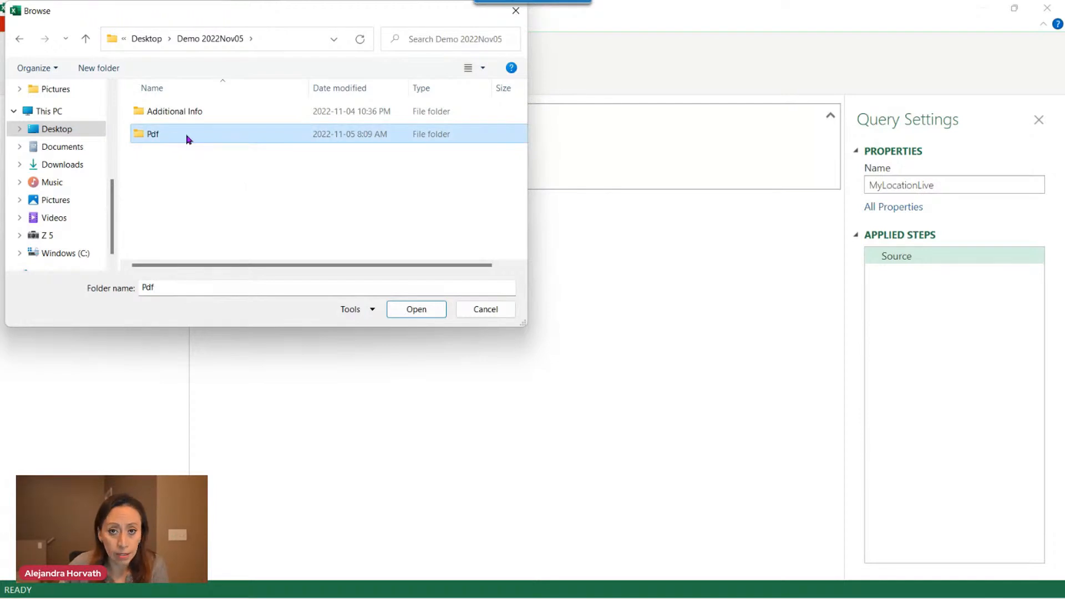
double_click(189, 139)
click(416, 309)
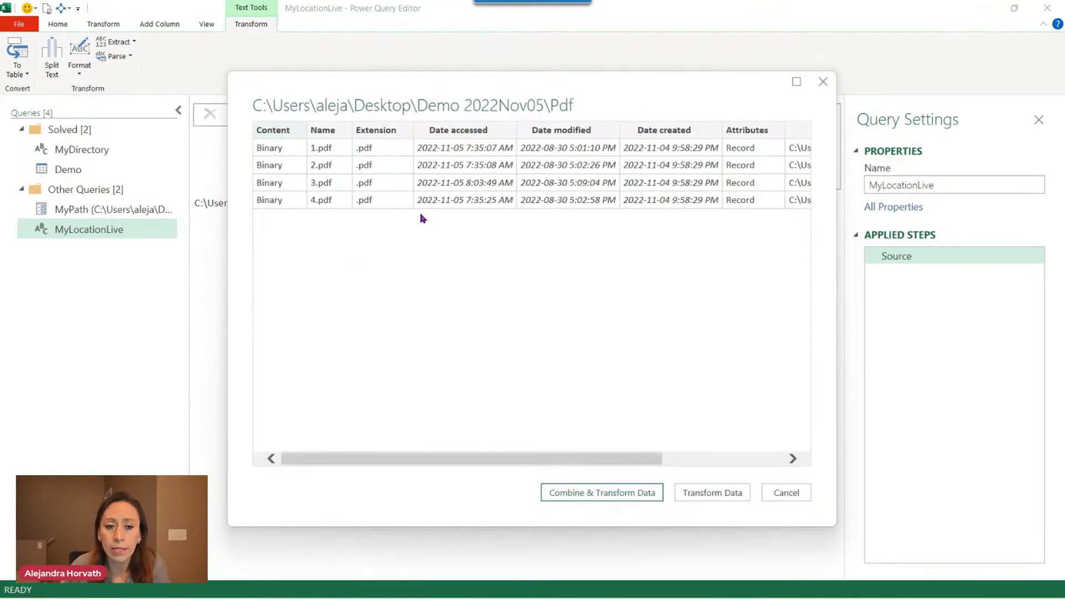
click(743, 495)
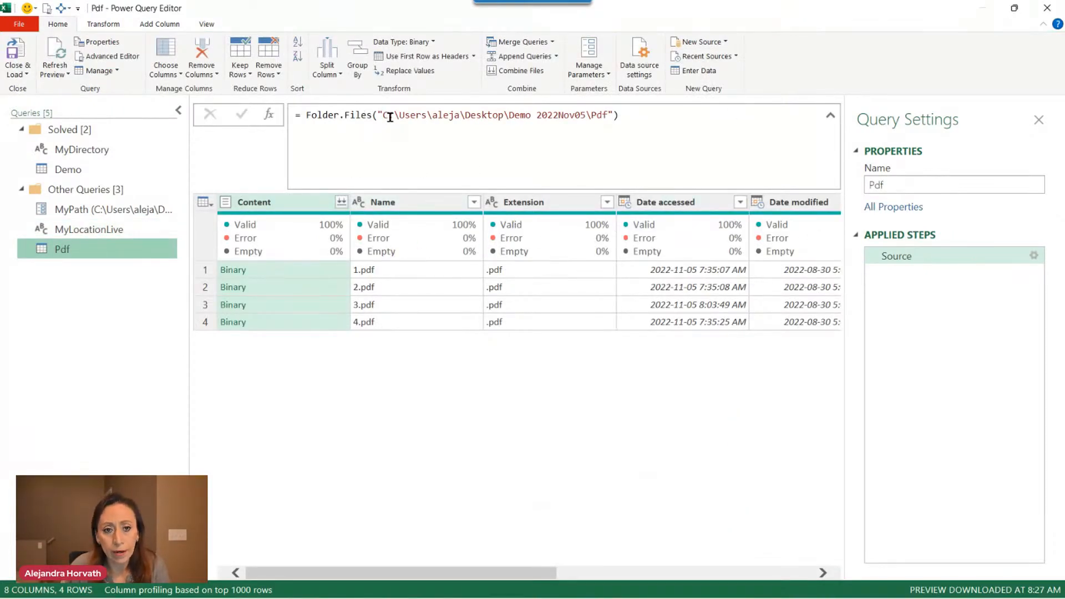
- Replace the hard-coded folder path in the Pdf query's Folder.Files source formula with the MyLocationLive query
drag(381, 114, 610, 114)
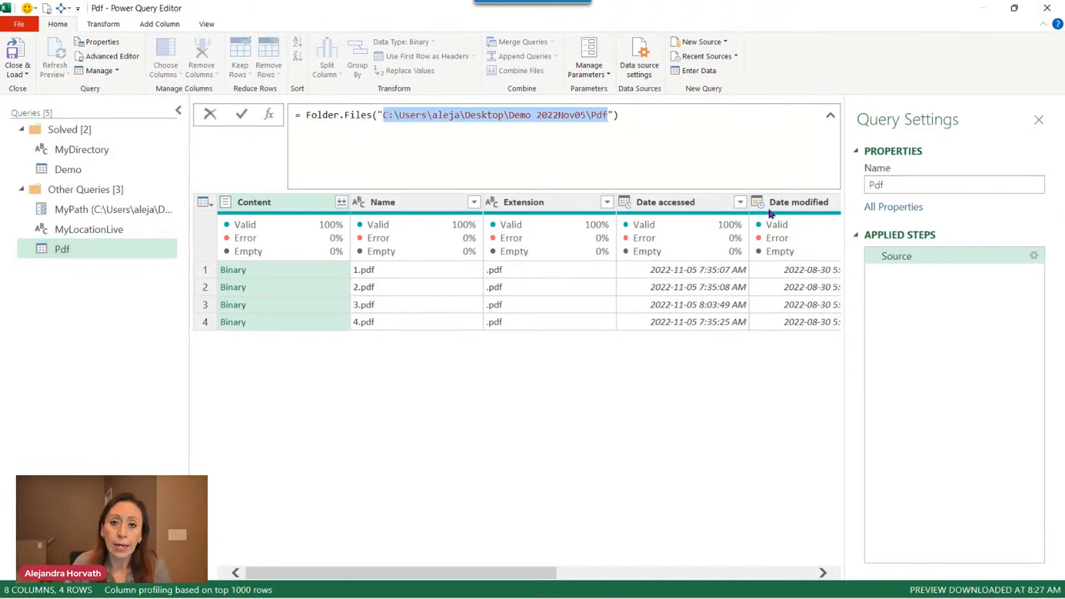
key(BackSpace)
key(BackSpace)
text(Mi)
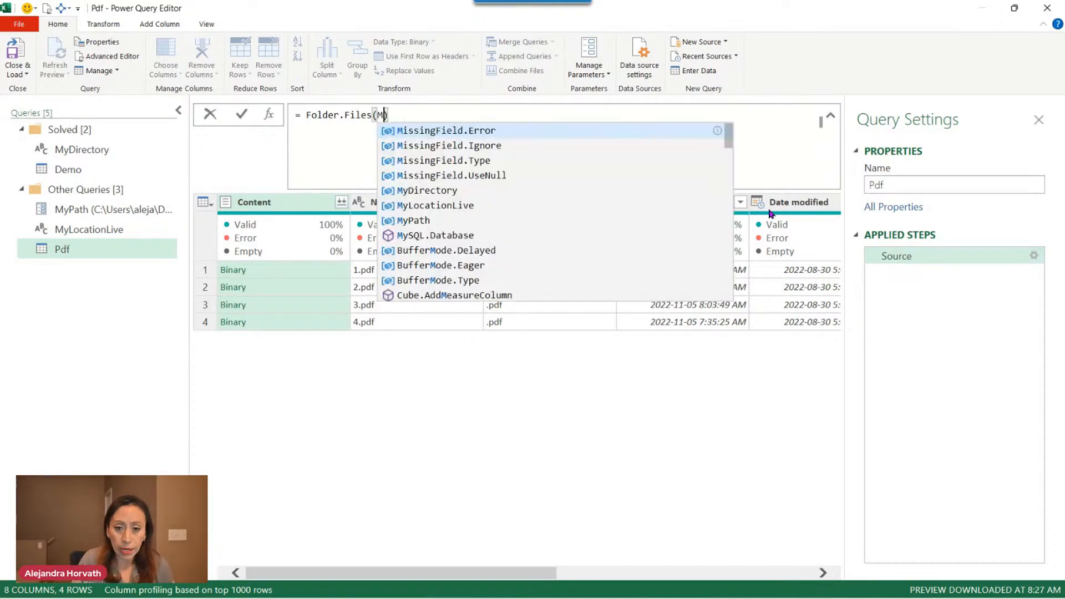
key(BackSpace)
key(BackSpace)
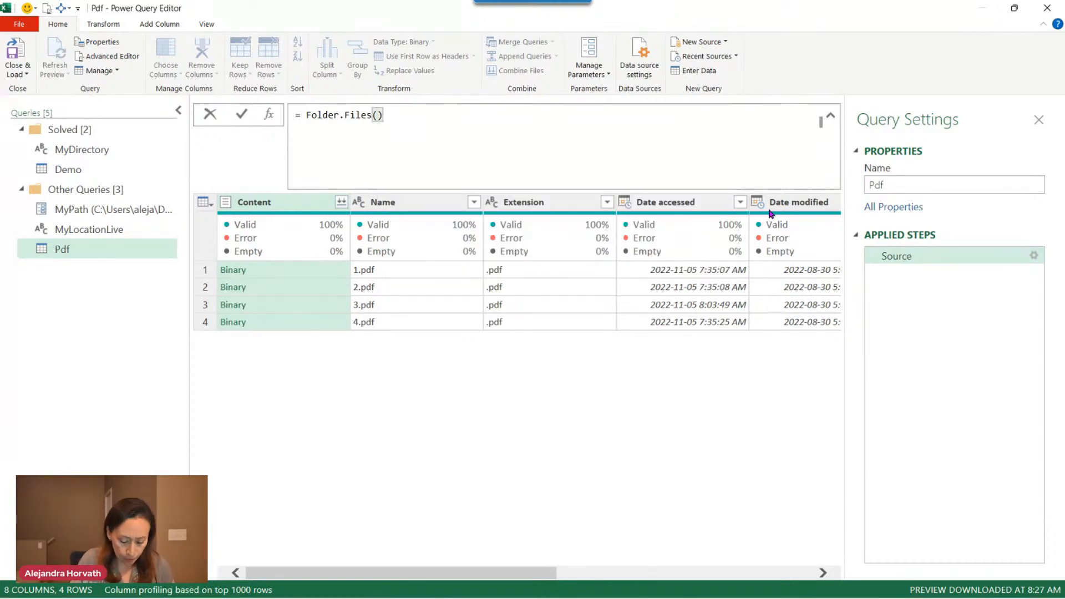
text(My)
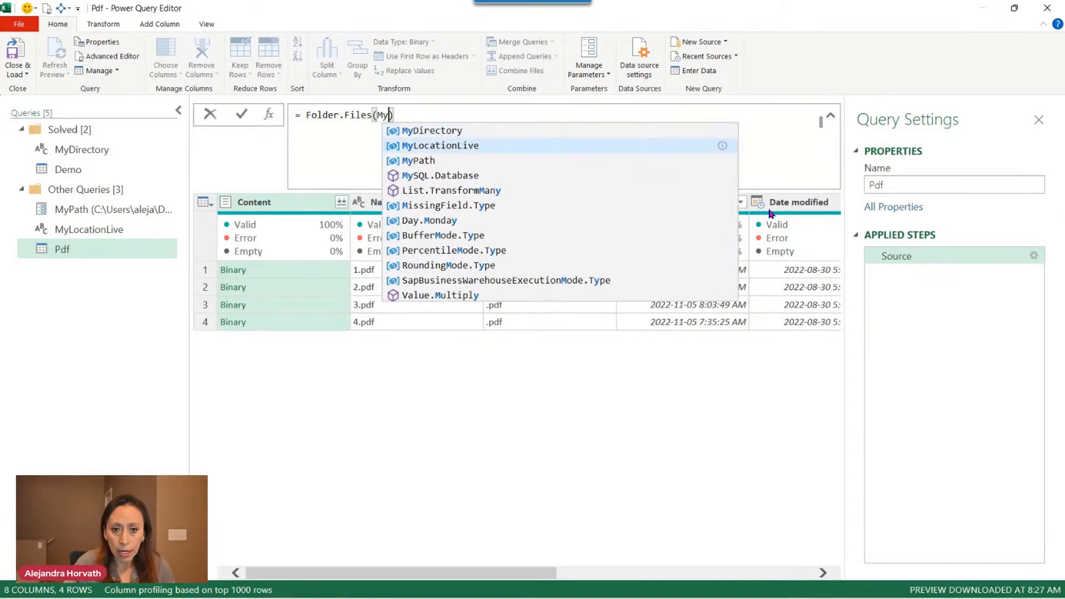
key(Tab)
key(Return)
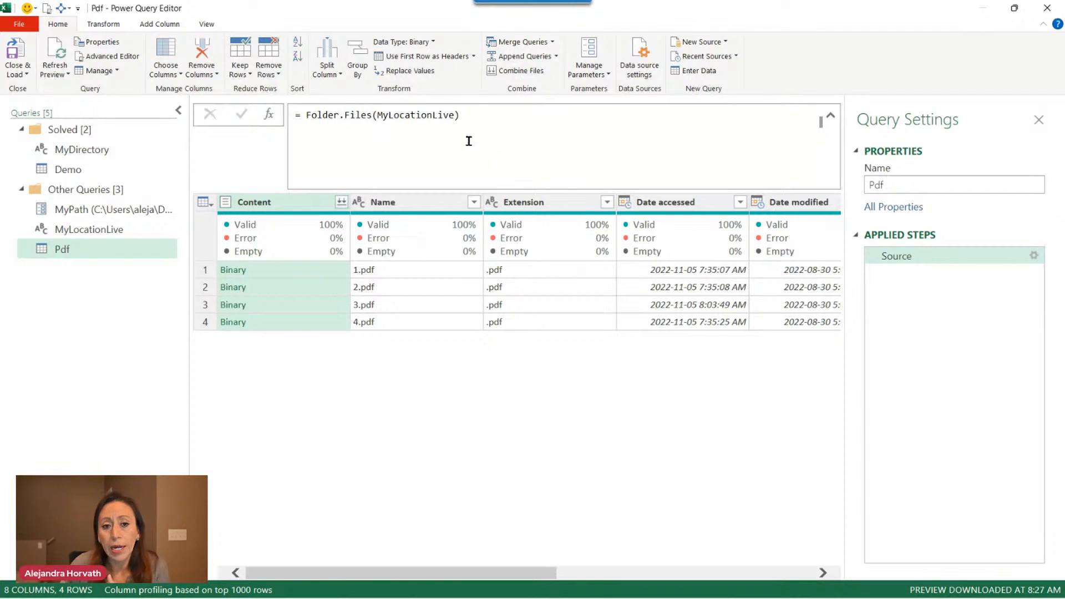
- Review the paths held by the MyLocationLive query and the MyPath parameter, and return to the Pdf query
click(434, 115)
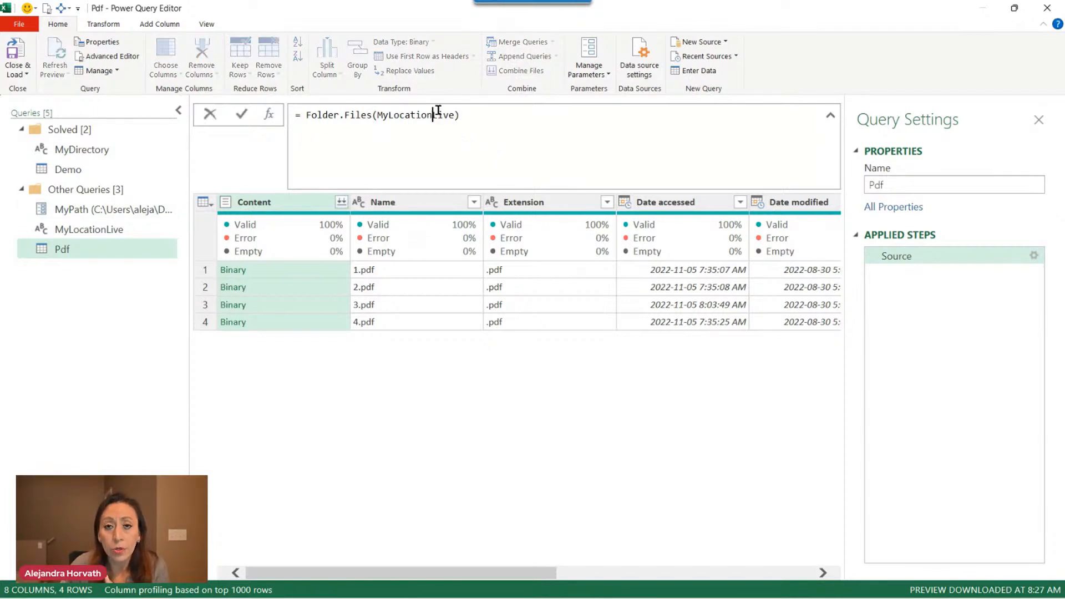
click(107, 229)
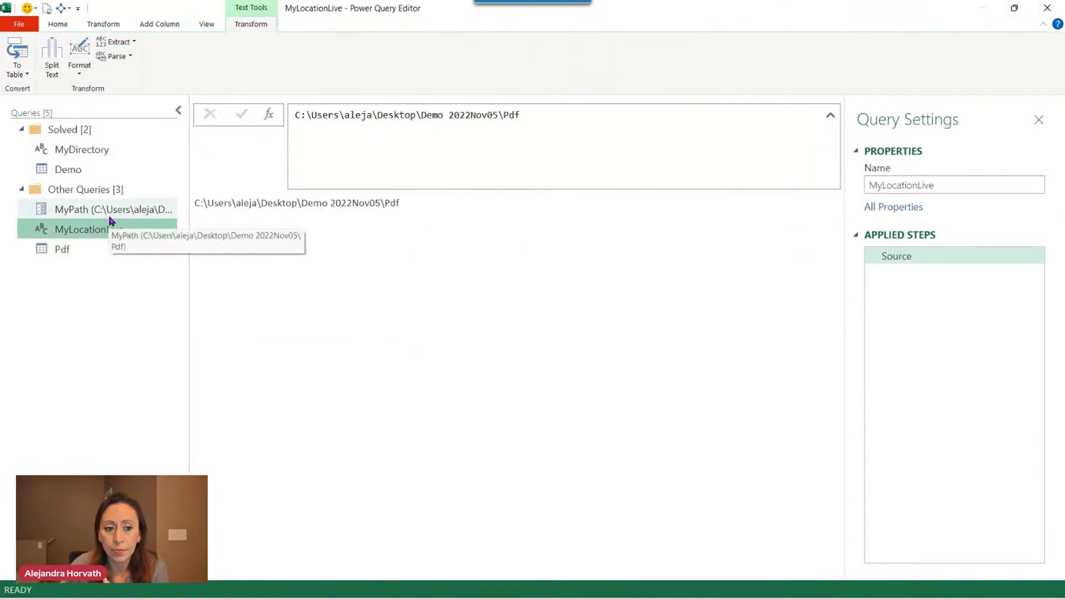
click(111, 213)
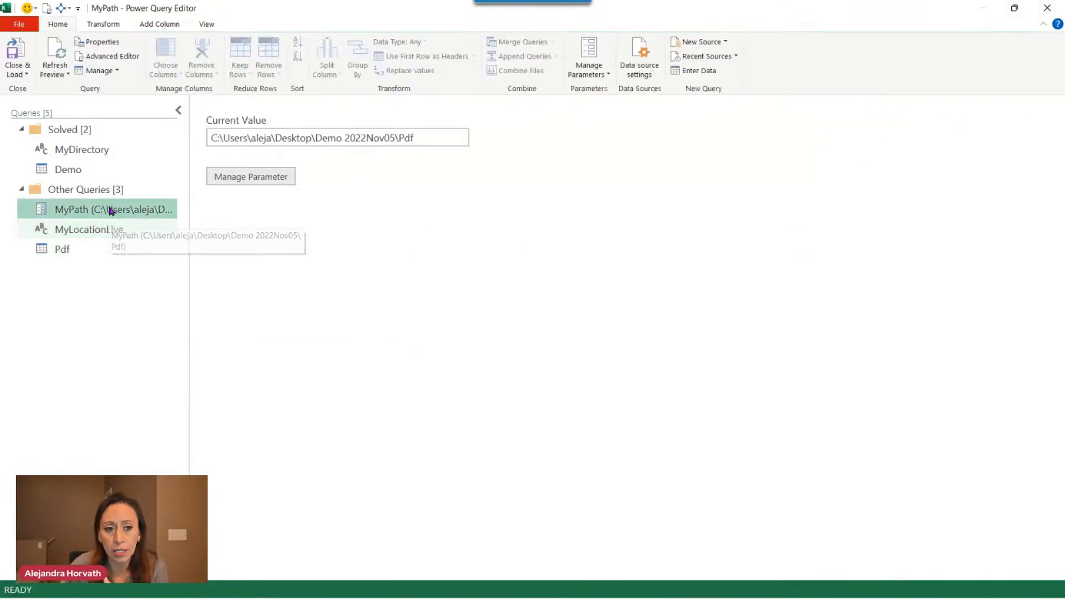
drag(463, 141, 169, 237)
click(120, 253)
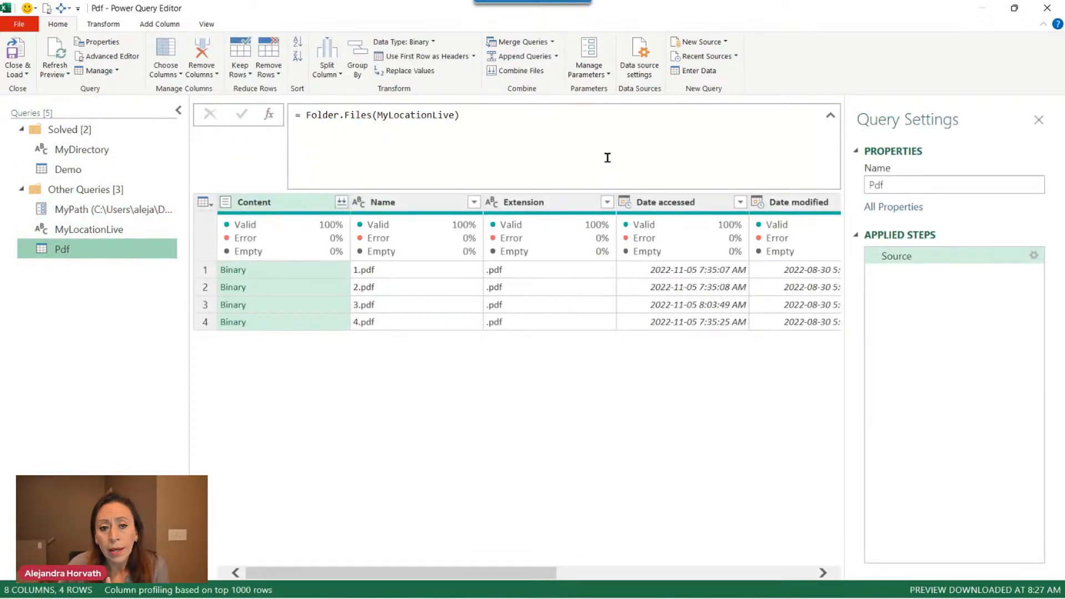
- Examine the Pdf query's file columns, from Content, Name and Extension across to Folder Path
click(319, 274)
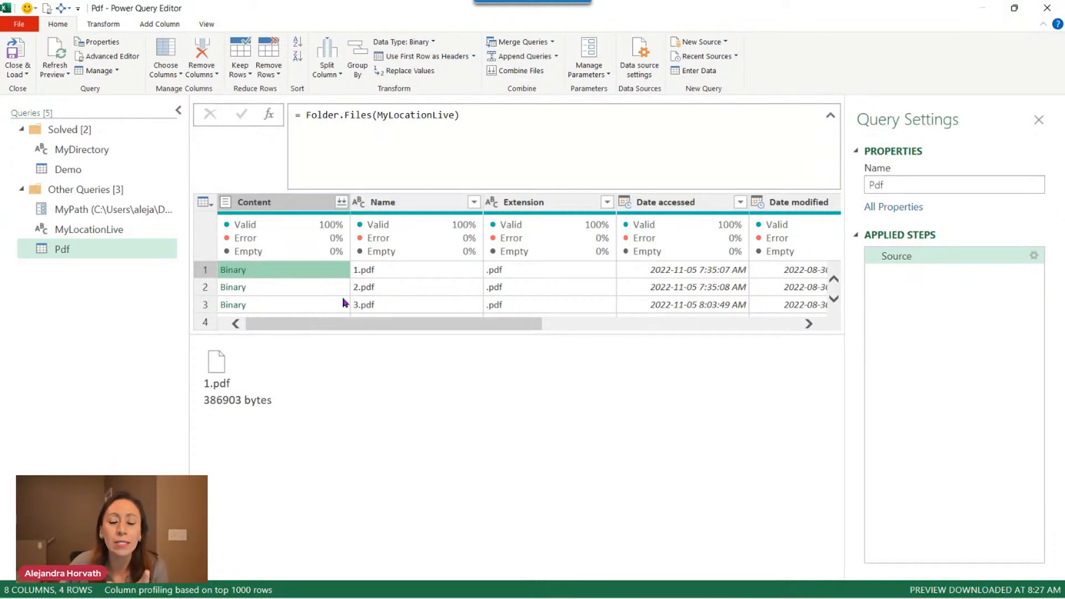
click(453, 275)
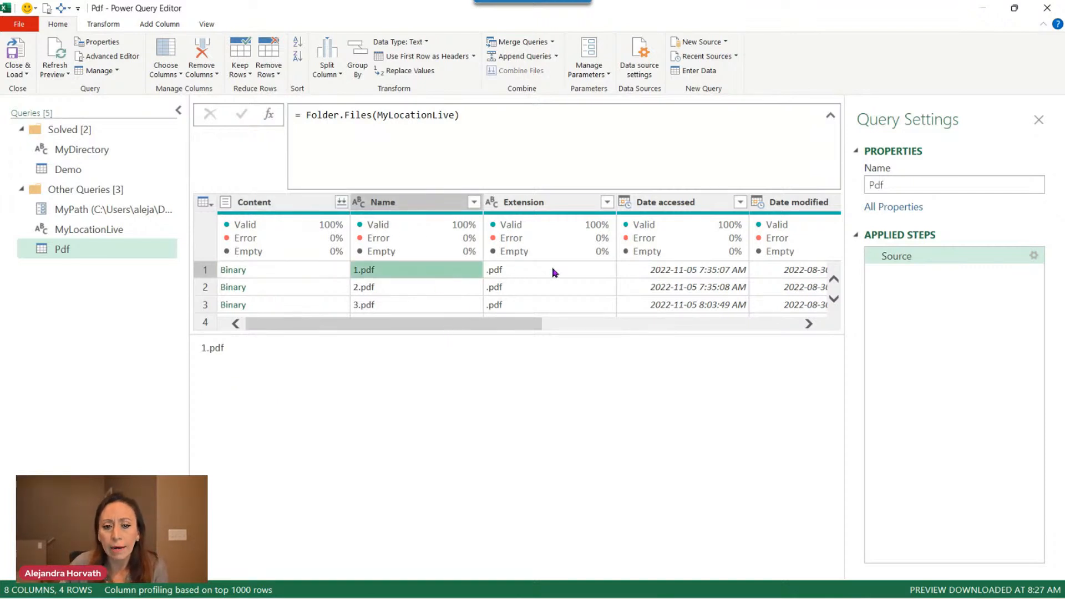
click(571, 273)
drag(521, 328, 799, 323)
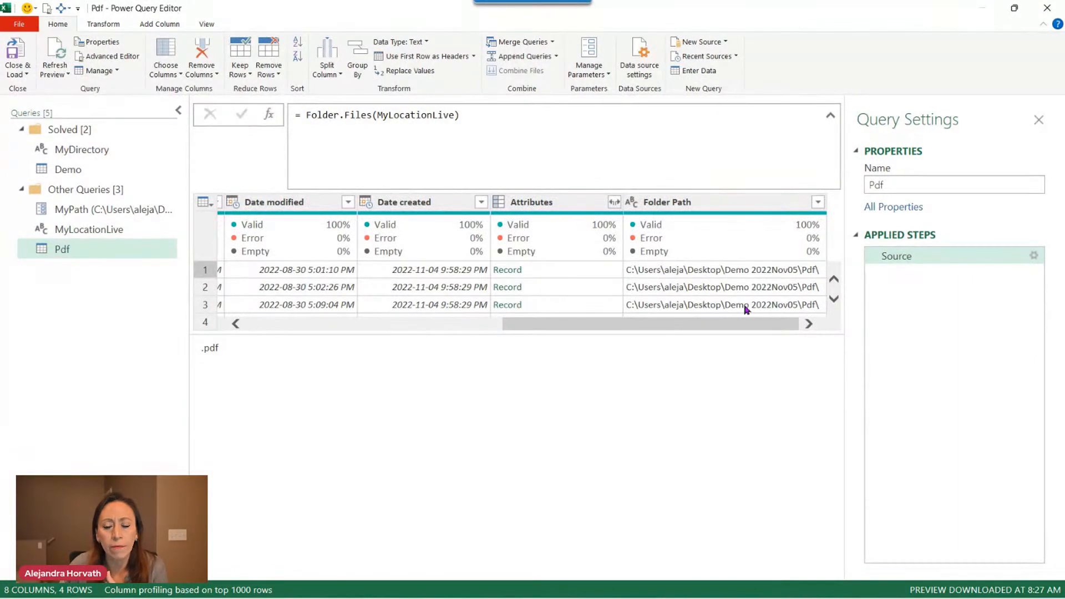
drag(732, 332, 421, 333)
click(308, 203)
click(390, 204)
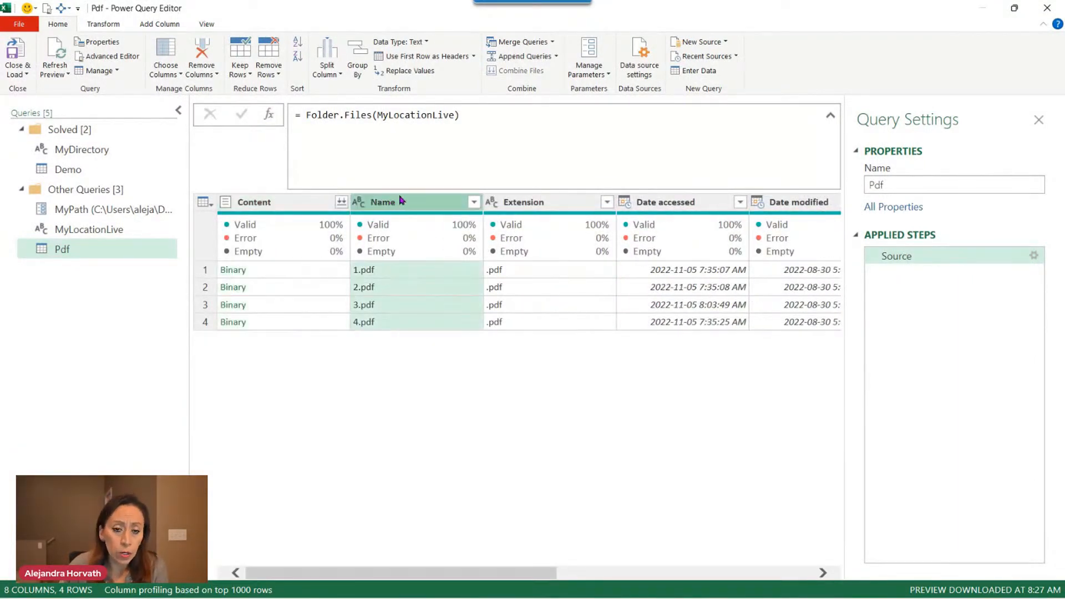
click(301, 204)
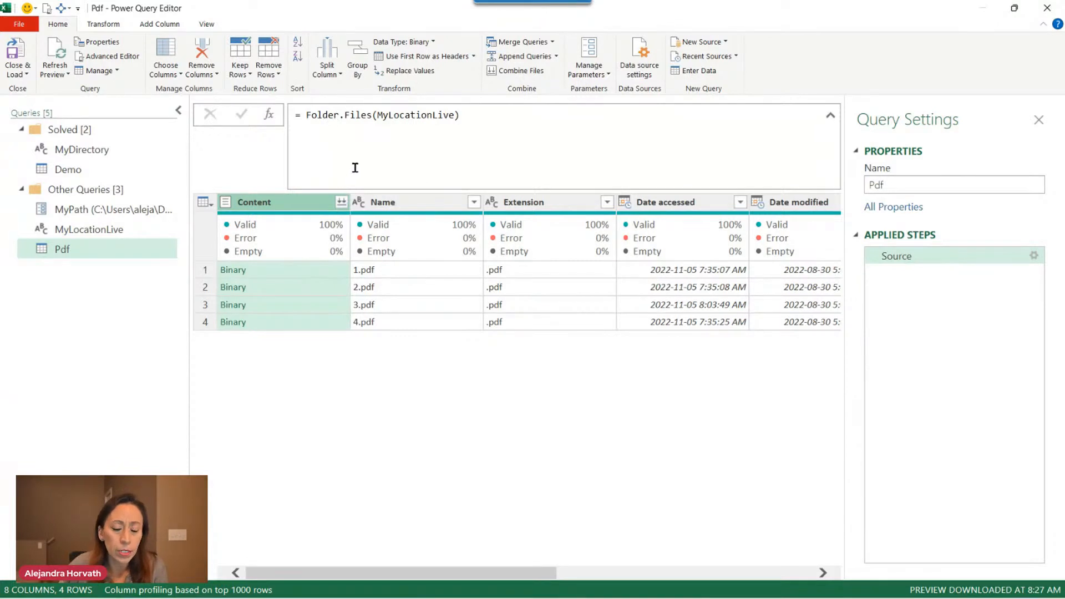
- Transform the Extension column's text to uppercase in the Pdf query
click(529, 202)
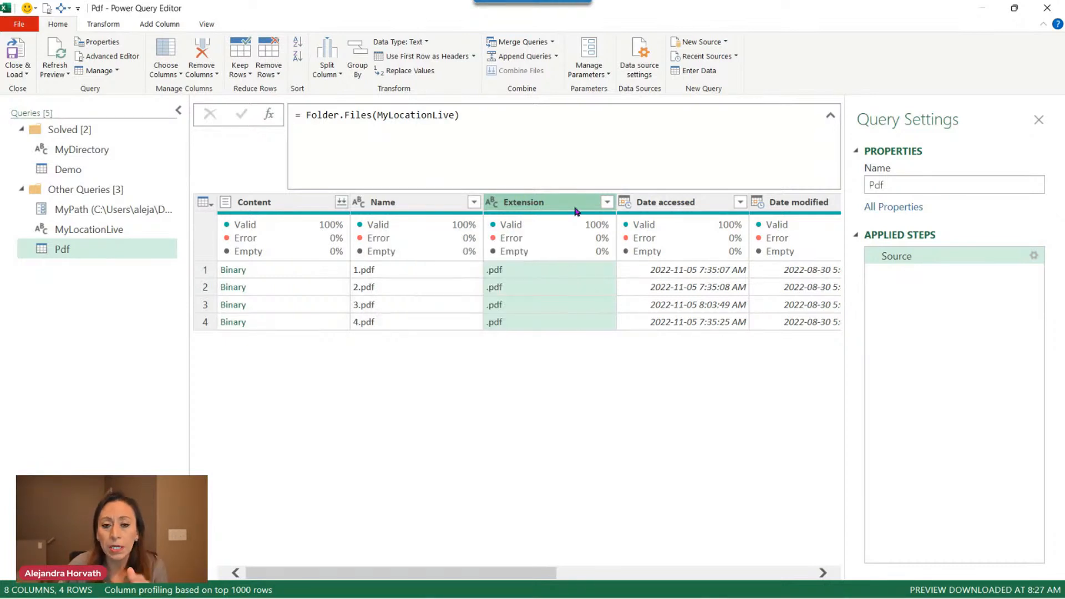
mouse_move(628, 253)
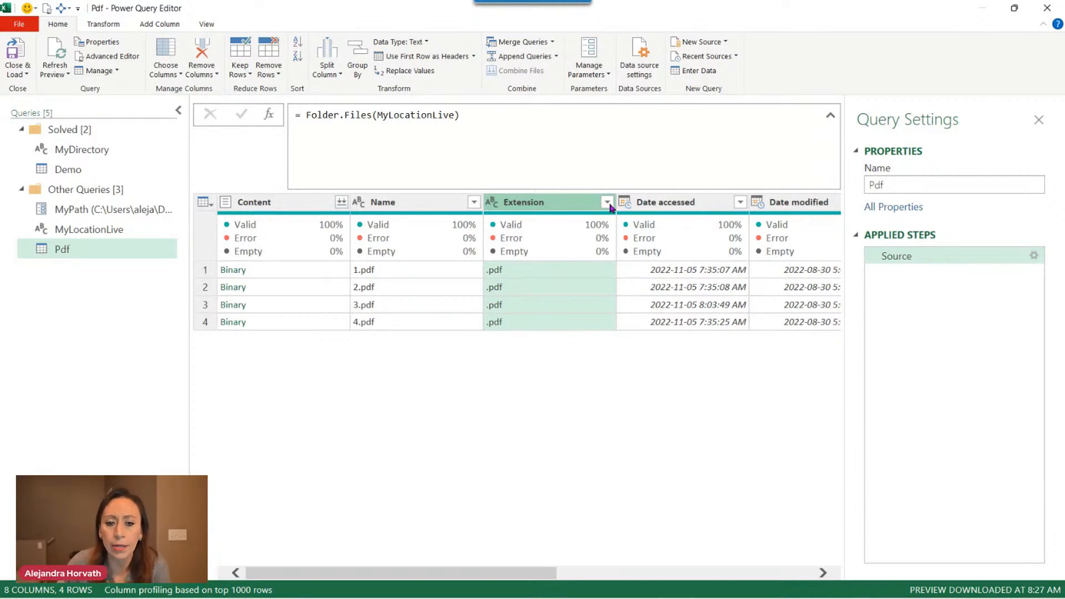
right_click(571, 202)
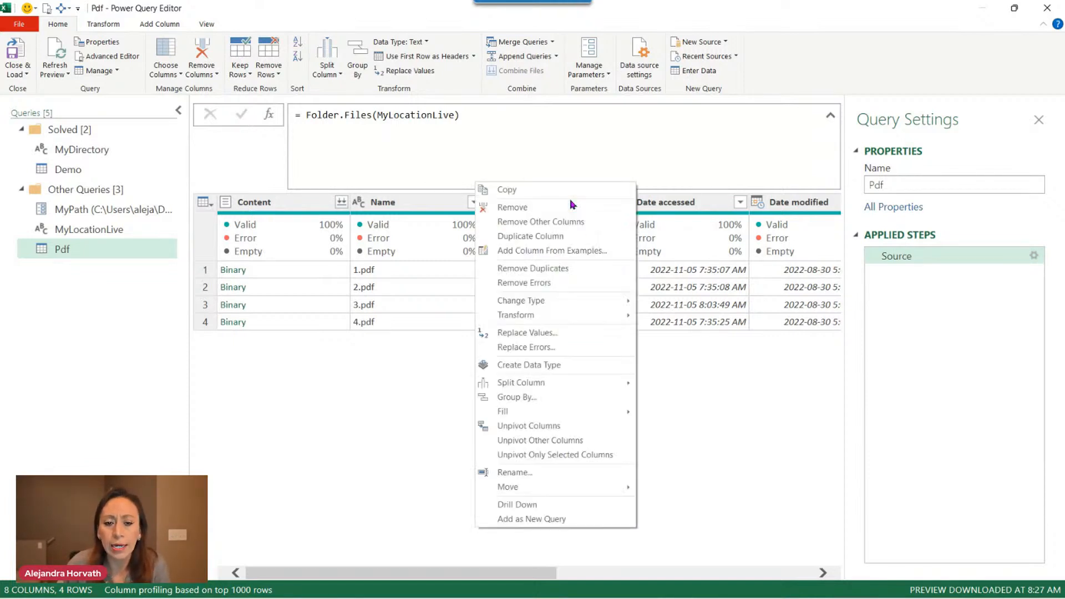
mouse_move(550, 322)
click(647, 329)
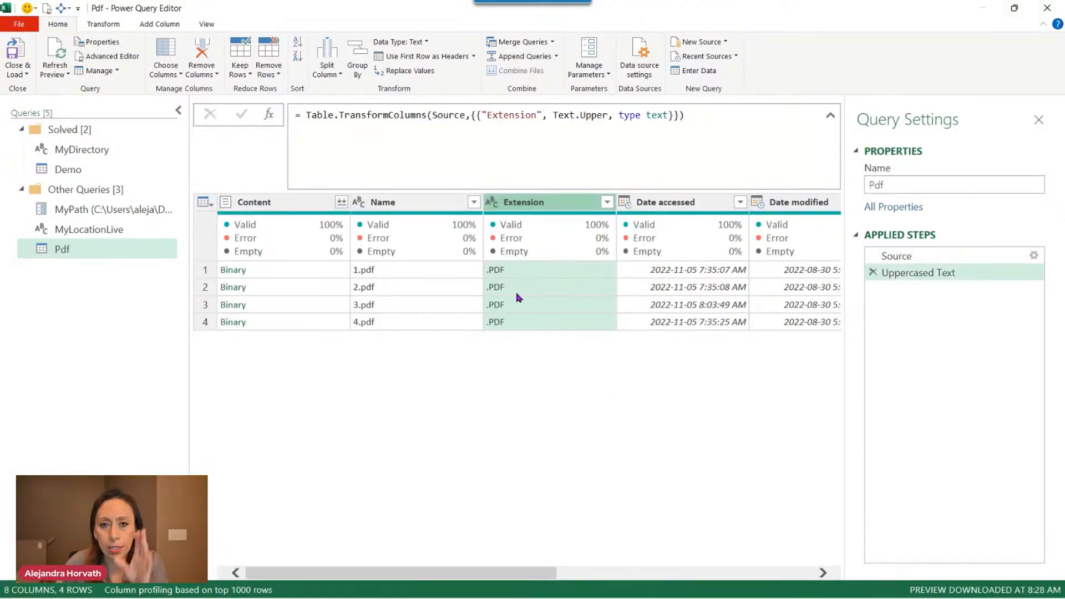
- Filter the Pdf query's rows to those whose Extension equals .PDF and check the value in the filter formula
right_click(541, 270)
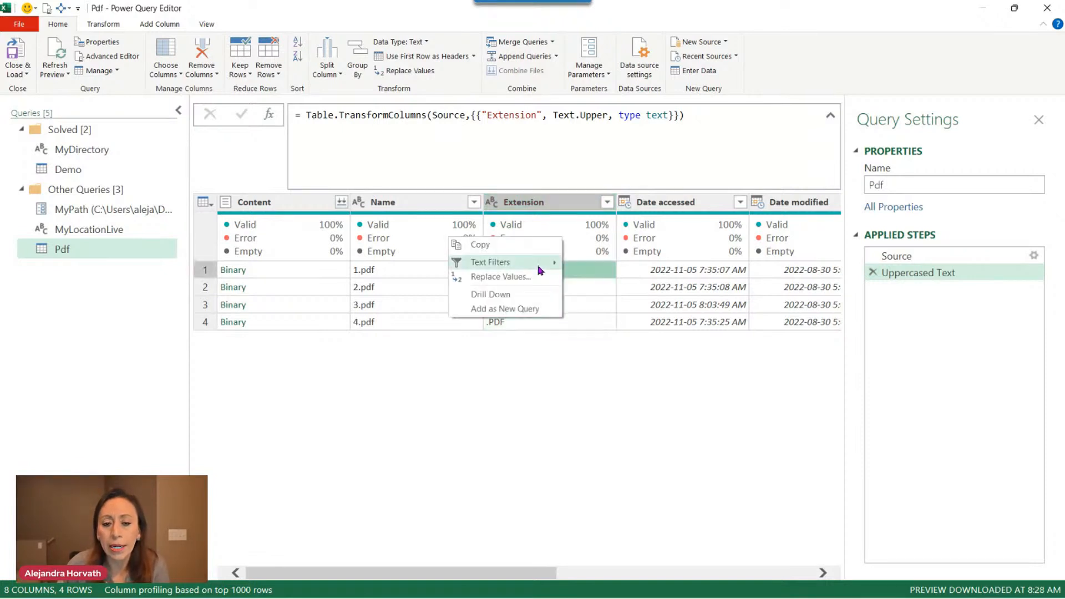
mouse_move(529, 270)
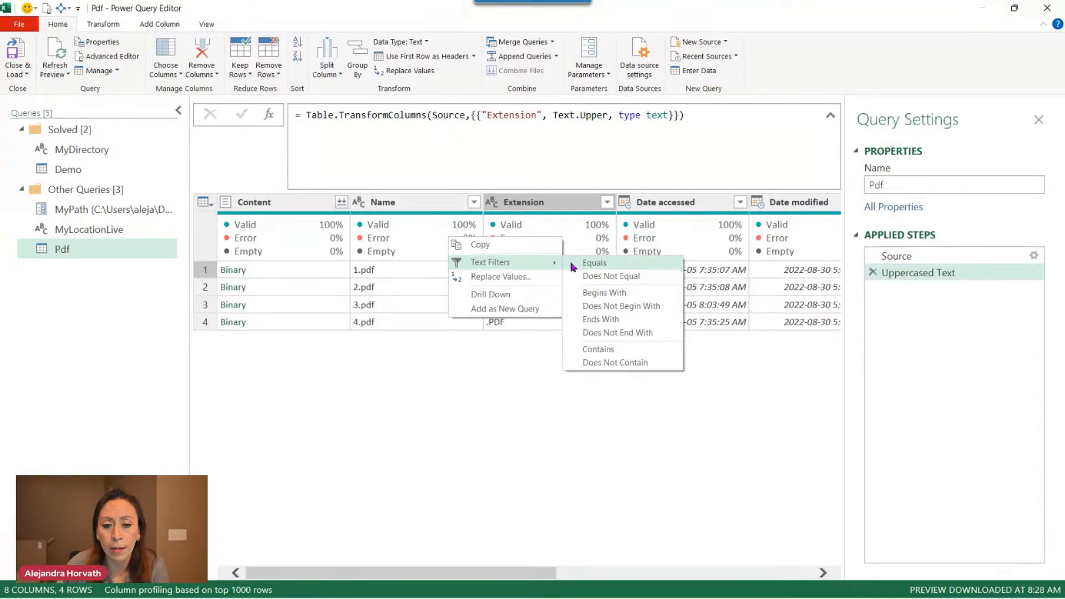
click(594, 267)
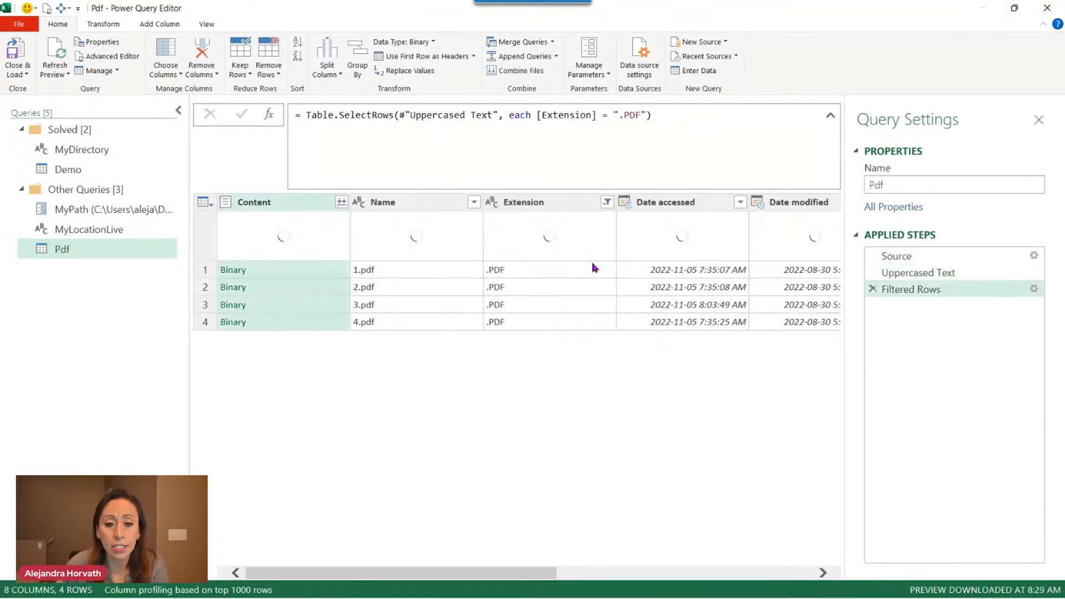
drag(613, 116, 654, 116)
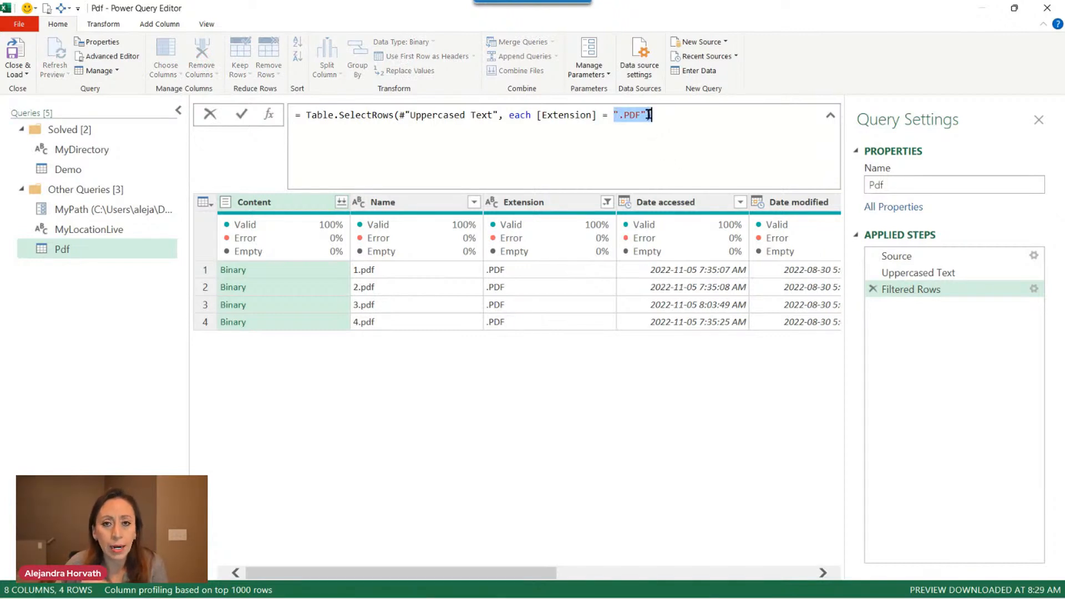
- Rename the Uppercased Text applied step as Uppercased
click(921, 274)
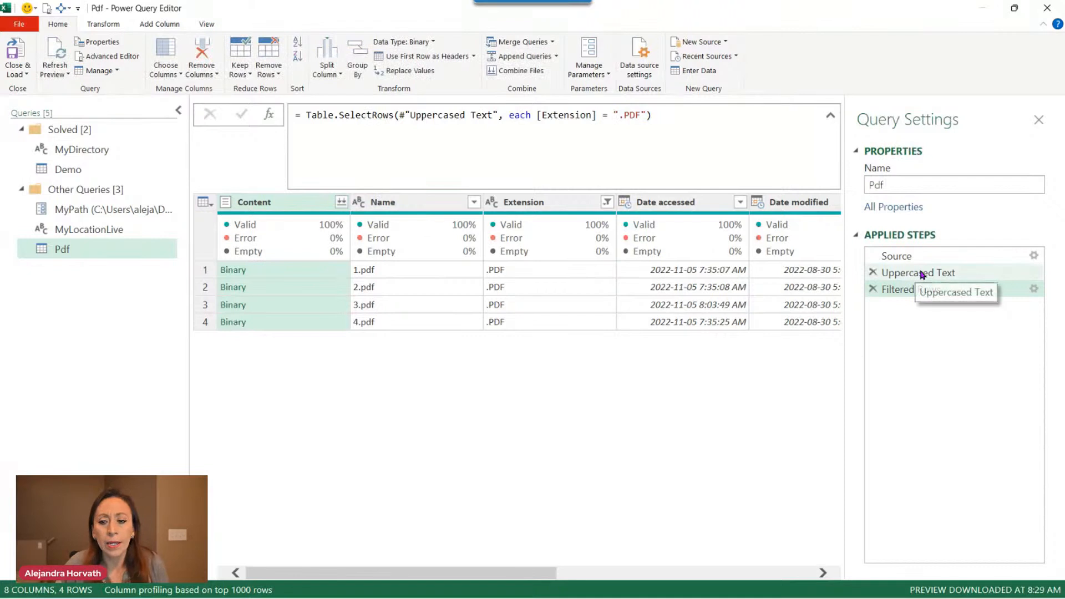
click(932, 274)
click(937, 274)
key(End)
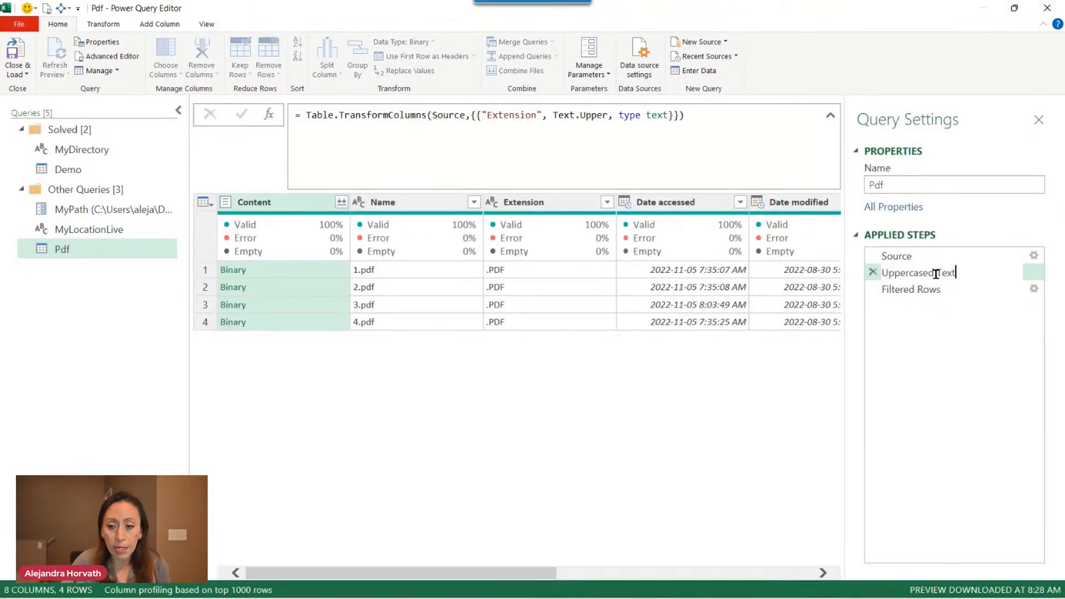
key(BackSpace)
key(BackSpace)
key(BackSpace)
key(BackSpace)
key(BackSpace)
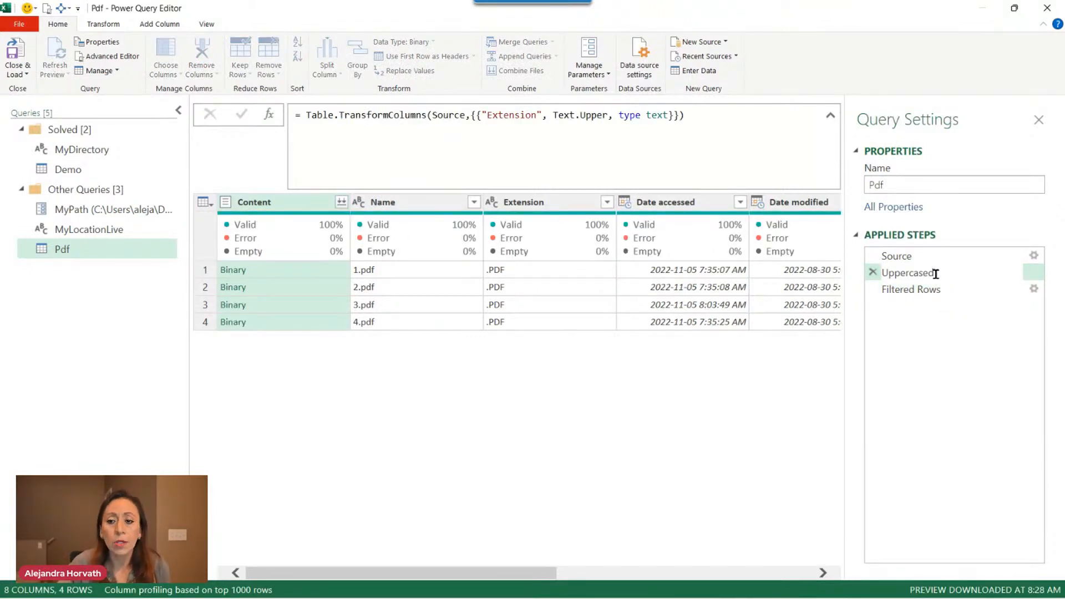
key(Return)
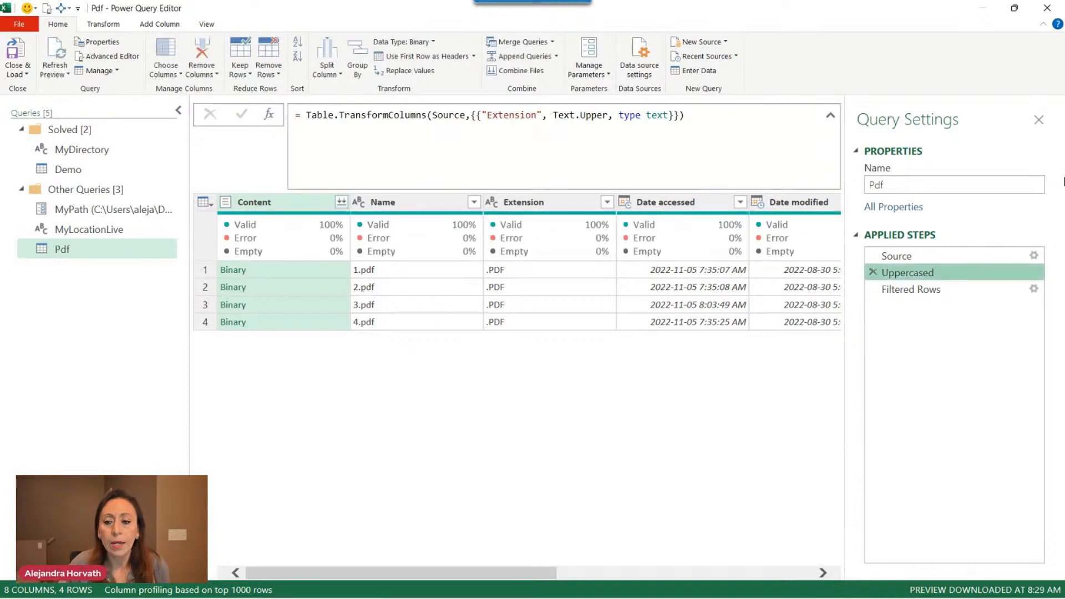
- Rename the Filtered Rows applied step of the Pdf query as FilteredPDF
double_click(957, 289)
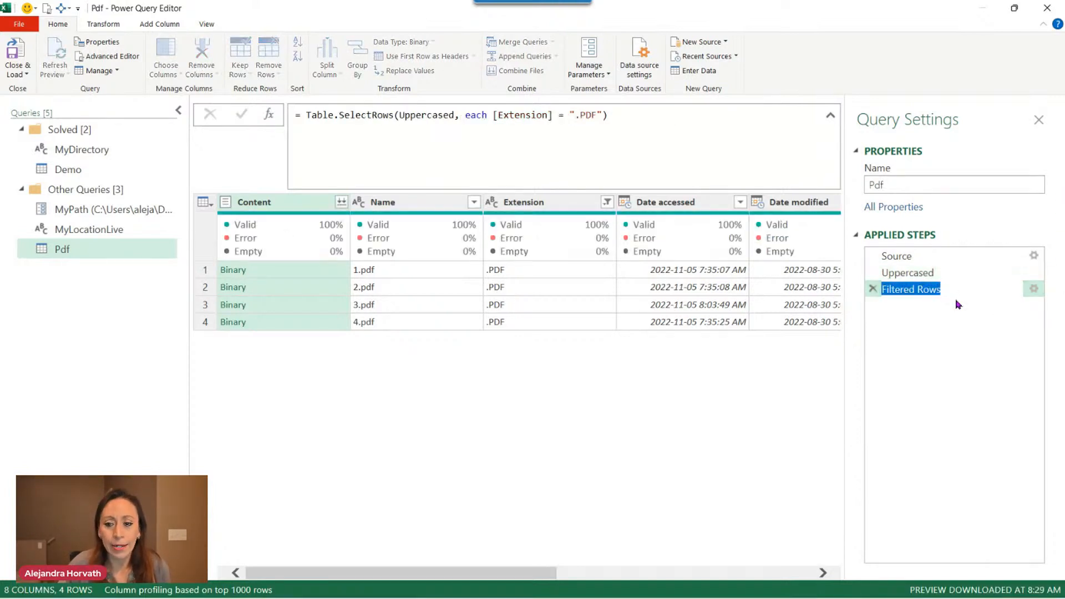
key(End)
key(BackSpace)
key(BackSpace)
key(BackSpace)
key(BackSpace)
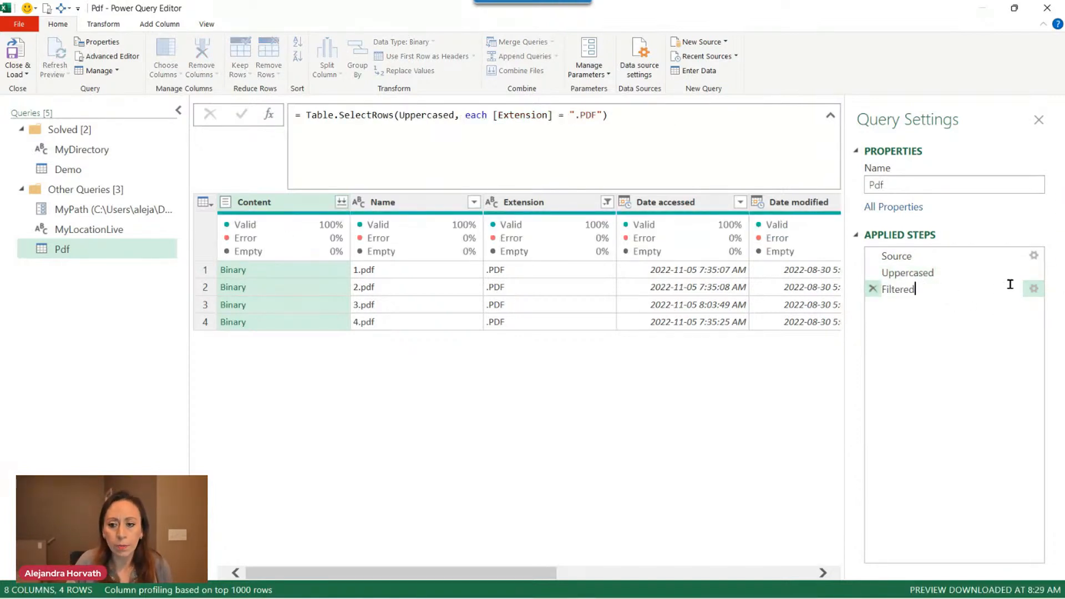
text(PDF)
key(Return)
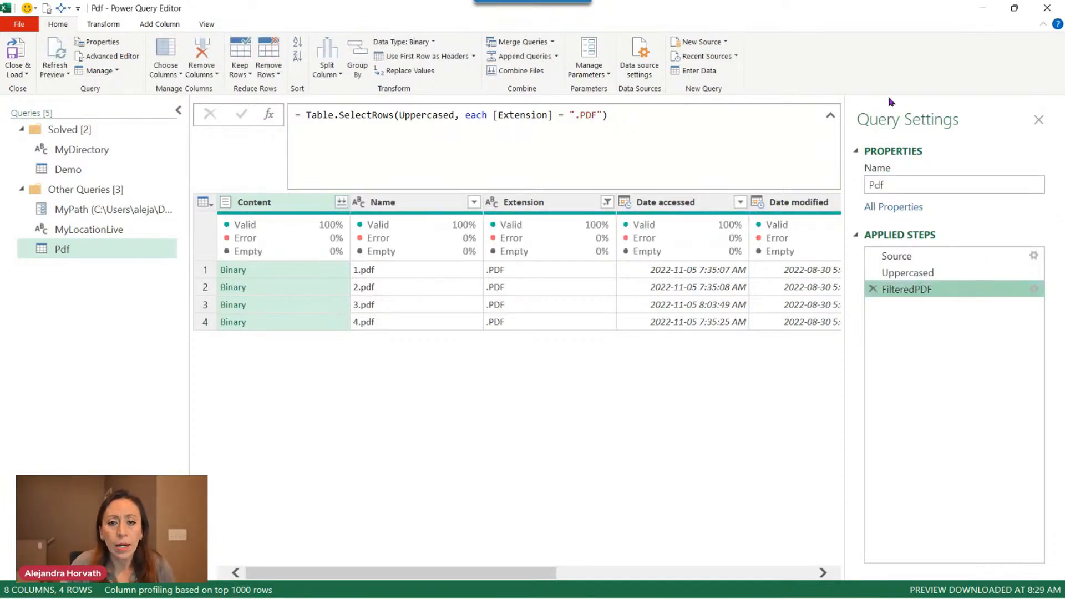
- Filter the Pdf query to rows whose Name does not begin with ~ and check that condition in the formula
click(443, 204)
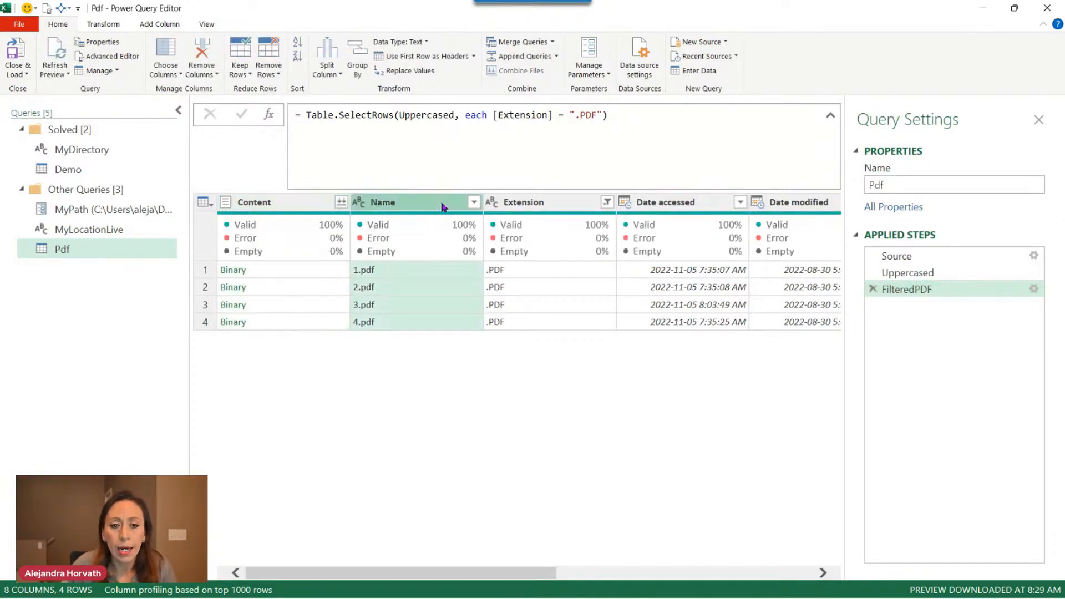
click(475, 203)
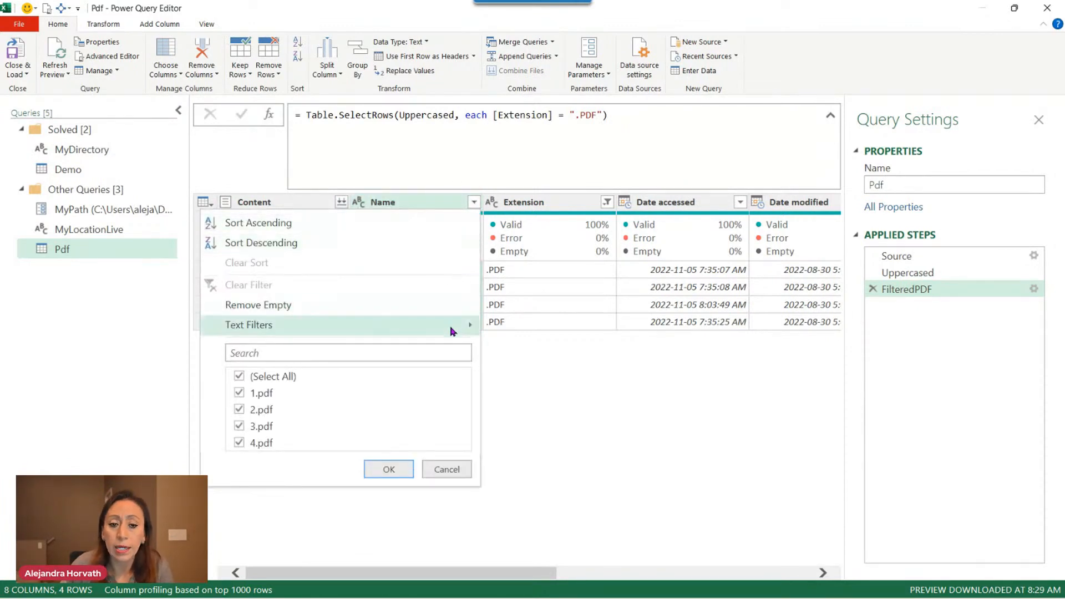
mouse_move(464, 325)
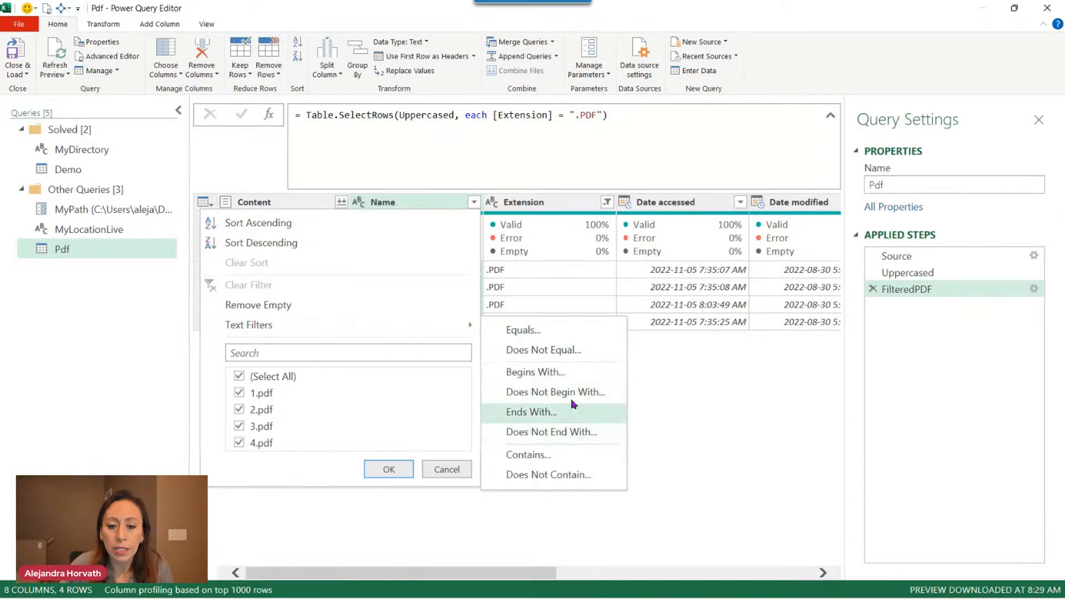
key(Escape)
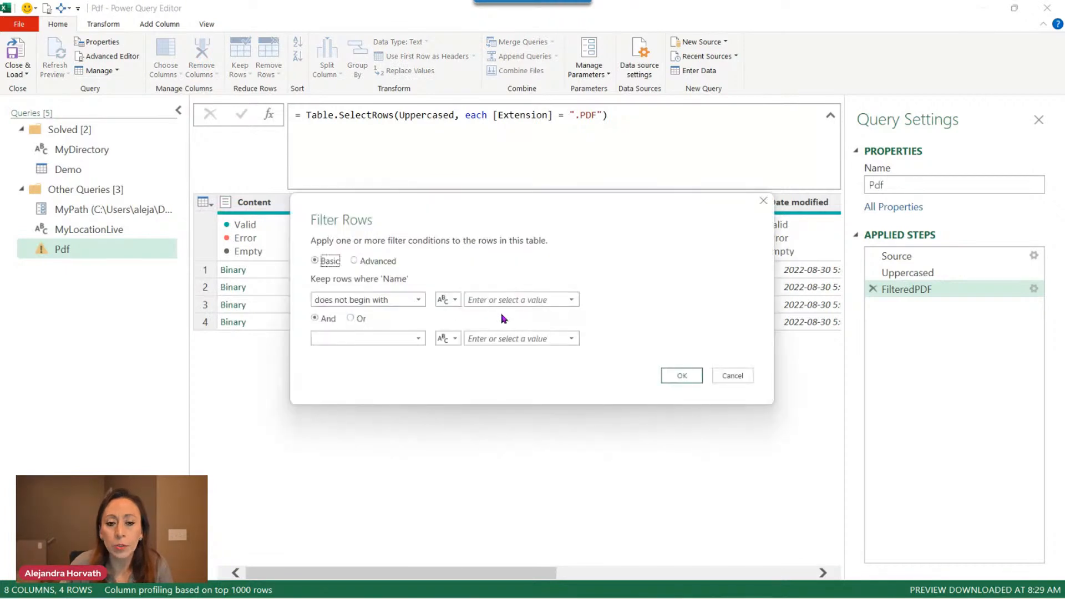
click(514, 303)
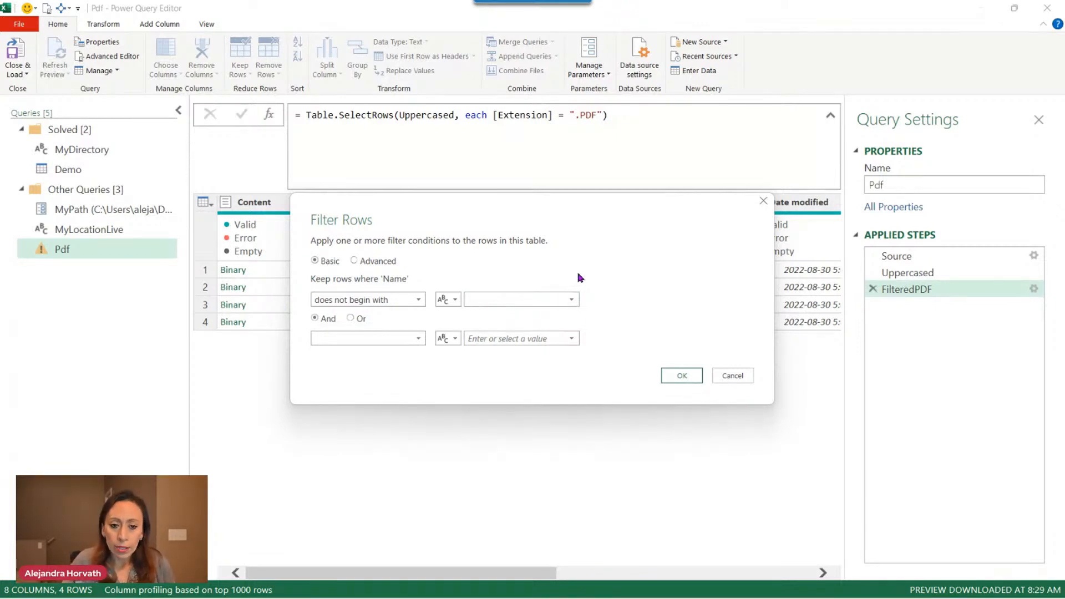
text(~)
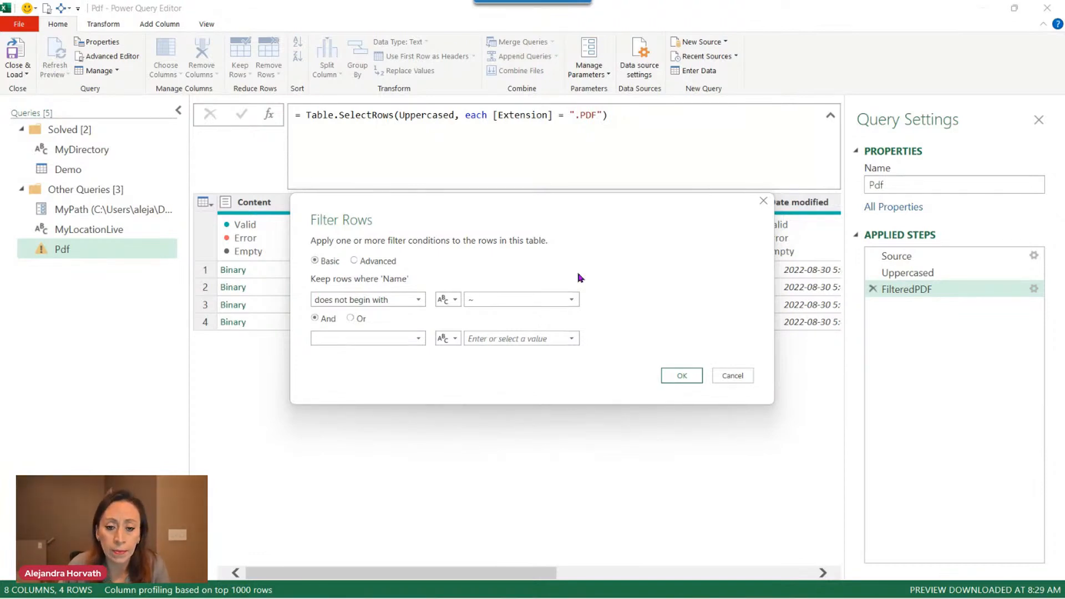
click(698, 375)
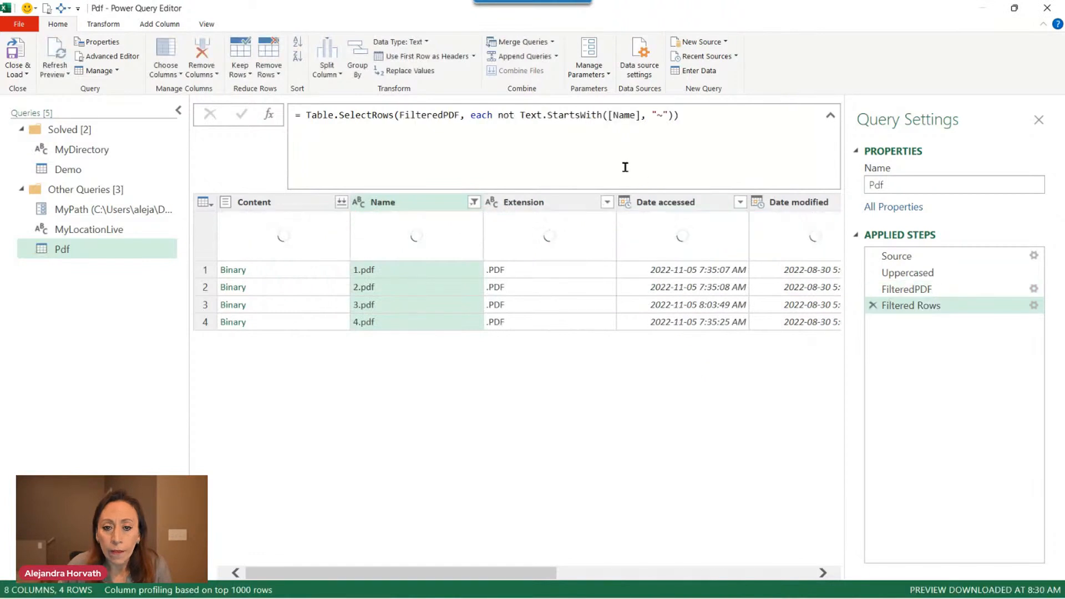
drag(647, 117, 668, 115)
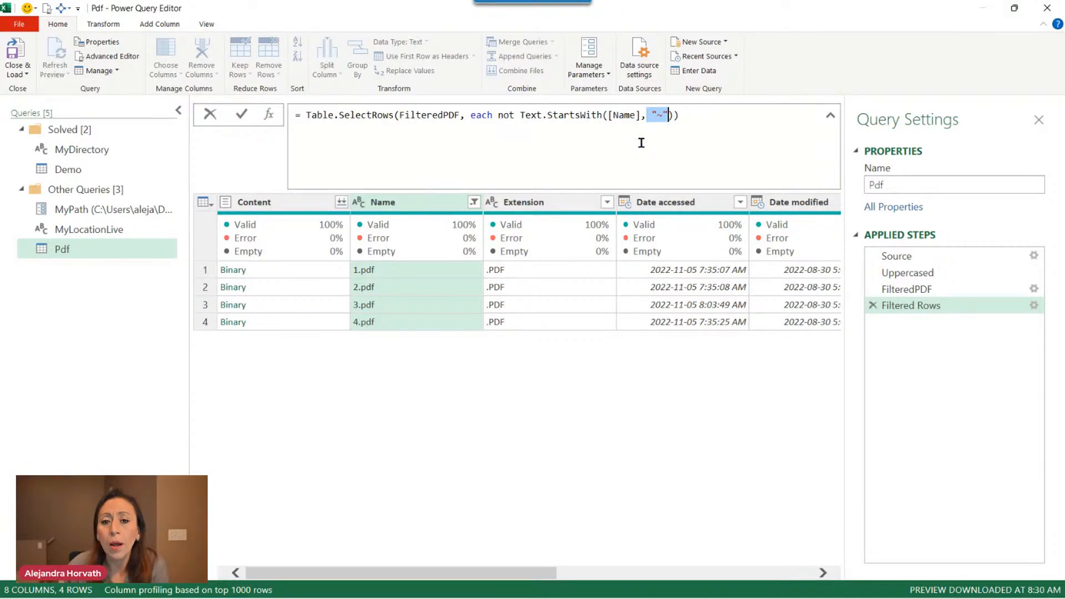
drag(653, 114, 670, 115)
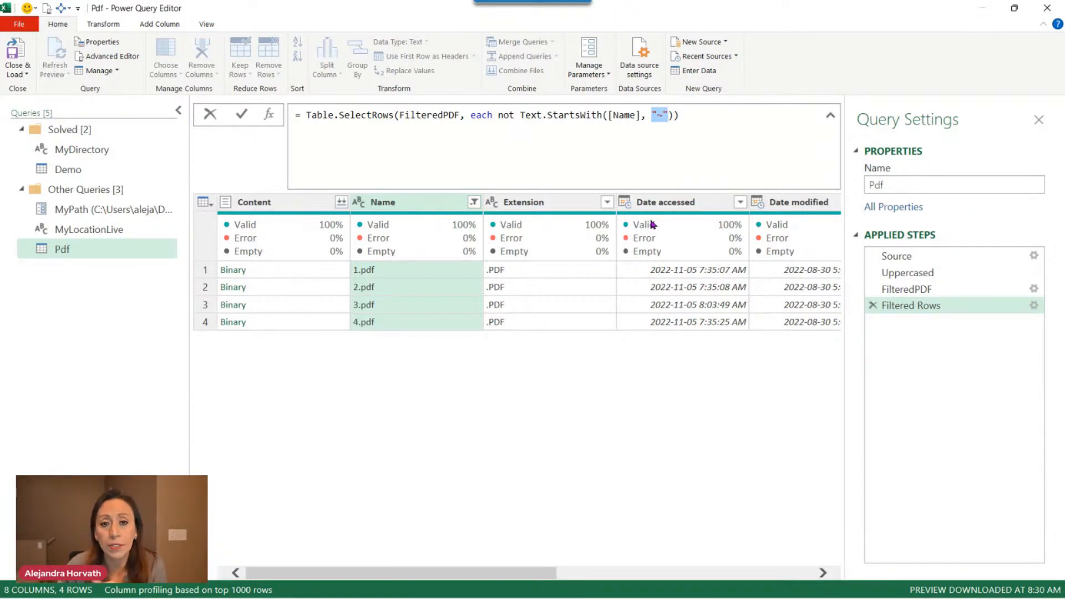
click(453, 213)
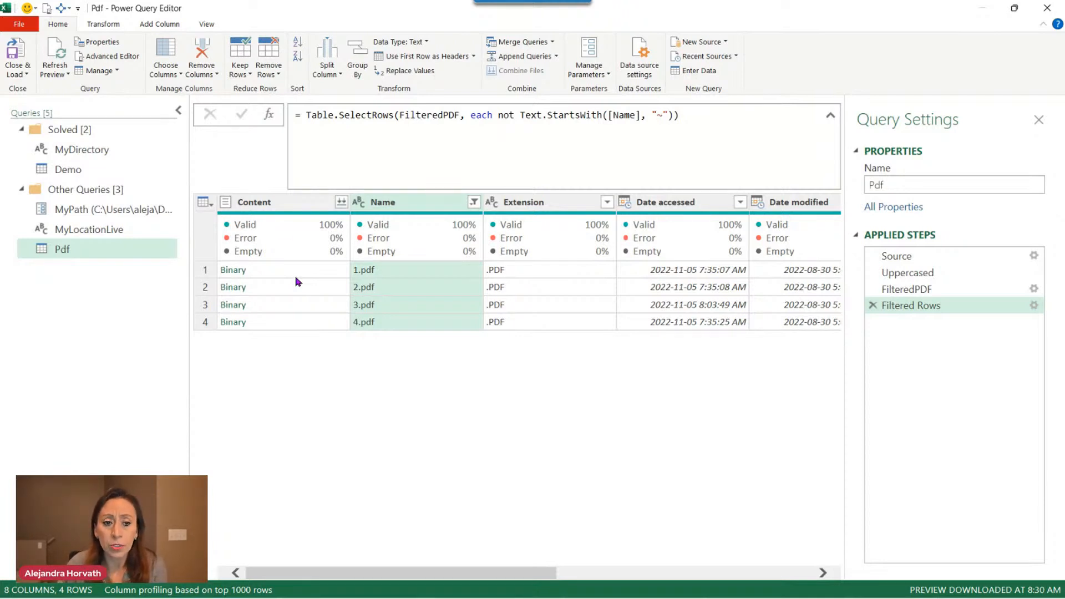
click(304, 205)
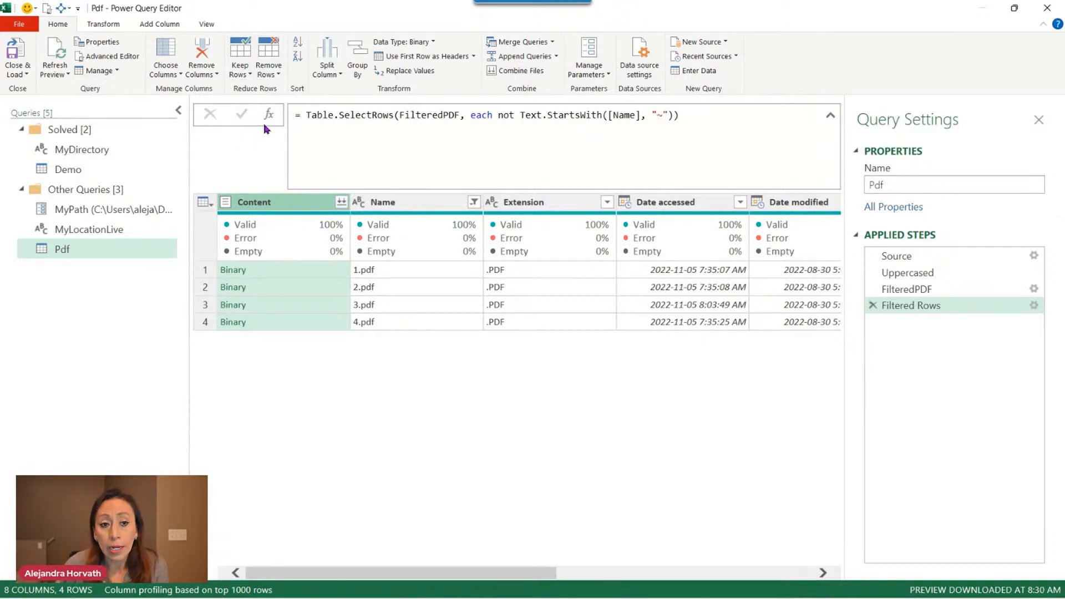
- Rename the new Filtered Rows applied step, which excludes names starting with ~, as FilteredOpen
click(902, 305)
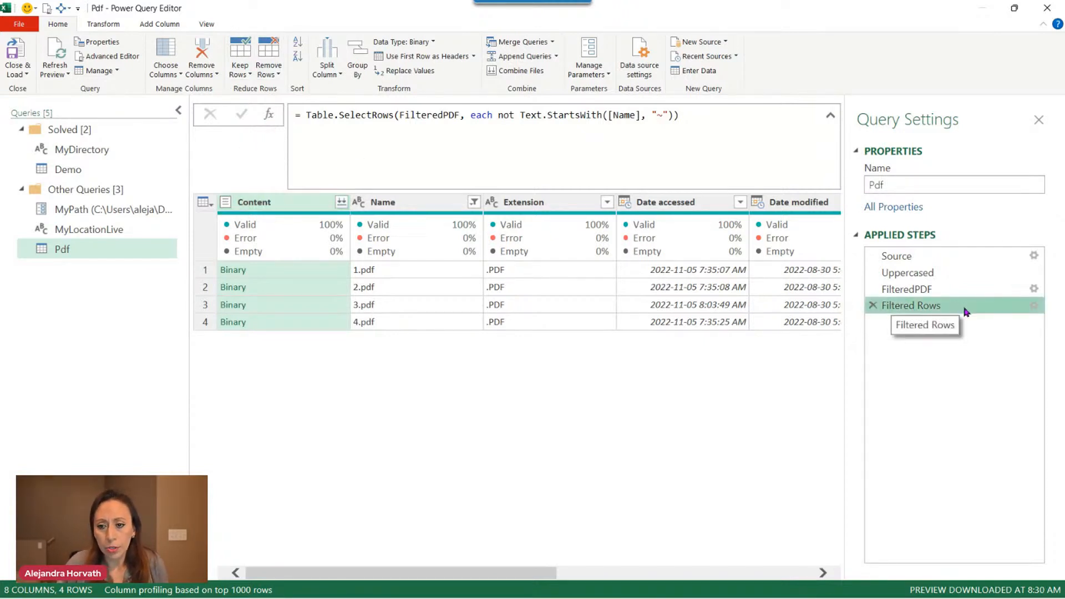
key(End)
key(BackSpace)
key(BackSpace)
key(BackSpace)
key(BackSpace)
key(BackSpace)
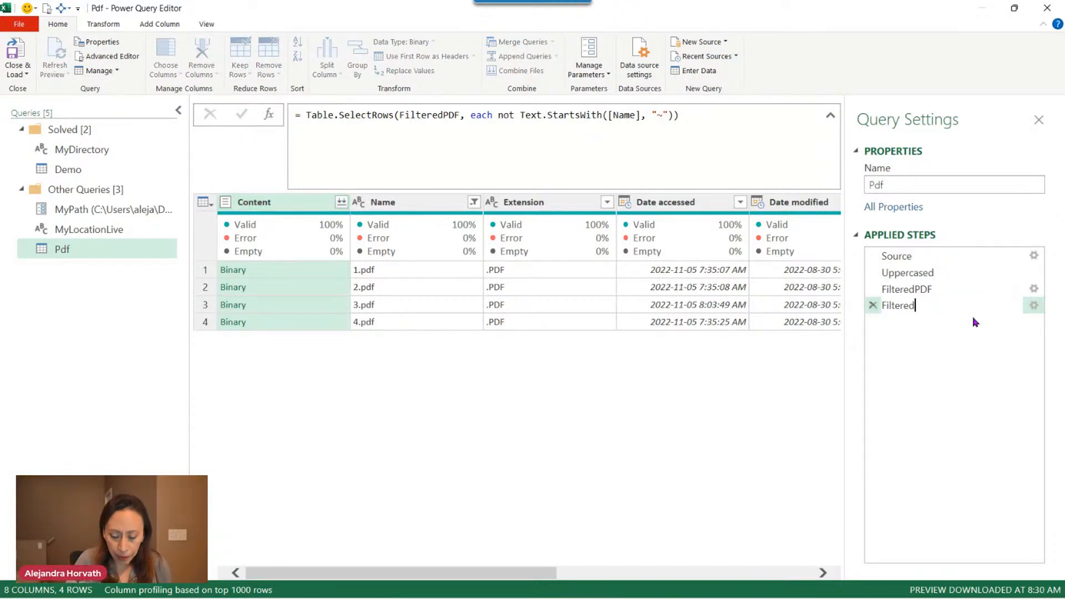
text(Open)
key(Return)
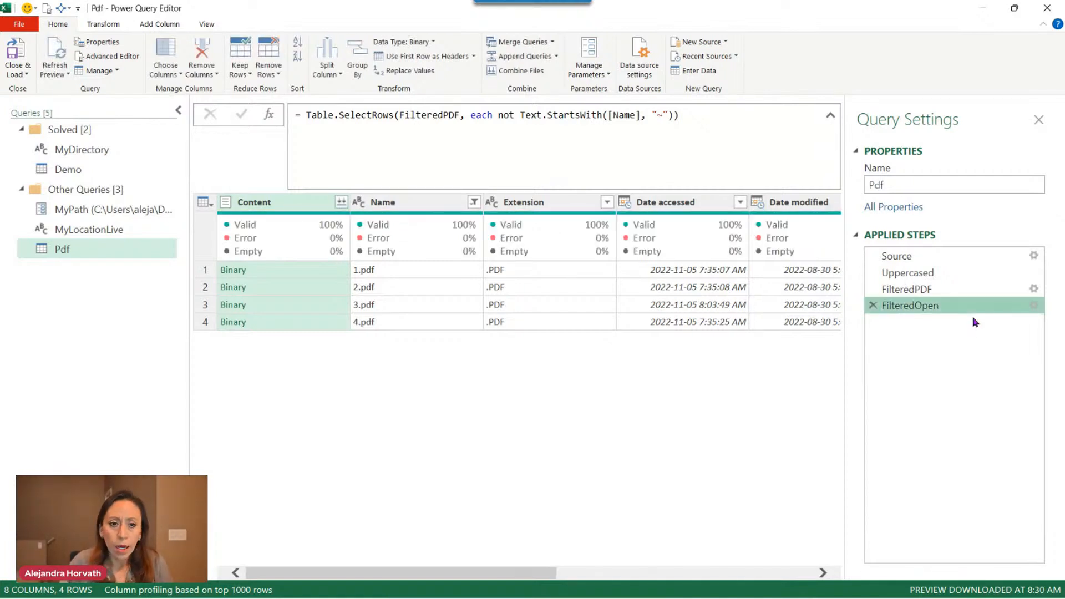
- Add a custom step after FilteredOpen and begin its formula with Table.TransformColumns, using FilteredOpen as the table argument
click(270, 115)
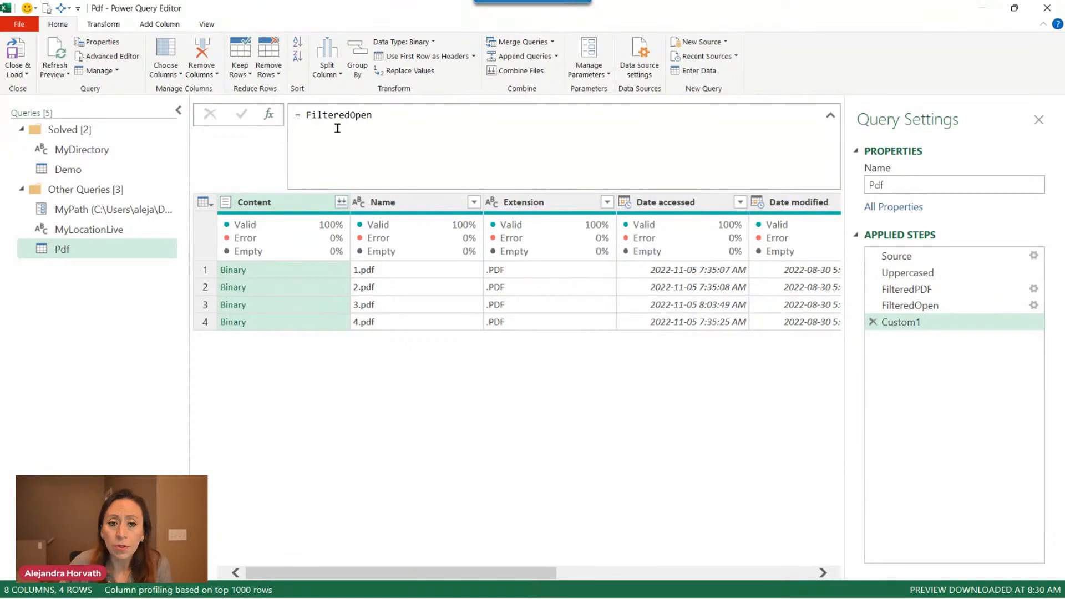
click(211, 24)
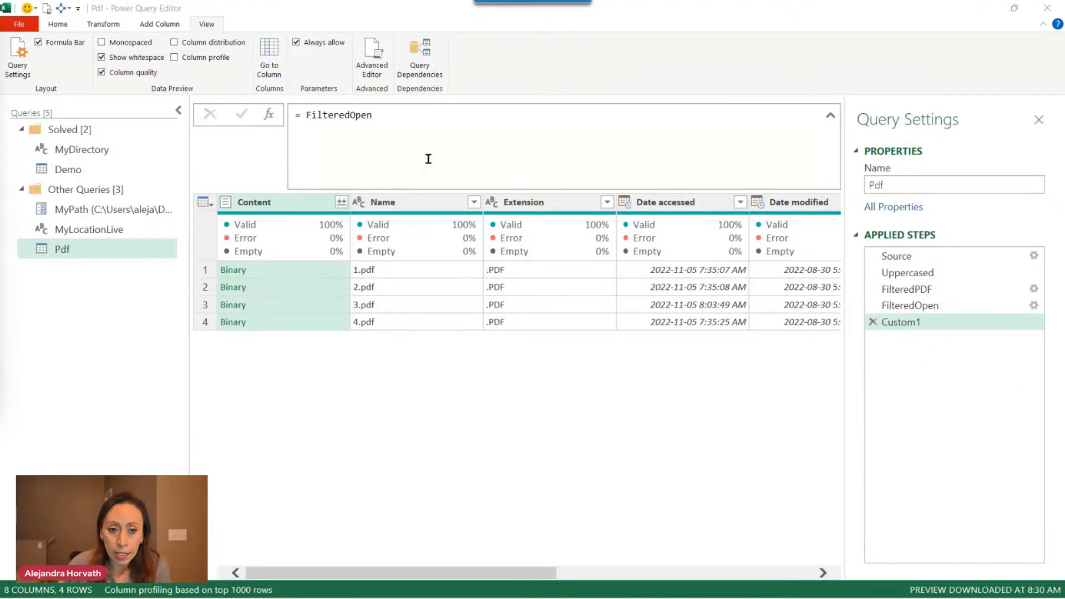
click(301, 113)
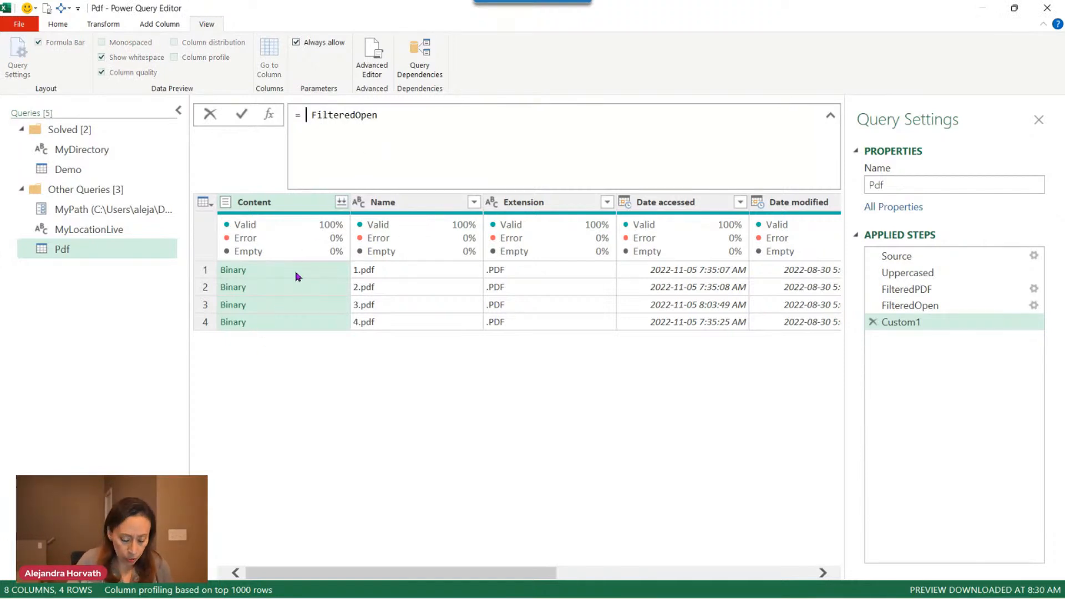
text(tabtrc)
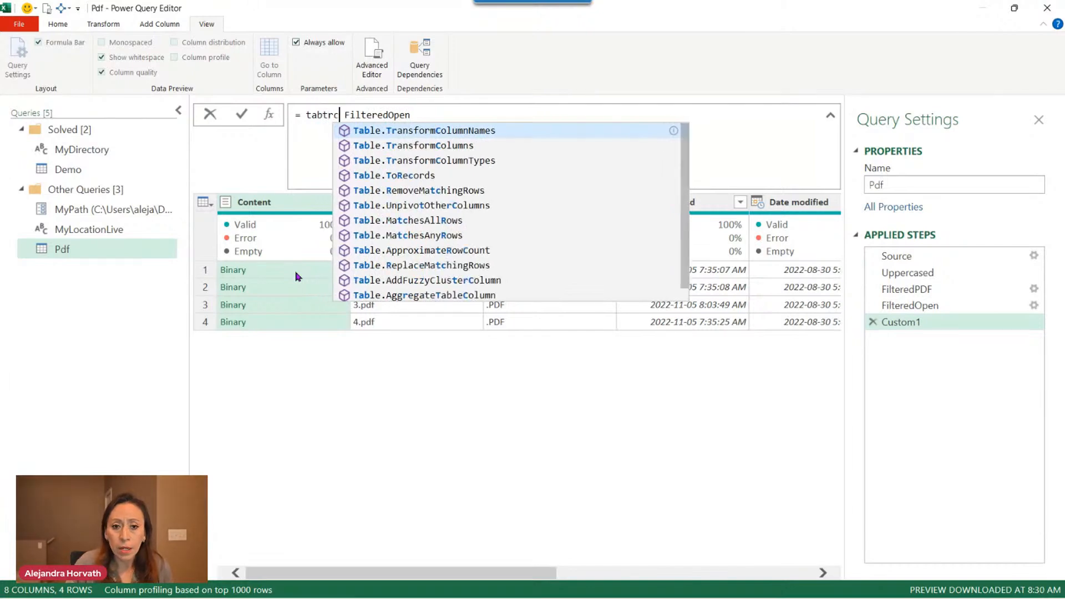
key(Down)
key(Tab)
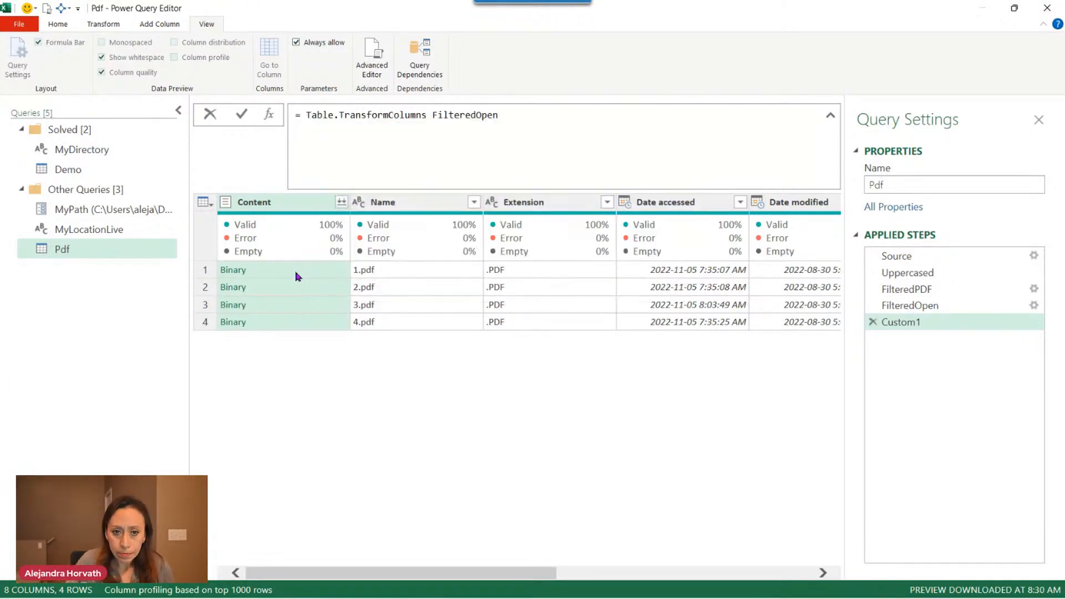
text(()
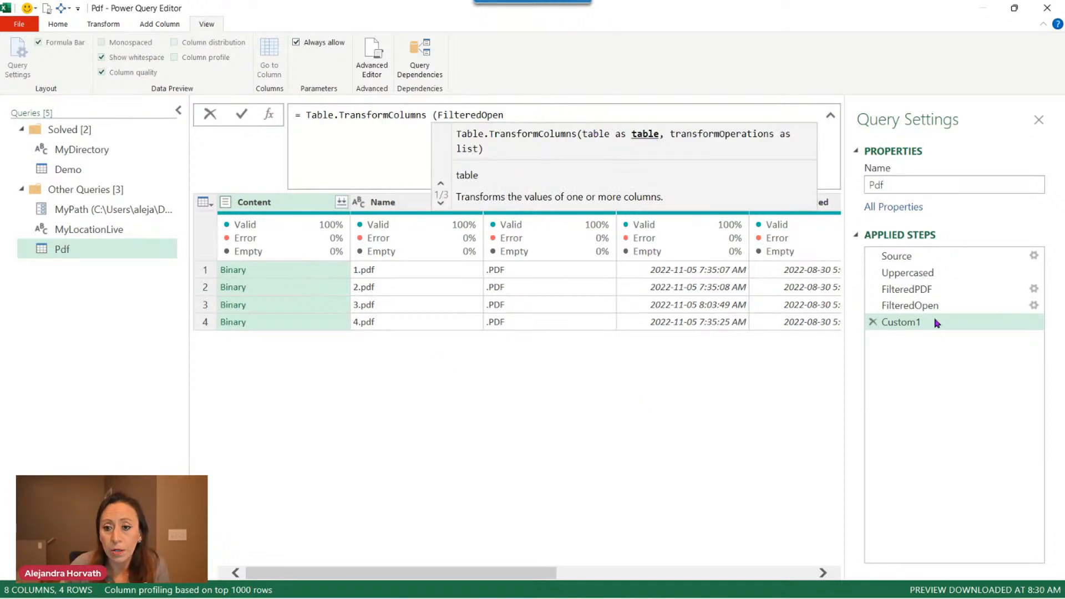
click(592, 112)
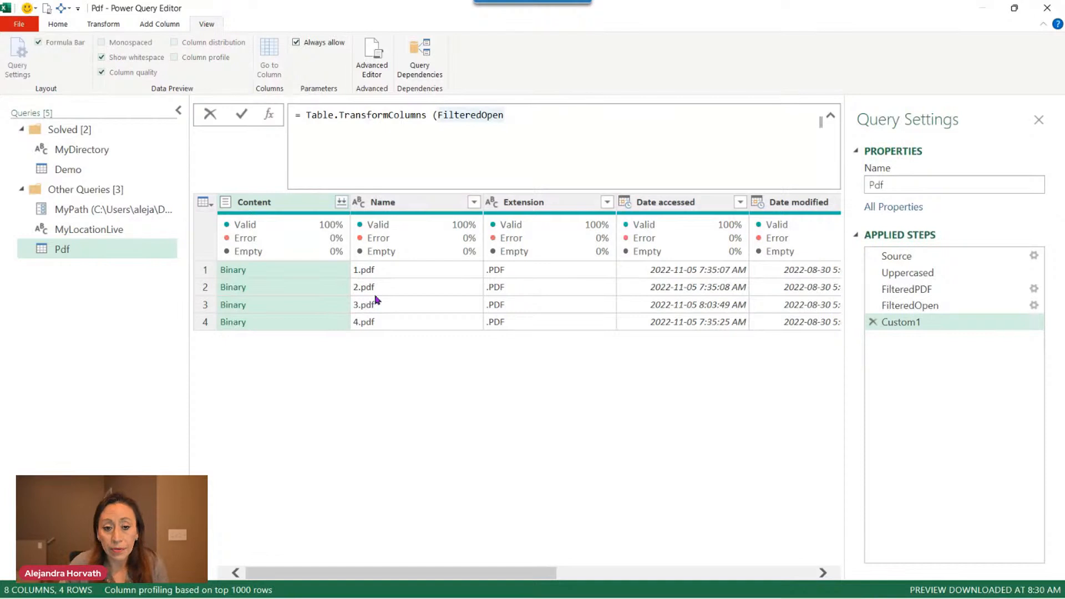
text(,)
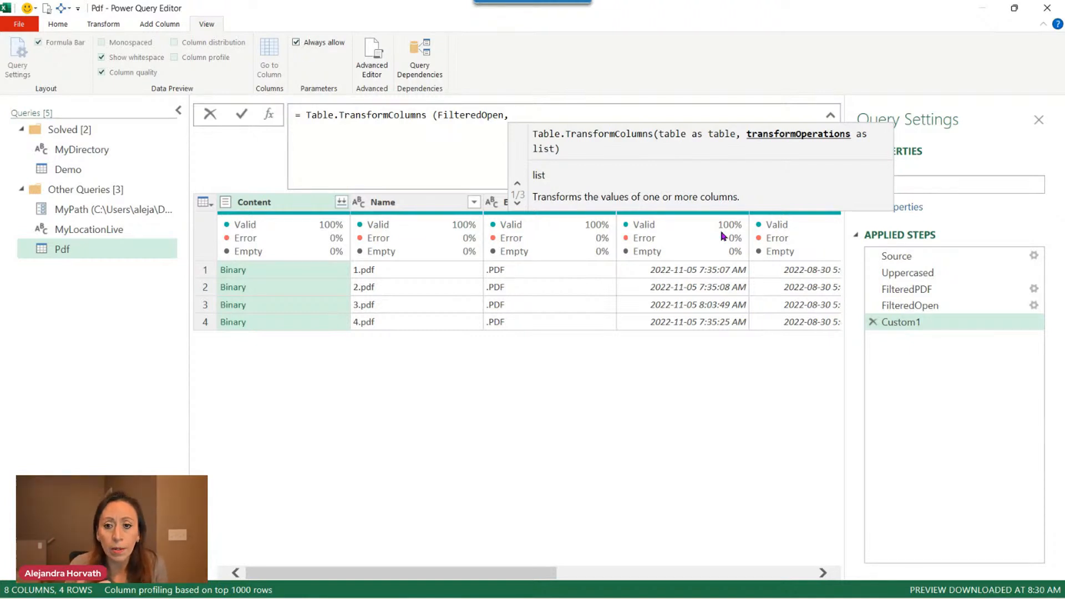
- Enter { "Content", each Pdf.Tables(_) } as the transform operations in the custom step's Table.TransformColumns formula
text({ )
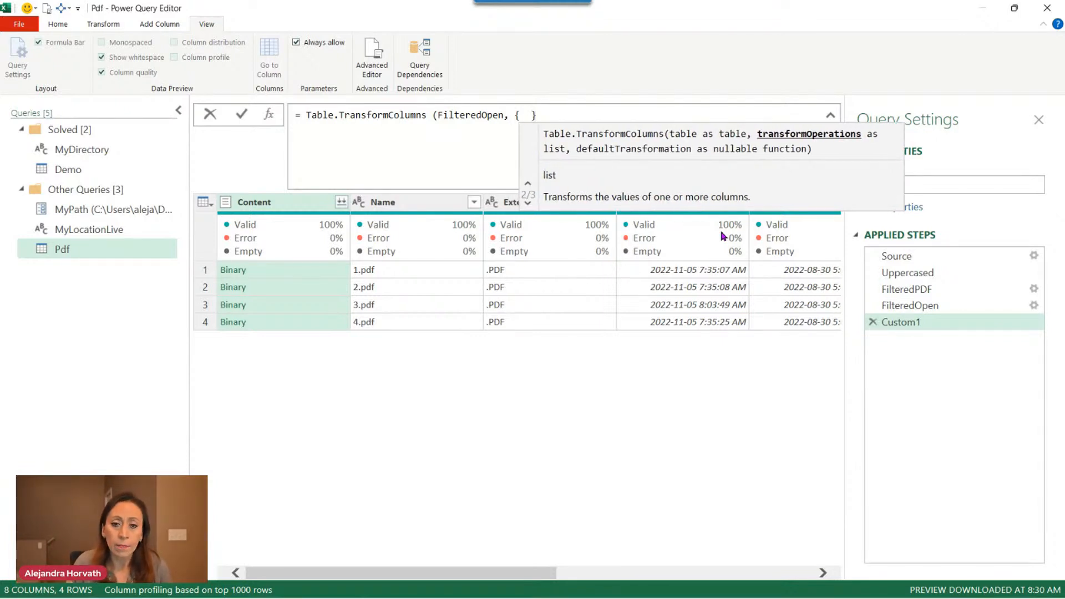
text( ")
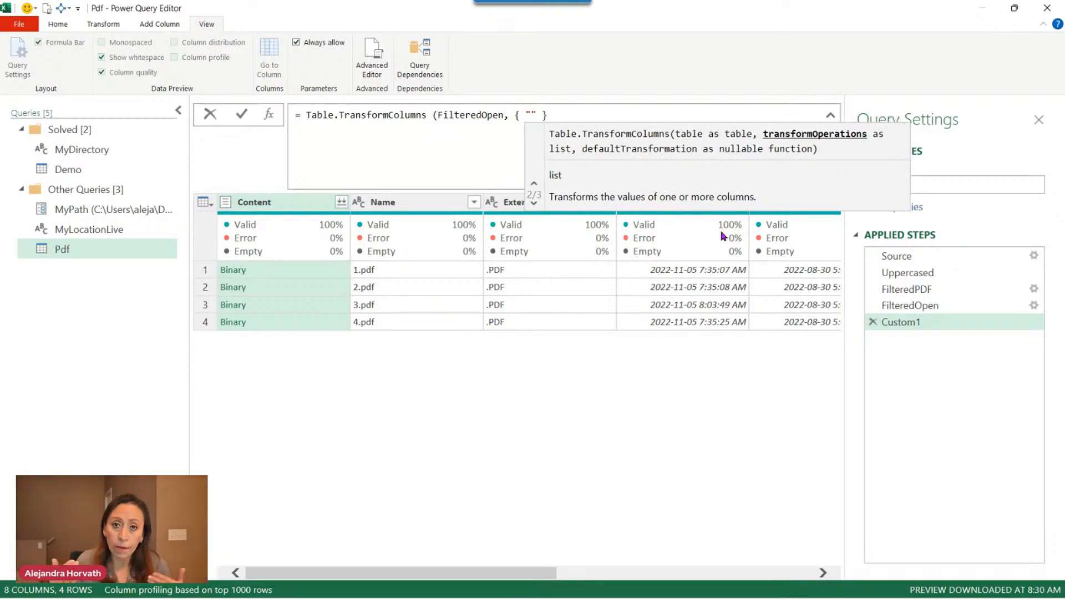
text(Conte)
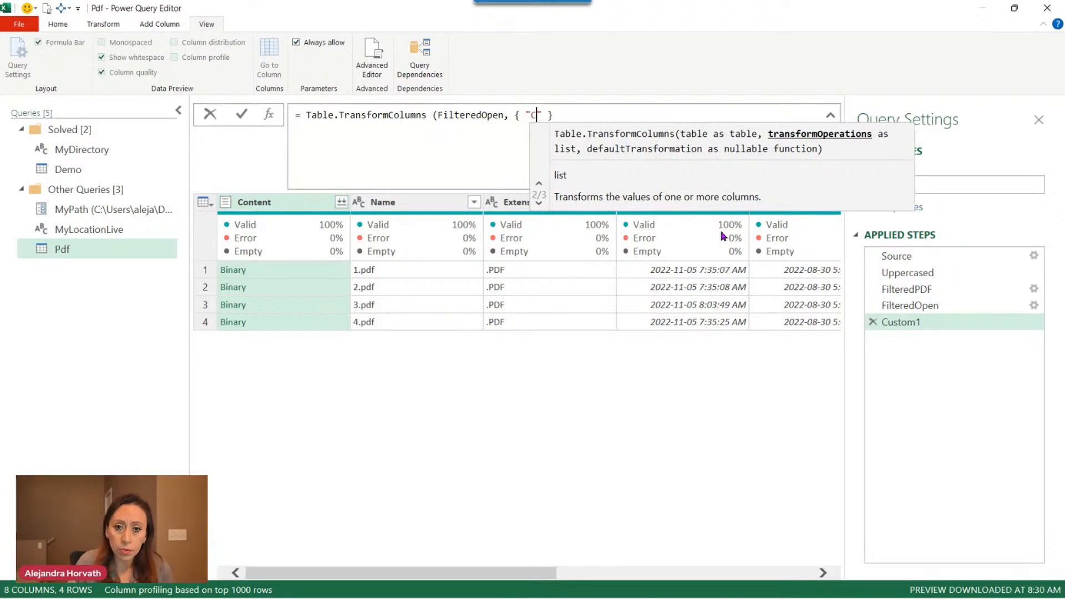
text(nt")
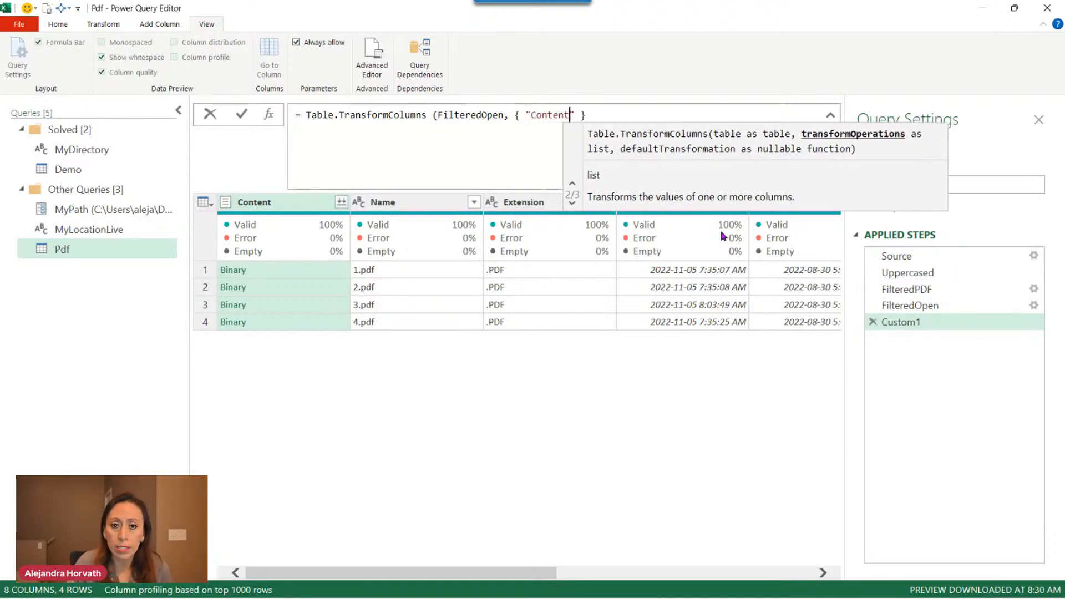
text(,)
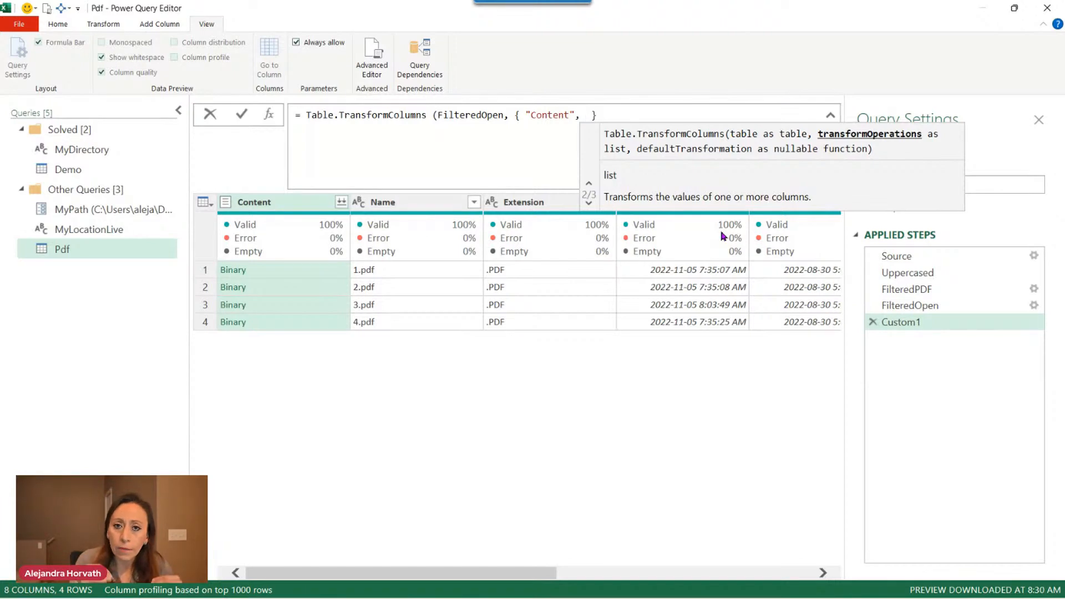
text( eac)
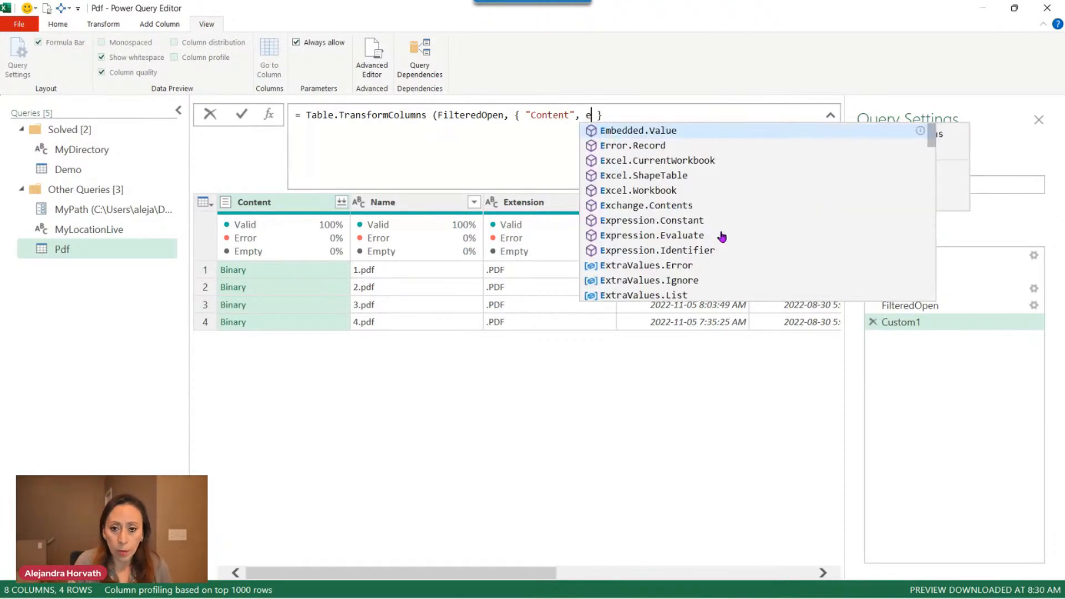
text(h)
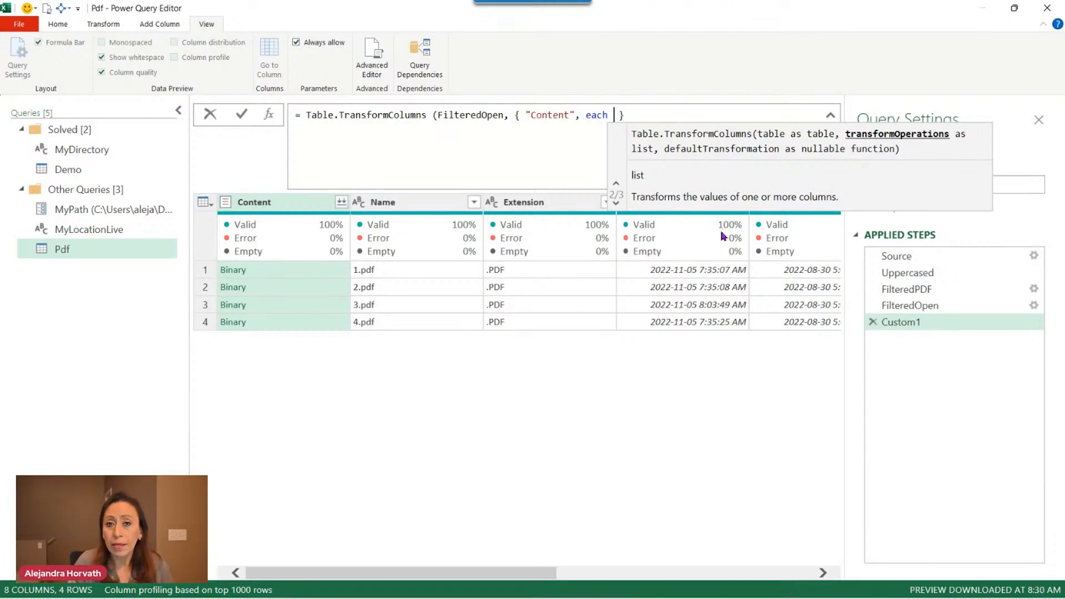
text(pdf)
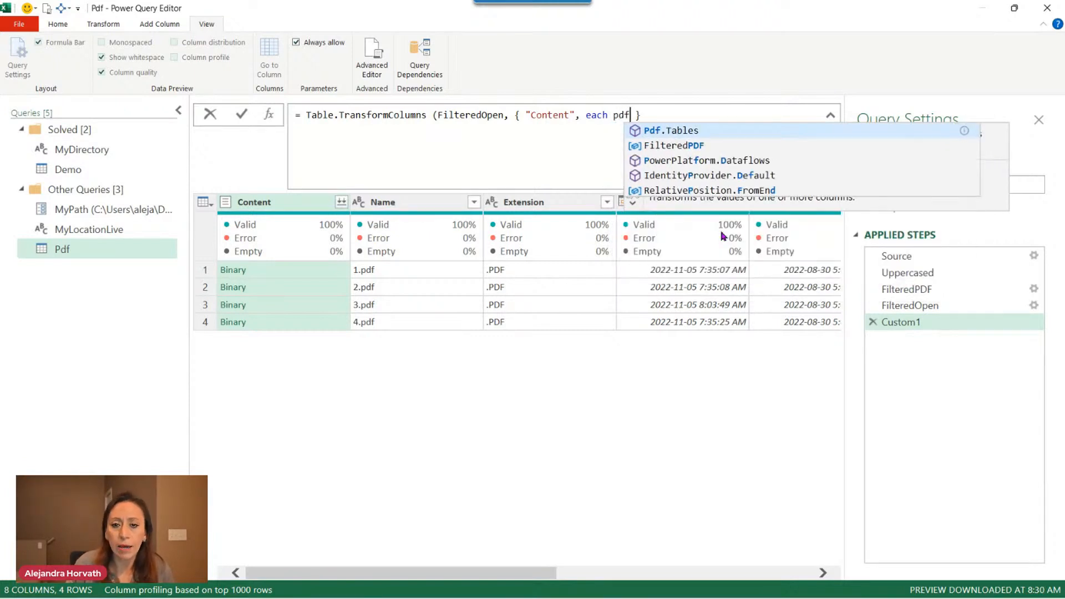
click(693, 132)
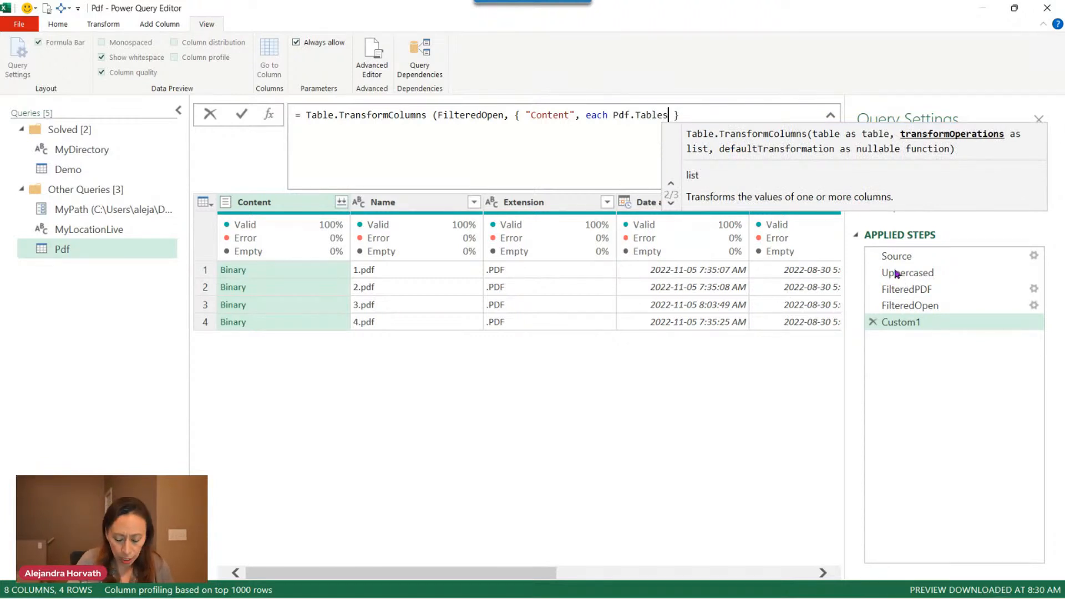
text((_)
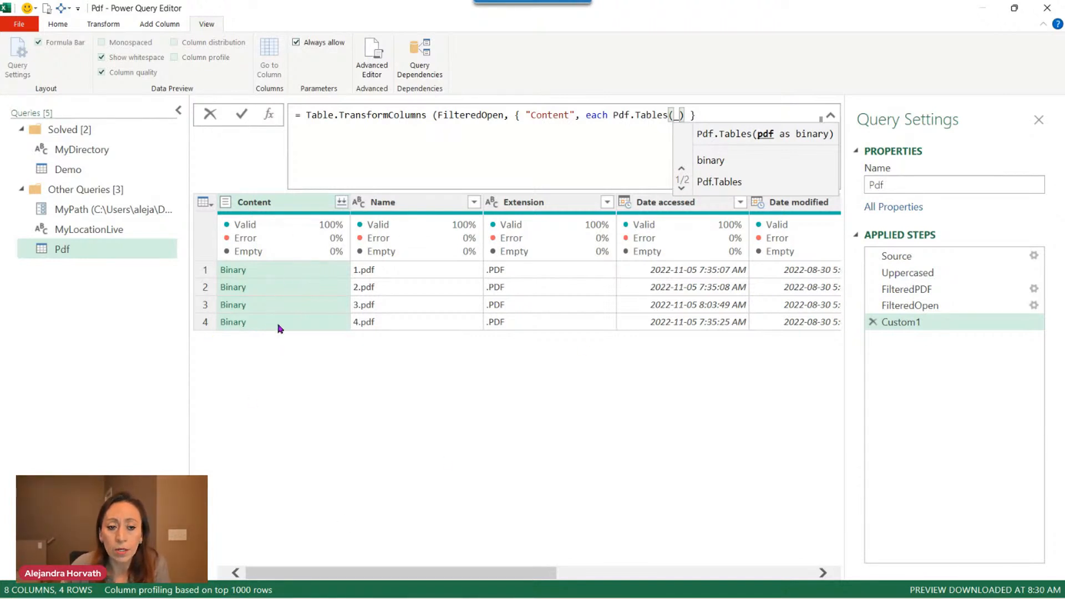
key(End)
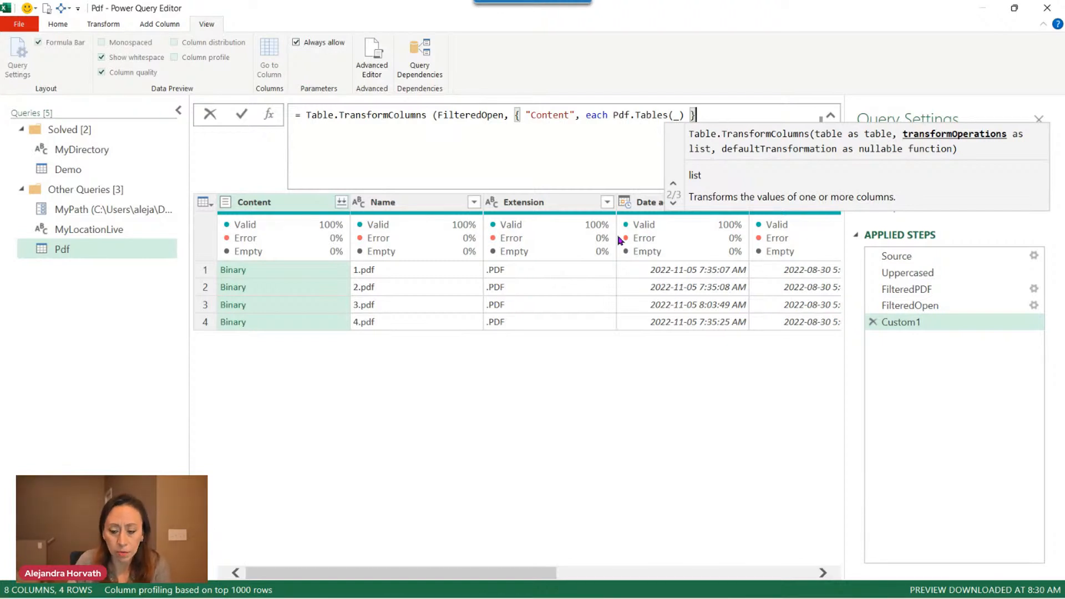
- Close and apply the Table.TransformColumns formula running Pdf.Tables(_) on the Content column, and preview the nested tables of 1.pdf and 2.pdf
text())
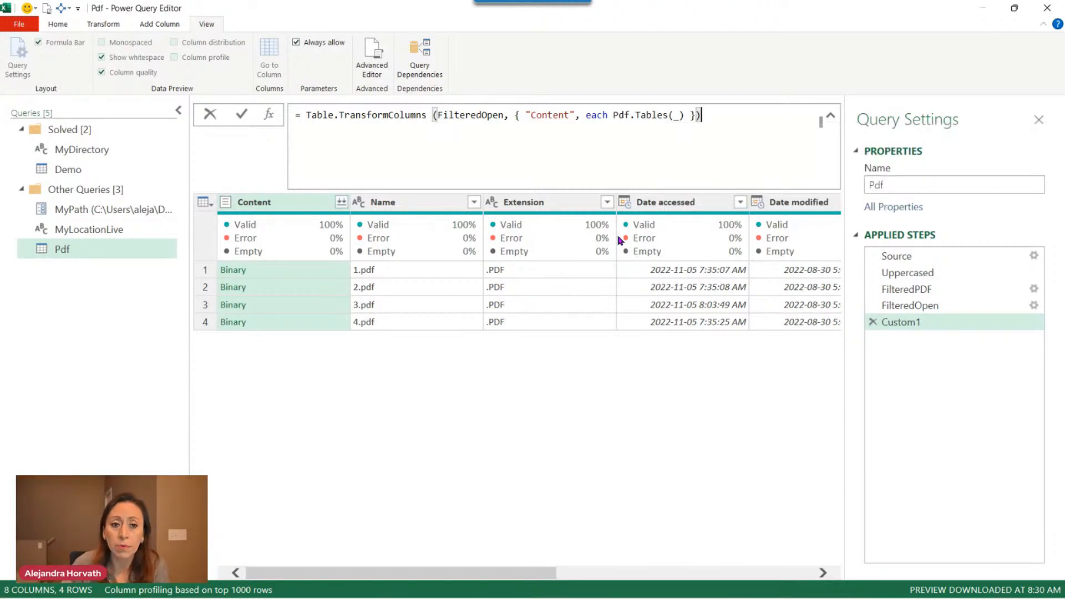
key(Return)
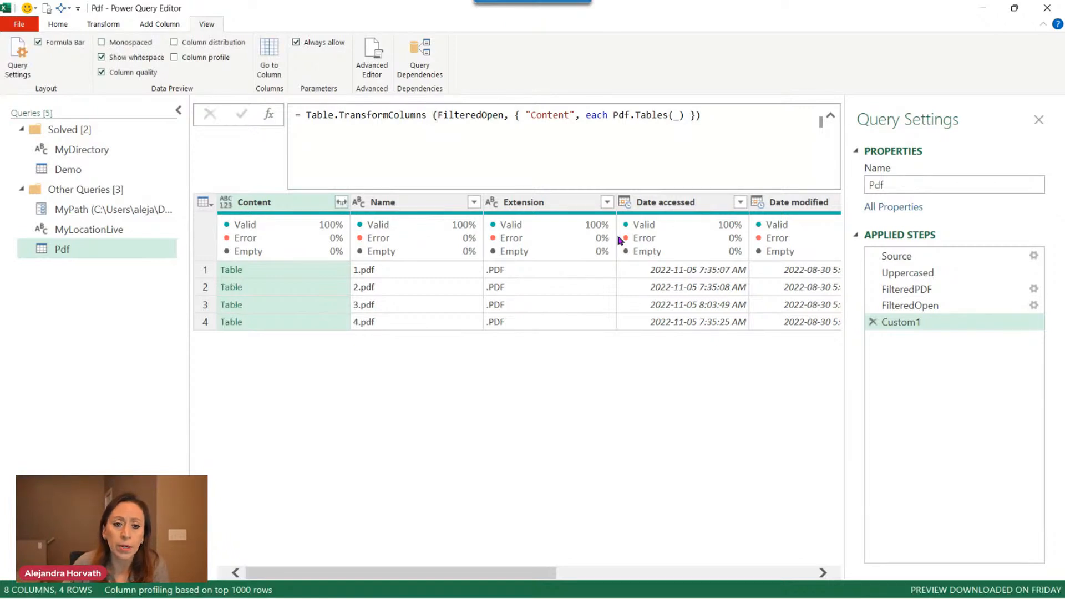
click(297, 273)
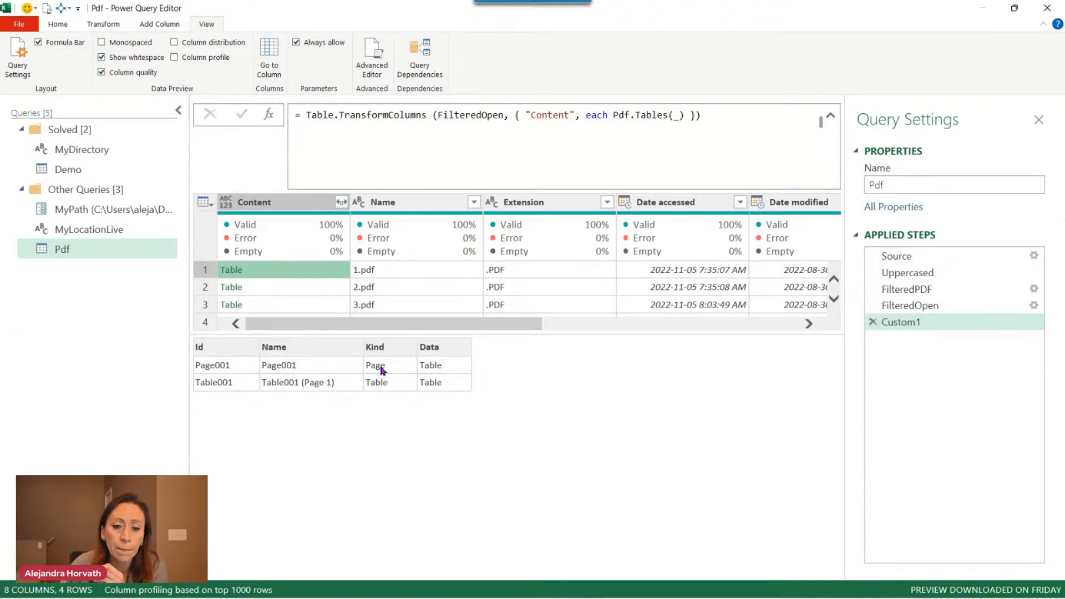
click(345, 293)
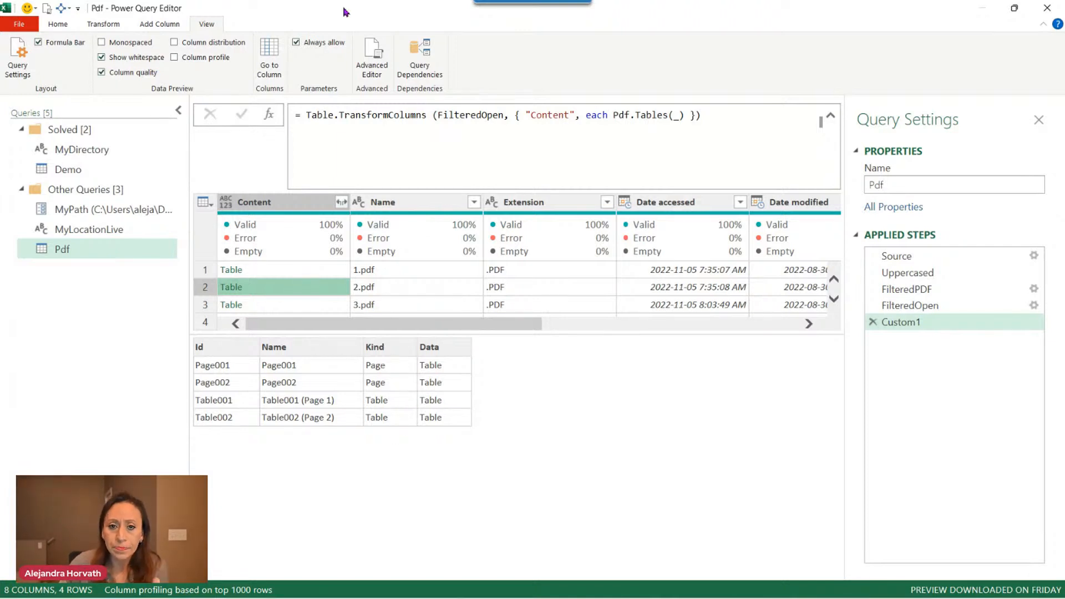
- Break the Custom1 formula after the first each so that Pdf.Tables(_) starts on a new indented line
click(602, 117)
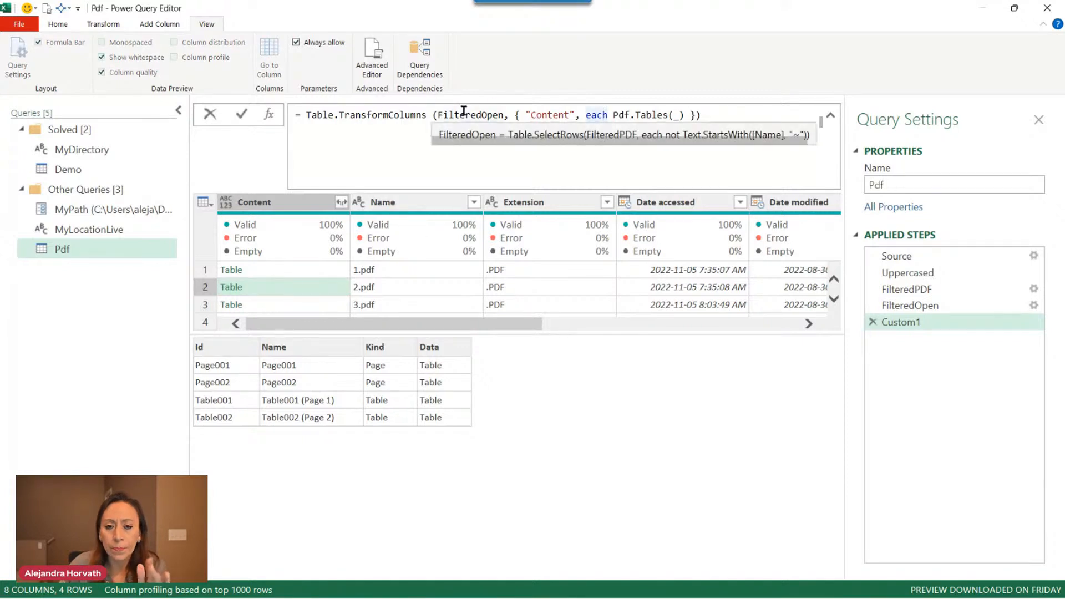
click(615, 115)
click(614, 116)
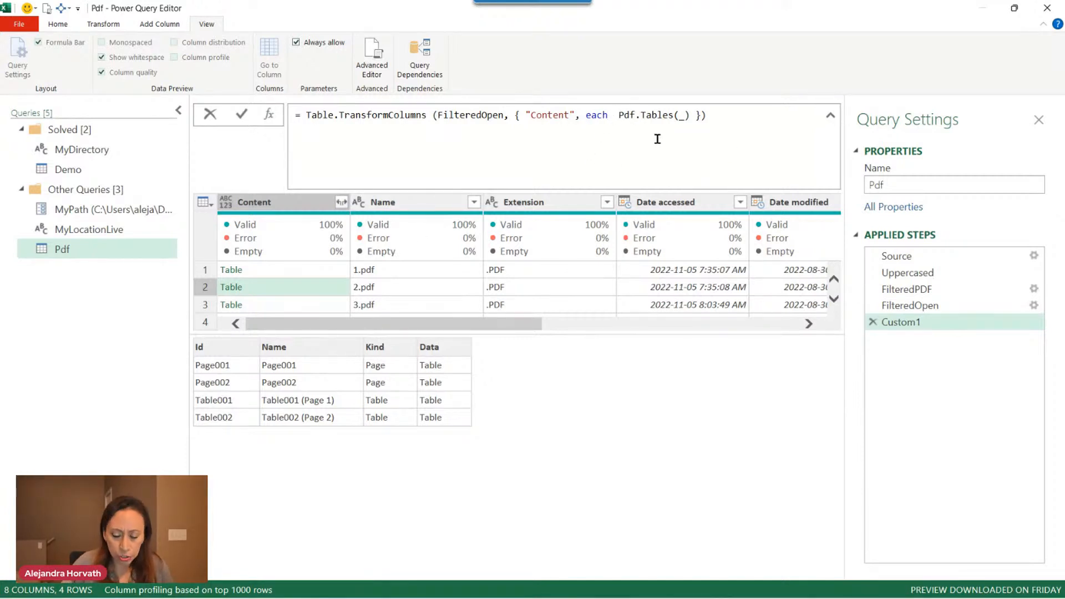
key(shift+Return)
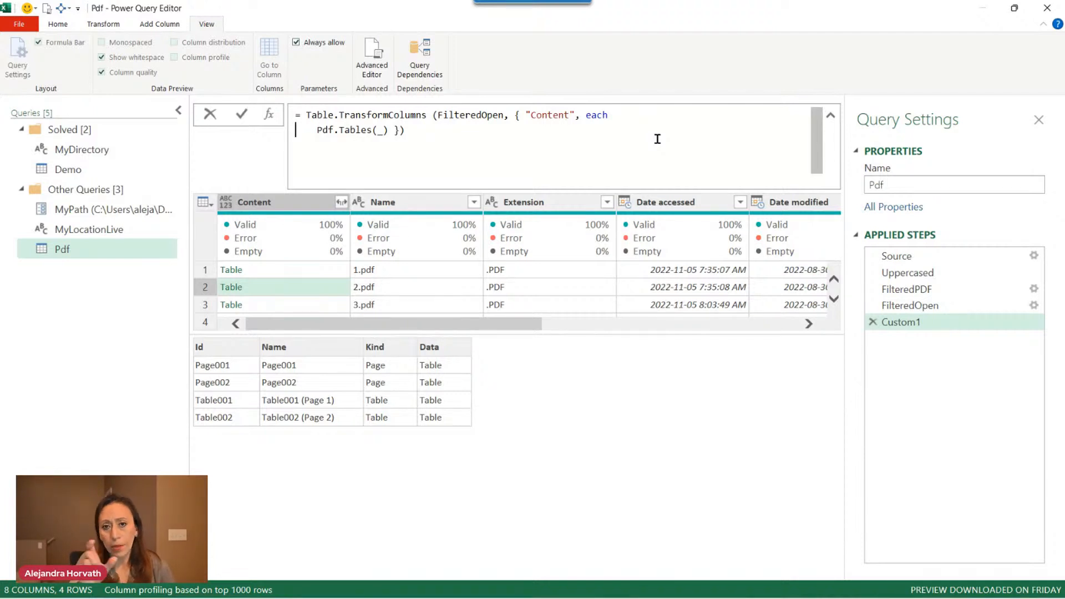
key(Right)
key(Right)
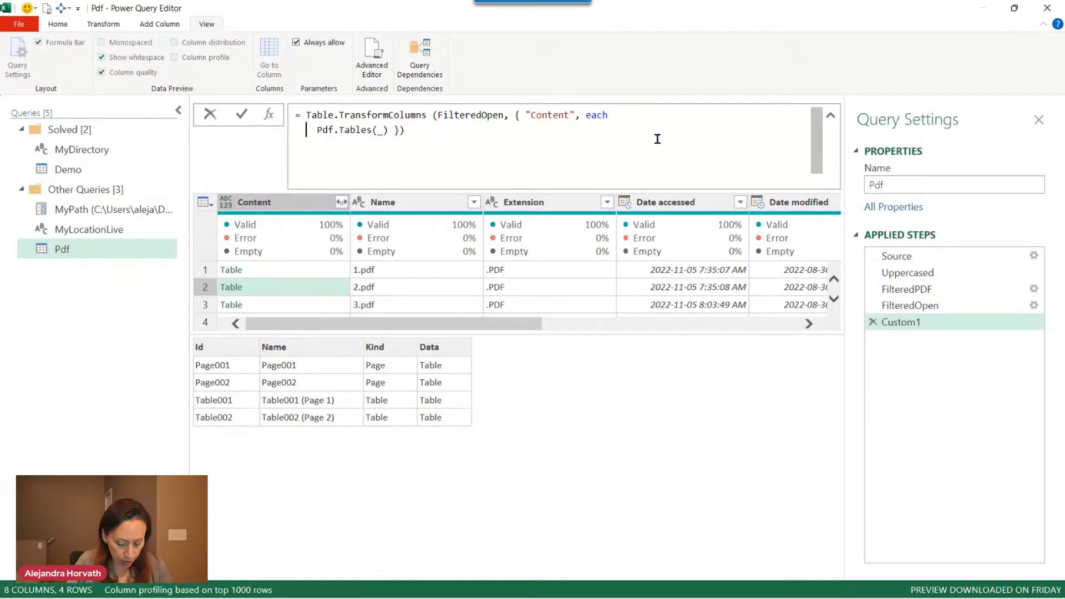
- Insert the Table.SelectRows function with an opening parenthesis in front of Pdf.Tables(_)
text(Tal)
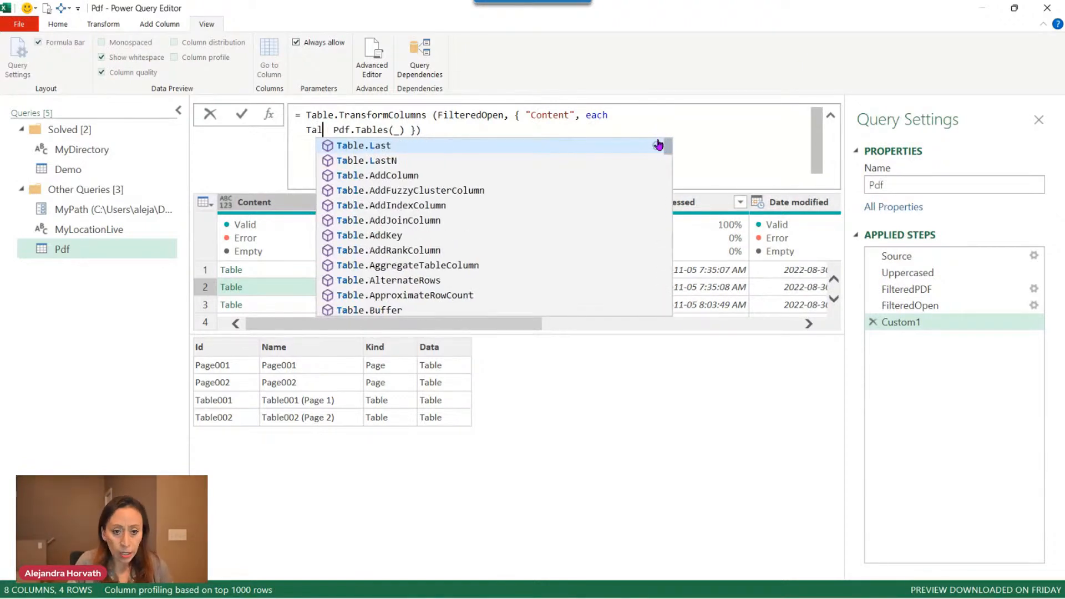
key(BackSpace)
text(blr)
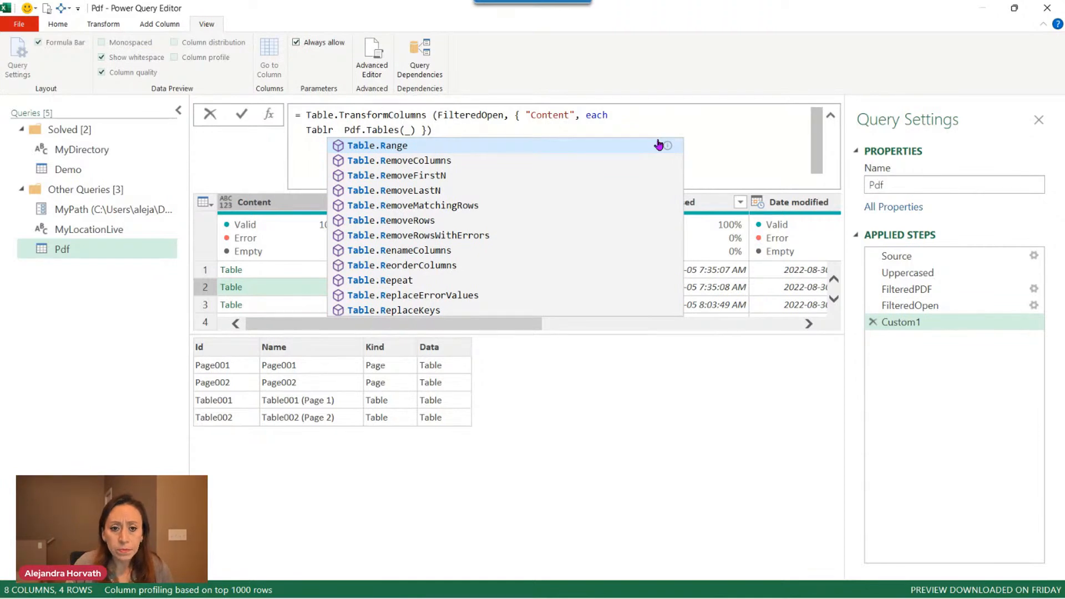
key(BackSpace)
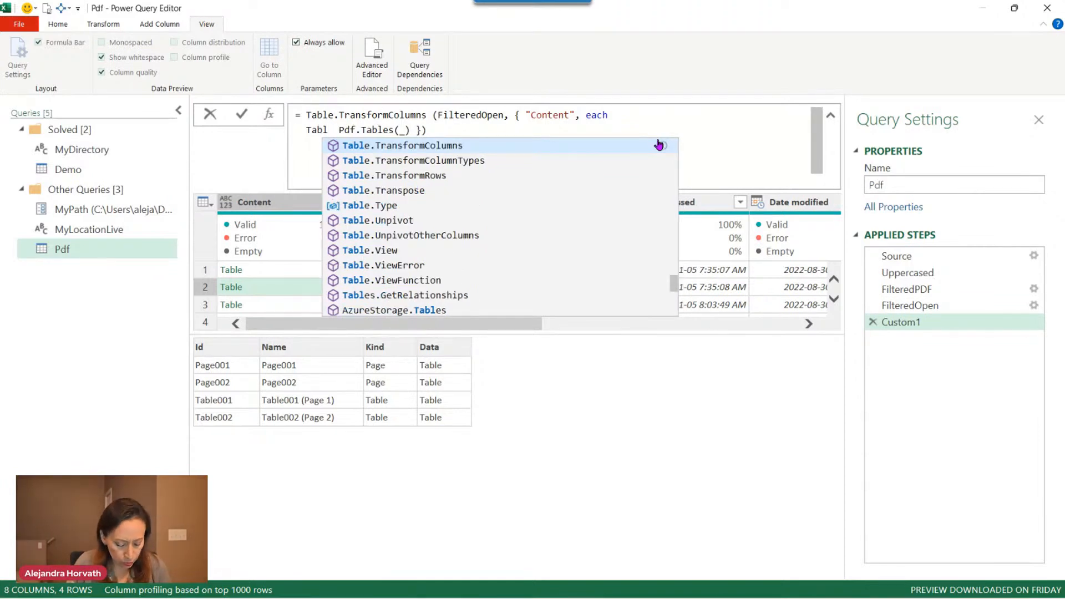
text(sr)
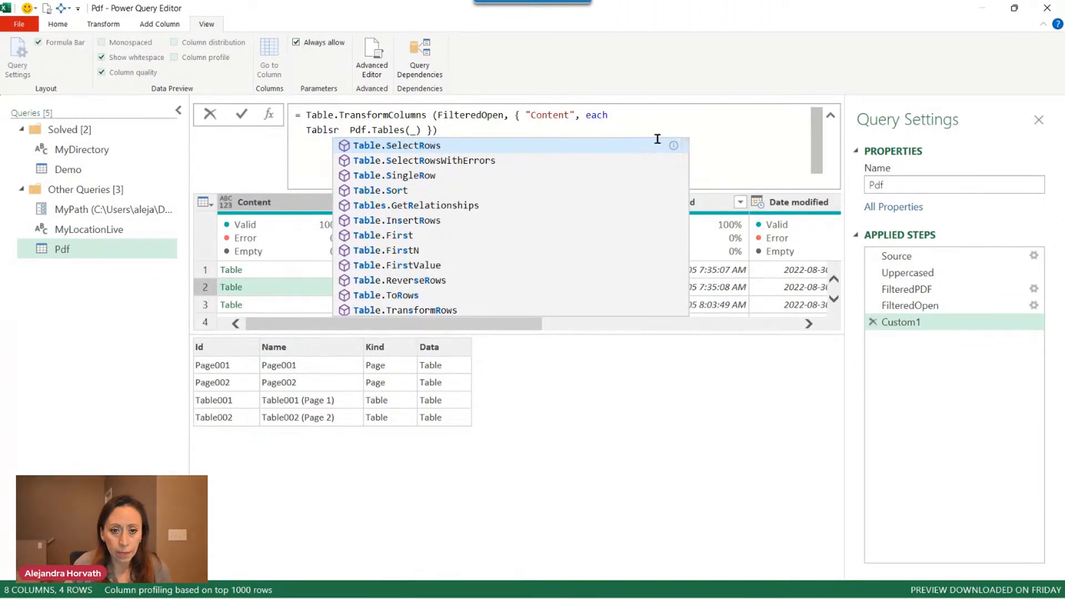
click(659, 145)
text(()
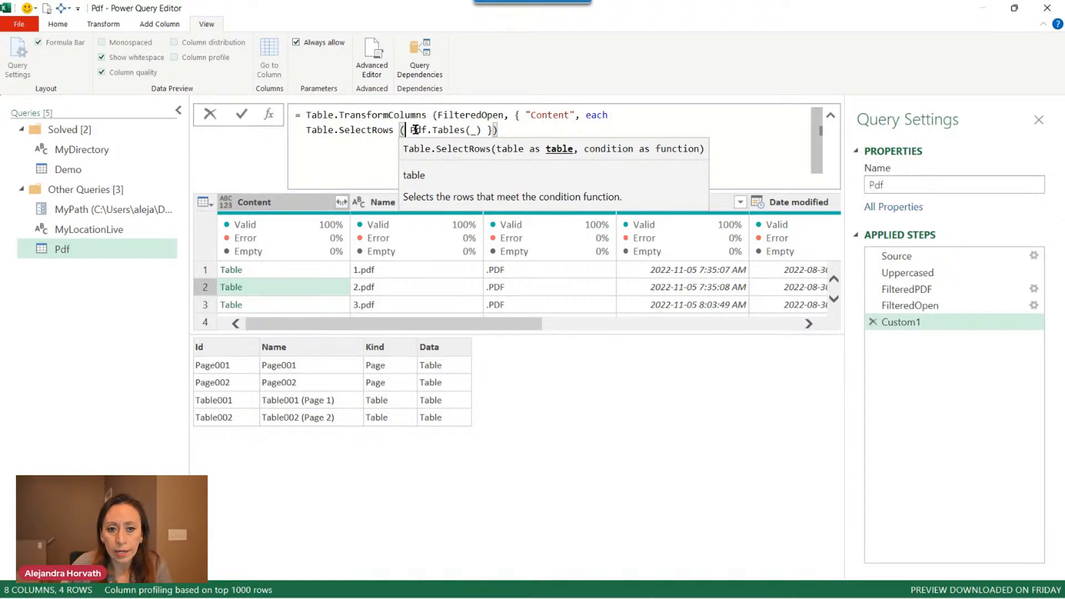
- Put the formula's closing brace and parenthesis on their own line, leaving an empty line below Pdf.Tables(_)
drag(412, 131, 489, 132)
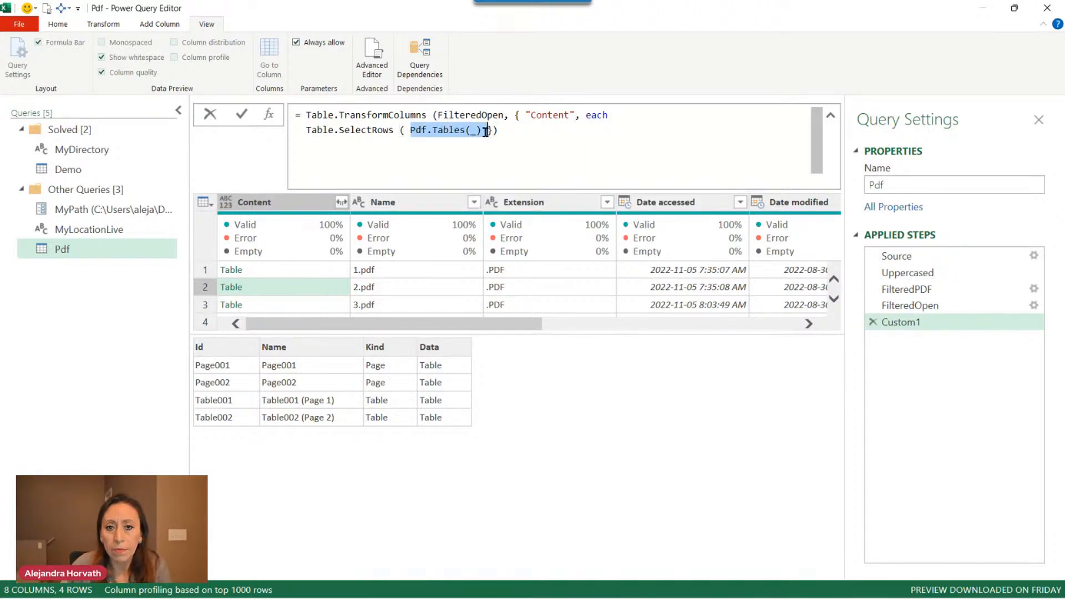
click(490, 131)
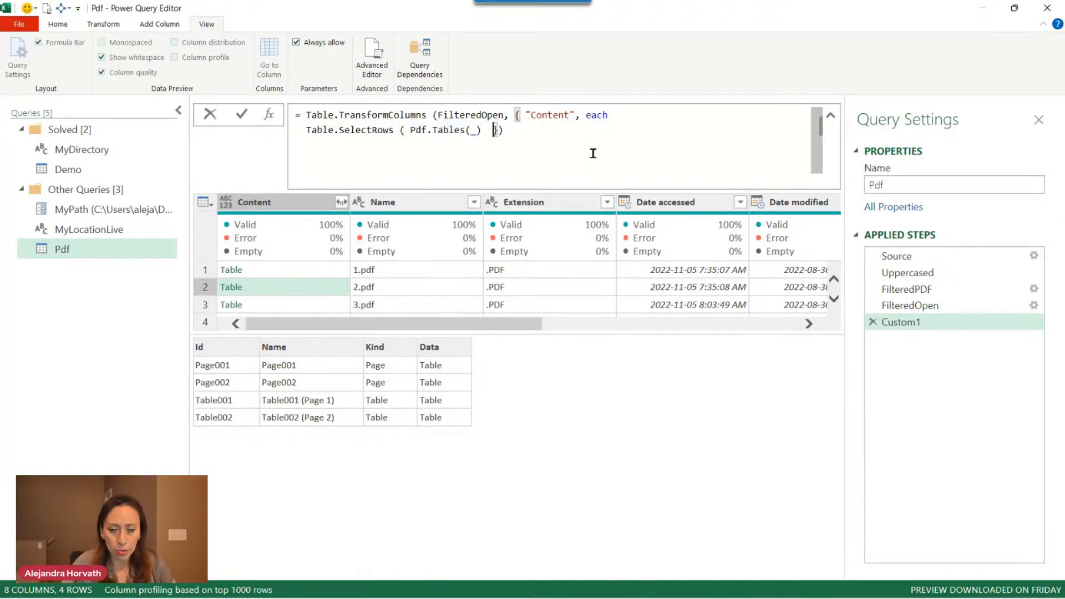
key(shift+Return)
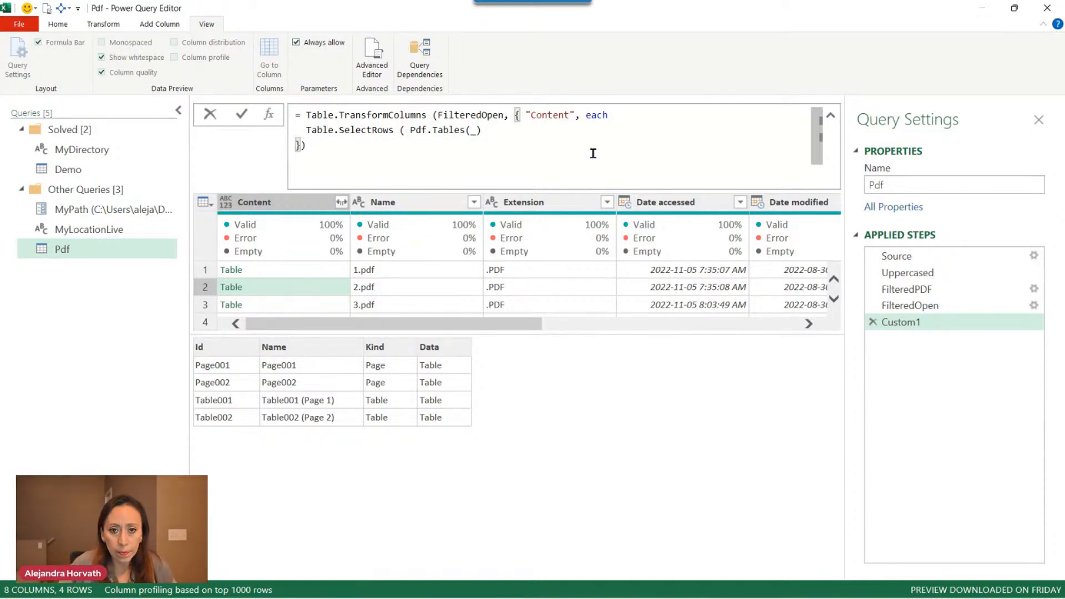
key(shift+Return)
- Add a comma and the keyword each after Pdf.Tables(_) to begin the Table.SelectRows condition
key(Up)
key(Up)
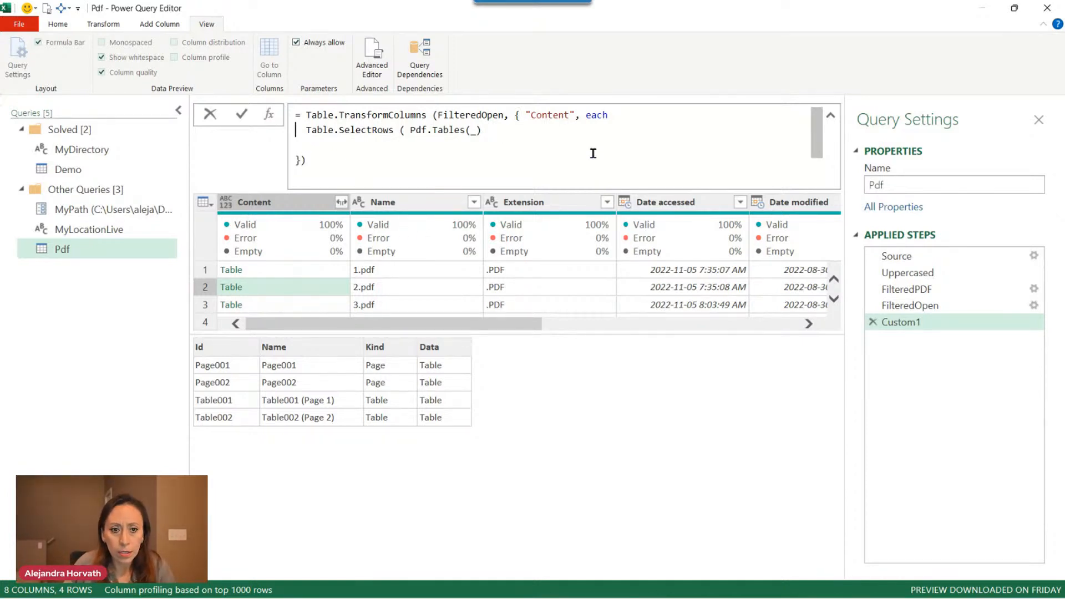
key(Left)
key(Left)
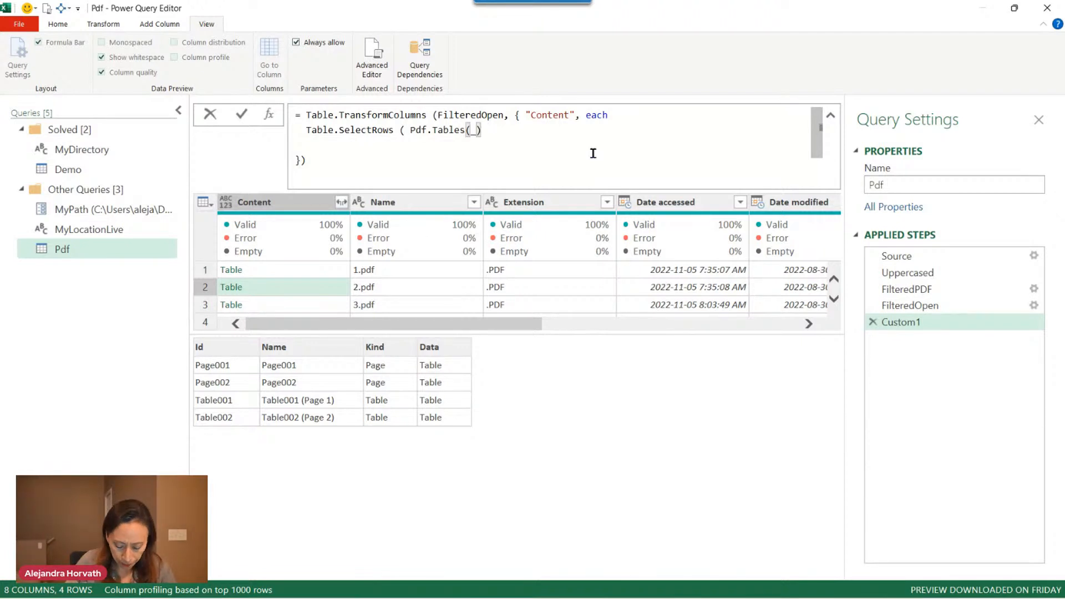
text(, )
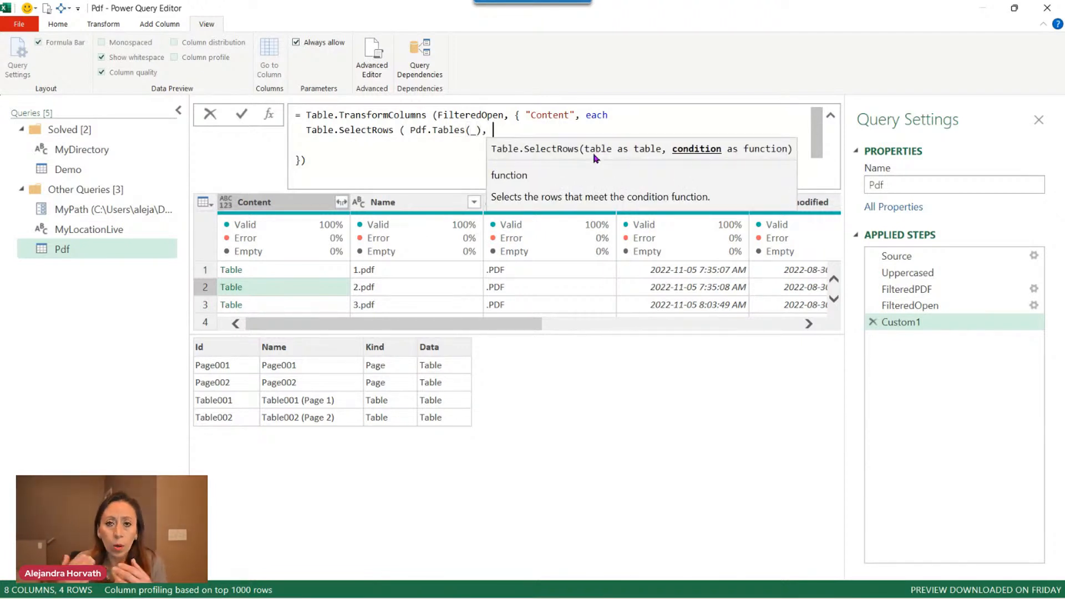
text(each)
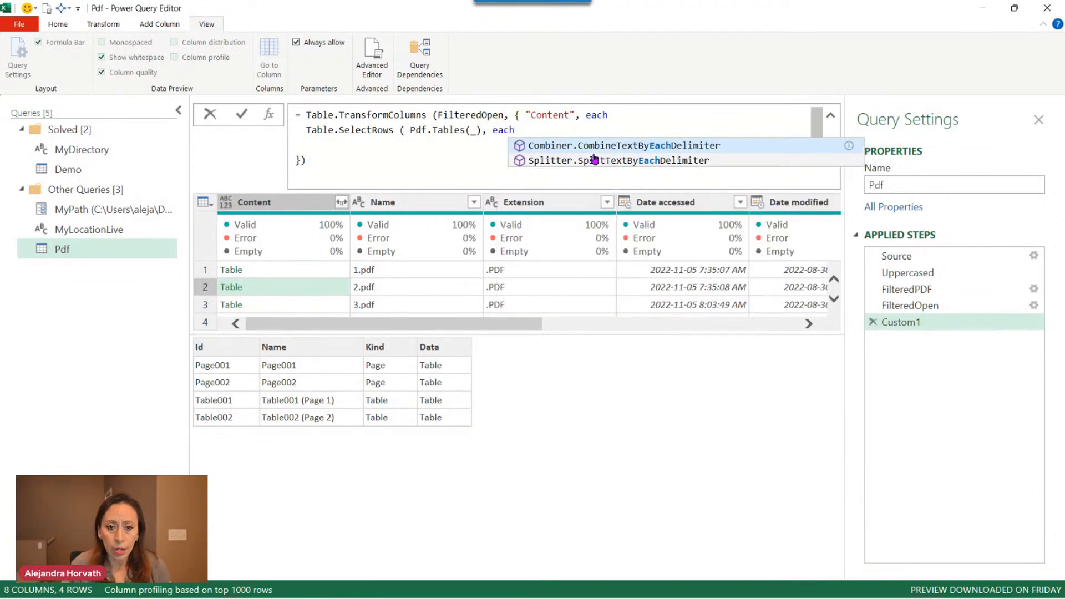
key(Escape)
key(Down)
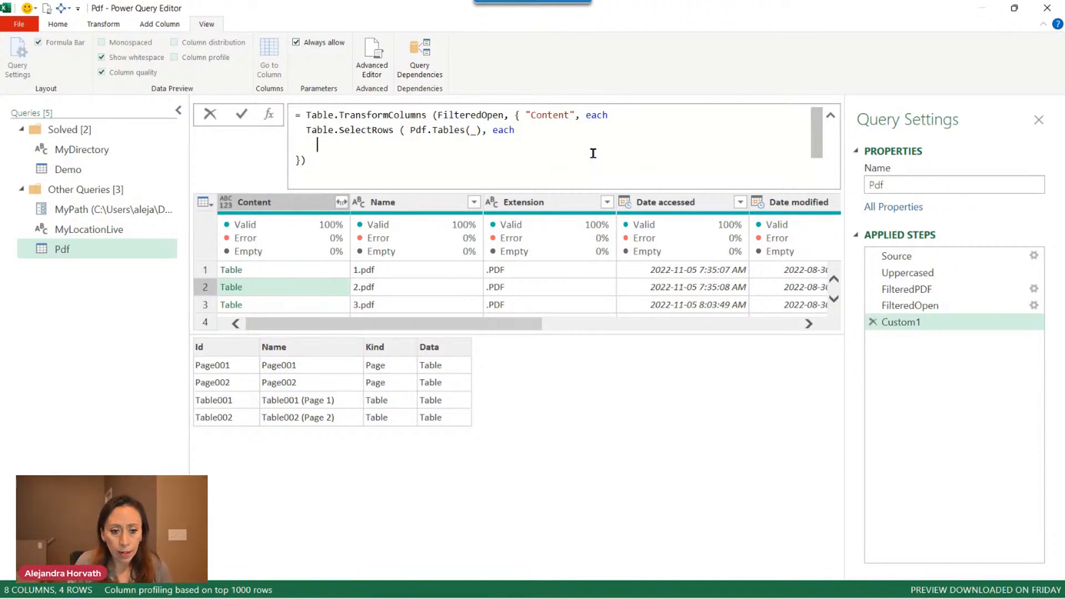
- Enter the row condition that [Kind] equals the quoted text Table on the empty line of the formula
text([Kind)
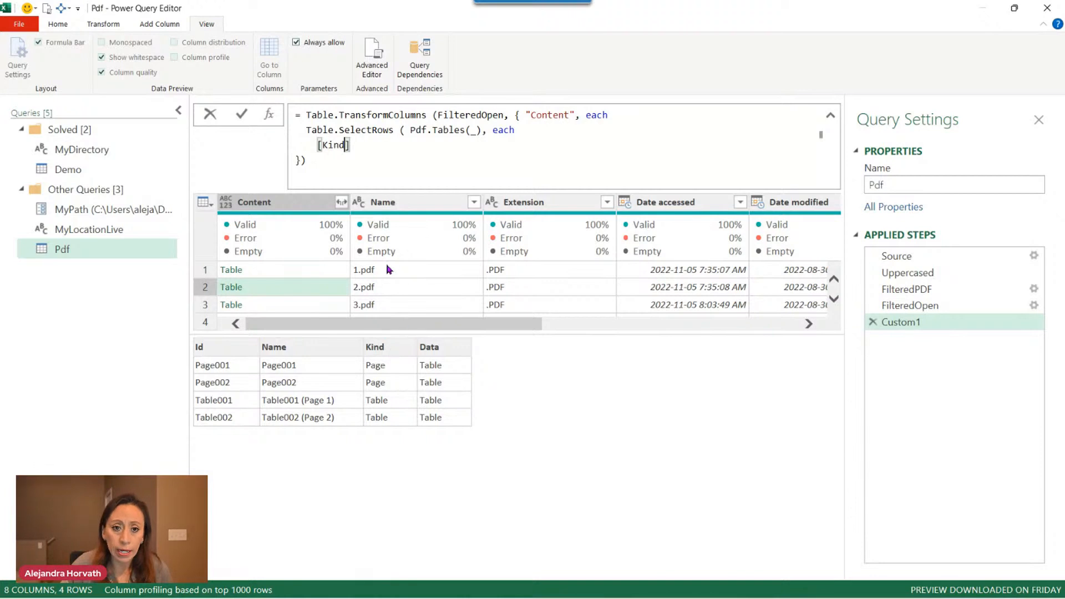
click(387, 150)
text(= )
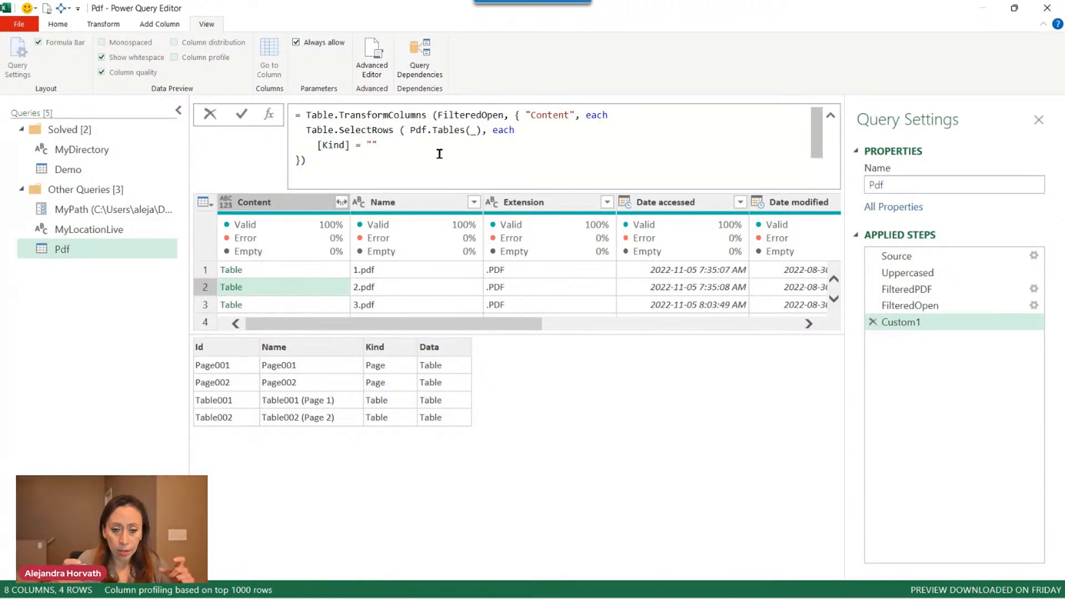
text(Pa)
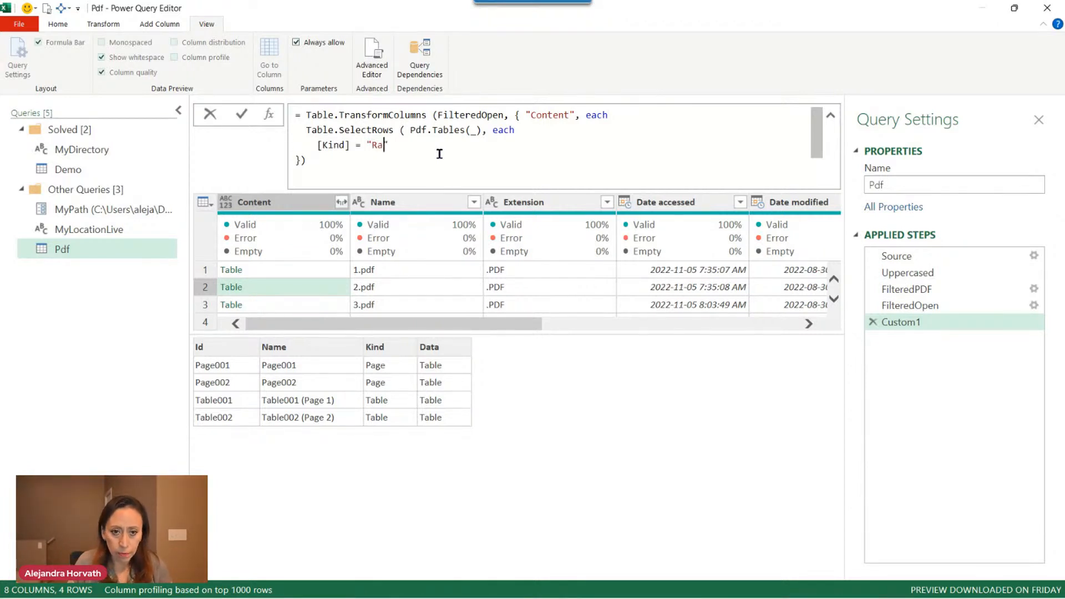
key(BackSpace)
key(BackSpace)
text(Table)
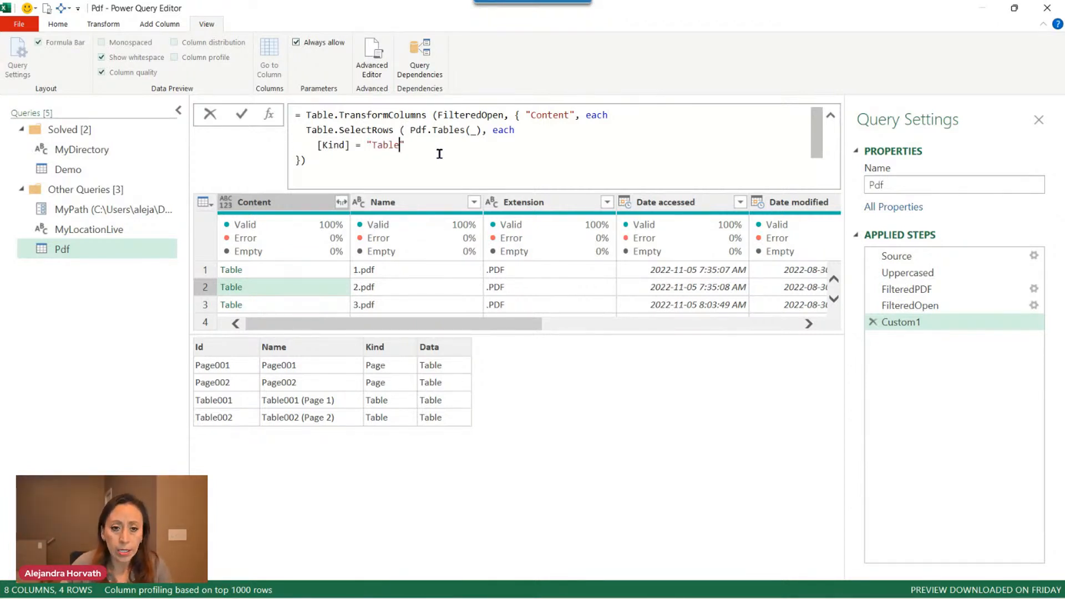
- Close the Table.SelectRows call with a parenthesis after the Kind condition and apply the formula
click(325, 144)
drag(318, 144, 351, 145)
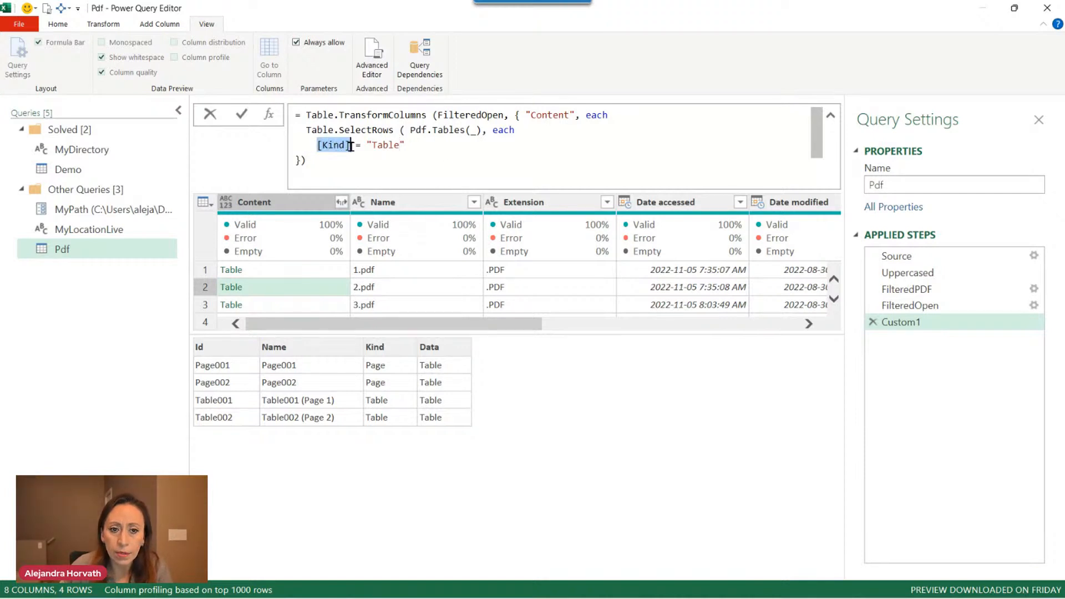
click(440, 150)
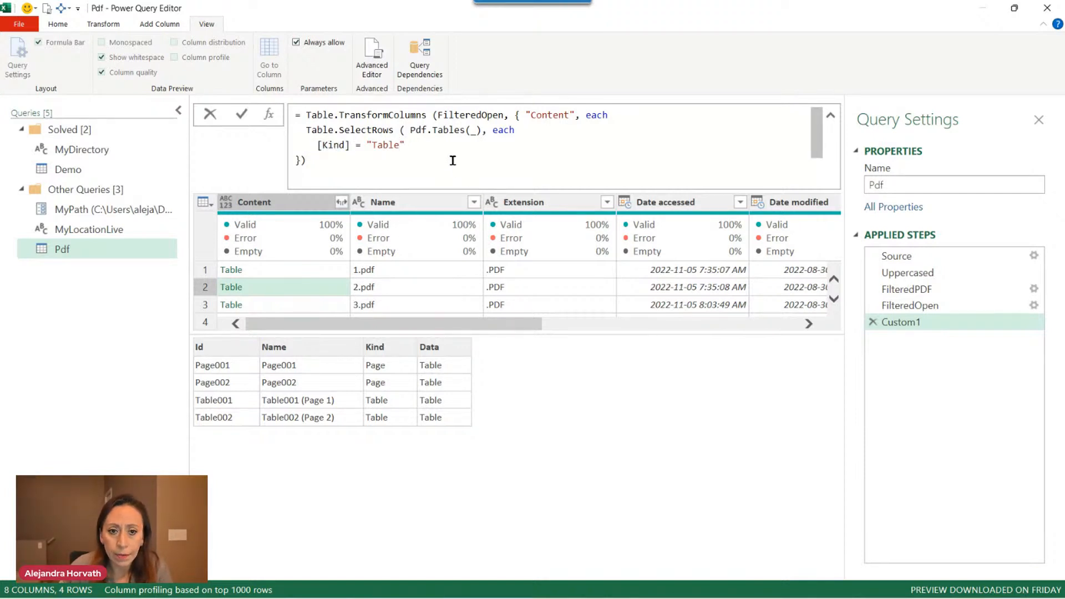
text())
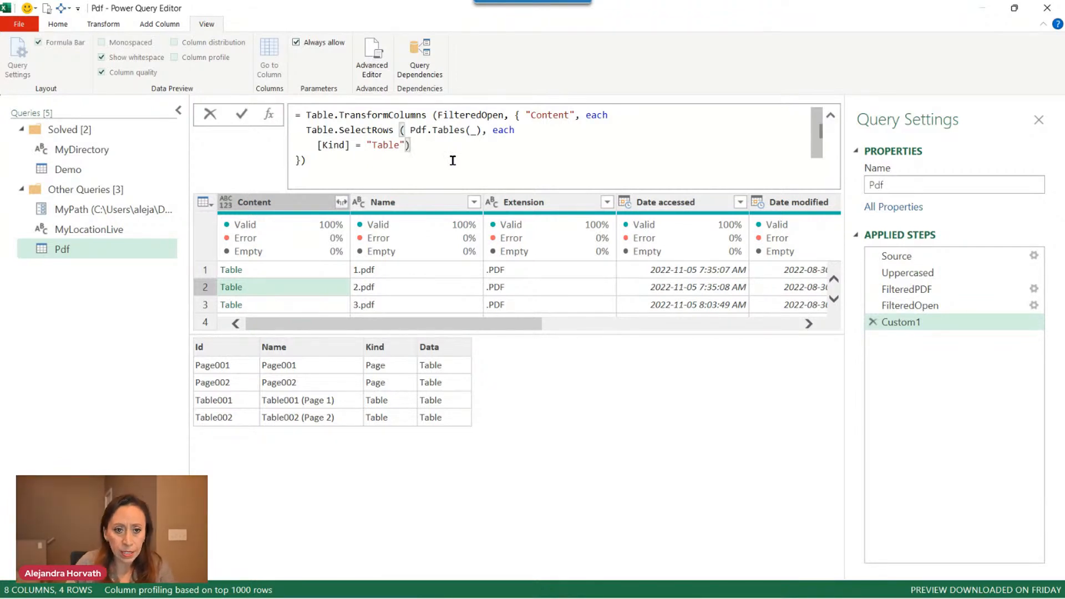
click(450, 157)
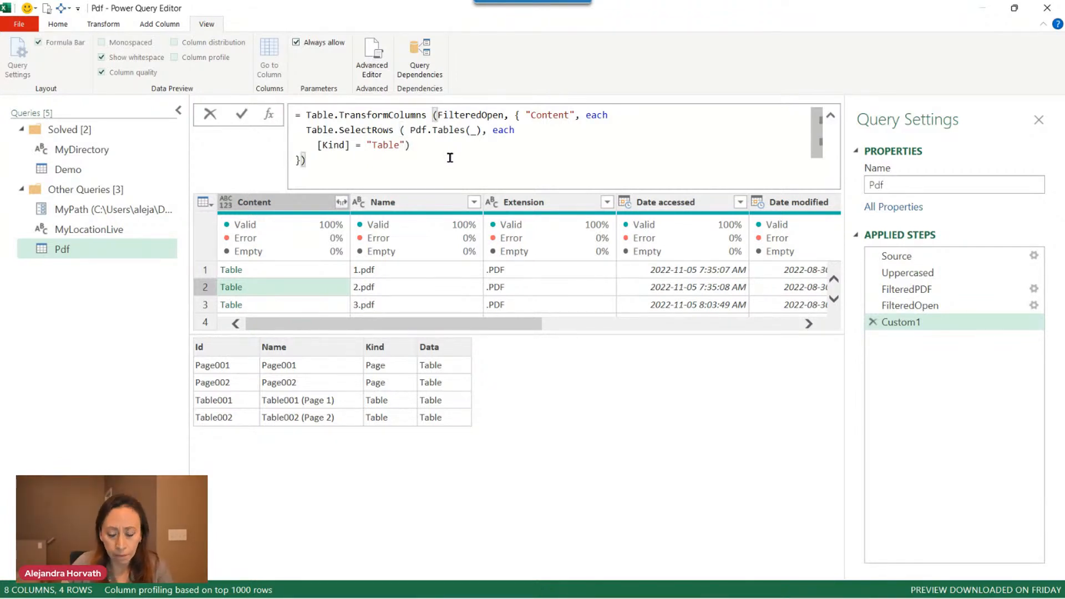
key(Return)
- Examine the filtered nested tables in the Content column for each of the PDF files
click(338, 274)
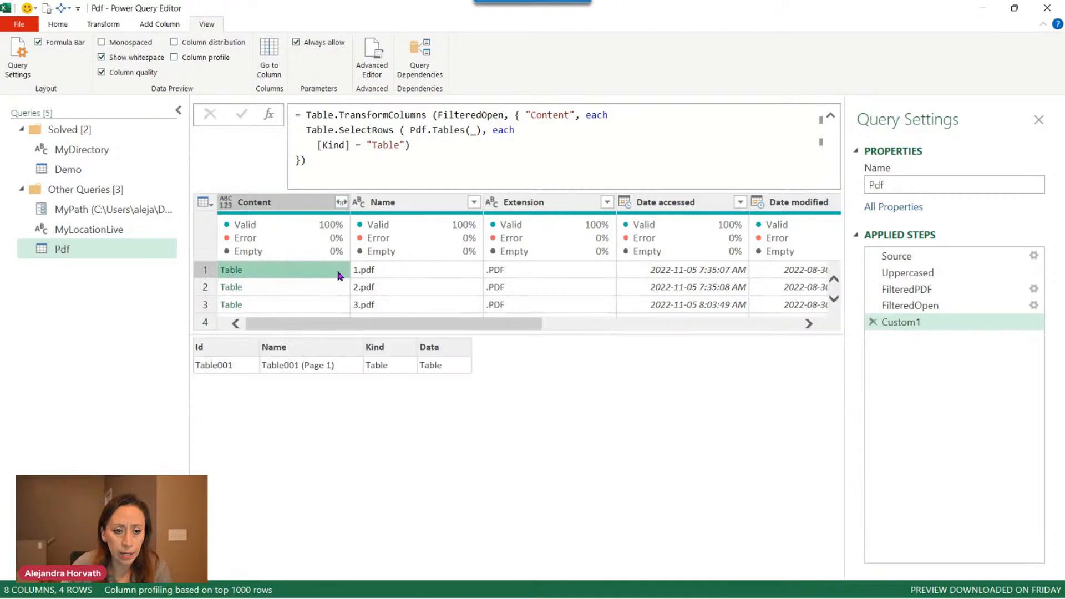
click(340, 290)
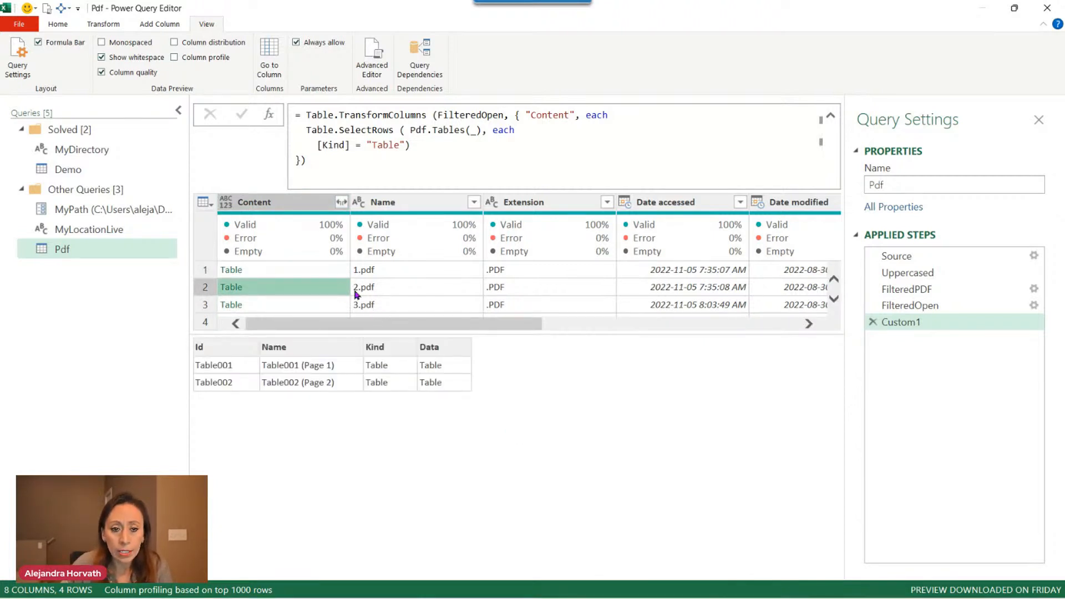
click(320, 276)
click(324, 287)
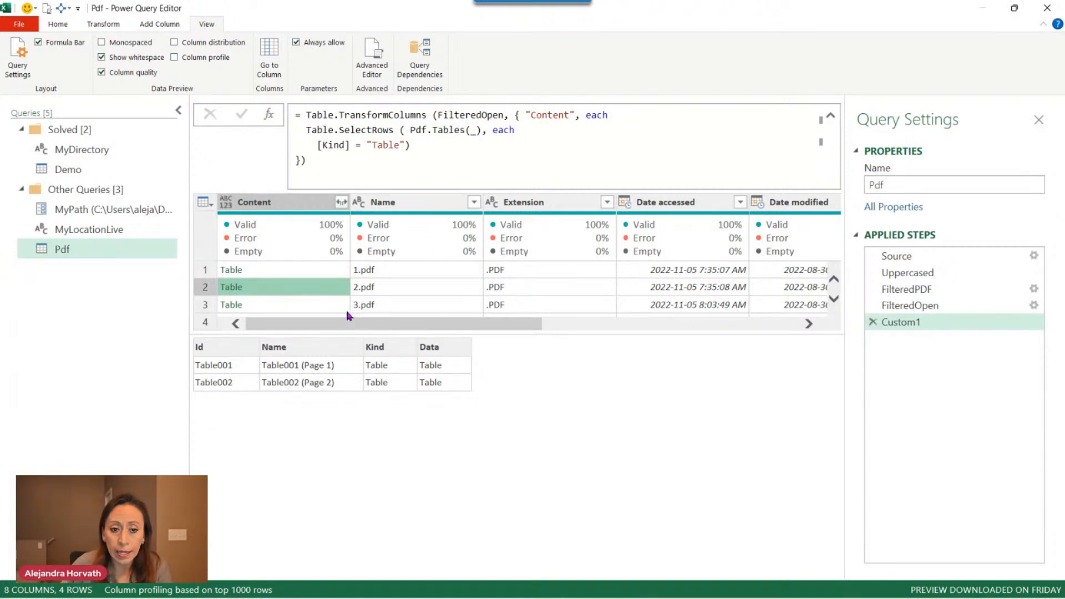
click(343, 305)
scroll(330, 268, down, 1)
click(325, 308)
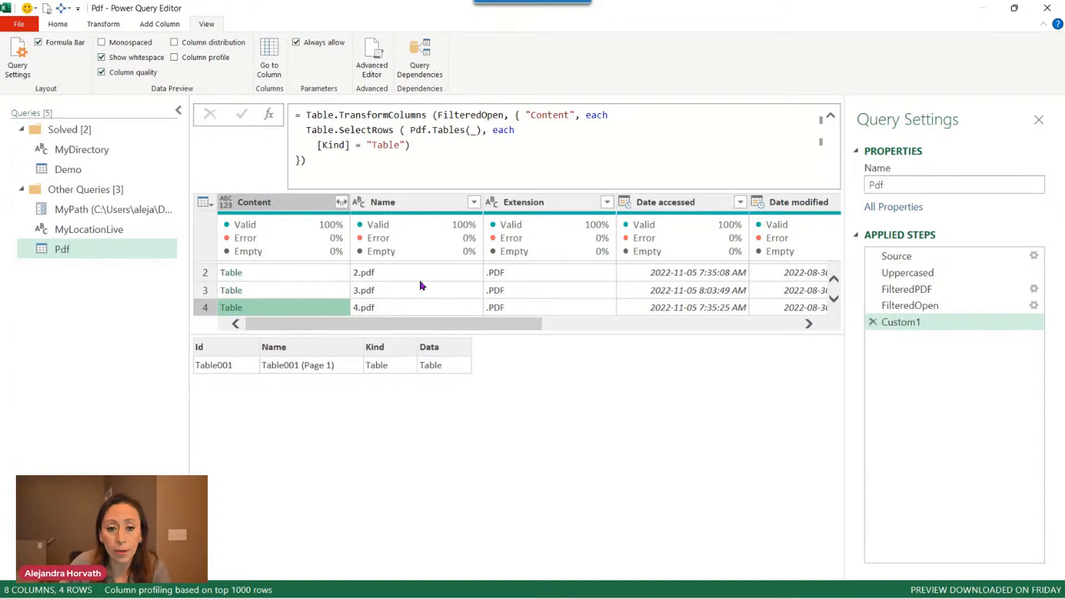
scroll(412, 305, up, 1)
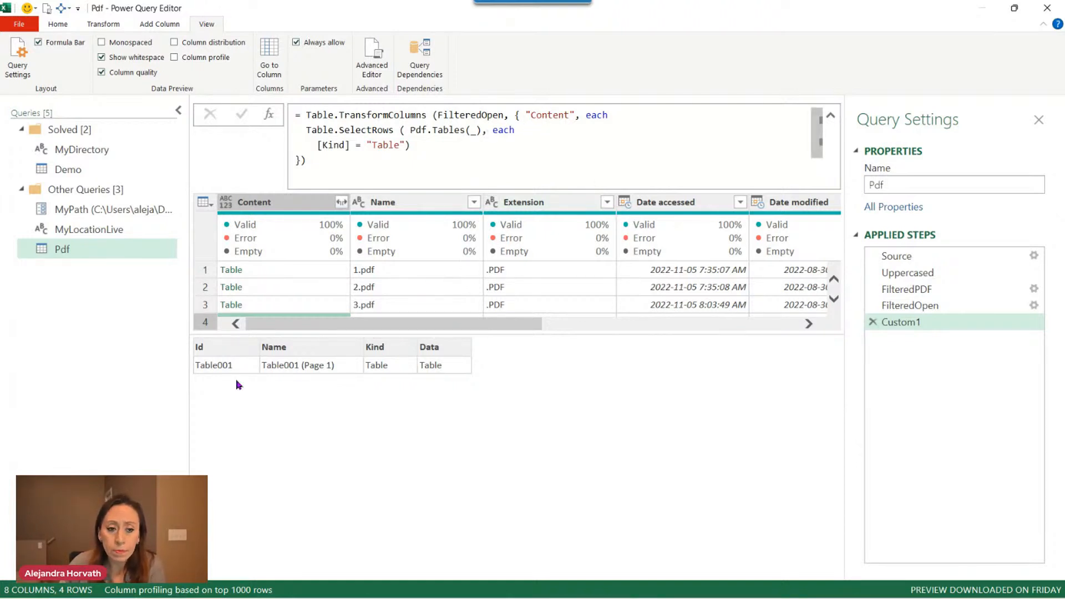
click(340, 270)
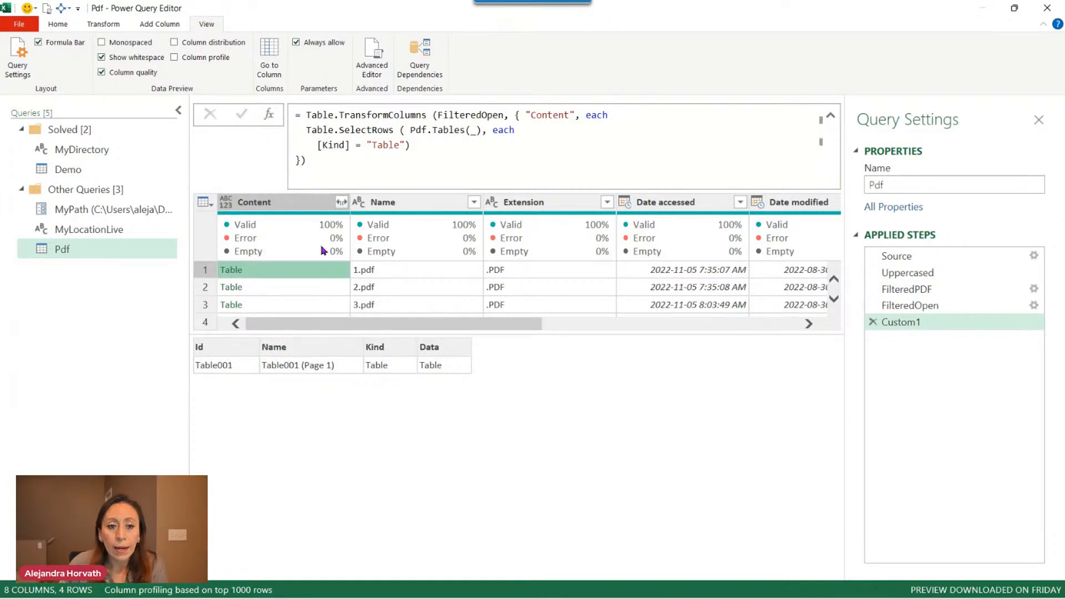
click(341, 203)
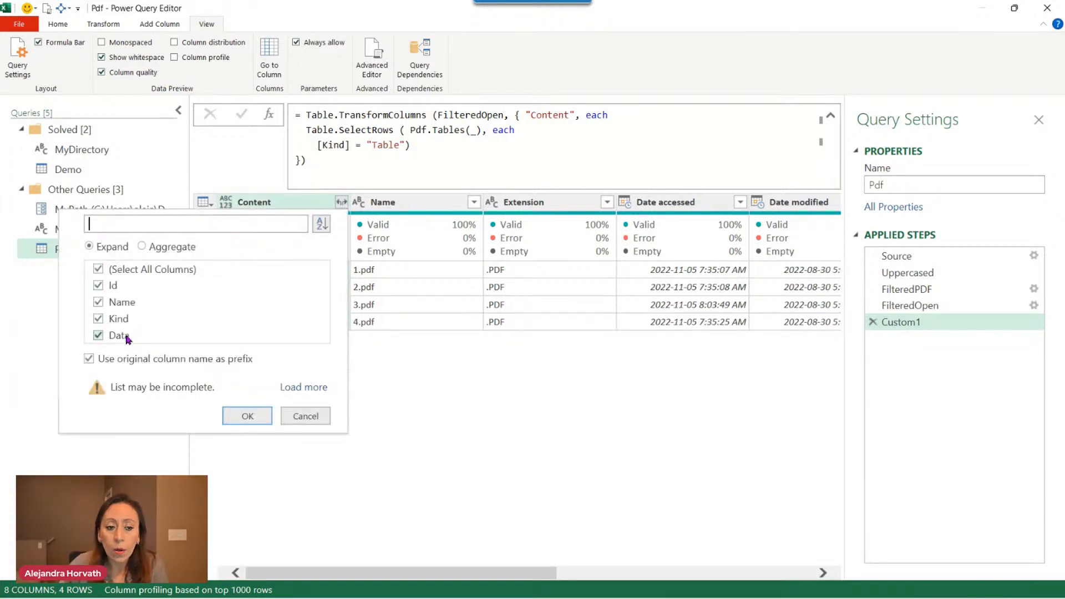
click(315, 418)
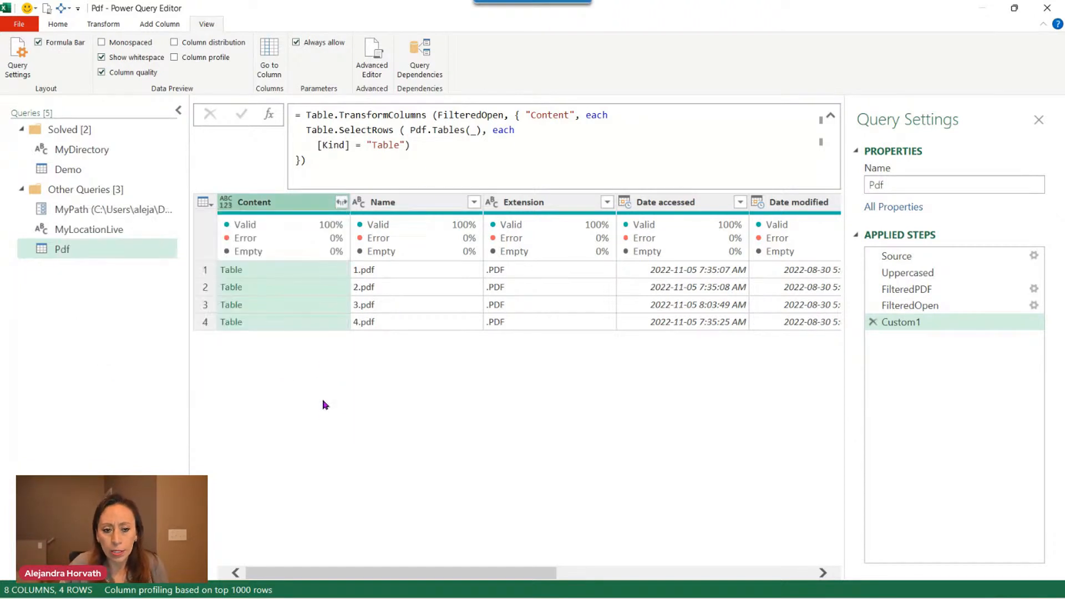
click(328, 269)
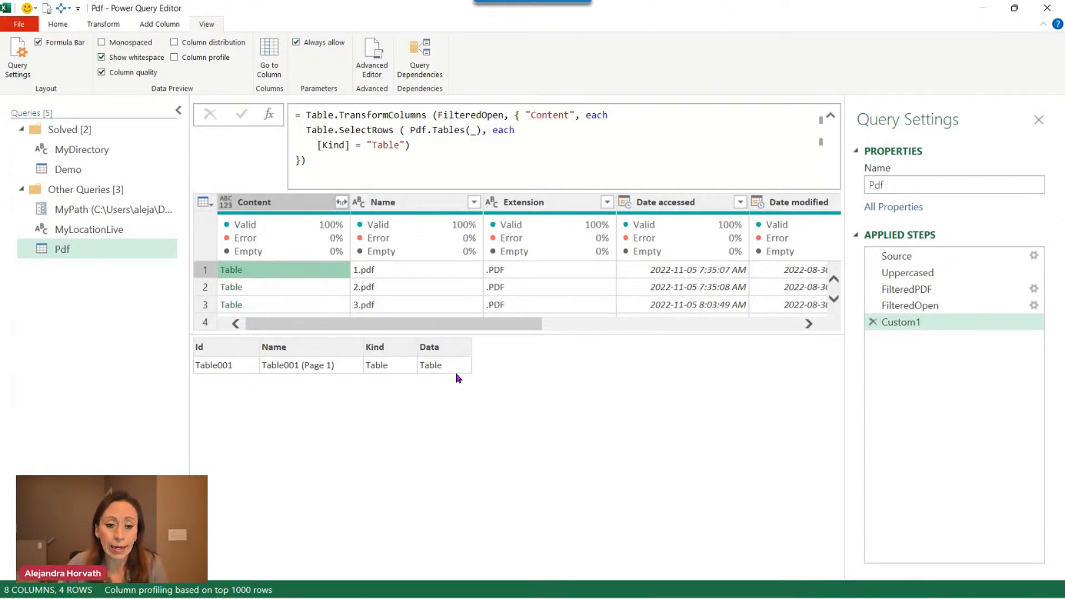
- Expand only the Data field from the Content column, without using the original column name as prefix
click(342, 202)
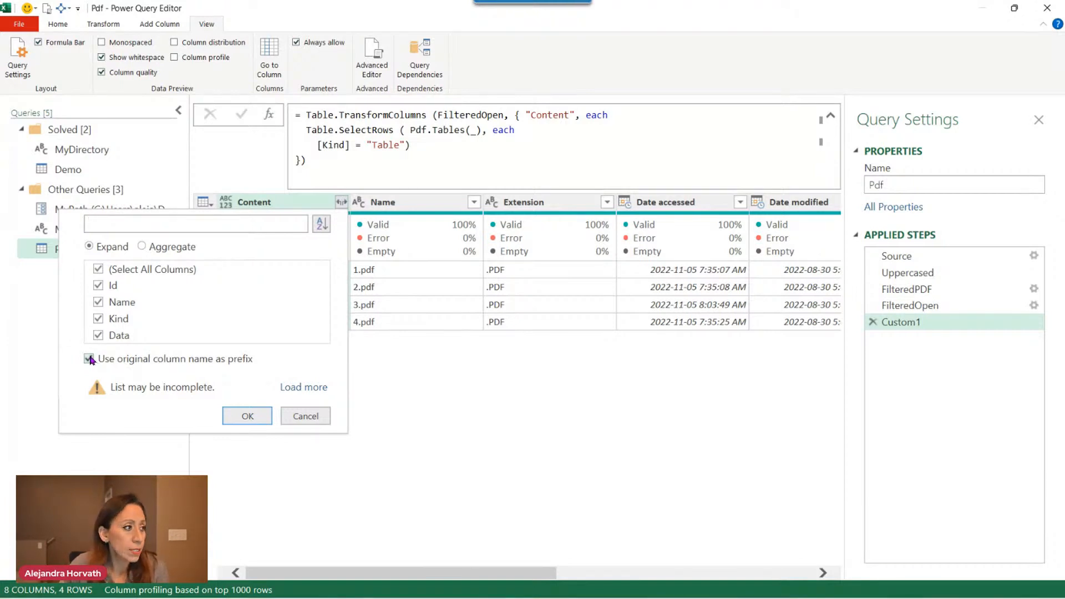
click(90, 359)
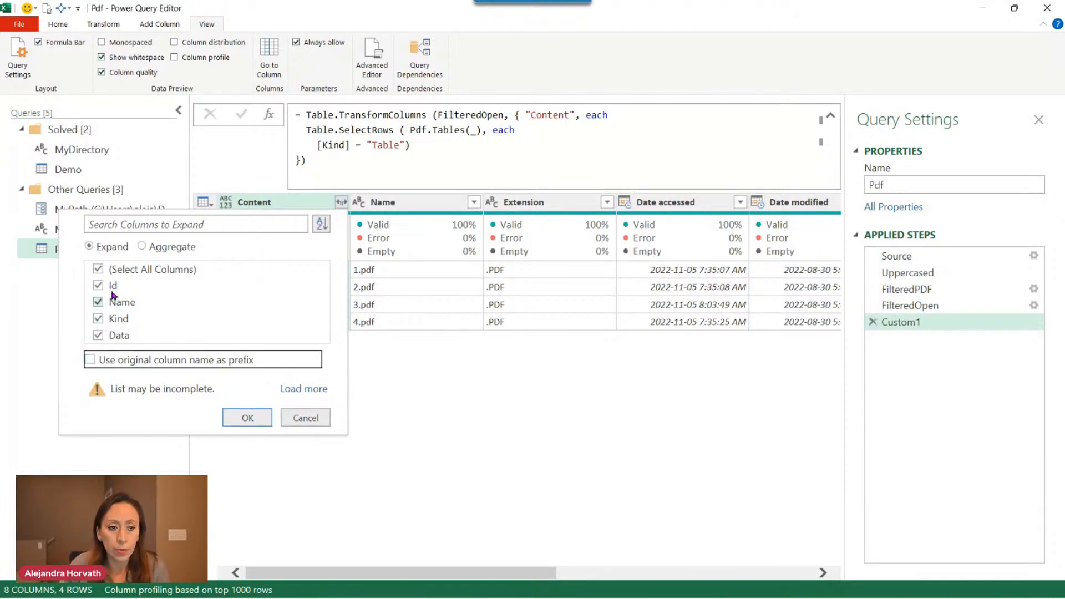
click(99, 269)
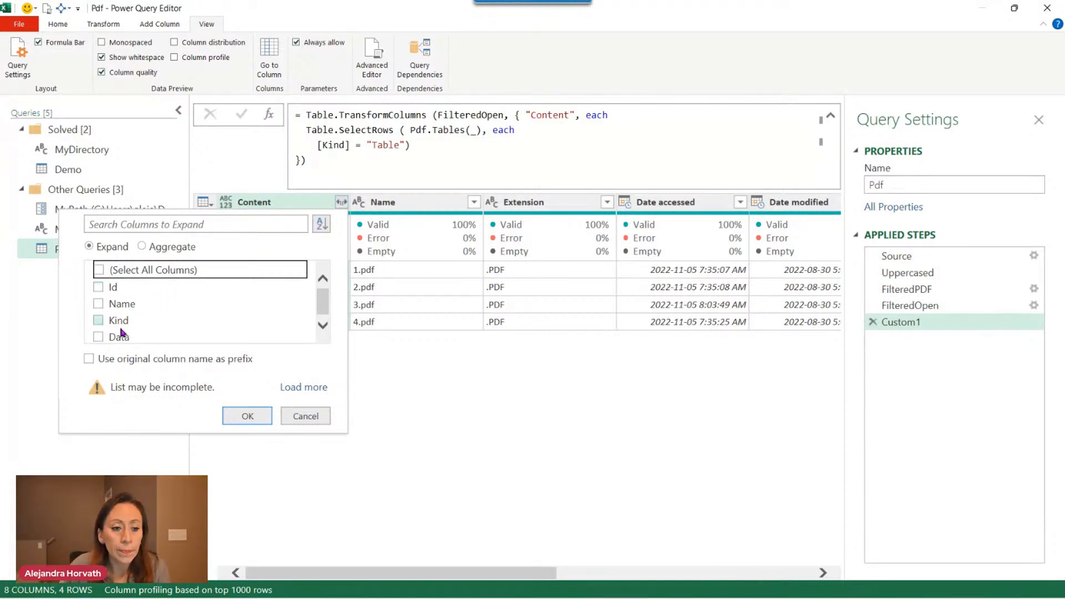
click(105, 338)
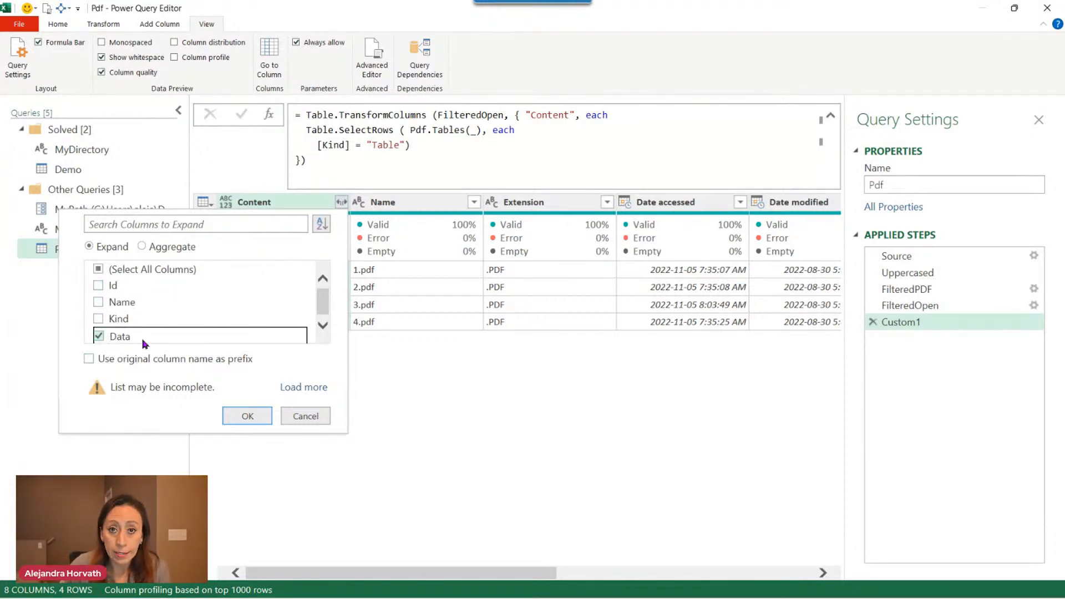
click(249, 416)
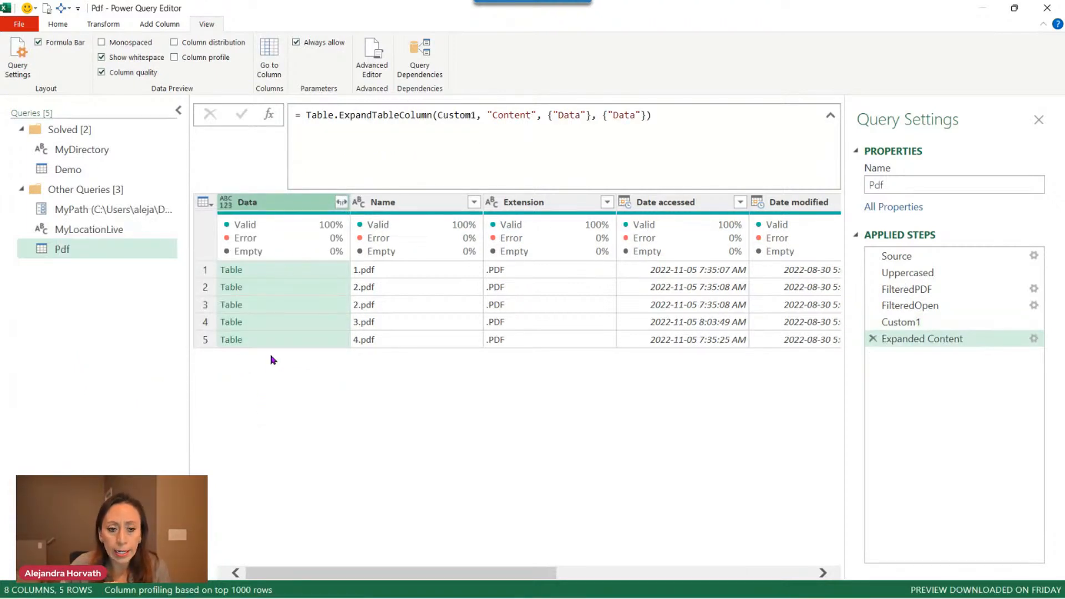
- Preview the nested tables in the Data column for the PDF files, collapsing the formula bar for more room
click(317, 274)
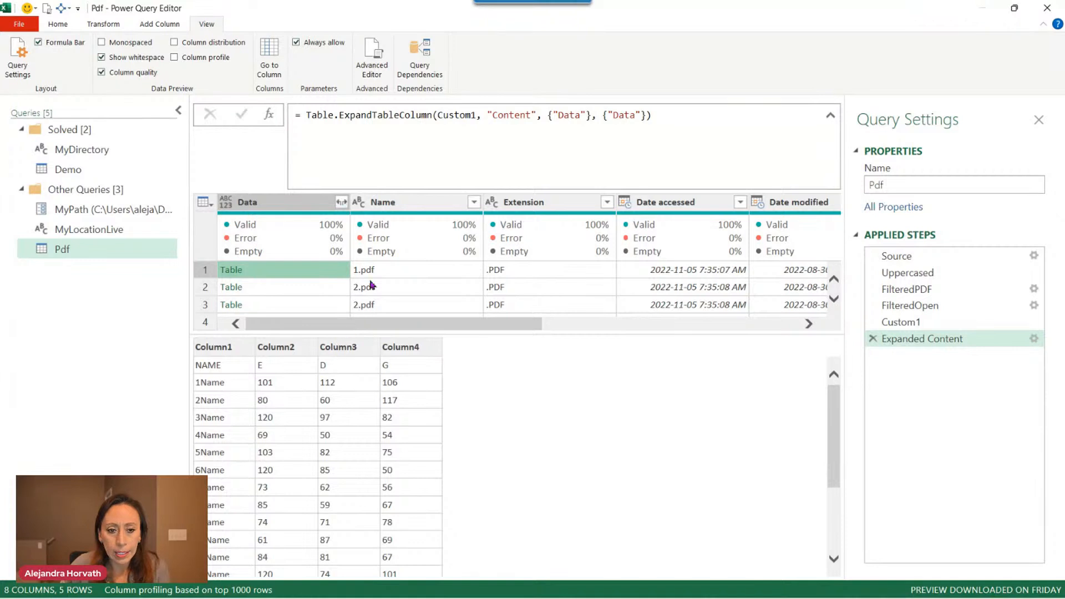
click(831, 115)
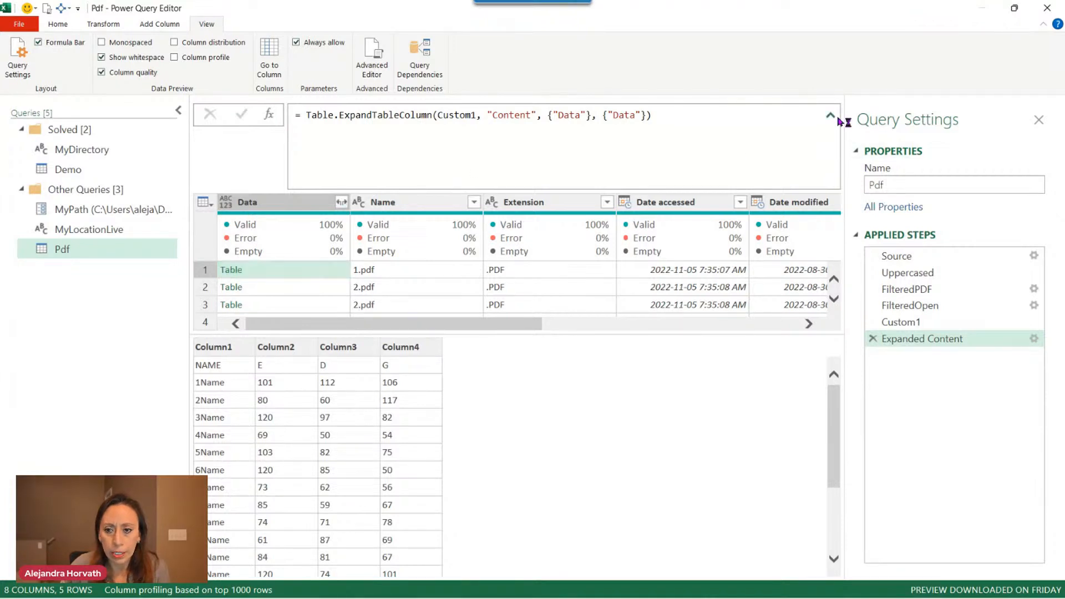
click(338, 225)
click(342, 240)
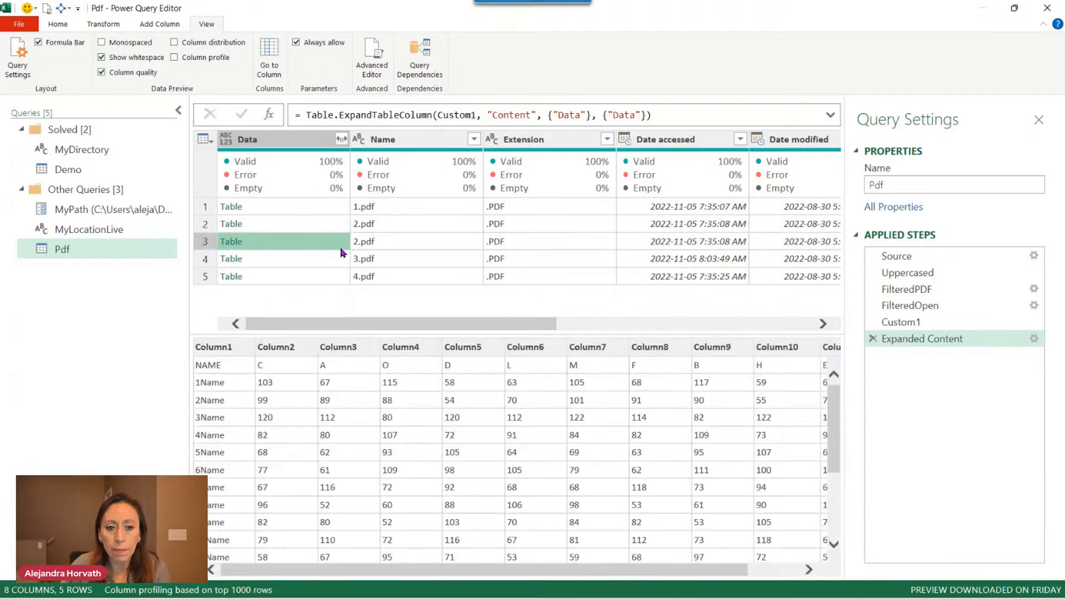
click(341, 263)
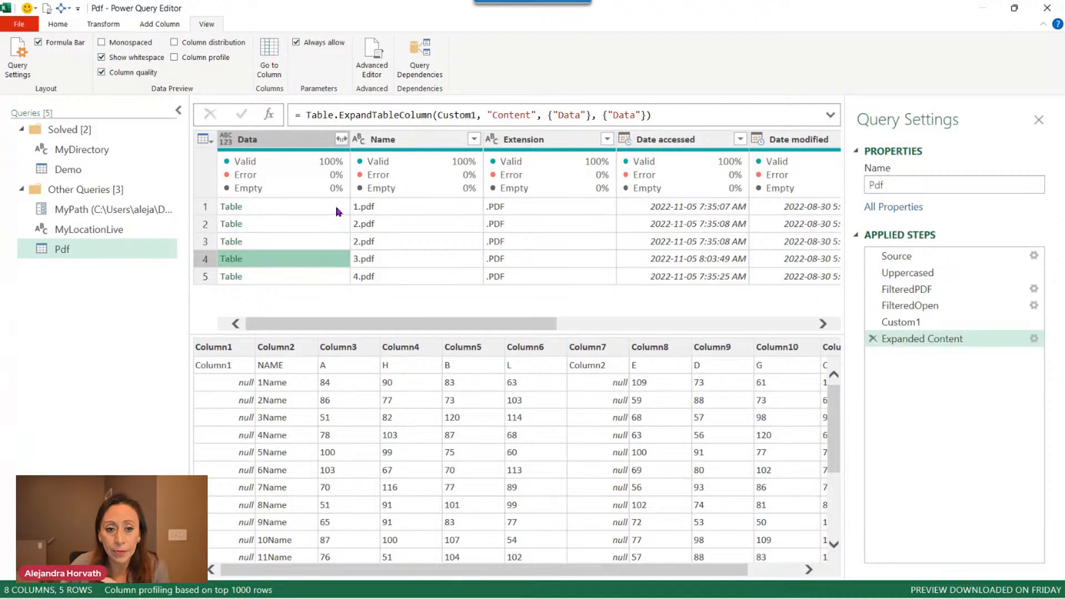
- Compare the two rows that come from 2.pdf and examine the nested table of each
click(424, 230)
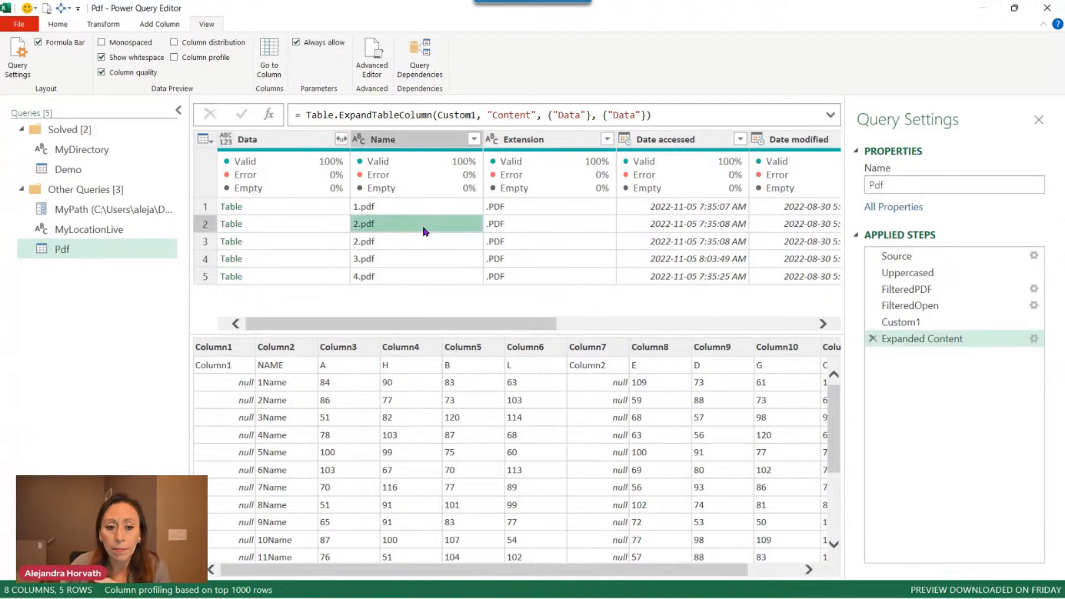
click(398, 244)
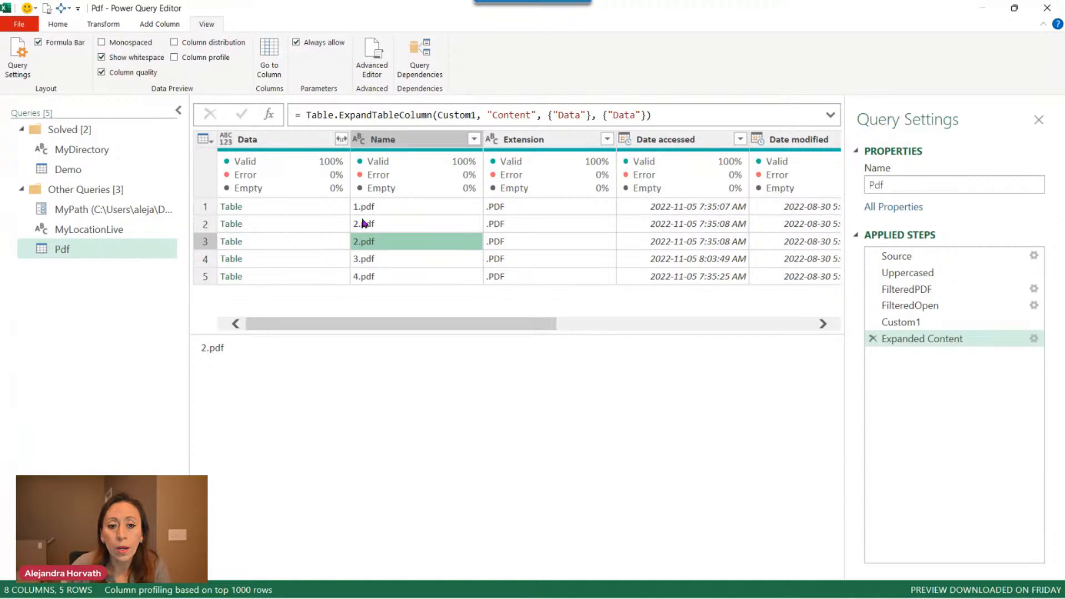
click(396, 227)
click(397, 242)
click(397, 230)
click(396, 245)
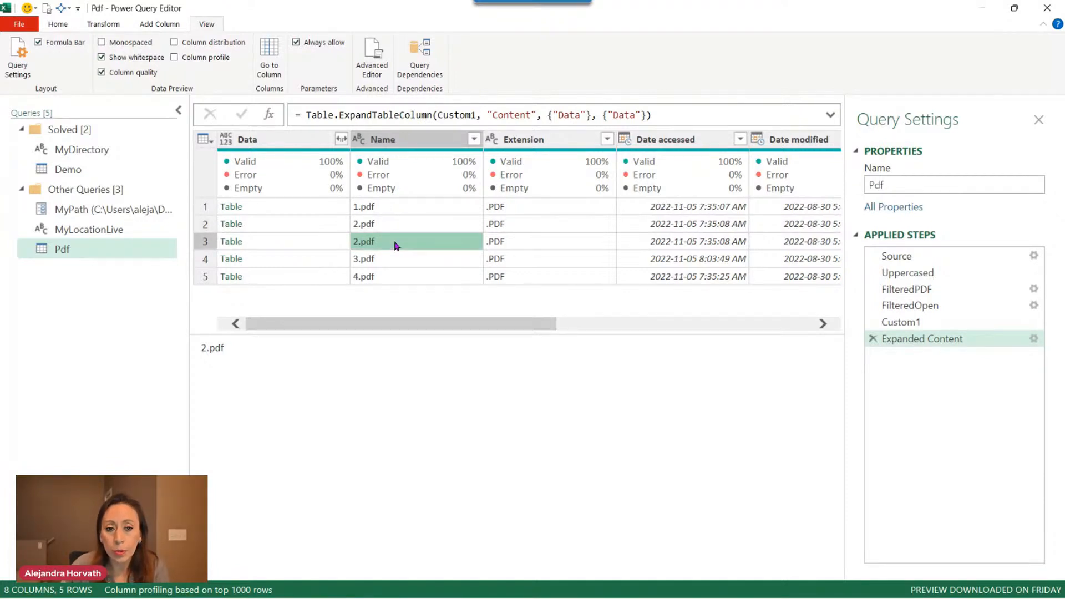
click(328, 227)
scroll(373, 365, down, 1)
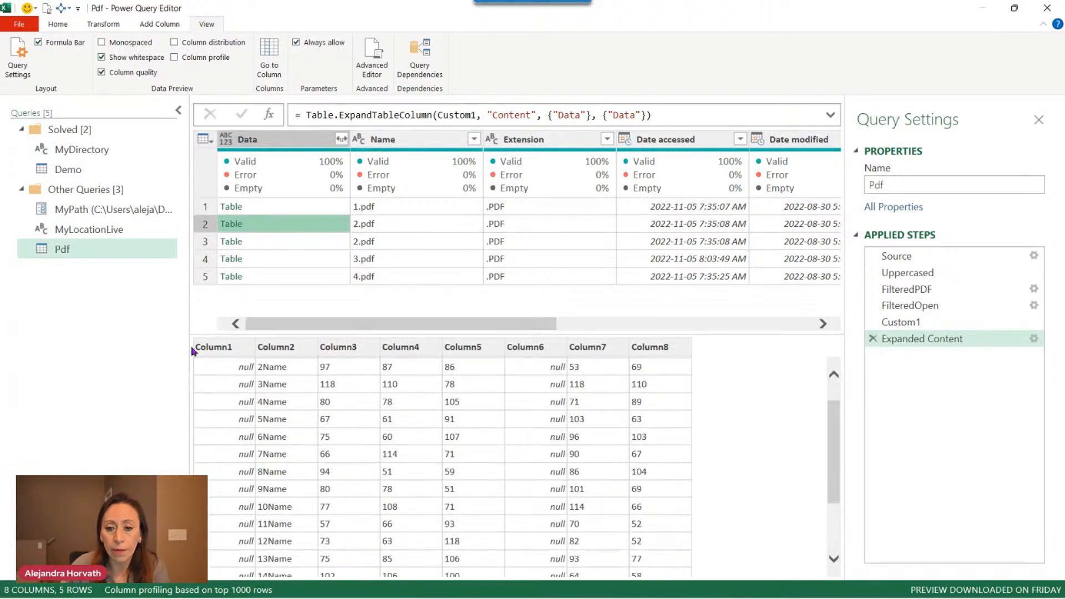
click(279, 244)
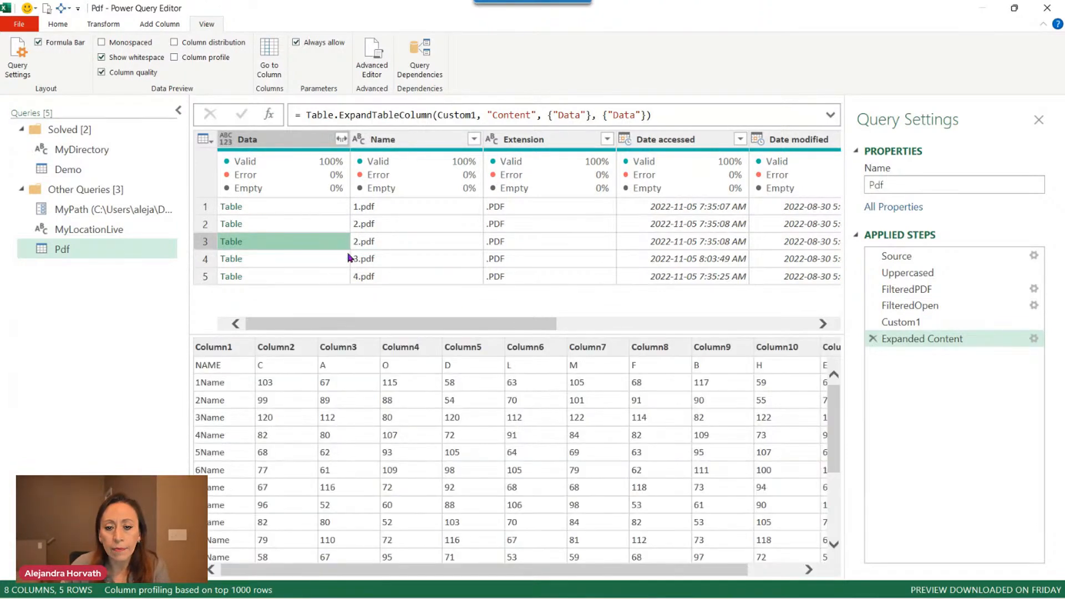
drag(418, 575, 594, 571)
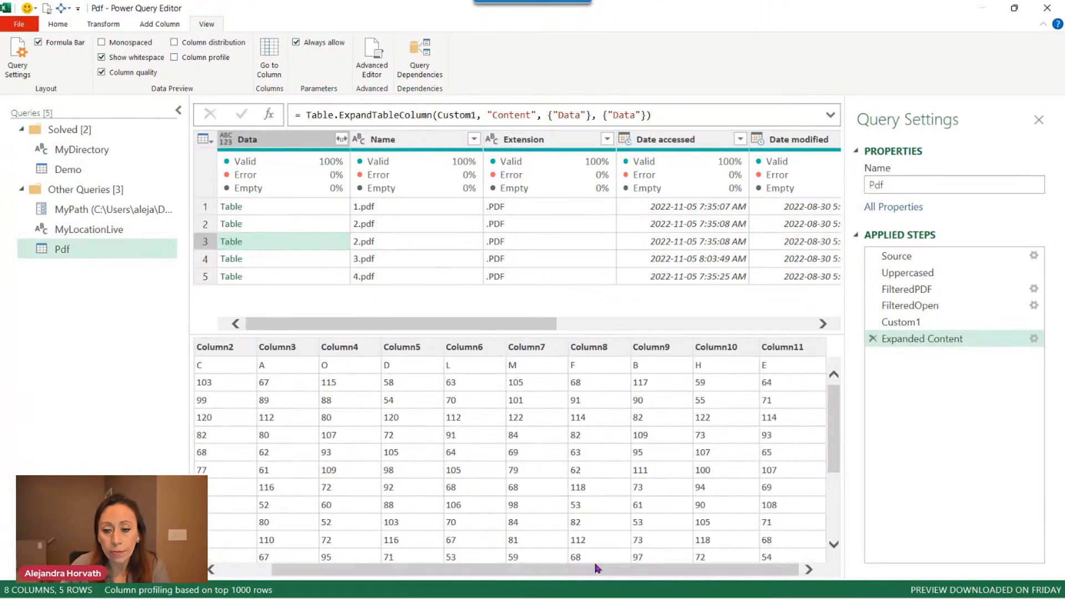
- Rename the Custom1 applied step as FilteredTbls
double_click(961, 327)
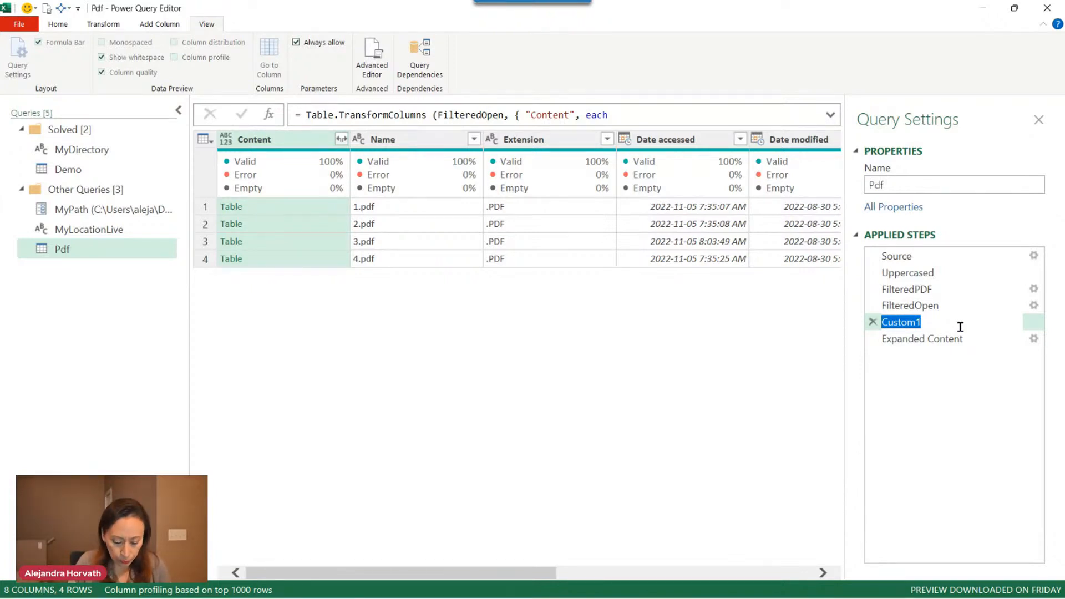
text(E)
key(BackSpace)
key(BackSpace)
key(BackSpace)
text(FilteredTbls)
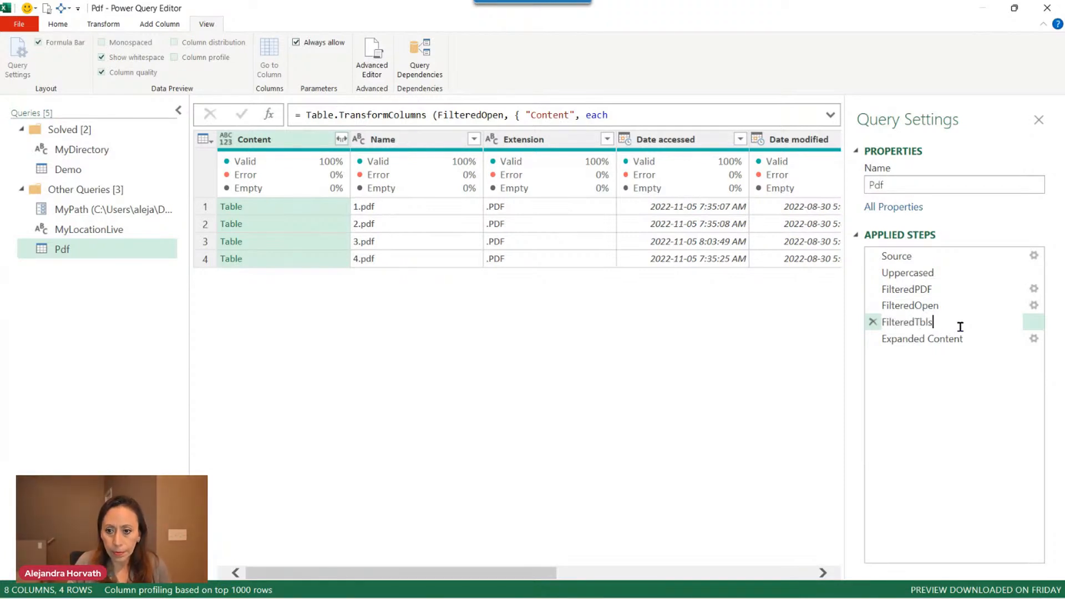
click(963, 425)
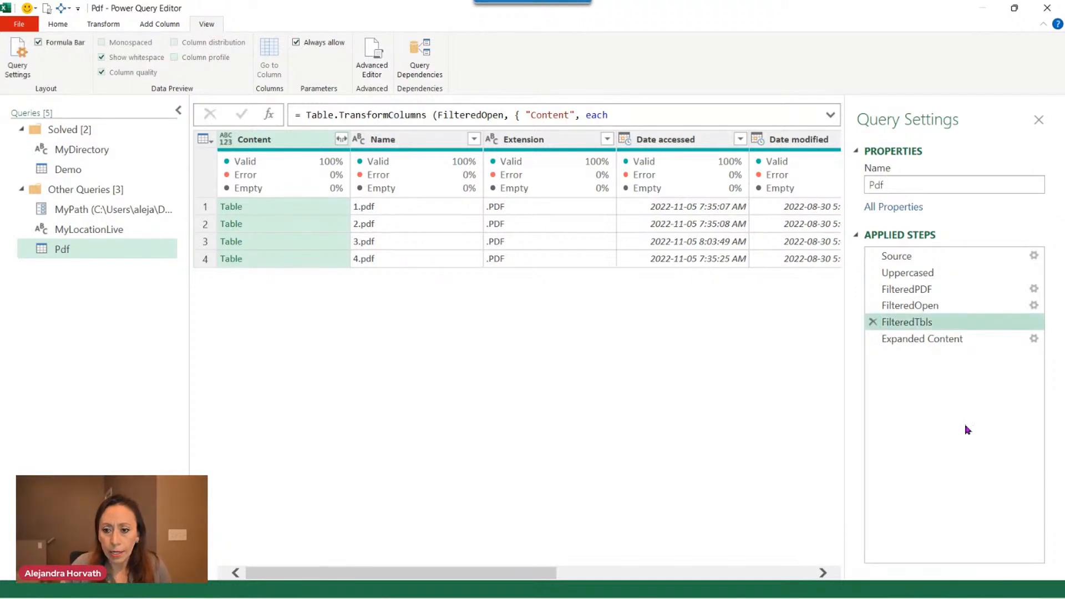
- Rename the Expanded Content applied step as ExpandedData
double_click(969, 340)
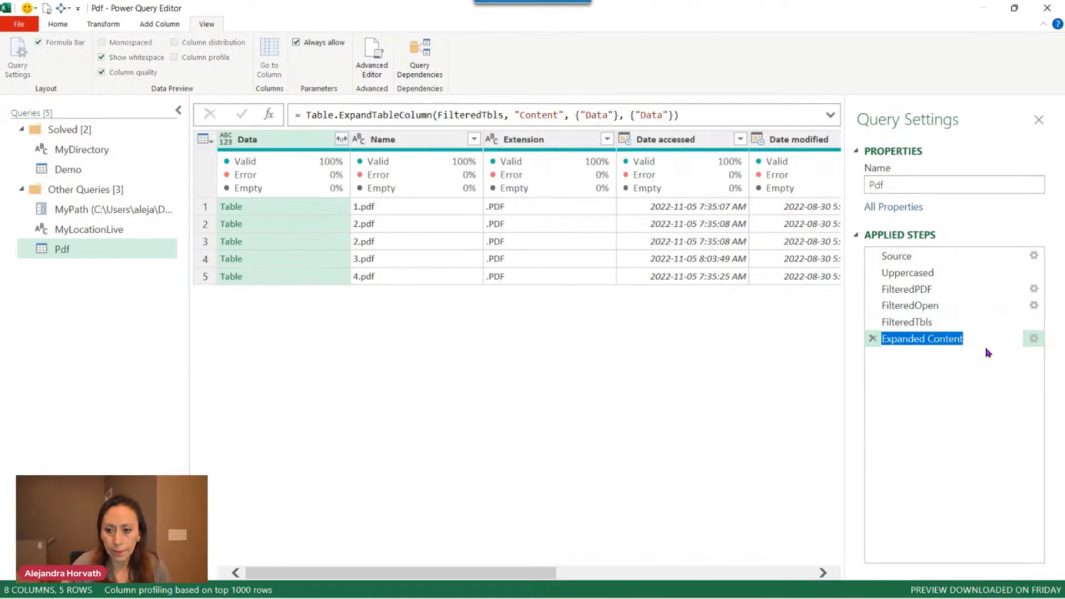
key(End)
key(BackSpace)
key(BackSpace)
key(BackSpace)
key(BackSpace)
key(BackSpace)
text(Da)
key(Return)
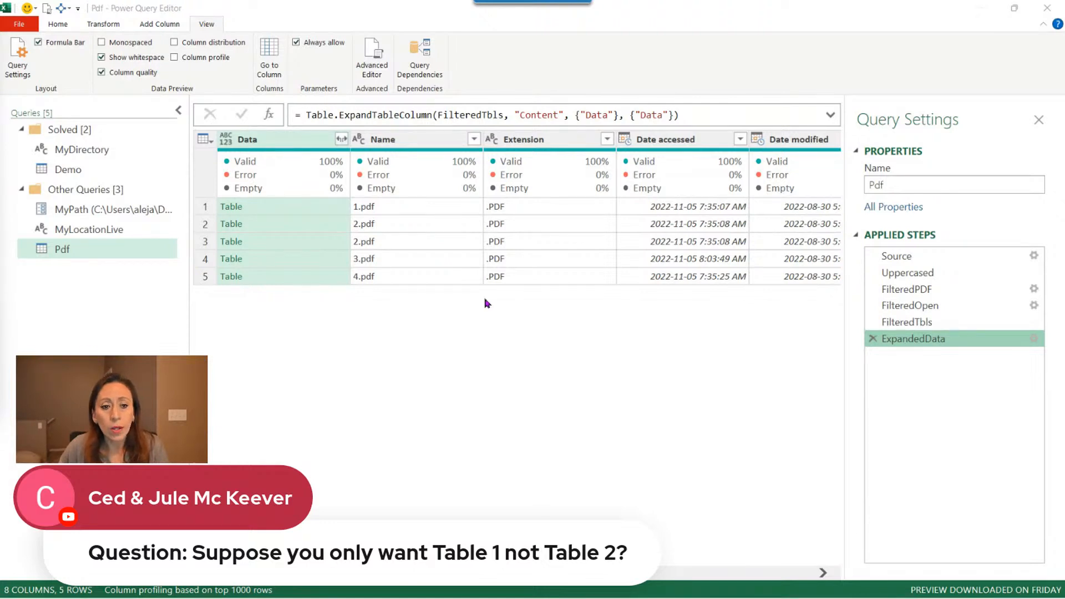
- Examine the item names of 1.pdf and 2.pdf at the FilteredTbls step, with its full formula expanded
click(336, 249)
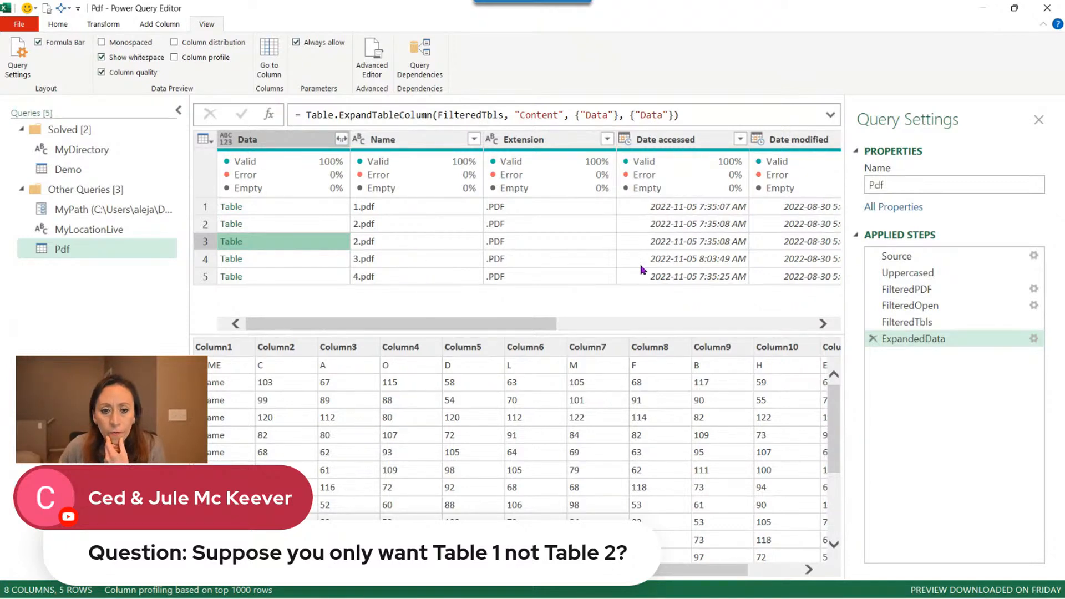
click(939, 324)
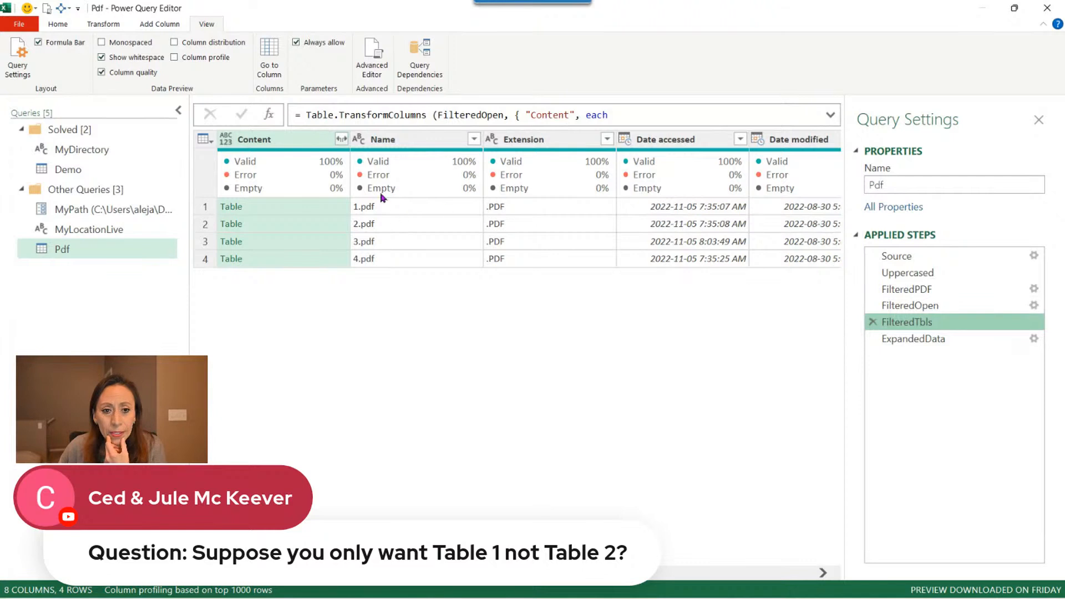
click(344, 226)
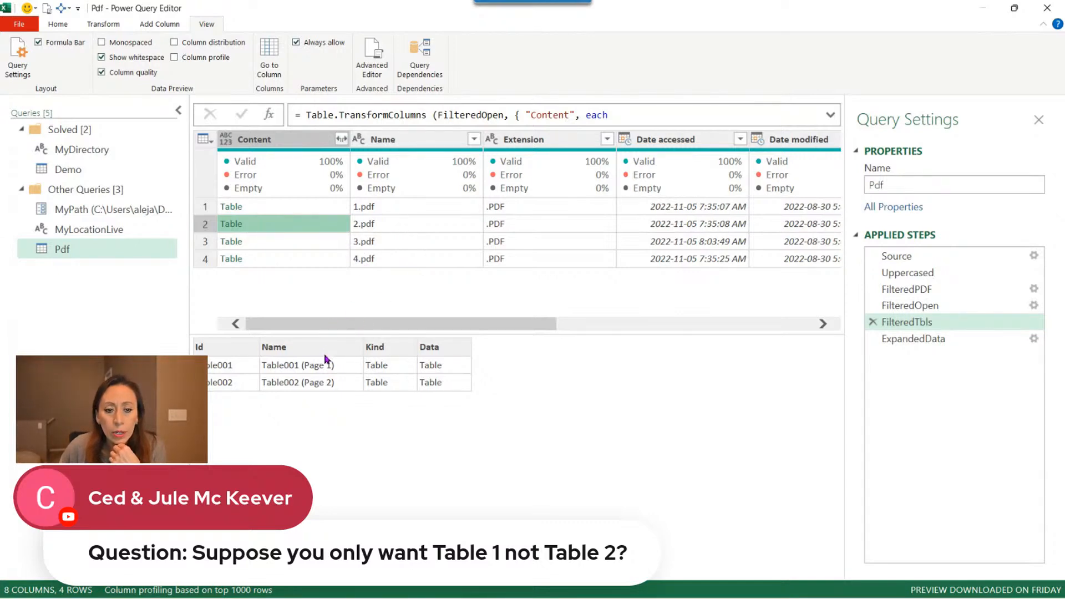
click(830, 115)
click(326, 272)
click(327, 273)
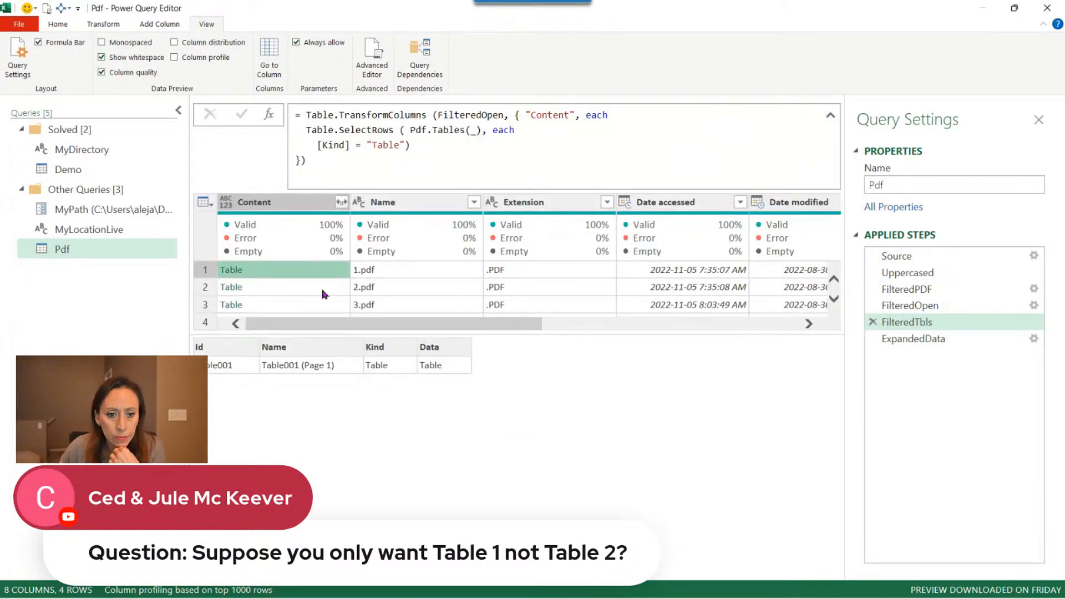
click(327, 288)
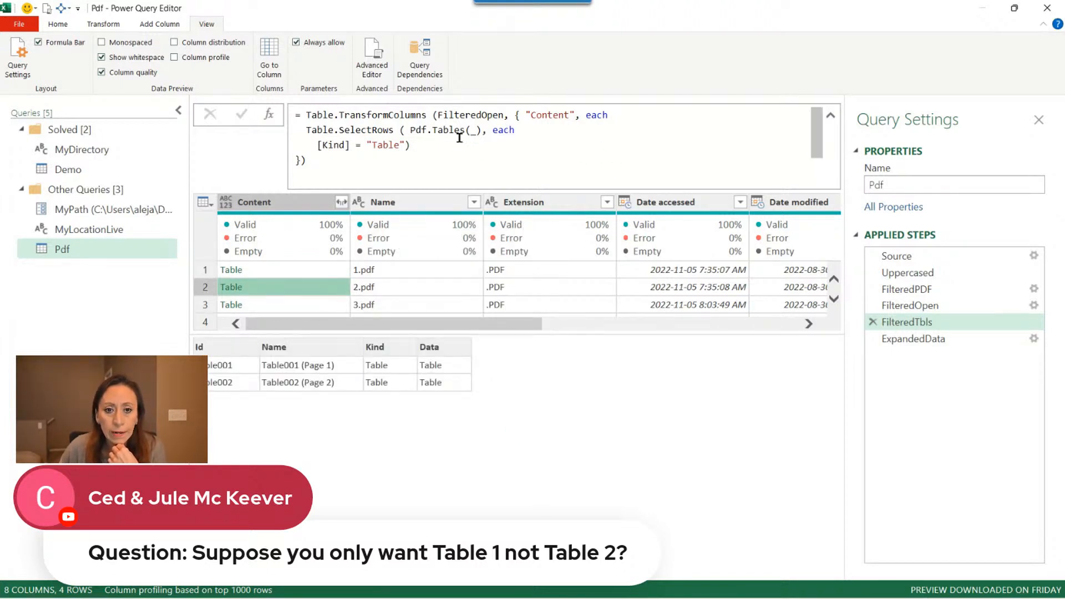
- Extend the row condition after [Kind] = "Table" with and [Name] = "(Page 1)"
click(405, 146)
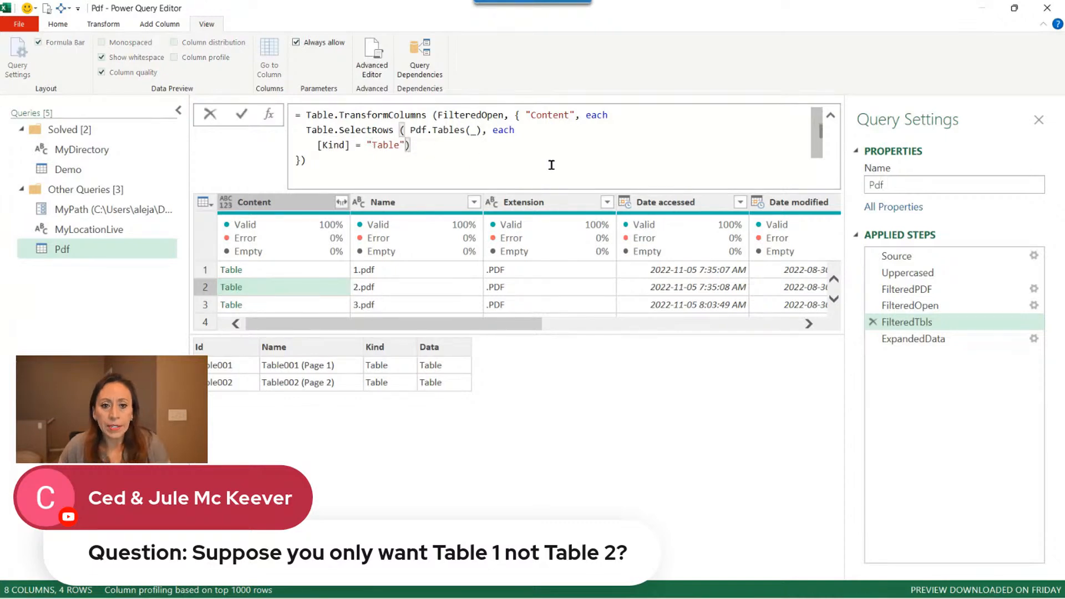
text(and )
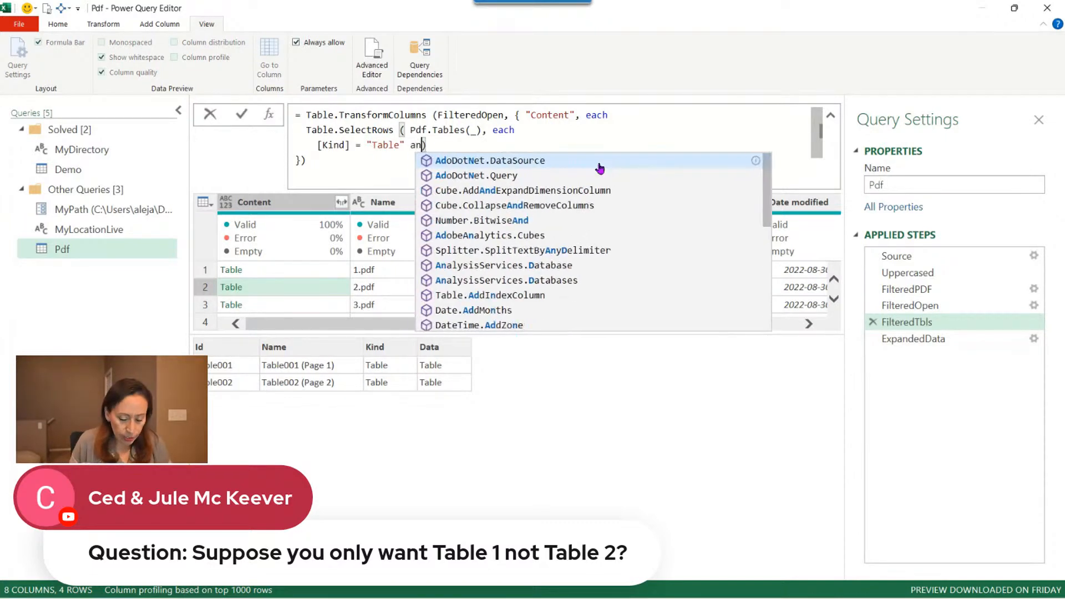
text([Name] = ")
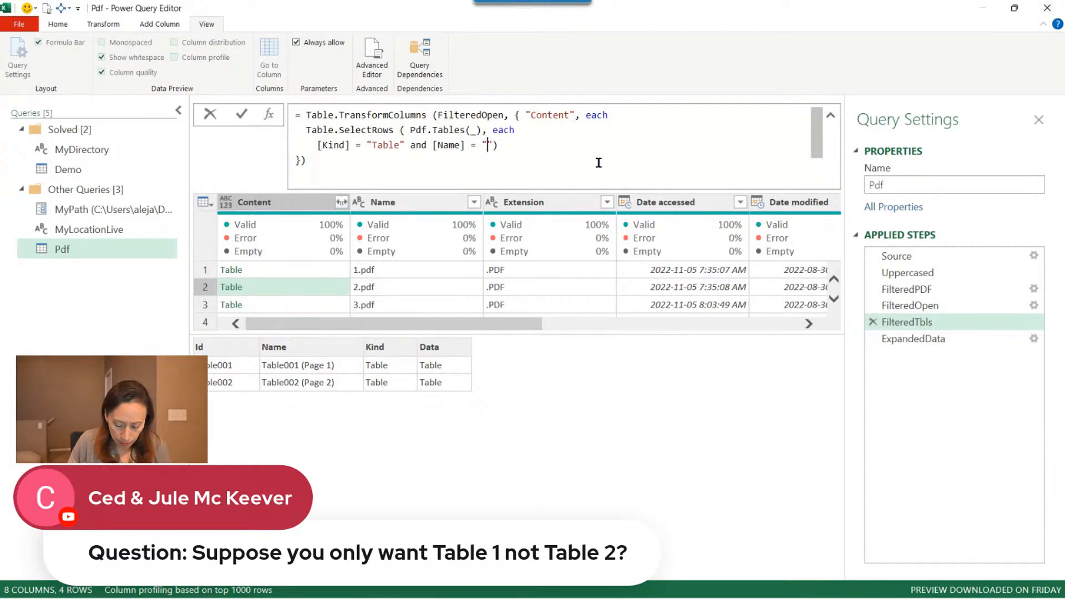
text((Pag)
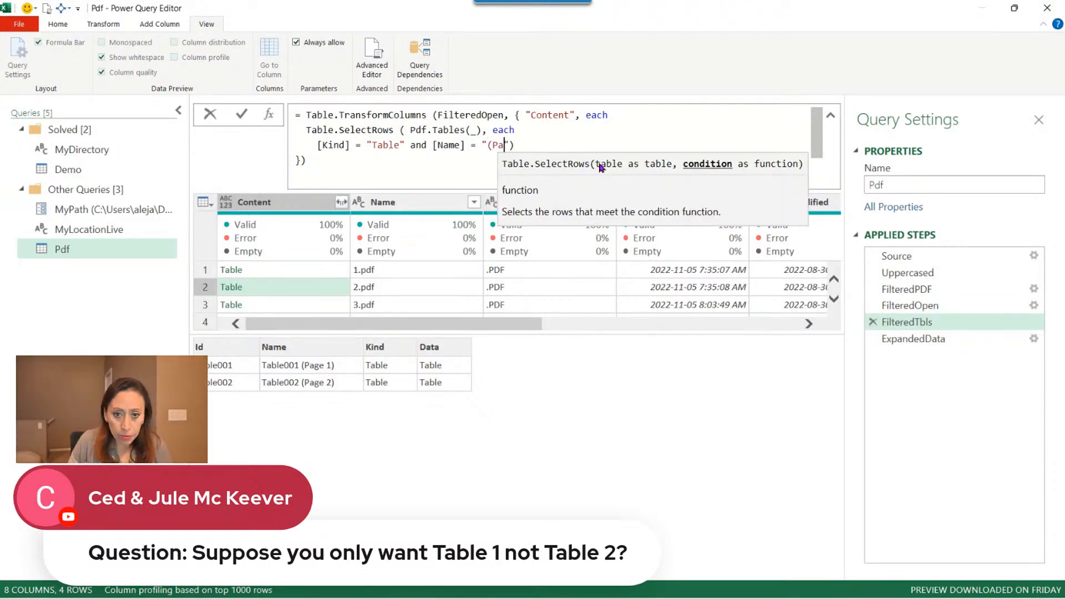
text(e 1))
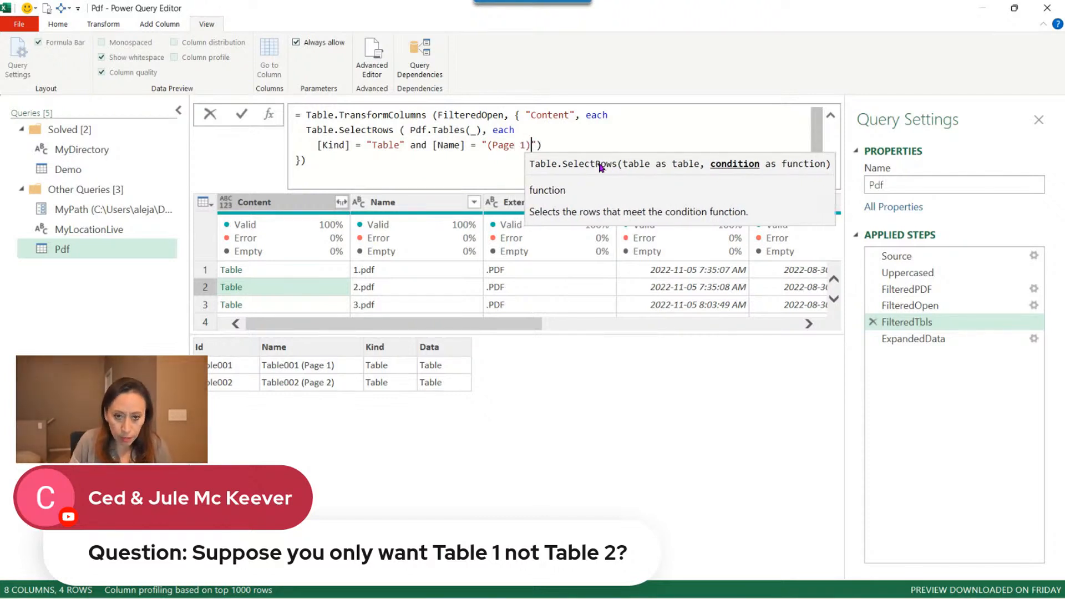
- Insert a # directly before the quoted text "(Page 1)" in the Name condition
key(Left)
key(Left)
key(Left)
key(Left)
key(Left)
key(Left)
key(Left)
key(Left)
key(Left)
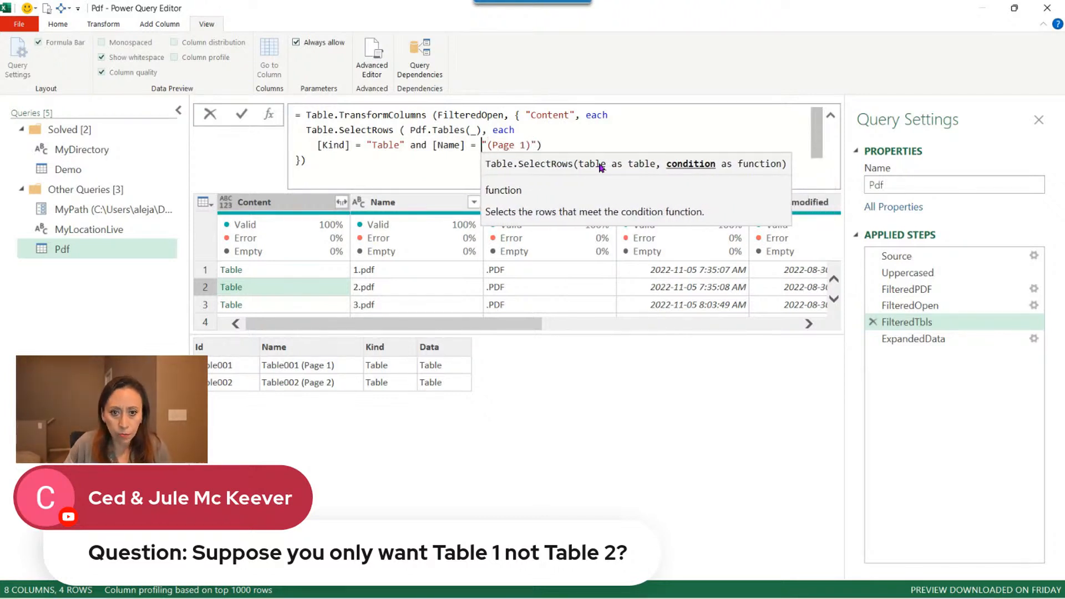
text(#)
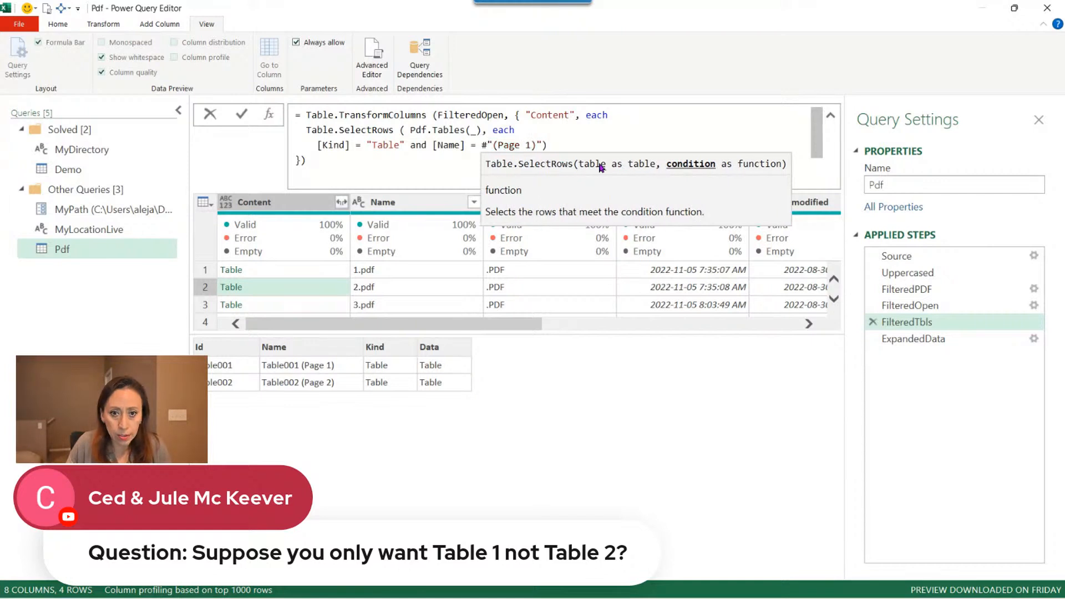
- Apply the formula, remove the # before "(Page 1)" in the Name condition, and preview the tables of 2.pdf and 1.pdf
key(End)
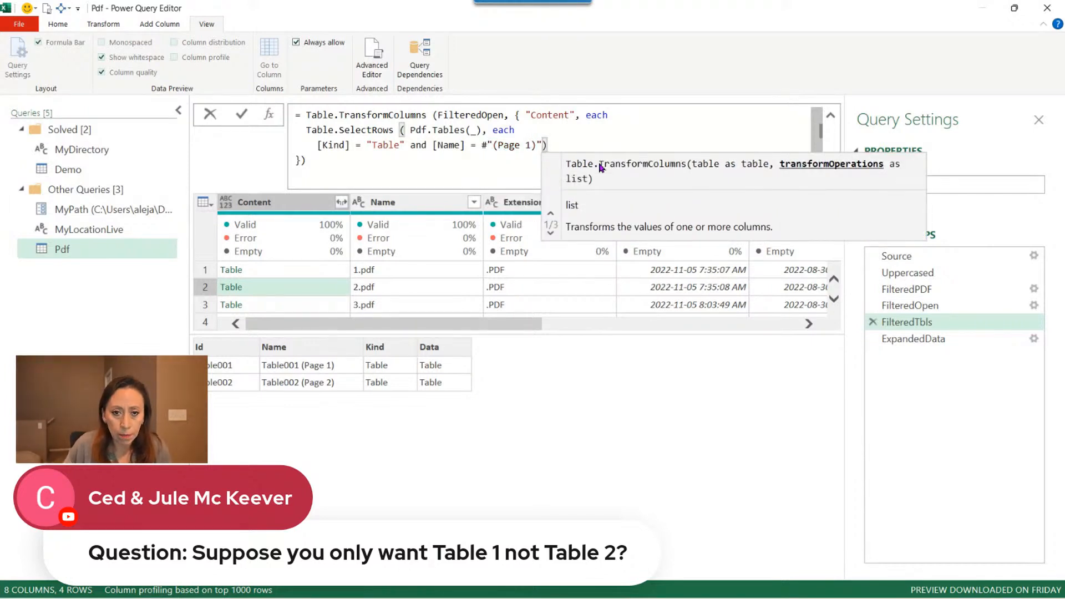
click(242, 114)
click(486, 144)
key(BackSpace)
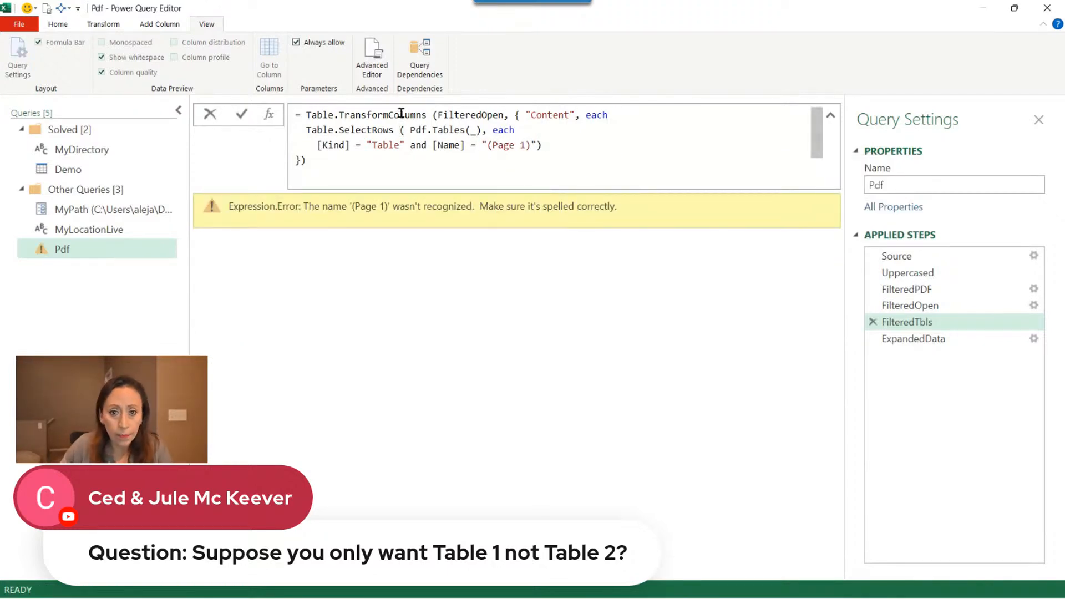
click(241, 115)
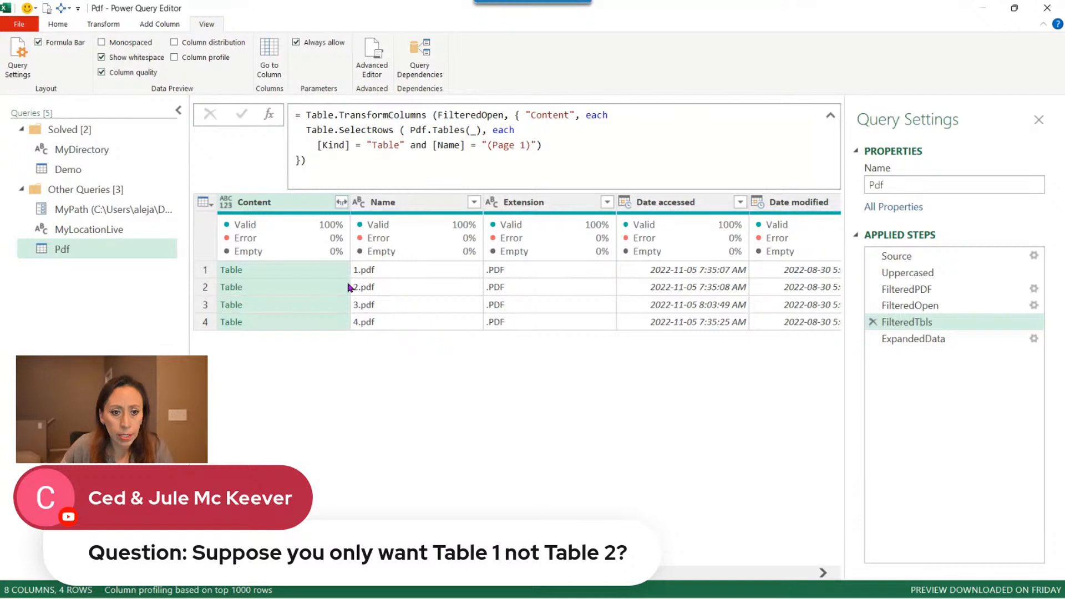
click(333, 290)
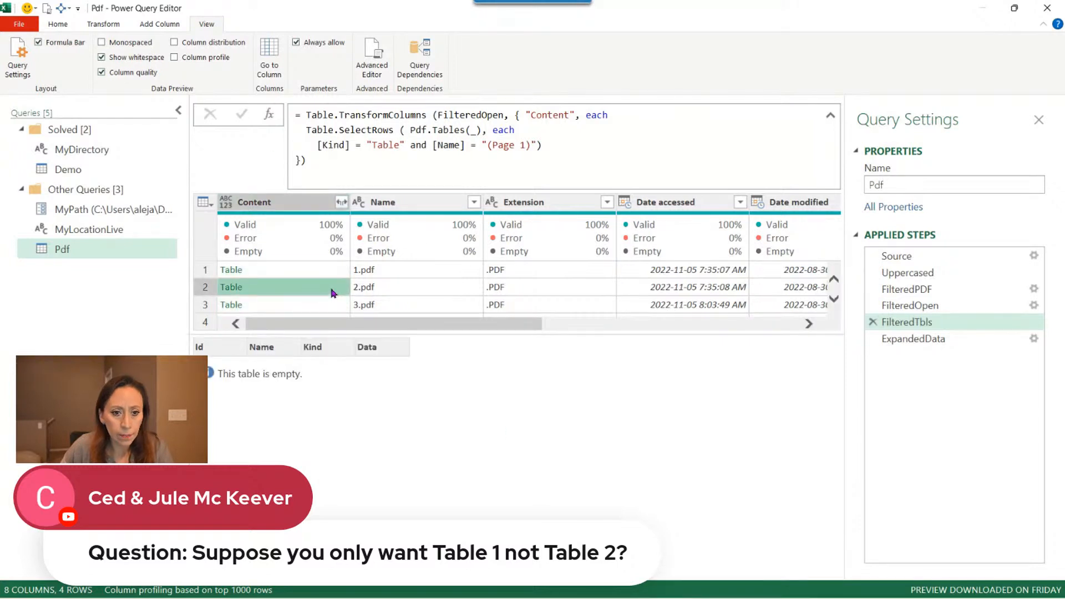
click(339, 271)
- Replace and with or between the Kind and Name conditions and preview the tables of 2.pdf and 1.pdf
click(411, 146)
drag(411, 145, 429, 144)
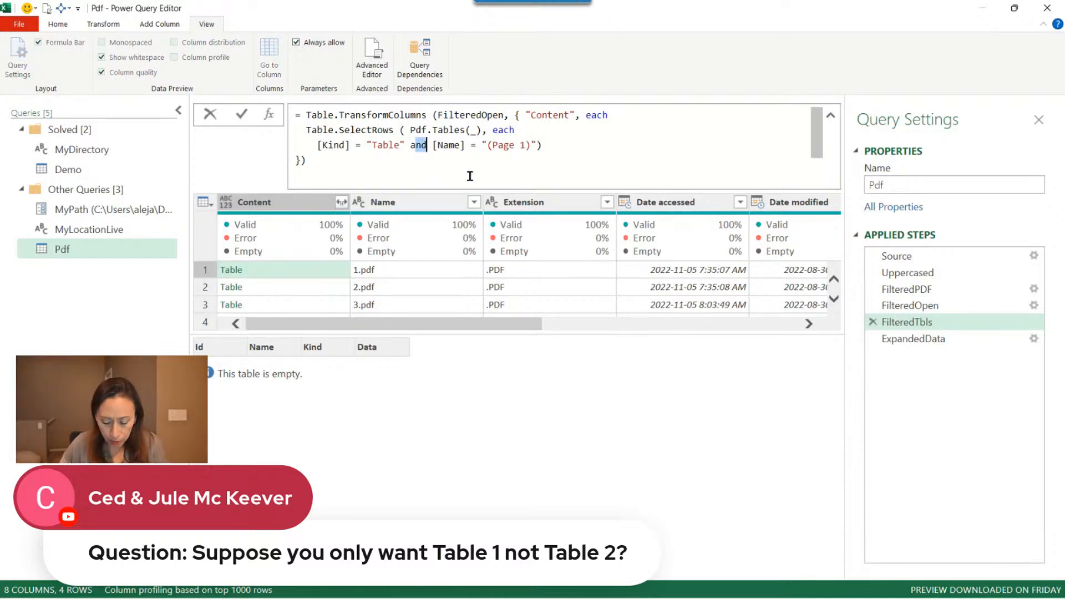
key(BackSpace)
key(Escape)
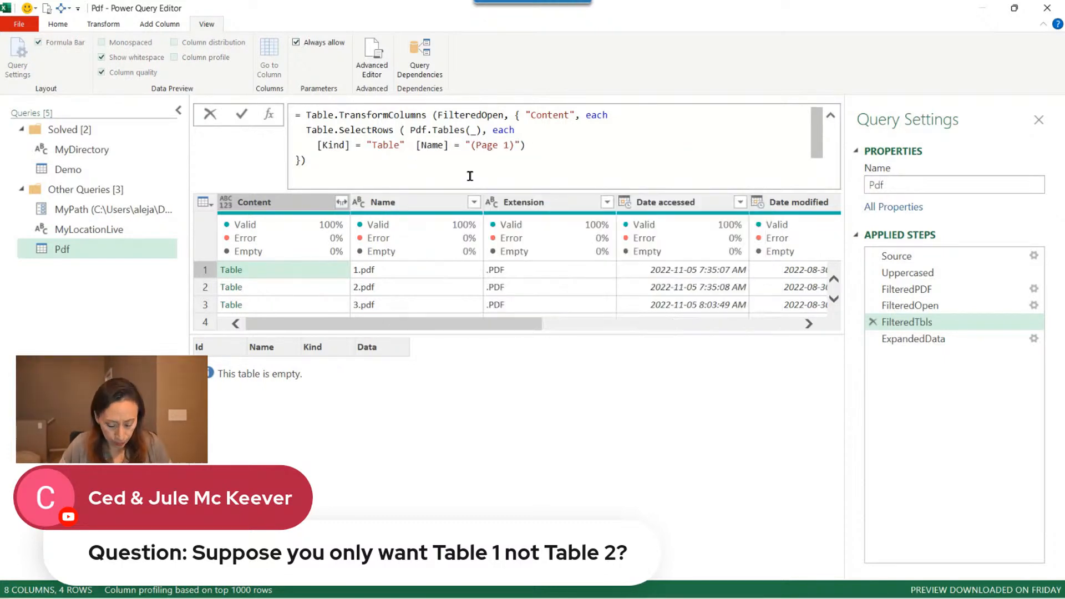
text(or)
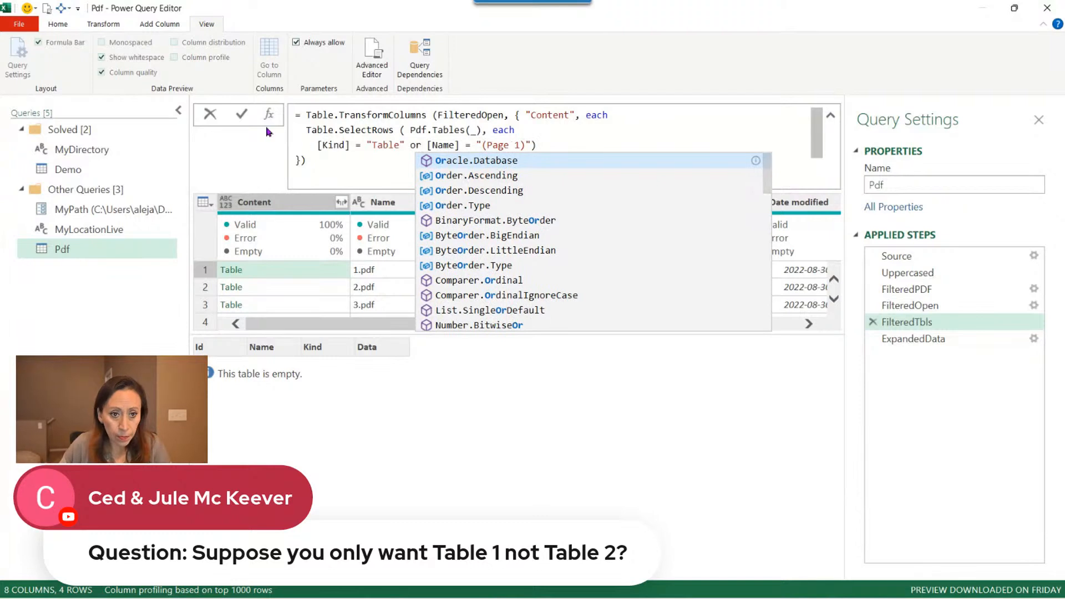
click(242, 114)
click(311, 288)
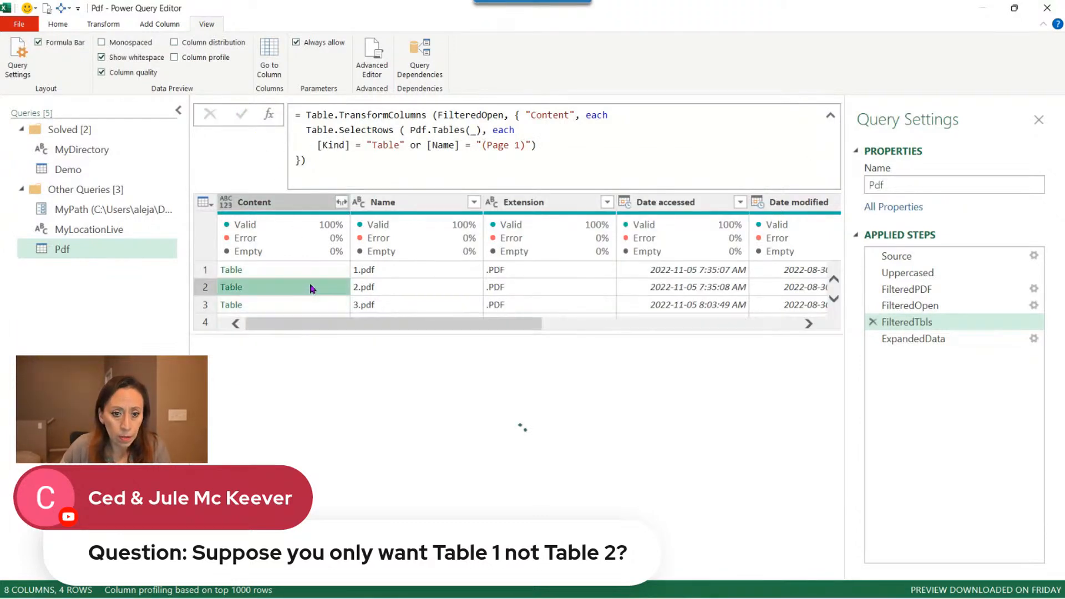
click(318, 267)
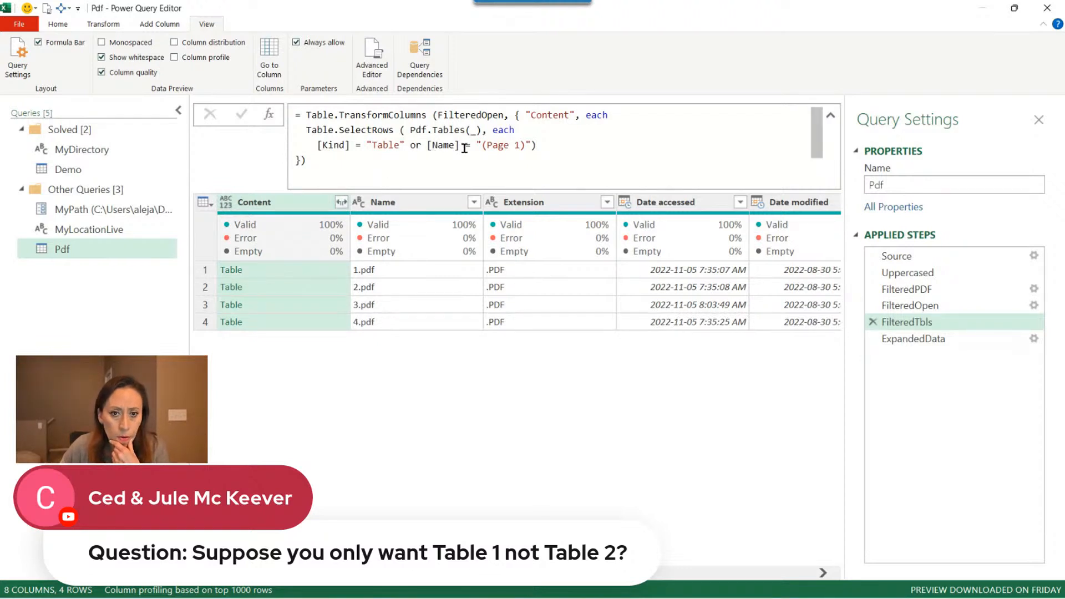
- Restore and between the Kind and Name conditions and preview the tables of 1.pdf, 2.pdf and 3.pdf
click(410, 145)
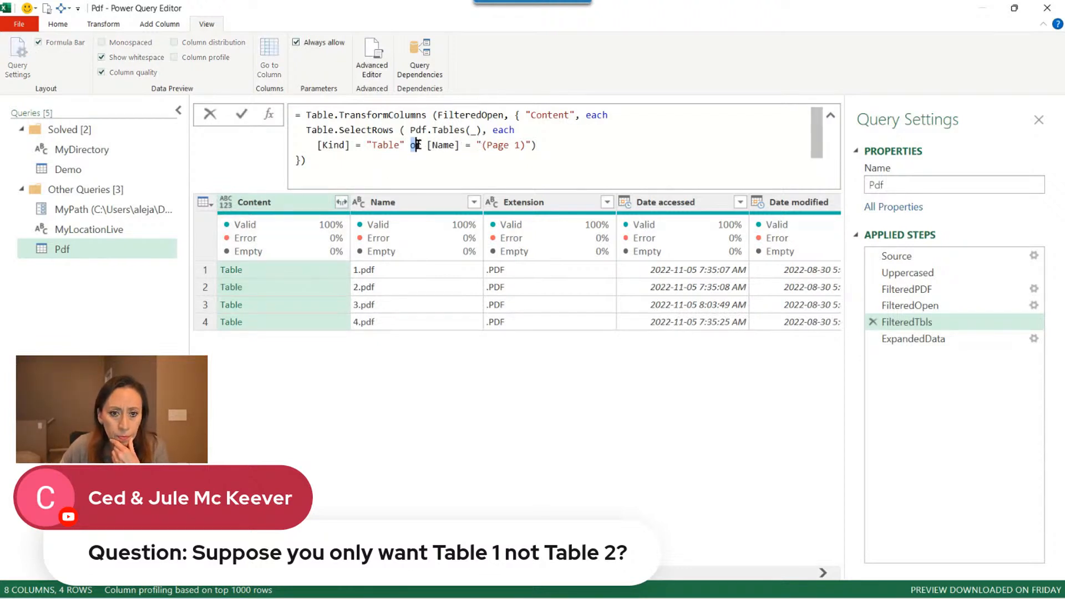
key(Delete)
key(Delete)
text(ab)
key(BackSpace)
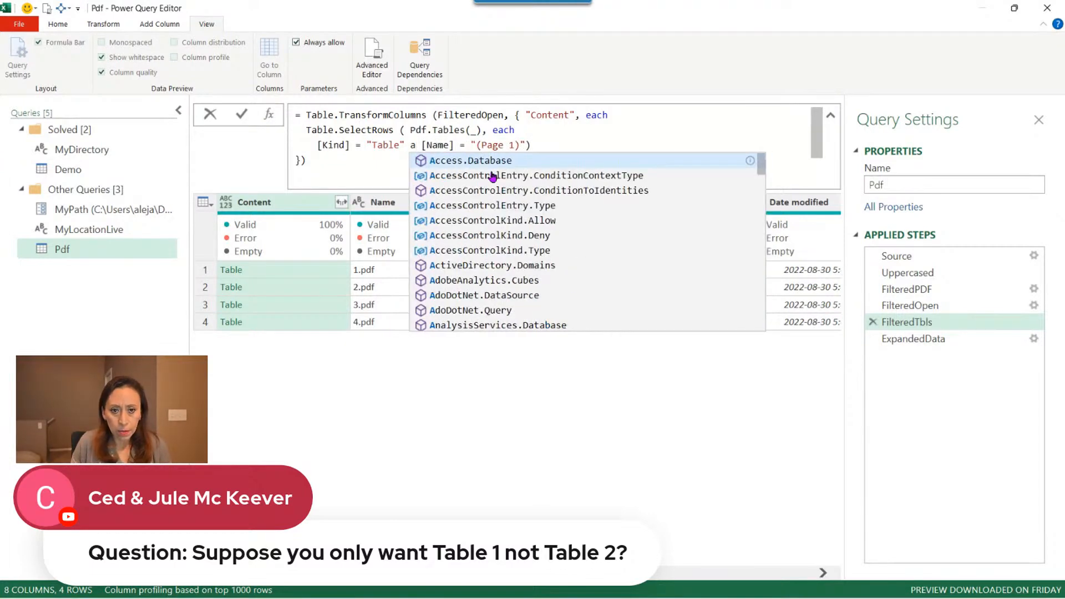
text(nd)
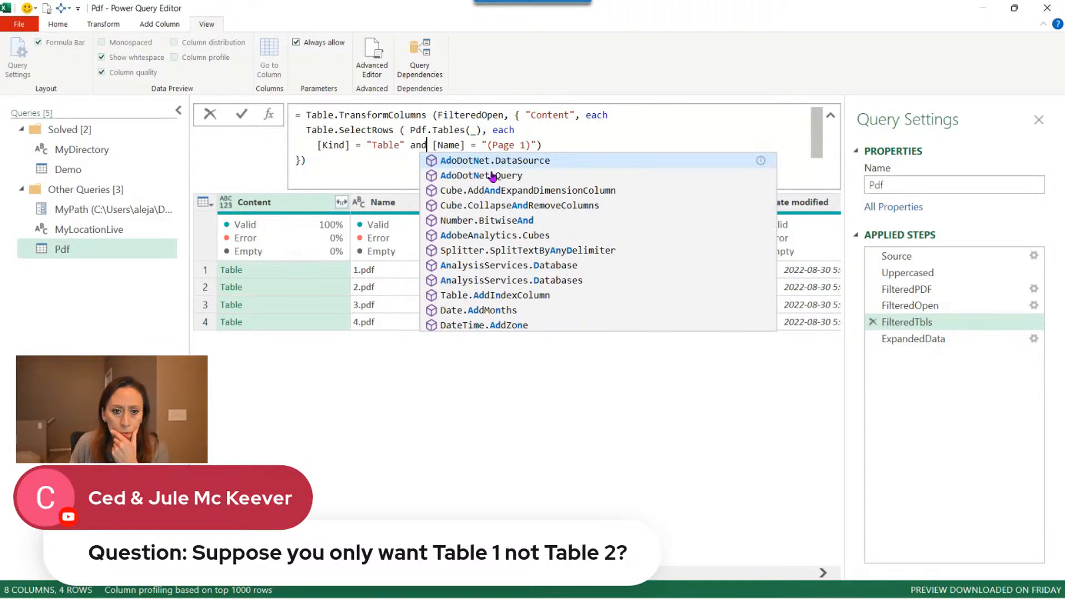
click(307, 272)
click(307, 272)
click(307, 289)
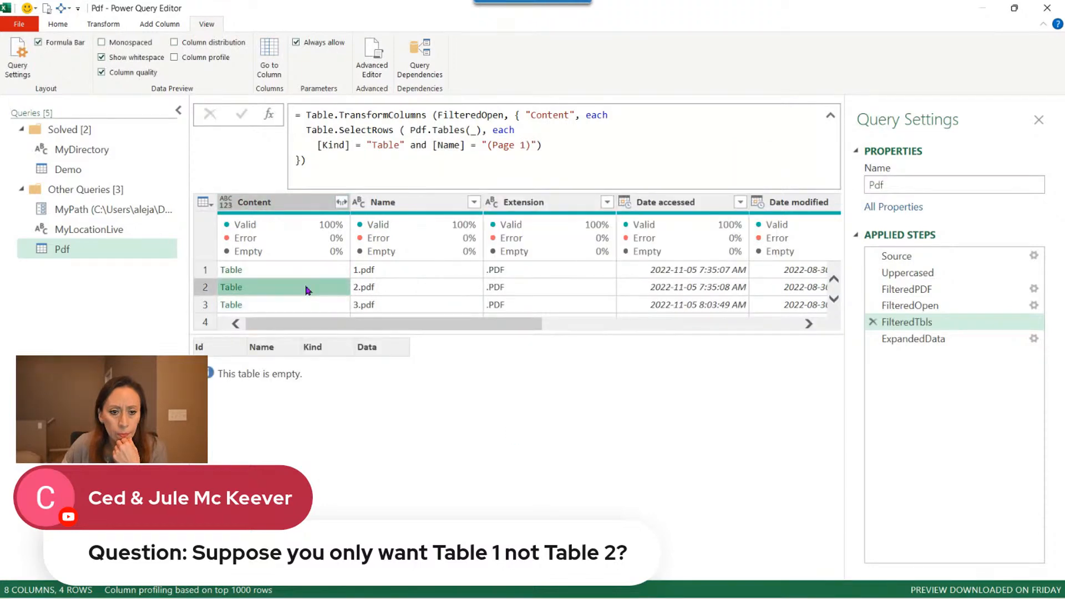
click(309, 306)
click(323, 272)
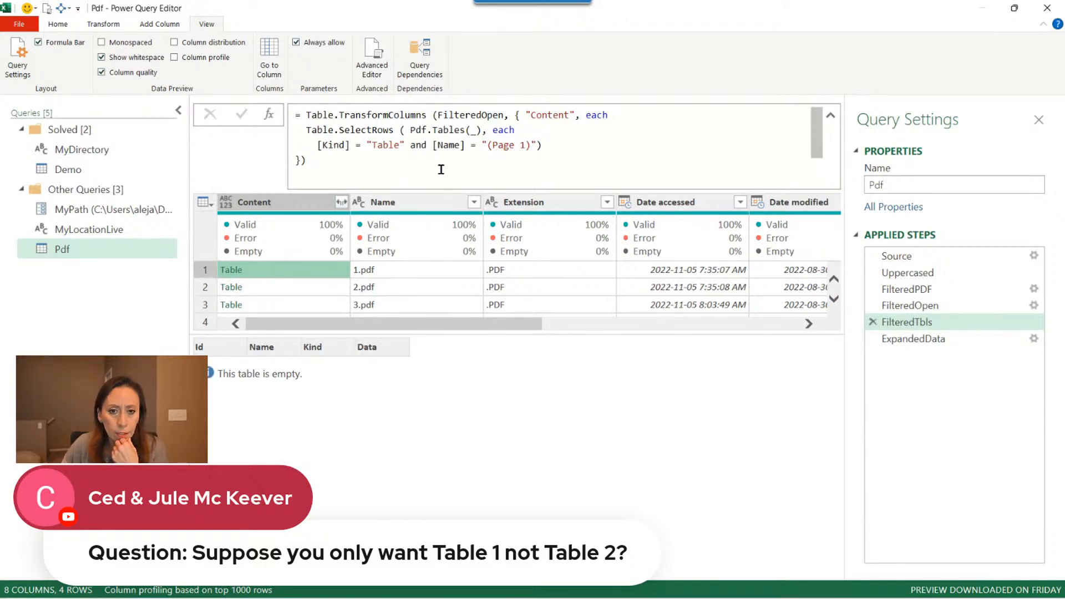
- Remove the and [Name] = "(Page 1)" condition from the FilteredTbls formula and preview the table of 1.pdf
drag(410, 145, 535, 145)
key(BackSpace)
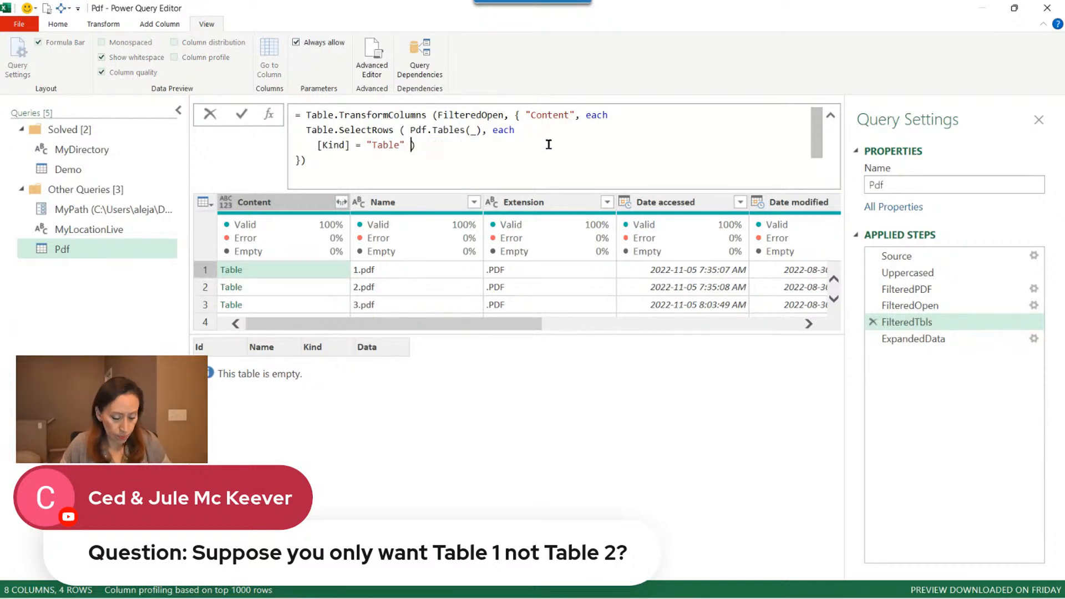
key(Return)
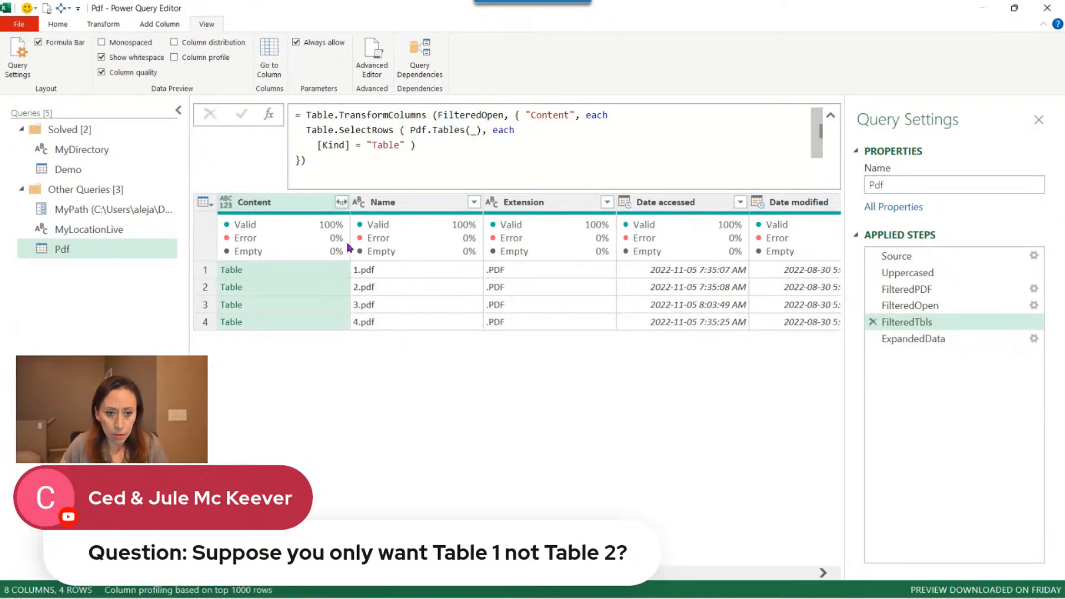
click(331, 270)
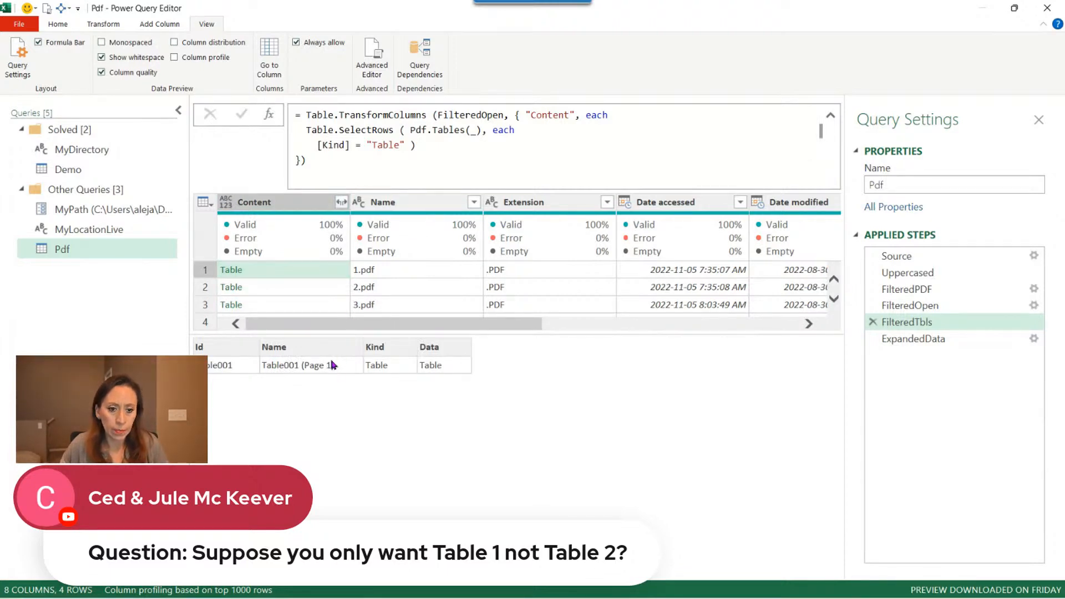
- Add the nested Content table of 1.pdf as a new query and inspect the full text of its Name value
right_click(316, 268)
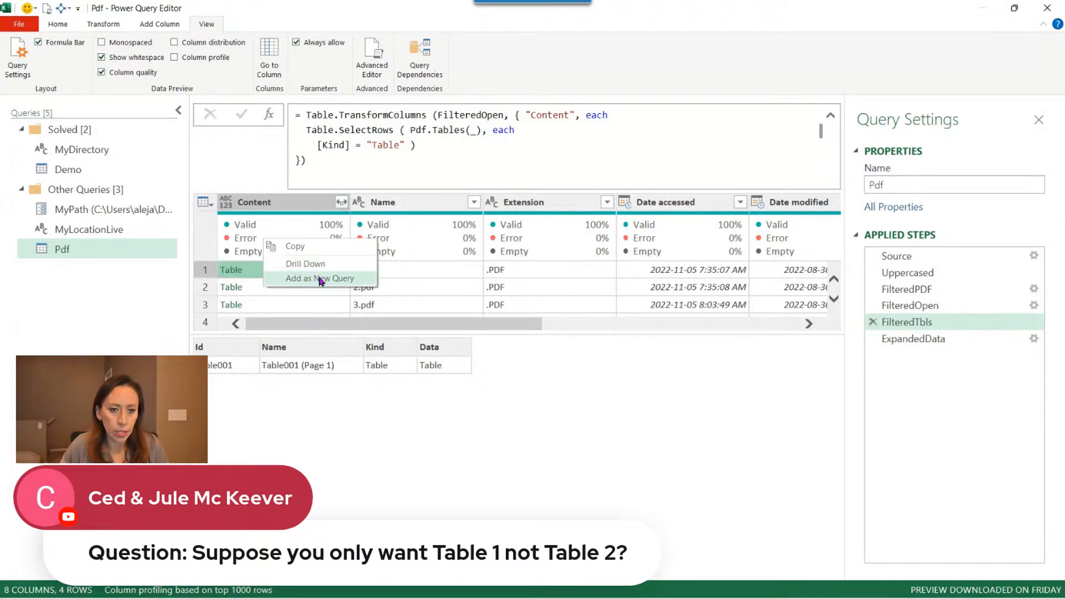
click(321, 279)
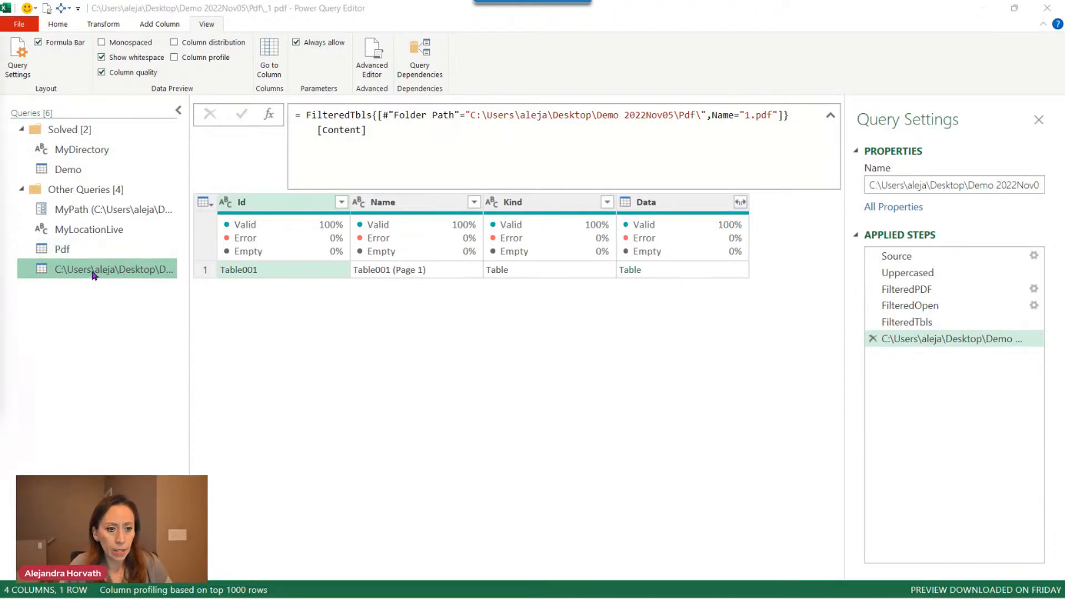
click(457, 274)
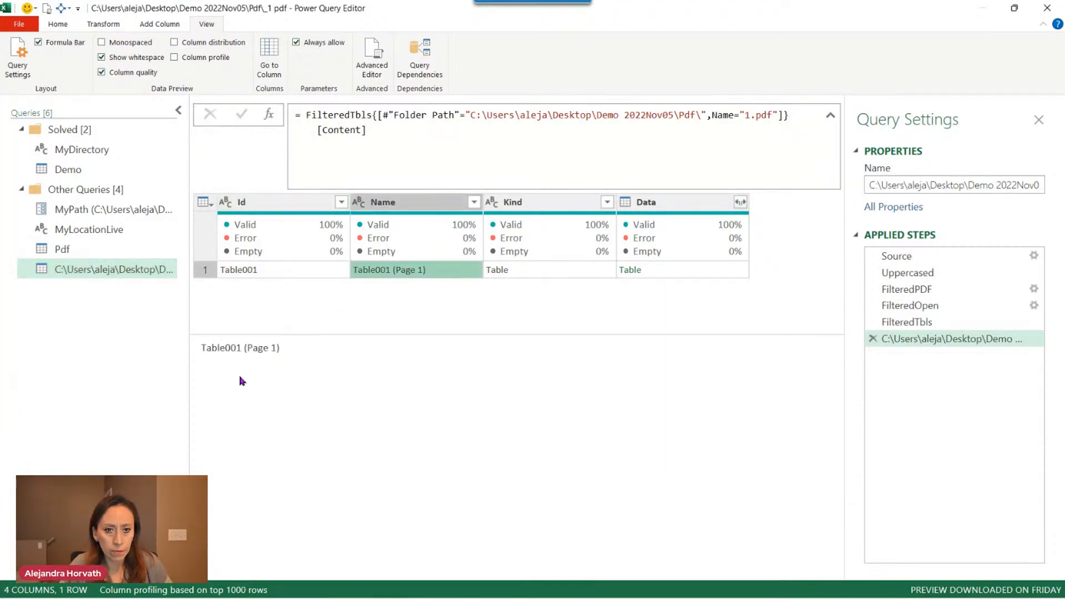
- Try to append a new line with and [Name] = "(Page 1)" after [Content] in the new query's formula
click(418, 136)
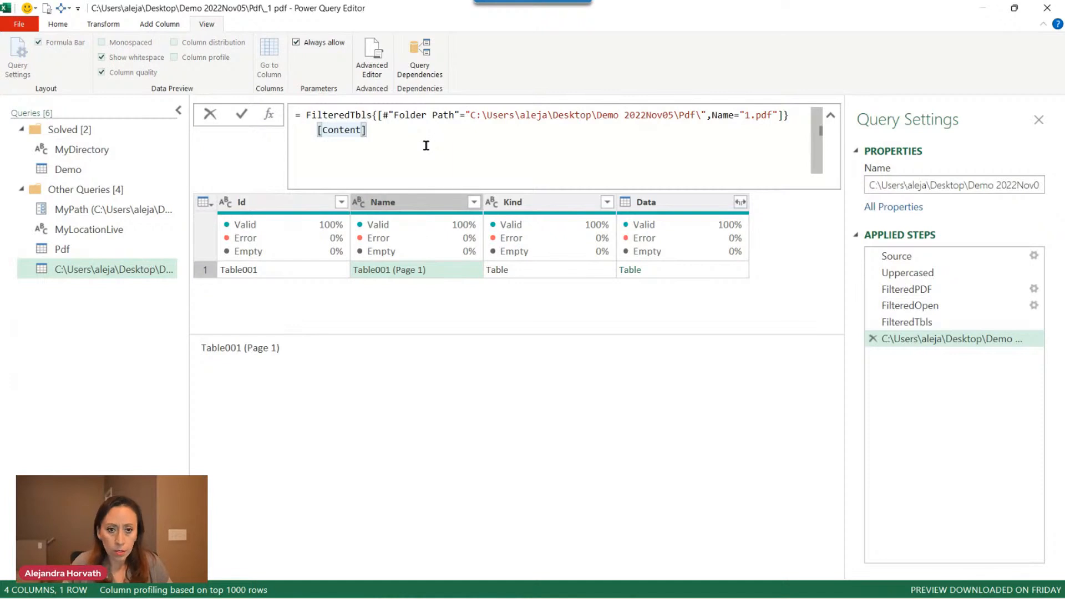
key(shift+Return)
text(and [Name] = "(Page 1)")
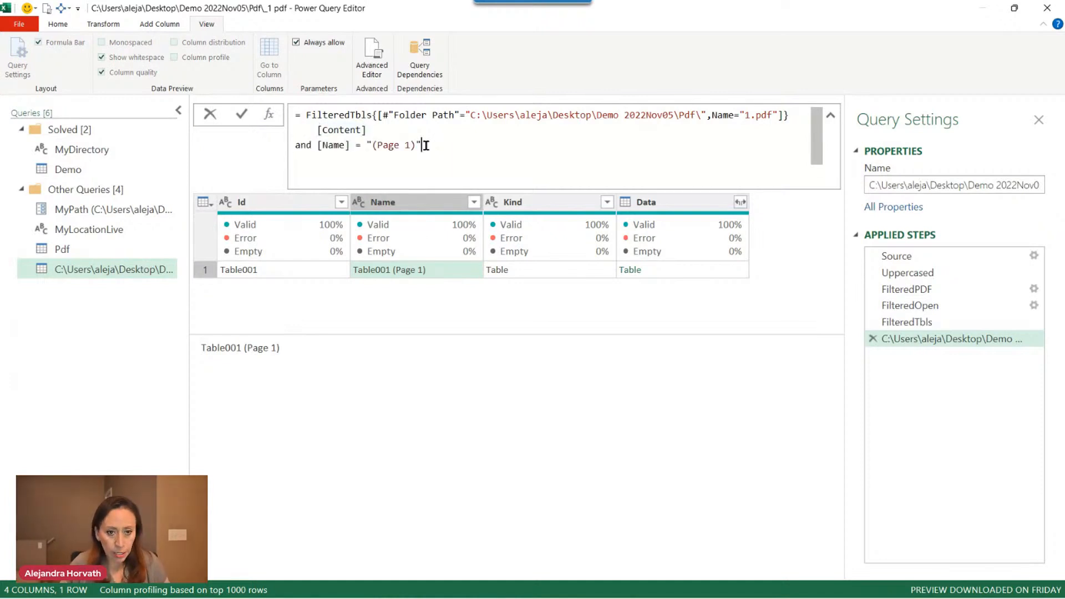
click(289, 351)
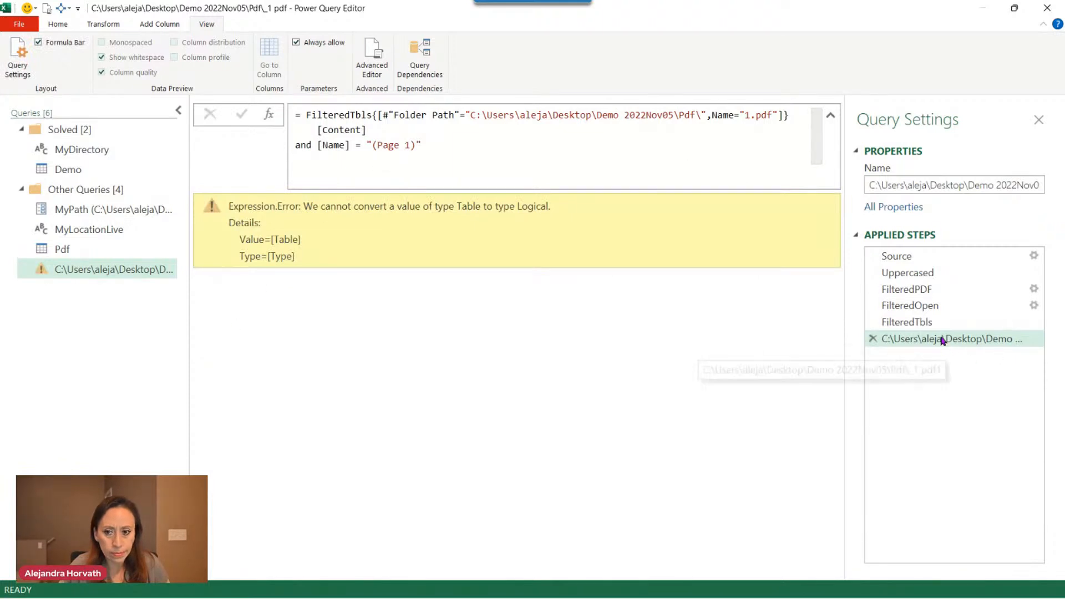
- Delete the and [Name] = "(Page 1)" line from the new query's formula and apply the change
click(492, 156)
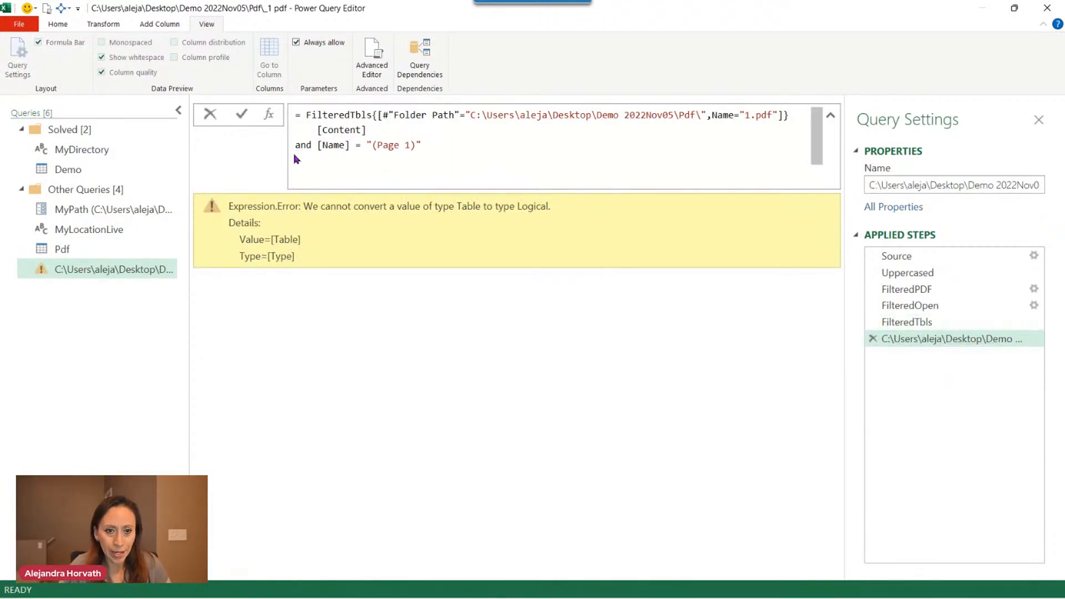
click(388, 143)
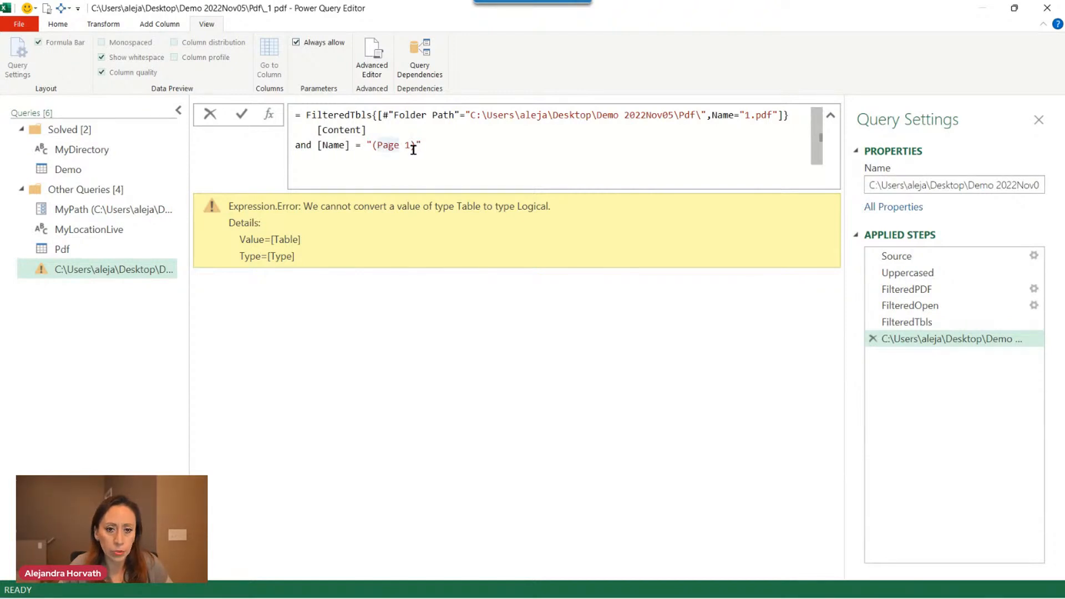
drag(425, 147, 291, 149)
key(Right)
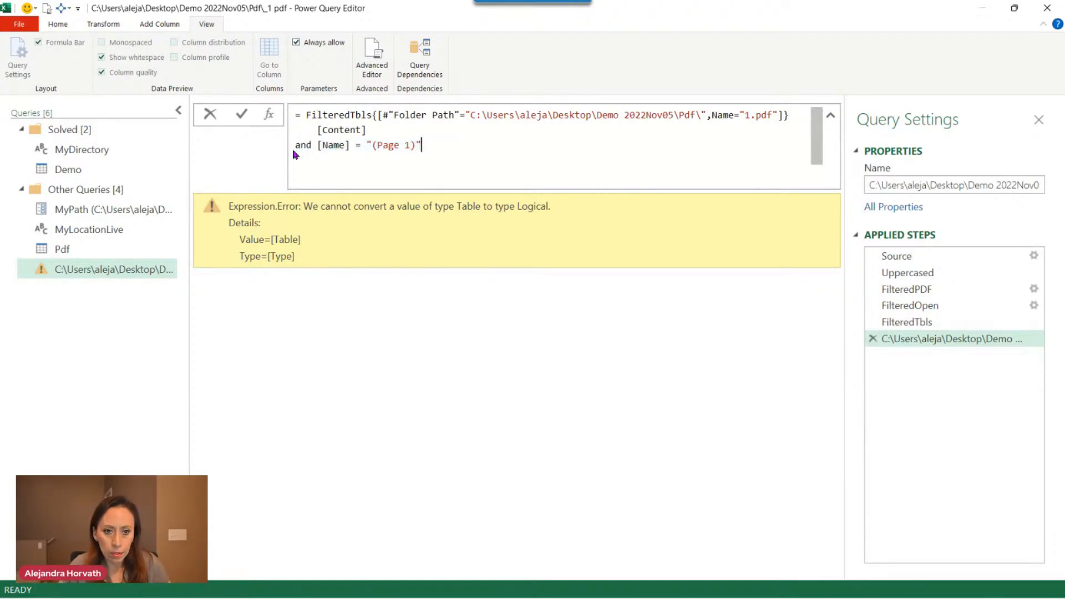
drag(436, 146, 278, 148)
key(Delete)
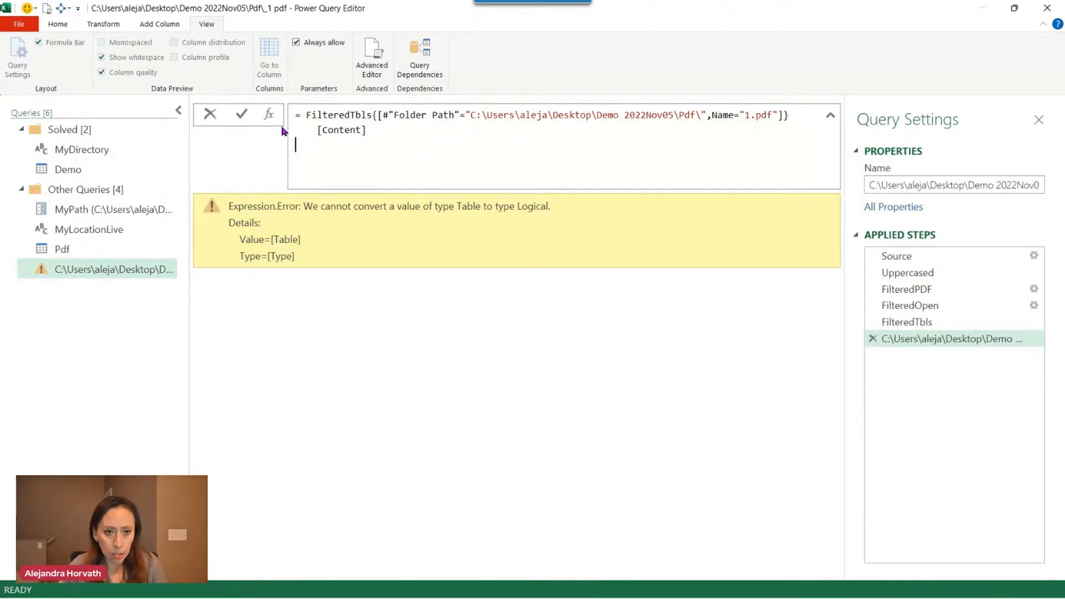
click(240, 118)
- Copy the full Name value "Table001 (Page 1)" from the new query's only row
click(304, 272)
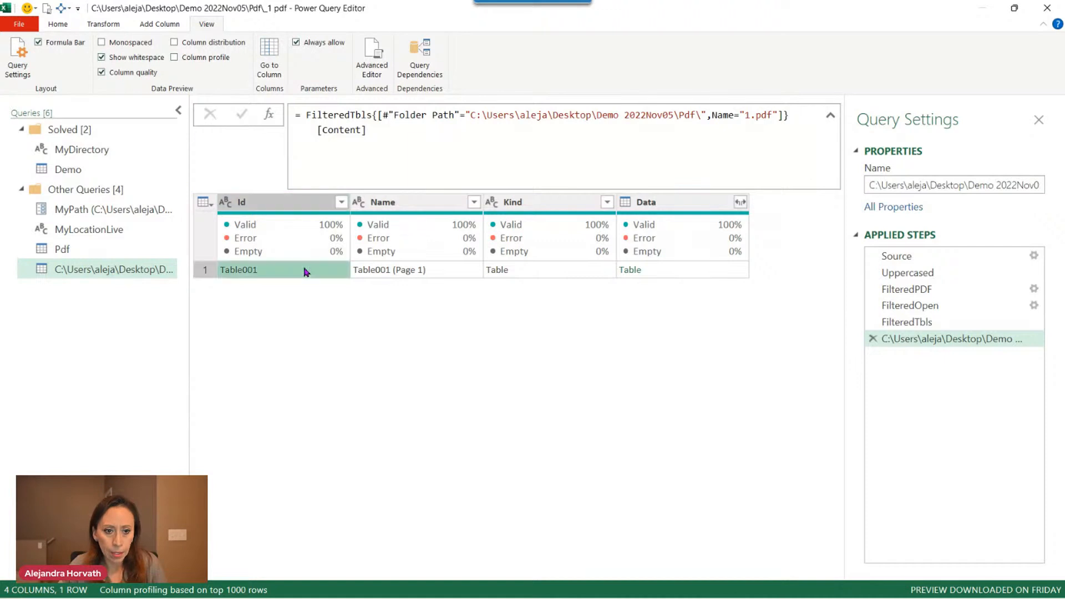
click(441, 272)
drag(345, 357, 174, 348)
key(ctrl+c)
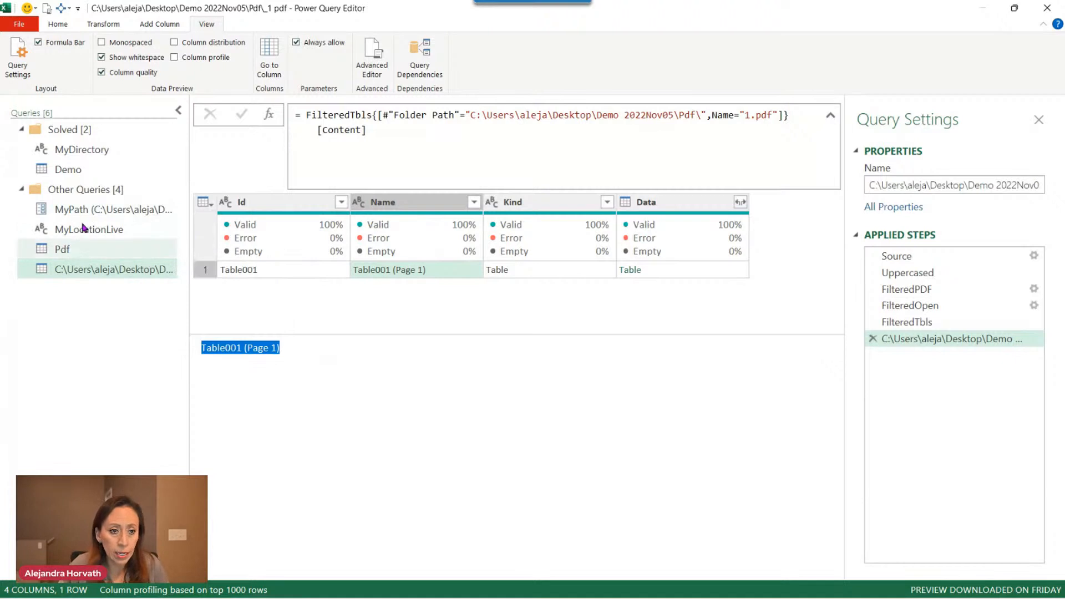
- Add and [Name] = "Table001 (Page 1)" after [Kind] = "Table" in the FilteredTbls formula of the Pdf query
click(85, 250)
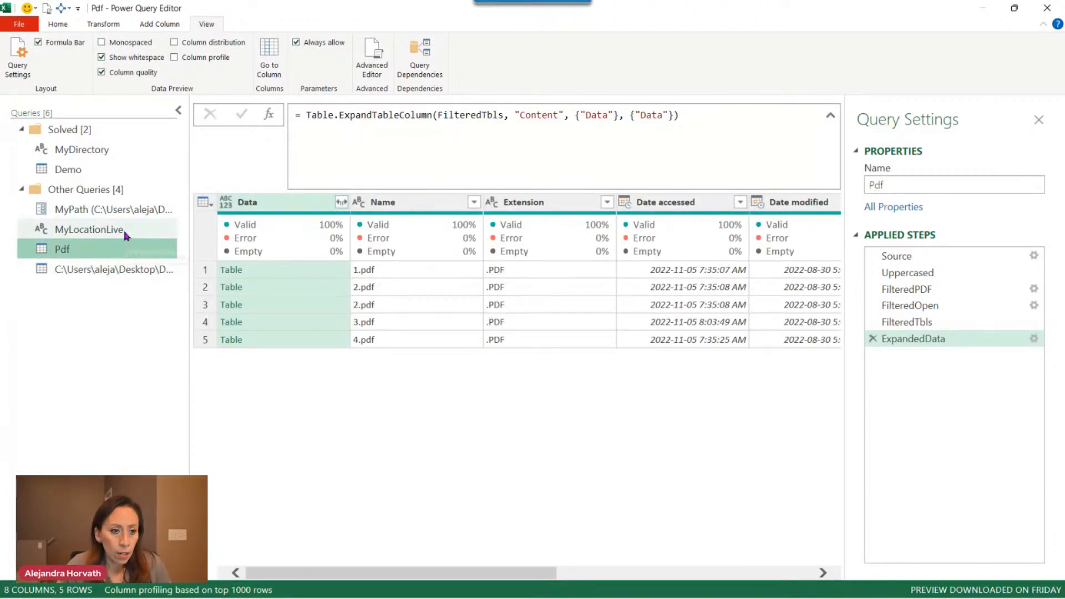
click(963, 322)
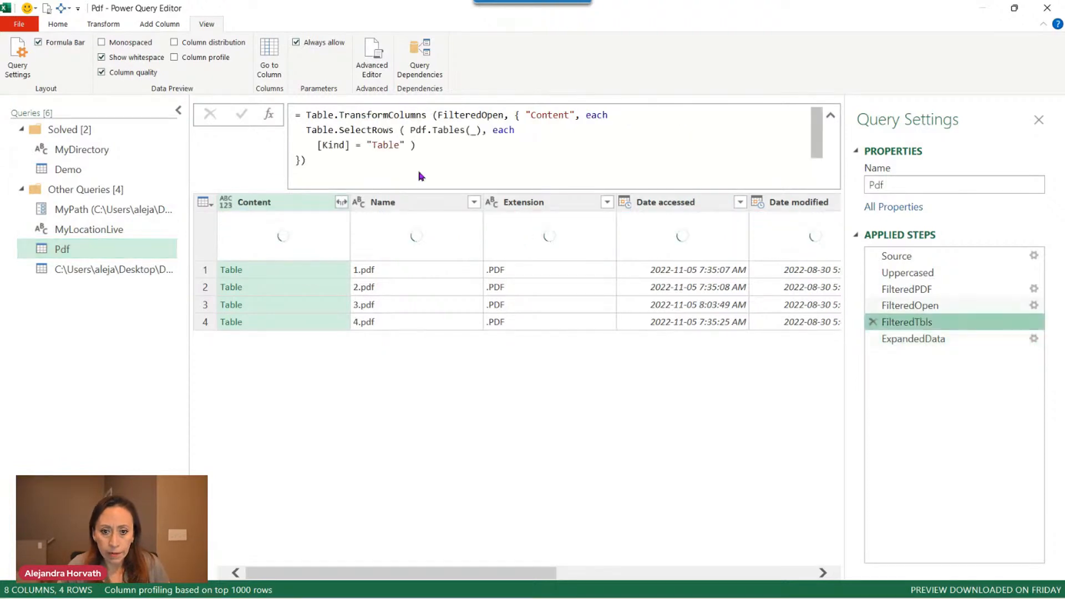
click(408, 145)
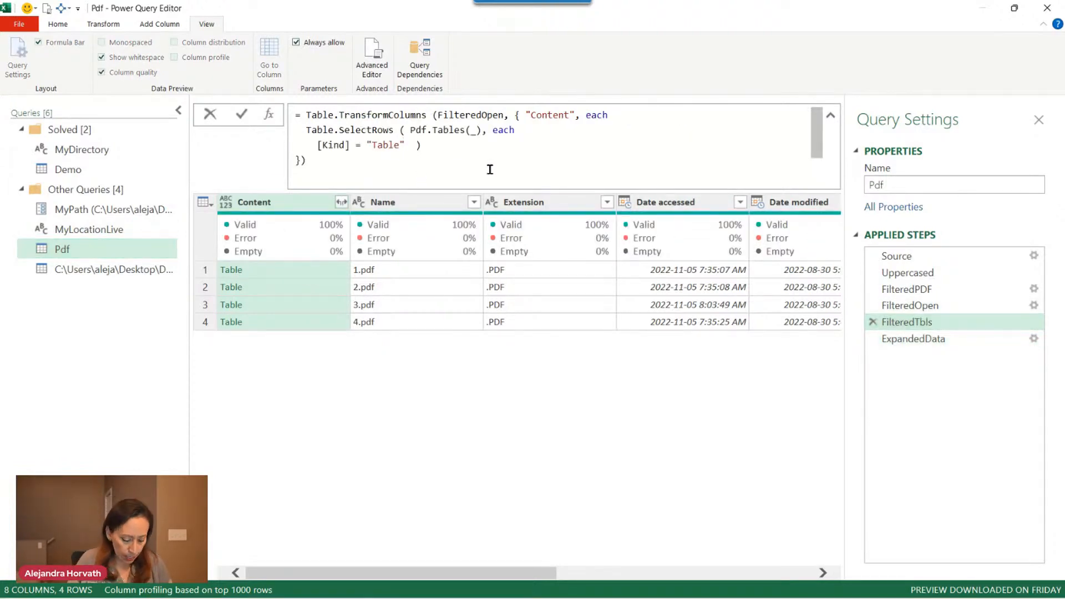
text(and )
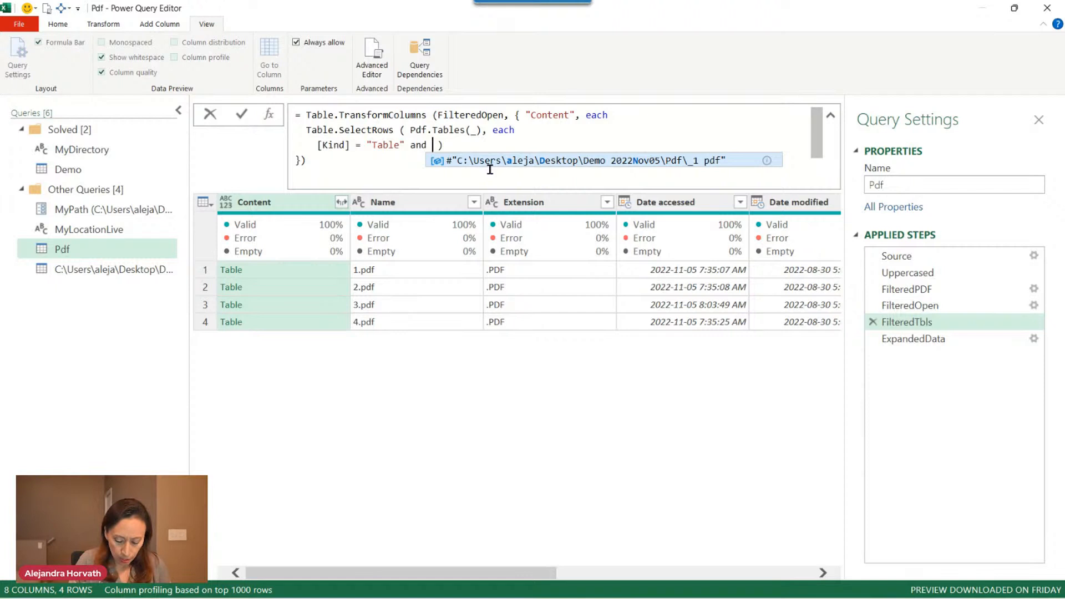
text([Name])
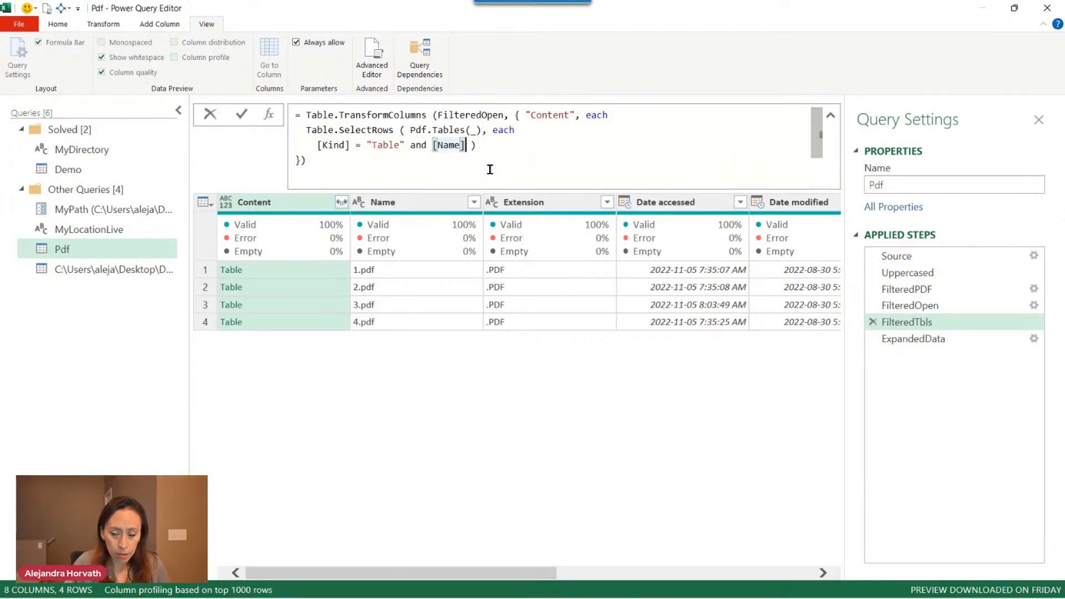
text( = ")
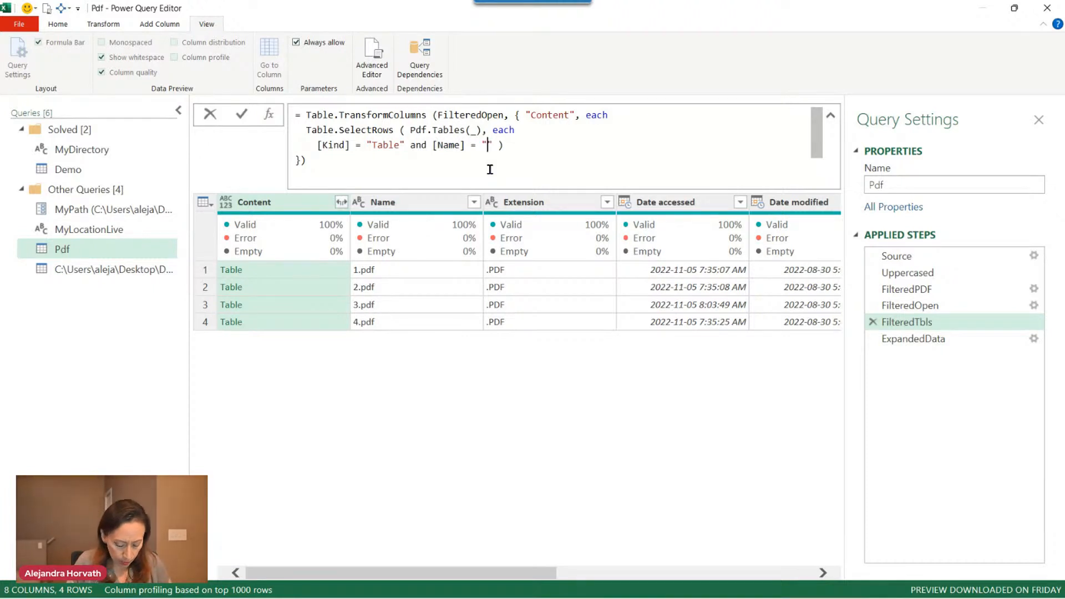
key(ctrl+v)
key(End)
key(Down)
key(Return)
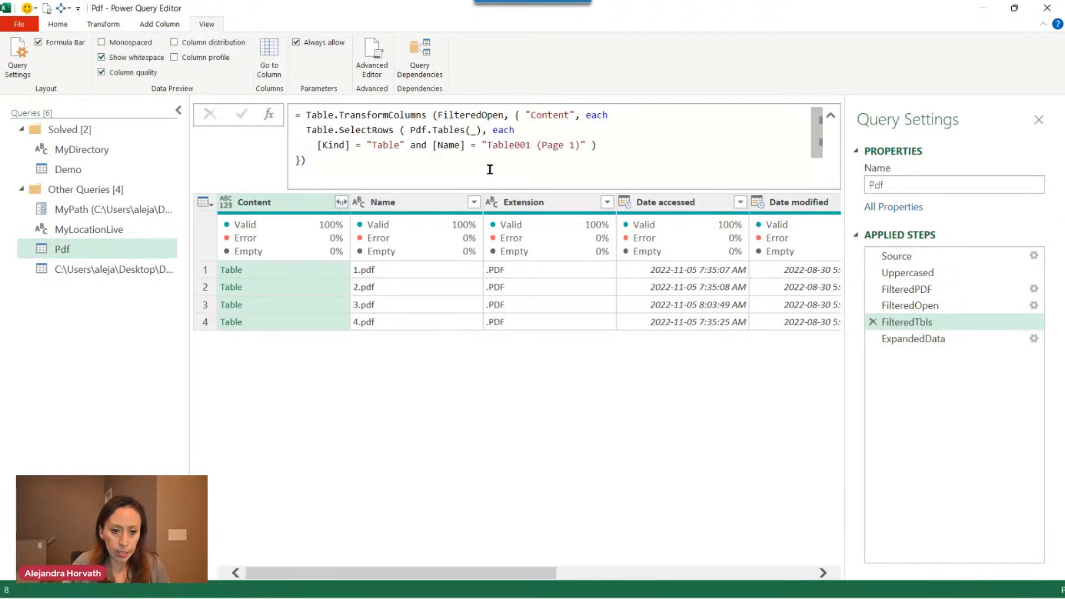
- Preview the nested Content tables of the PDF files in the FilteredTbls step to check which items remain
click(288, 272)
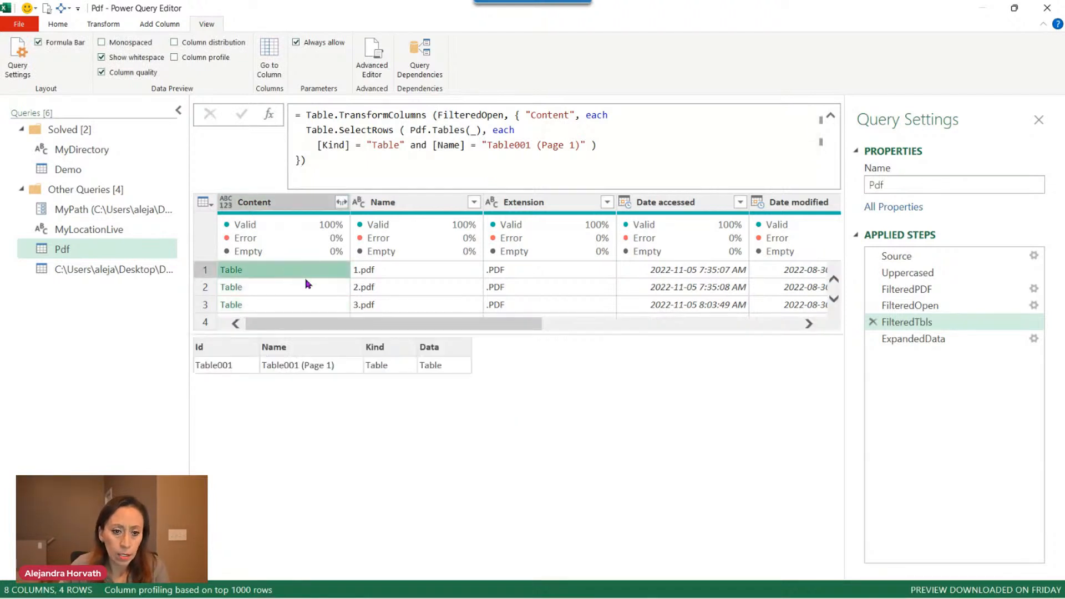
click(309, 286)
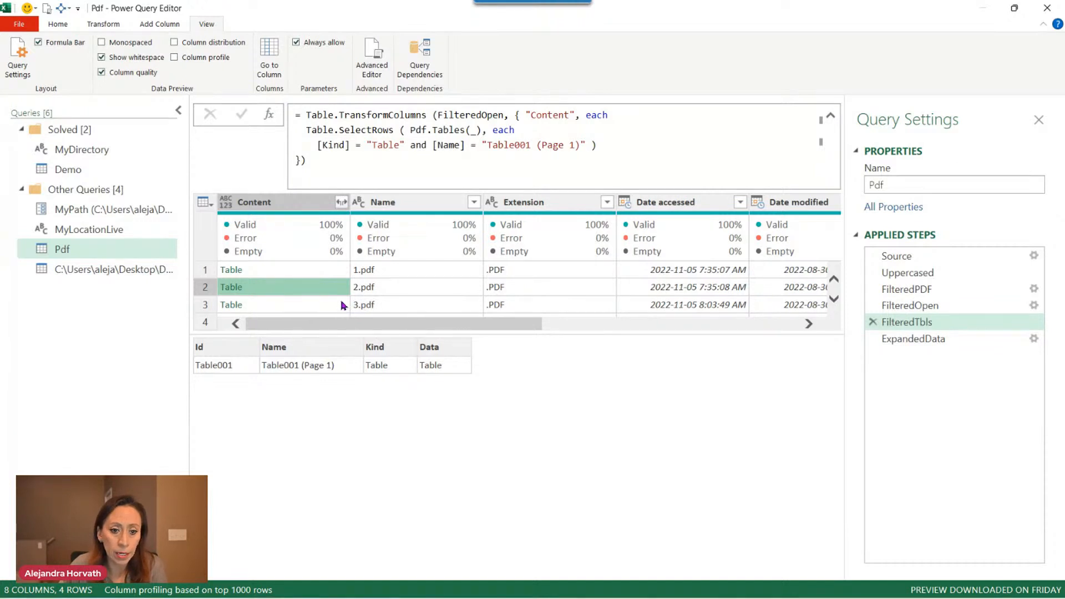
click(343, 305)
click(344, 286)
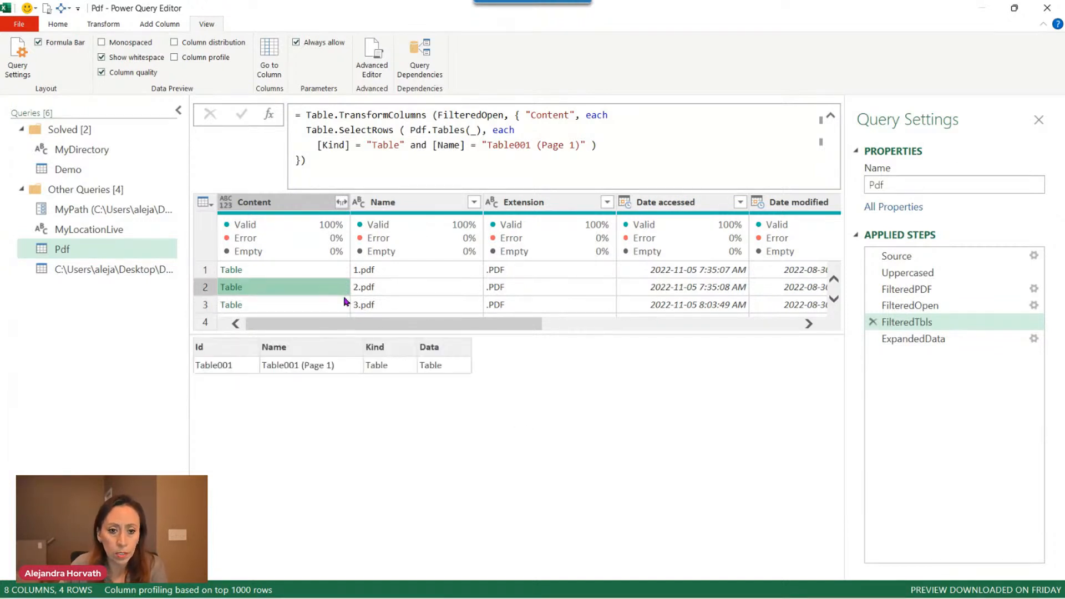
scroll(344, 291, down, 1)
click(345, 300)
click(346, 312)
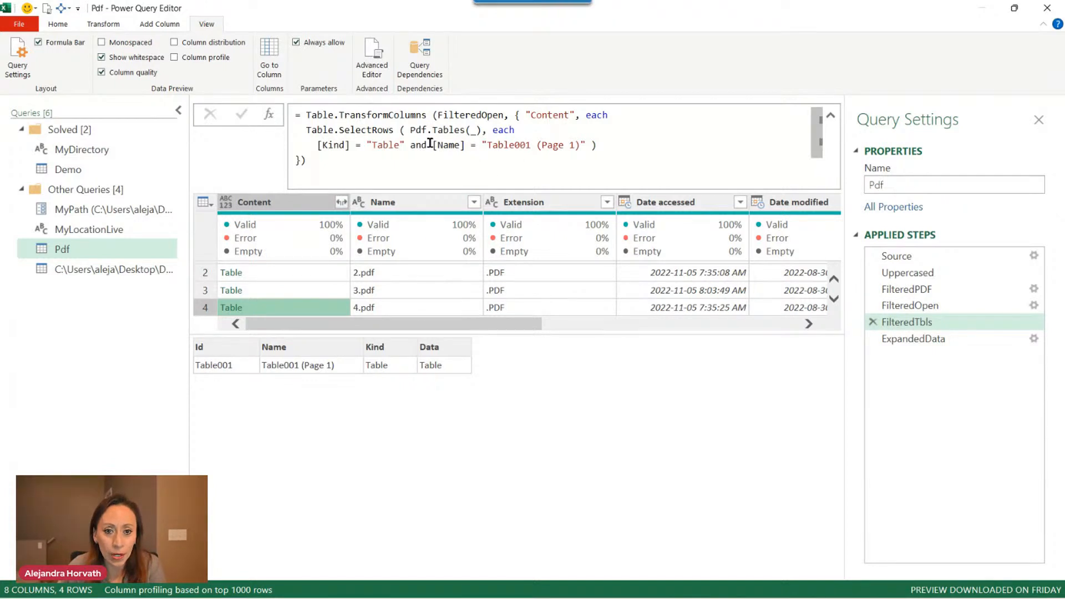
- Remove the and [Name] = "Table001 (Page 1)" condition from the FilteredTbls formula
drag(413, 147, 591, 146)
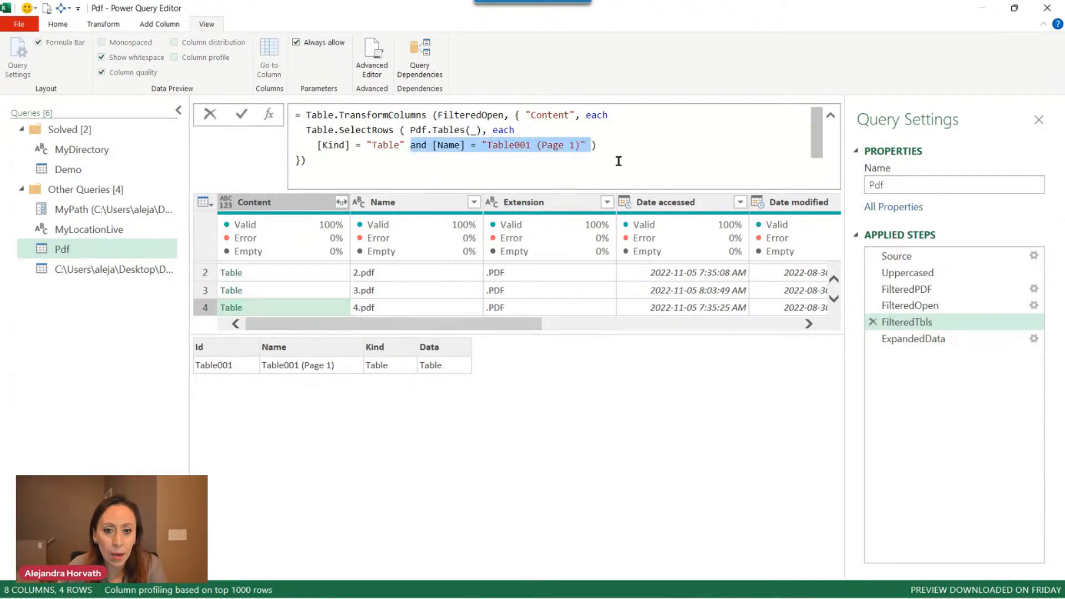
key(BackSpace)
click(404, 177)
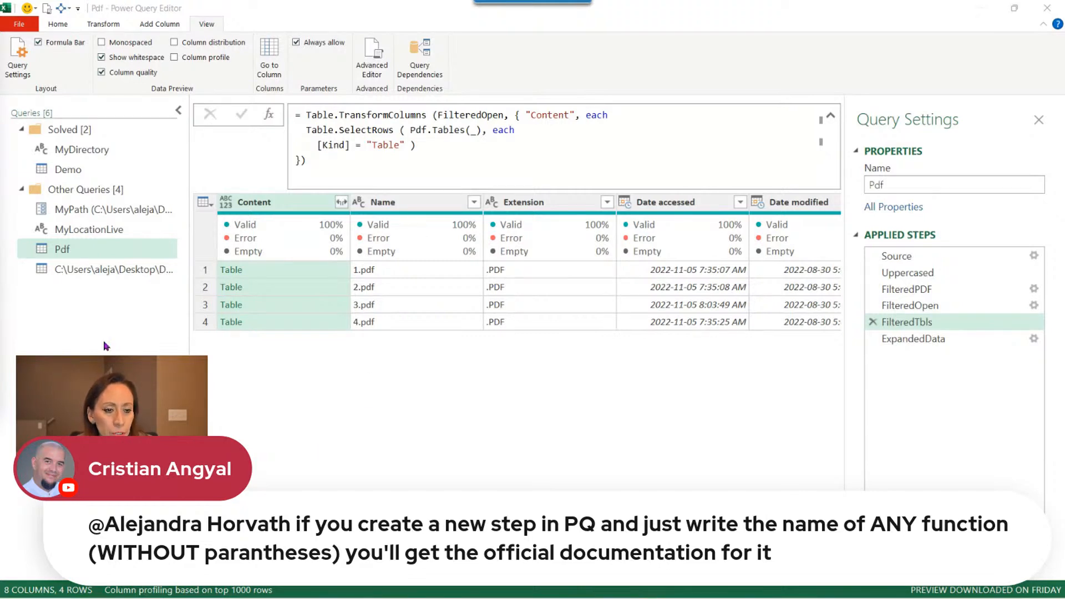
- Insert a new step after ExpandedData whose formula is only Pdf.Tables, without parentheses, to show the function's documentation
click(974, 339)
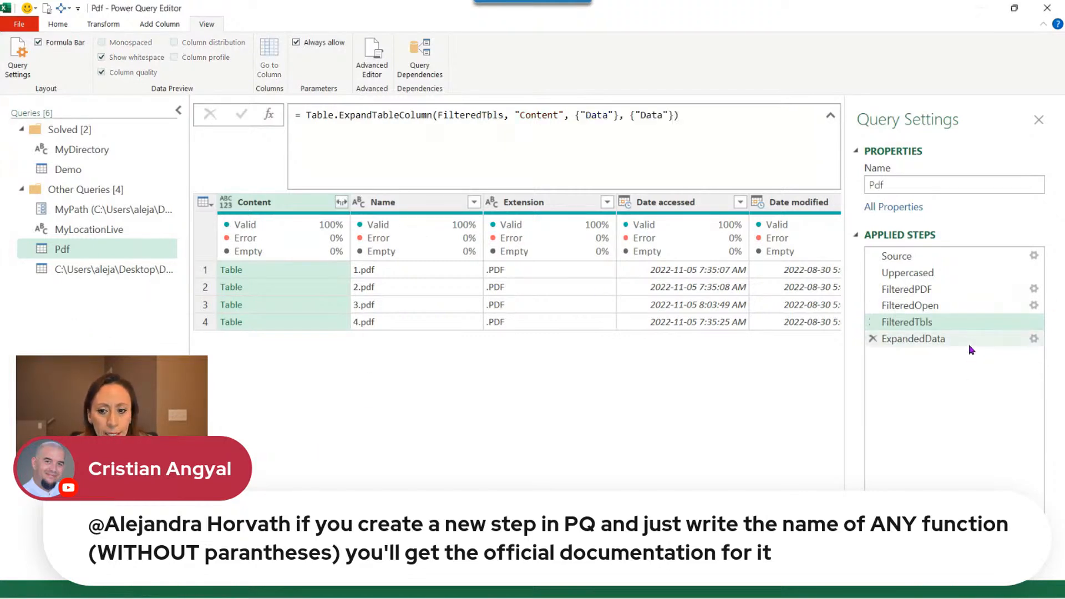
click(269, 114)
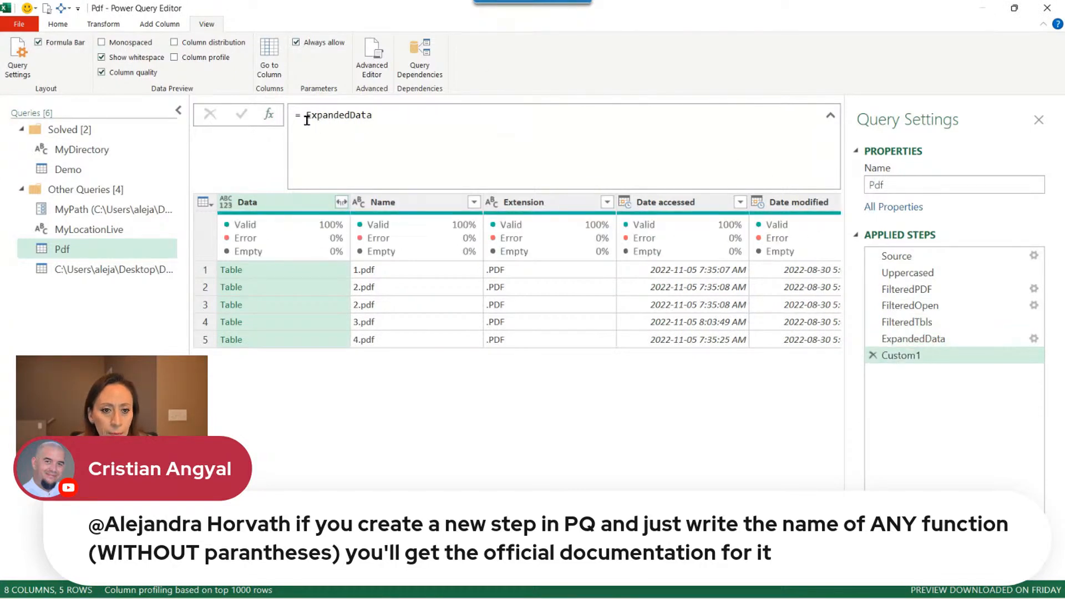
drag(307, 121, 400, 115)
text(Pdf.Tables)
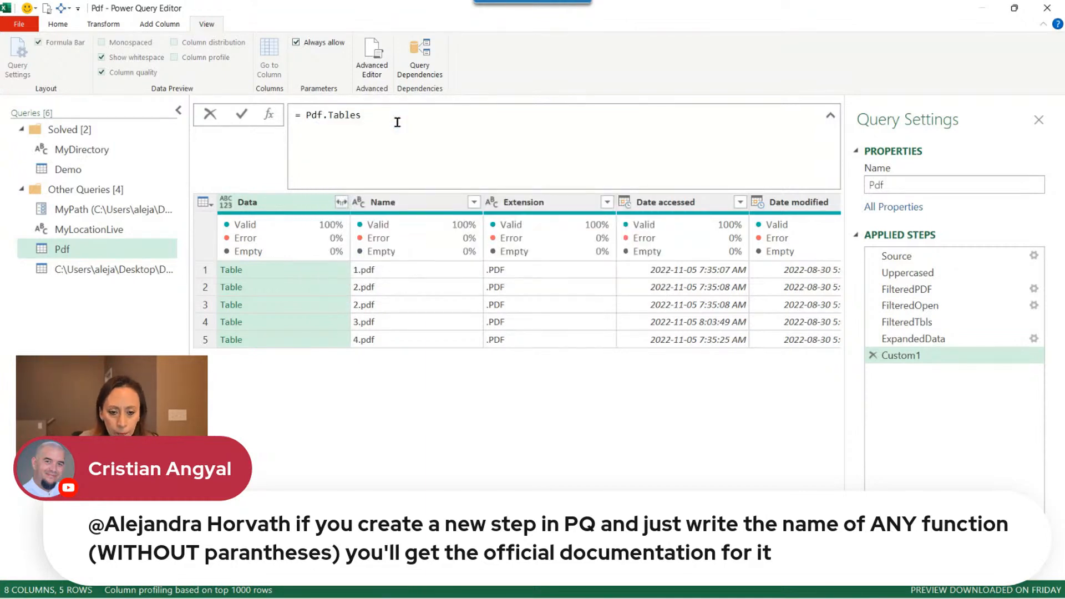
key(Return)
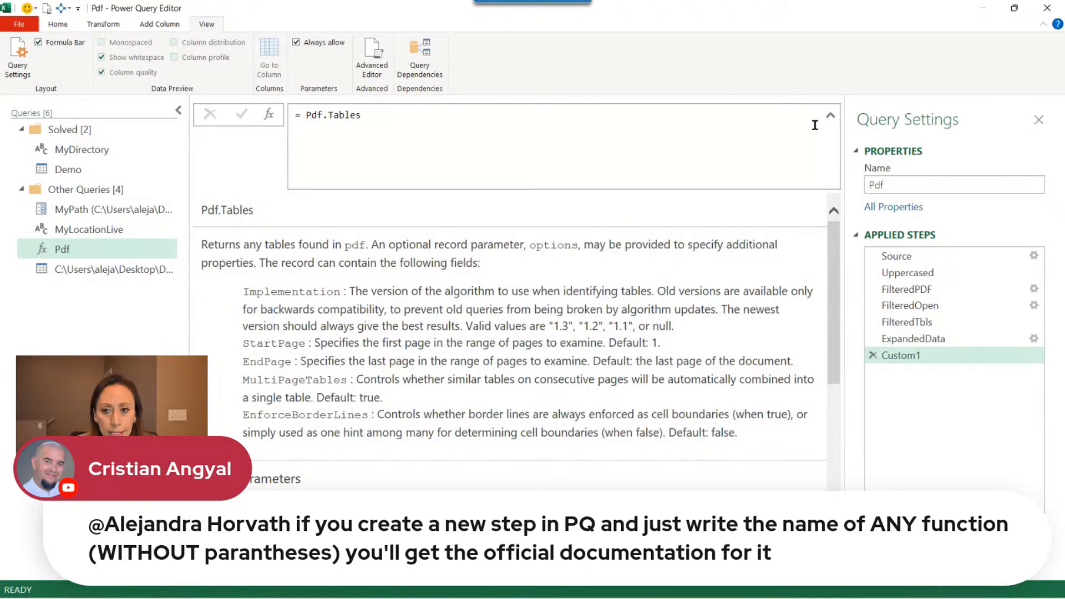
- Read through the Pdf.Tables documentation, including its optional parameters, usage example and output
click(427, 120)
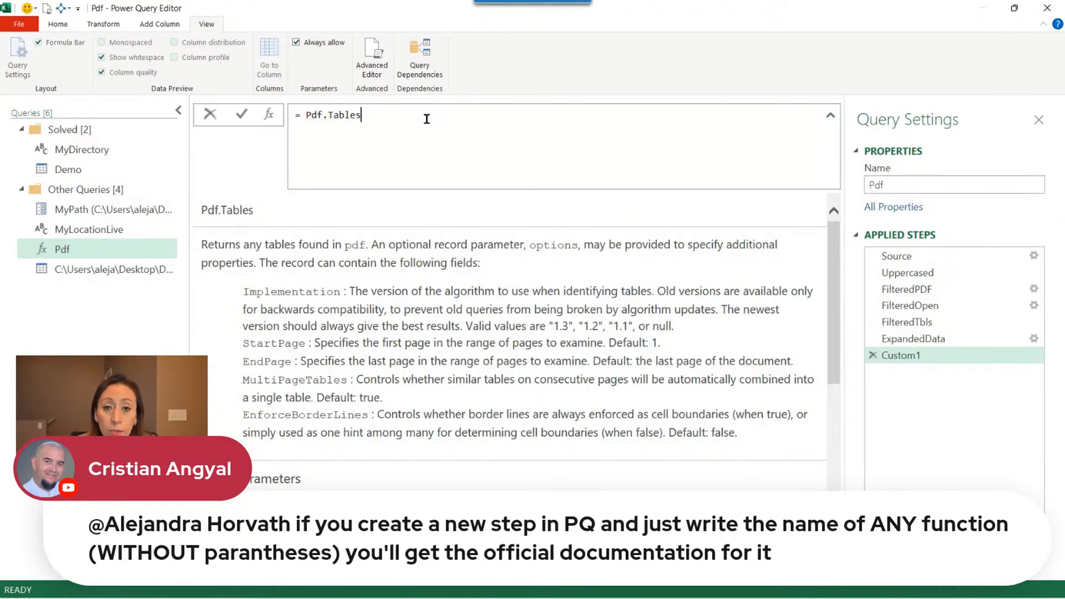
click(830, 116)
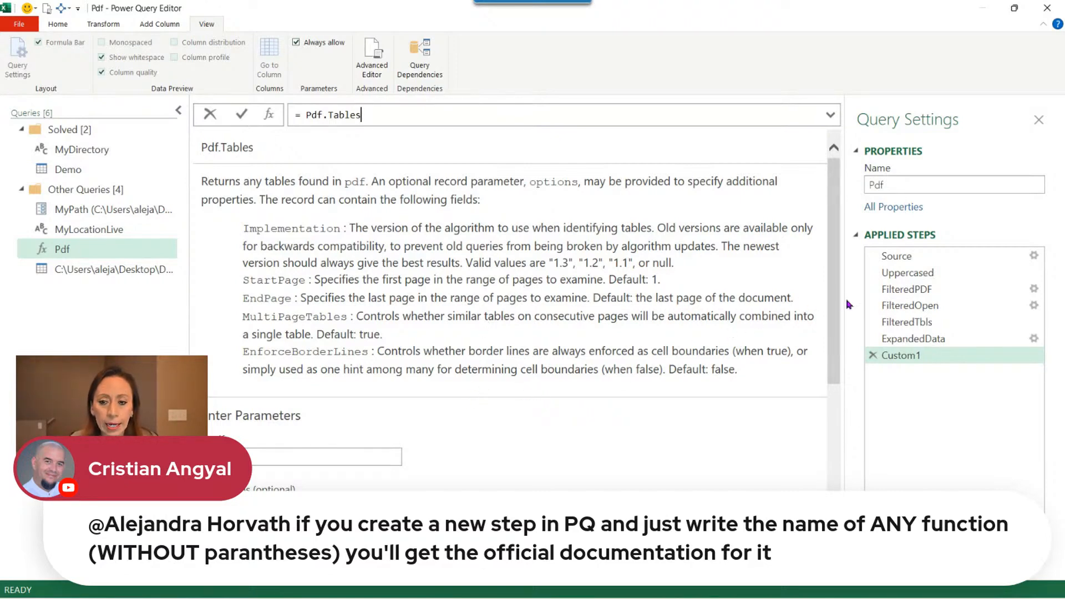
drag(834, 345, 837, 489)
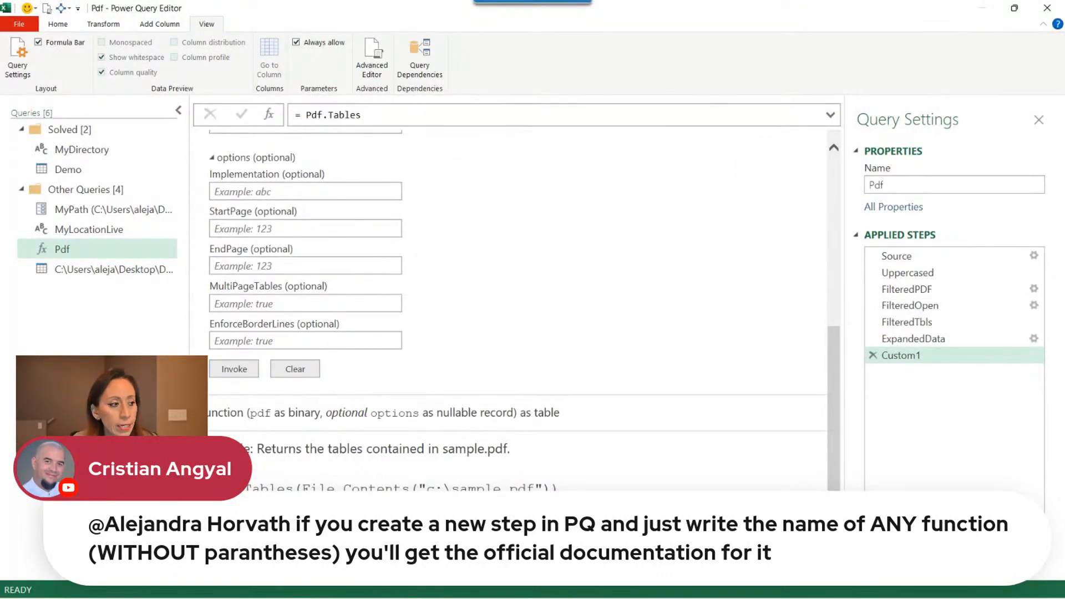
click(1015, 8)
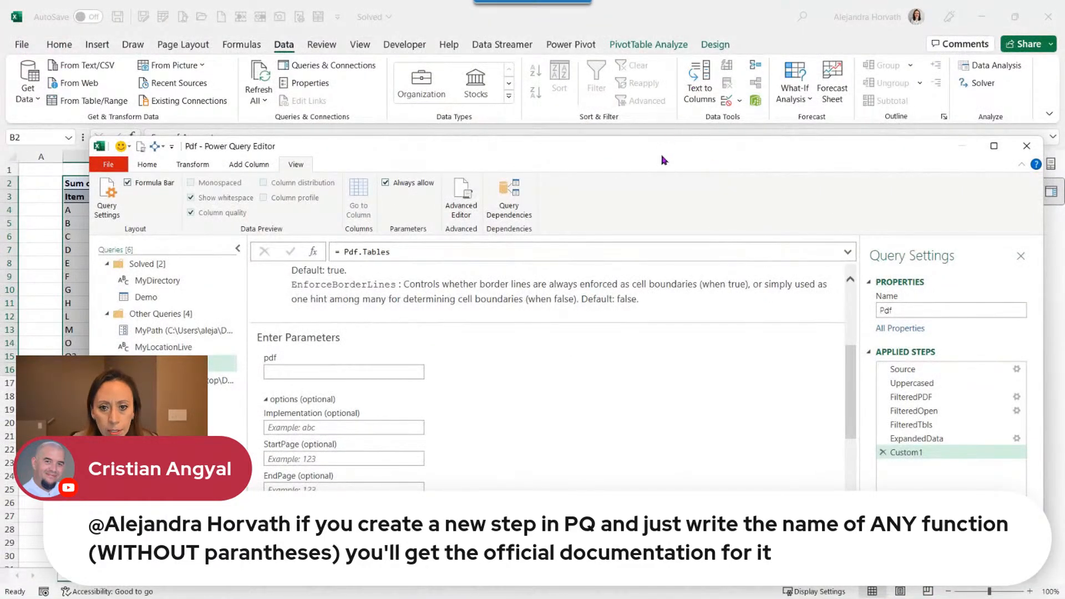
drag(663, 151, 655, 17)
scroll(702, 243, down, 3)
scroll(702, 243, down, 2)
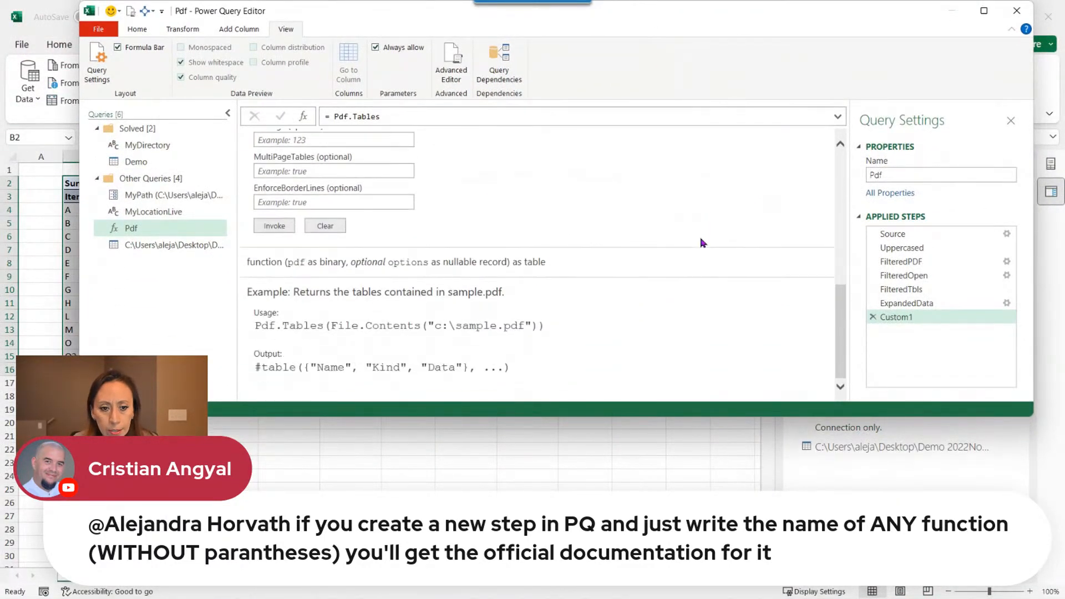
key(ctrl+plus)
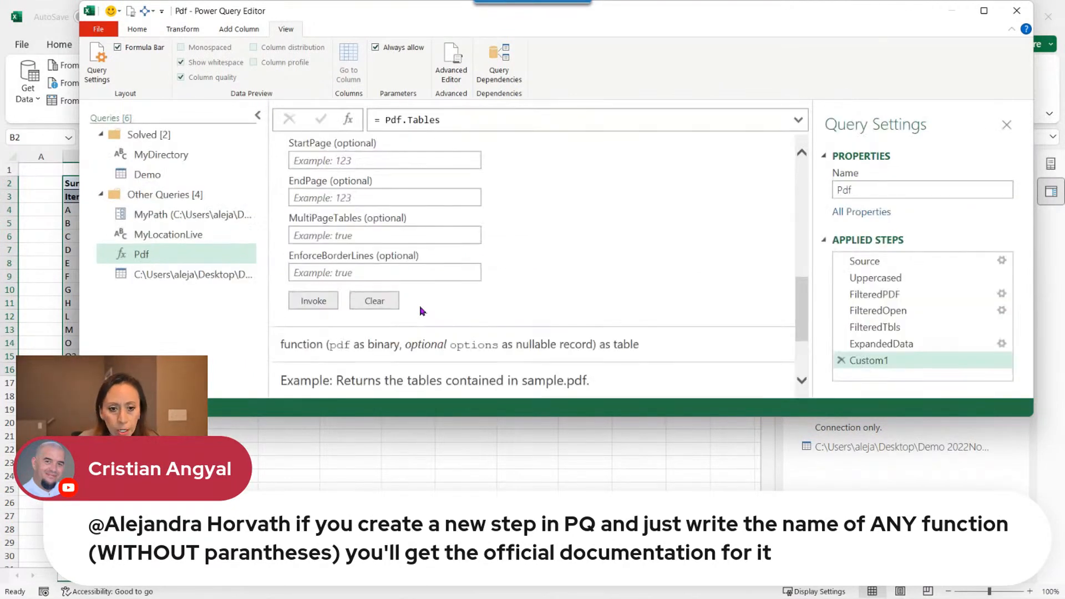
scroll(420, 312, down, 3)
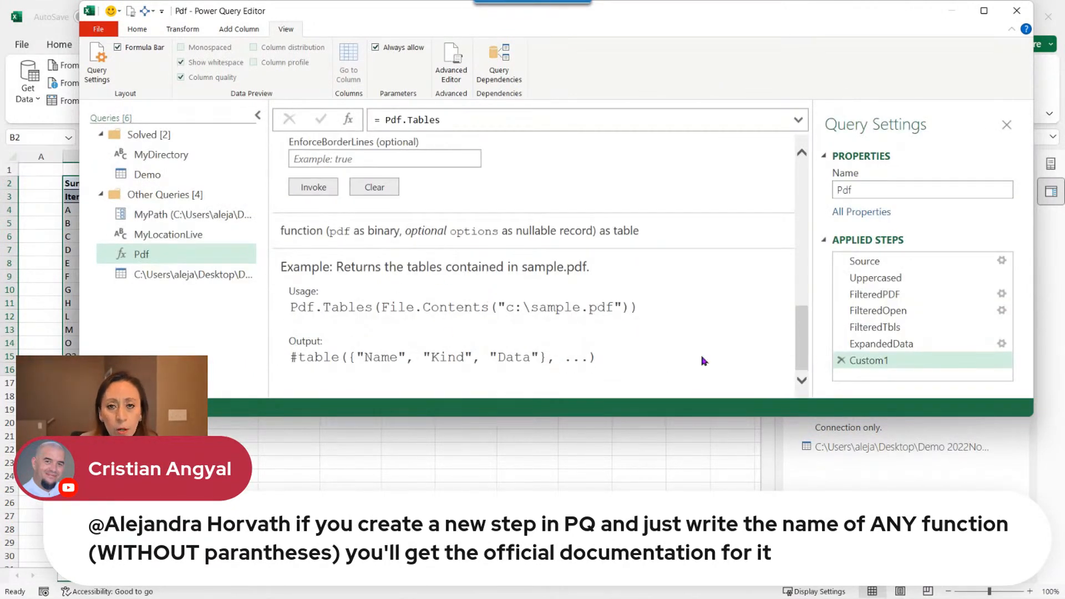
drag(608, 365, 288, 357)
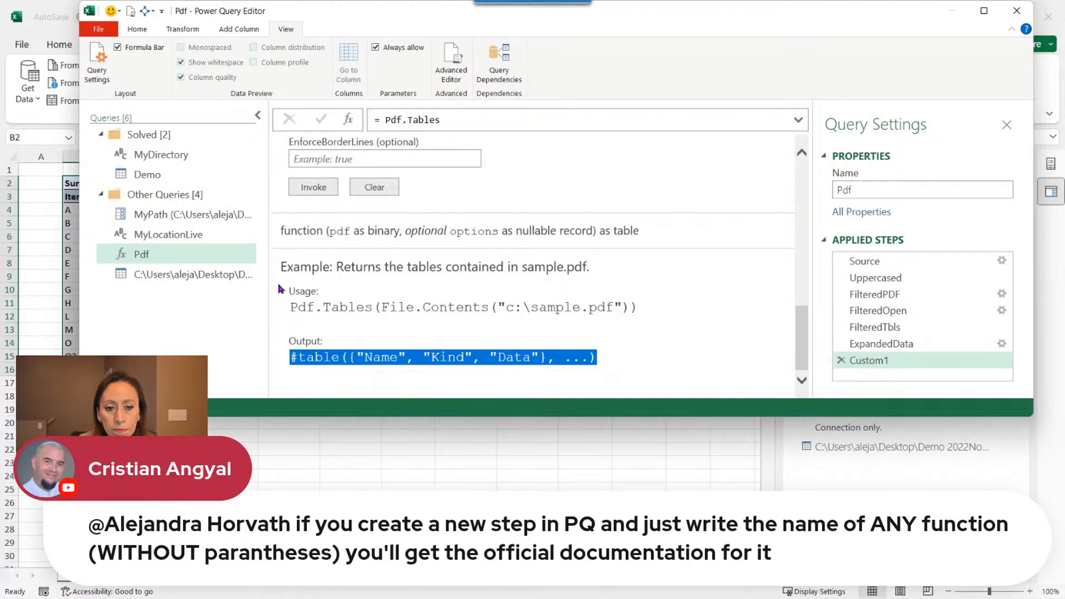
click(372, 285)
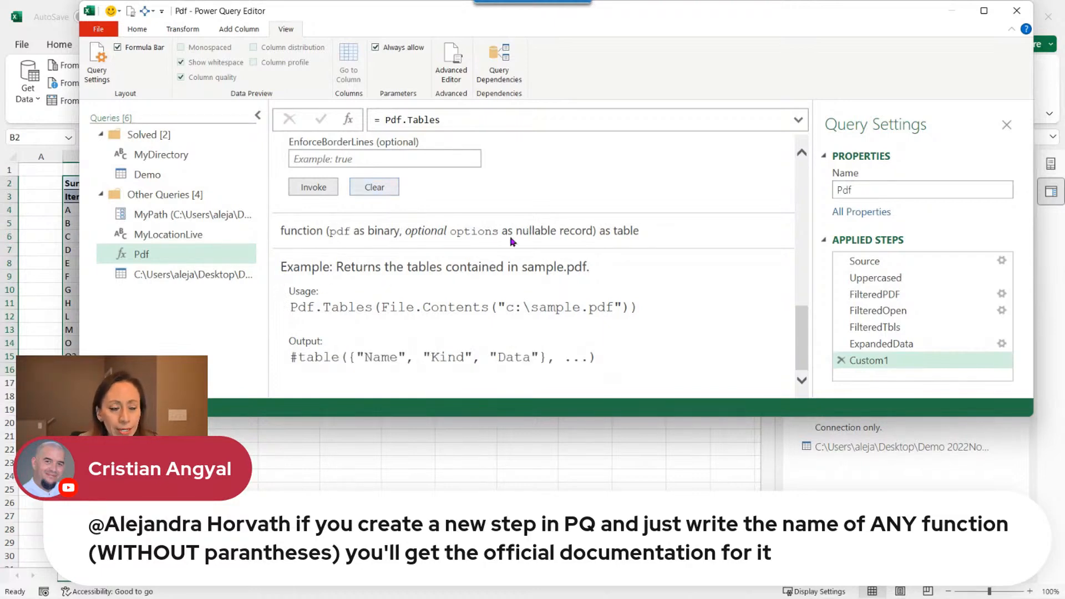
- Maximize the query editor window and delete the Custom1 step from the Pdf query
click(991, 15)
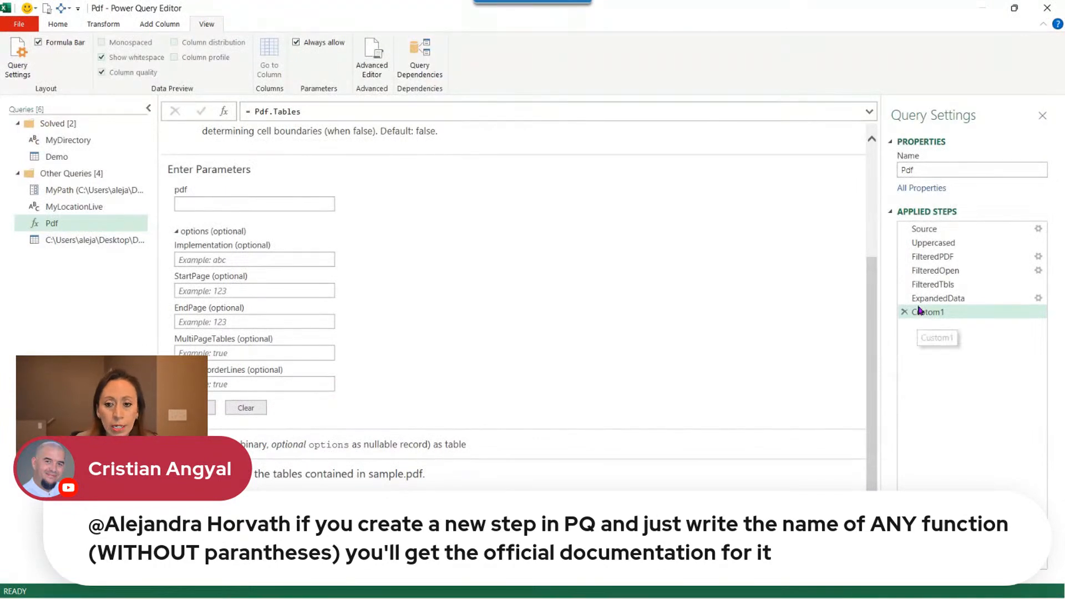
click(904, 311)
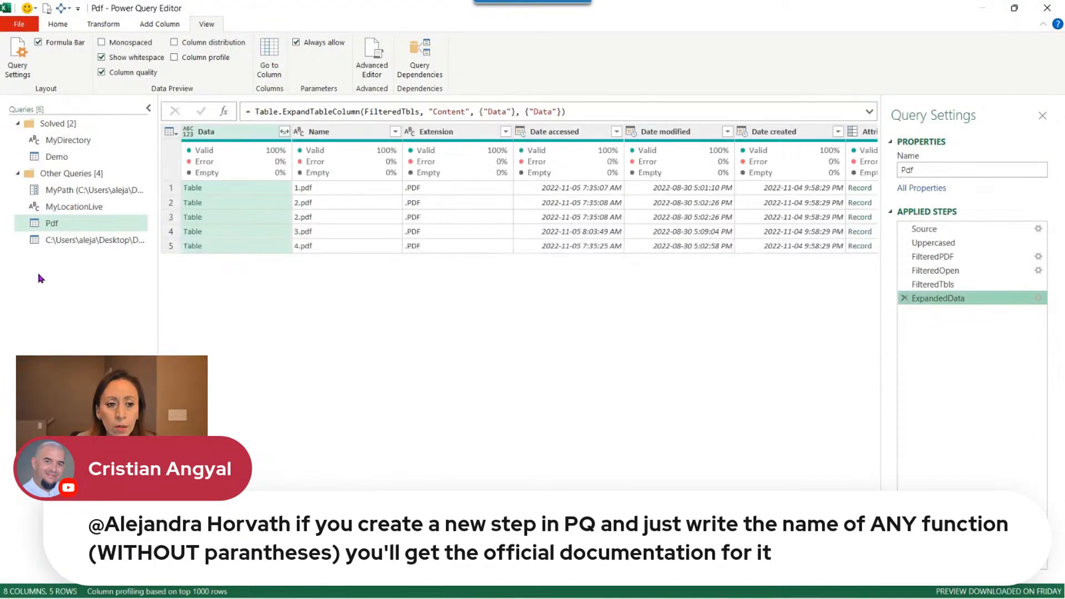
- Create a blank query with the formula =Table.RemoveColumns, without parentheses, and view the function's documentation
right_click(89, 281)
mouse_move(131, 301)
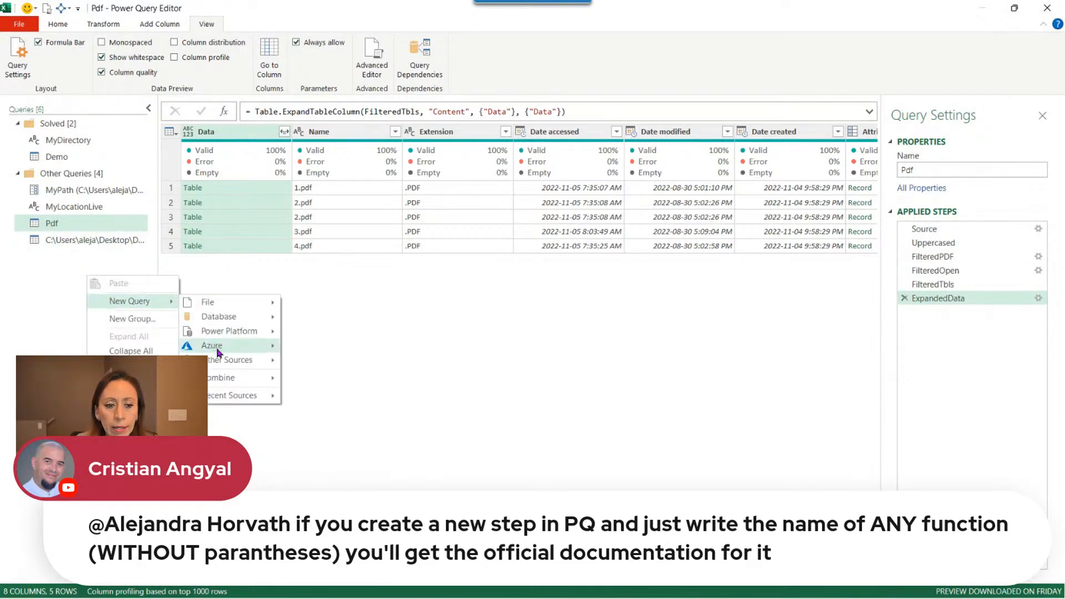
mouse_move(233, 361)
click(314, 417)
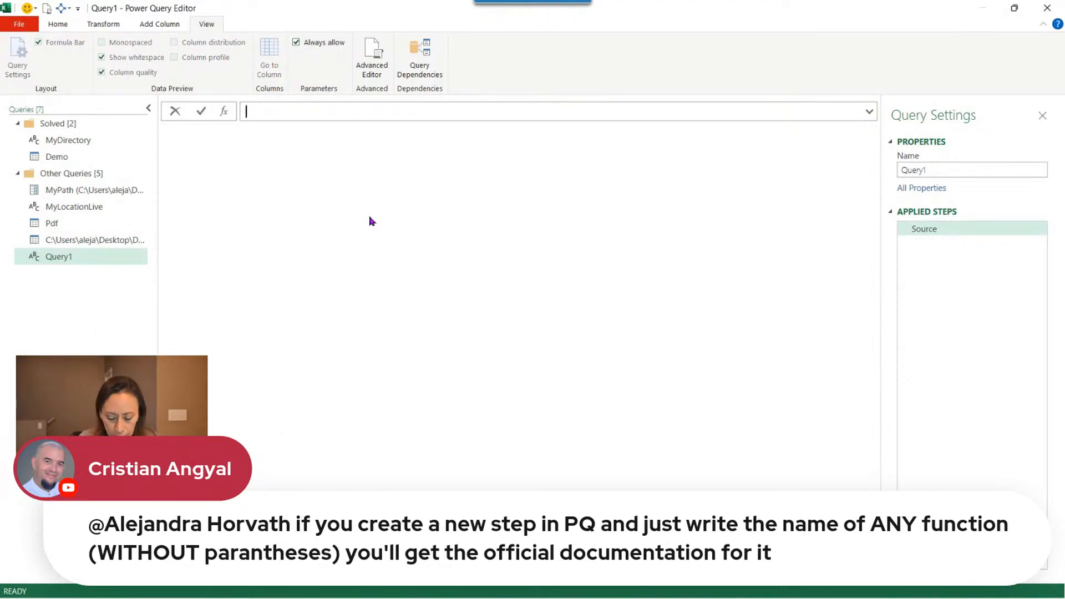
text(trac)
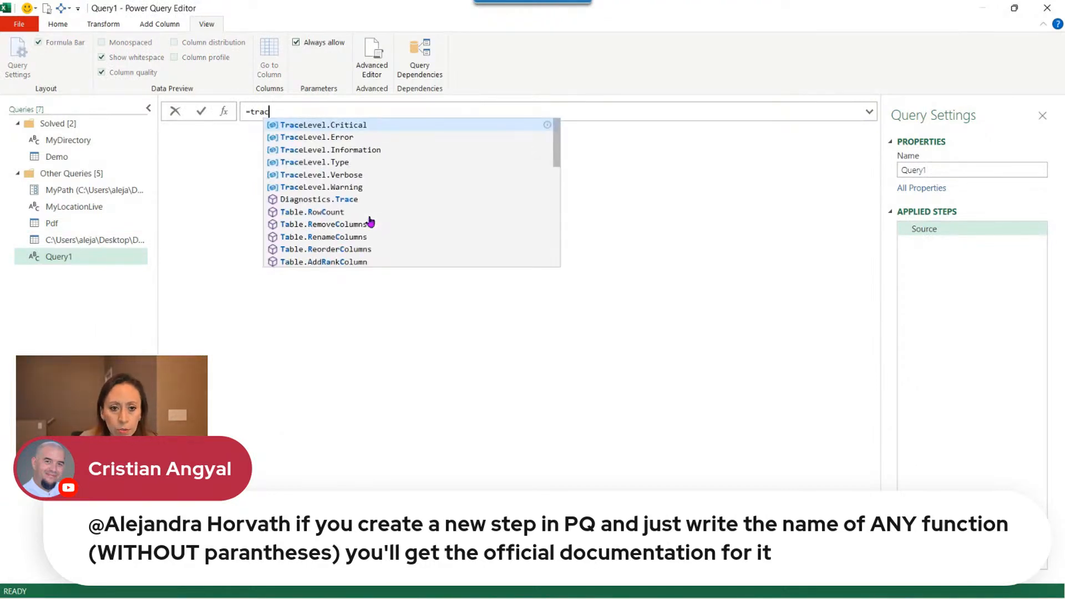
text(ols)
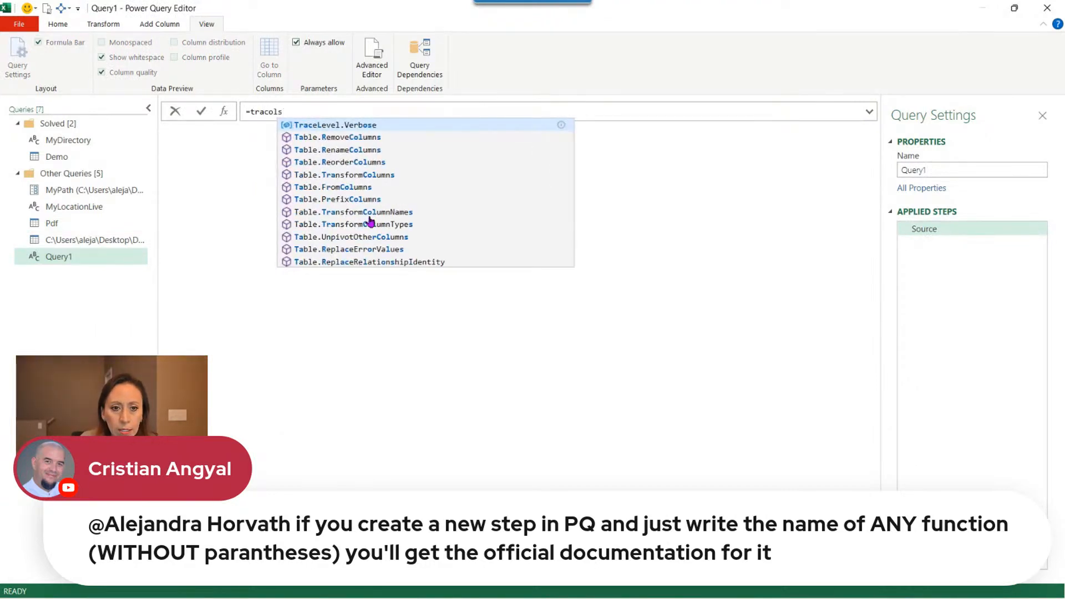
key(Down)
key(Tab)
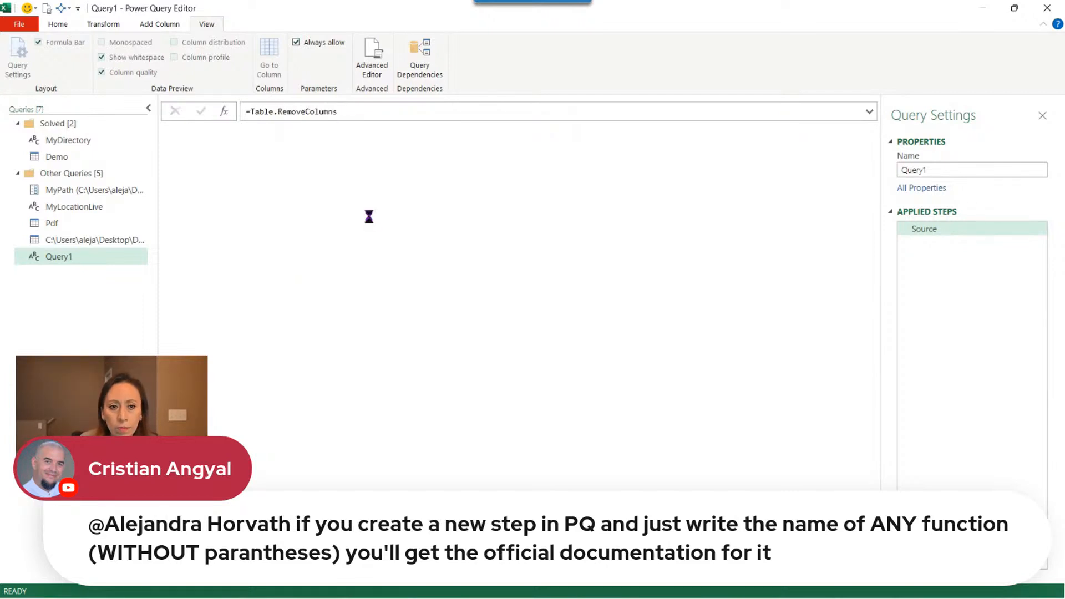
key(Return)
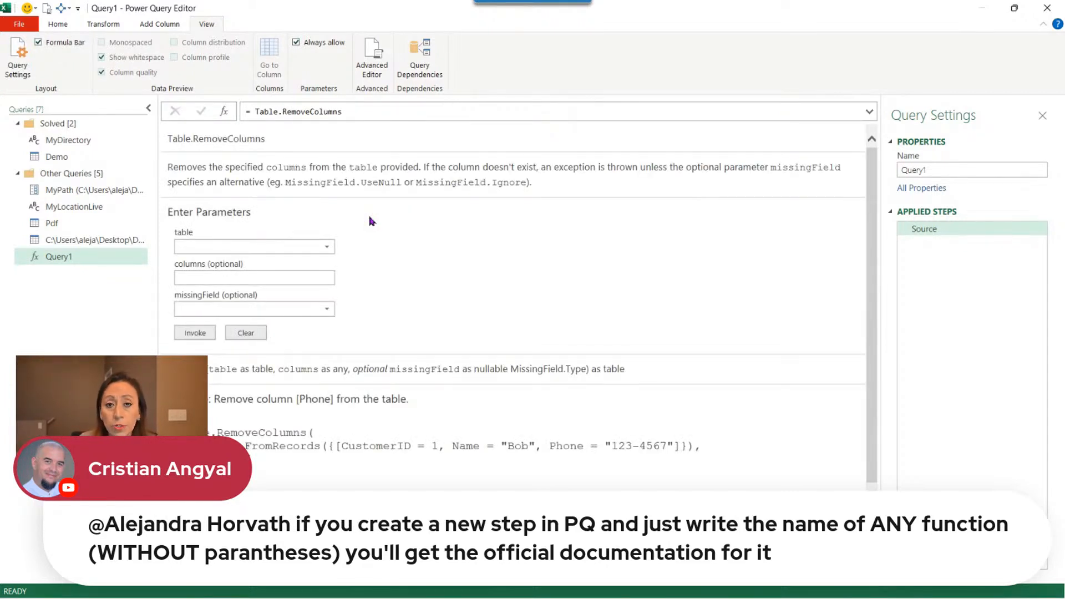
scroll(642, 264, down, 2)
scroll(600, 446, up, 2)
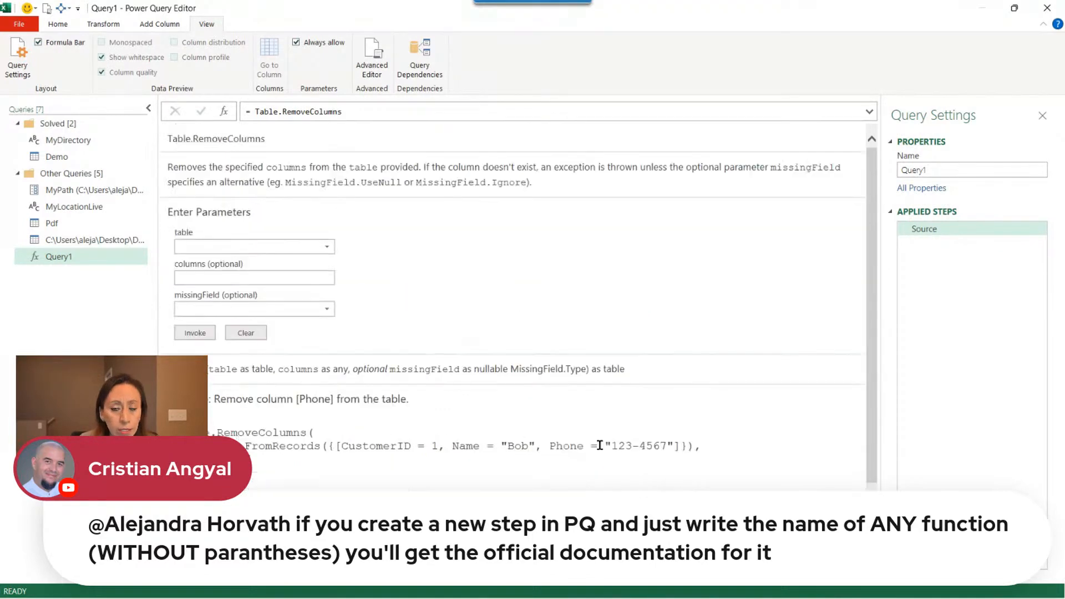
- Delete the Query1 documentation query and the separate query generated from 1.pdf
right_click(67, 256)
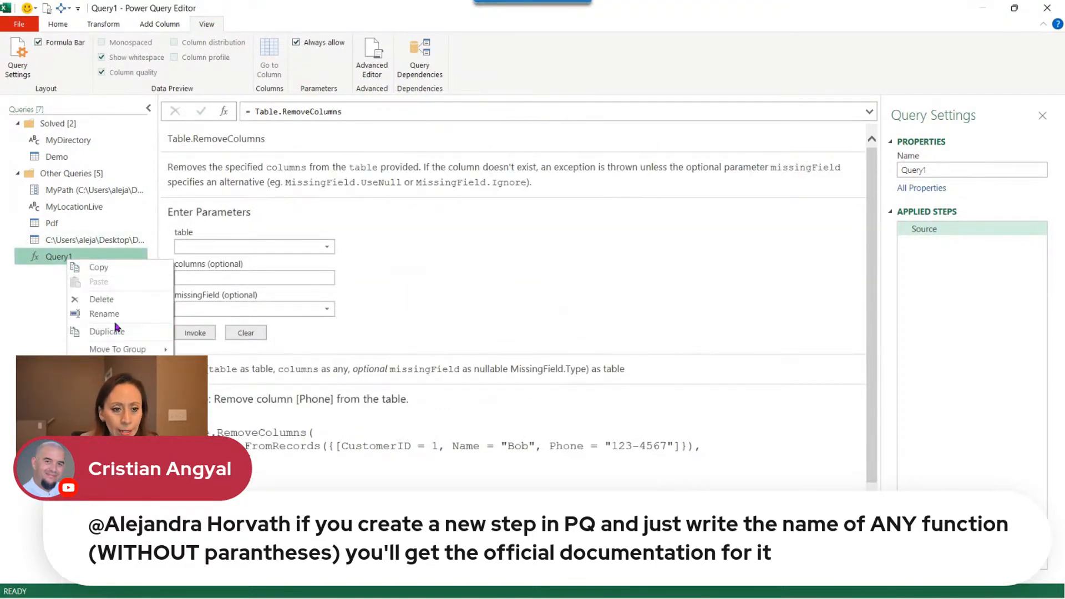
click(102, 299)
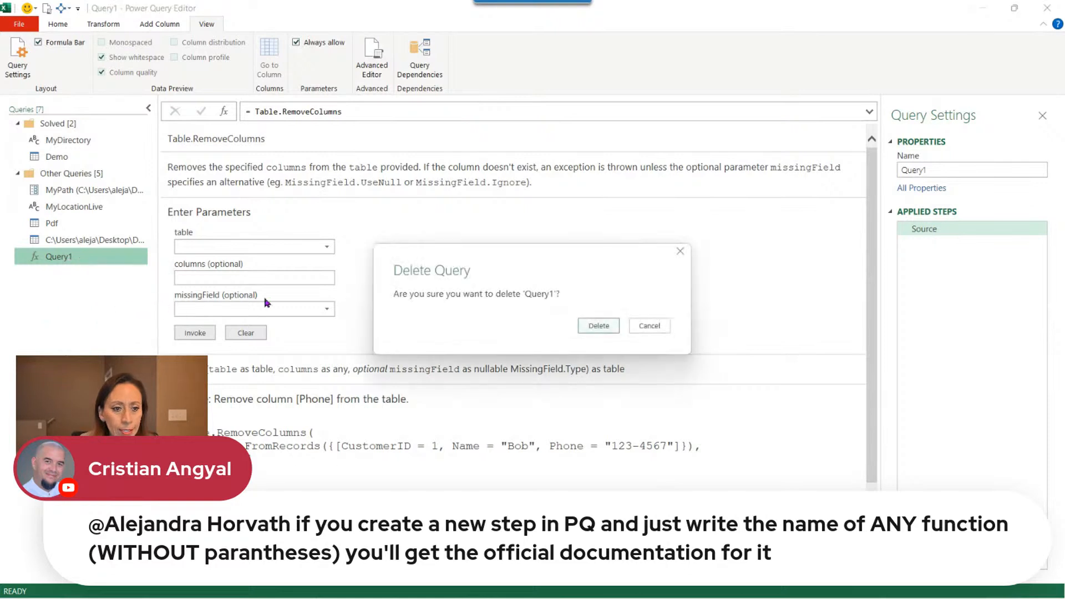
click(599, 328)
click(105, 240)
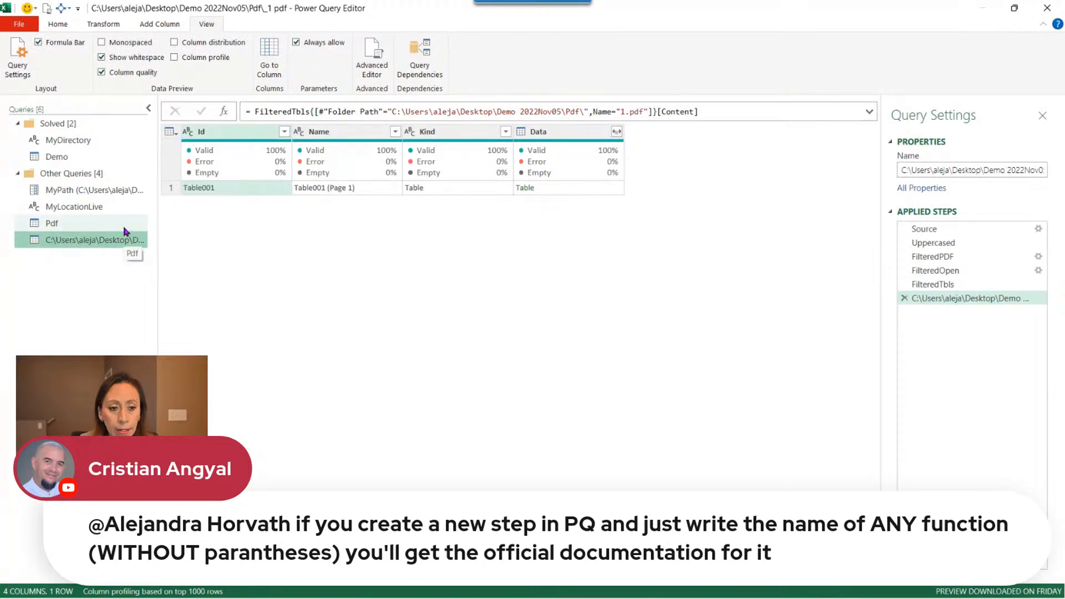
key(Delete)
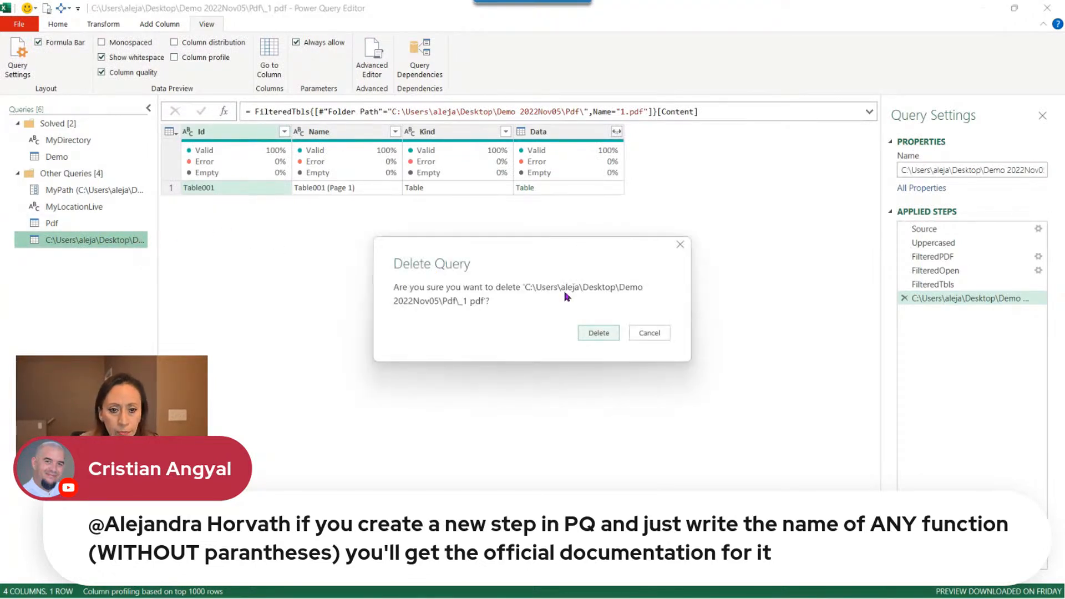
click(599, 333)
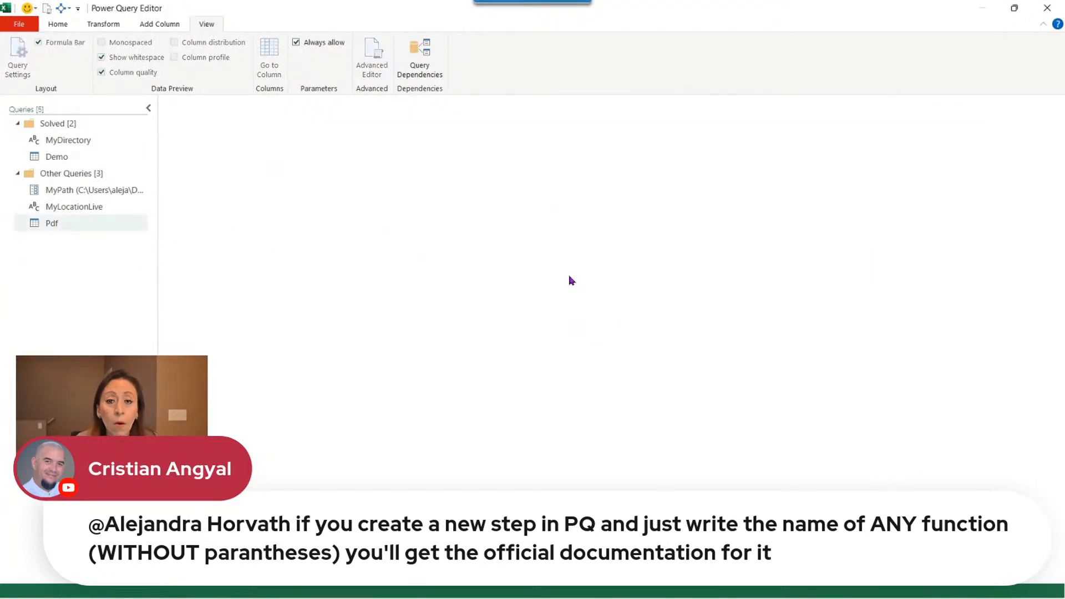
- Open the Pdf query, enlarge the editor's display and preview the nested tables in the first four rows of the Data column
click(127, 225)
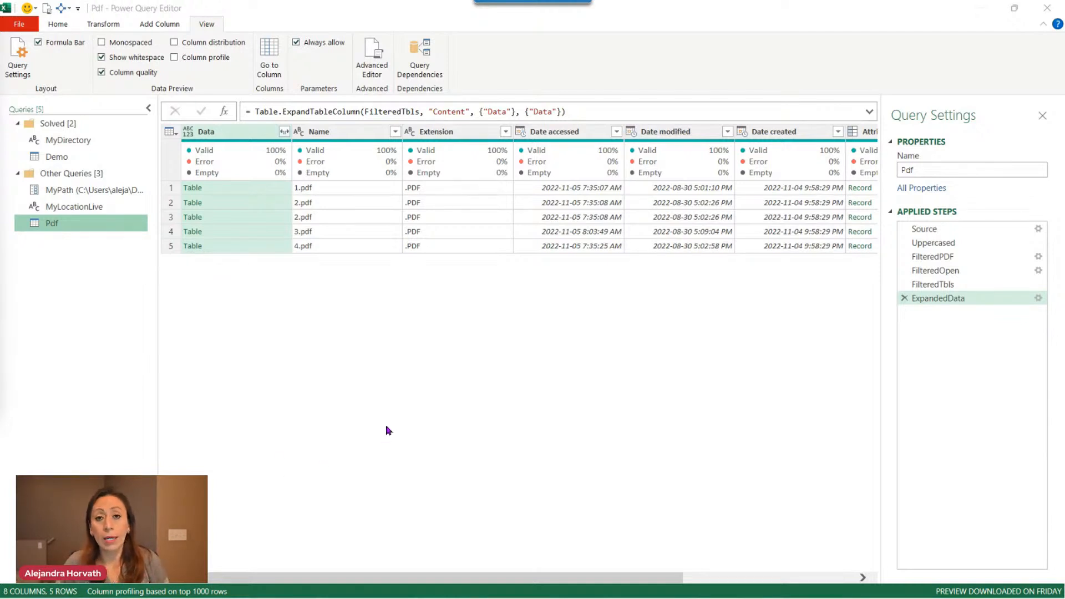
click(332, 375)
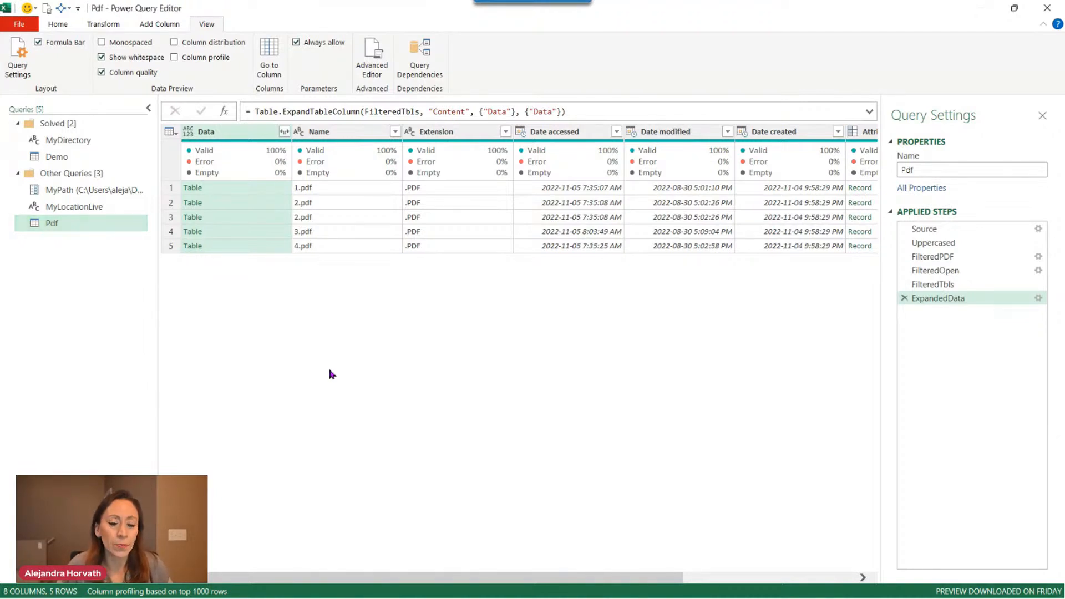
key(ctrl+shift+equal)
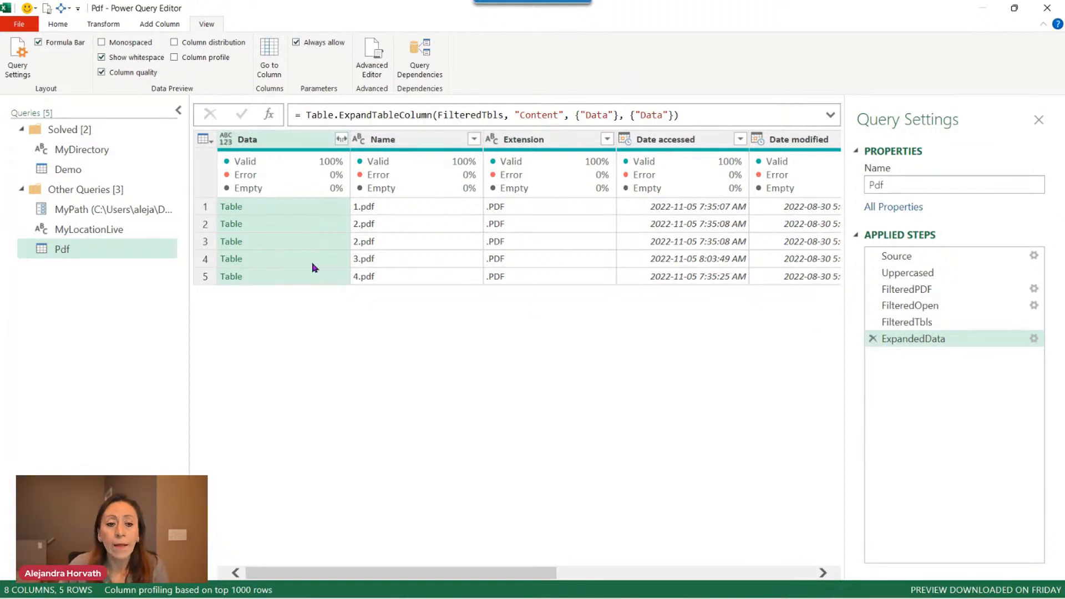
click(331, 207)
click(327, 225)
click(335, 243)
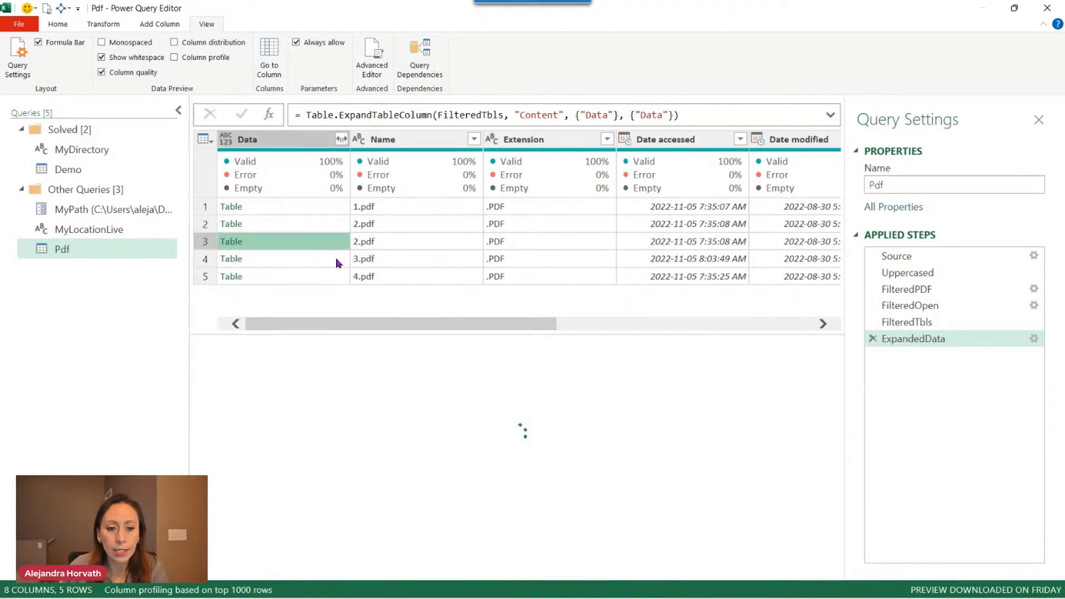
click(340, 260)
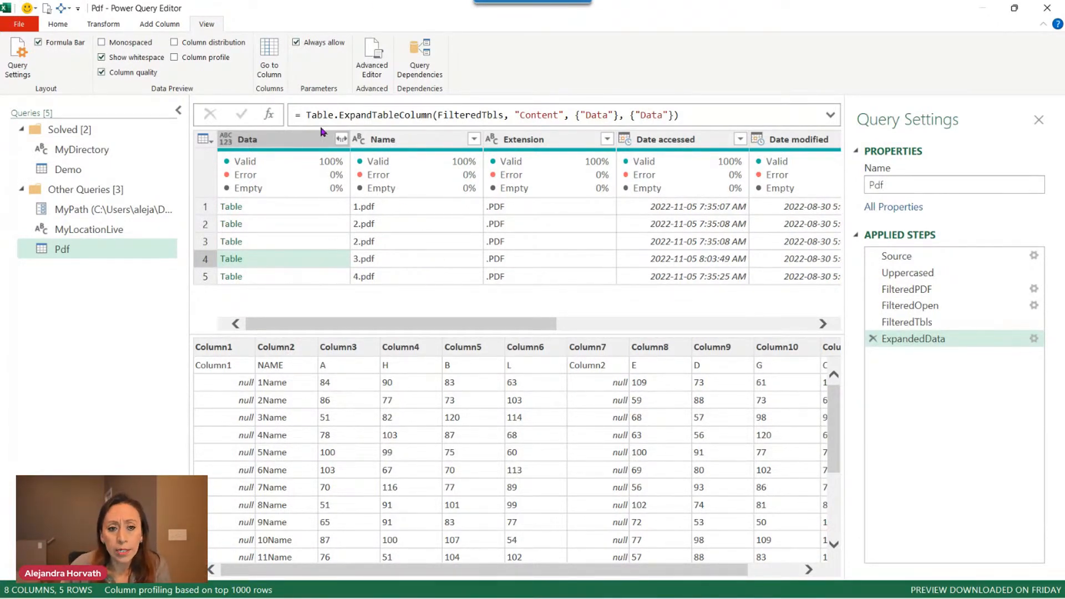
- Insert a new step after ExpandedData in the Pdf query
click(269, 117)
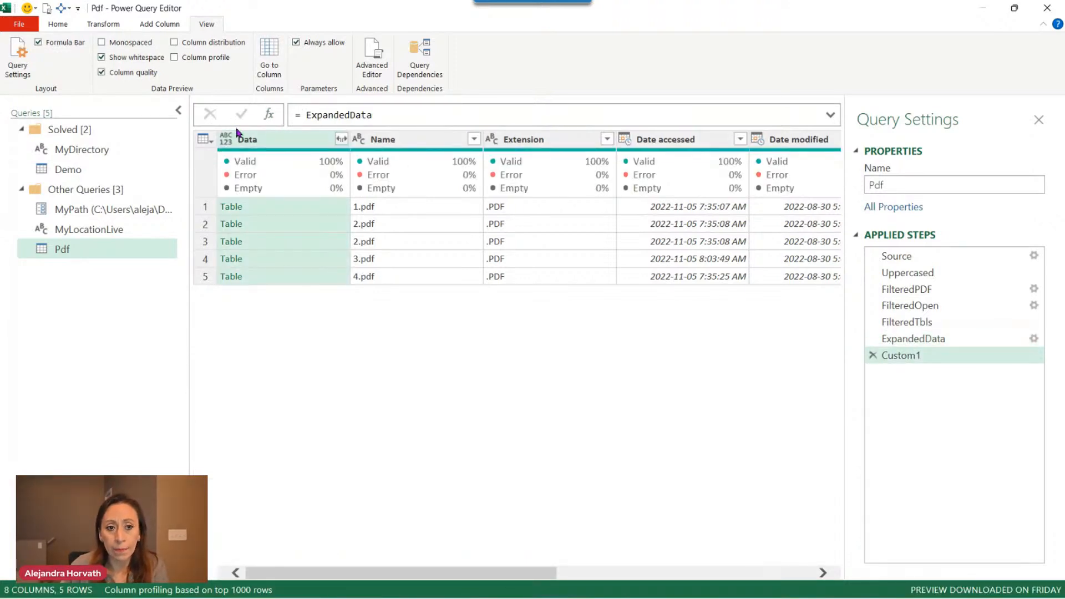
click(937, 340)
right_click(962, 342)
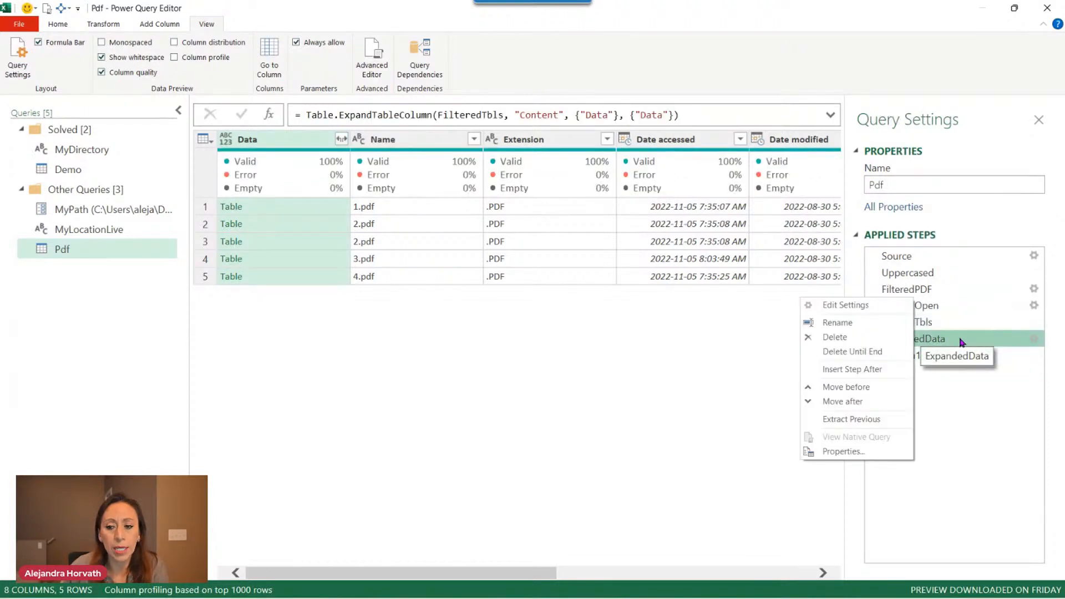
click(881, 370)
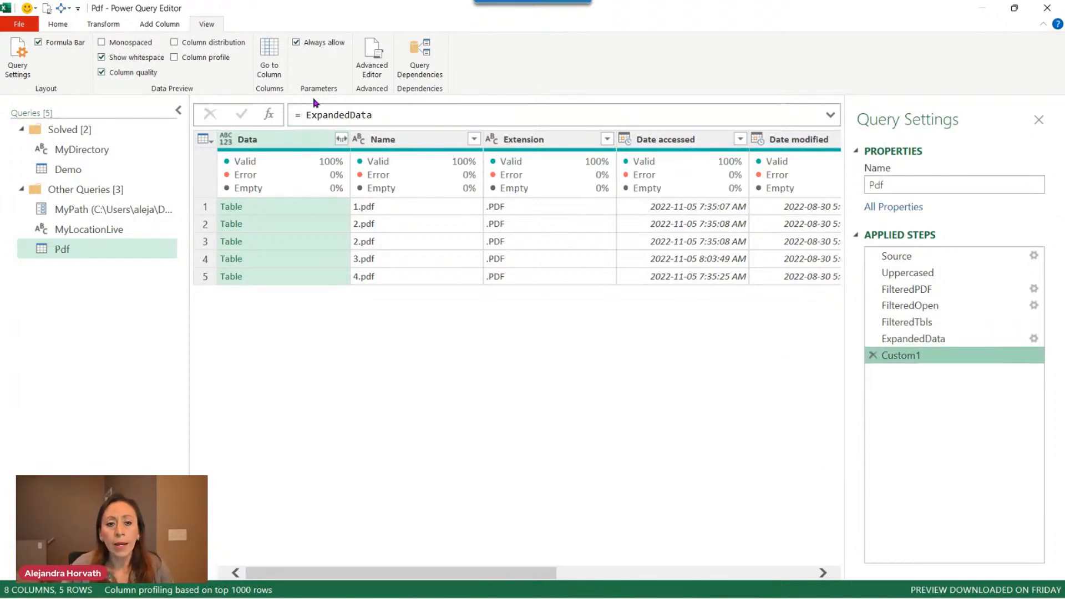
- Wrap ExpandedData in Table.TransformColumns in the new step's formula and start the operations list with the "Data" column
click(300, 115)
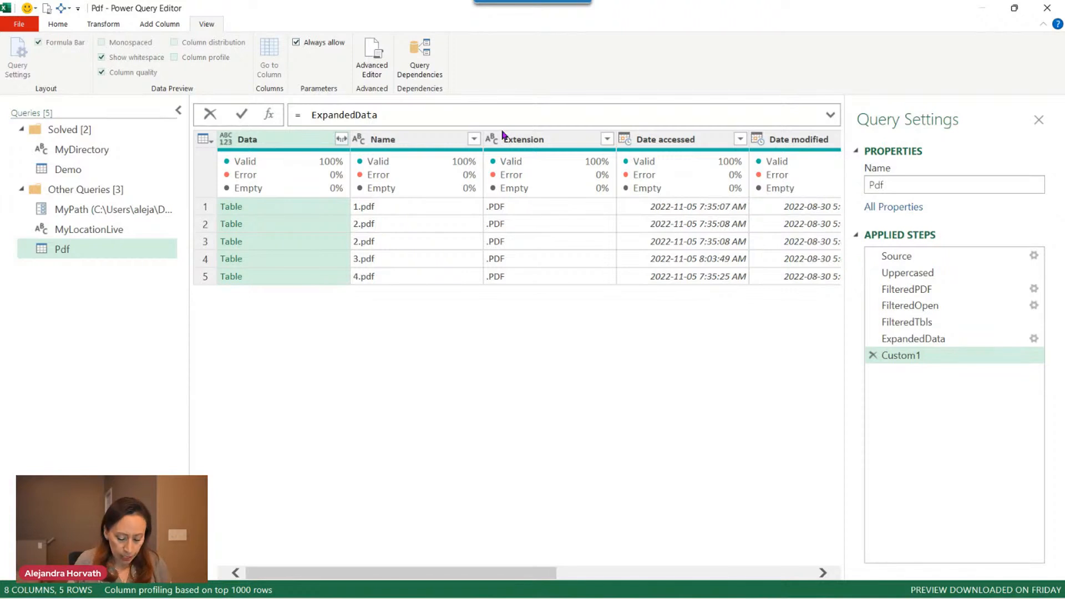
text(tab)
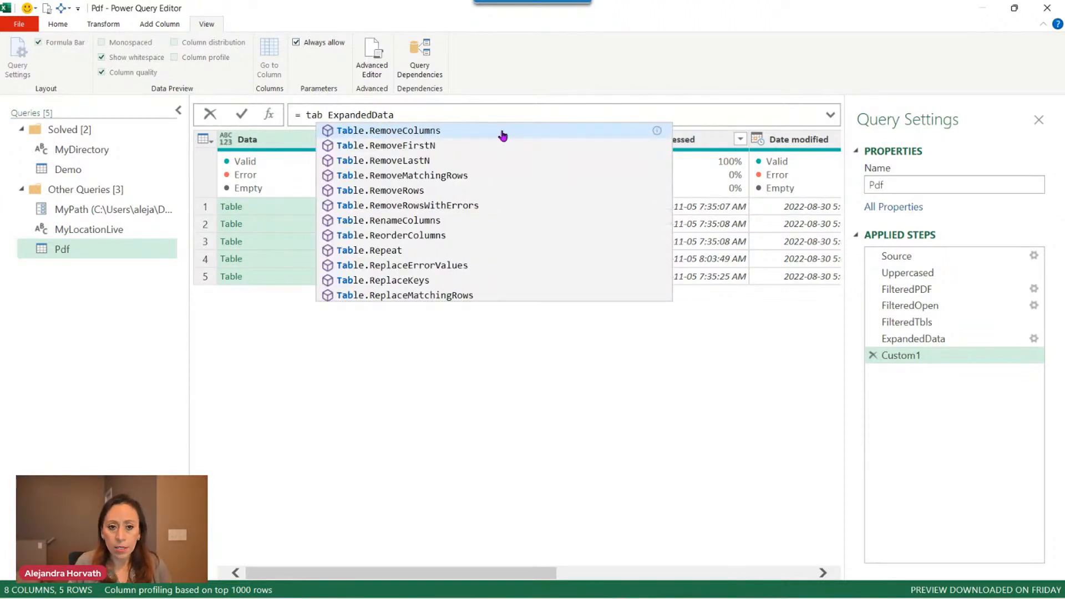
text(tr)
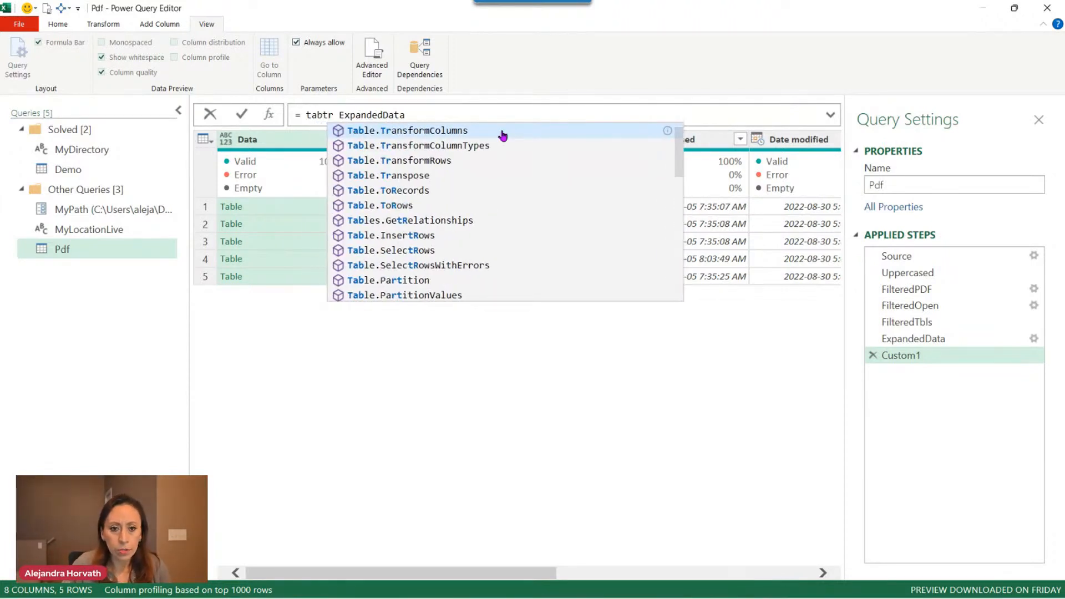
key(Tab)
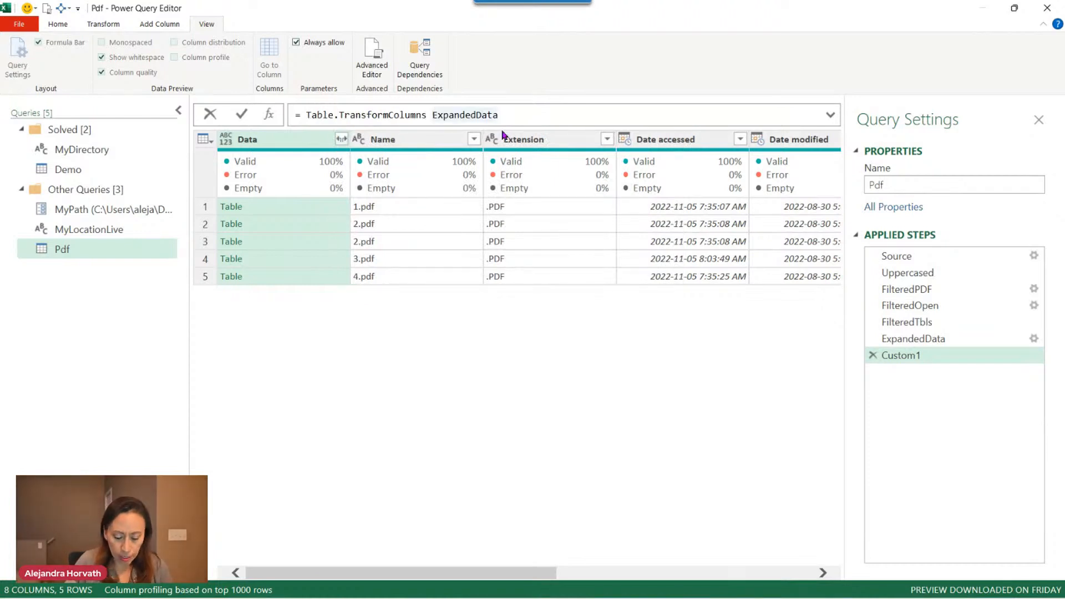
text(()
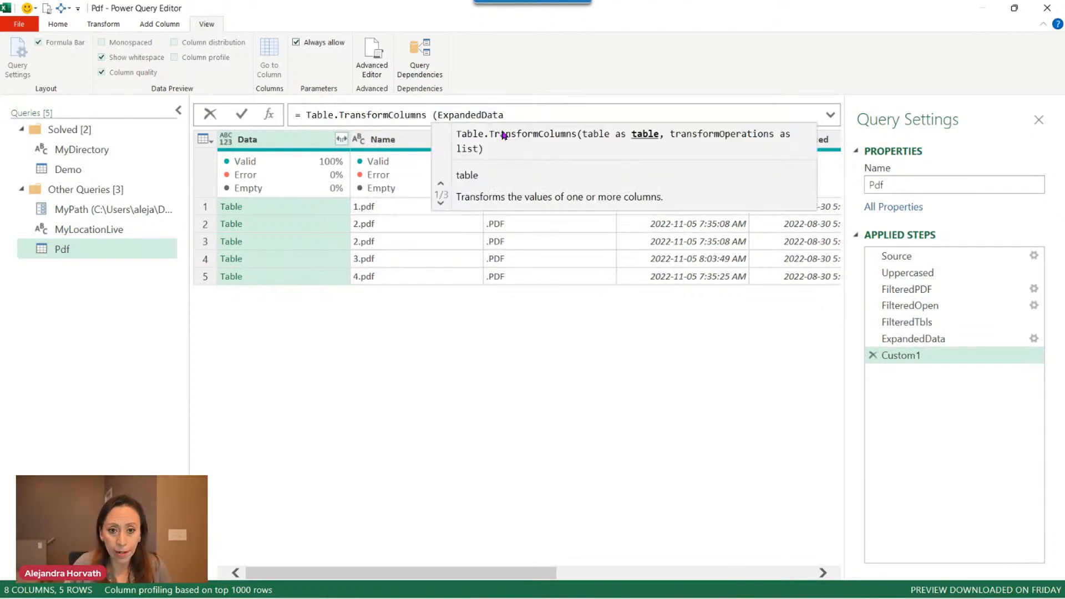
key(End)
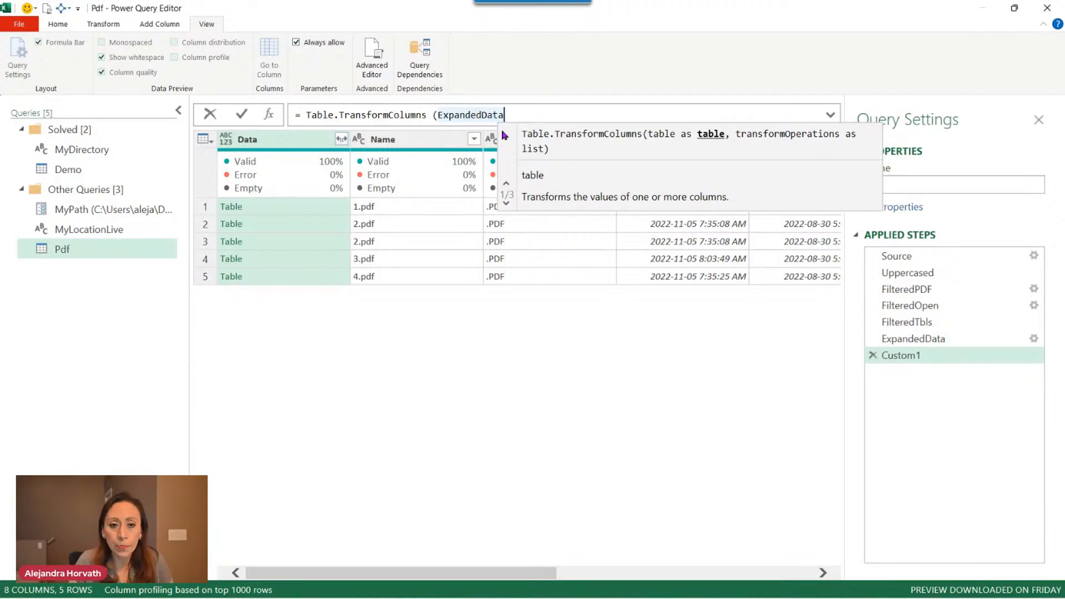
text(,)
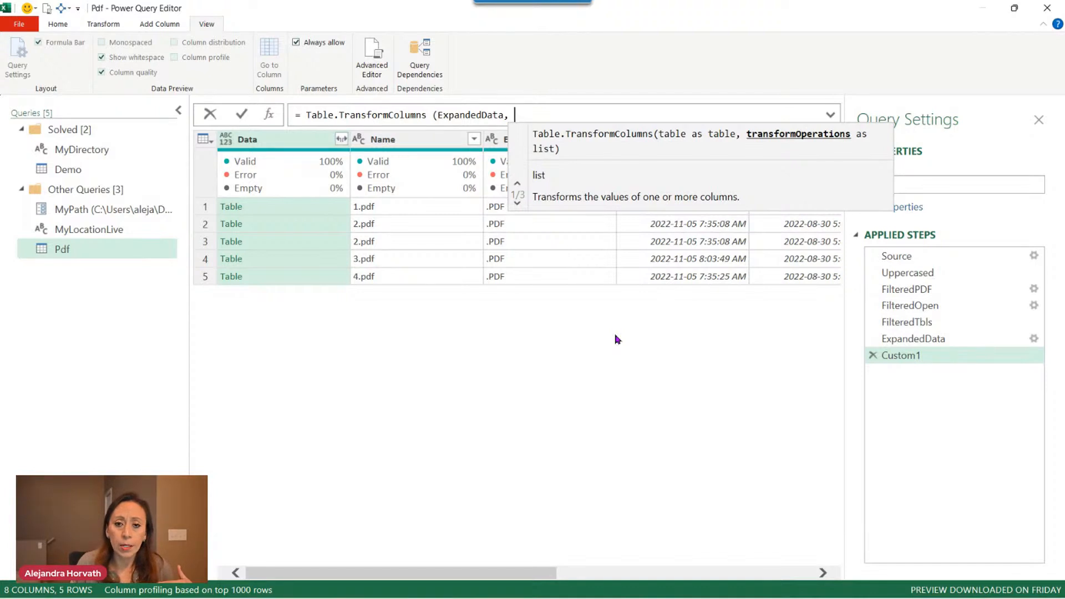
text({)
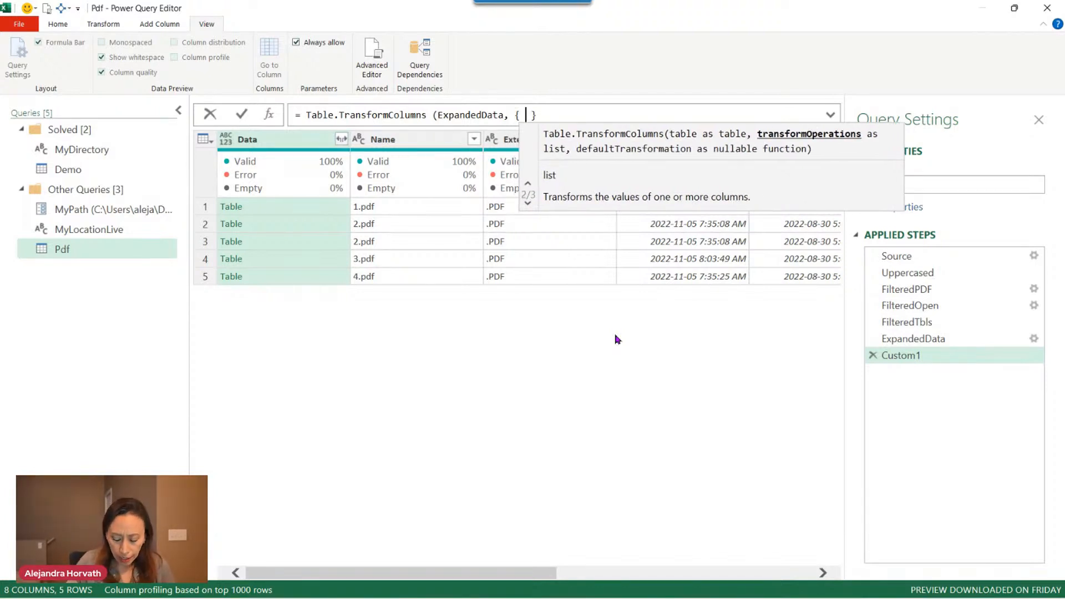
text(  "Data)
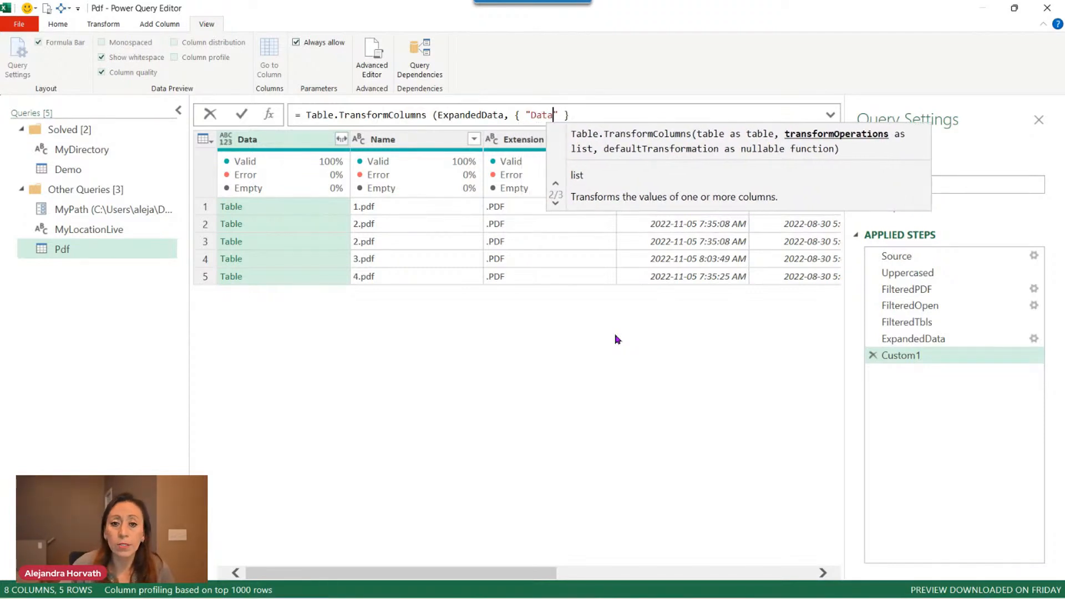
text(", )
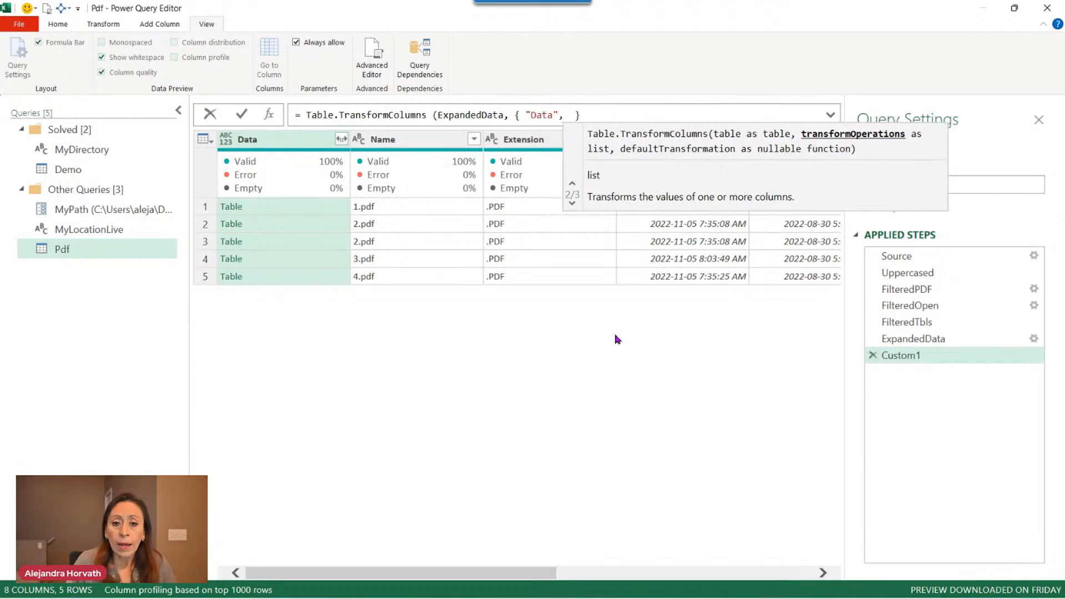
- Complete the operations list with each Table.PromoteHeaders(_), close the Table.TransformColumns formula and commit it
text(eacg)
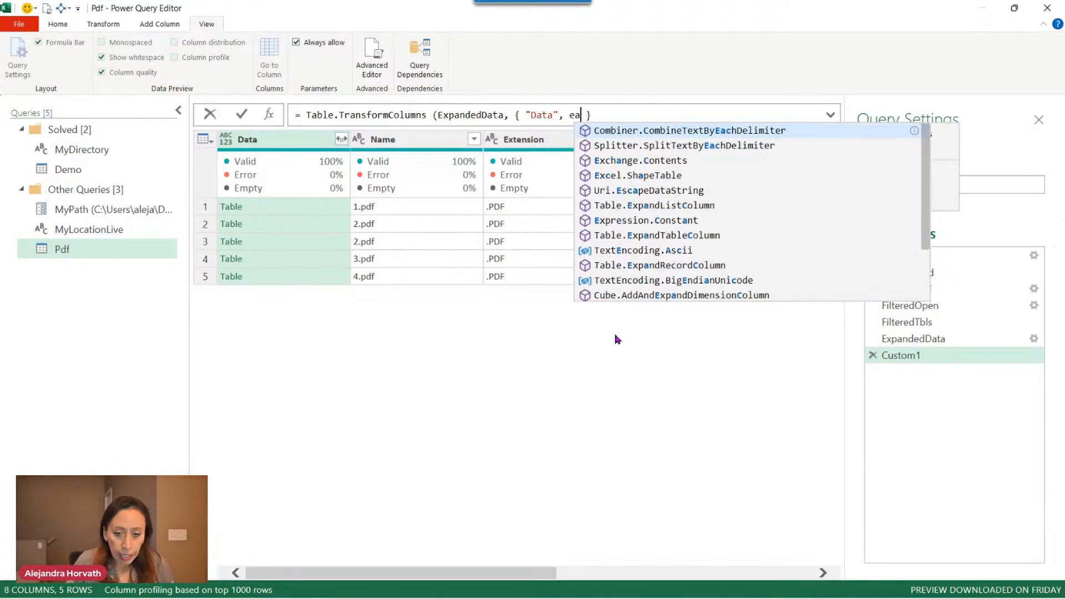
key(BackSpace)
text(h )
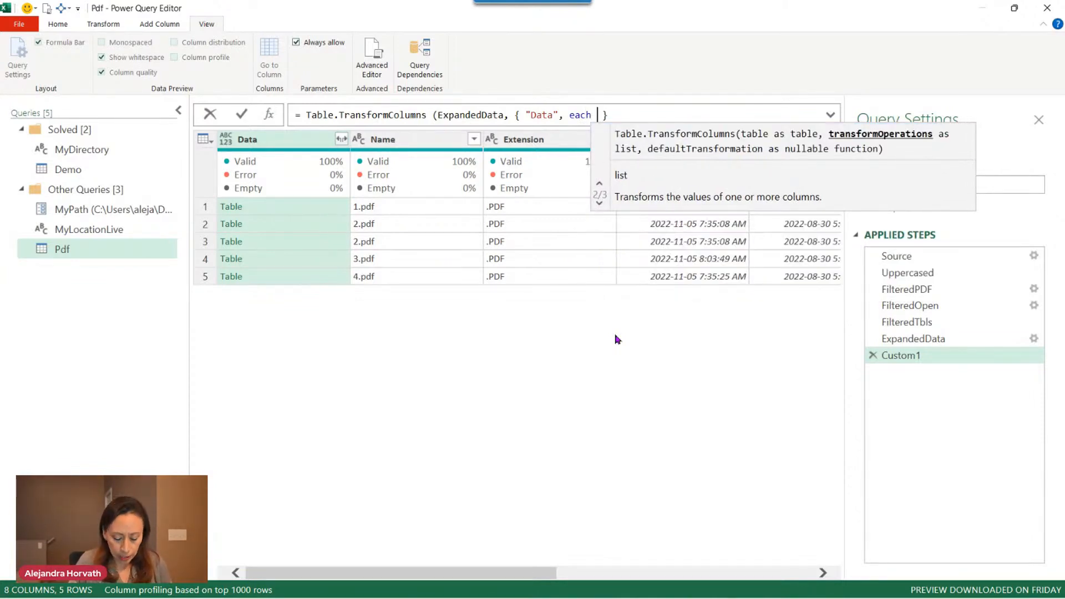
text(table.pro)
key(Down)
key(Tab)
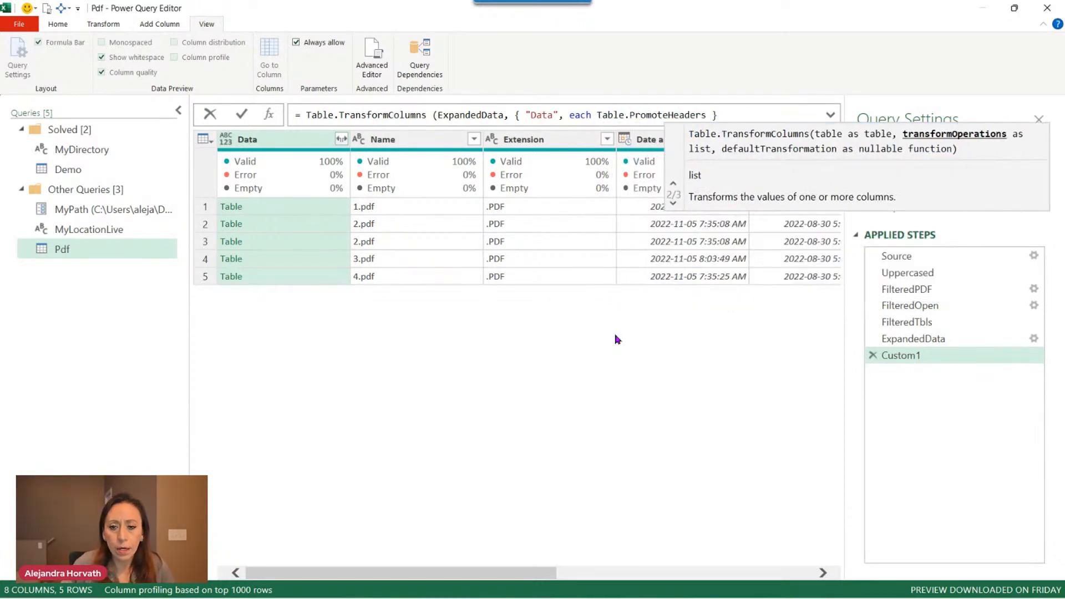
text((_)
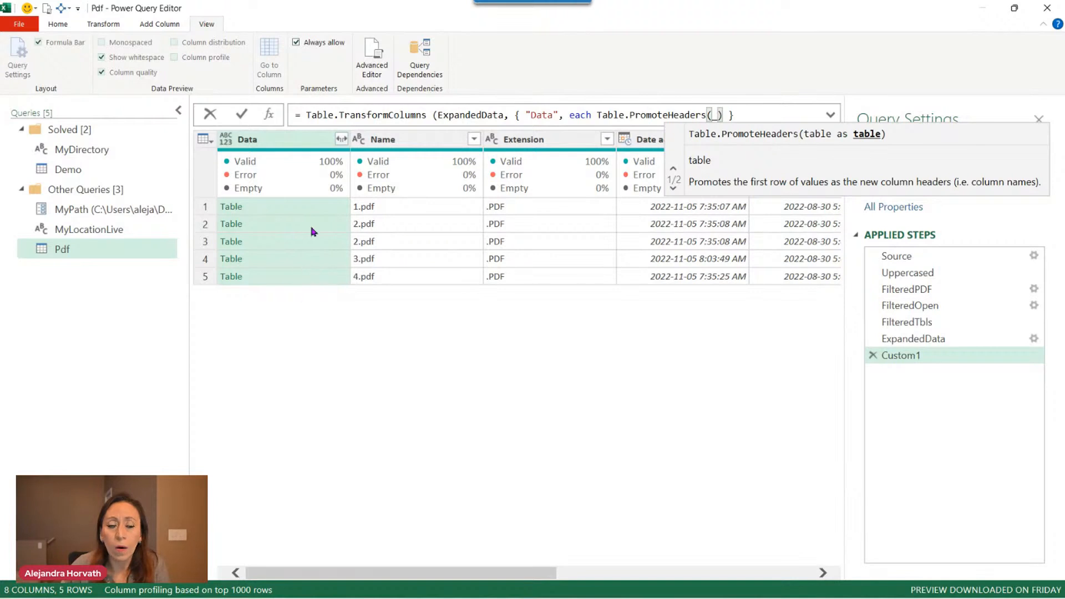
key(Right)
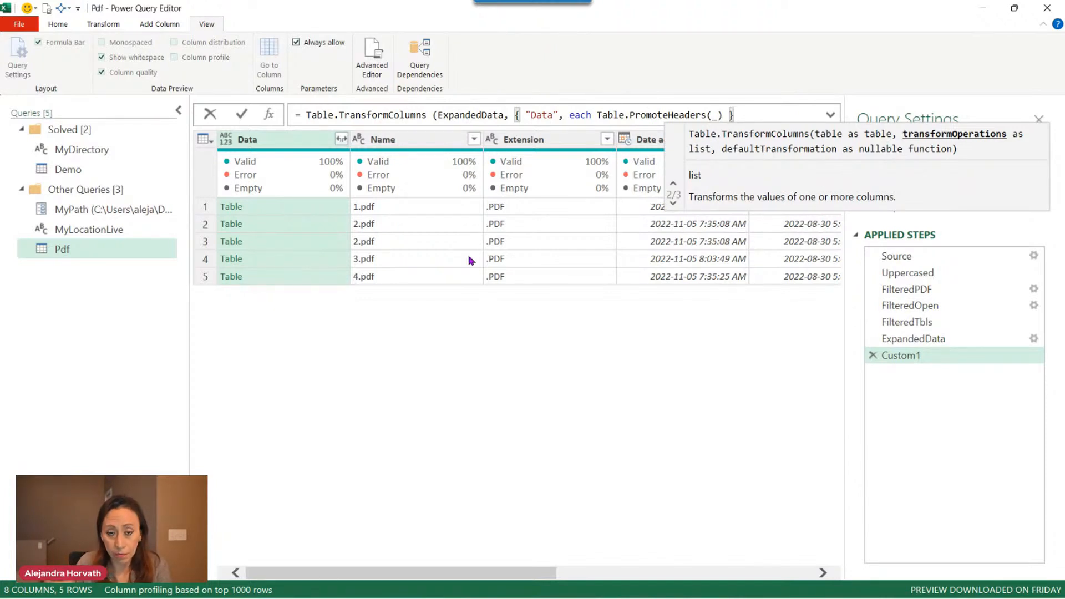
text())
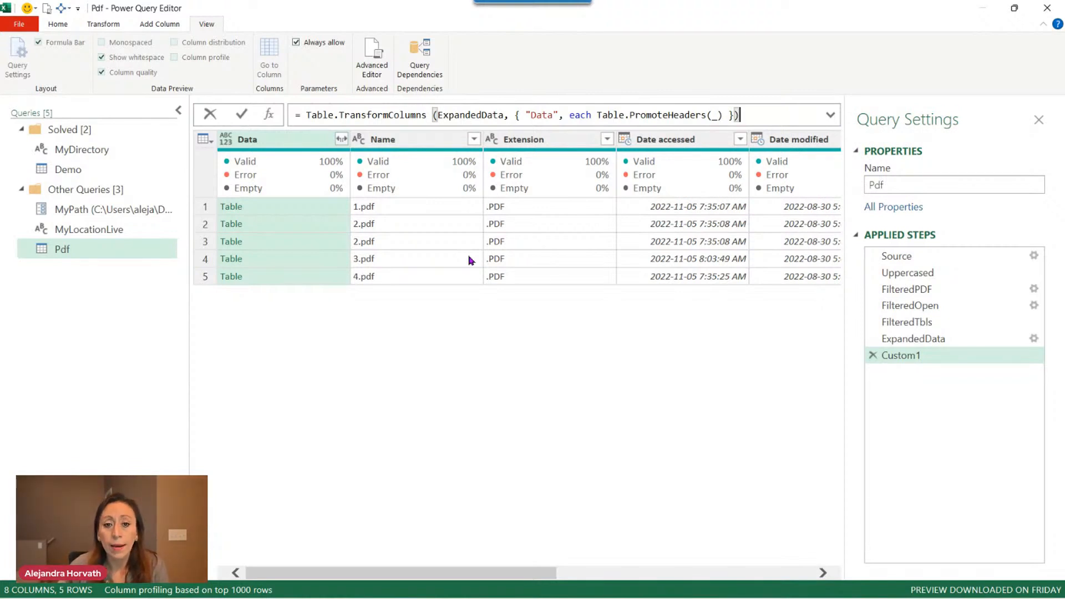
key(Return)
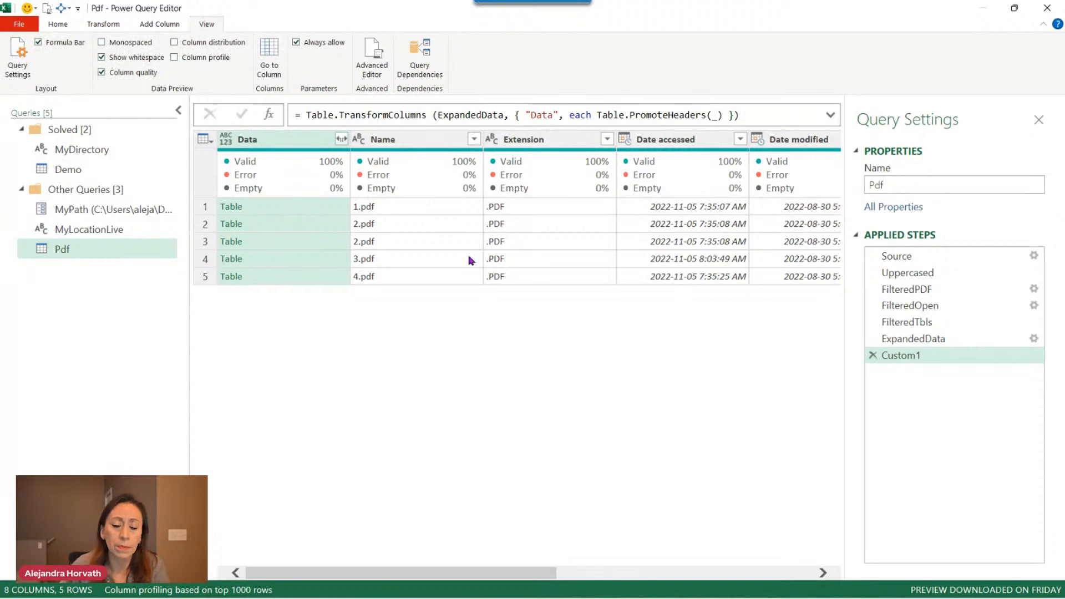
- Preview the nested table in each row of the Data column to check the promoted headers
click(328, 207)
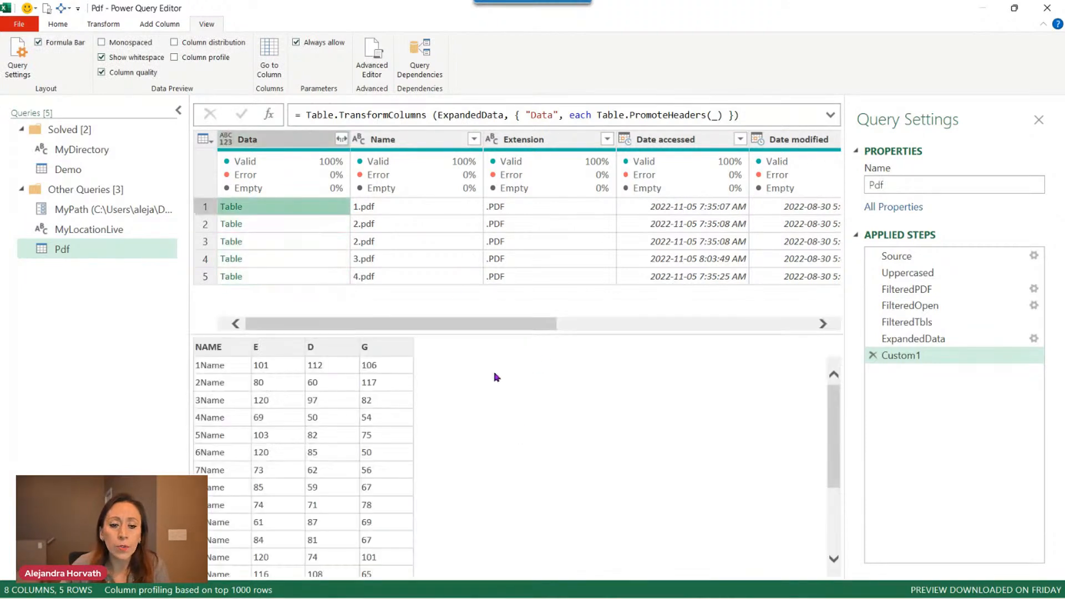
click(343, 224)
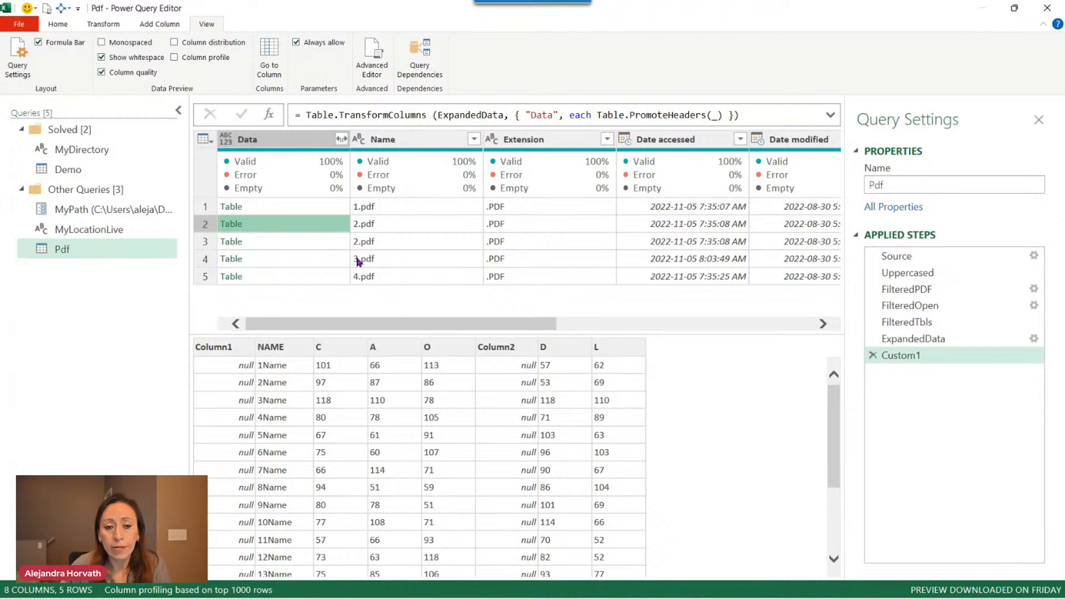
click(345, 244)
click(343, 261)
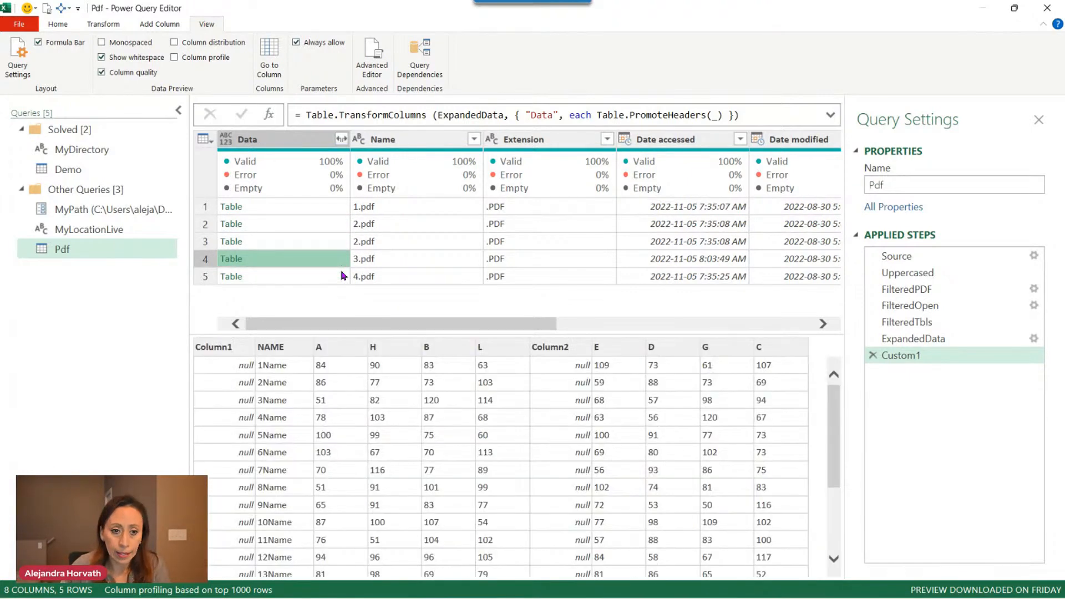
click(344, 277)
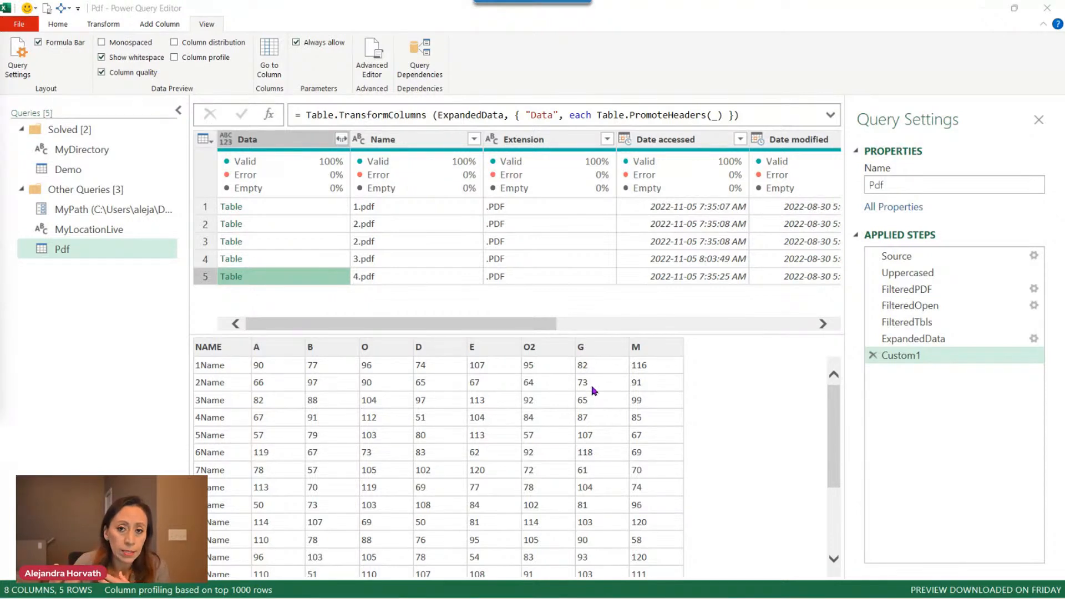
click(438, 211)
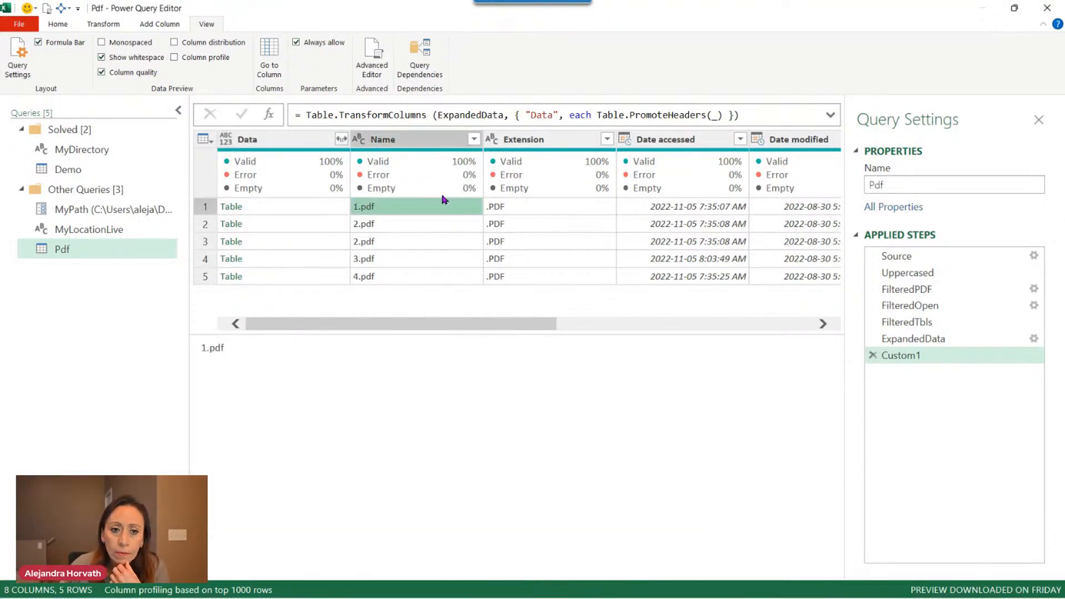
- Check which columns the Data column offers for expansion and preview the nested tables in its first three rows
click(340, 210)
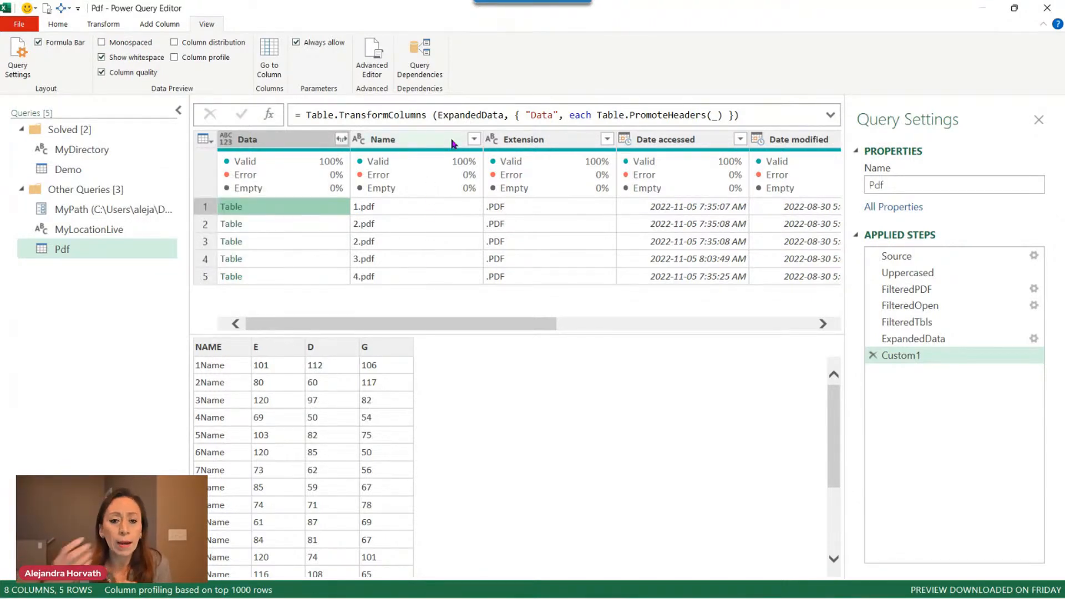
click(341, 139)
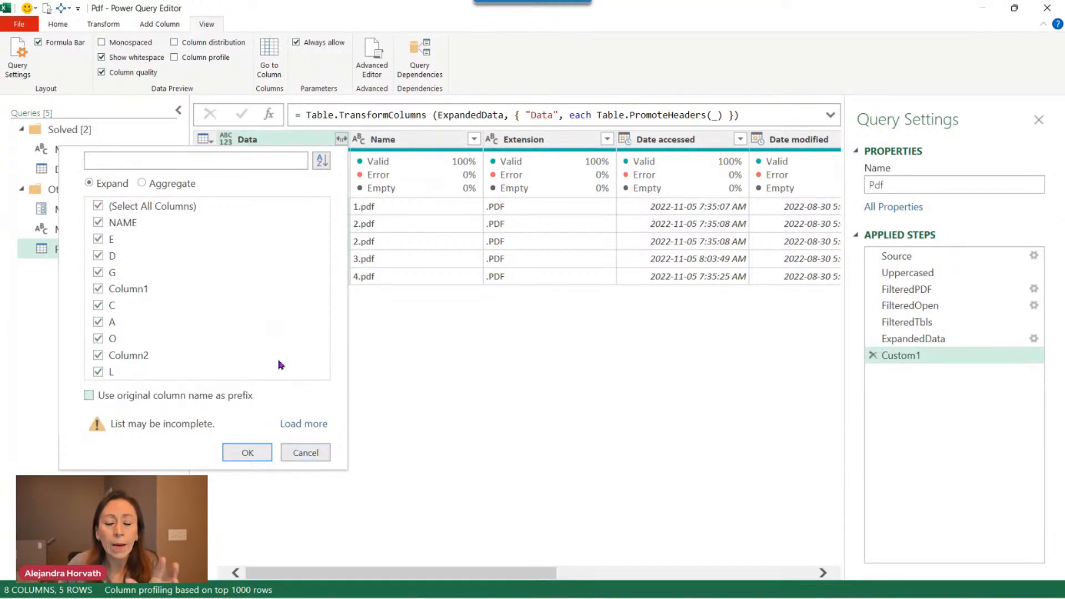
click(305, 452)
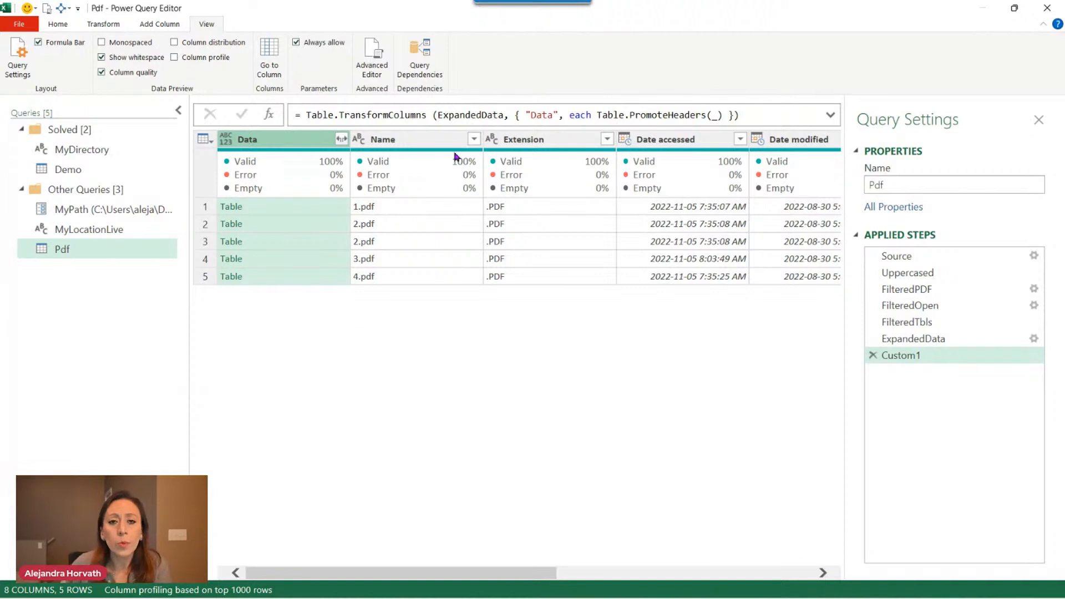
click(329, 209)
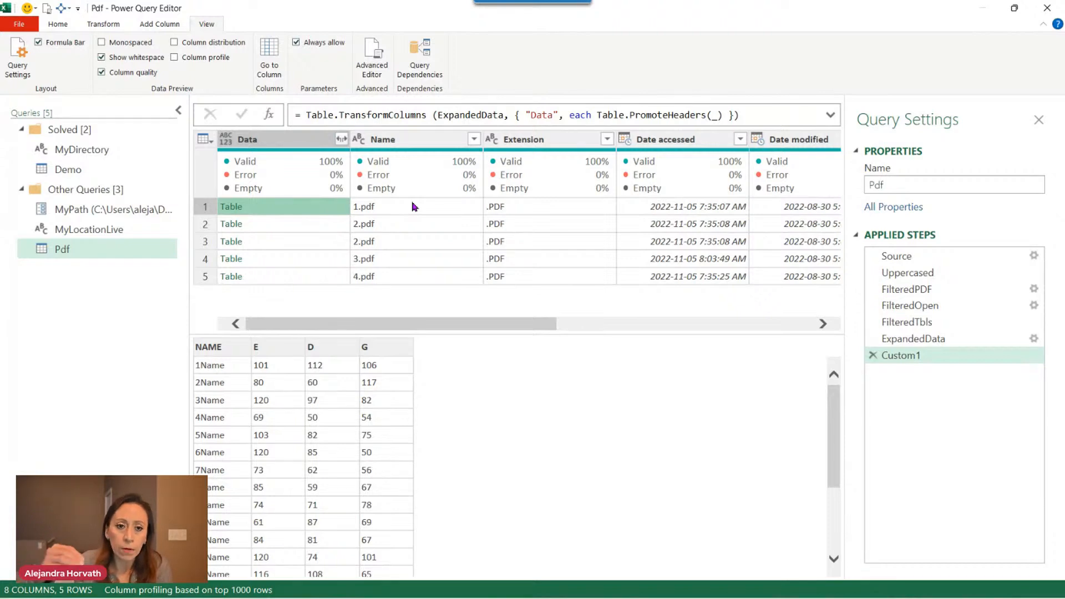
click(339, 228)
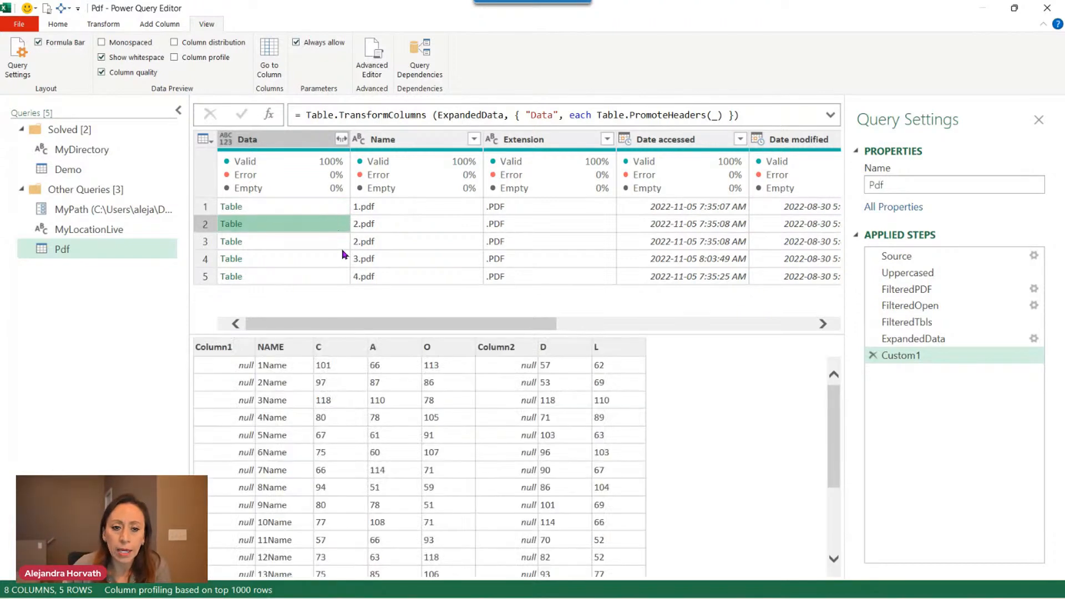
click(343, 245)
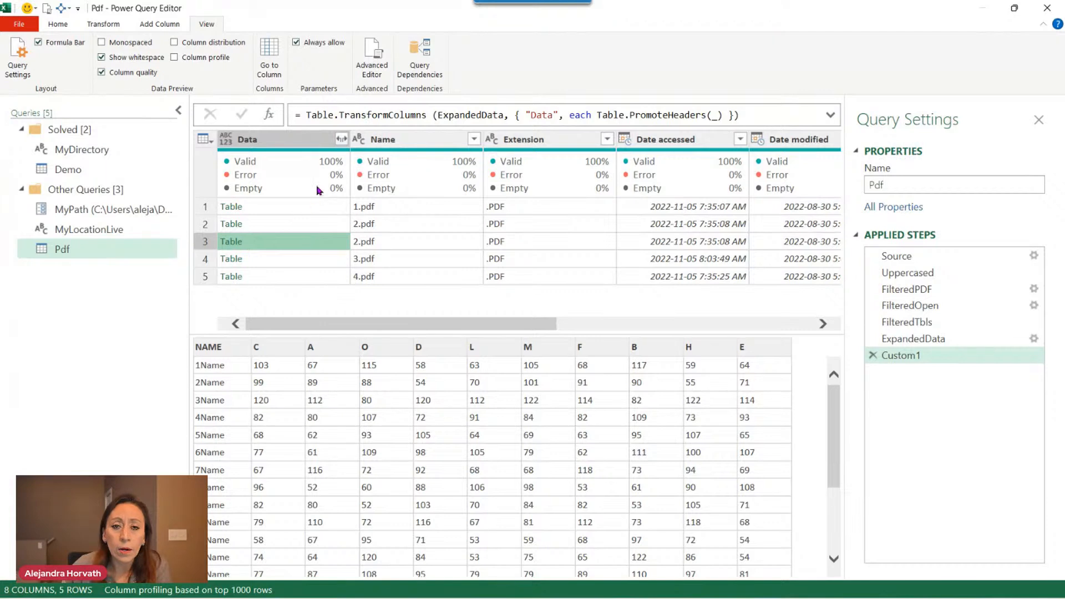
click(333, 206)
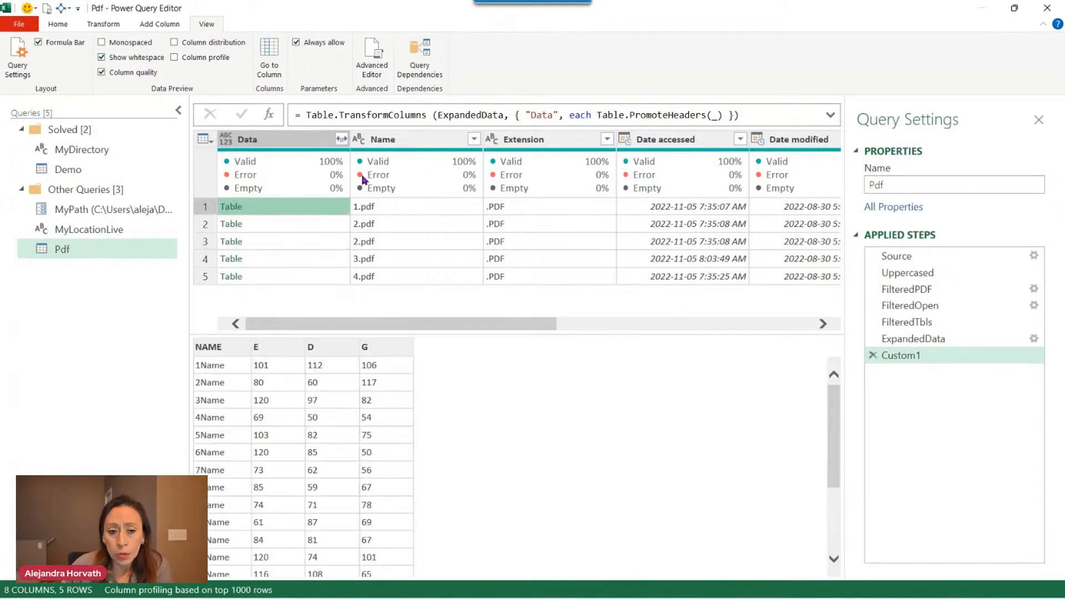
- Insert a new step after Custom1 and start its formula with Table.AddColumn, using Custom1 as the table
click(270, 115)
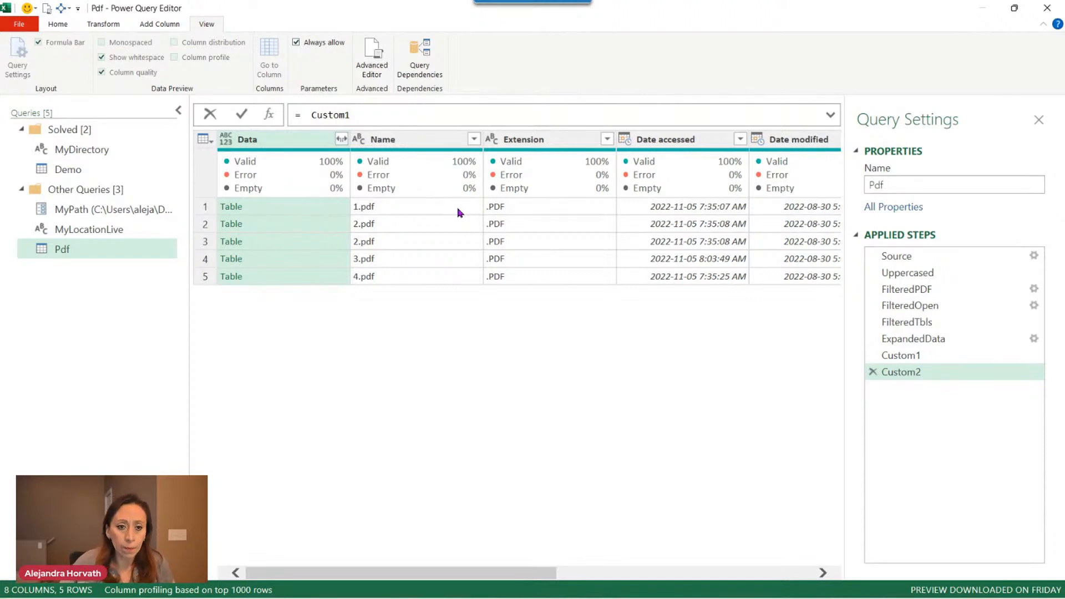
text(tabl)
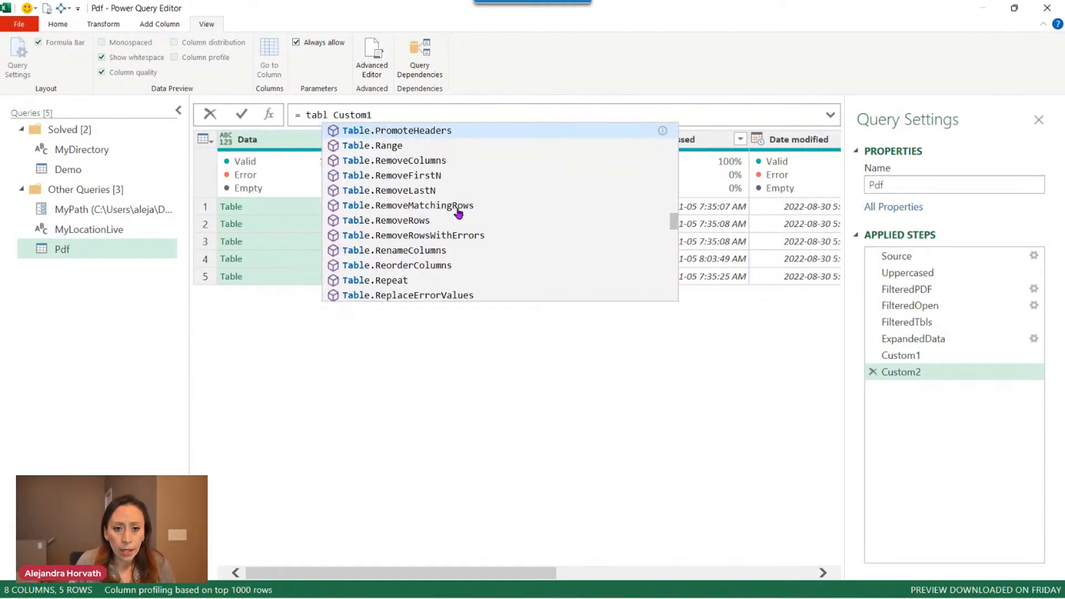
text(add)
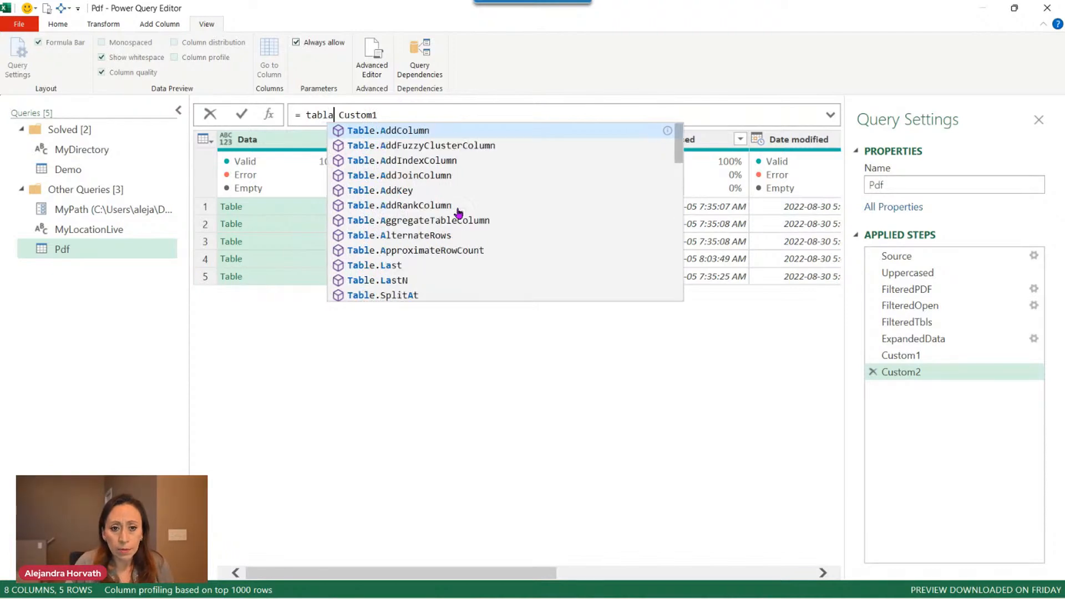
text(c)
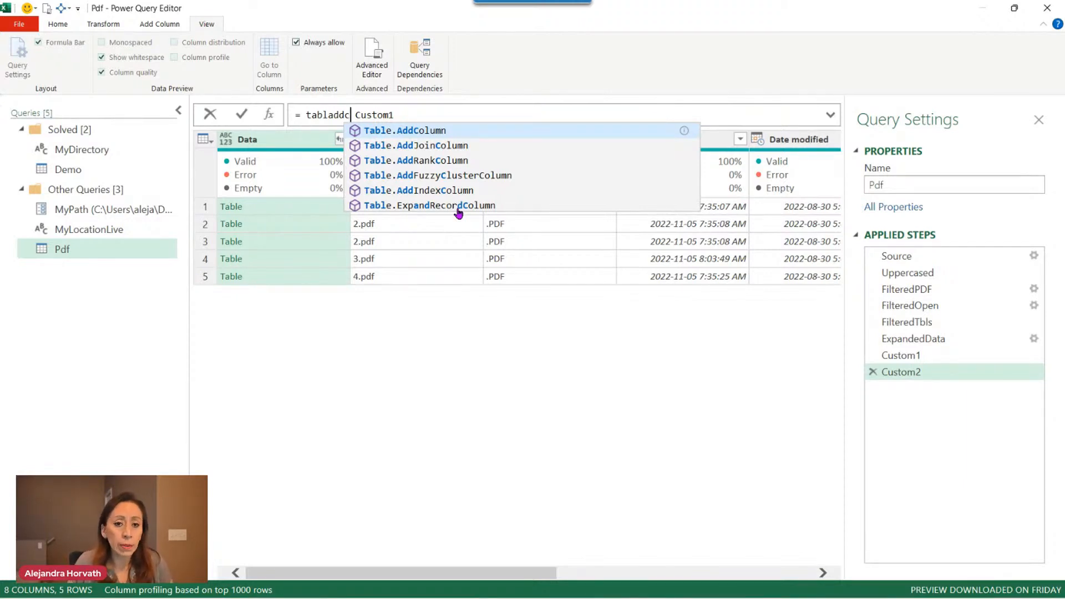
key(Tab)
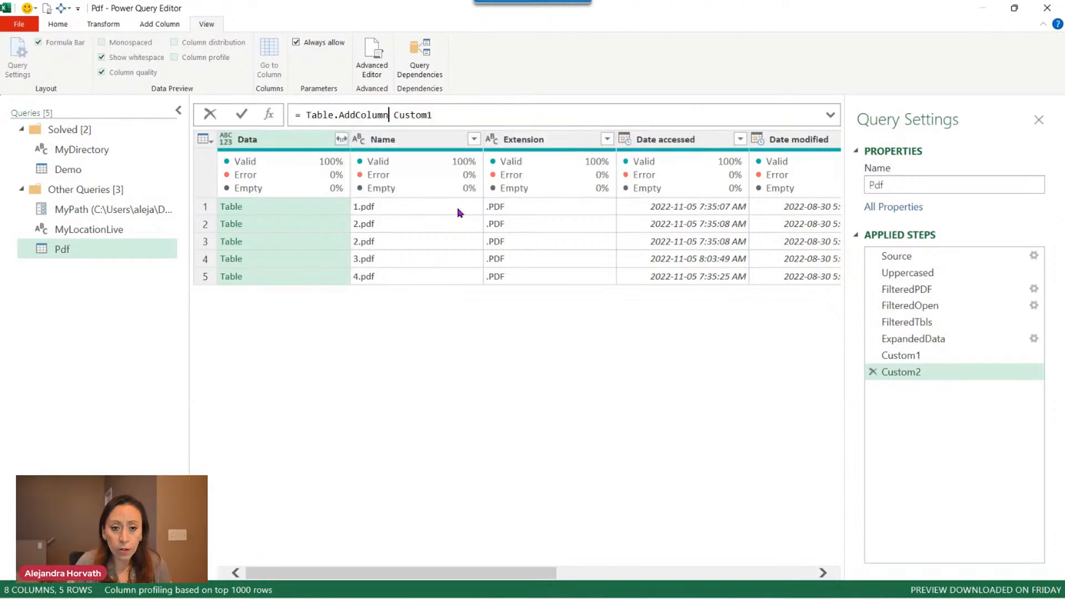
text(()
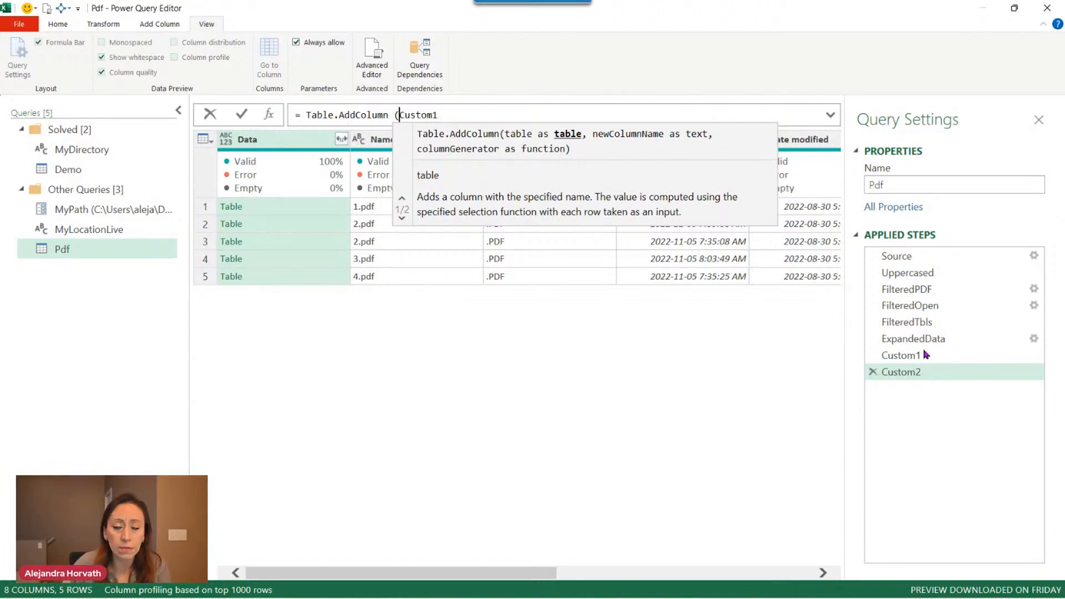
click(470, 113)
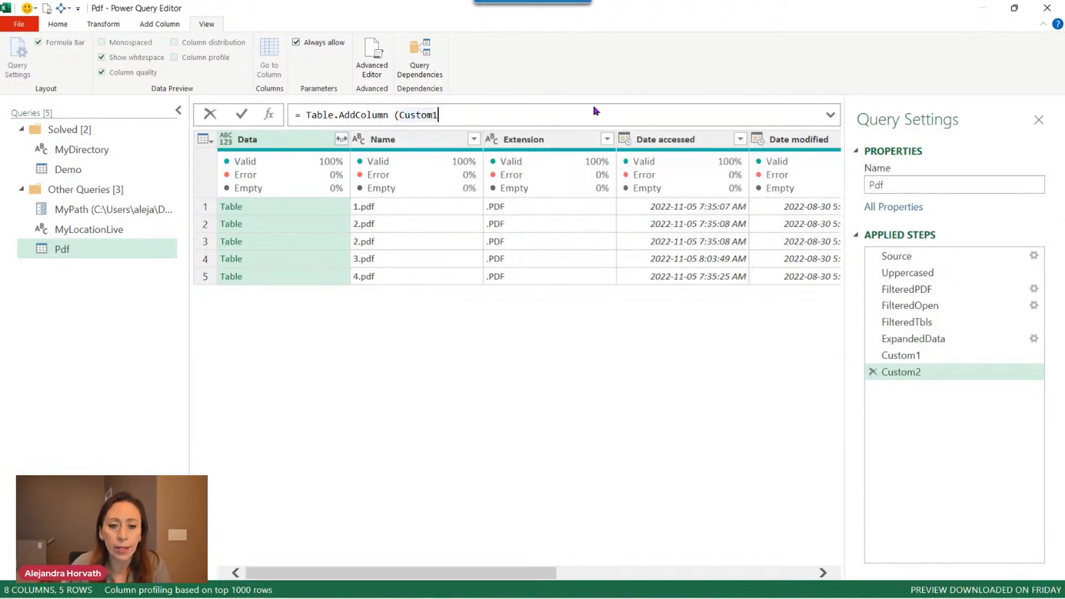
- Name the new column "Final" and begin its generator with each and a nested Table.AddColumn call
text(,)
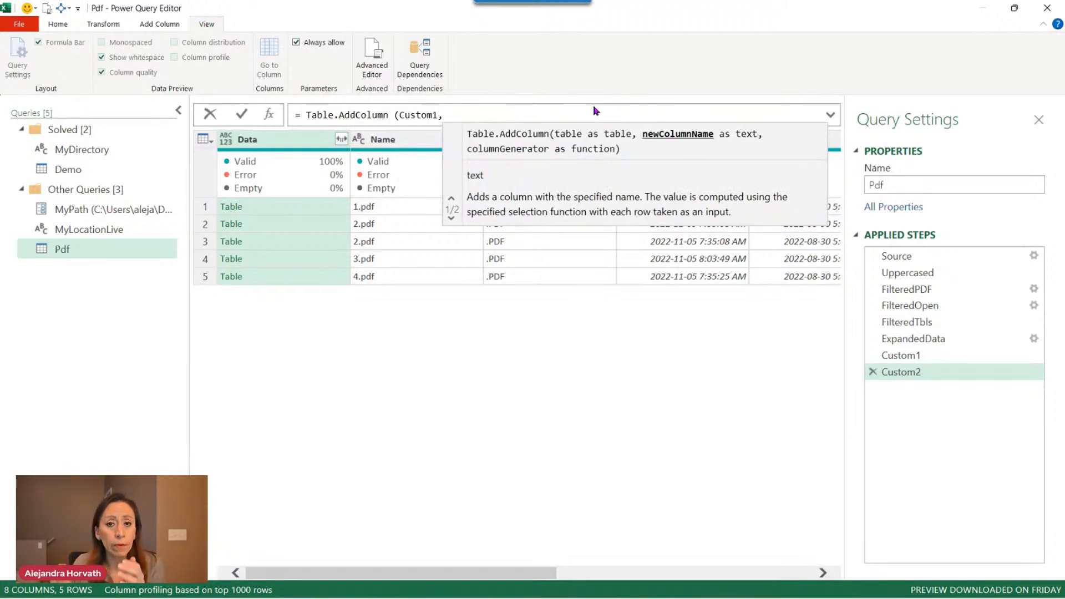
text( "Final)
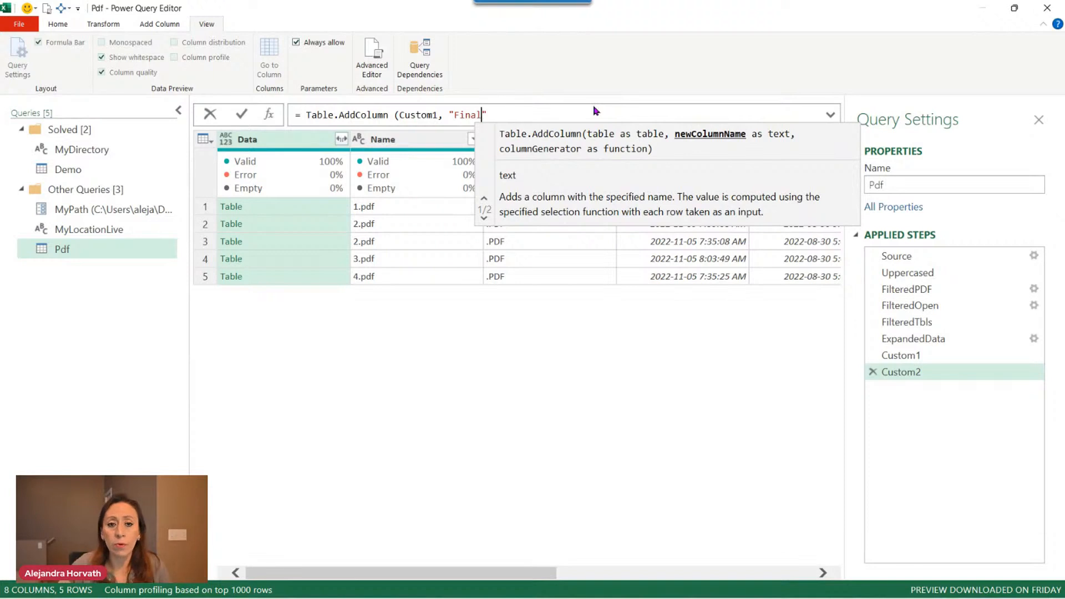
text(", )
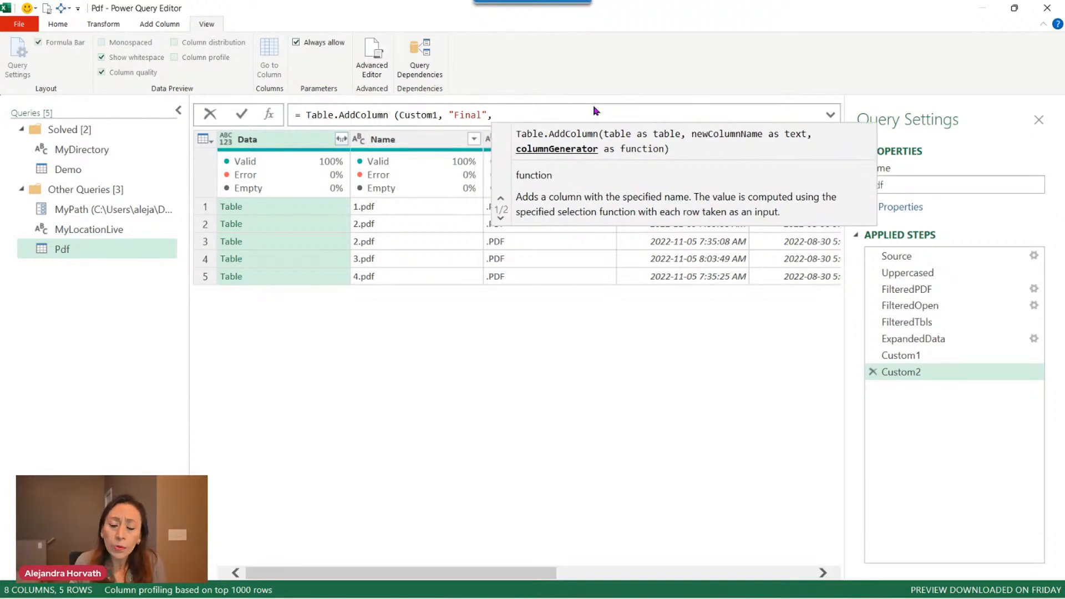
text(each )
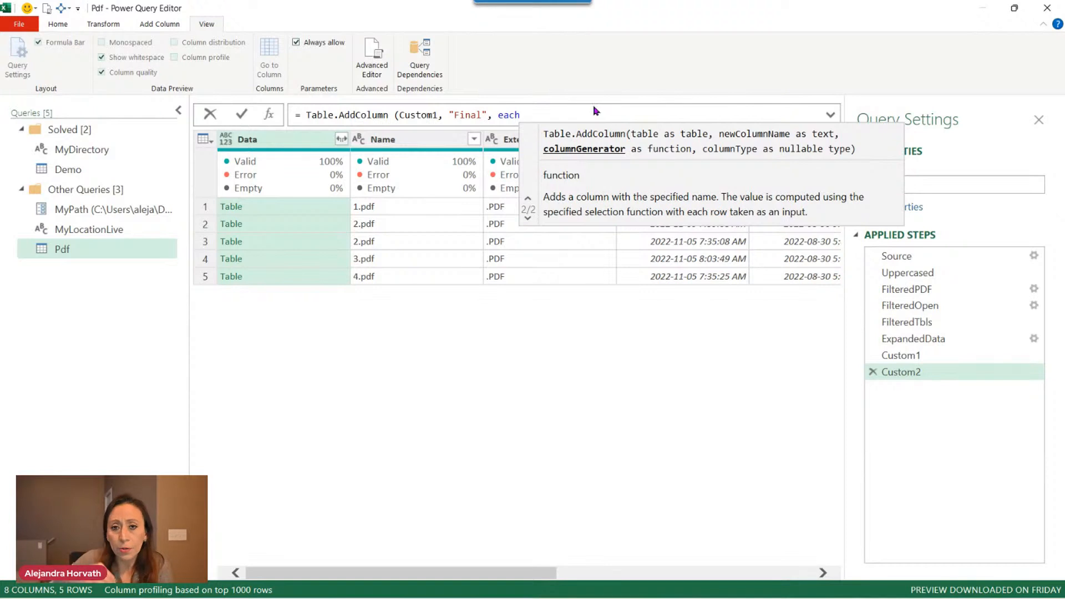
text(Table.AddColumn)
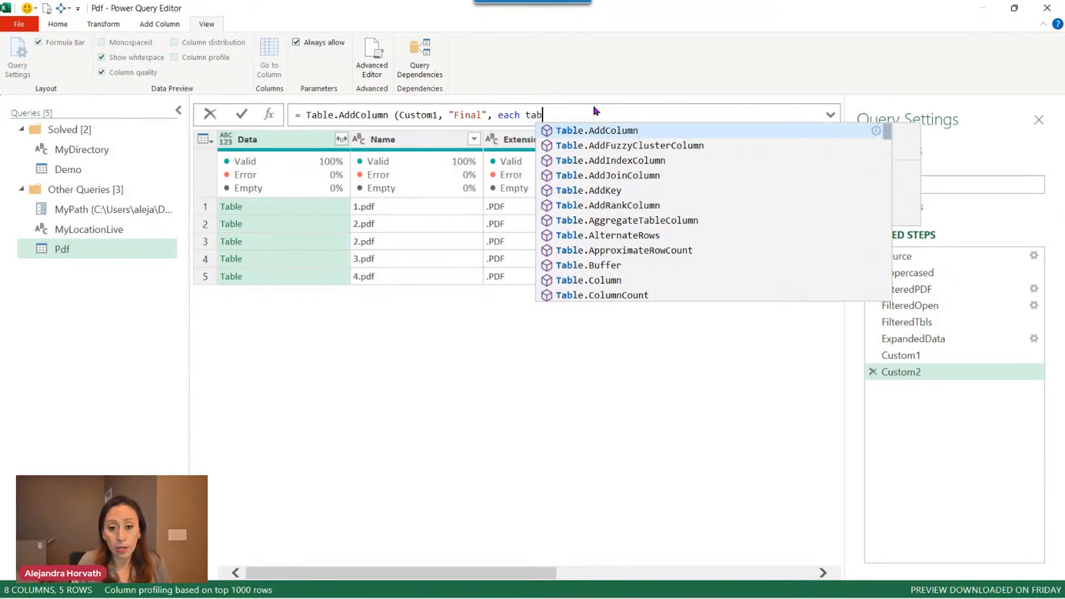
text(()
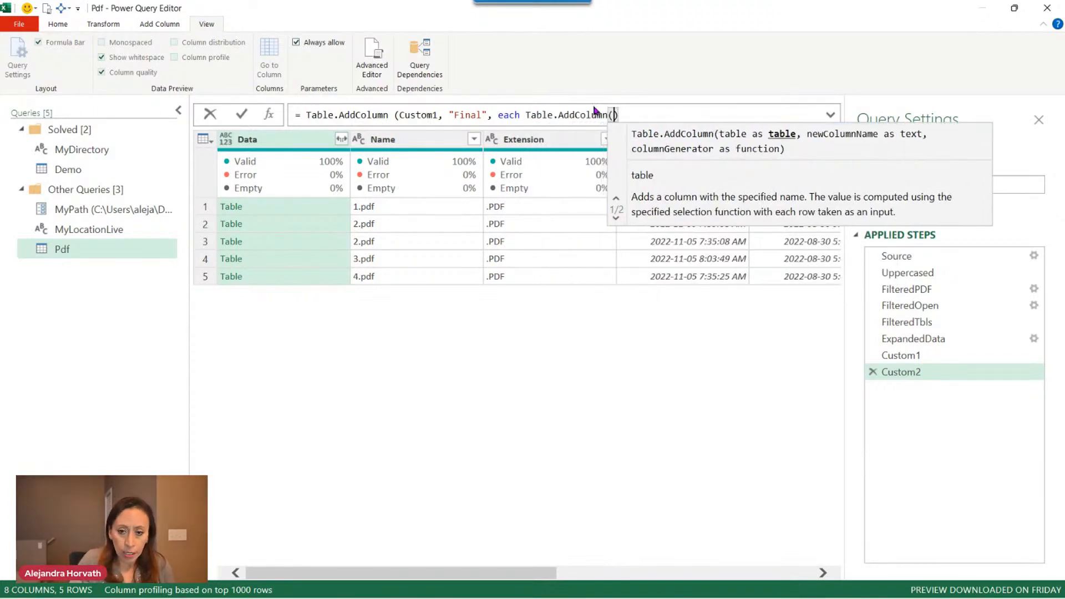
key(Left)
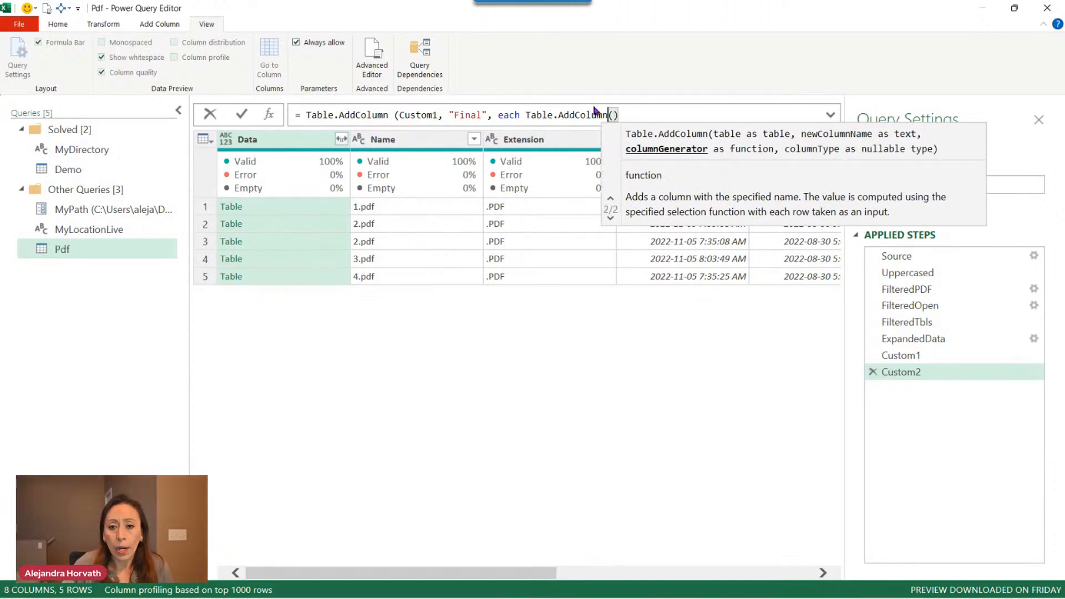
key(Right)
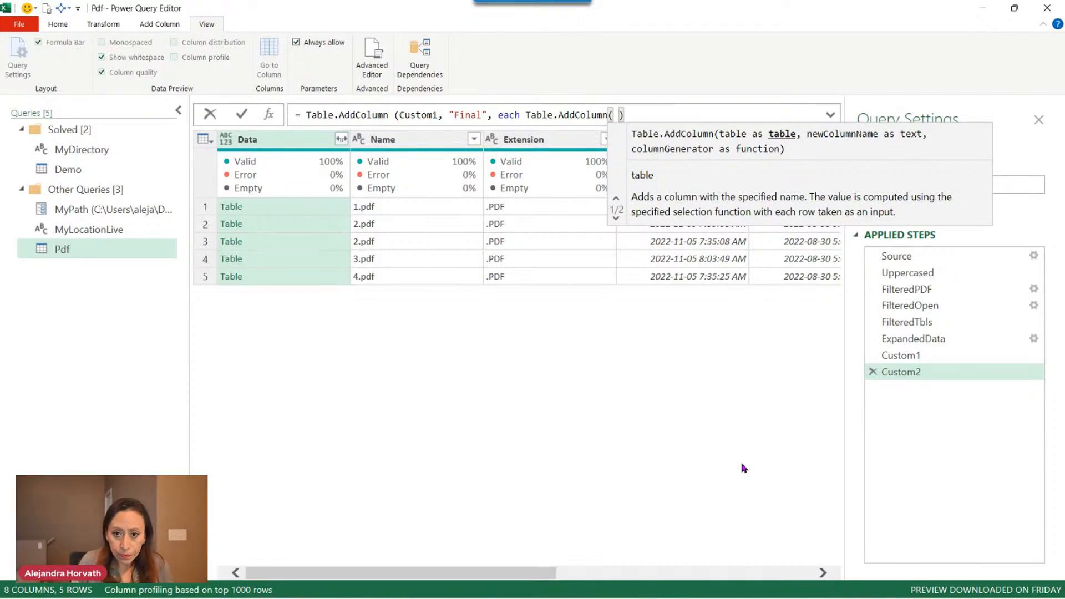
- Give the nested Table.AddColumn the [Data] table, the column name "FILE NAME" and an each for its generator
text([])
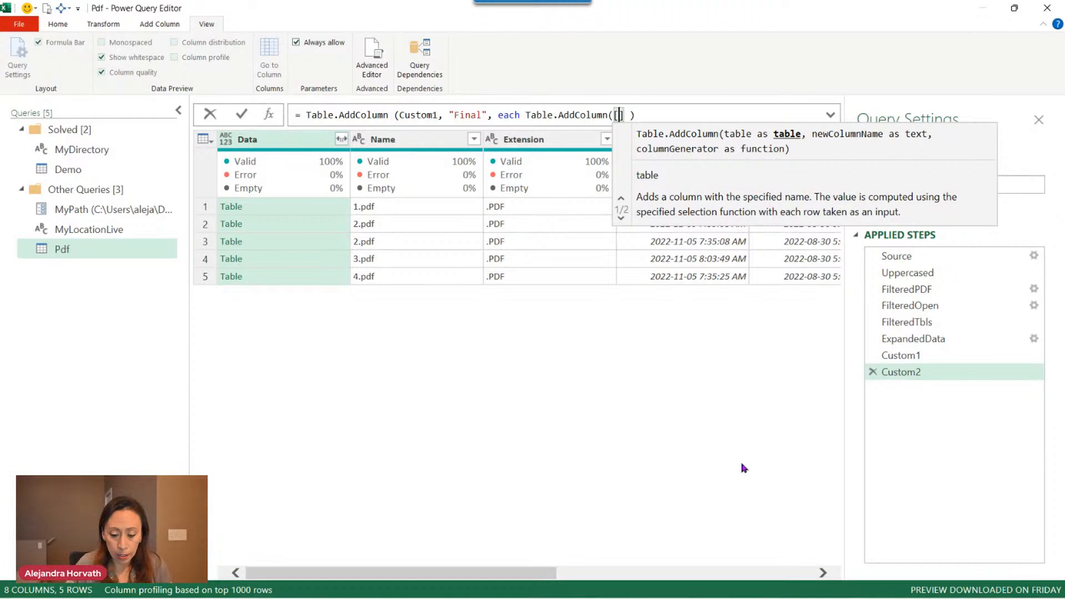
text(Data)
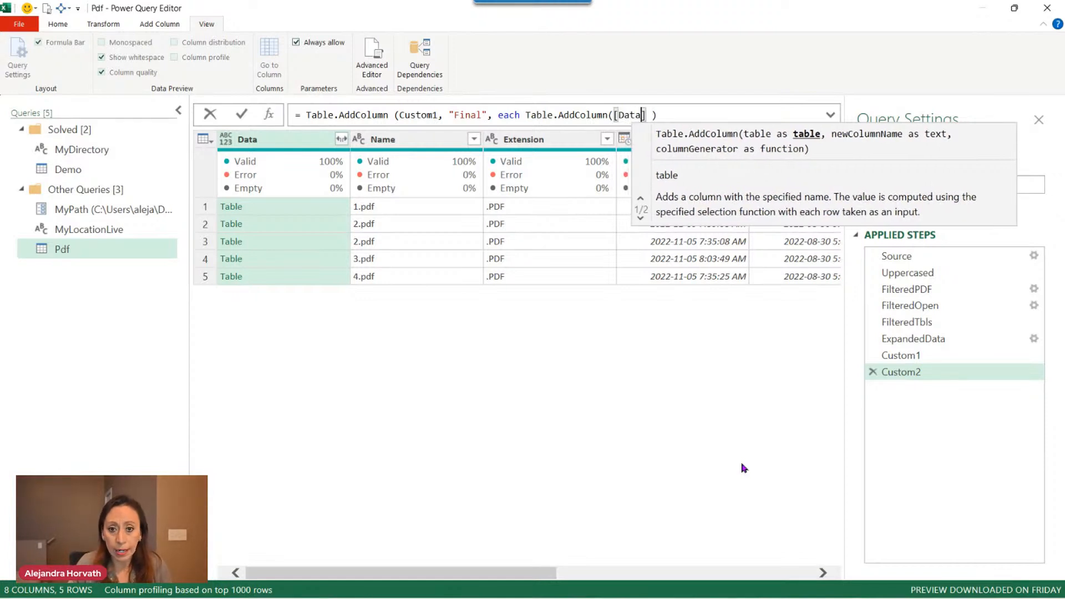
key(Right)
text(, )
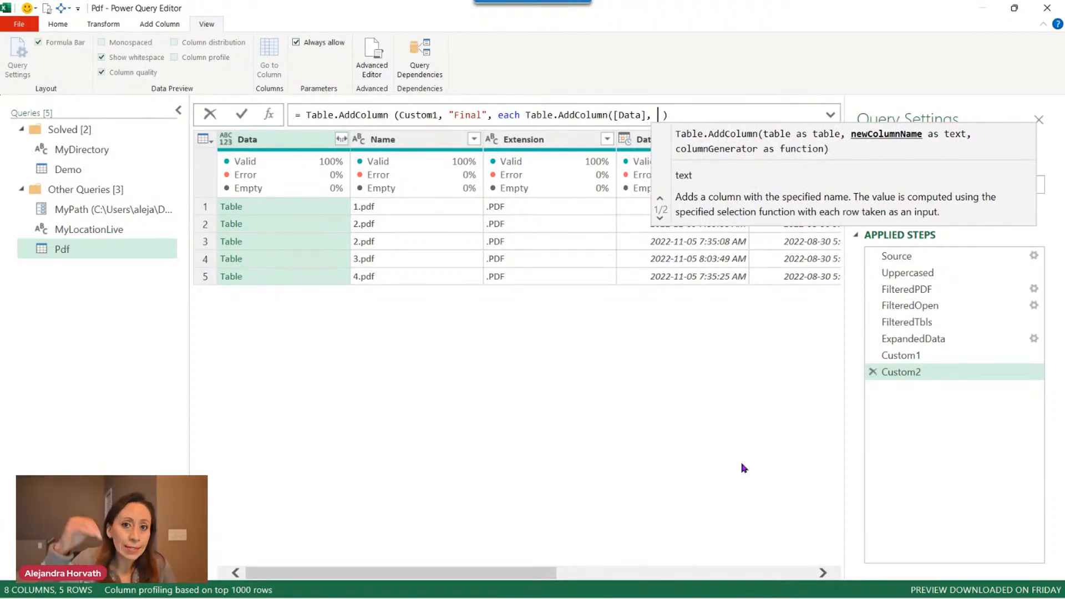
text(")
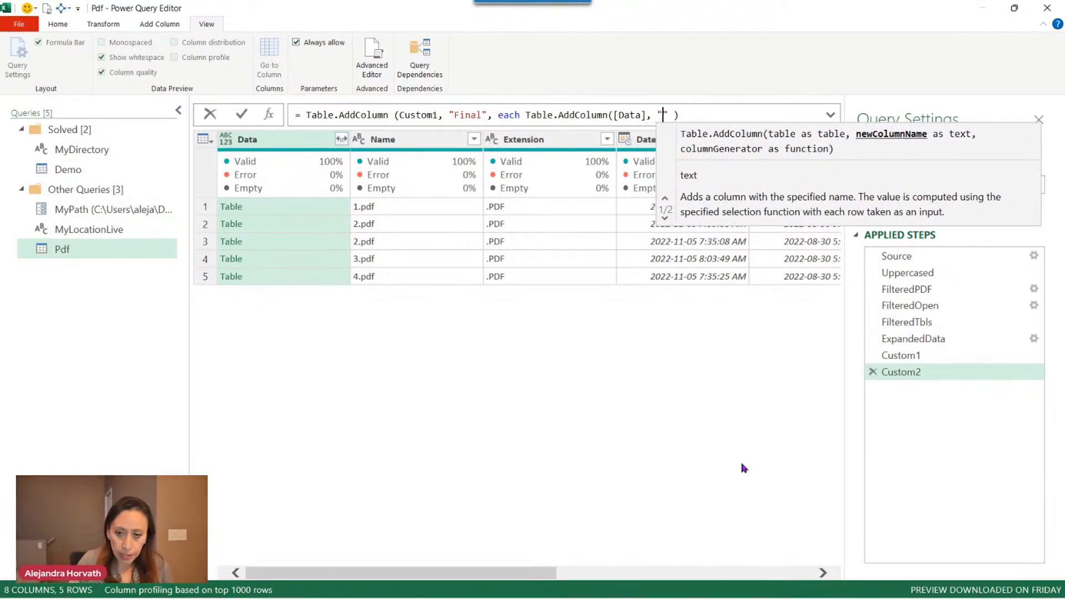
text(FILE)
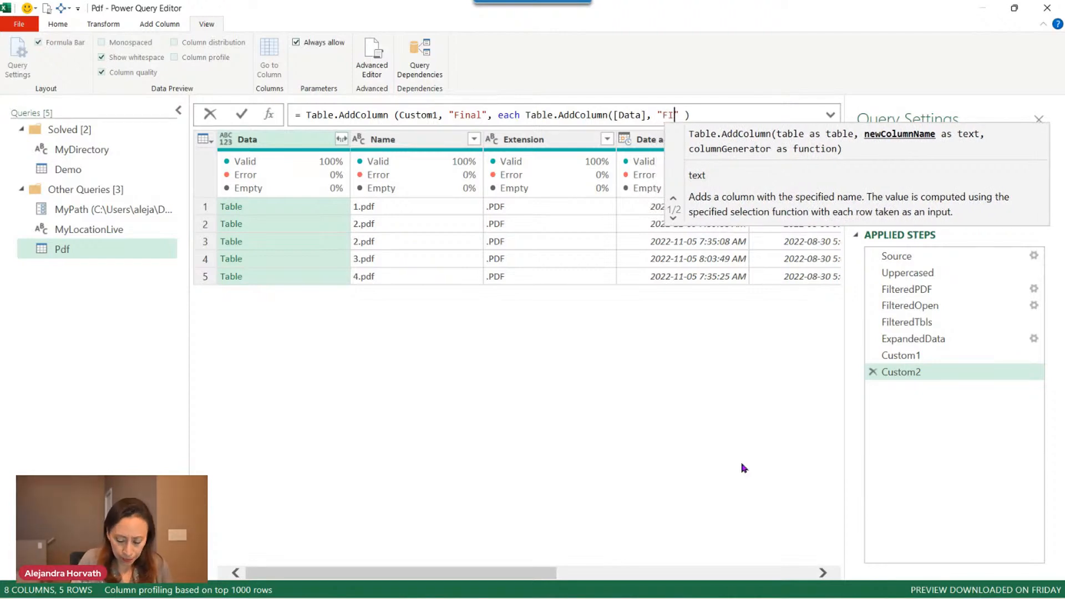
text( NAME)
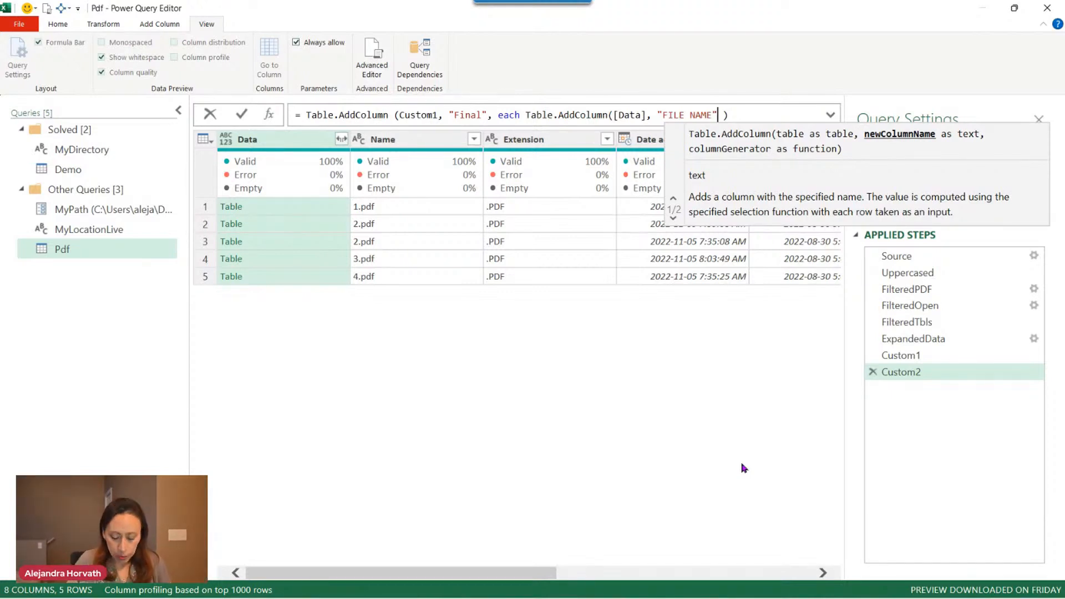
text(, each)
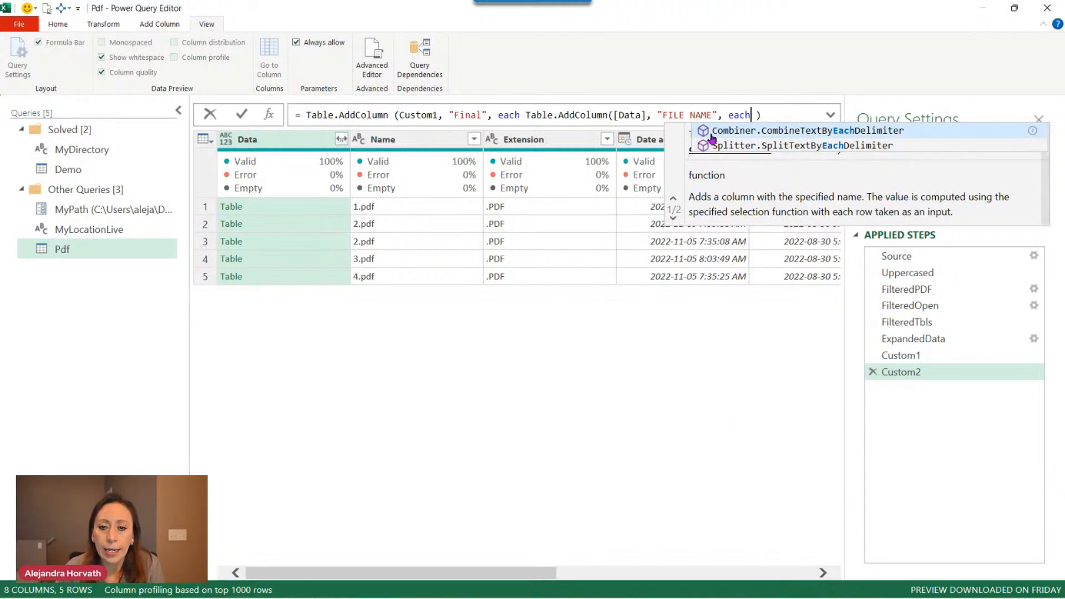
drag(726, 117, 752, 116)
click(757, 115)
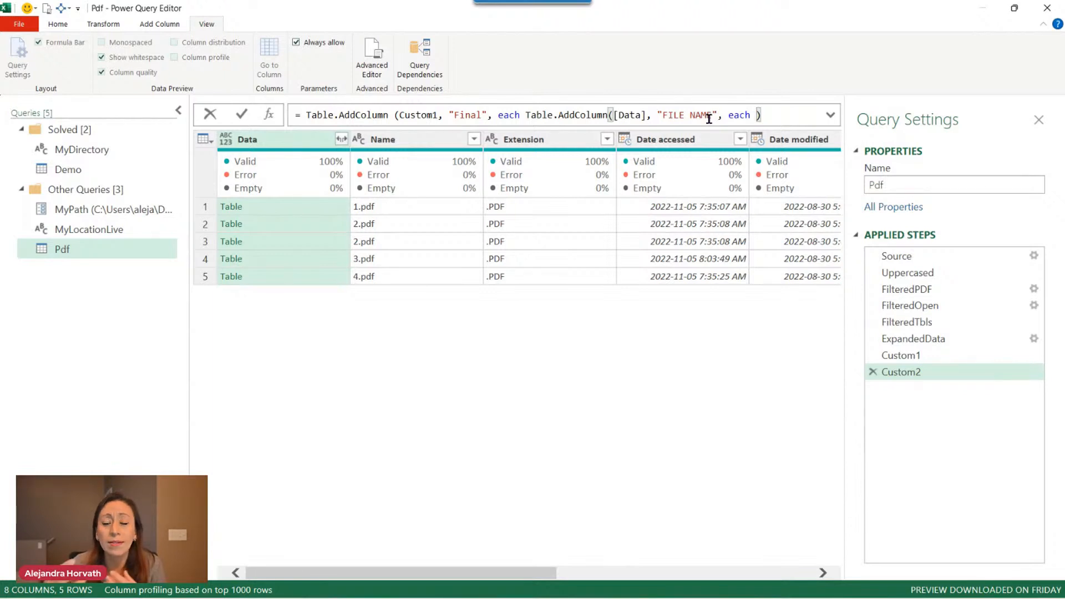
drag(497, 115, 516, 115)
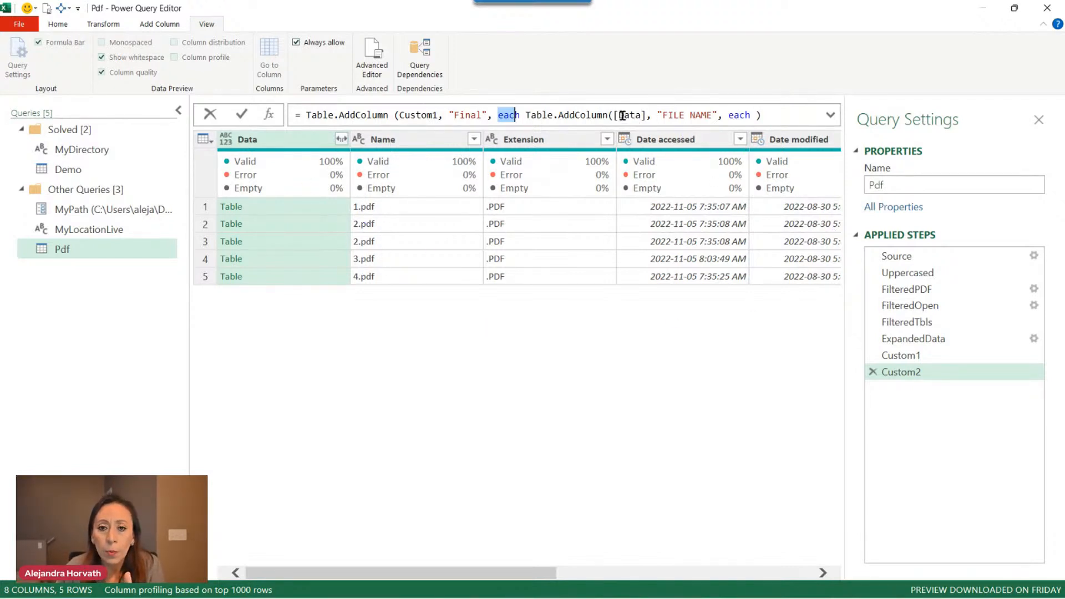
drag(615, 115, 653, 114)
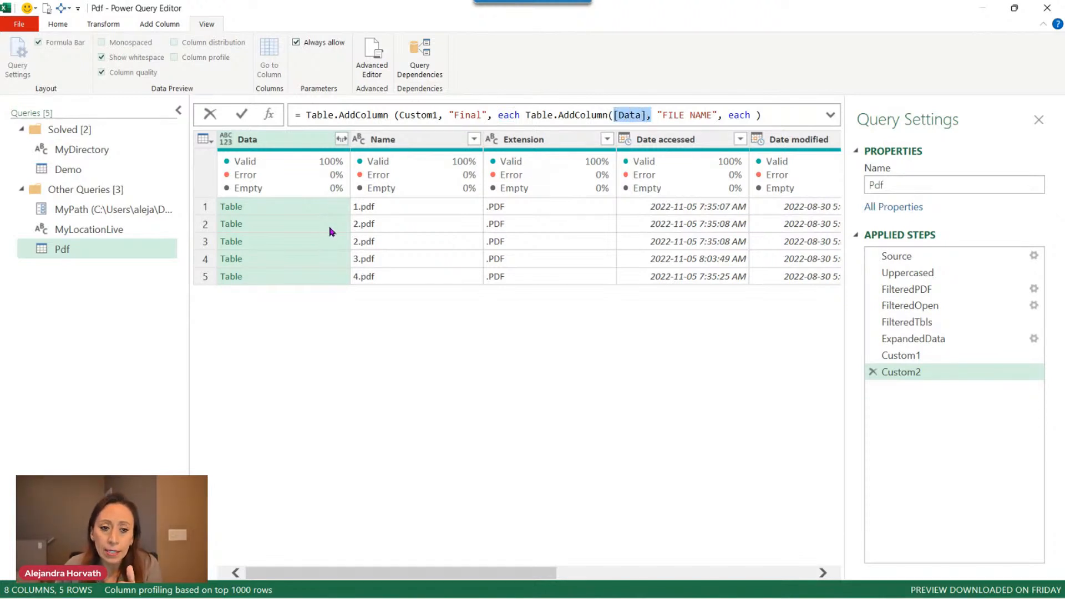
double_click(739, 115)
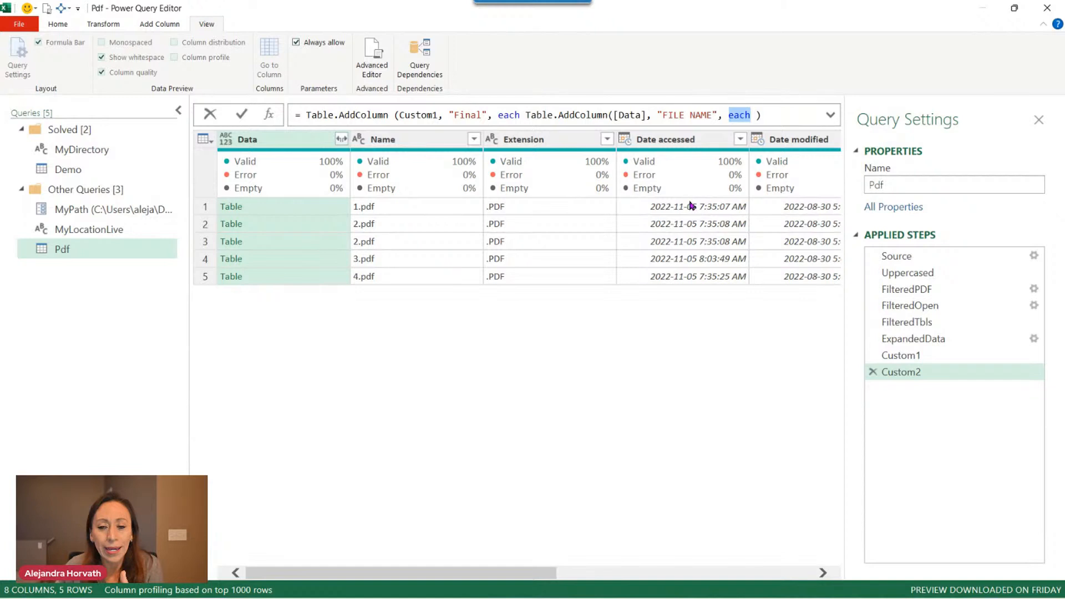
- Make the FILE NAME generator return [Name], close both Table.AddColumn calls and apply the formula
click(752, 115)
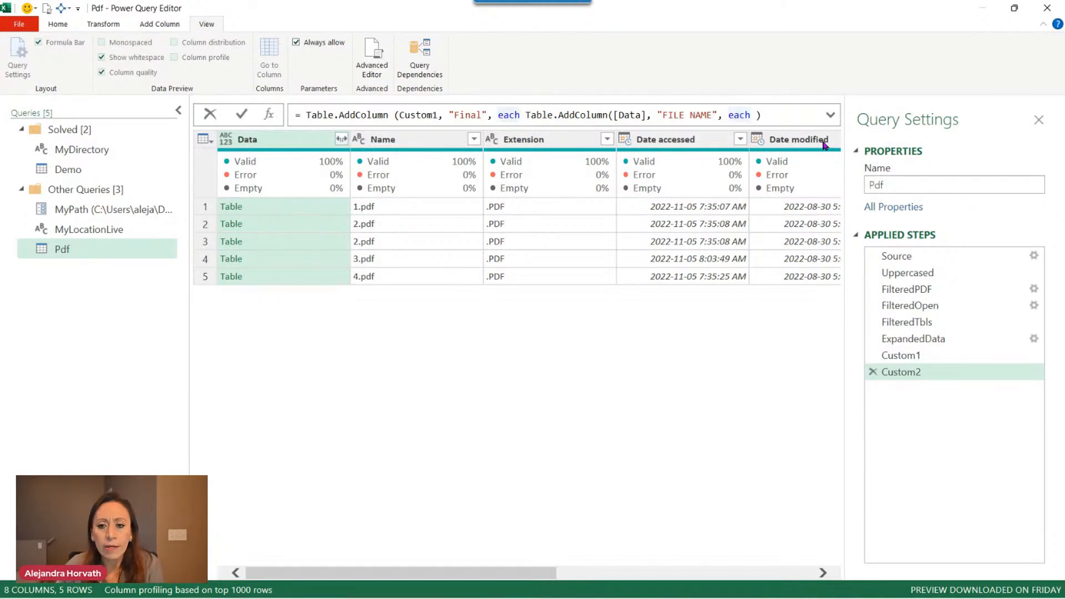
text([)
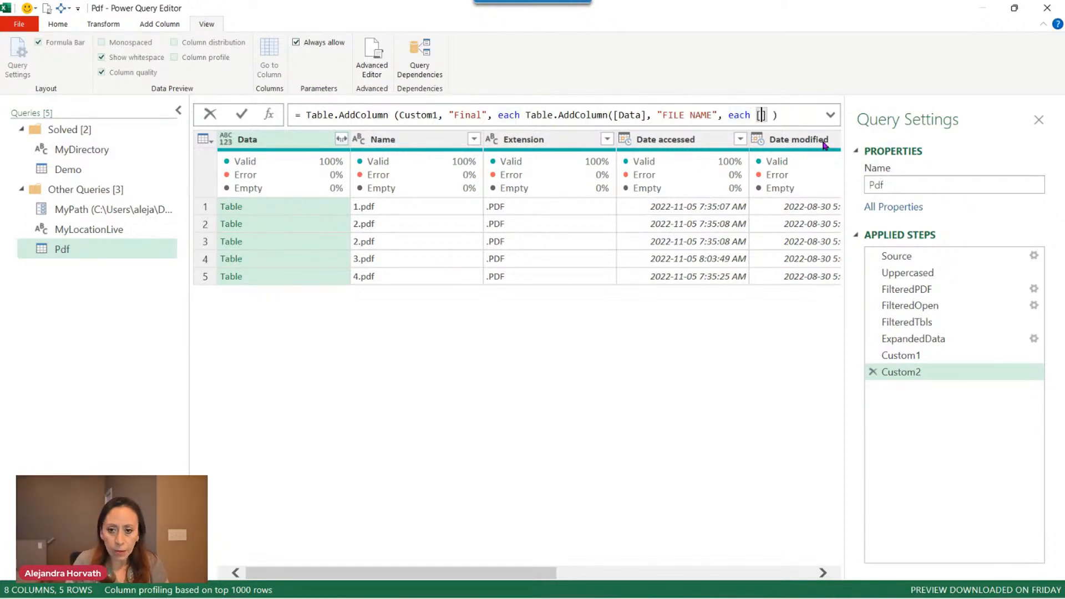
text(Name)
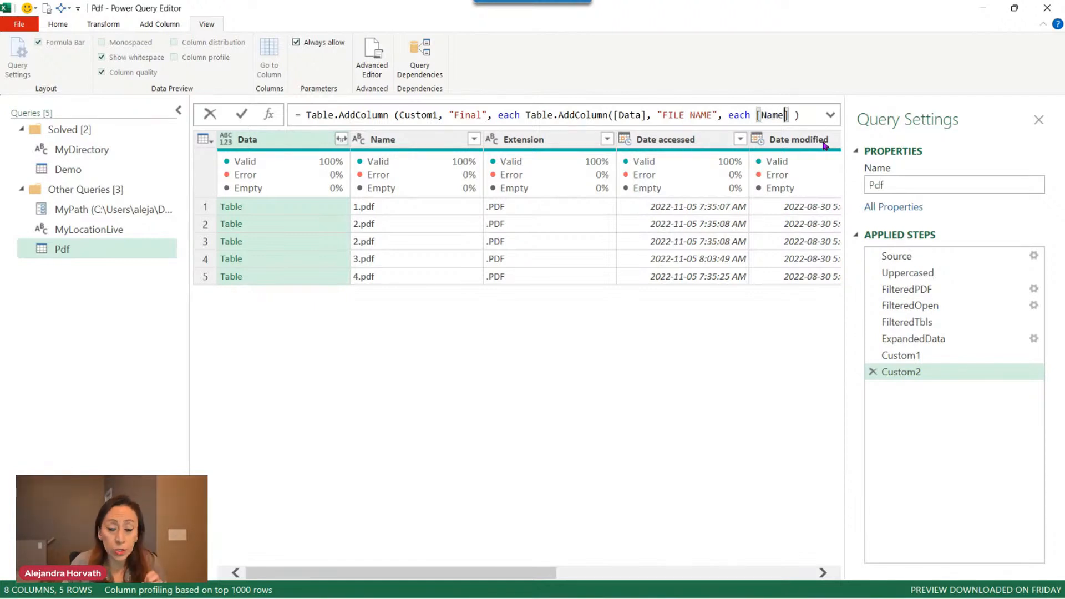
key(Right)
key(Right)
key(Right)
text())
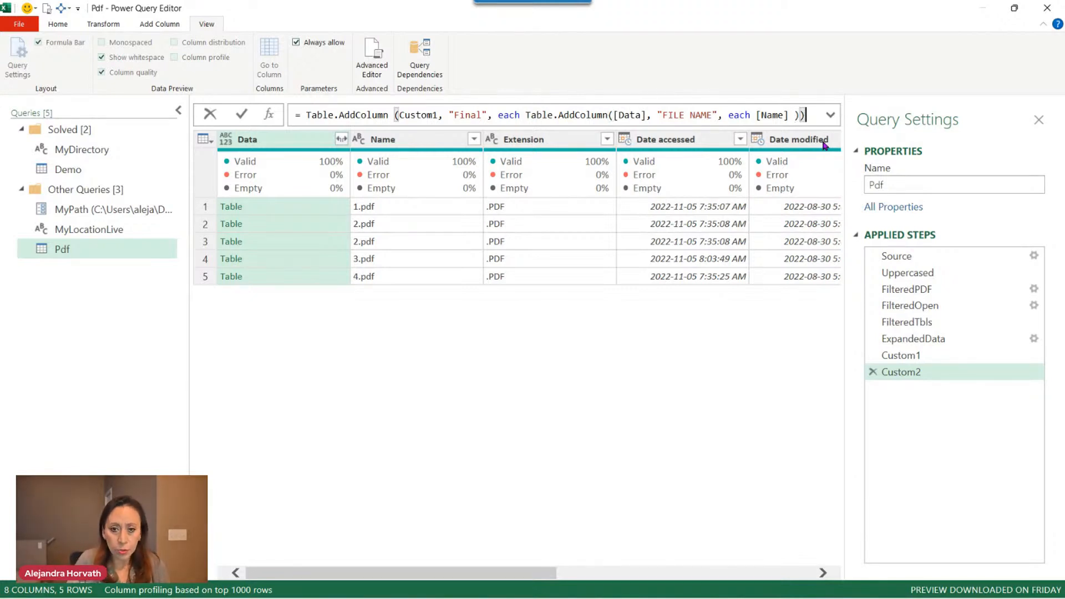
key(Return)
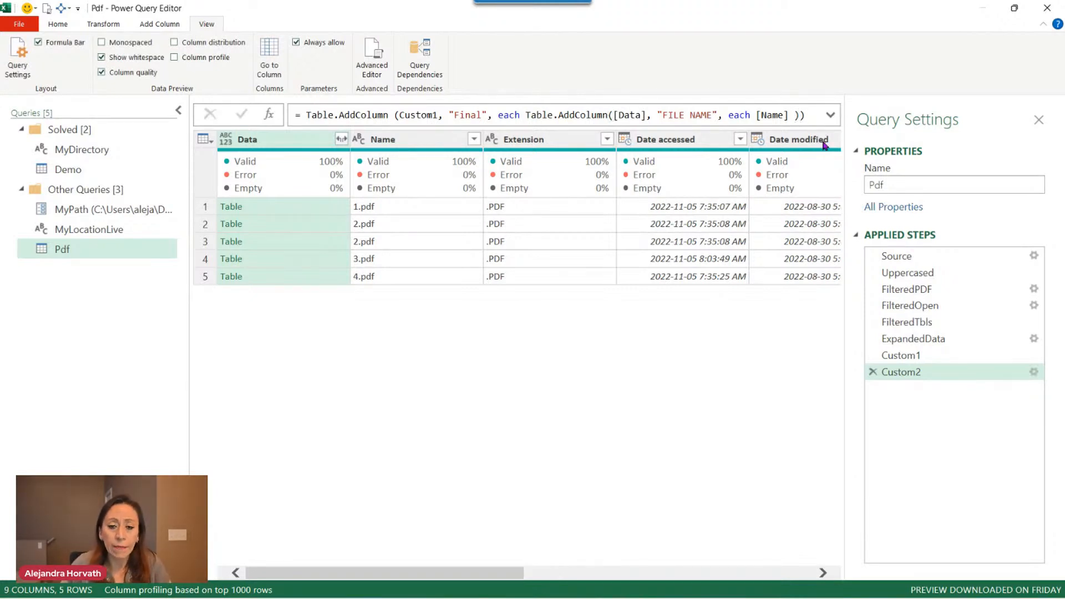
- Preview the first row's nested table in the Final column and enlarge the preview area
drag(506, 575, 799, 575)
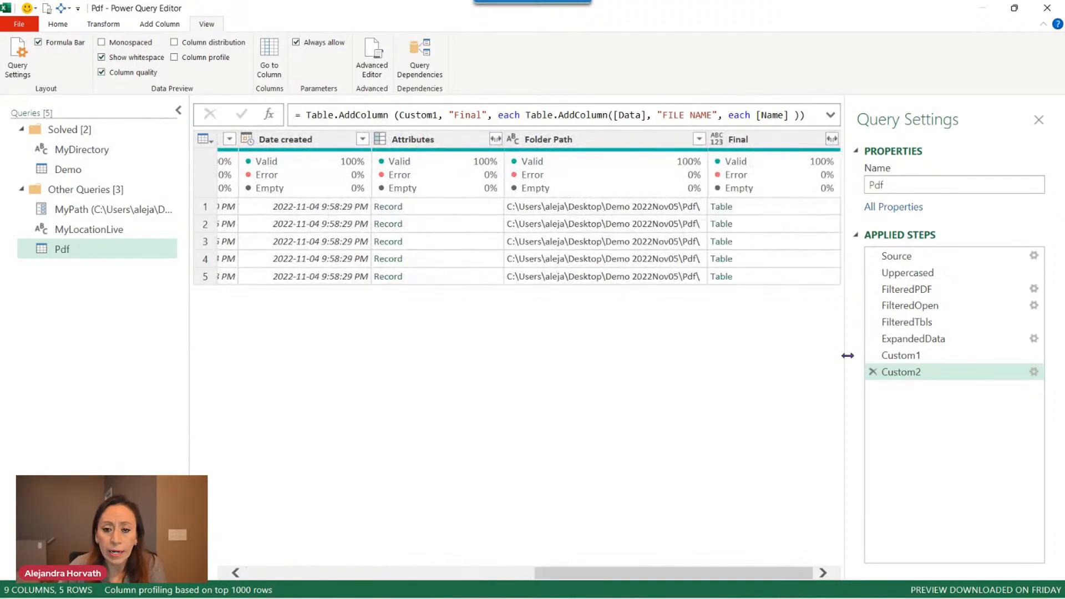
click(823, 210)
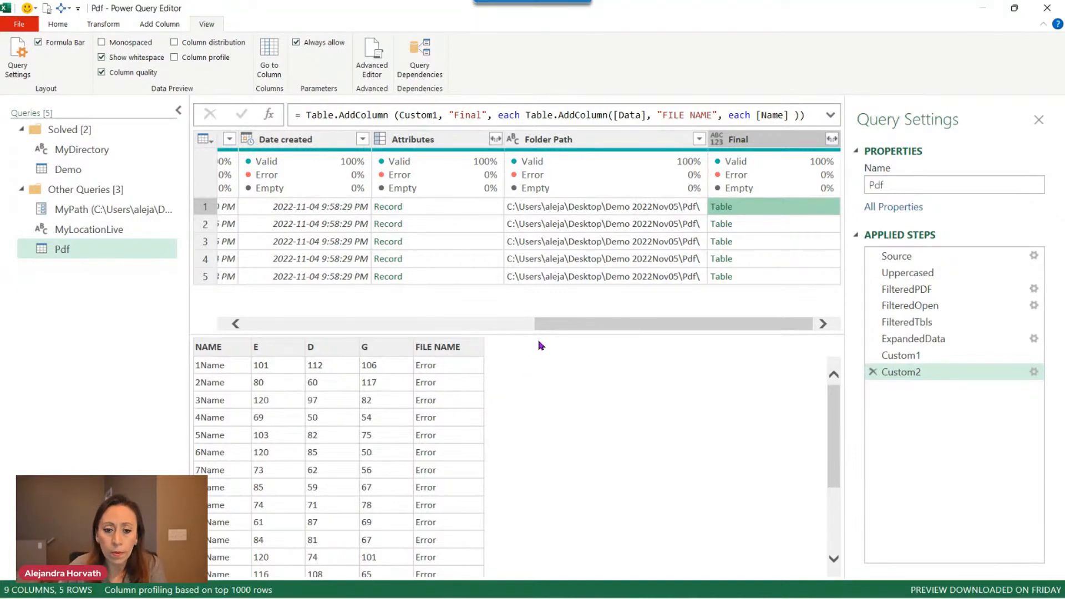
drag(540, 331, 544, 298)
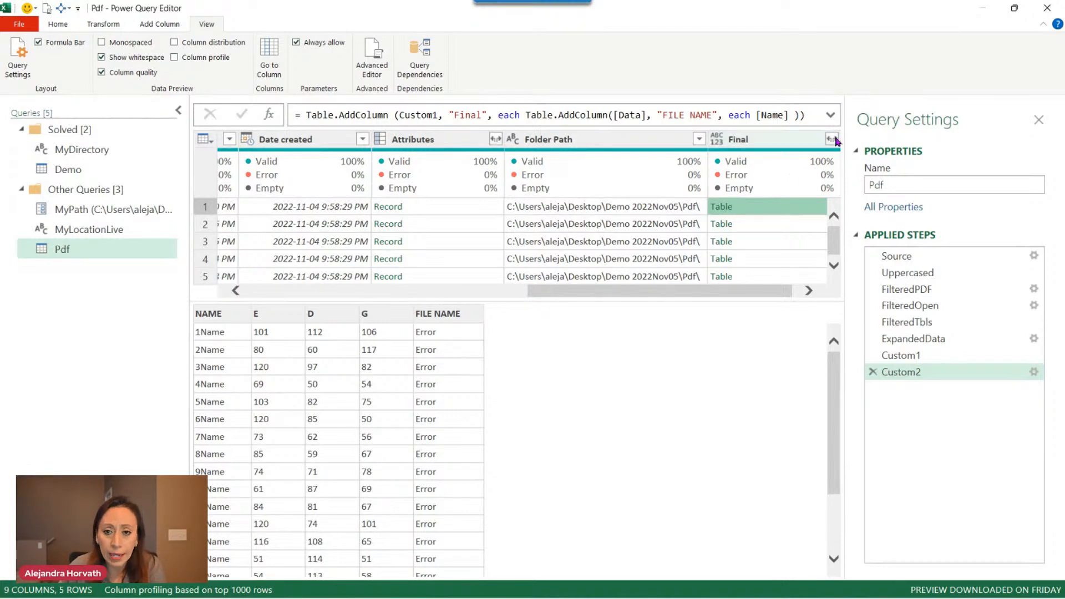
- Replace the each before [Name] in the nested Table.AddColumn with an explicit function header, (x)=>
click(831, 115)
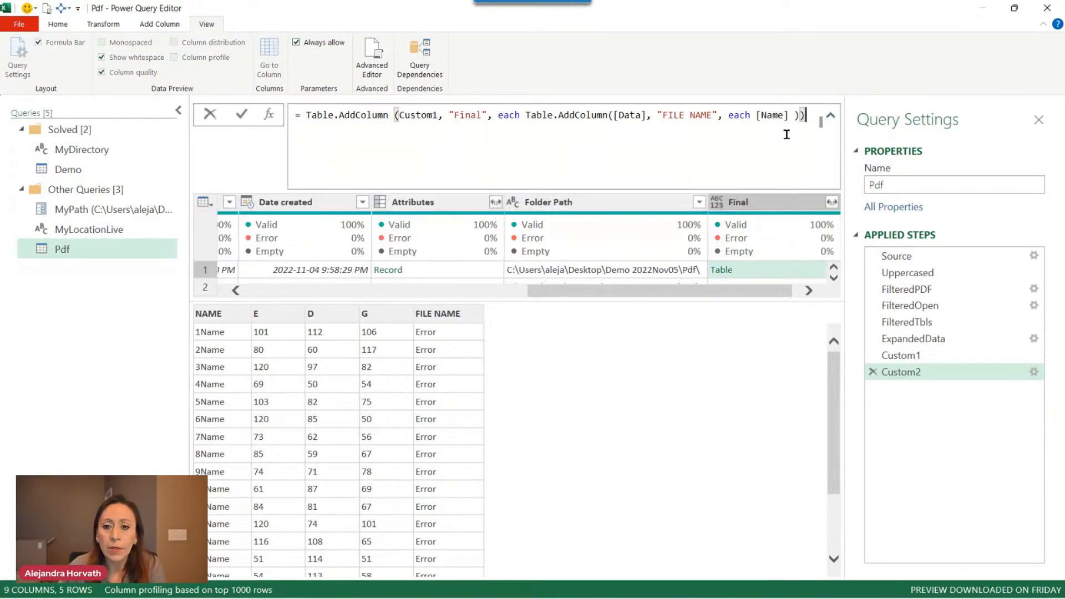
double_click(729, 115)
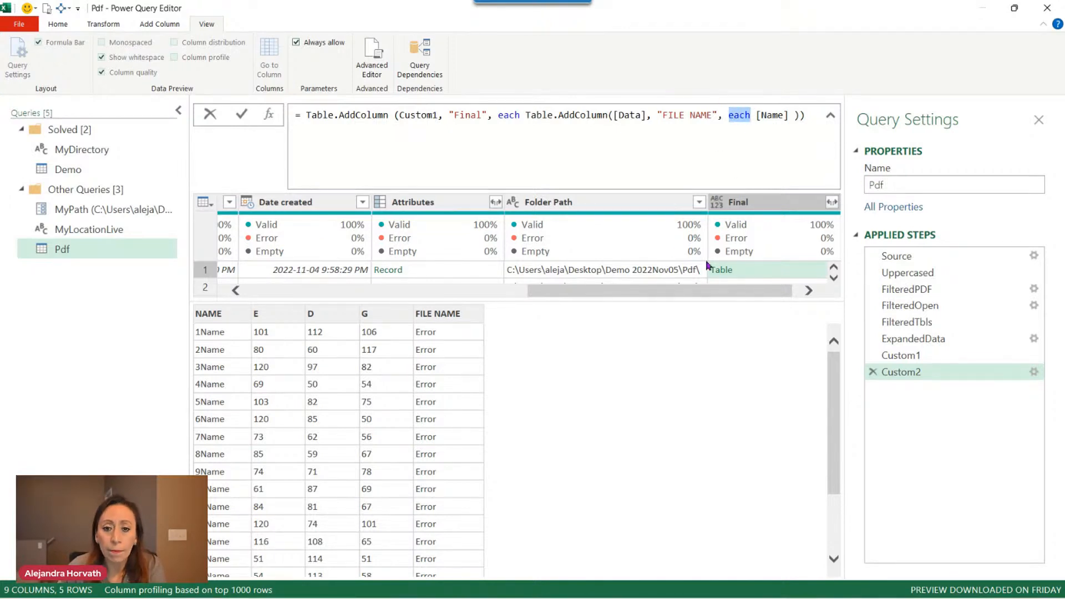
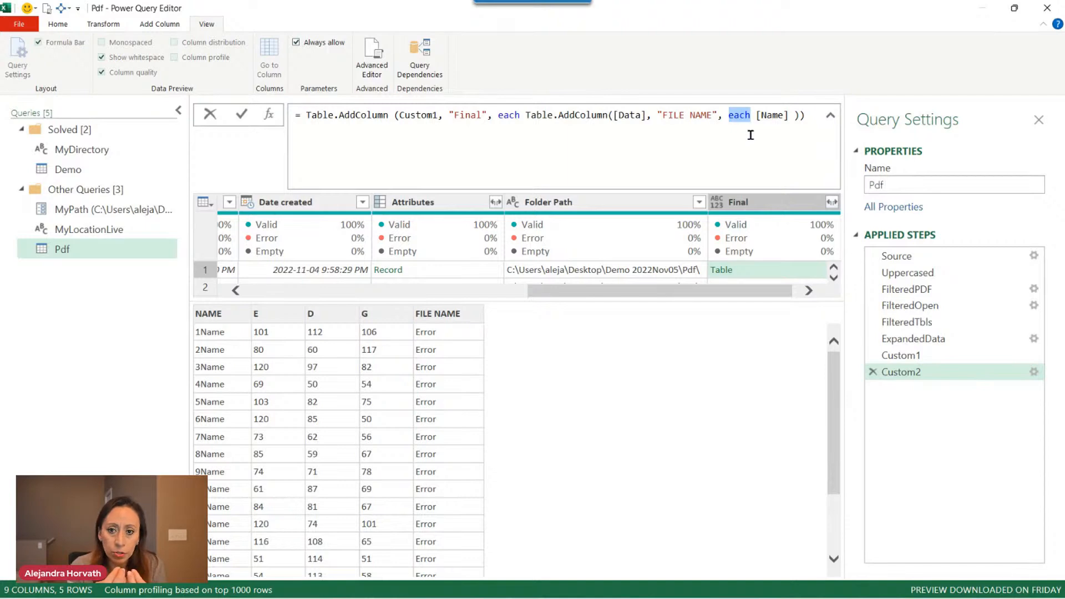
text(9)
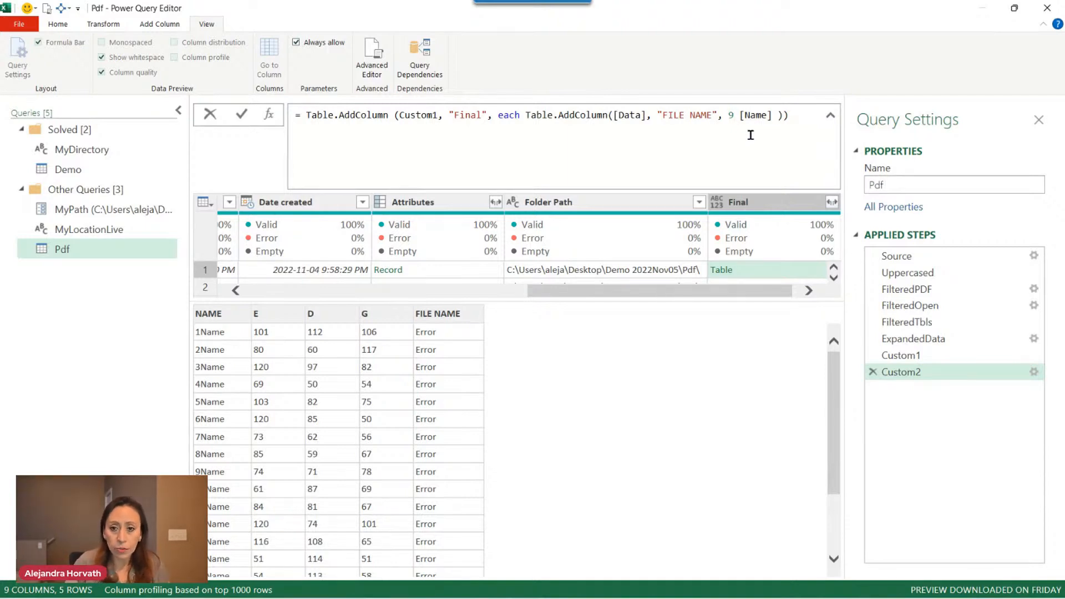
key(BackSpace)
text(()
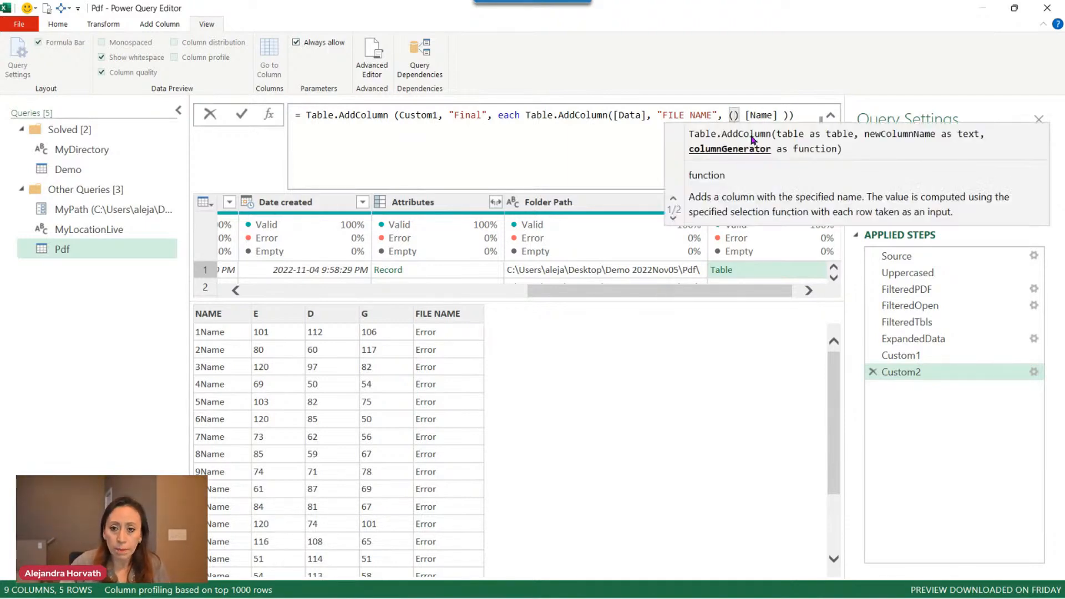
text()=>)
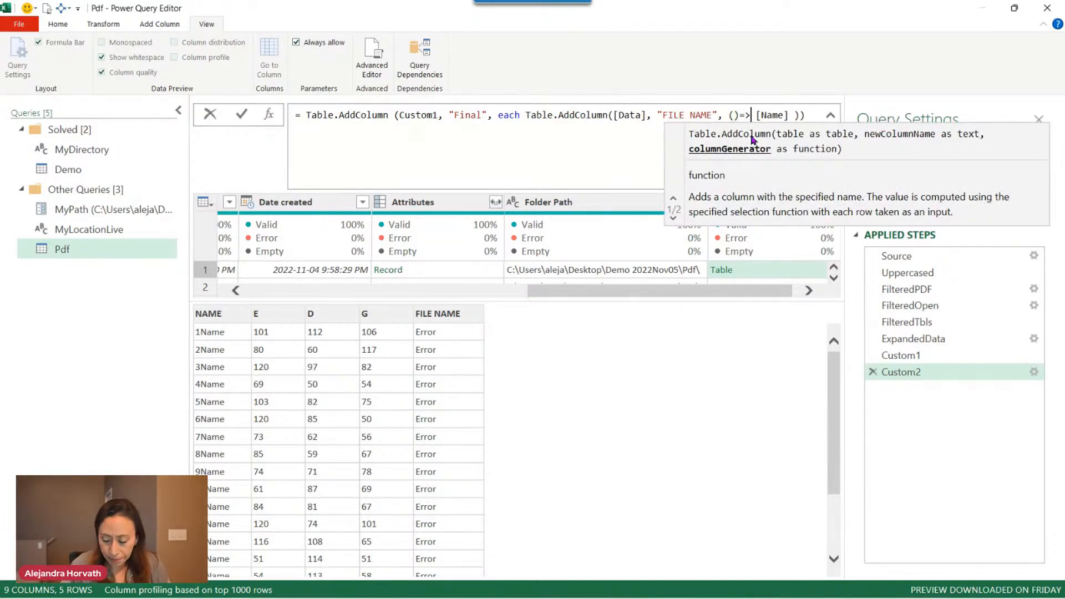
key(ctrl+shift+equal)
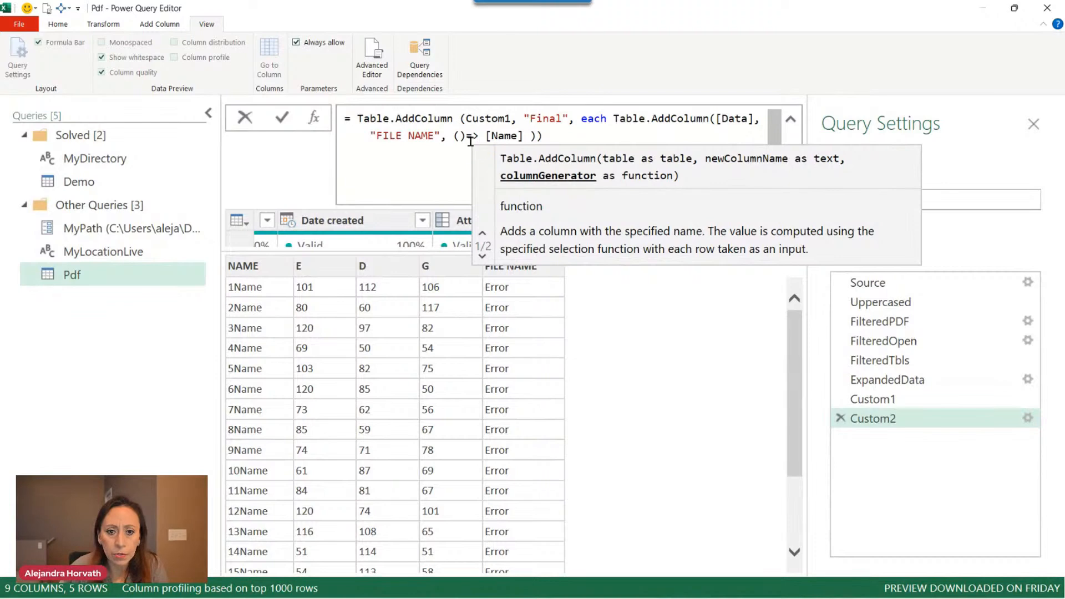
drag(453, 136, 478, 133)
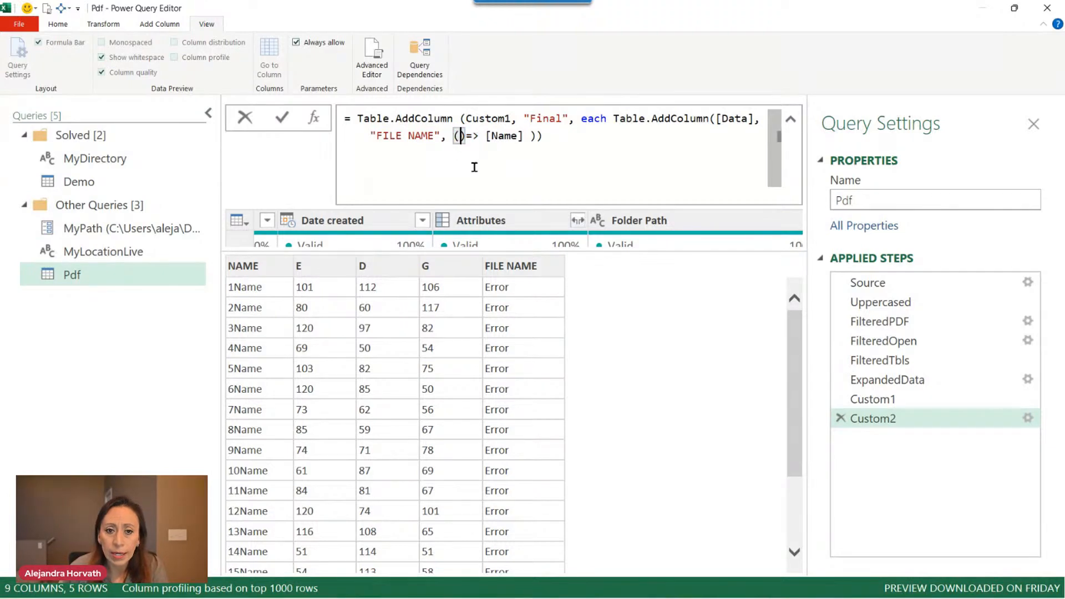
text(x)
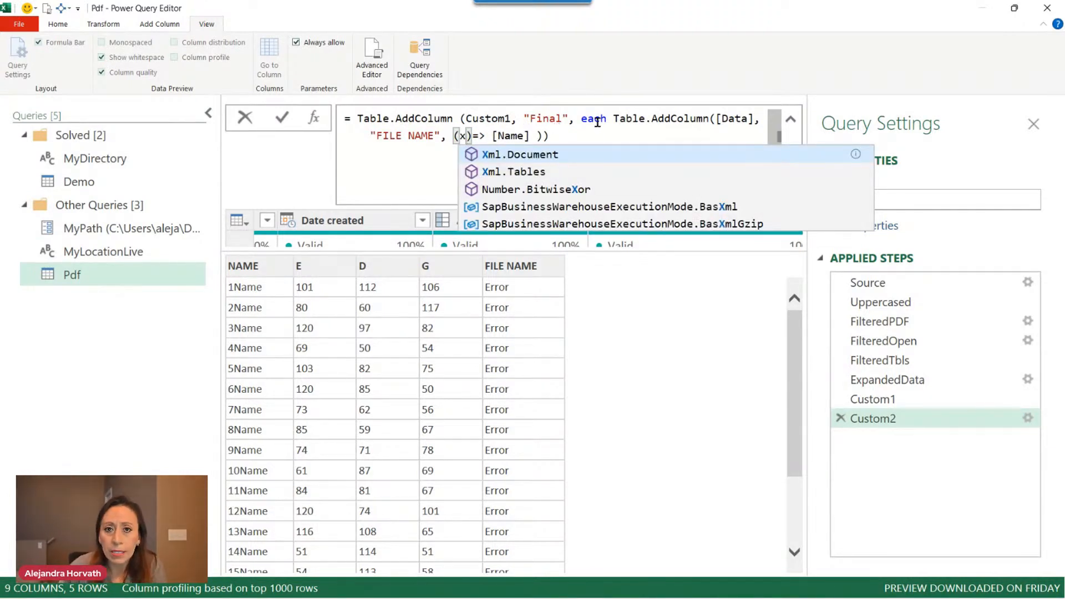
- Try x[Name] as the result of the inner function, apply the formula and preview the first Final table
click(460, 136)
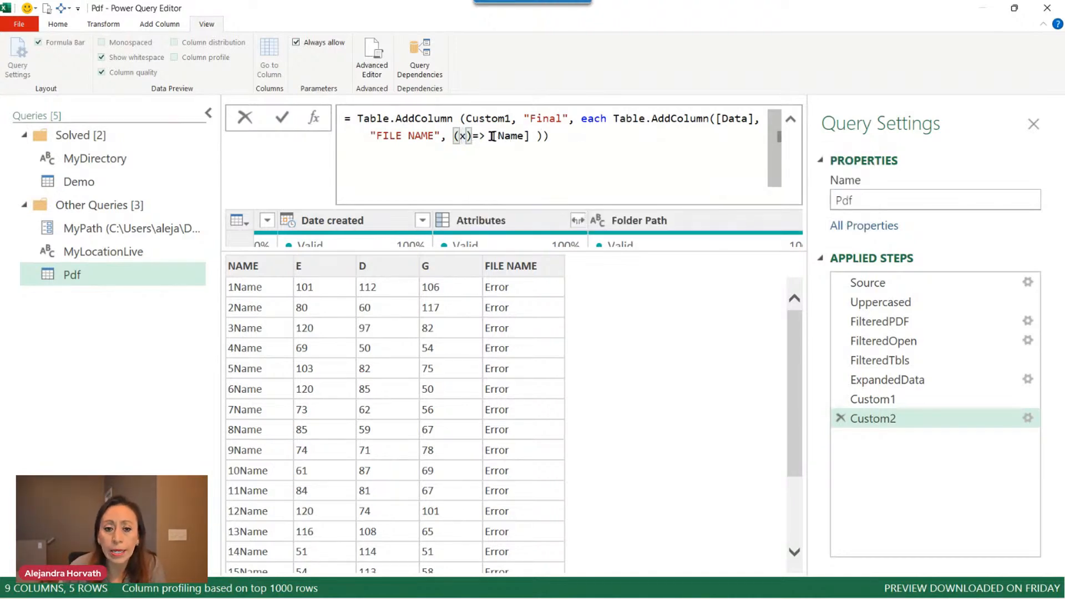
click(492, 137)
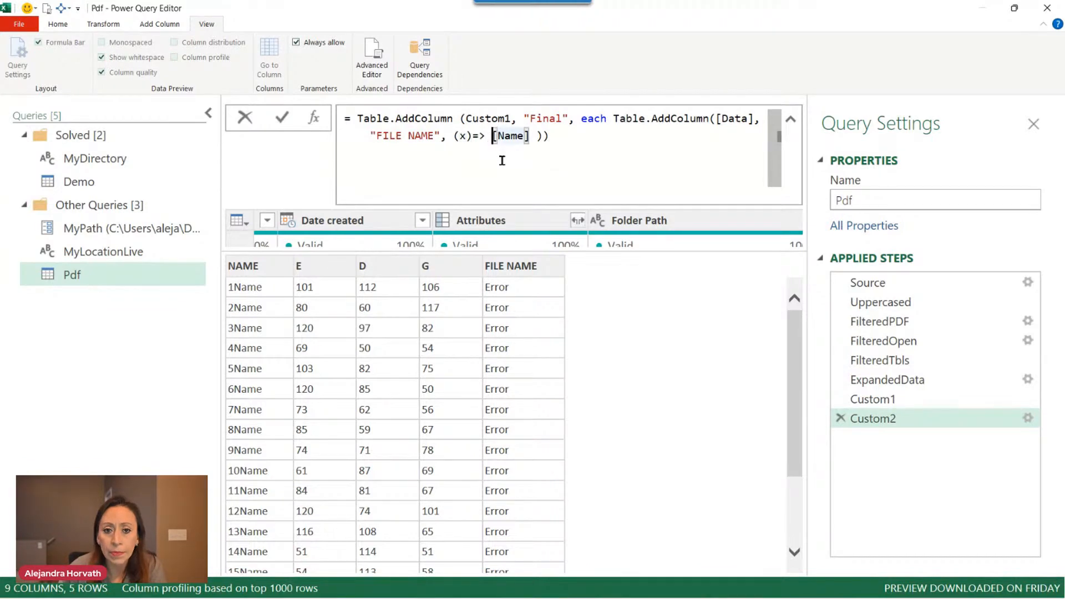
click(466, 135)
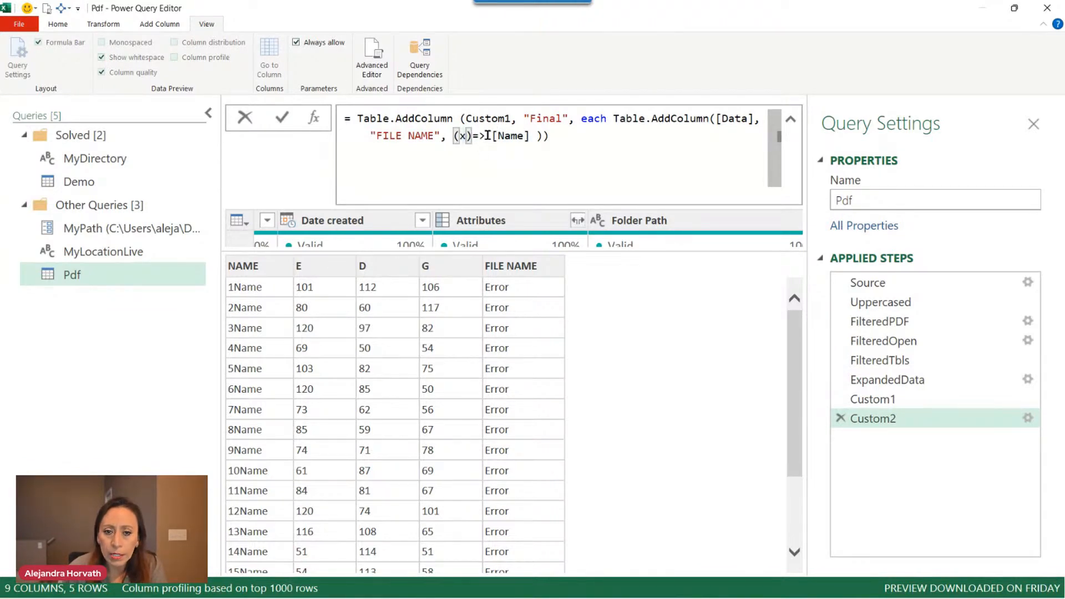
click(493, 135)
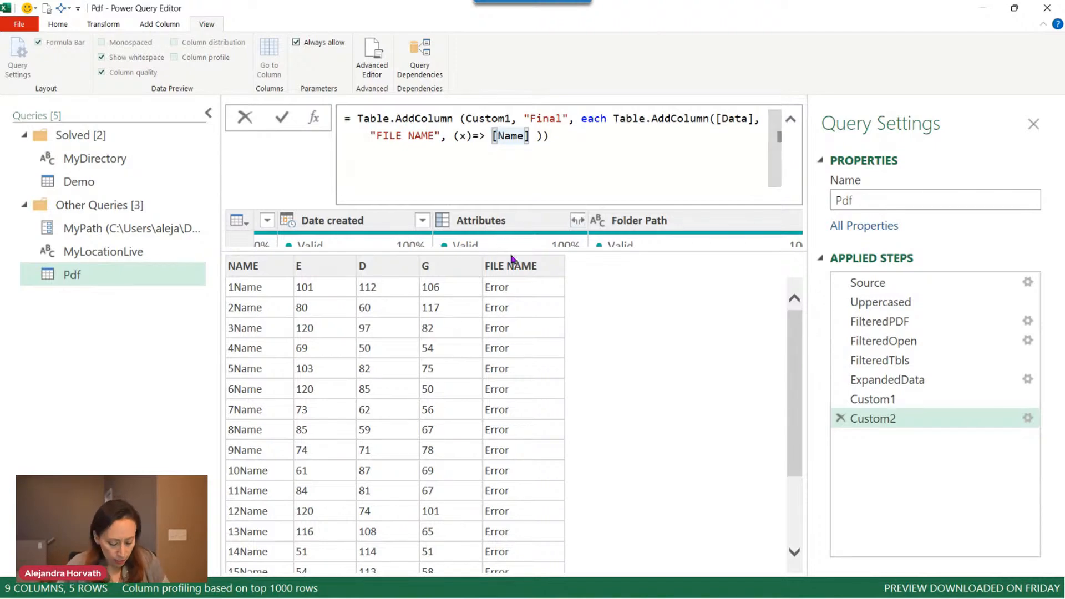
text(x)
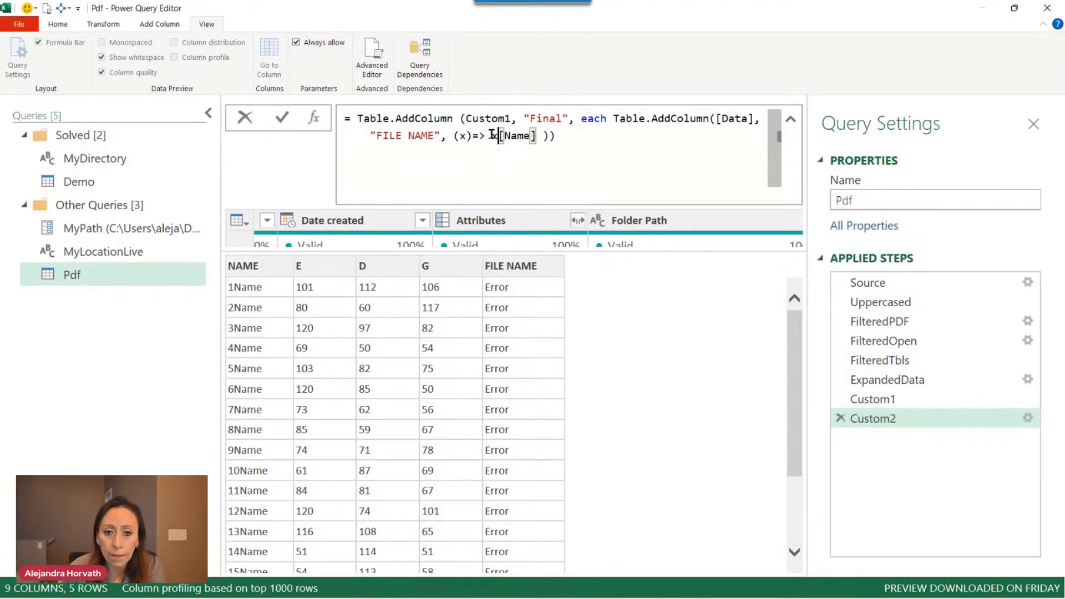
click(572, 137)
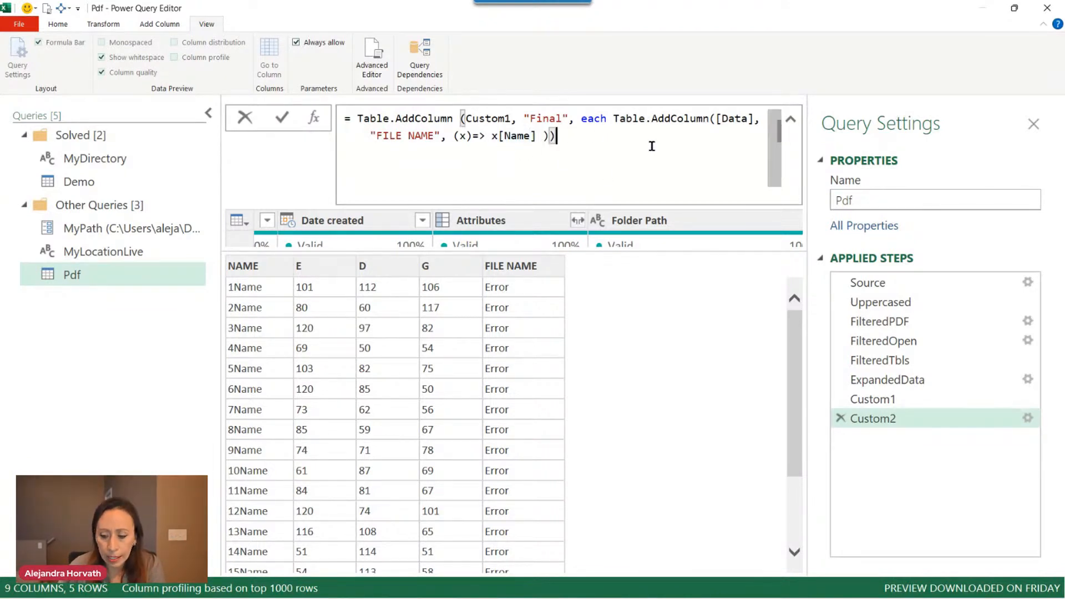
key(Return)
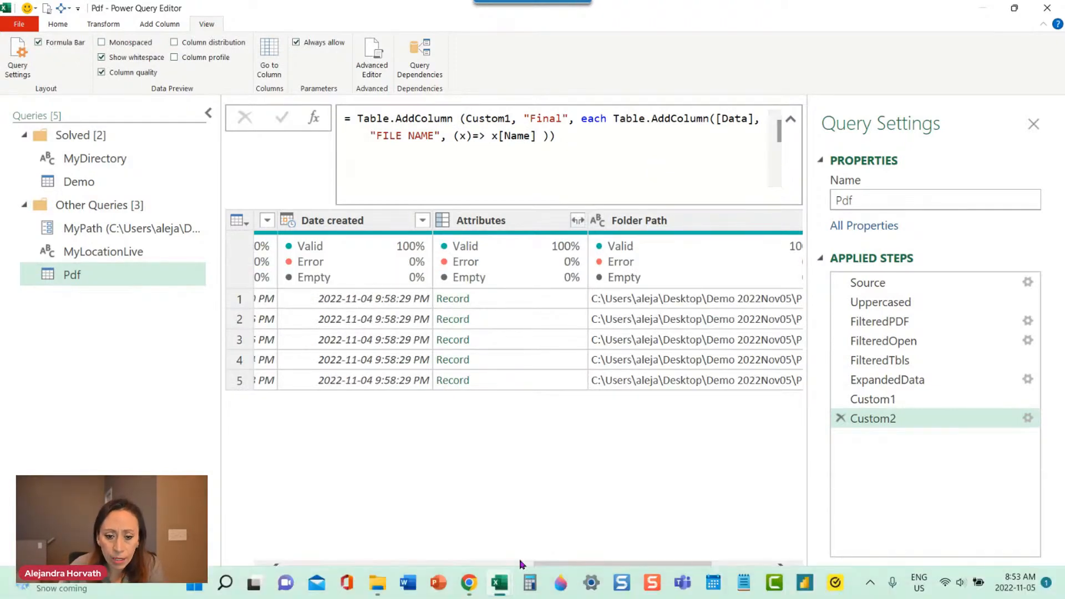
drag(646, 569, 705, 569)
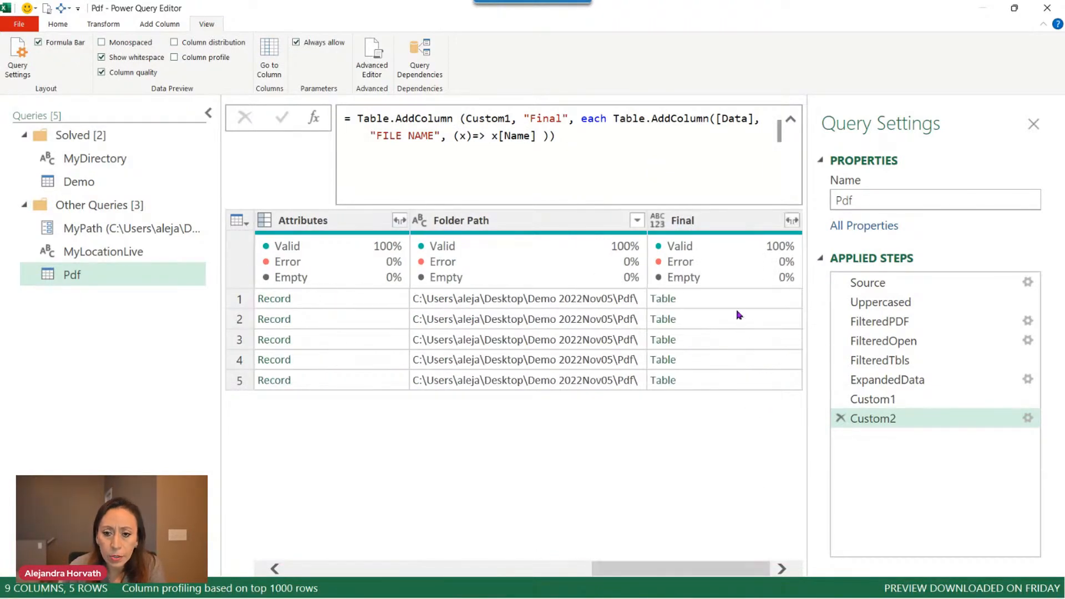
click(742, 298)
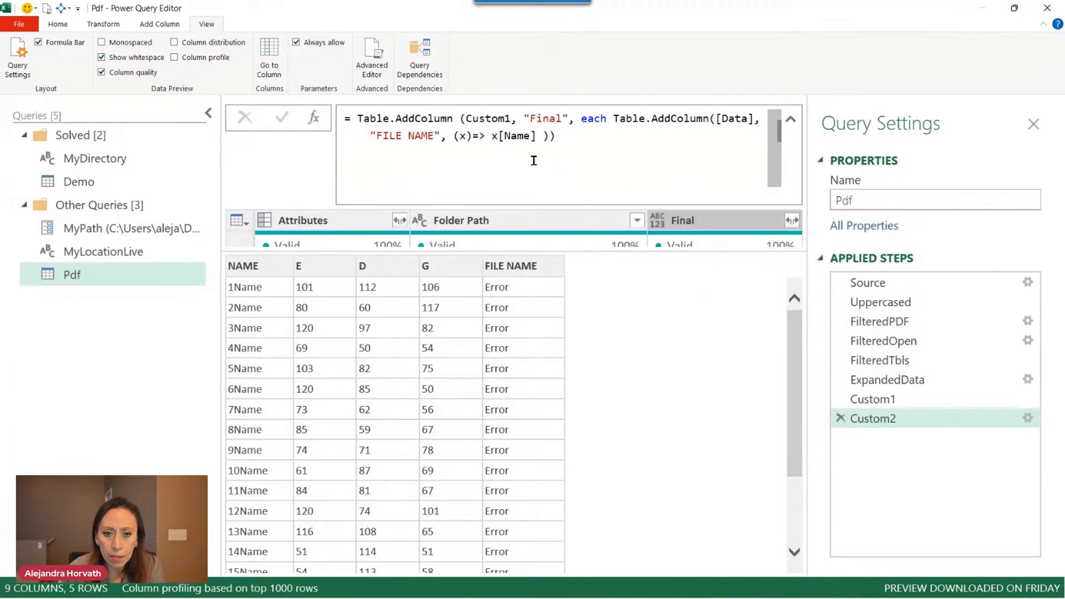
- Remove the x before [Name], reapply the formula and preview the first nested table in the Final column
click(498, 136)
key(BackSpace)
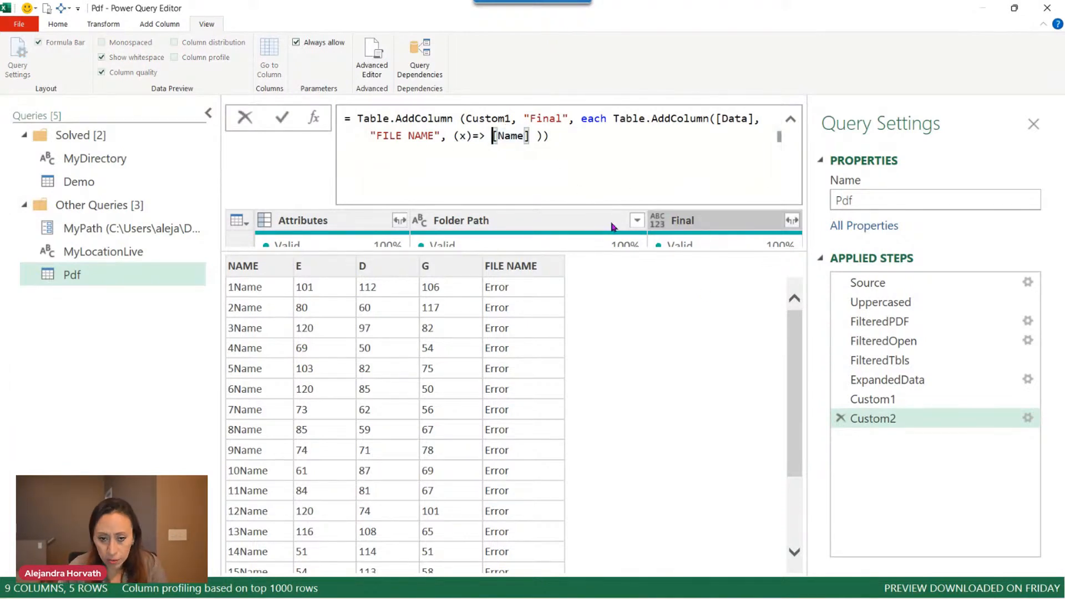
click(590, 142)
key(Return)
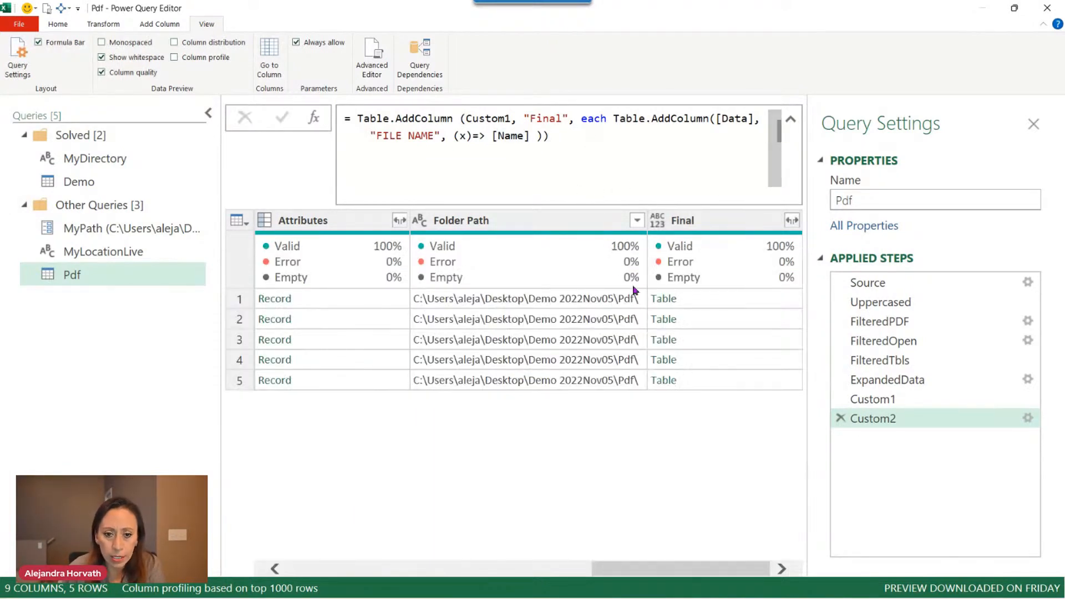
click(740, 299)
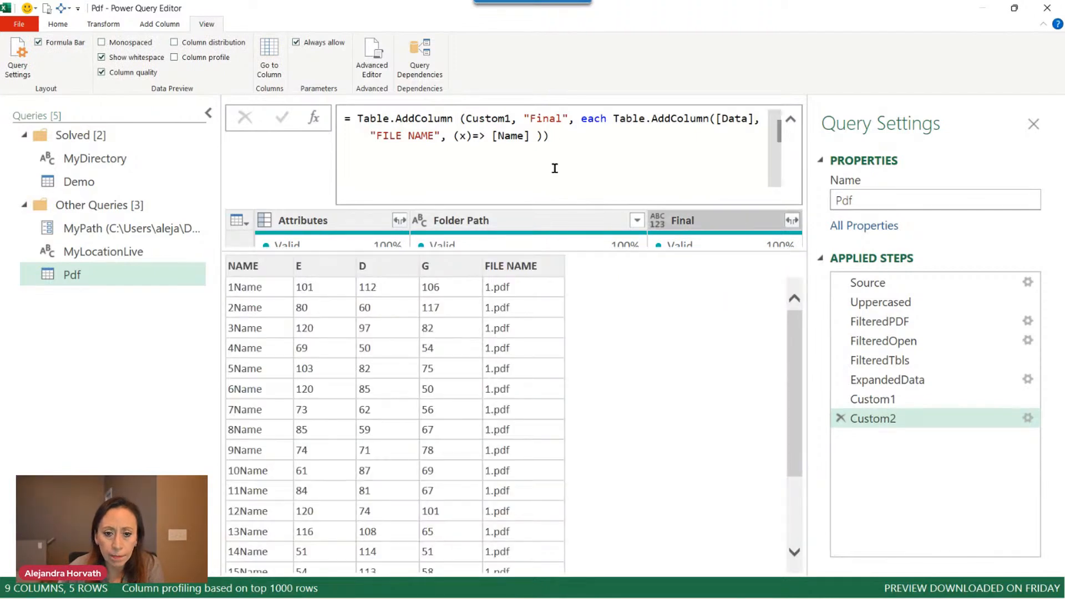
click(494, 136)
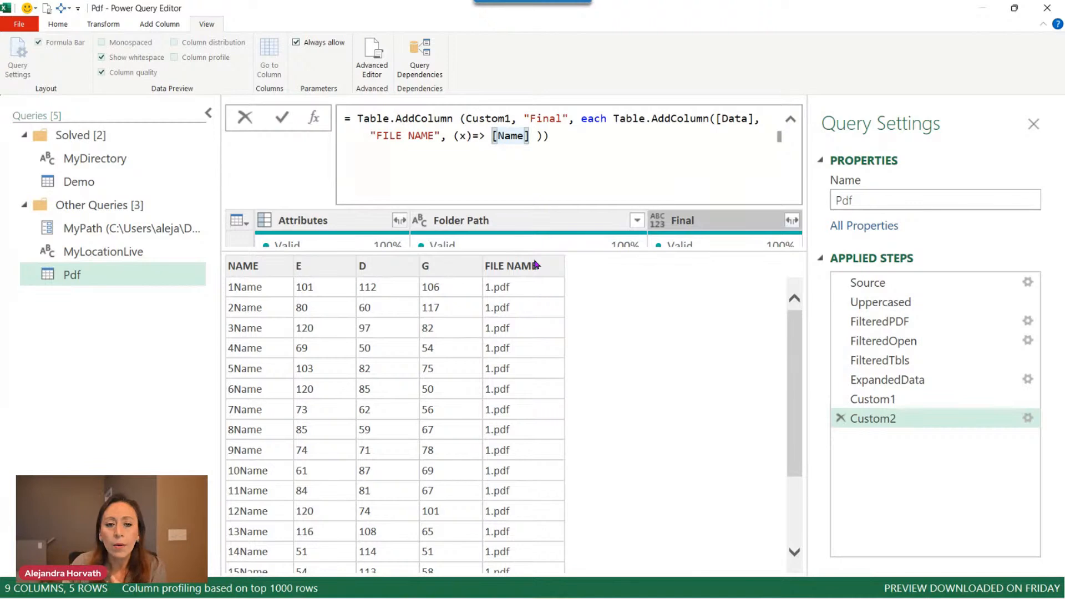
key(End)
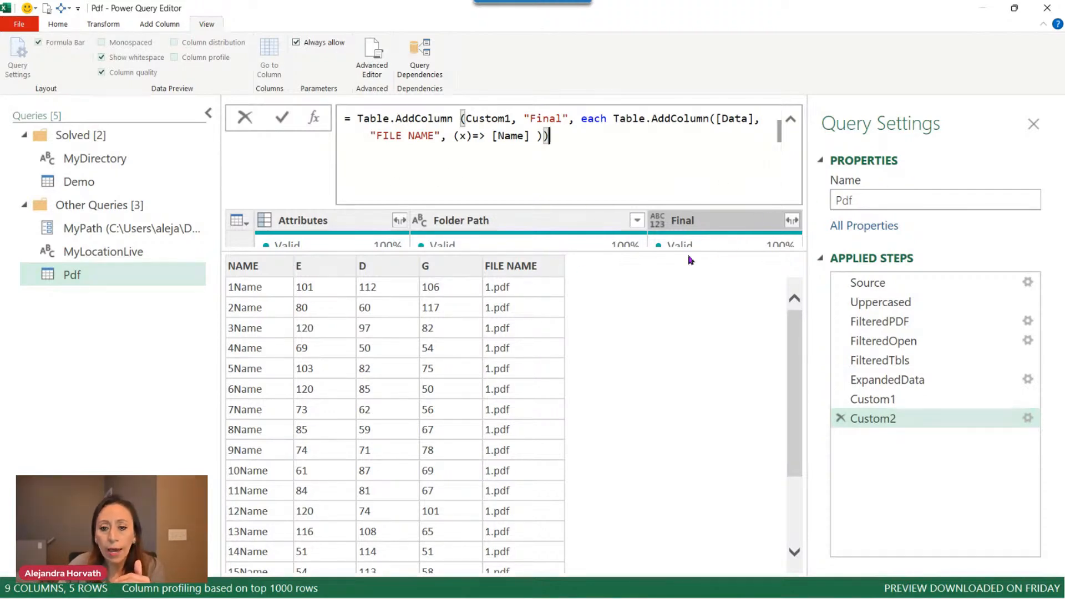
- Shrink the preview area and check the FILE NAME column in the nested Final tables of rows 2, 3 and 4
click(674, 259)
drag(672, 251, 665, 337)
click(377, 300)
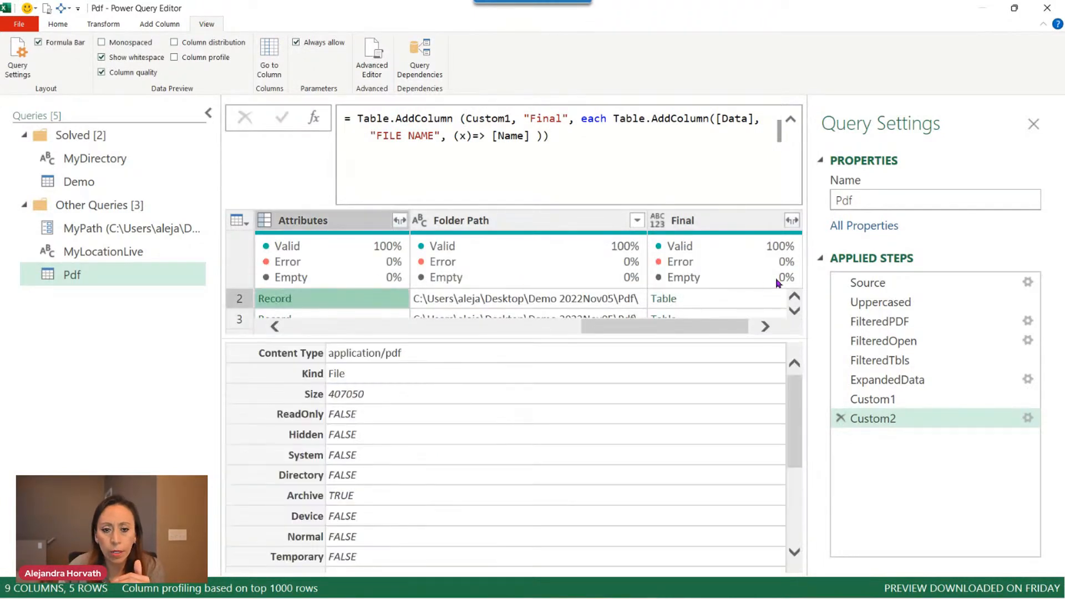
click(774, 300)
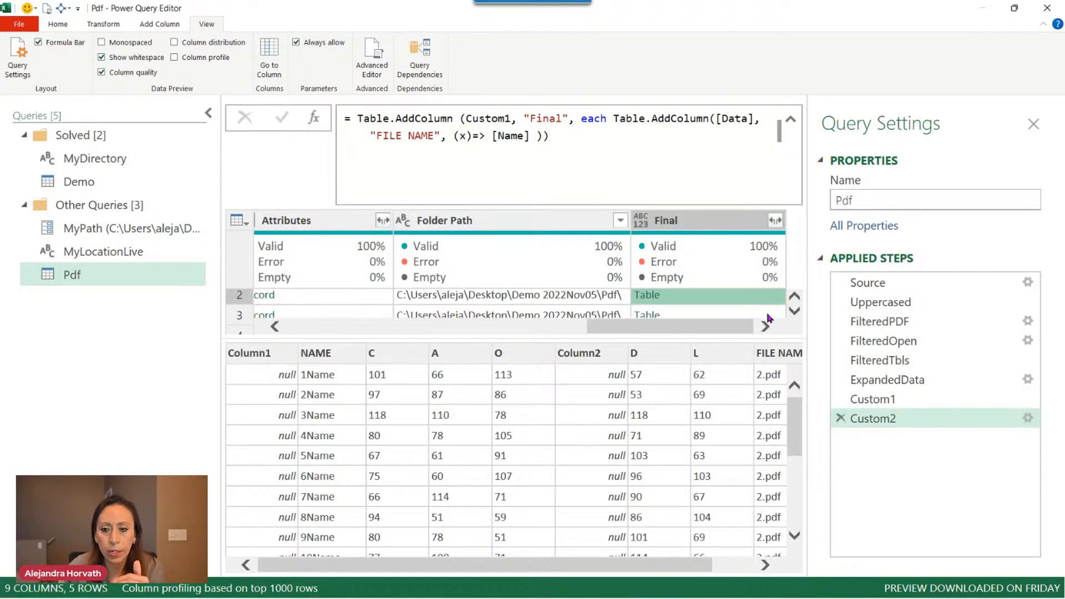
drag(633, 568, 741, 565)
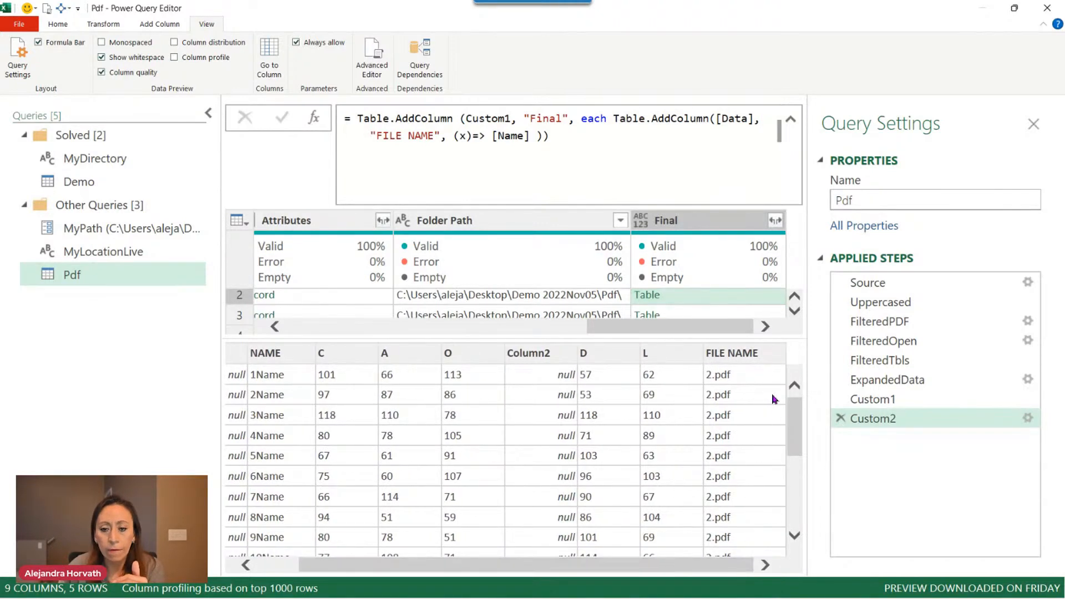
click(766, 315)
drag(585, 571, 726, 566)
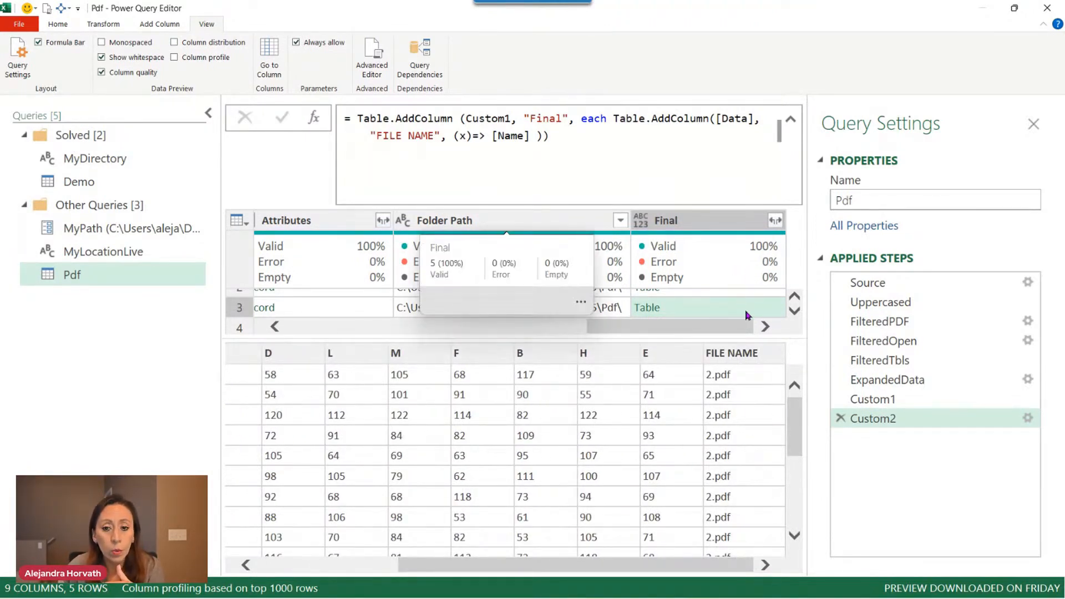
scroll(760, 306, down, 1)
click(751, 312)
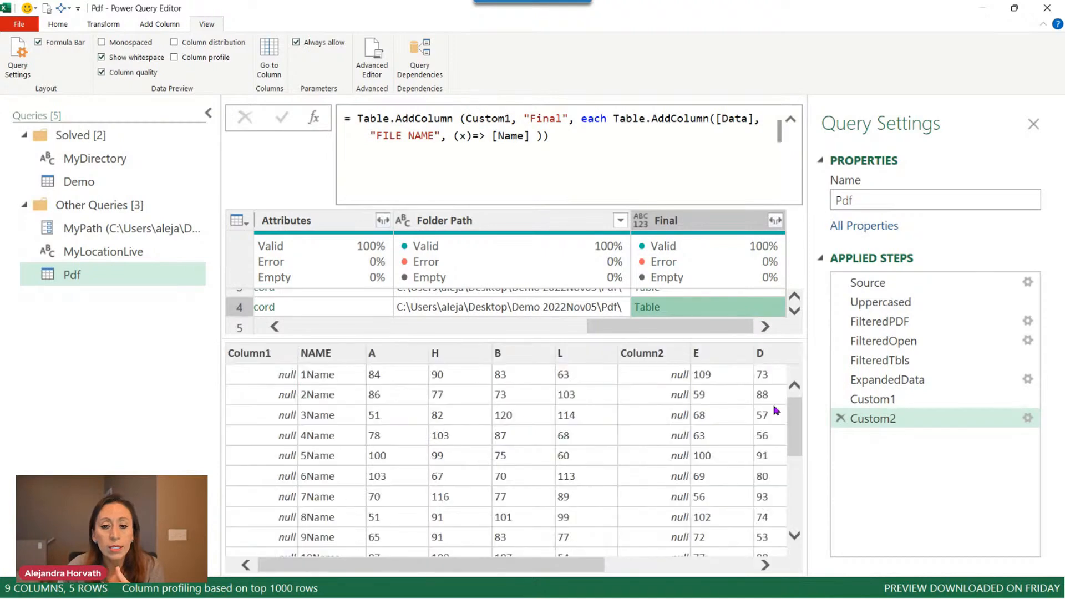
click(689, 567)
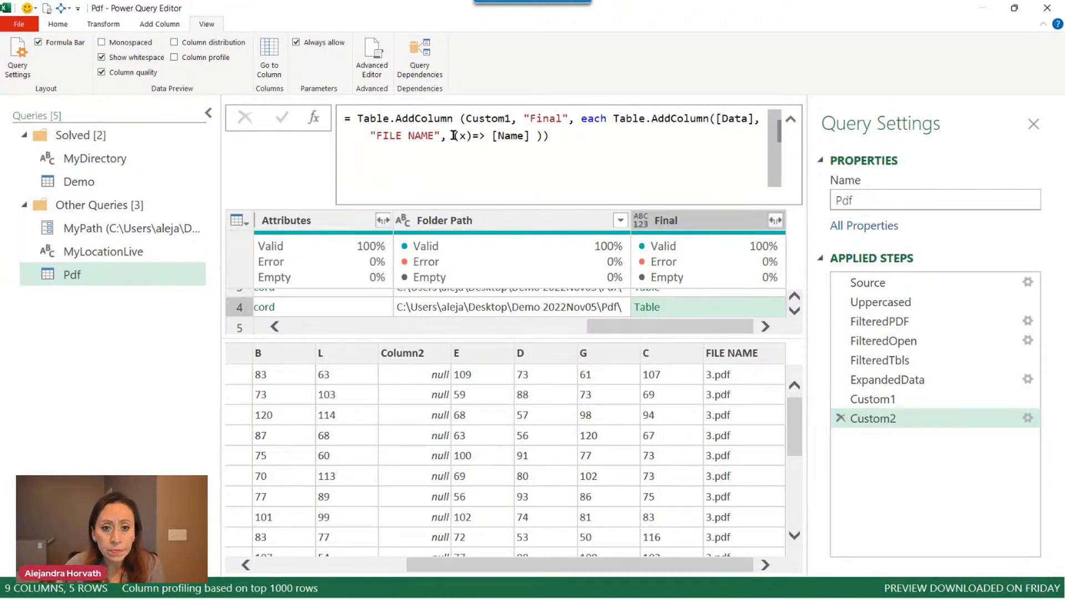
- Break the formula after each so the nested Table.AddColumn sits on its own indented line
click(612, 118)
click(582, 119)
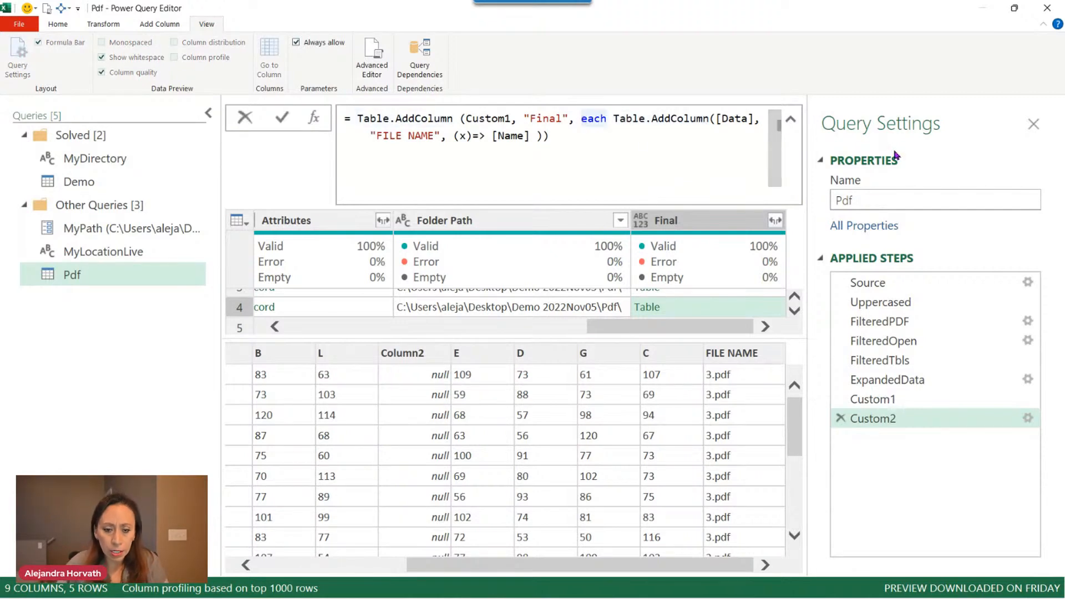
key(shift+Return)
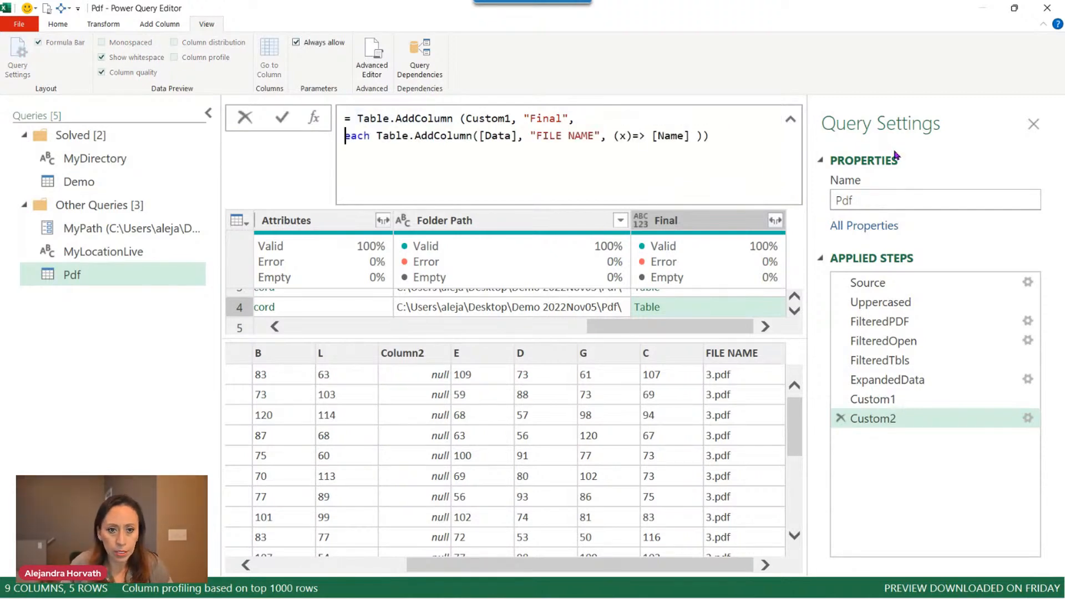
key(BackSpace)
key(Right)
key(Right)
key(Right)
key(Right)
key(Right)
key(shift+Return)
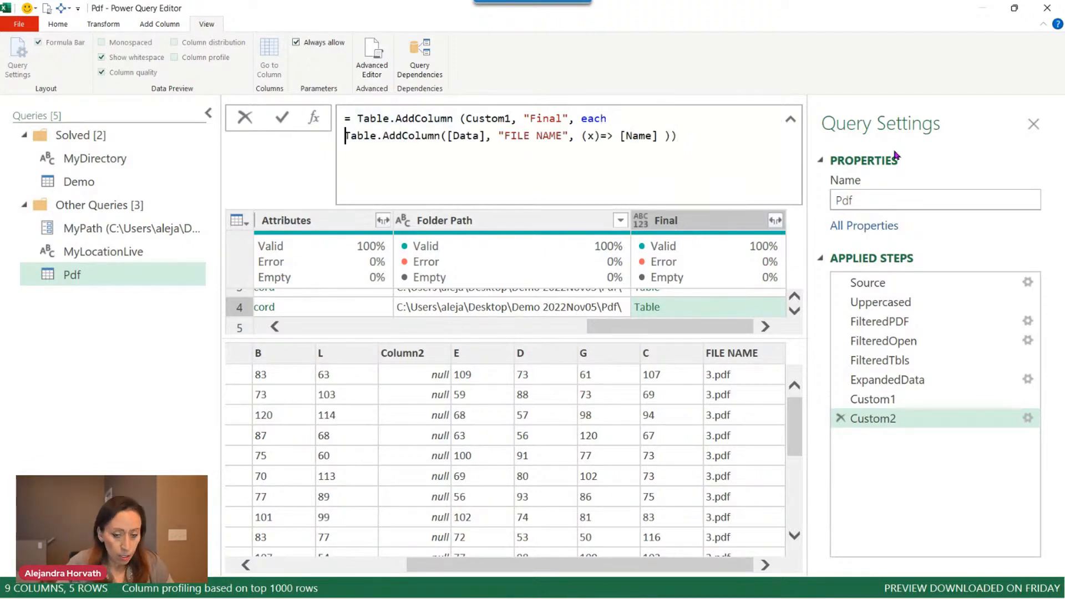
key(Tab)
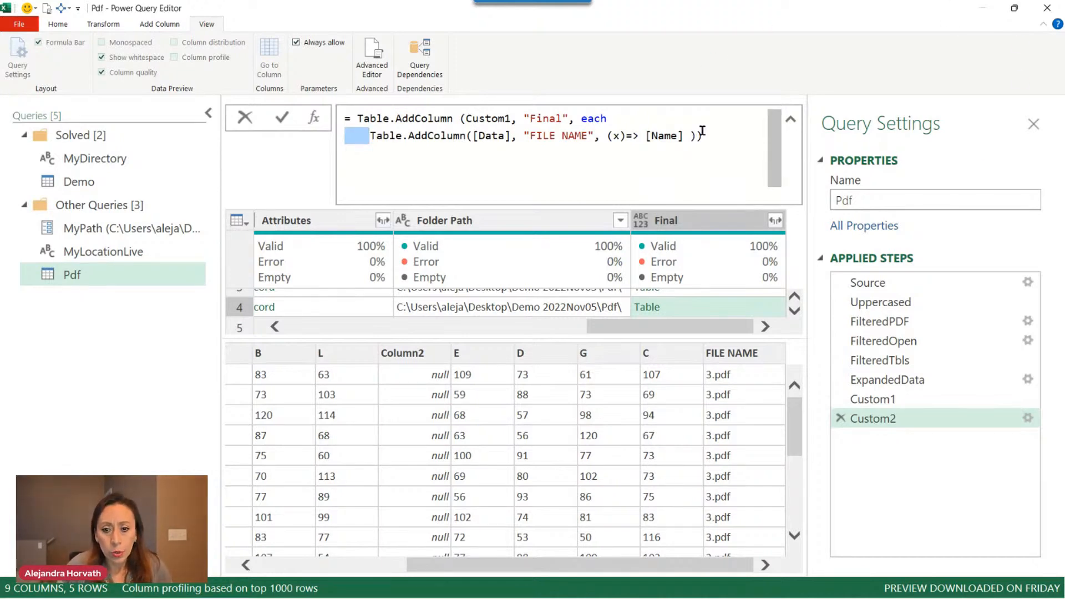
- Insert Text.BeforeDelimiter after (x)=> with its opening parenthesis placed before [Name] as the text argument
click(638, 136)
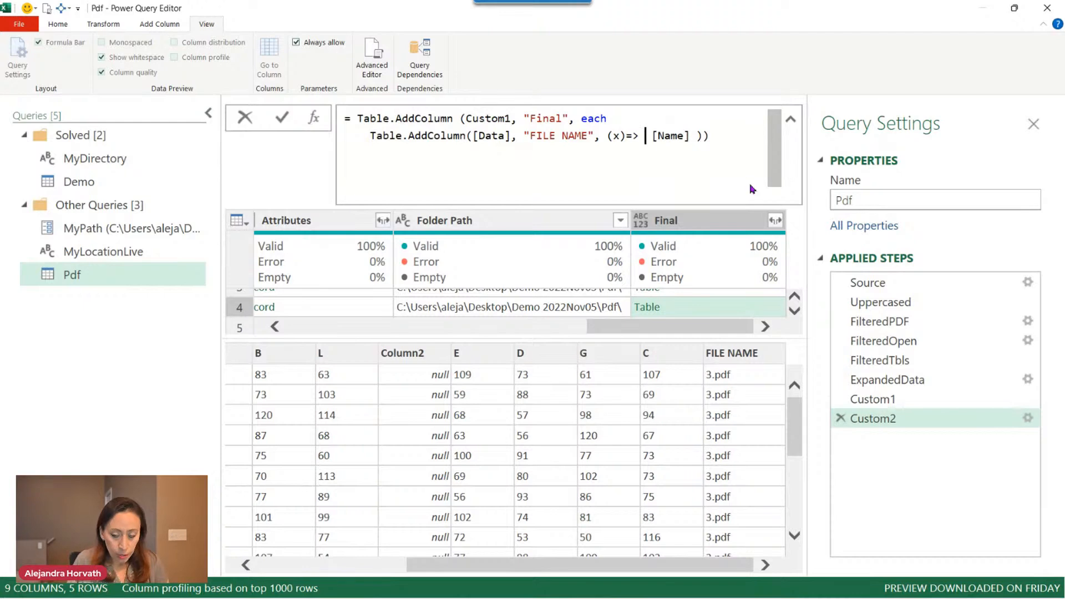
text(textbe)
key(Tab)
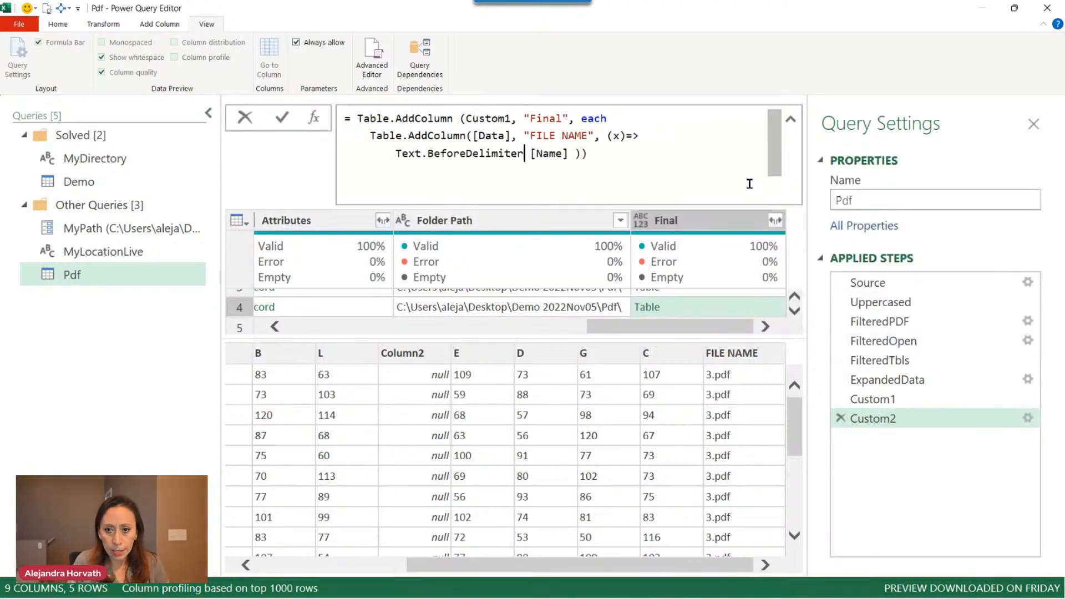
text(()
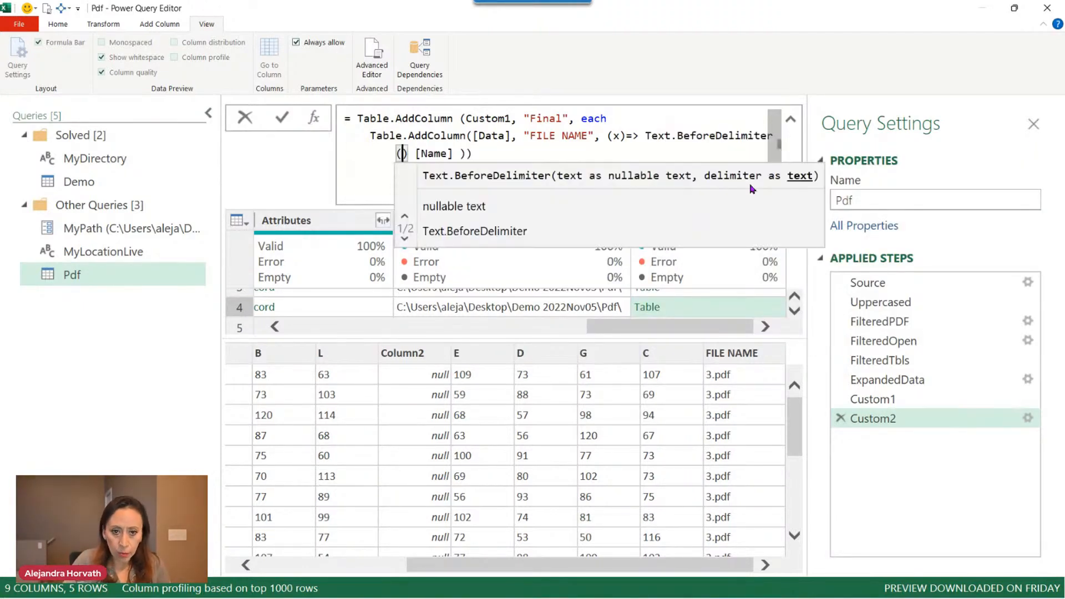
key(Right)
key(Right)
key(Right)
key(Right)
key(Right)
key(Right)
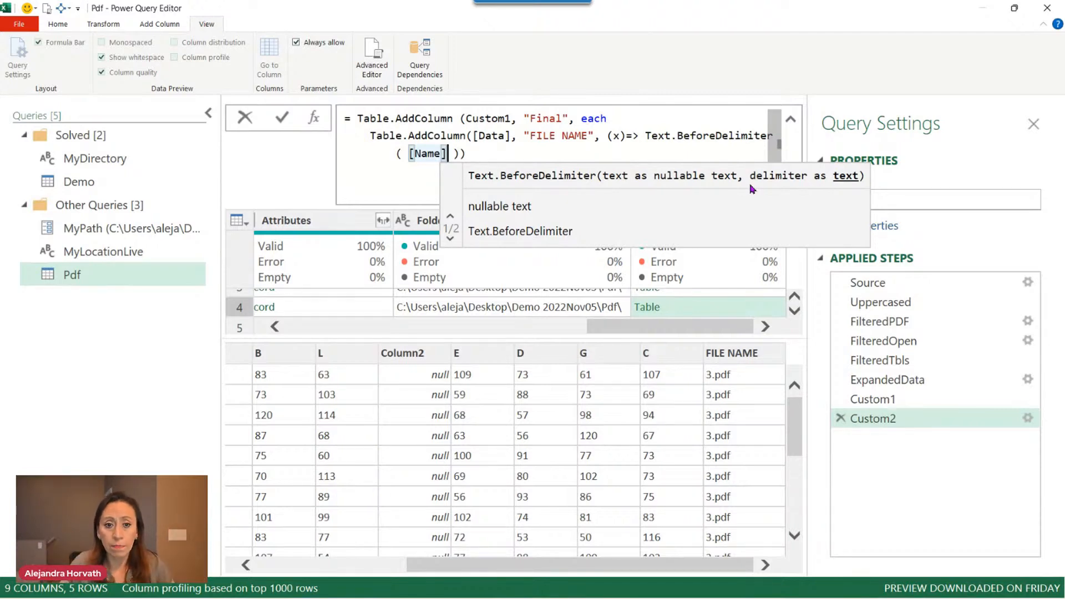
- Add "." as the delimiter argument, close the Text.BeforeDelimiter call and apply the formula
text(,)
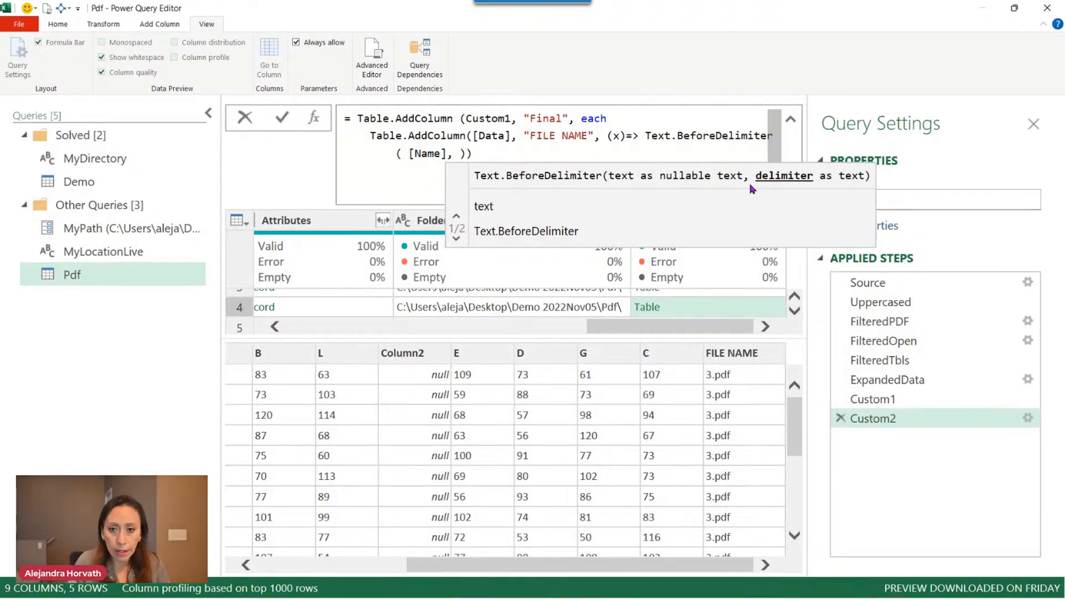
text( ".)
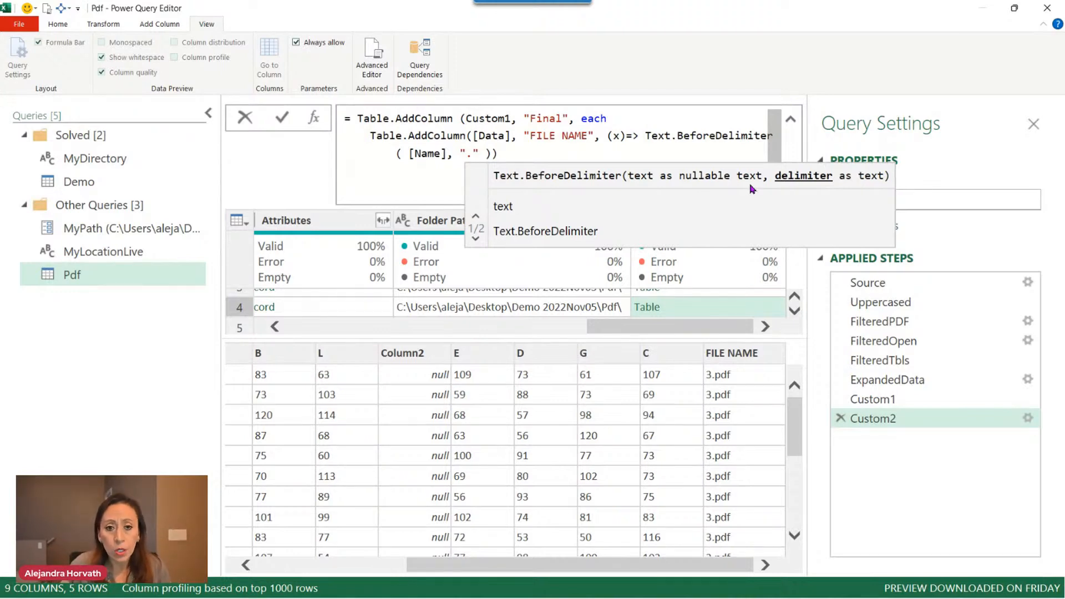
key(Right)
text())
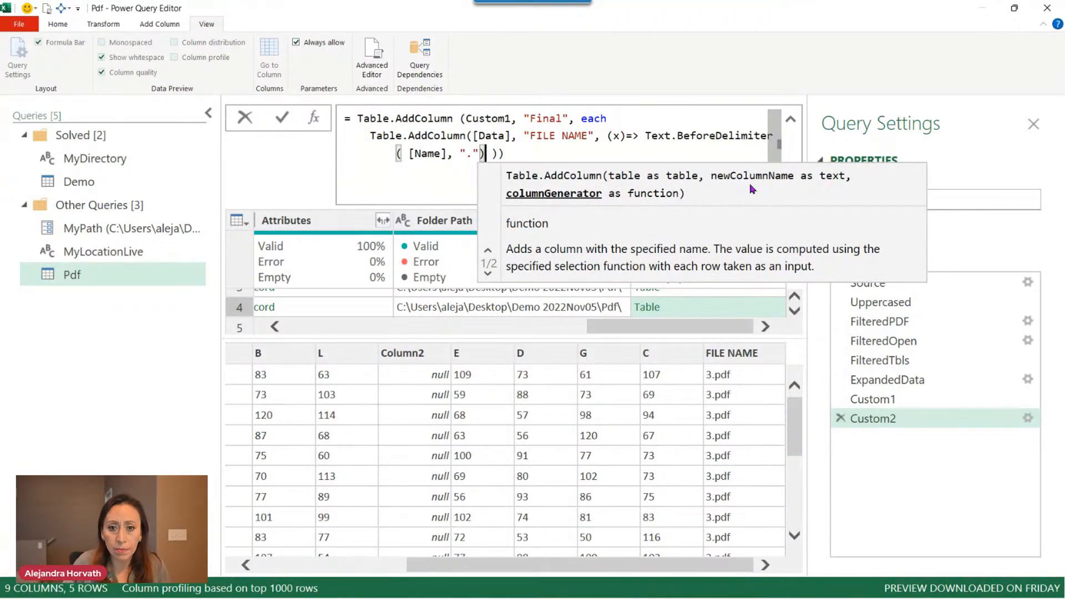
key(Right)
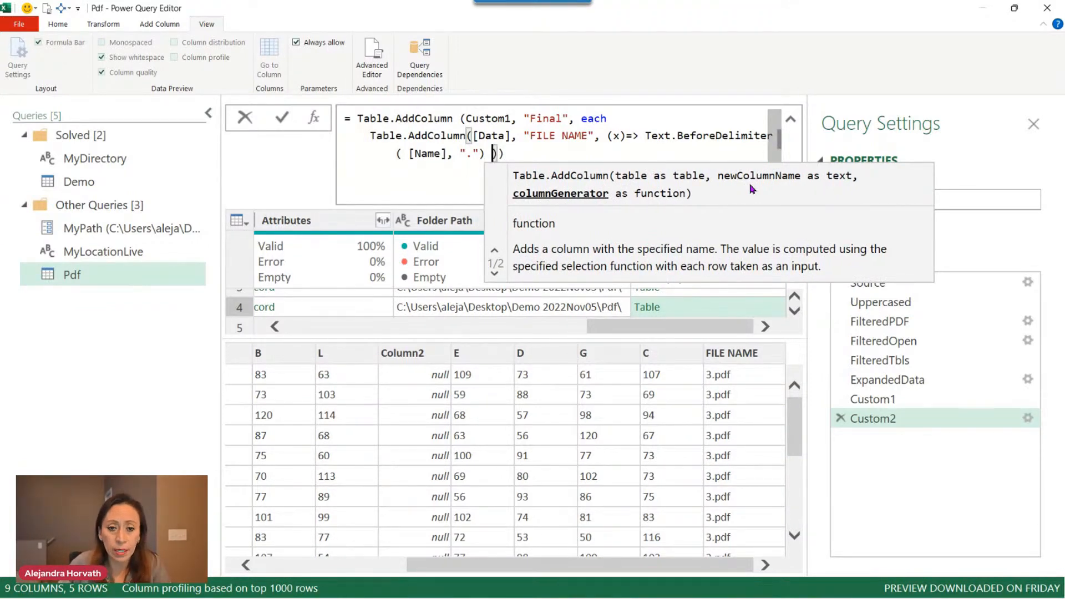
key(Right)
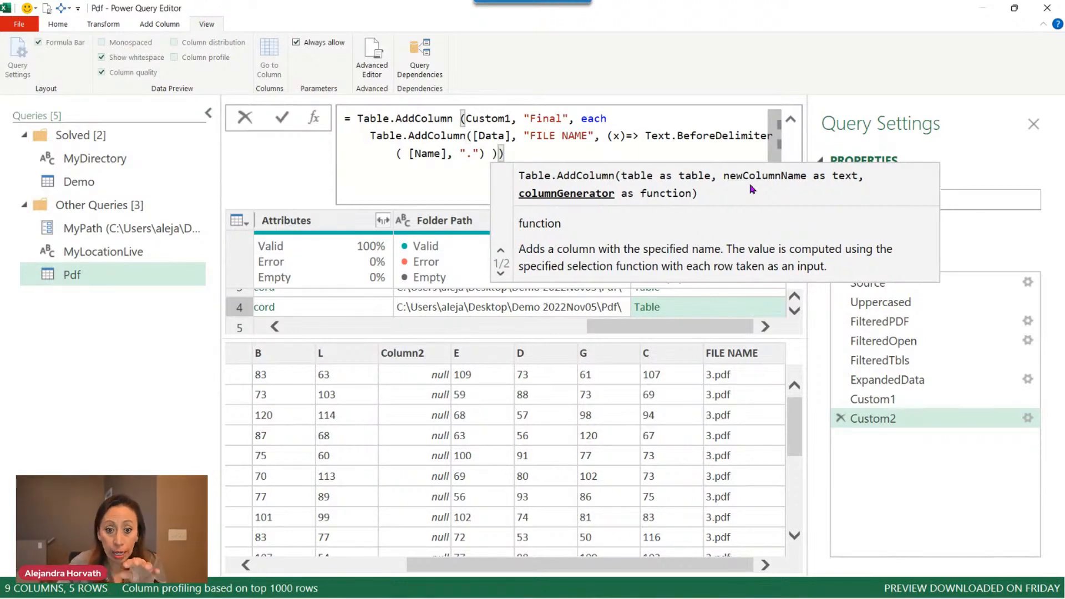
key(Return)
key(BackSpace)
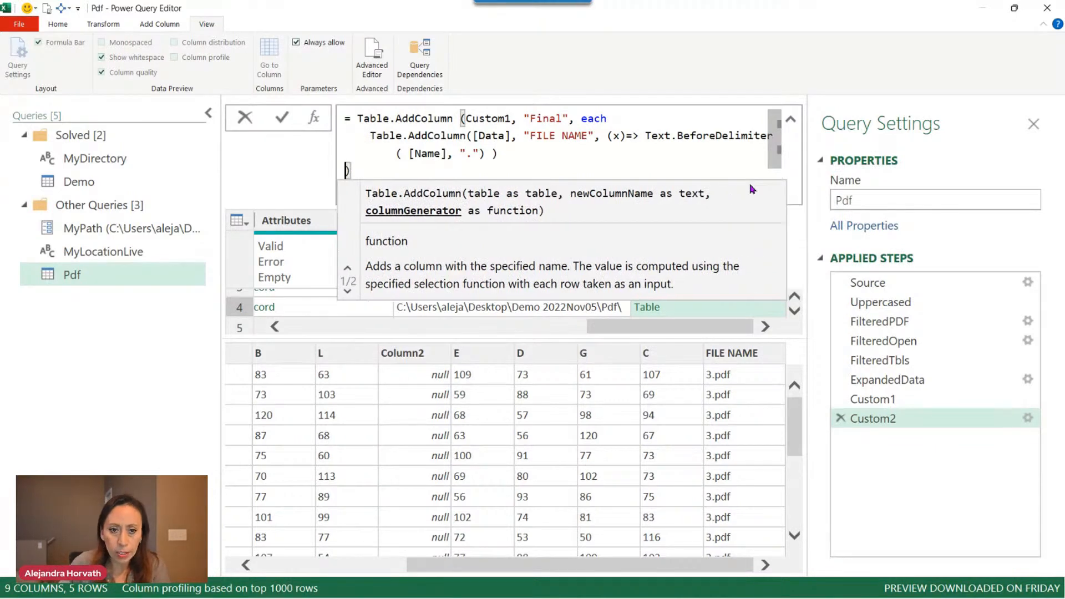
key(BackSpace)
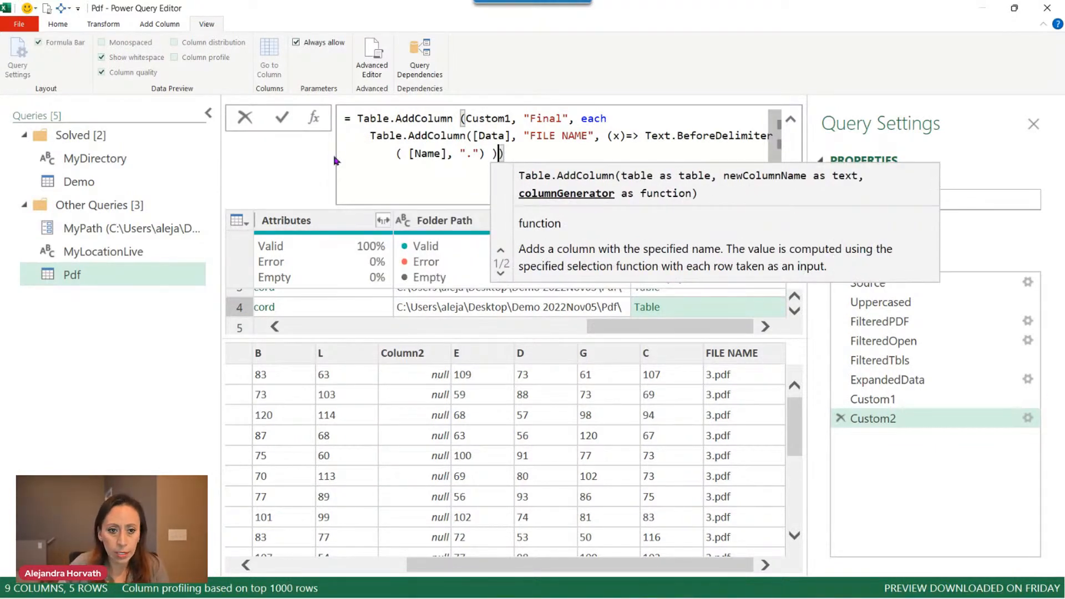
click(285, 122)
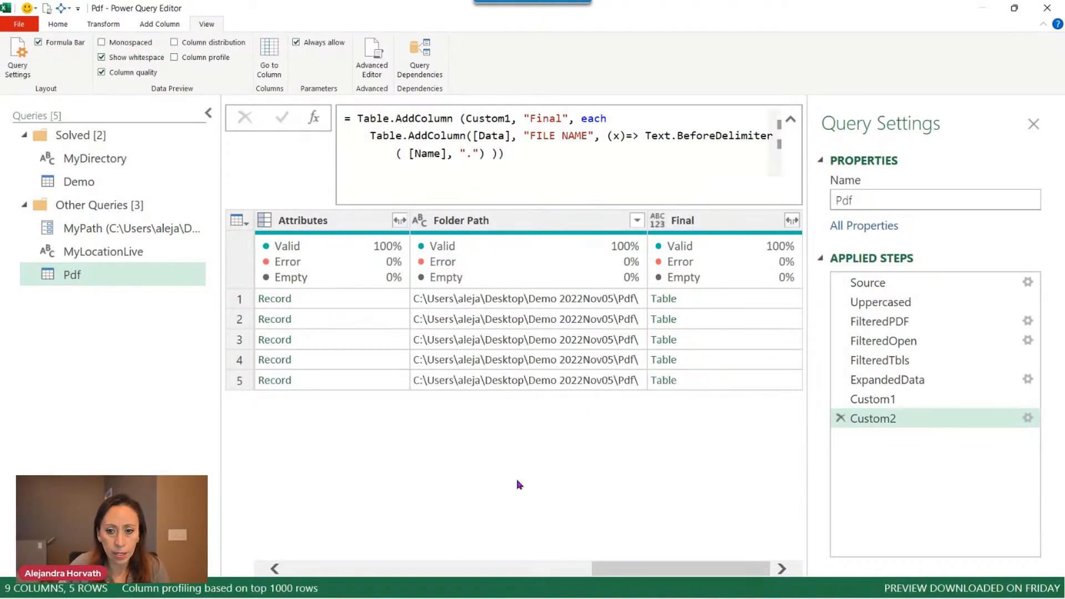
- Preview the nested Final tables of rows 1 and 2 to check their FILE NAME values
click(784, 298)
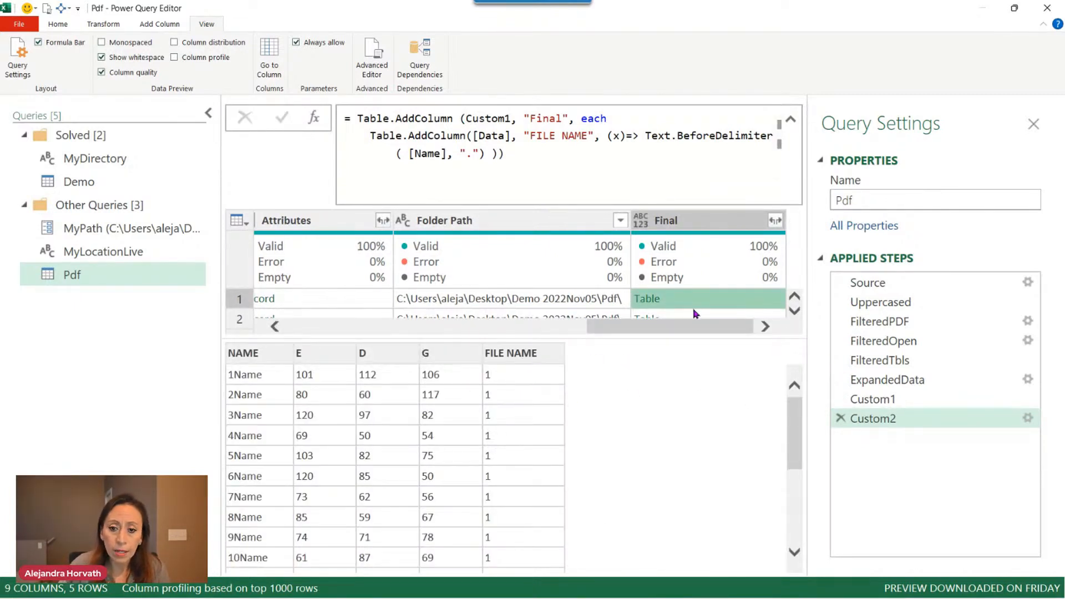
scroll(740, 308, down, 1)
click(740, 311)
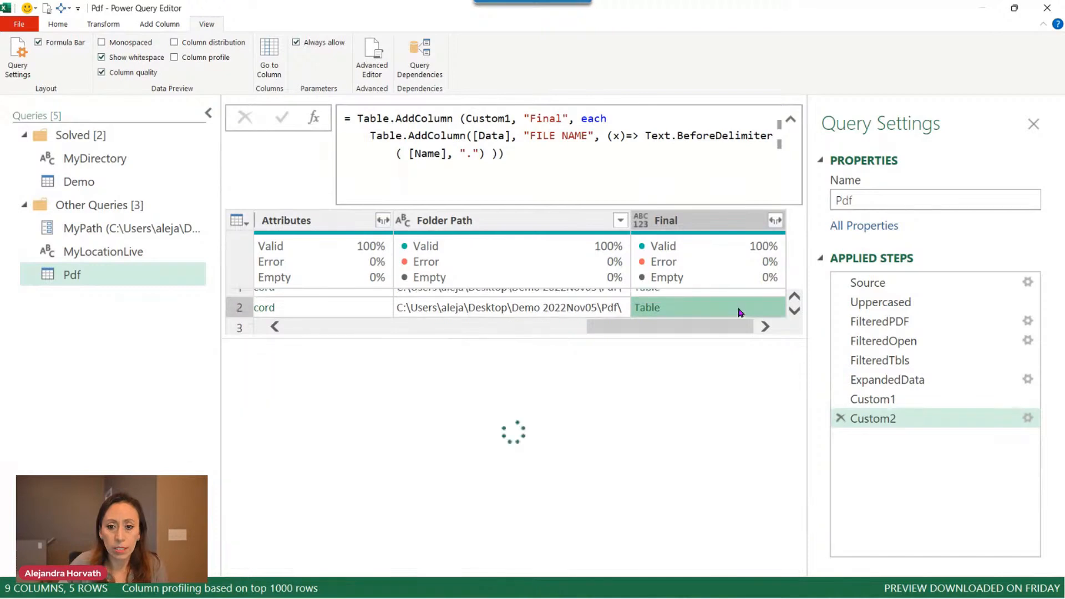
drag(682, 573, 722, 573)
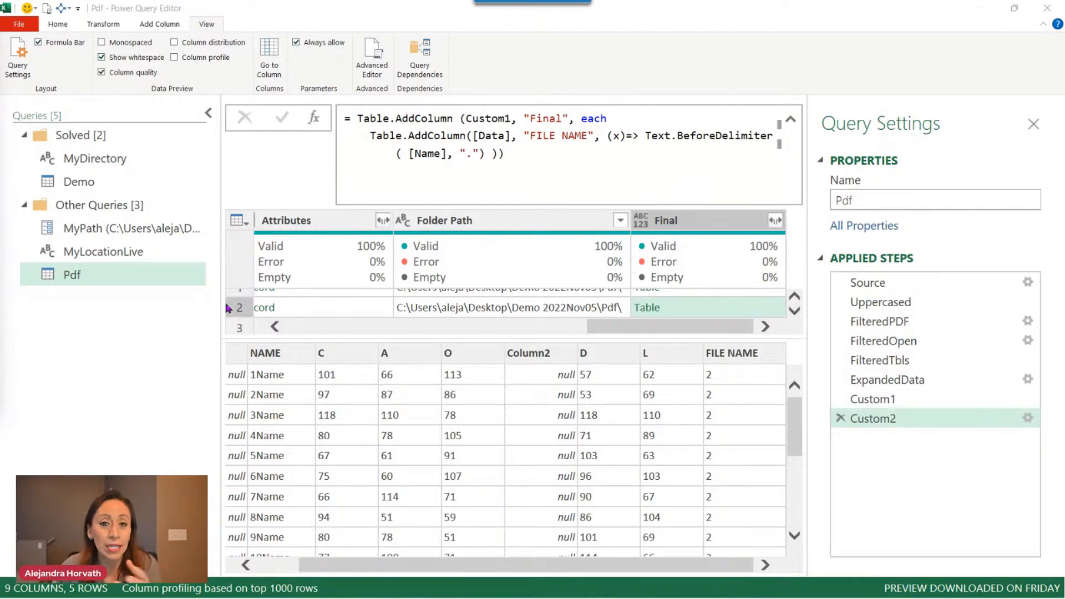
mouse_move(298, 278)
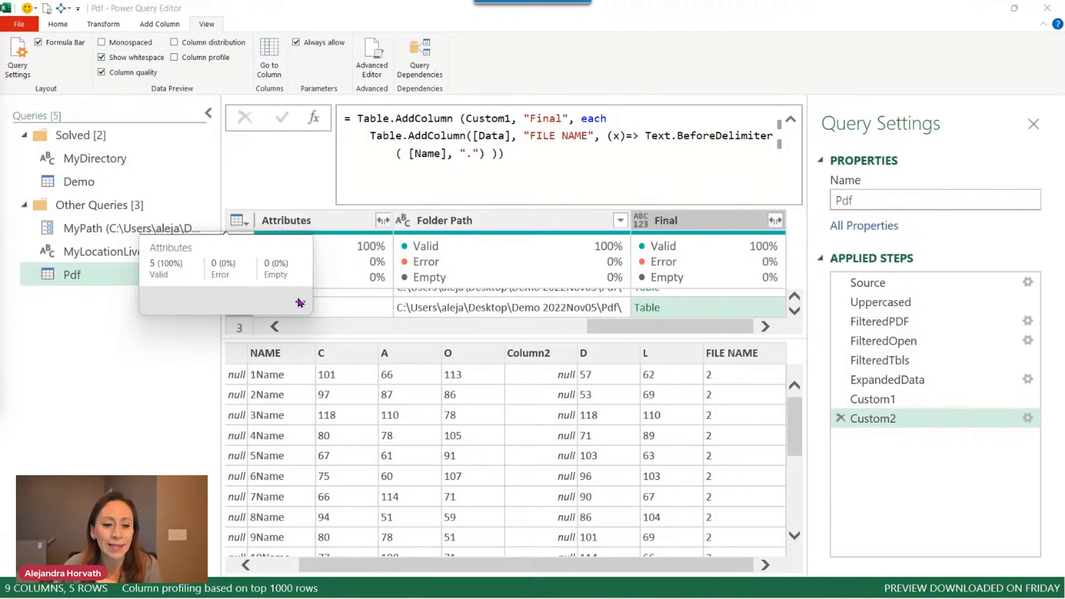
mouse_move(450, 254)
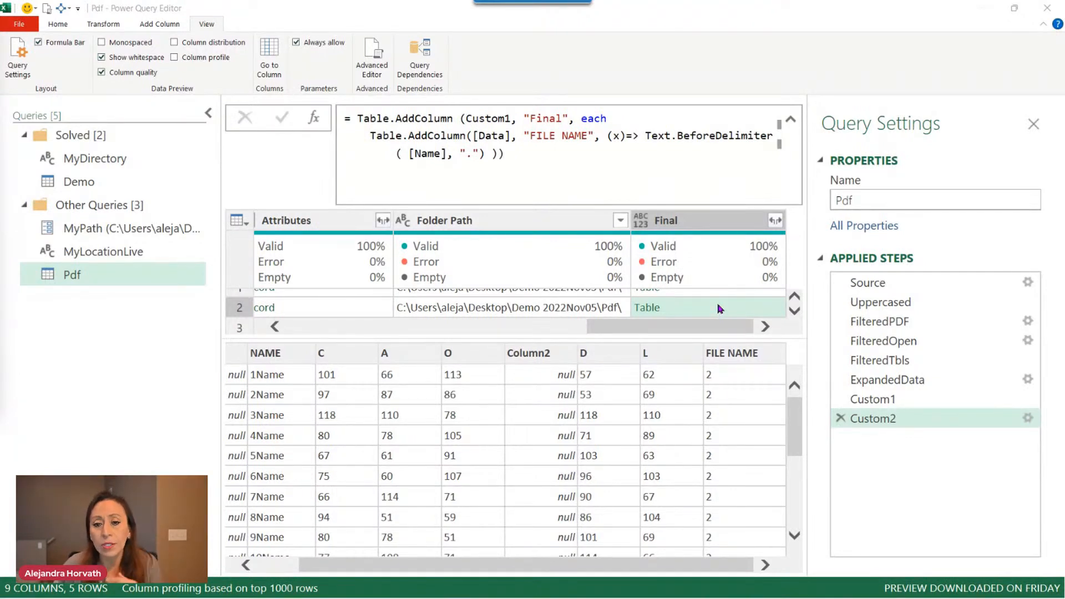
- Collapse the formula bar and check the FILE NAME column in row 4's nested Final table
click(791, 122)
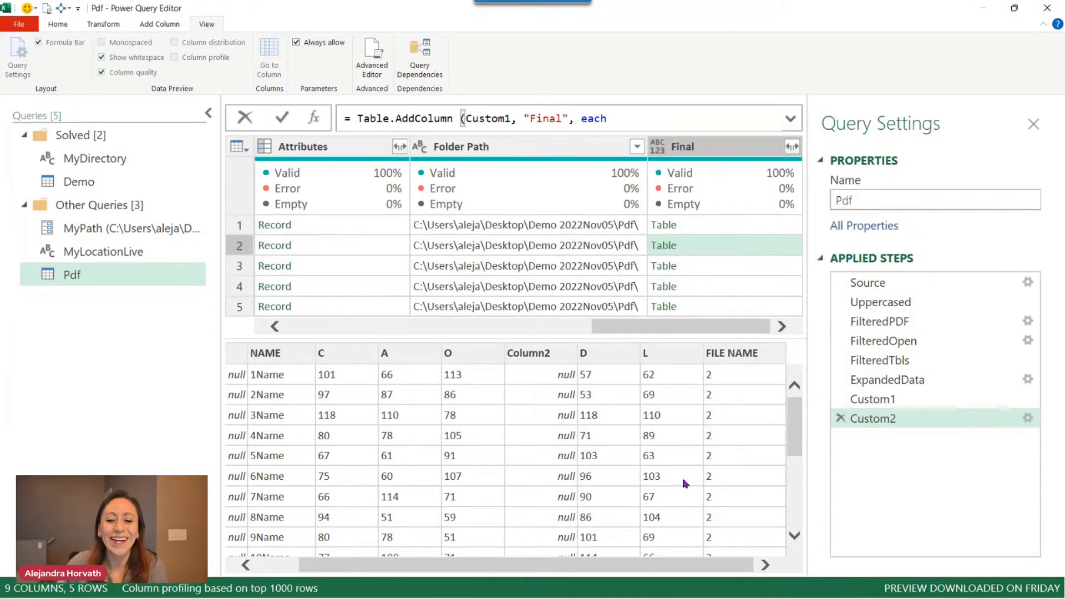
click(675, 567)
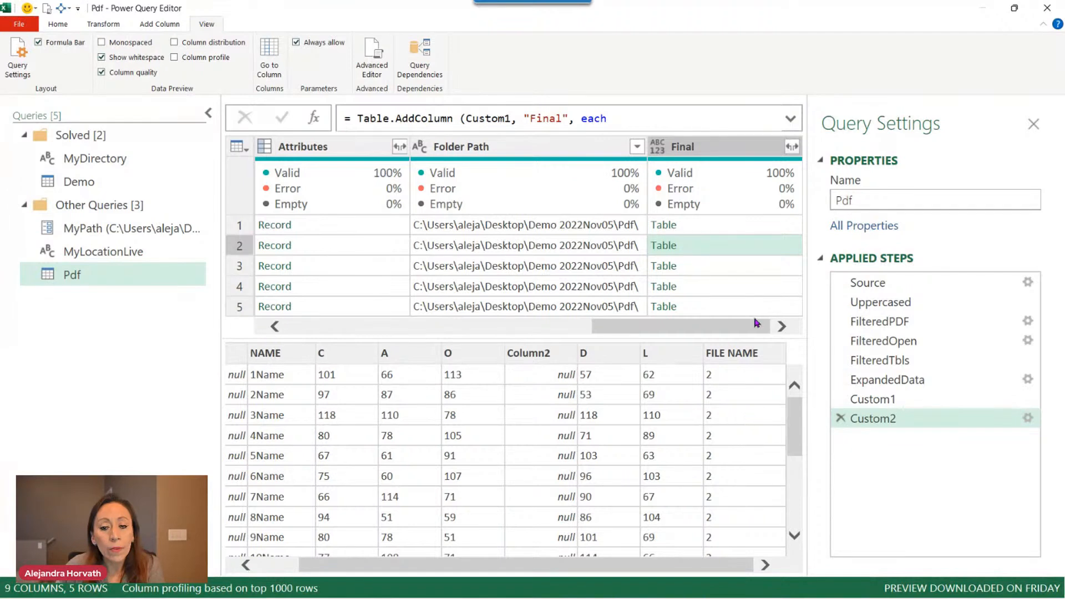
click(757, 289)
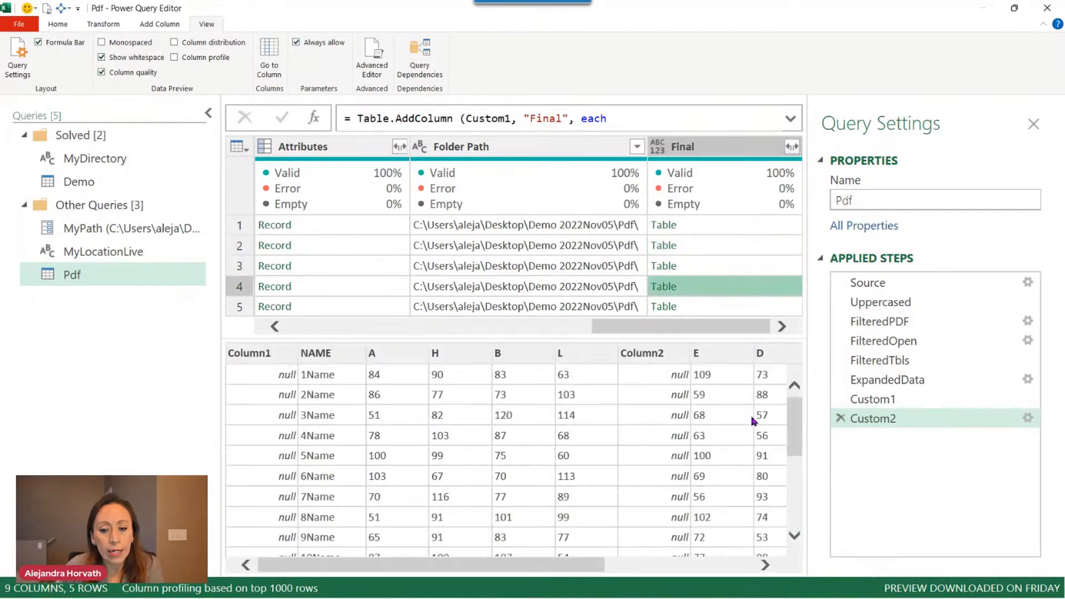
click(698, 566)
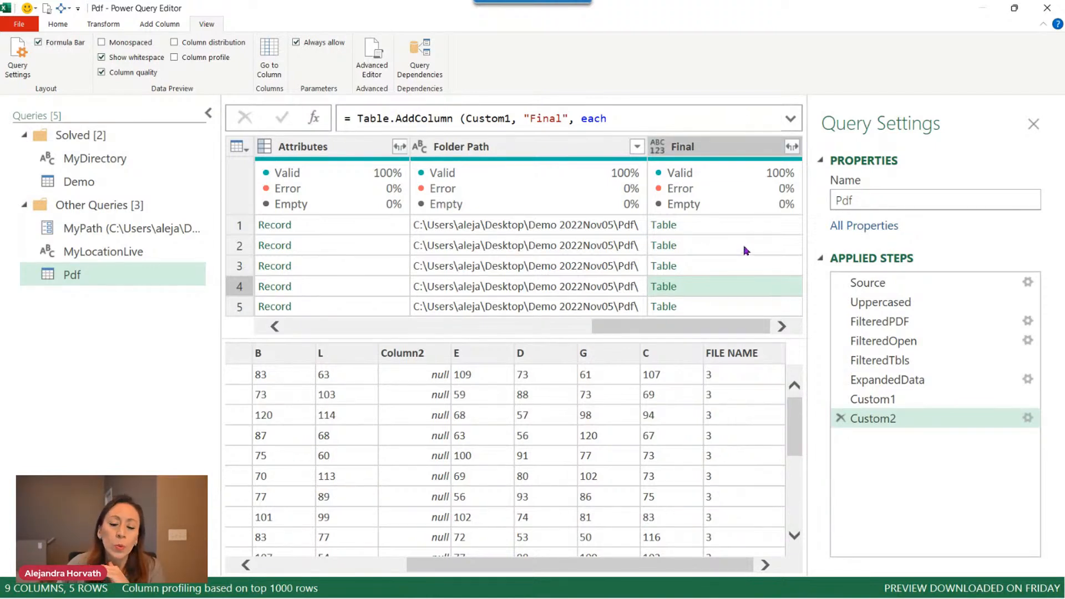
- Review the Custom1 step's full Table.TransformColumns formula and rename that step PromoteHdrs
mouse_move(545, 179)
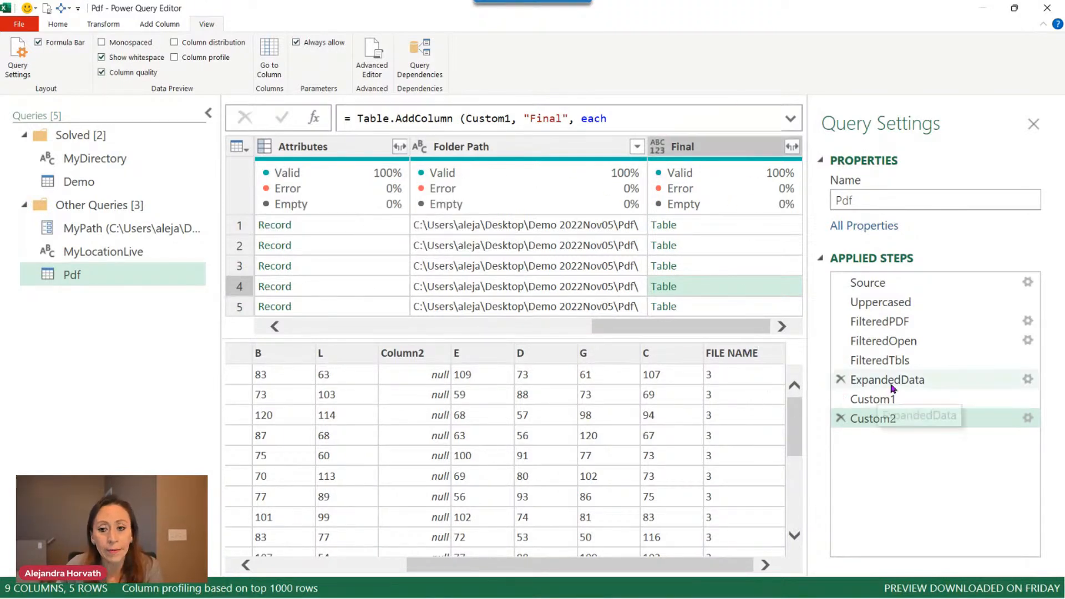
click(902, 400)
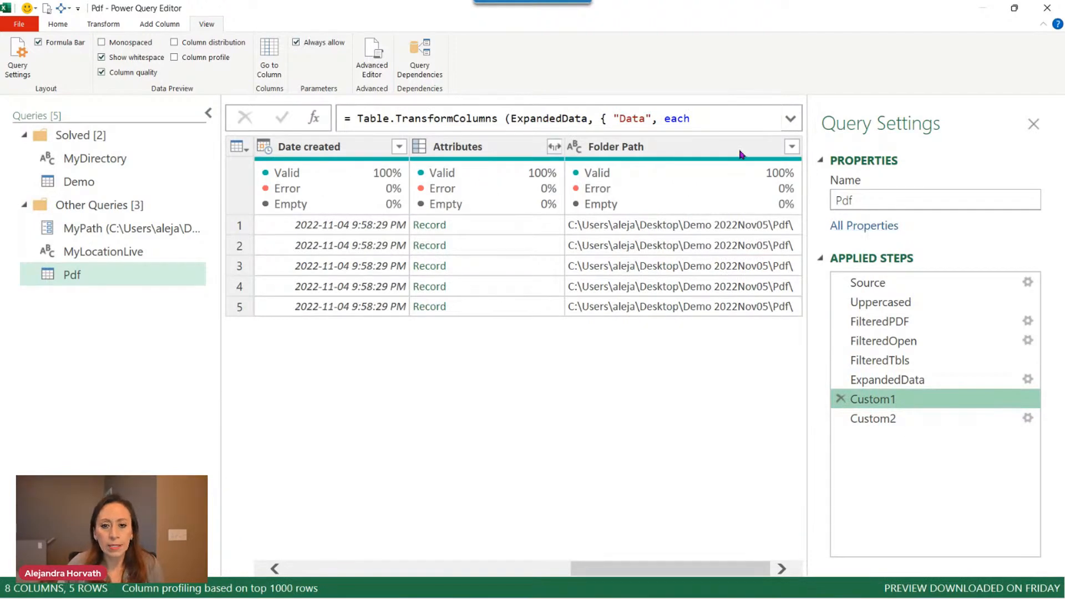
click(793, 119)
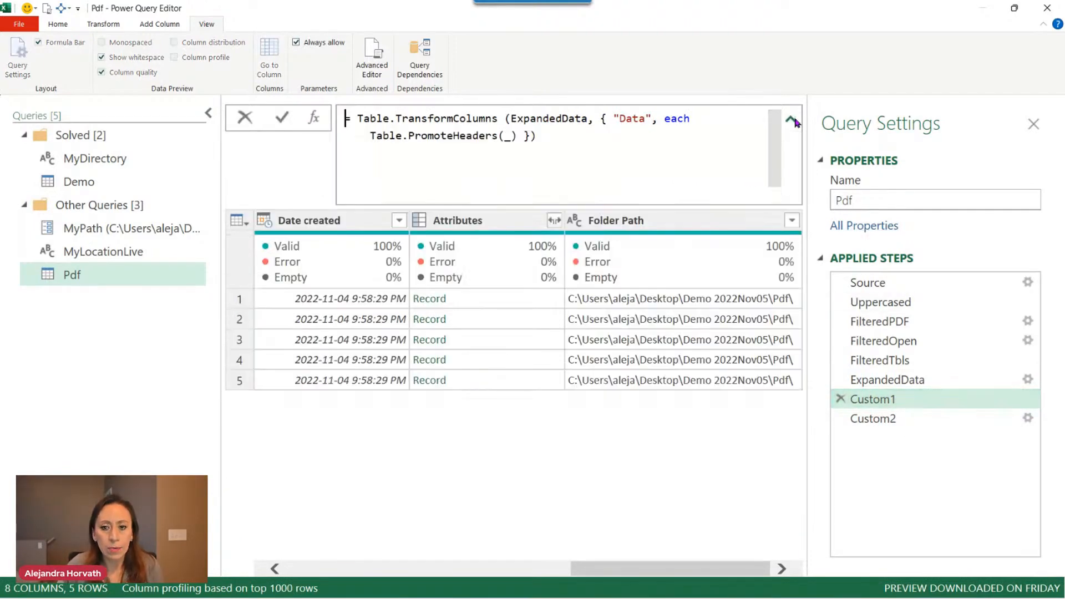
click(946, 401)
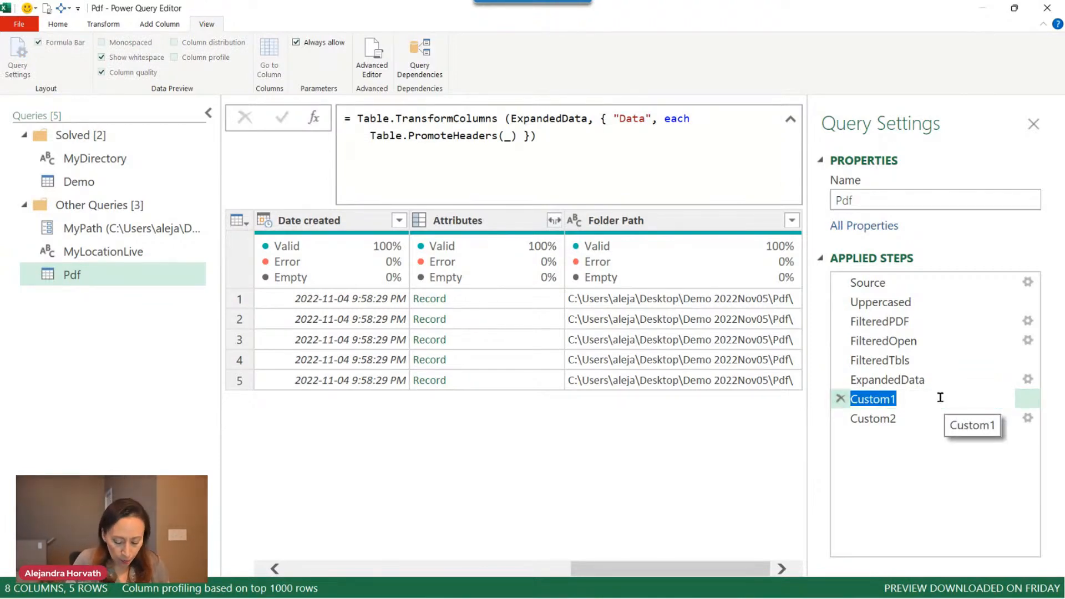
text(PromoteHdrs)
key(Return)
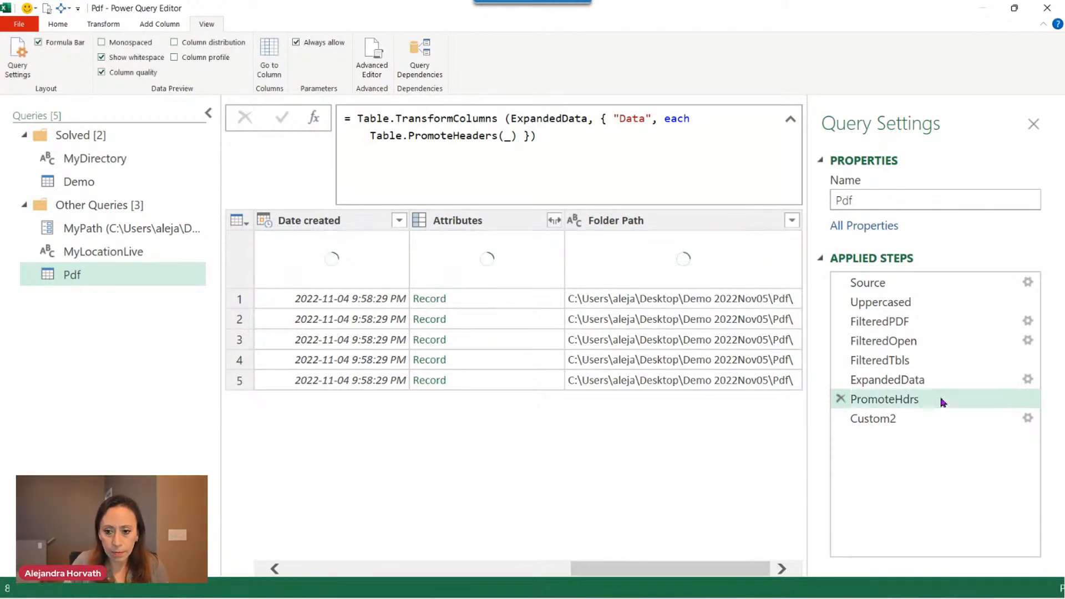
- Rename the Custom2 step as AddFileName
click(940, 418)
click(937, 416)
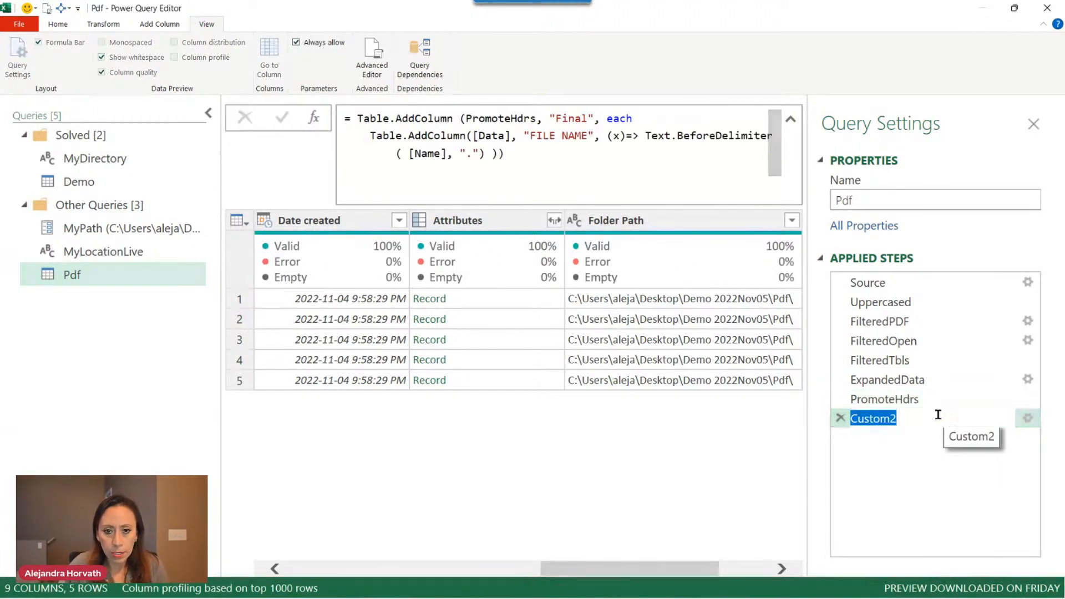
text(A)
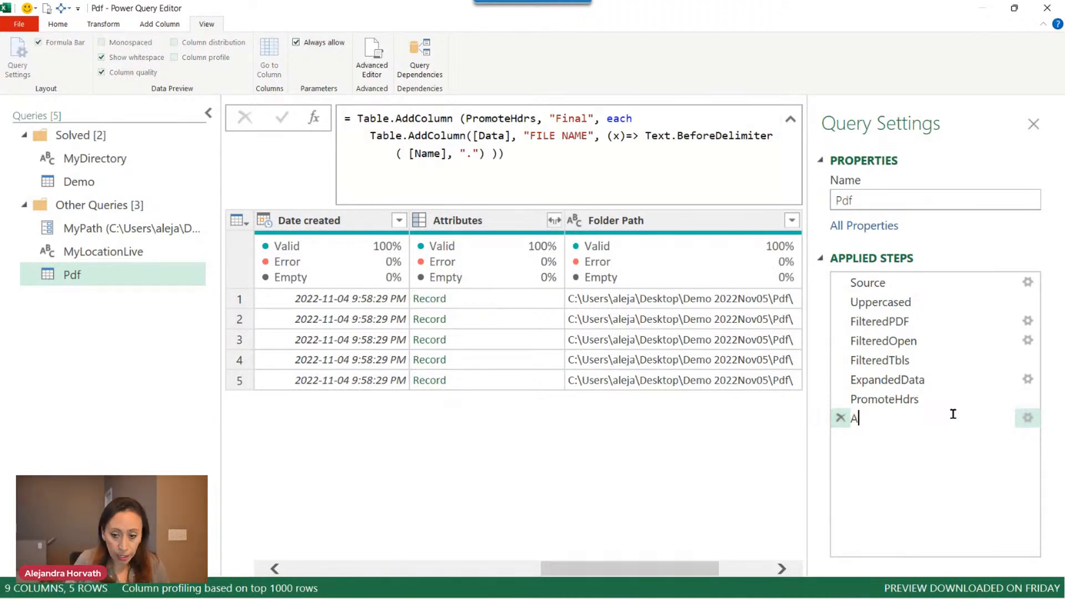
text(ddFileName)
key(Return)
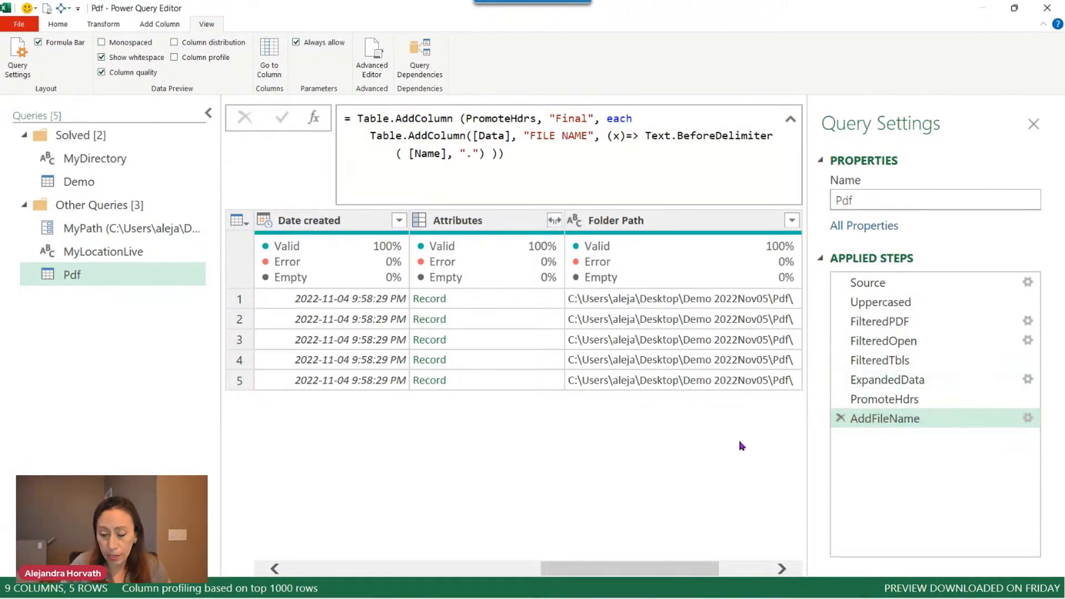
- Preview the nested Final tables of rows 2, 3 and 1 to compare their columns and FILE NAME values
key(ctrl+shift+minus)
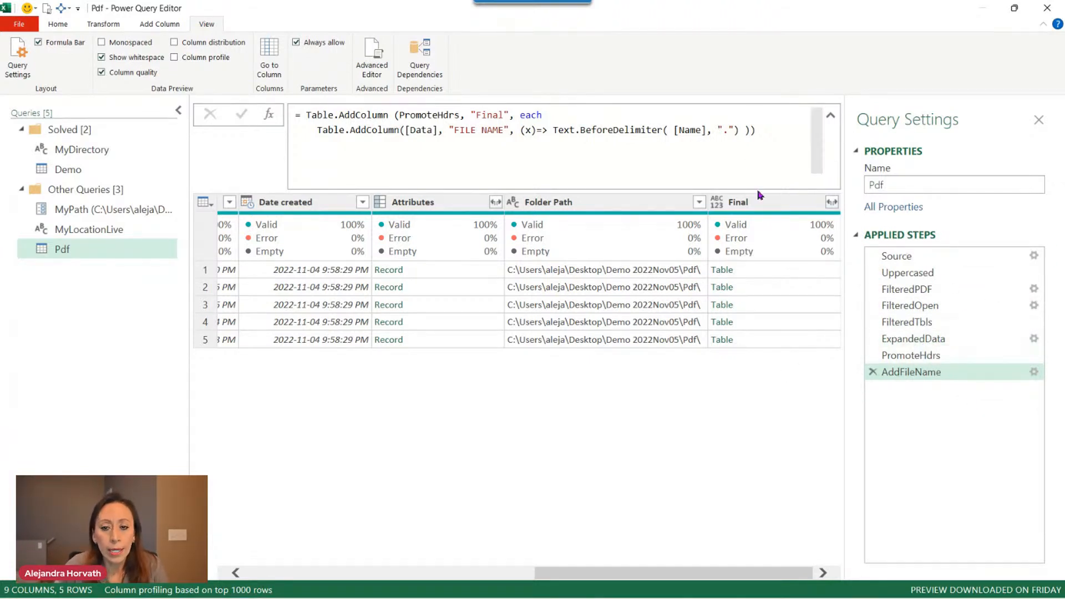
click(774, 203)
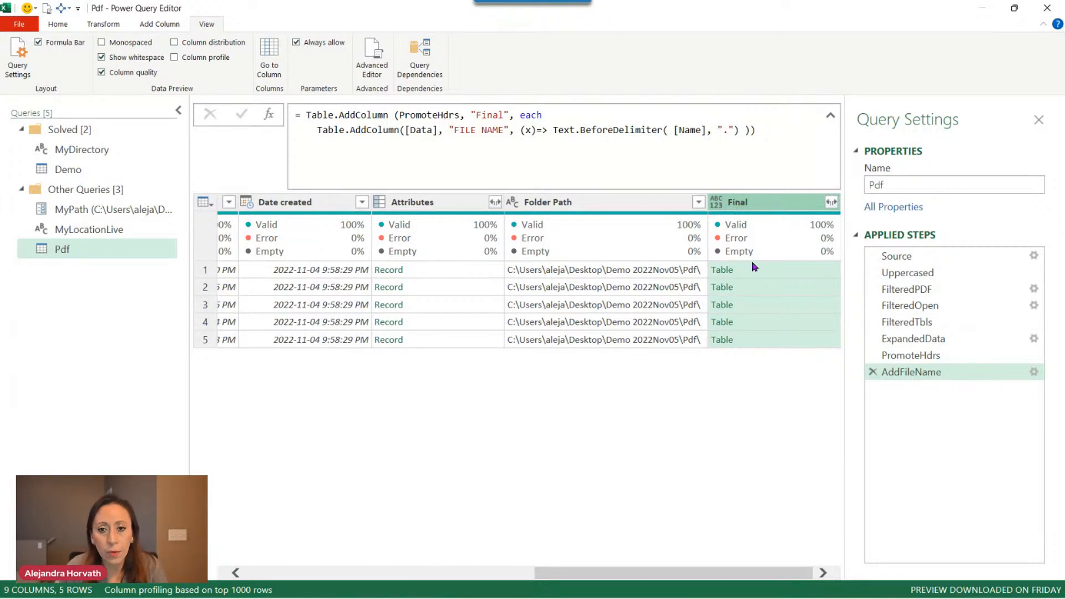
mouse_move(758, 250)
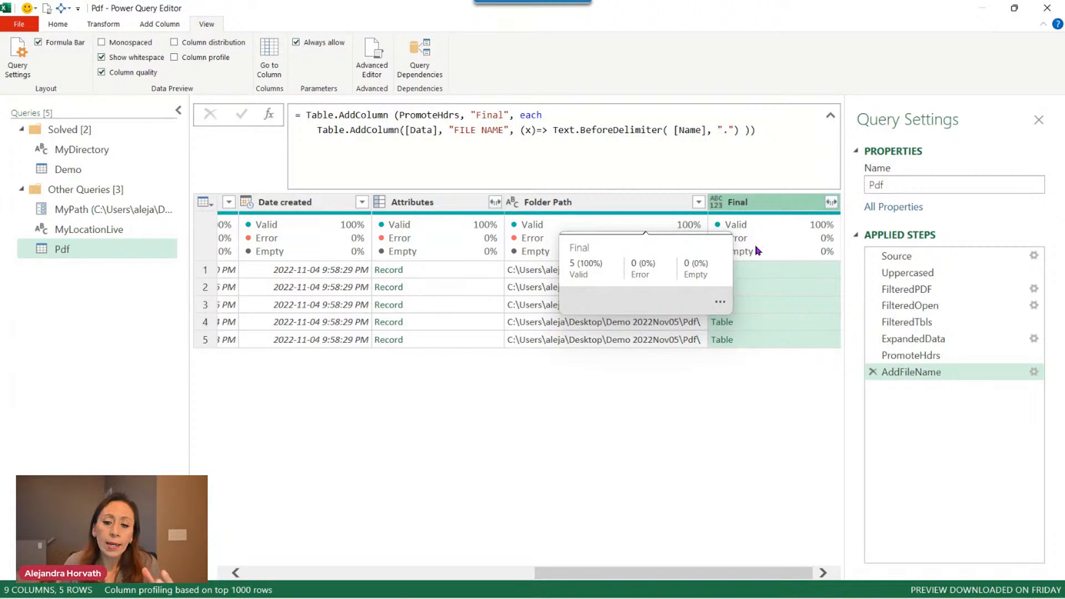
click(814, 284)
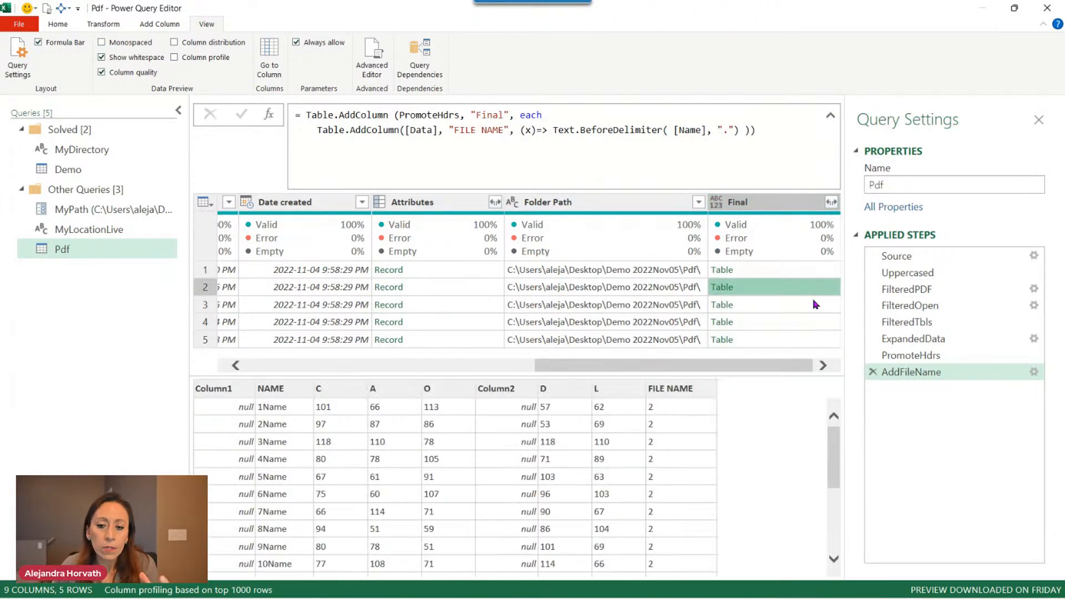
click(814, 304)
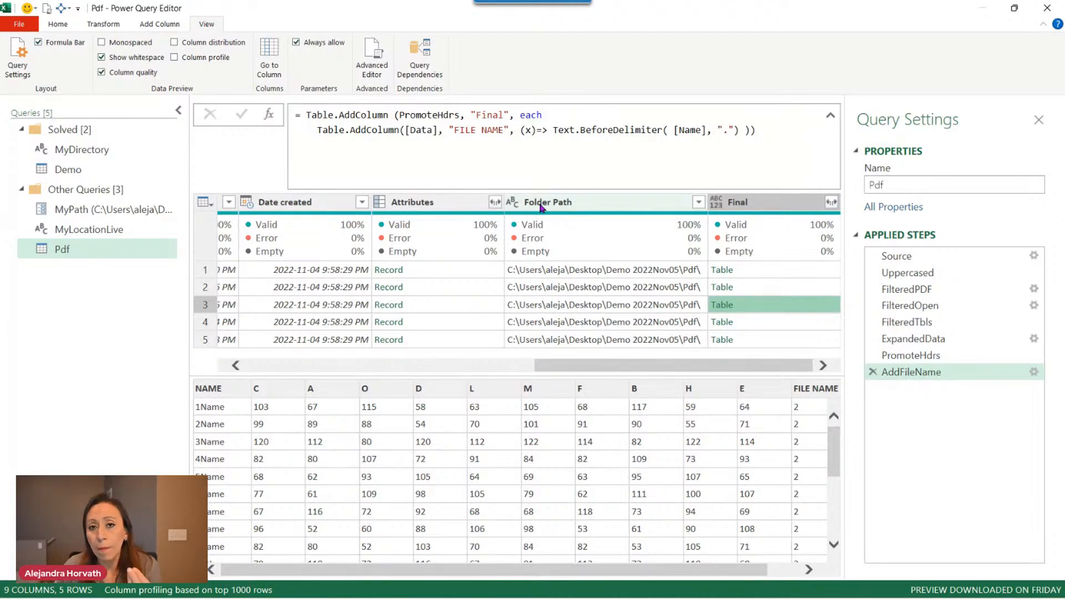
click(768, 205)
click(770, 272)
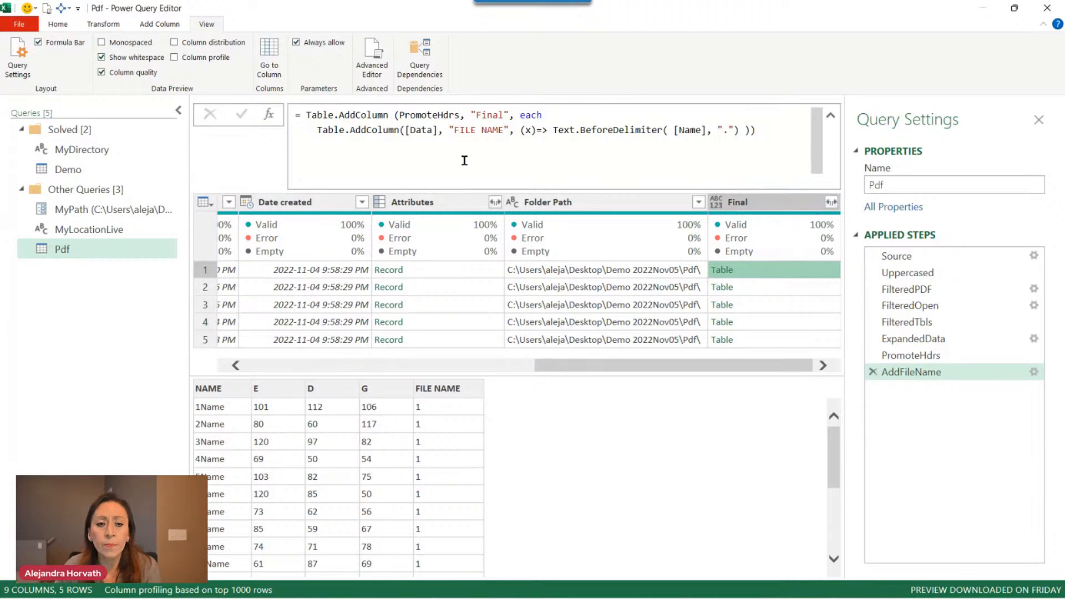
- Add a custom step after AddFileName and insert Table.Combine with an opening parenthesis before the AddFileName reference
click(267, 114)
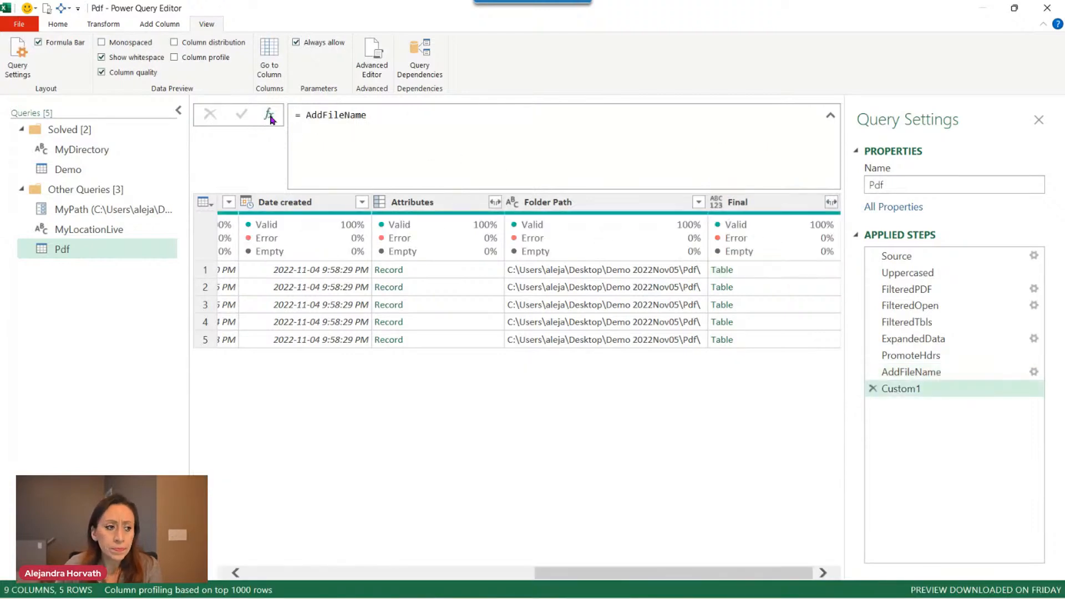
key(Left)
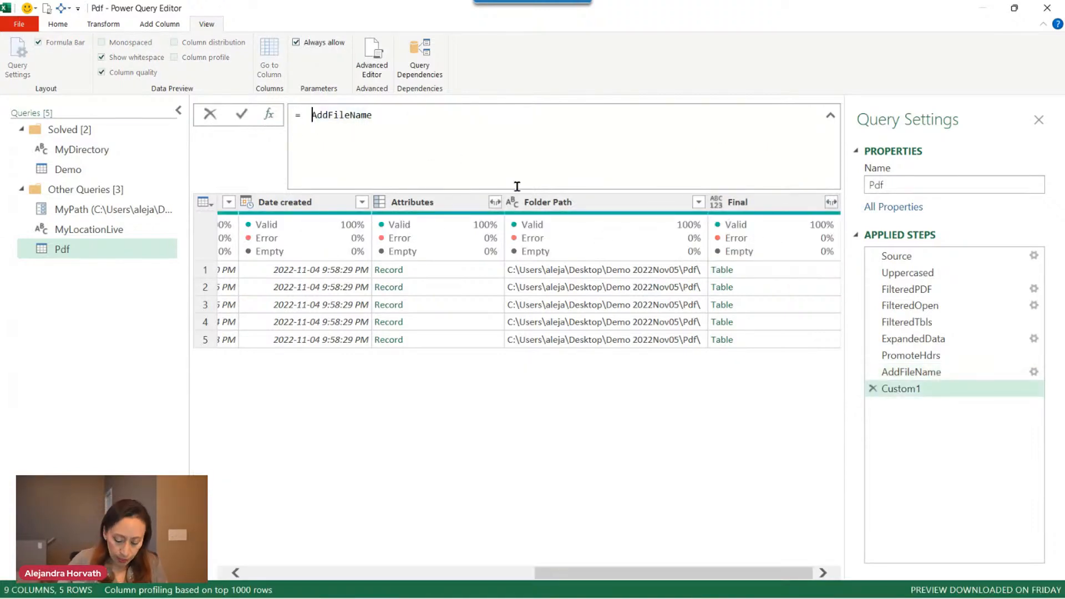
text(tabco)
text(mbine ()
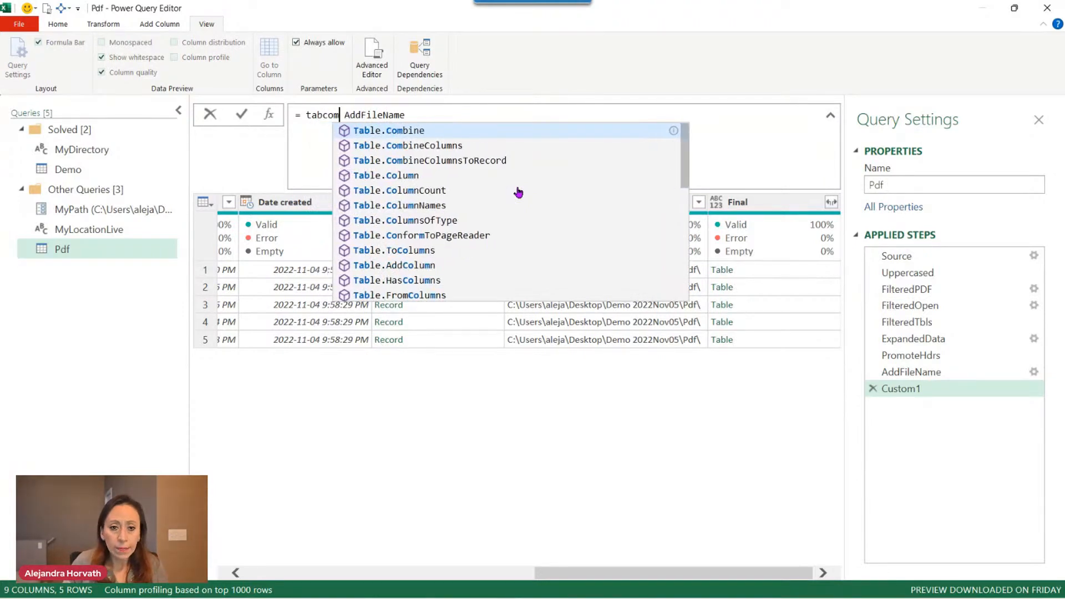
key(Tab)
text(()
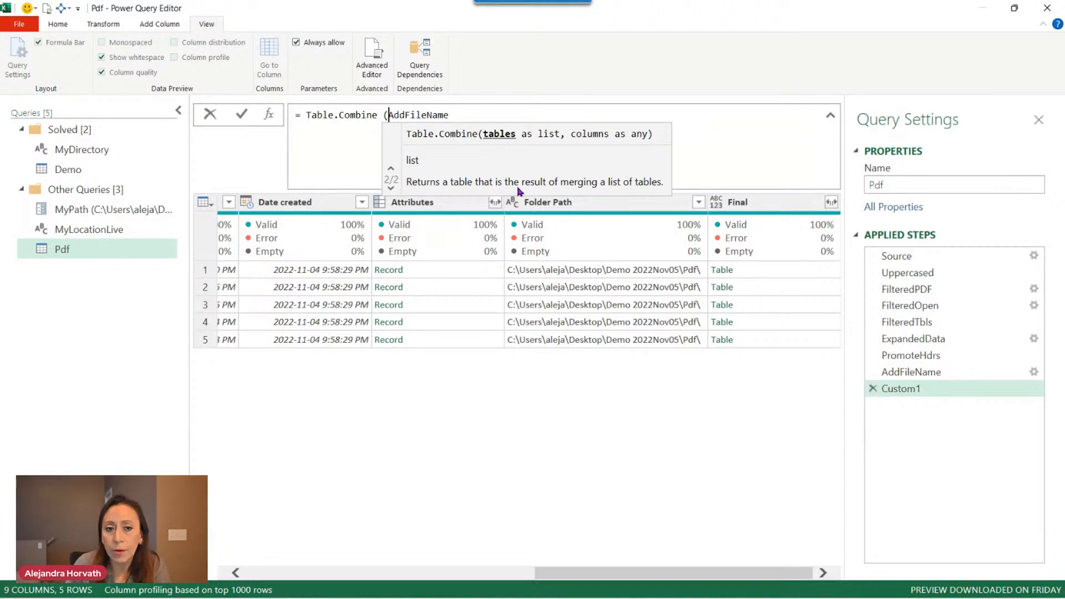
- Append the [Final] column reference to AddFileName, close the Table.Combine call and apply the formula
key(End)
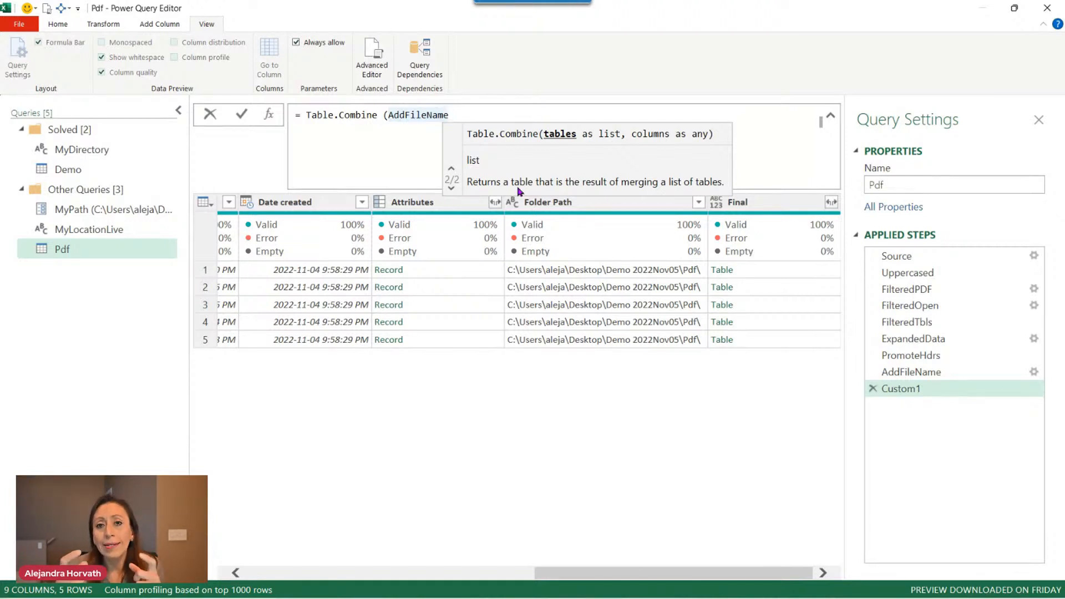
text([)
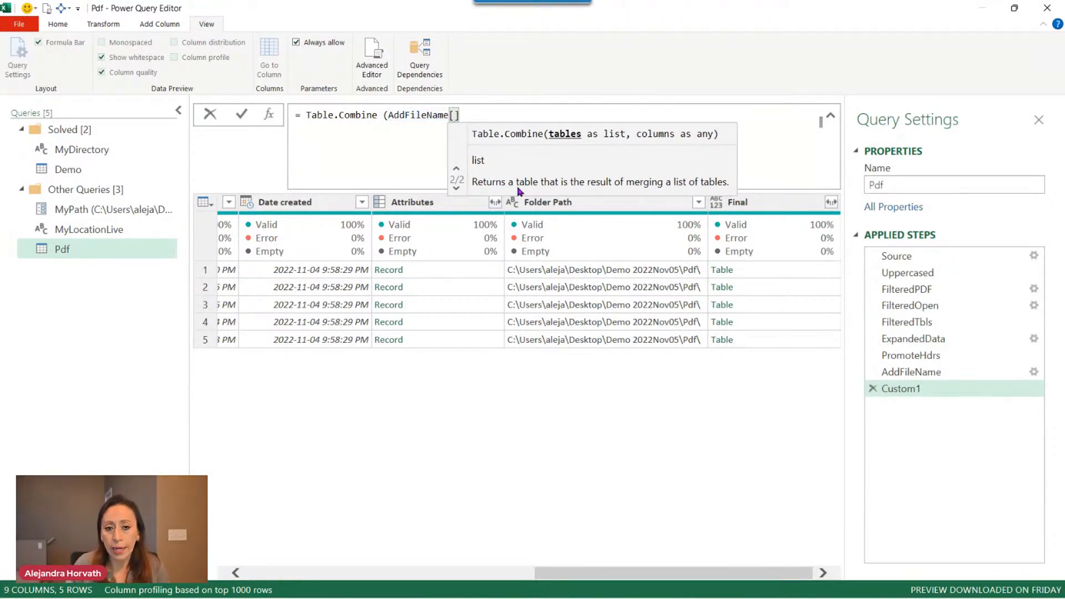
text(Final)
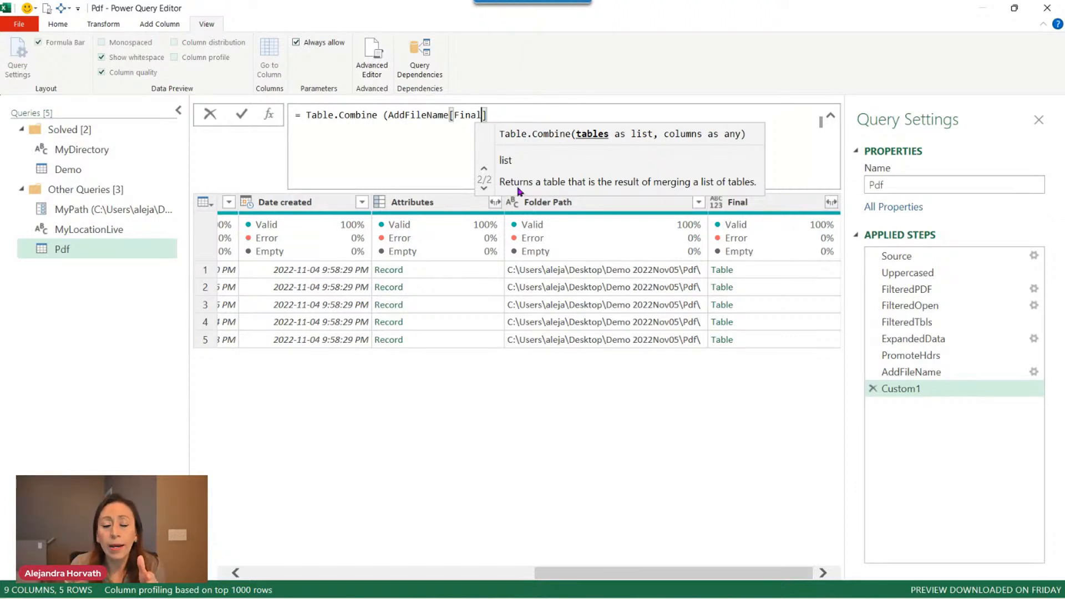
text())
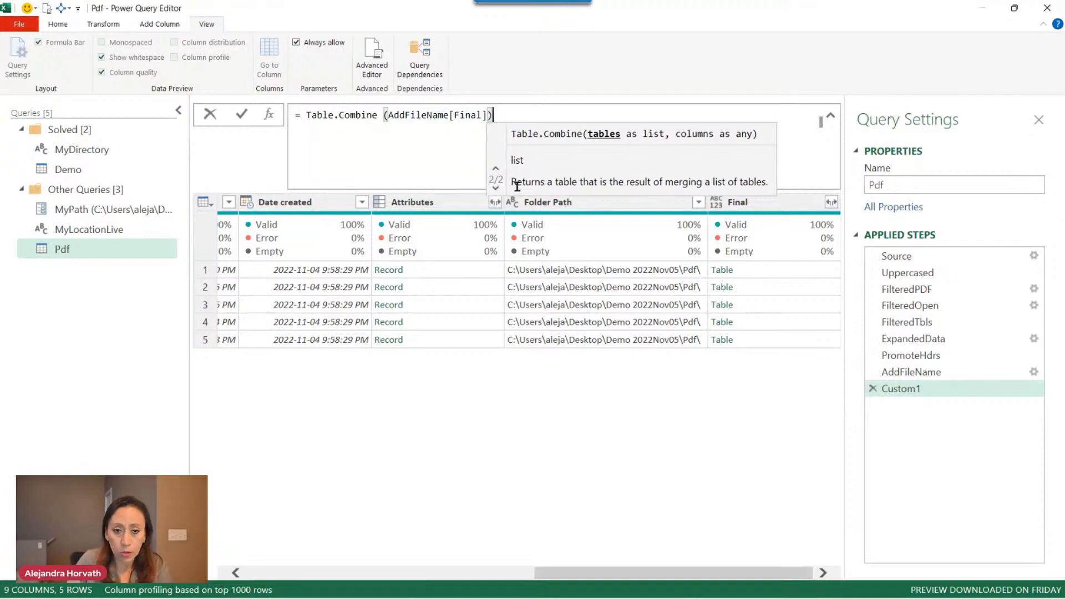
key(Return)
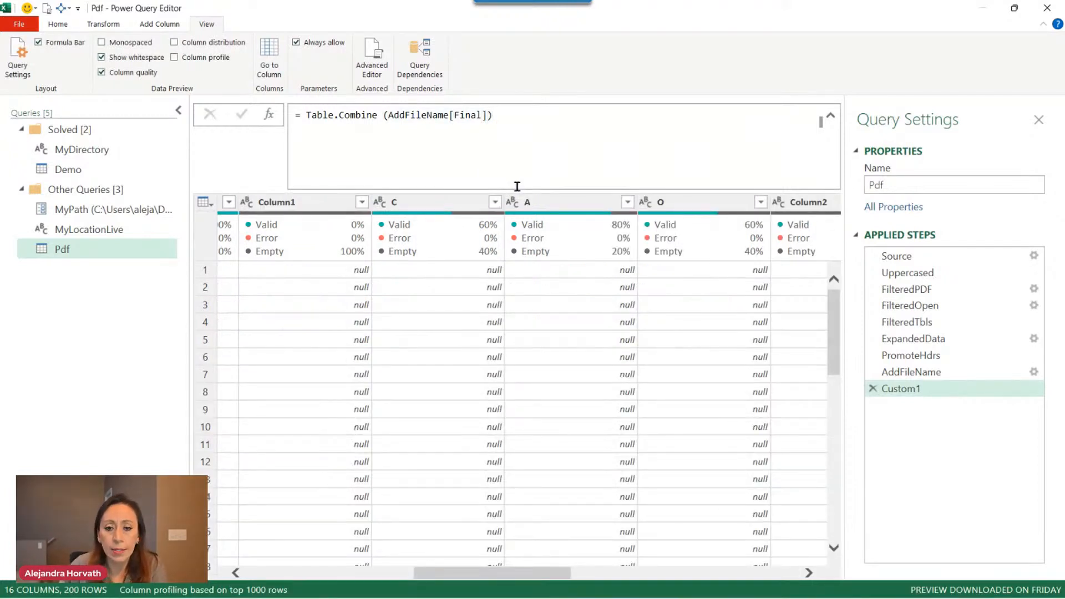
- Collapse the queries list and the formula bar, and review the combined table's columns through O2
click(179, 113)
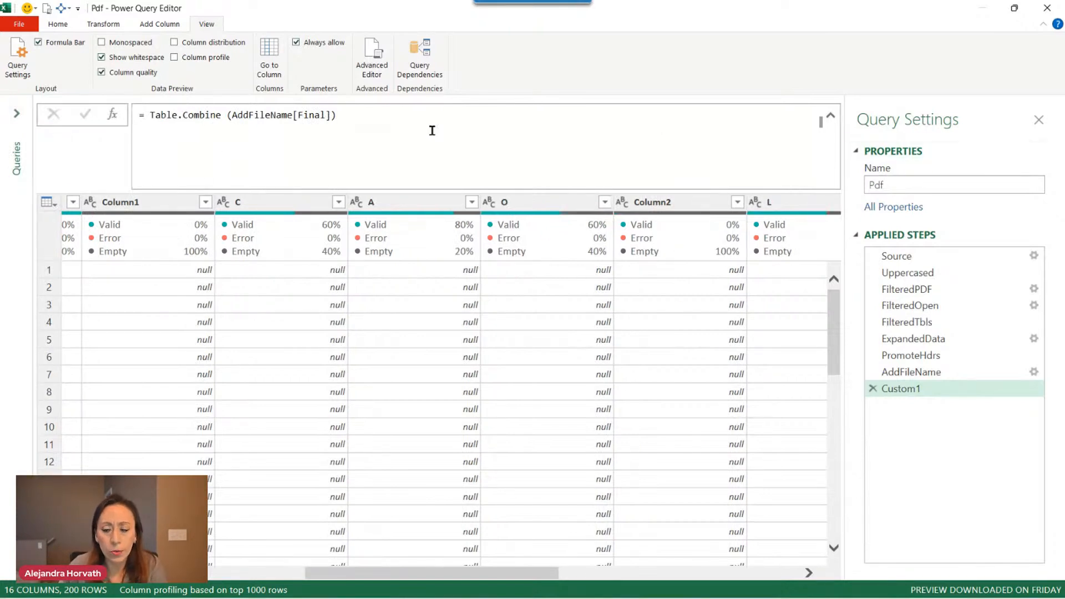
drag(373, 573, 670, 598)
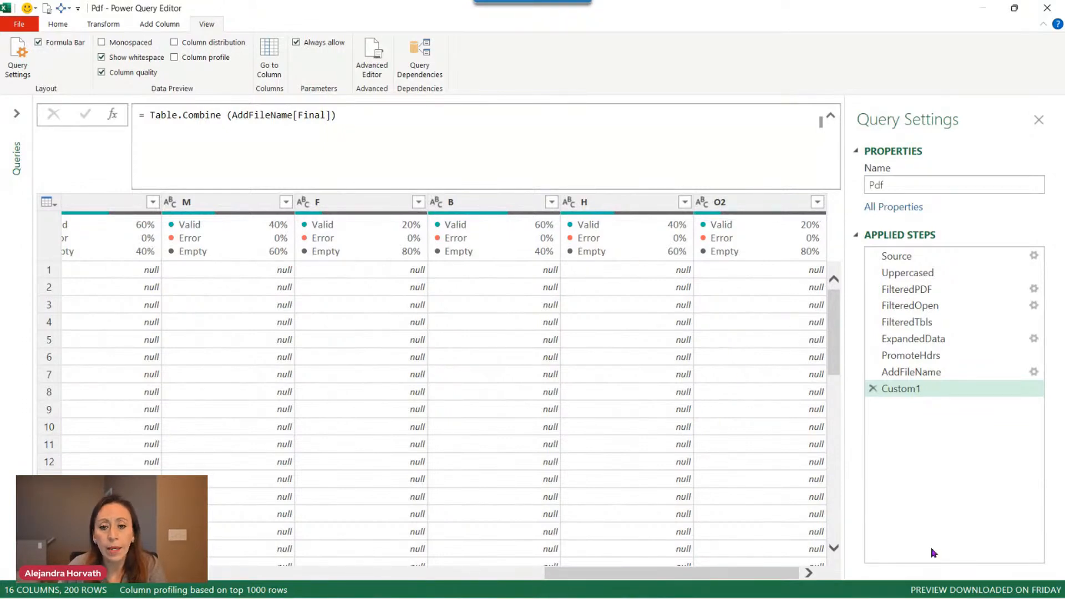
click(335, 123)
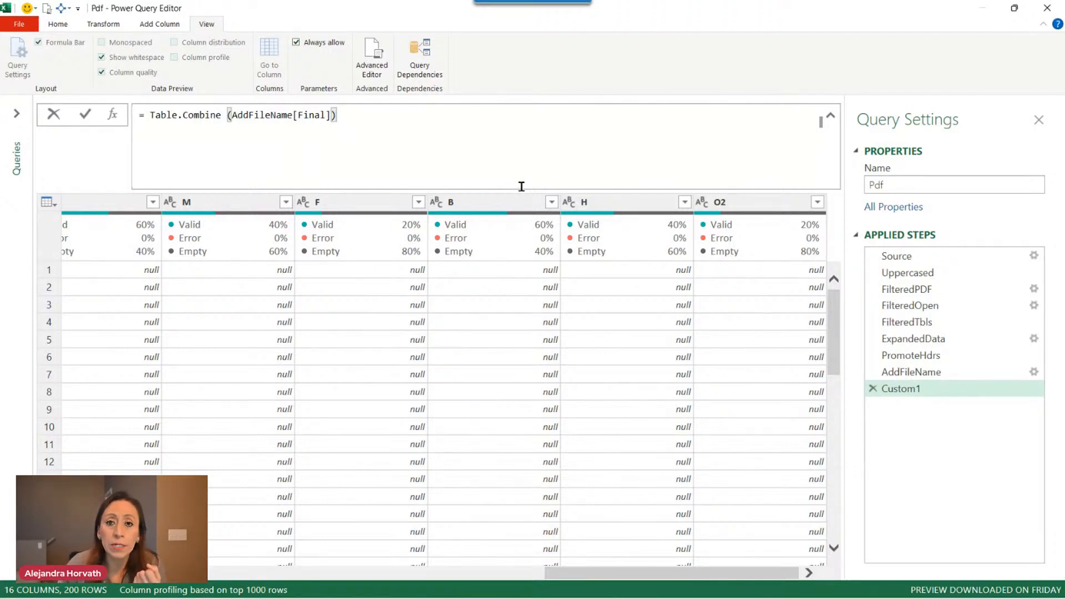
click(832, 118)
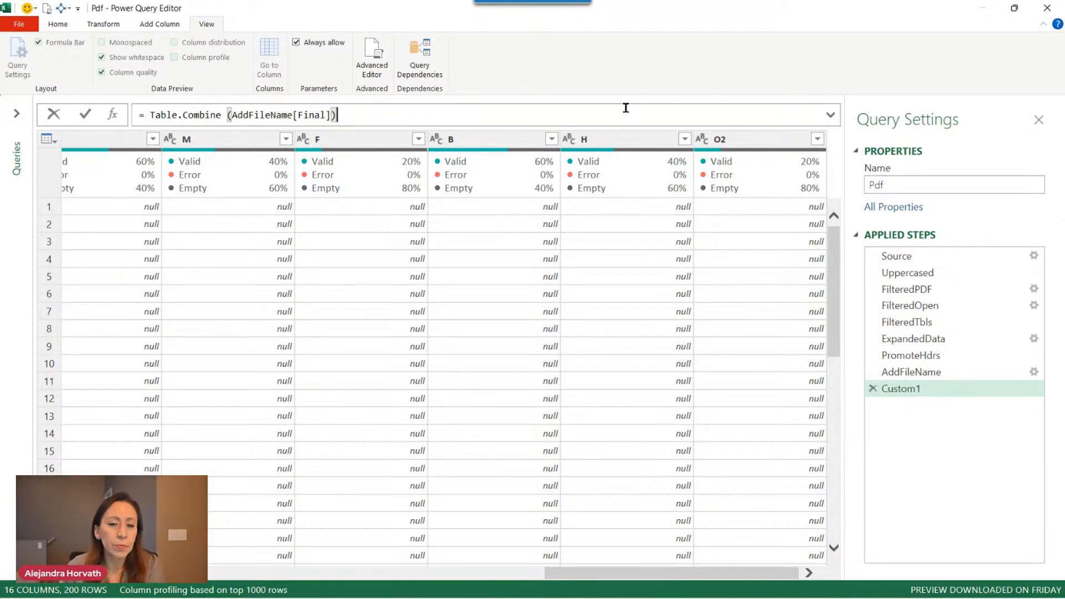
click(801, 163)
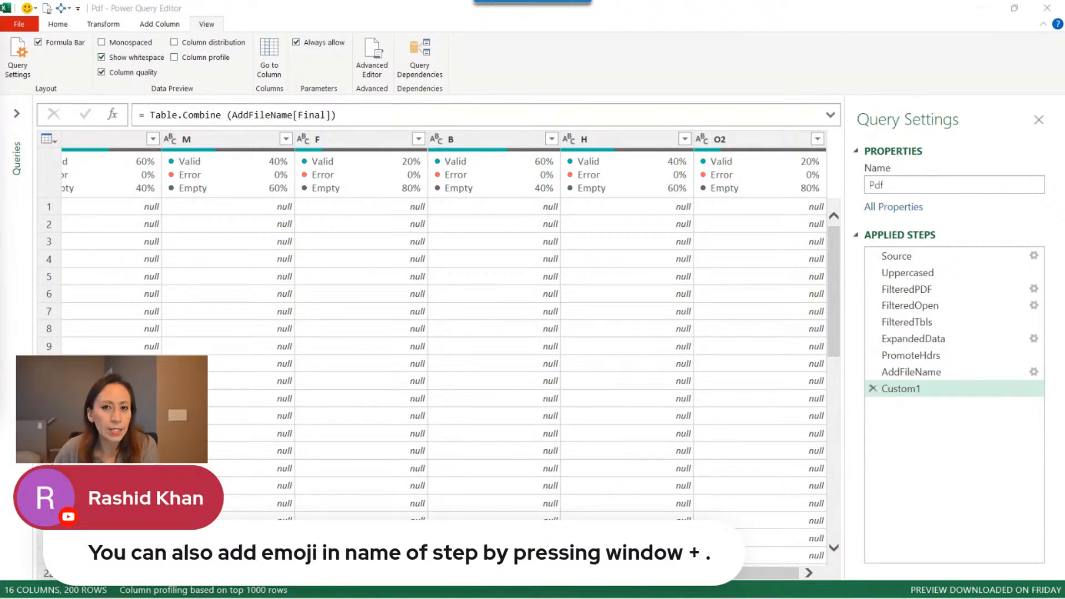
- Rename the Table.Combine step with a smiling face emoji followed by a ghost emoji
double_click(945, 385)
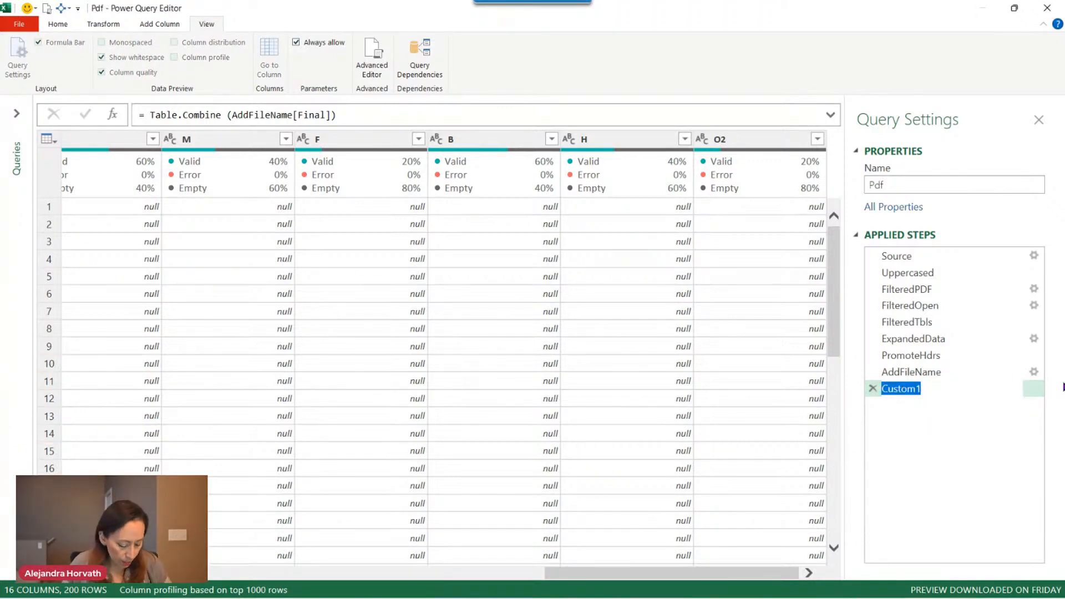
key(super+period)
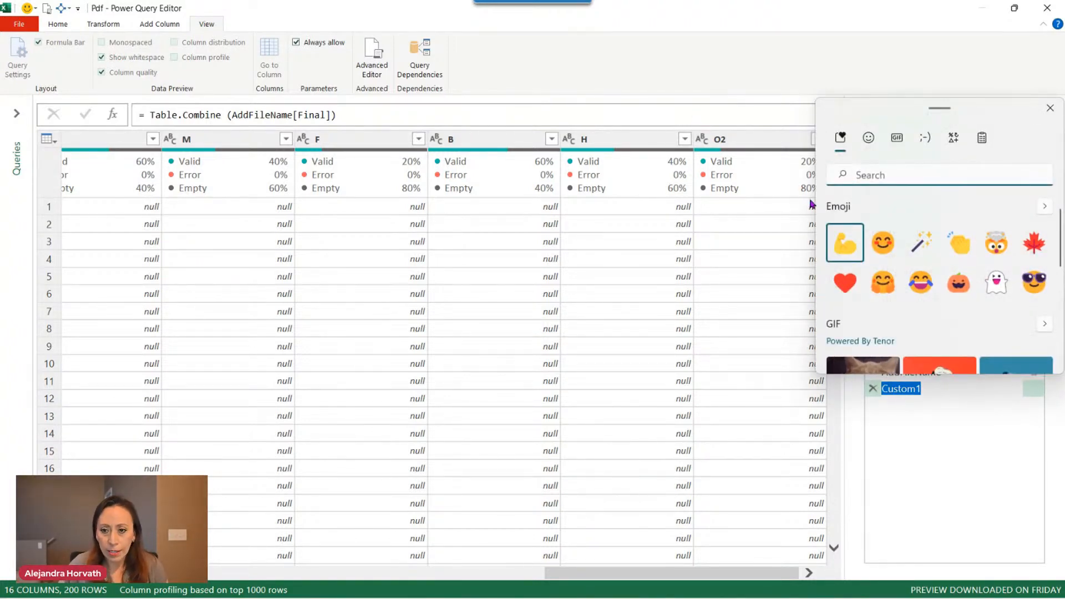
click(883, 243)
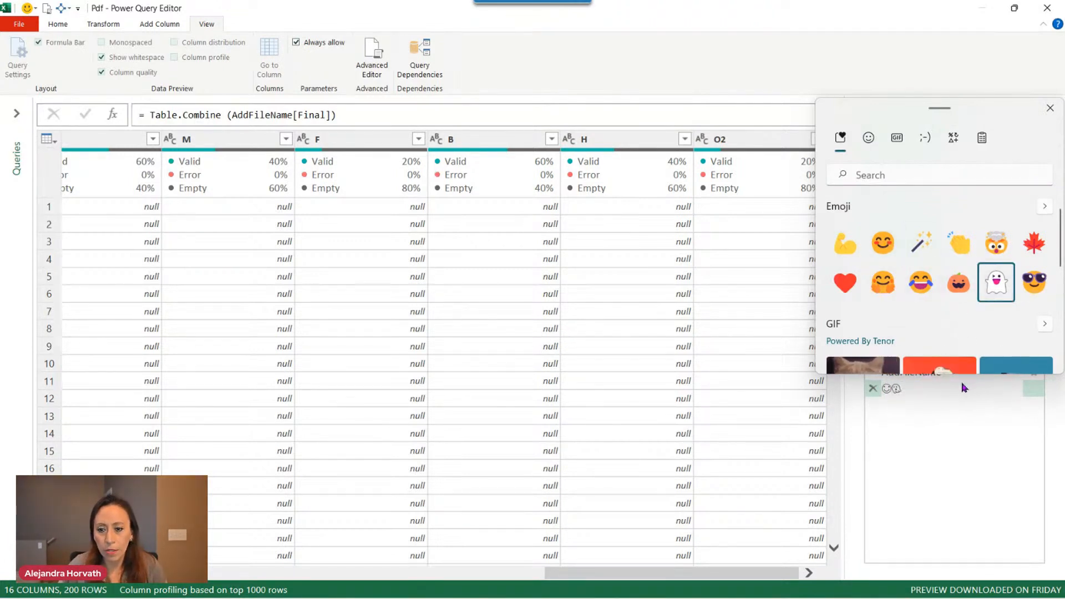
click(989, 288)
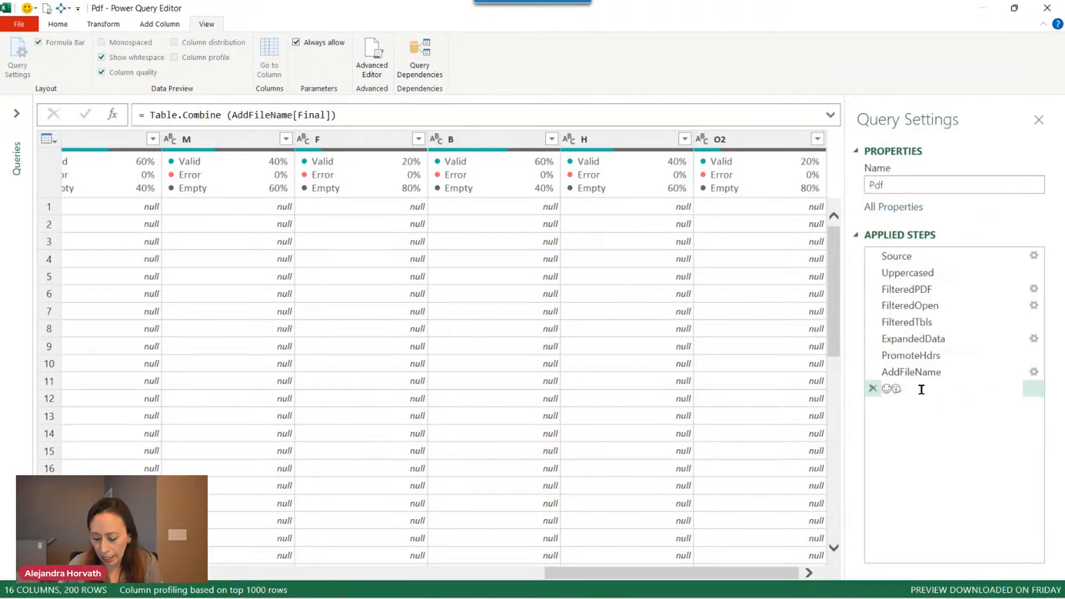
key(Return)
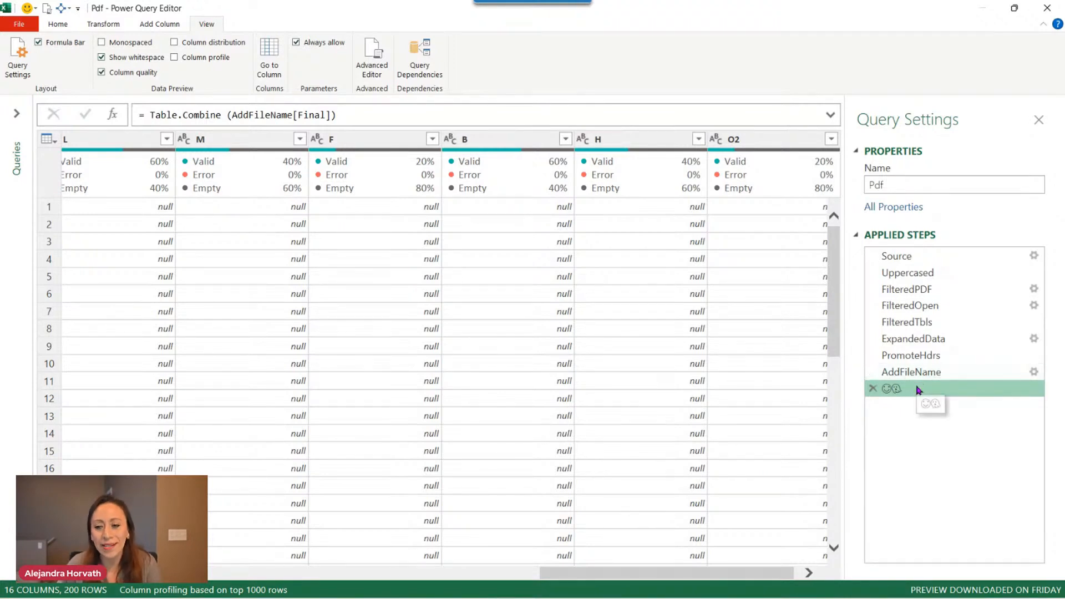
double_click(946, 388)
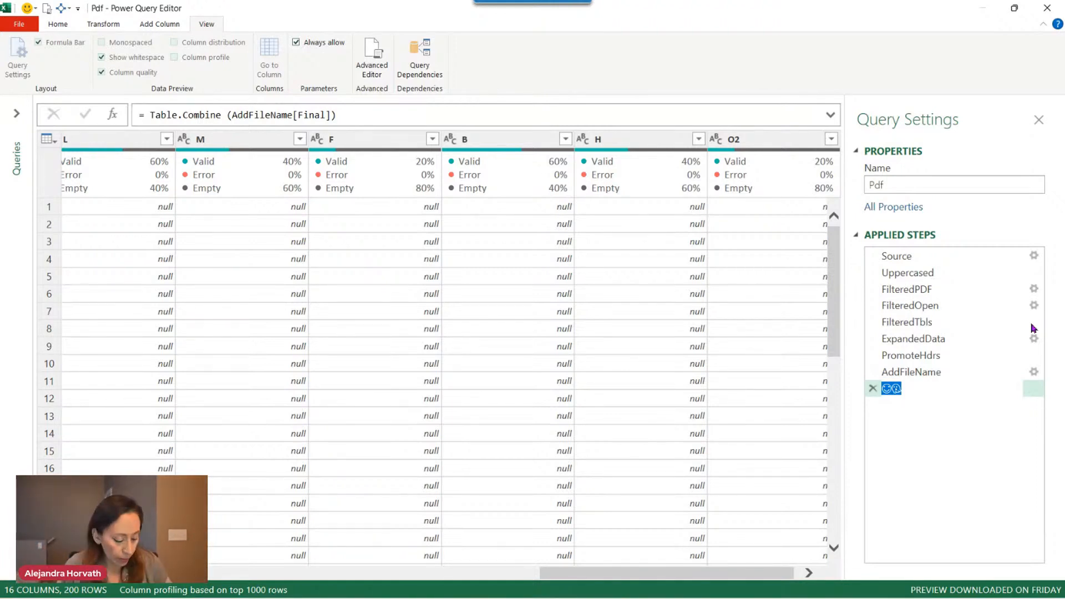
key(Return)
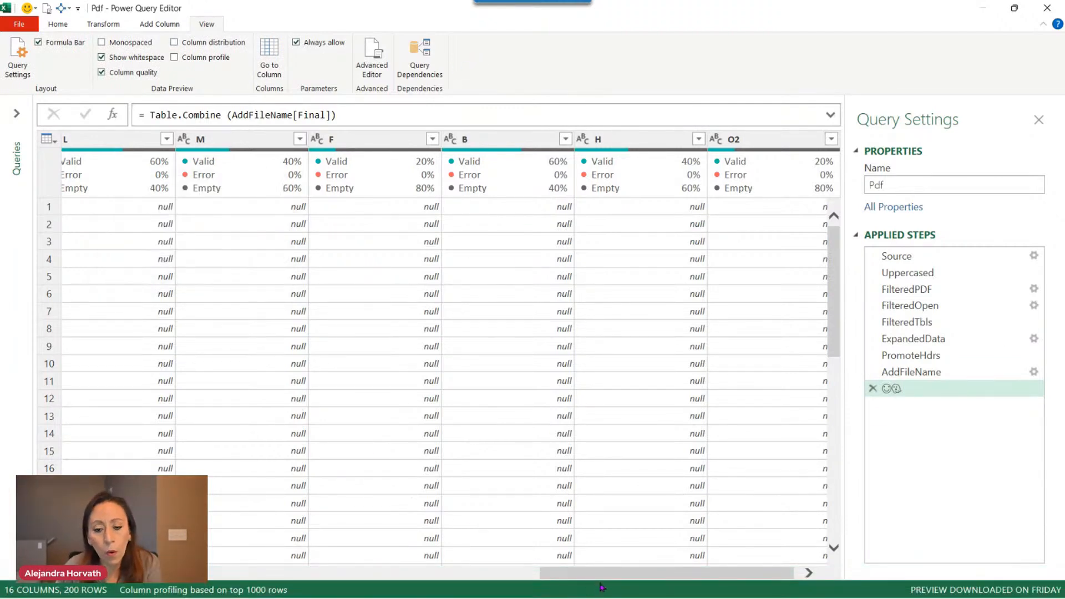
- Select Column1 in the combined table and open its filter list to inspect the distinct values
drag(599, 573, 266, 573)
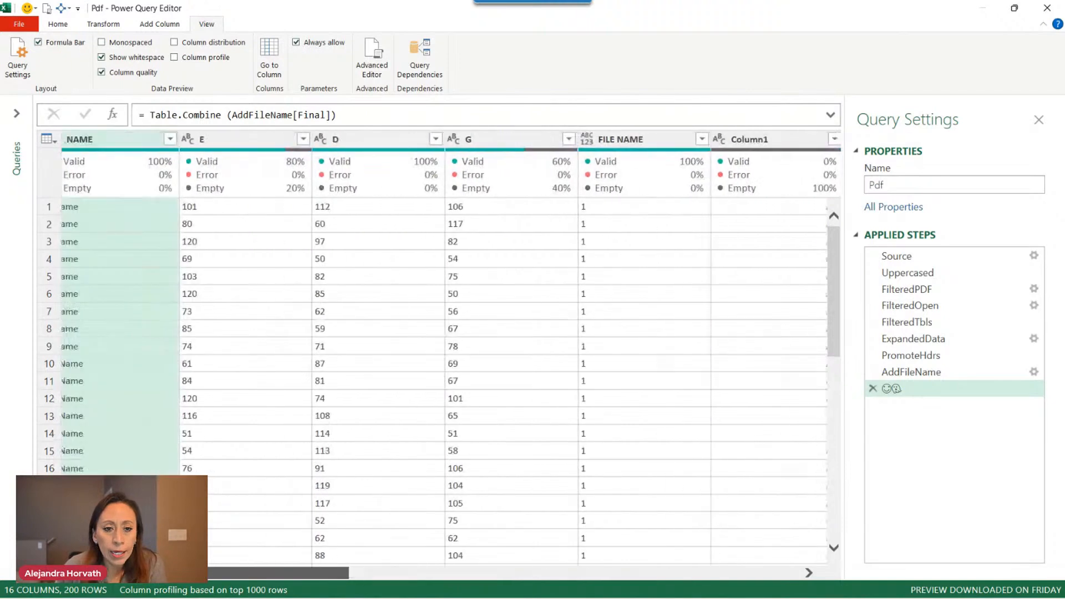
click(666, 139)
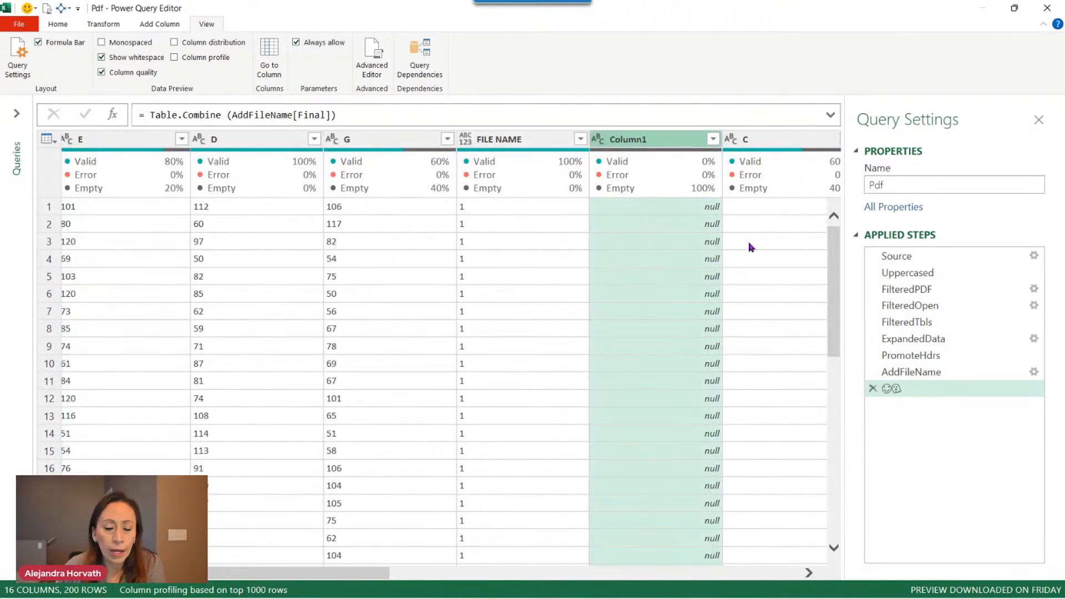
click(712, 139)
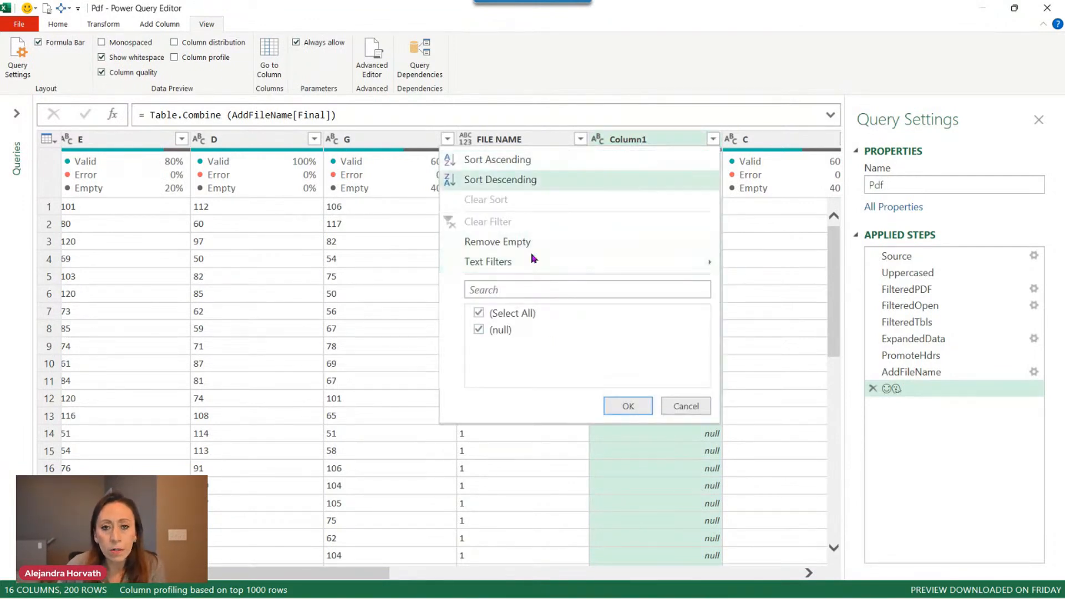
- Examine the combined table's Column1, Column2 and L columns, and check the list of distinct values in column L
click(680, 407)
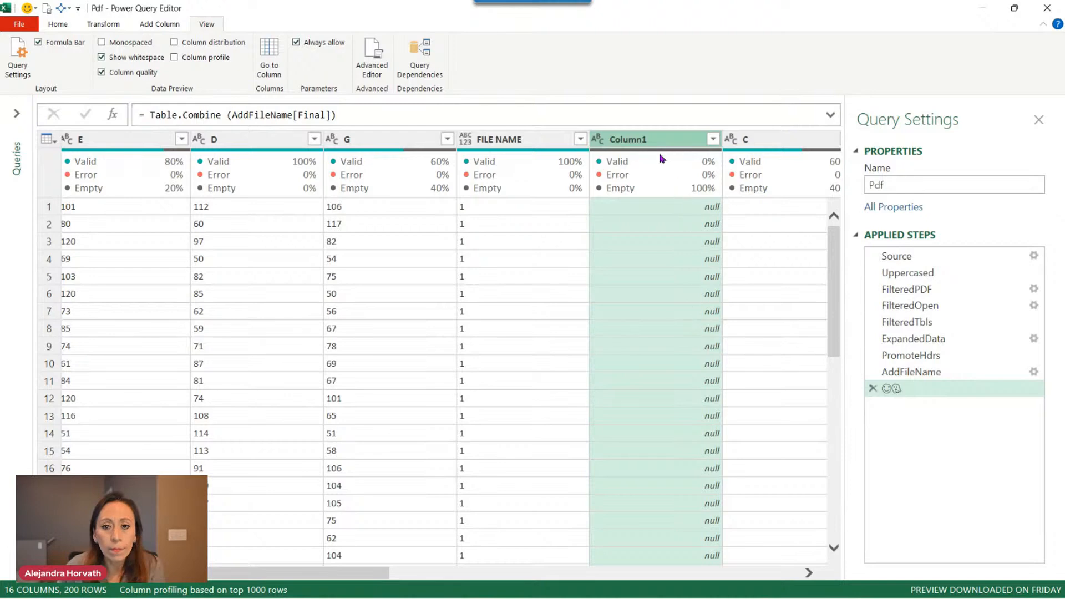
mouse_move(670, 159)
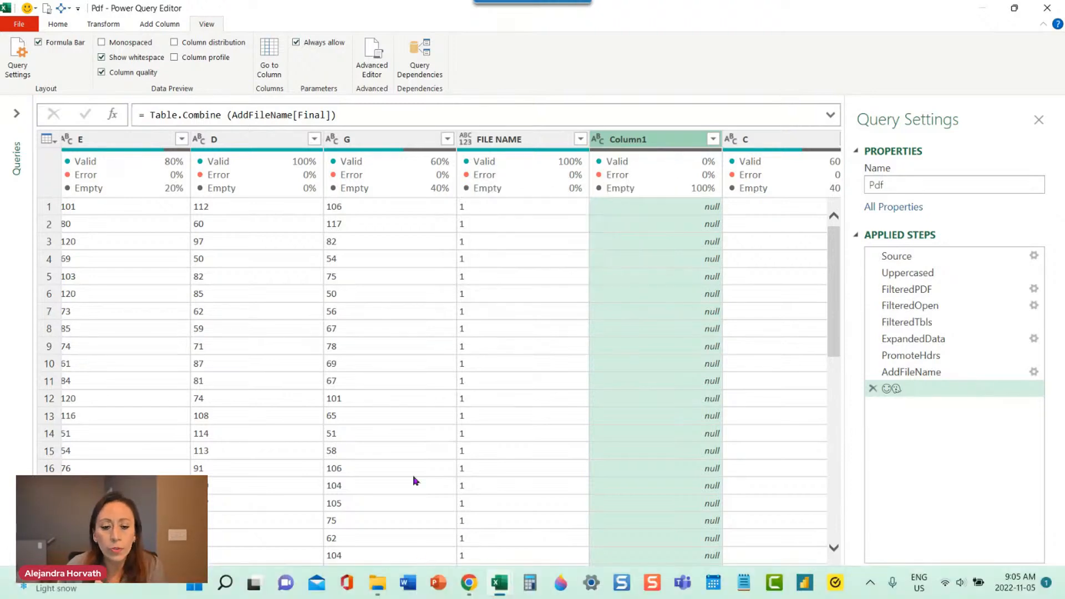
drag(387, 572, 637, 572)
click(475, 140)
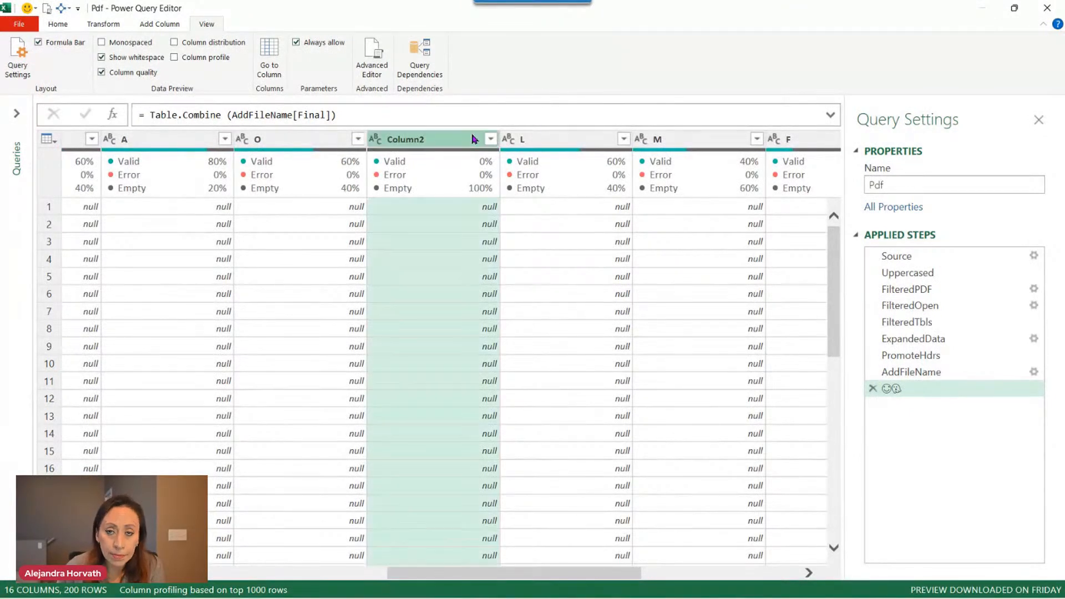
click(606, 141)
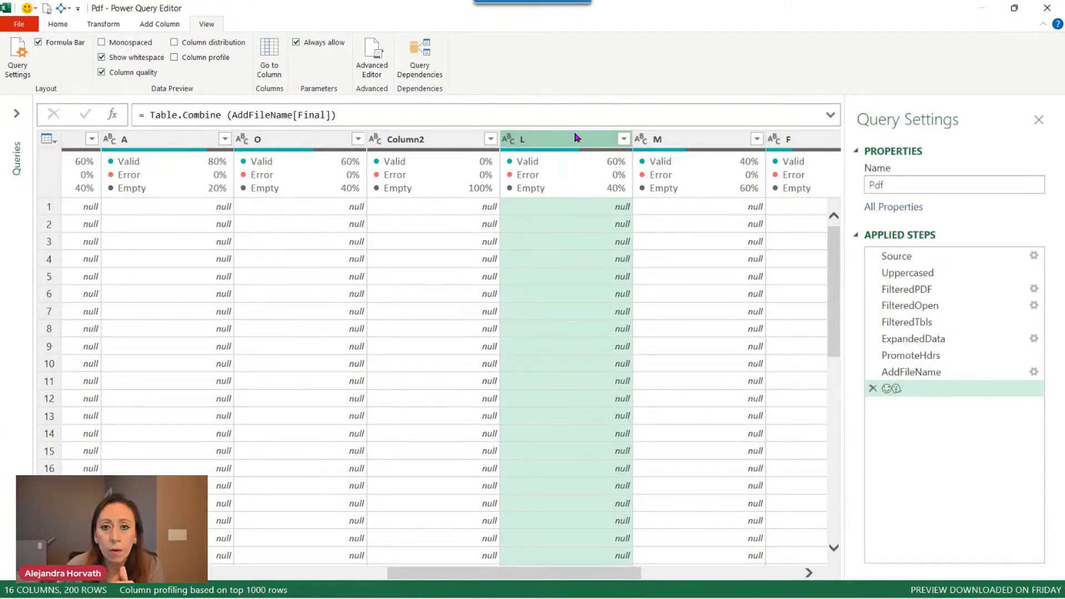
click(625, 140)
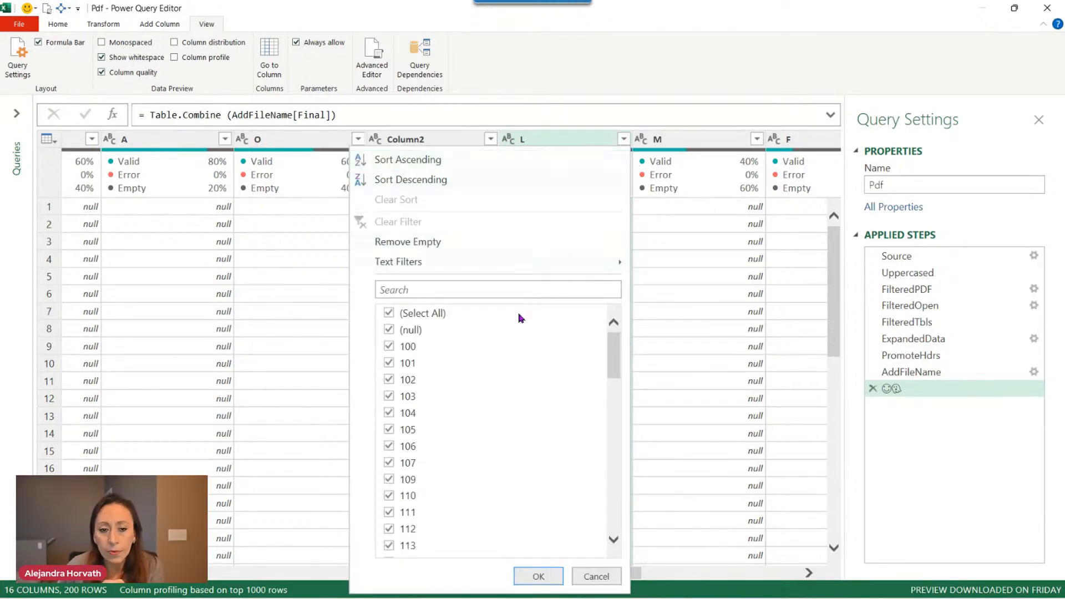
scroll(509, 377, down, 1)
scroll(509, 376, down, 6)
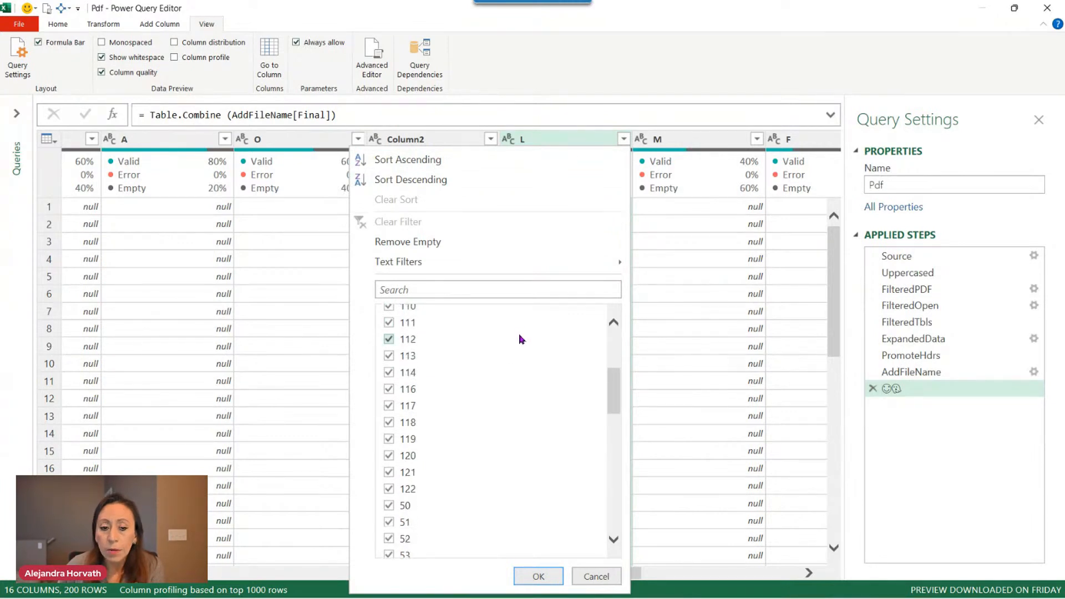
click(611, 576)
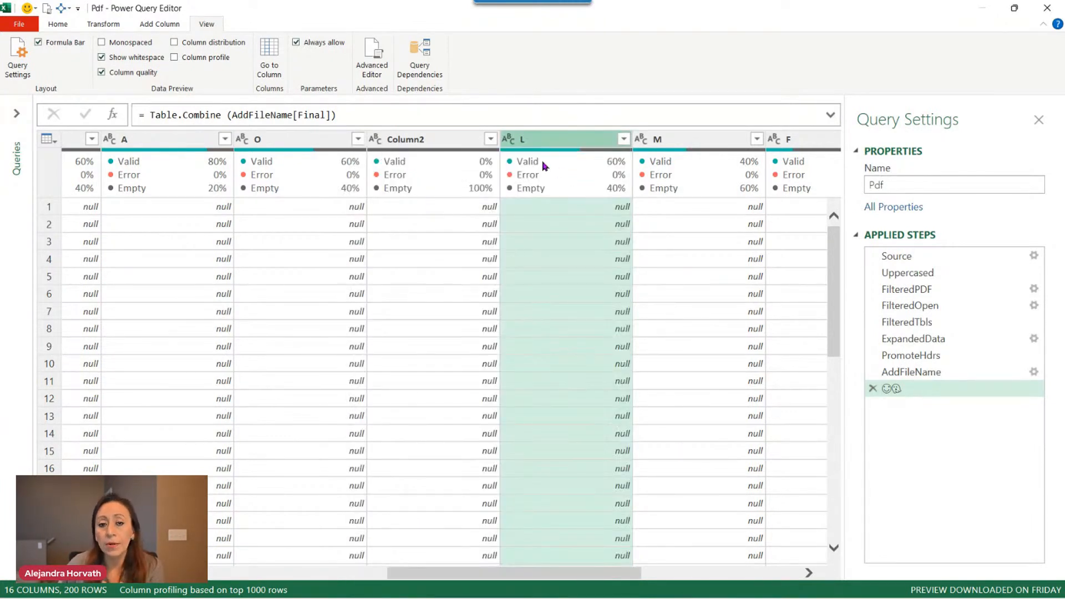
- Inspect the combined rows around row 73 including that row's details, and check the distinct values in Column2
mouse_move(631, 192)
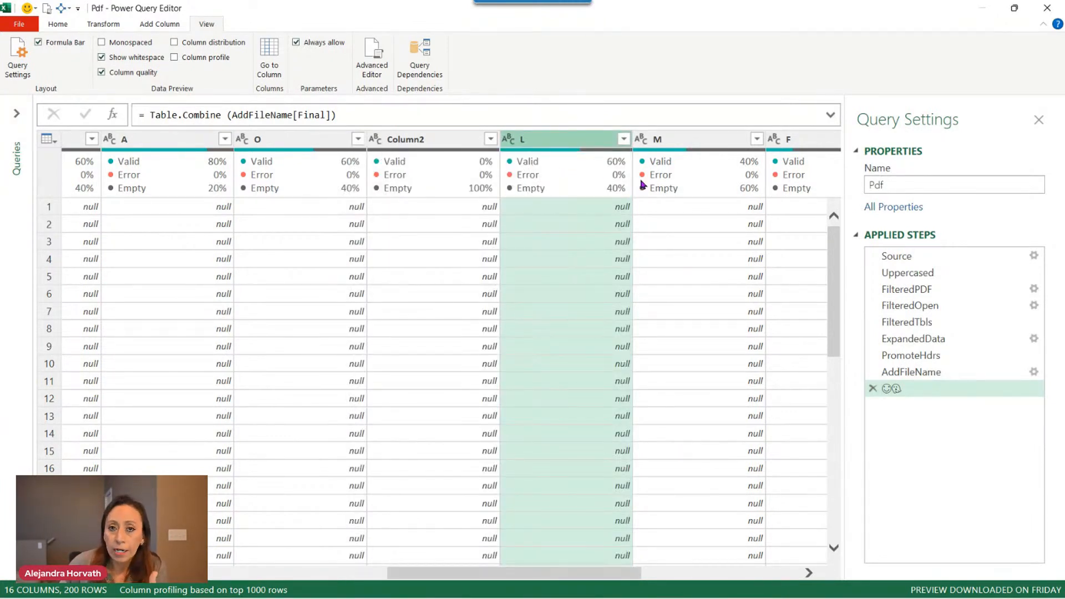
drag(834, 257, 830, 472)
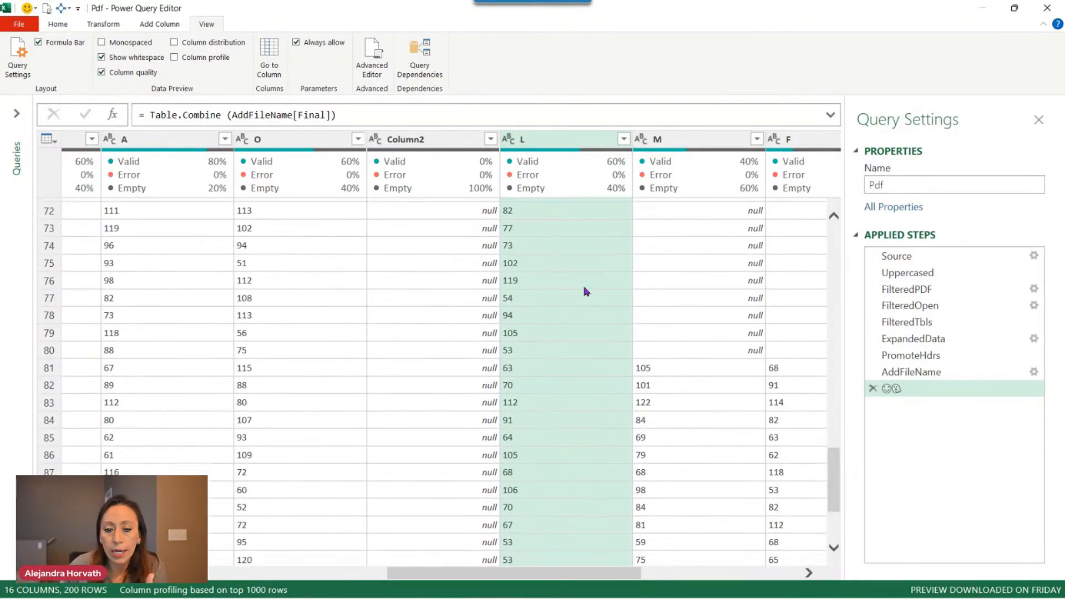
click(54, 232)
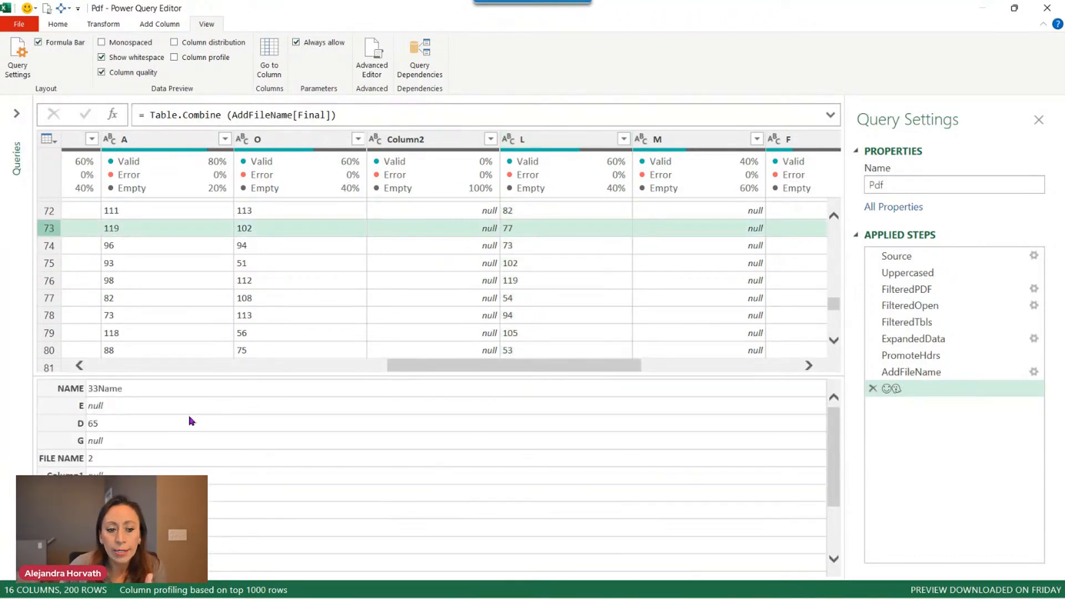
scroll(215, 481, down, 3)
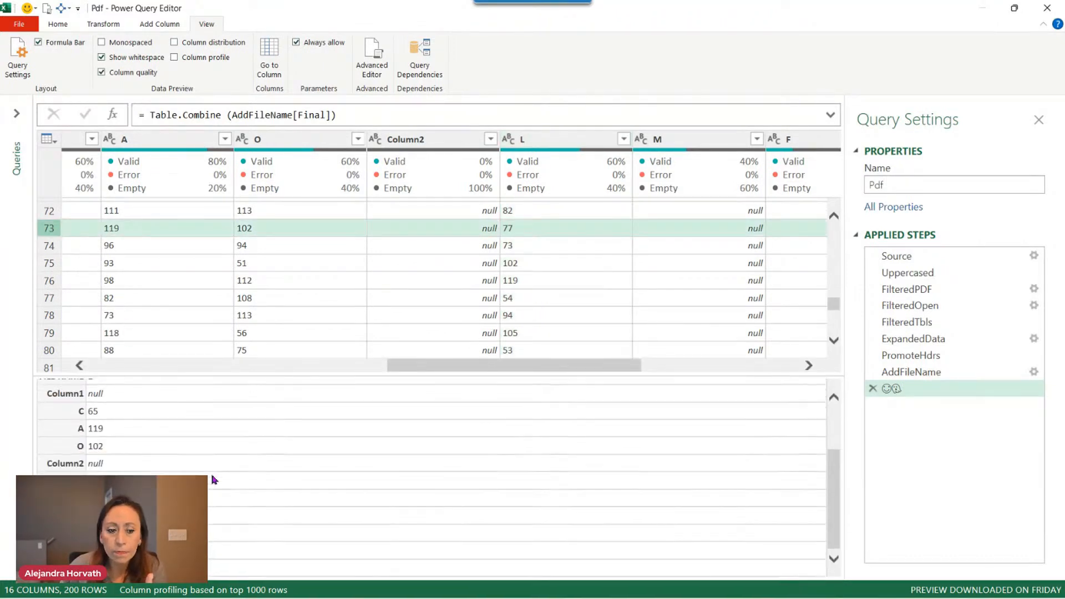
scroll(214, 481, up, 3)
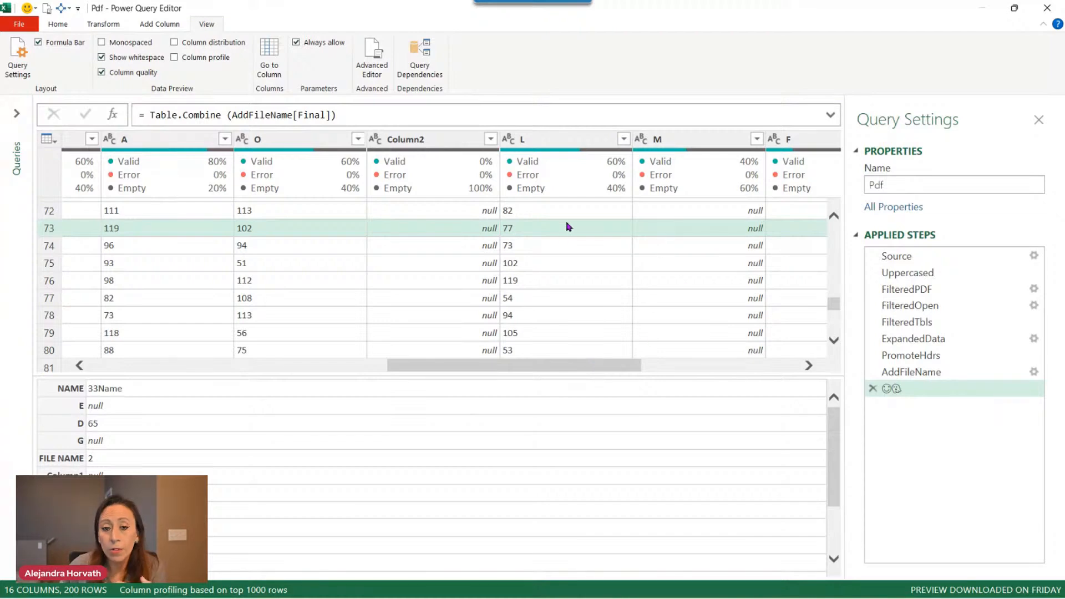
click(581, 149)
scroll(724, 435, down, 2)
scroll(671, 394, up, 9)
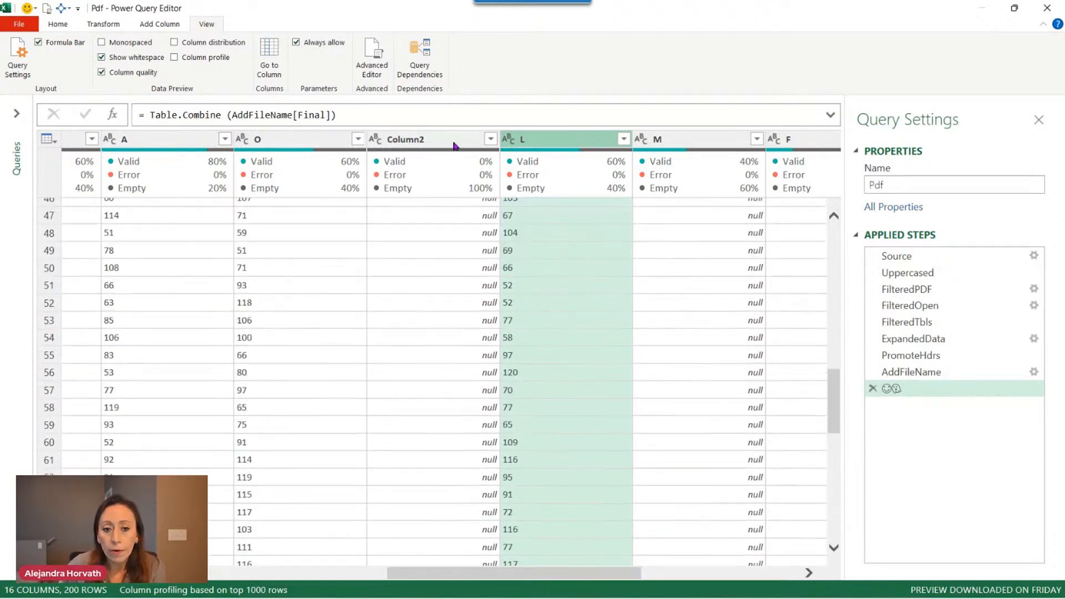
click(461, 143)
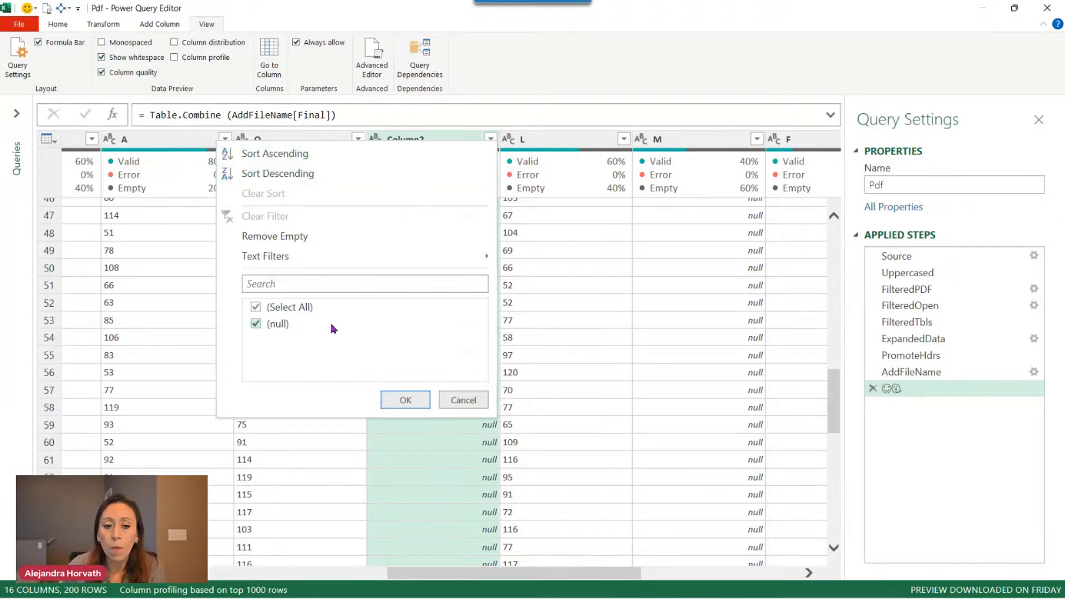
click(463, 401)
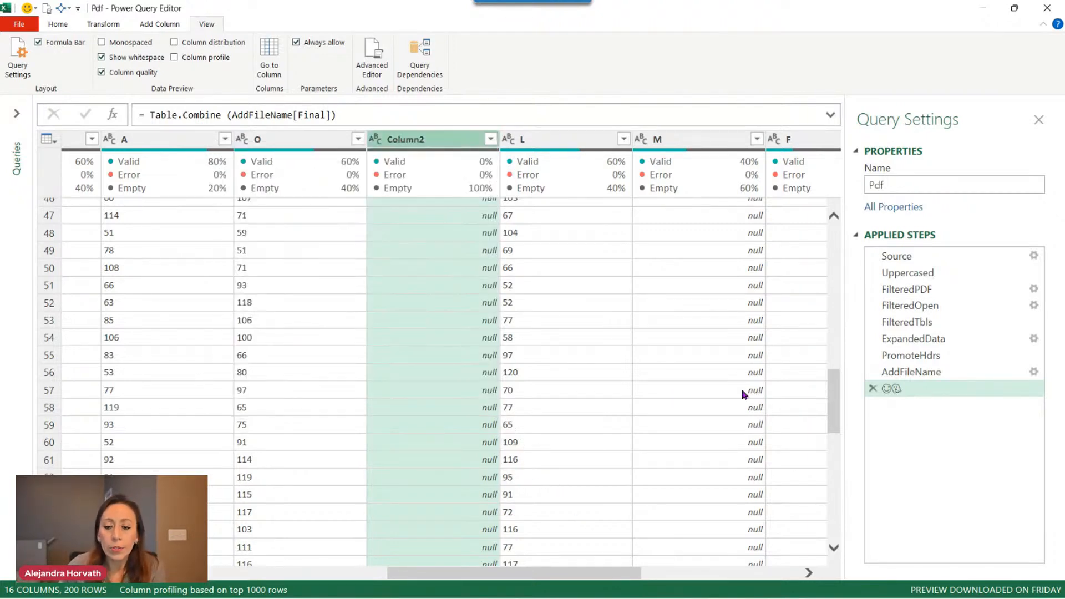
- Review the AddFileName step's result and the Table.Combine formula of the last applied step
click(947, 373)
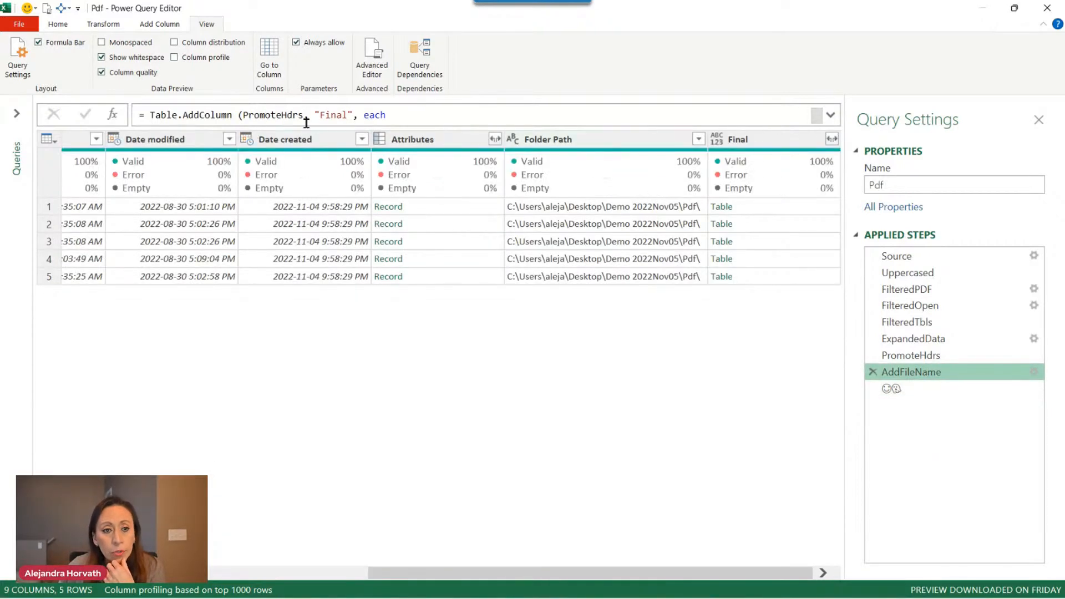
click(902, 387)
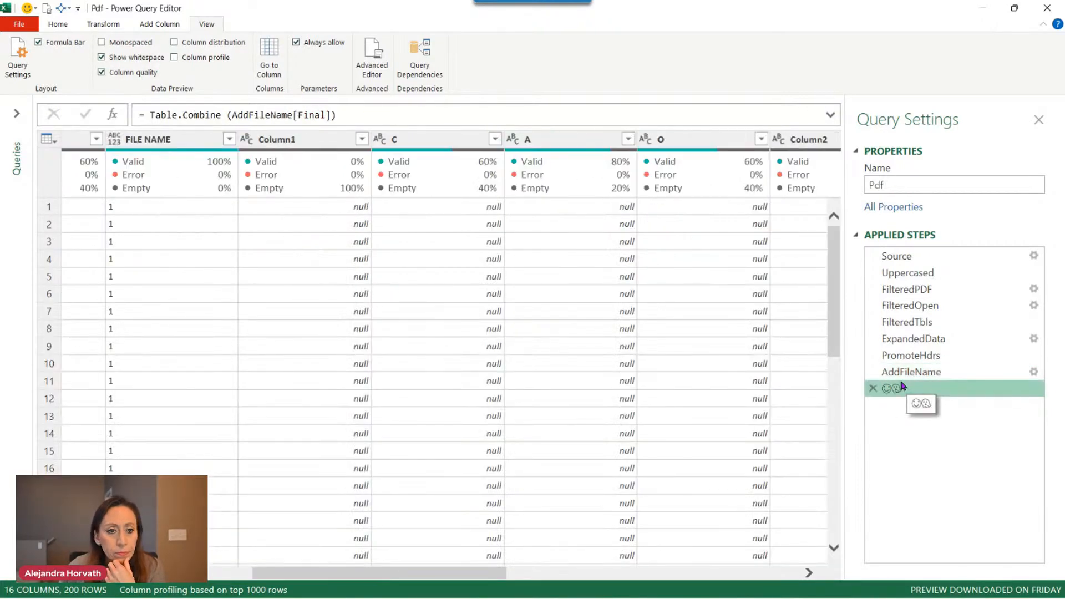
drag(158, 118, 333, 118)
click(340, 119)
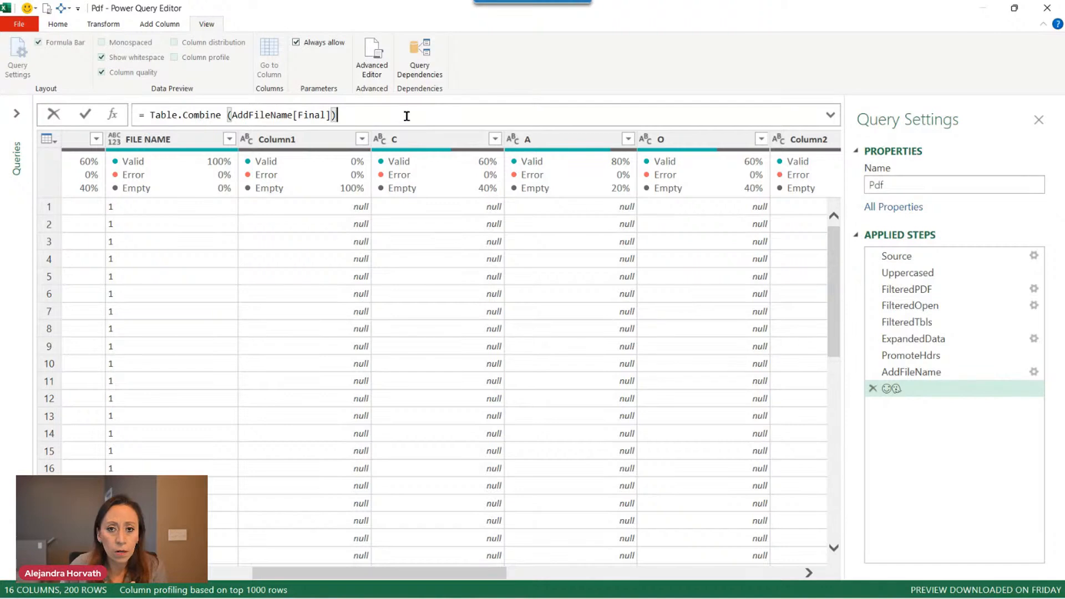
click(153, 115)
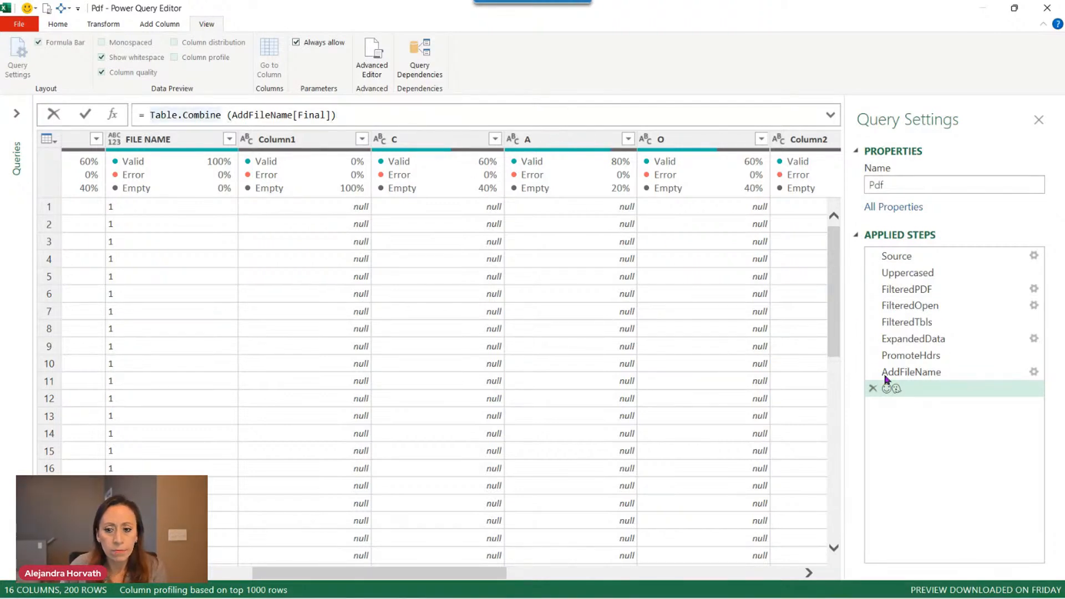
key(Escape)
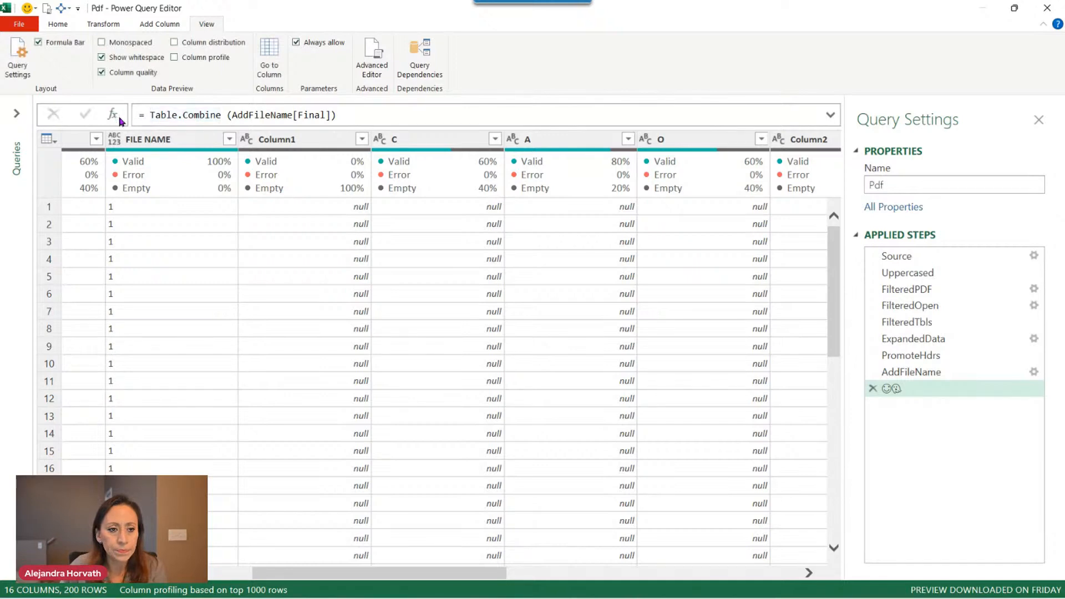
- Add a custom step at the end of the query and rename the Table.Combine step as TblCombine
click(113, 115)
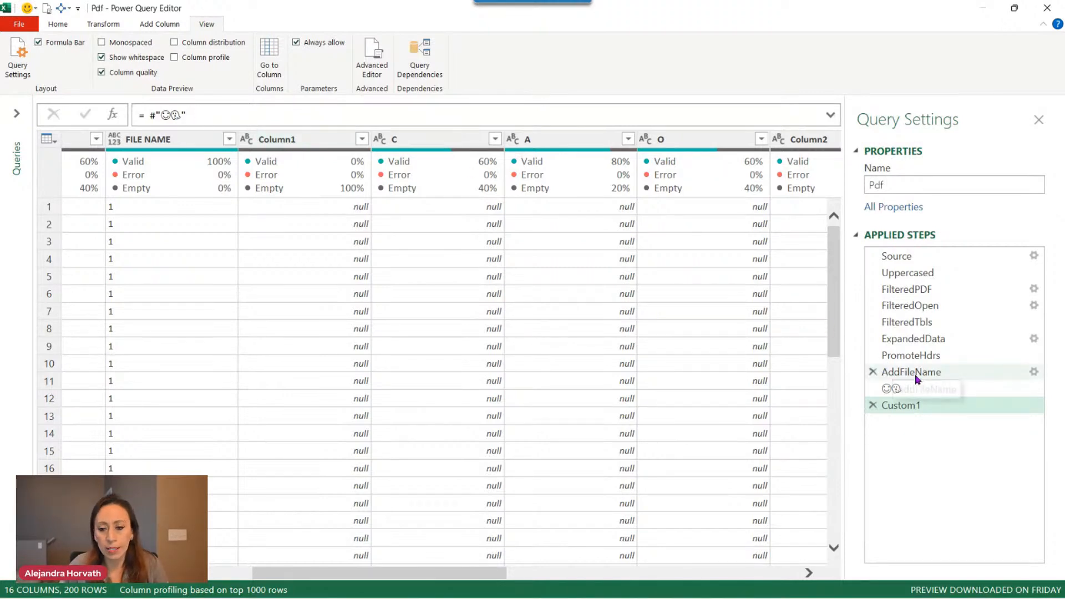
click(932, 388)
double_click(932, 389)
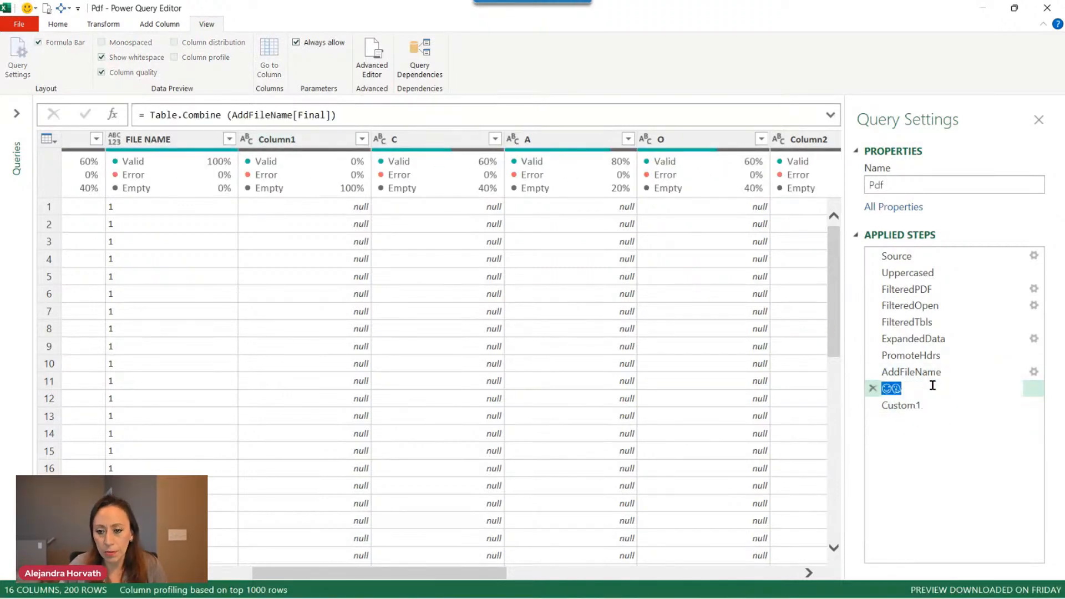
text(Tb)
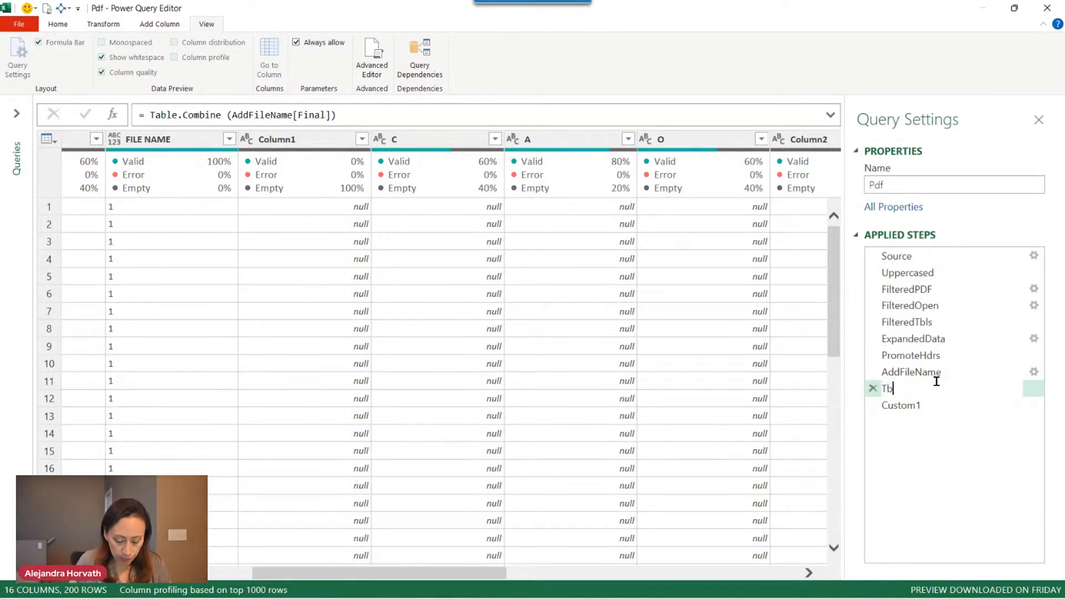
text(lCombine)
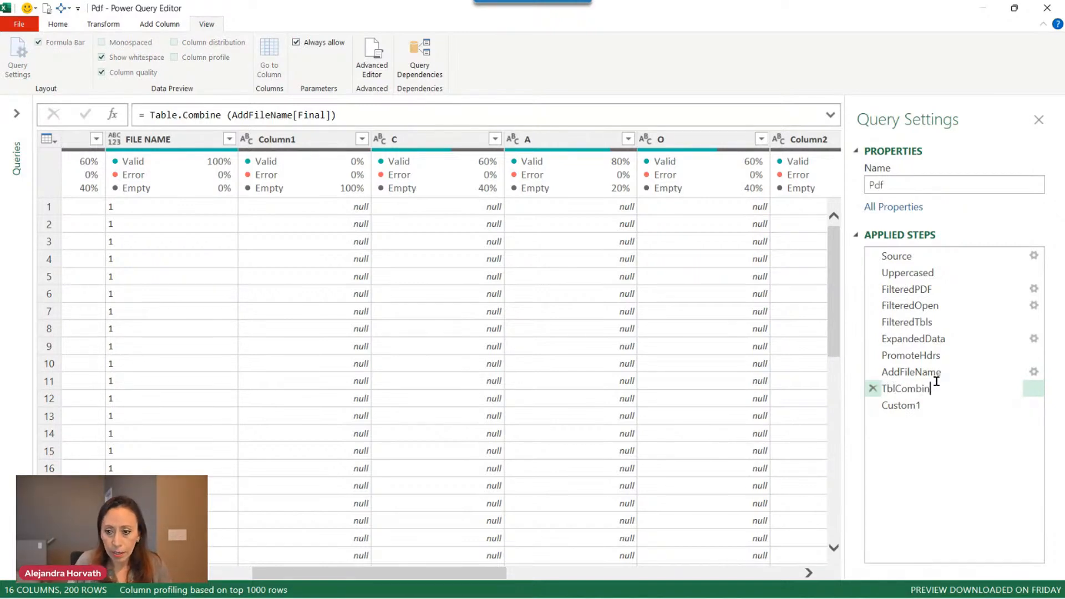
key(Return)
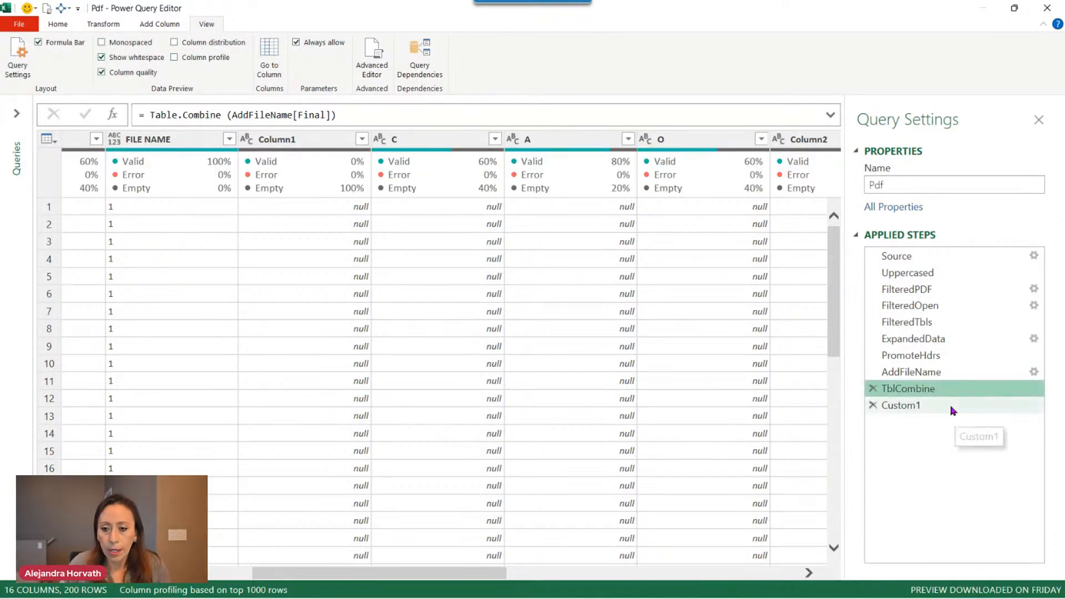
- In the Custom1 step's formula, start a Table.RemoveColumns call with TblCombine as its table argument
click(959, 409)
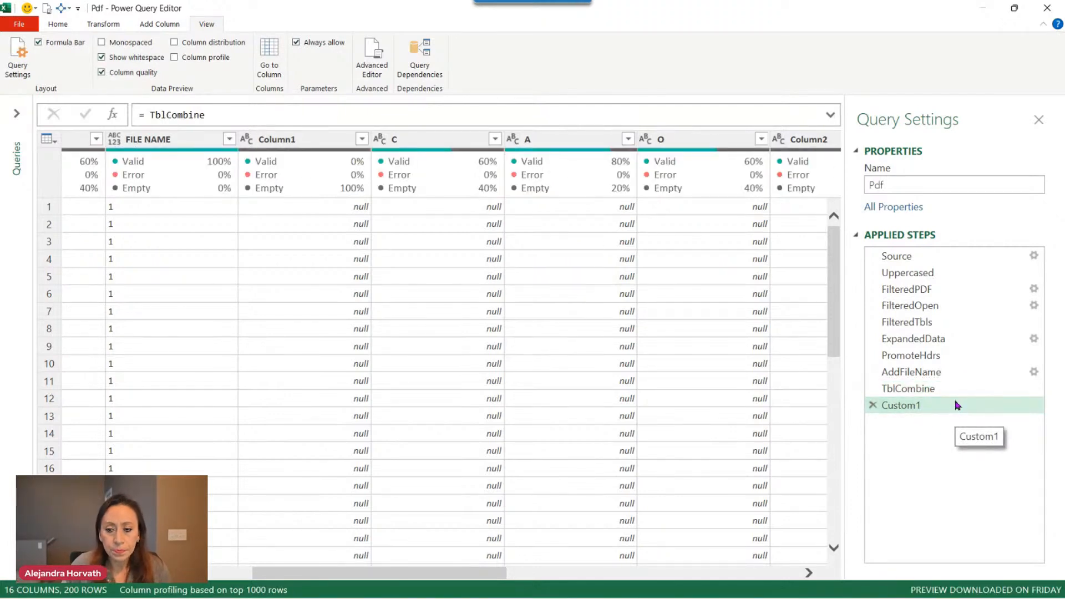
click(959, 406)
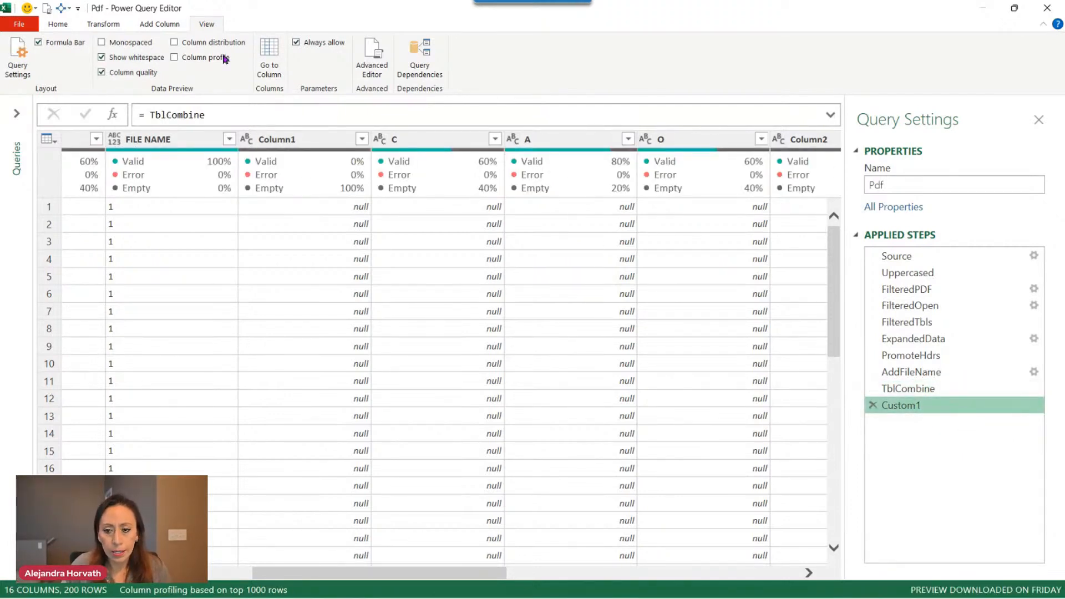
click(147, 115)
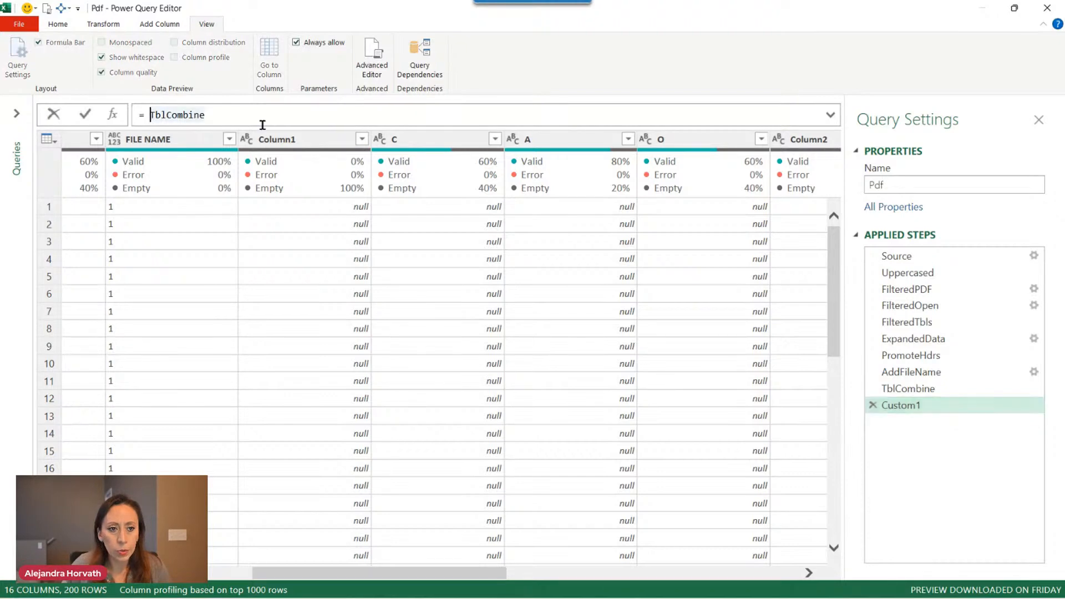
key(Left)
text(table)
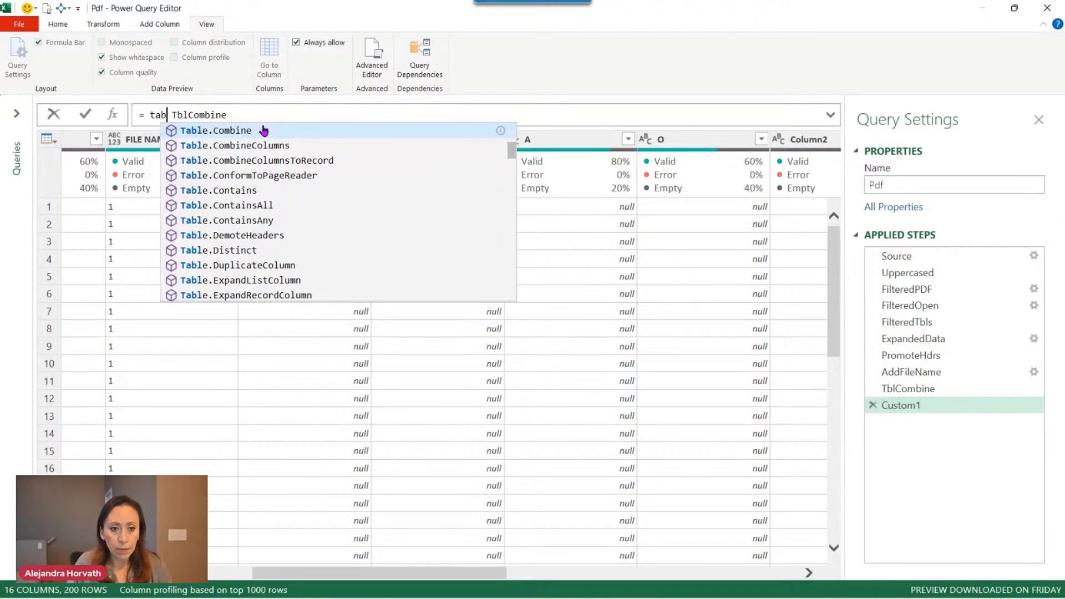
text(.remo)
key(Tab)
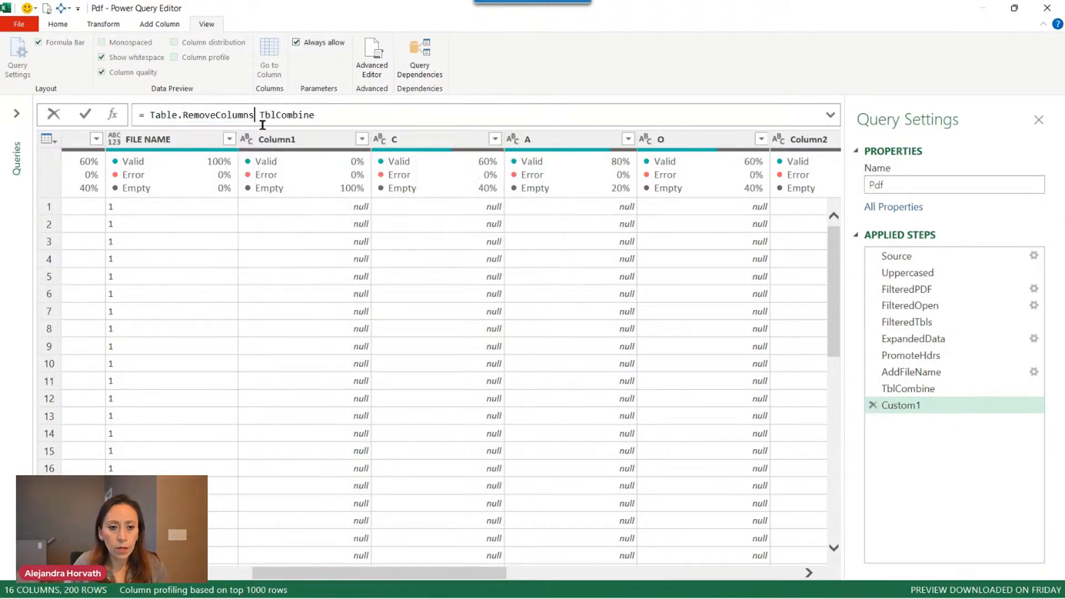
click(262, 125)
text(()
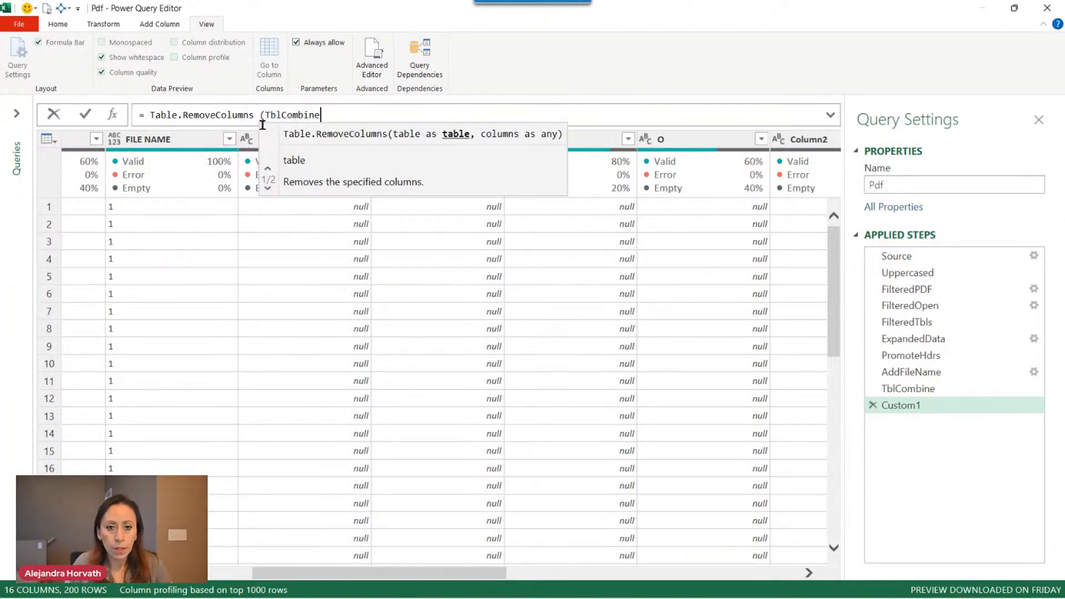
- Complete the Table.RemoveColumns formula of the Custom1 step with "Column1" as the column to remove
key(End)
text(,)
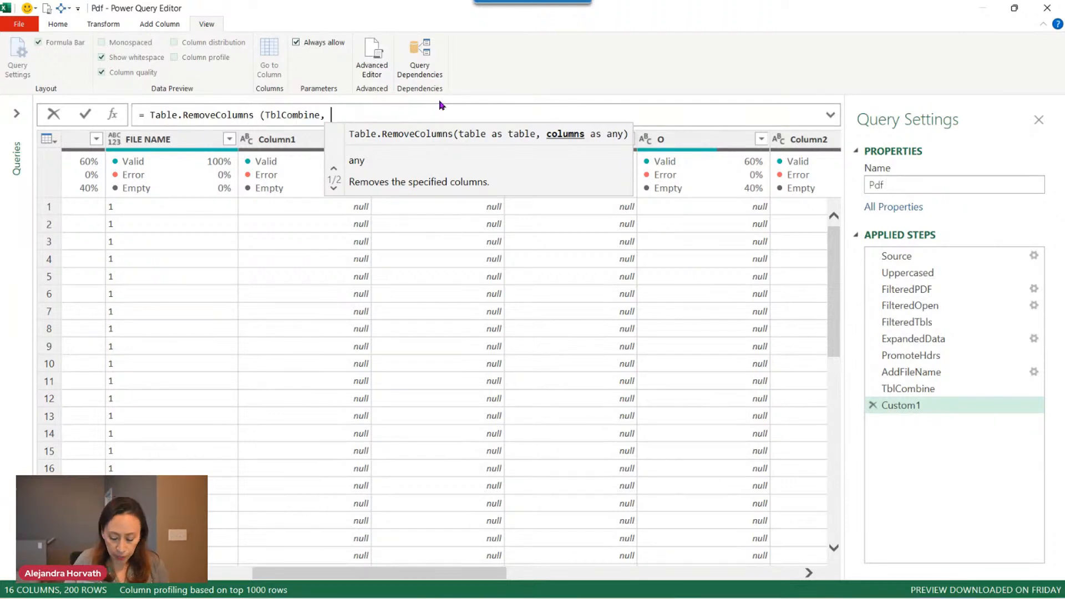
text("C)
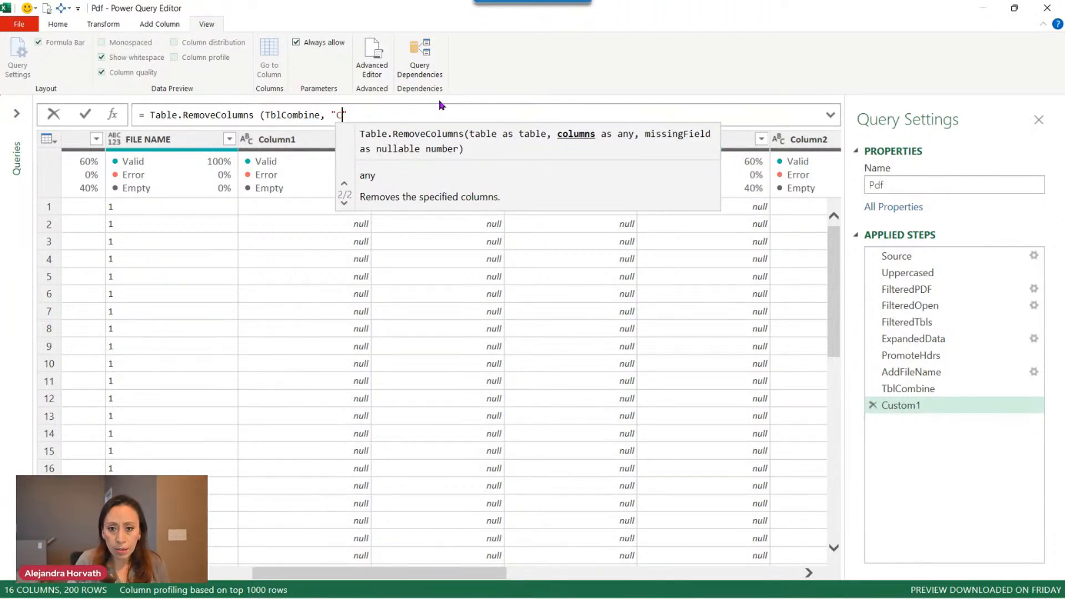
text(olumn)
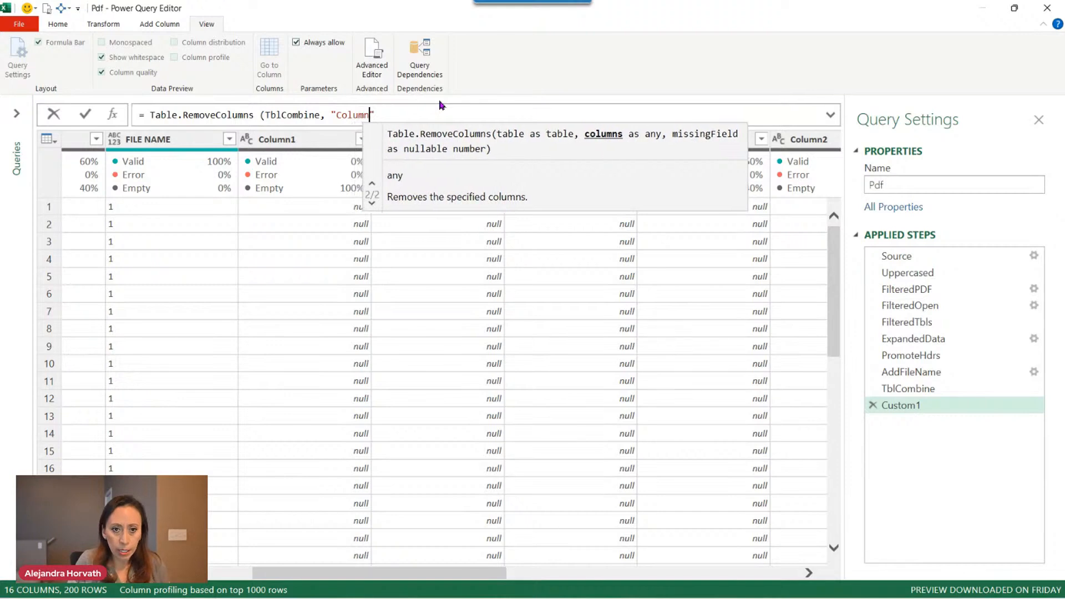
text(1)
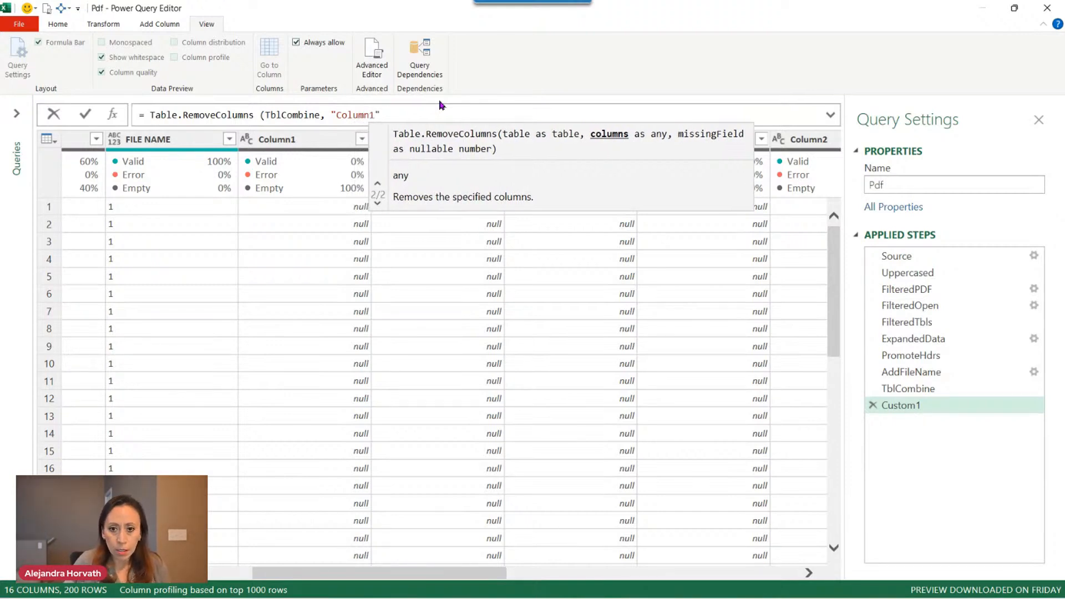
text(")
text())
key(Return)
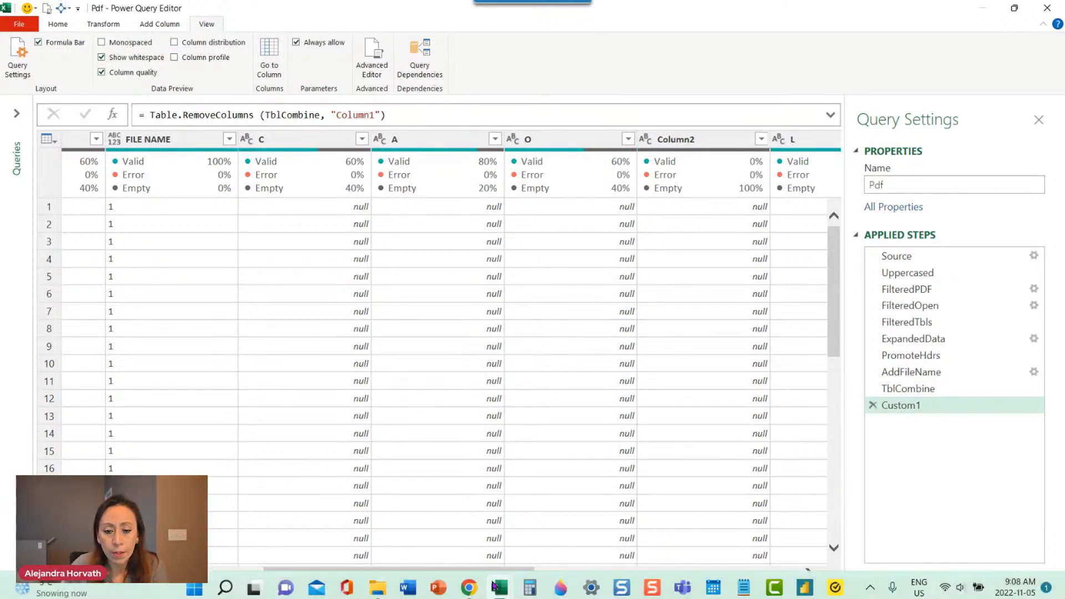
- Check the combined result for the remaining Column2 and review the hardcoded "Column1" argument in the formula
mouse_move(482, 578)
mouse_down()
mouse_move(753, 578)
mouse_move(494, 581)
mouse_up()
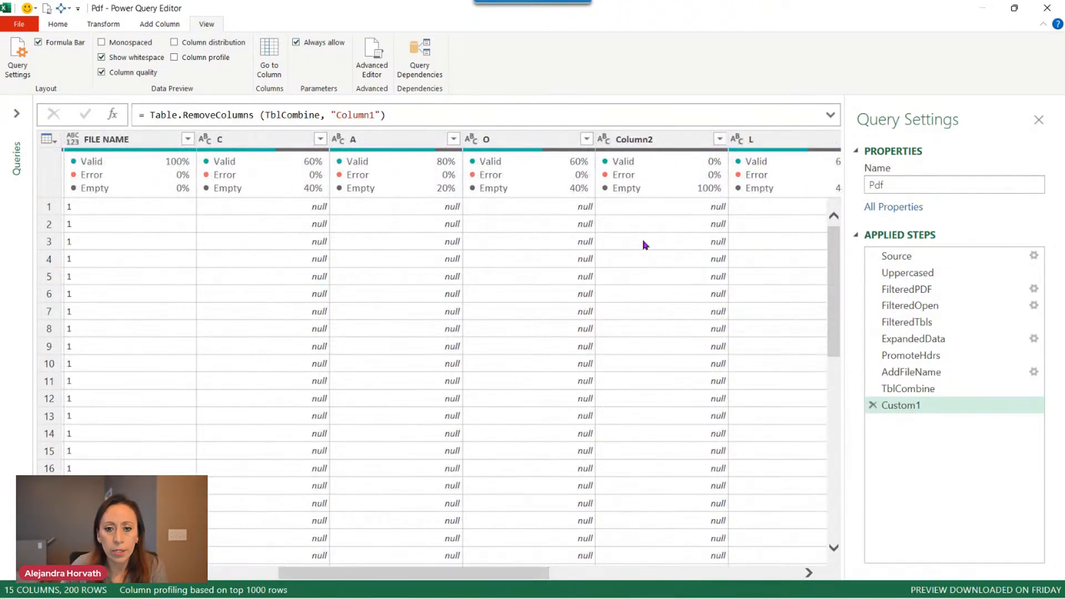
click(673, 140)
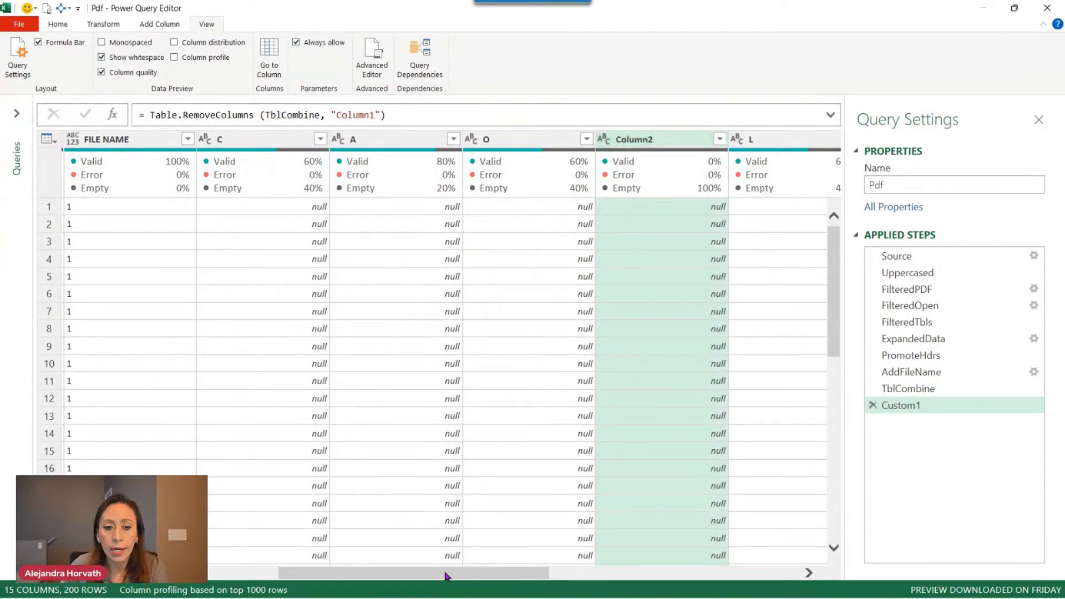
drag(442, 577, 278, 578)
drag(326, 115, 387, 115)
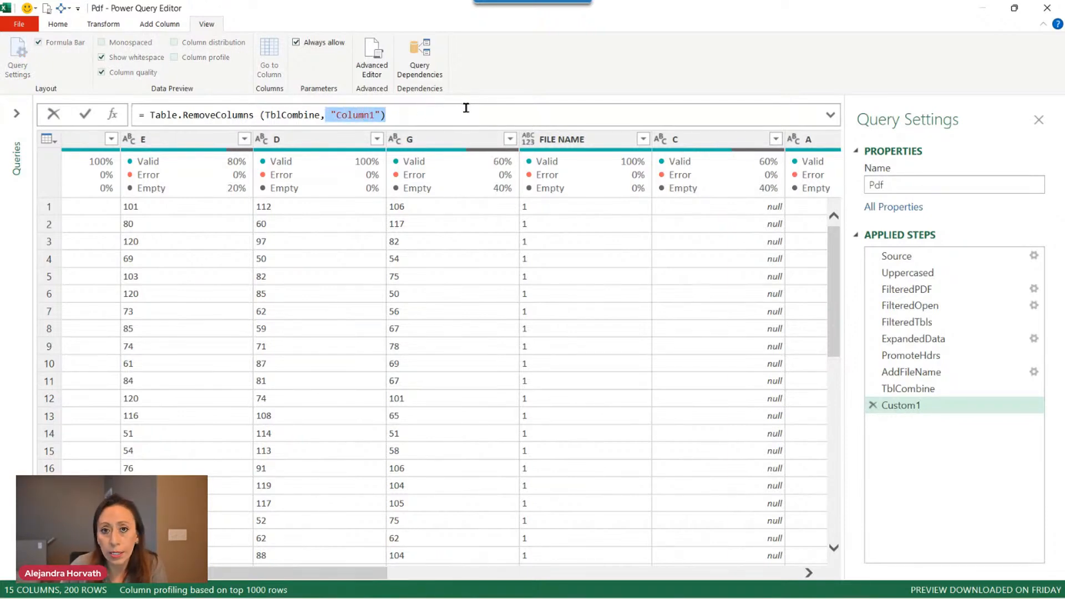
- Compare the TblCombine step's result and formula with Custom1's Table.RemoveColumns formula and its column argument
click(920, 389)
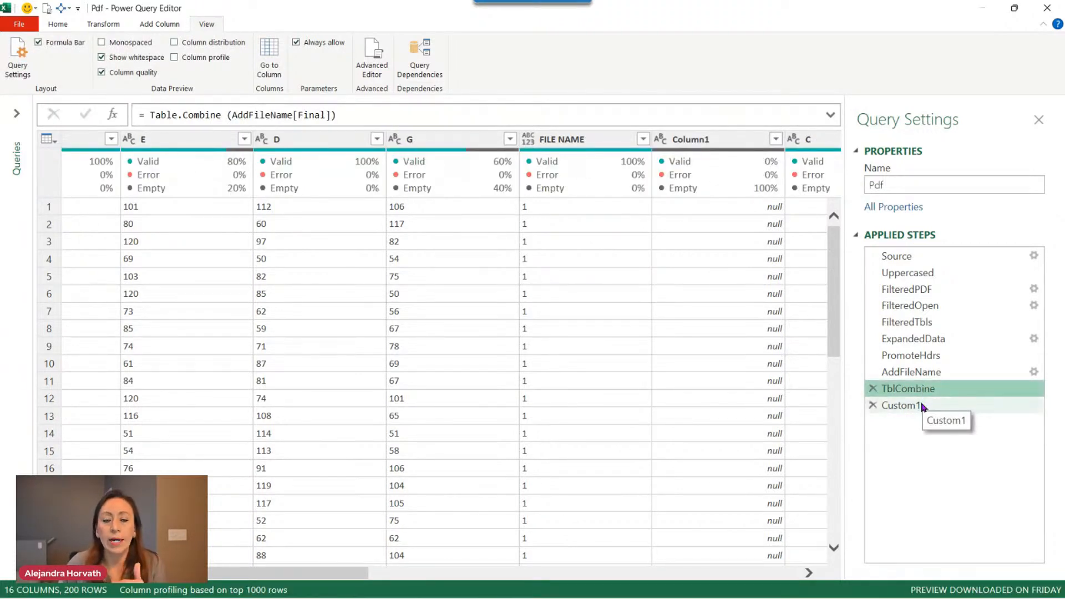
click(368, 112)
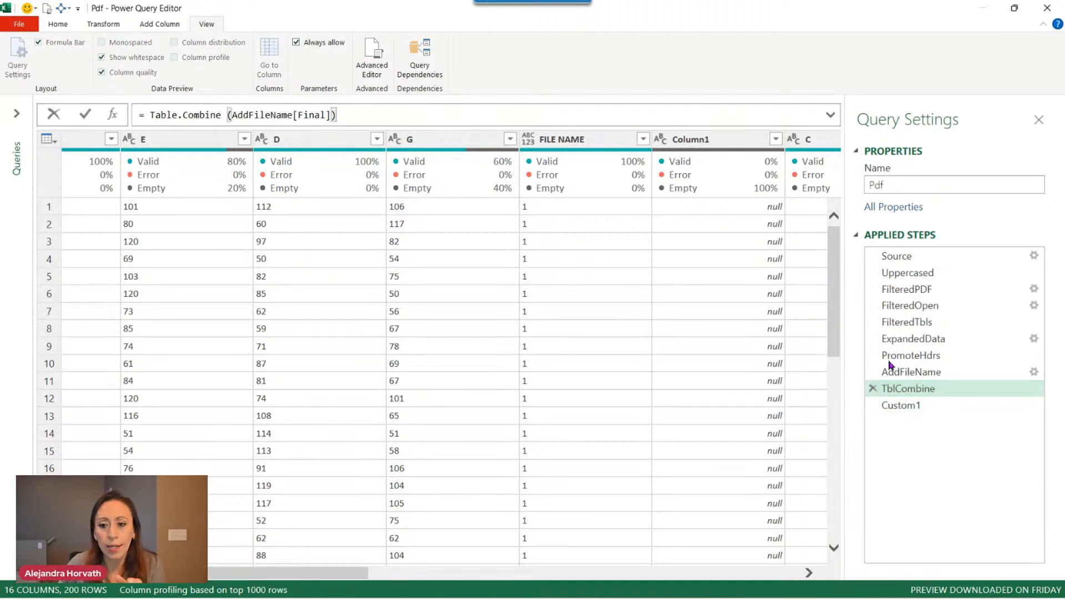
key(Escape)
click(943, 407)
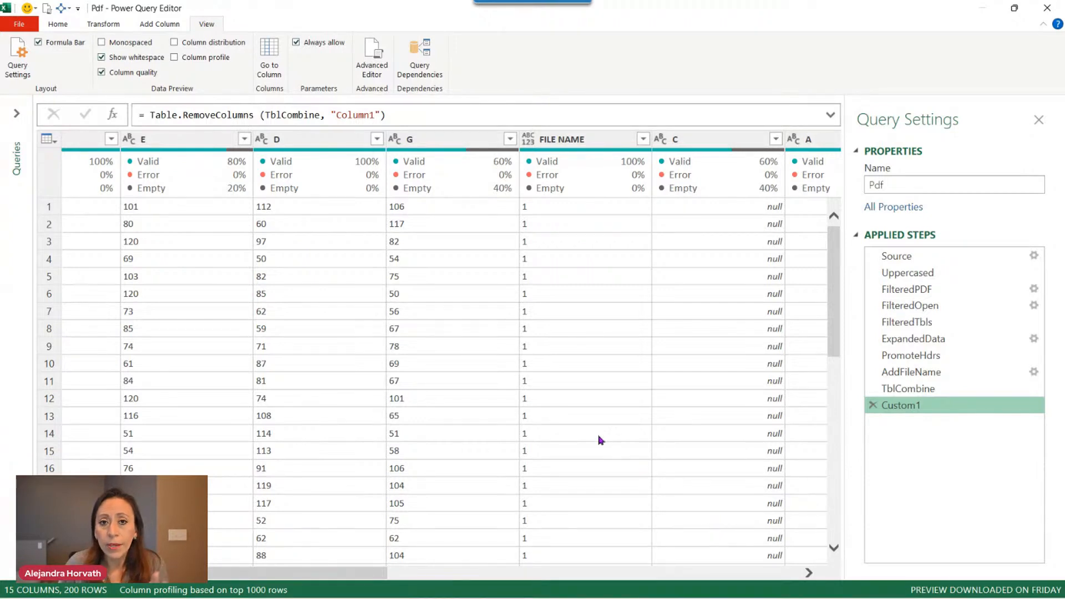
mouse_move(401, 164)
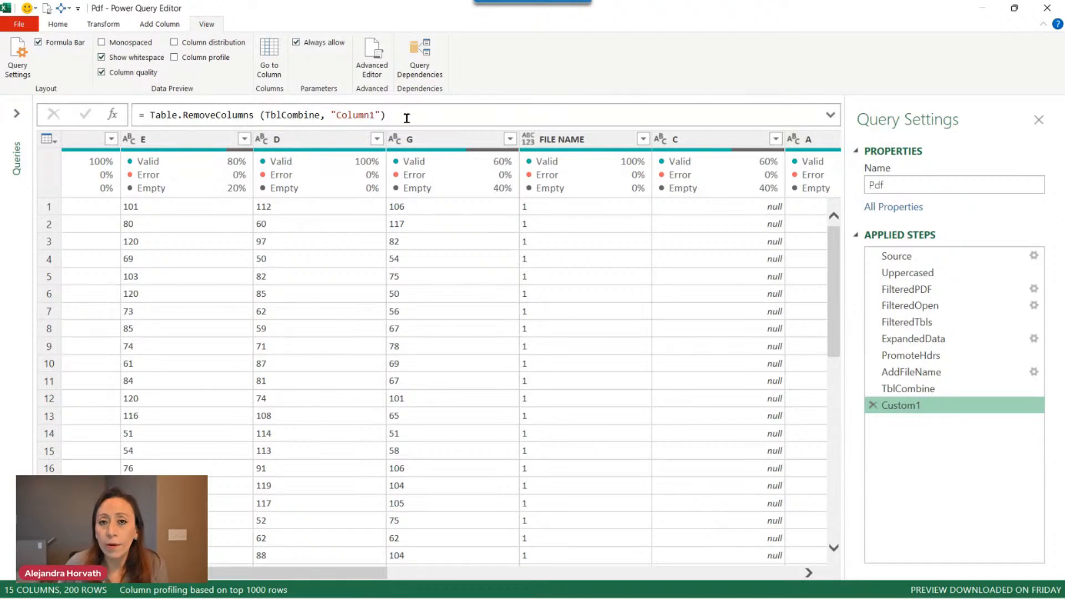
click(369, 117)
drag(332, 115, 385, 115)
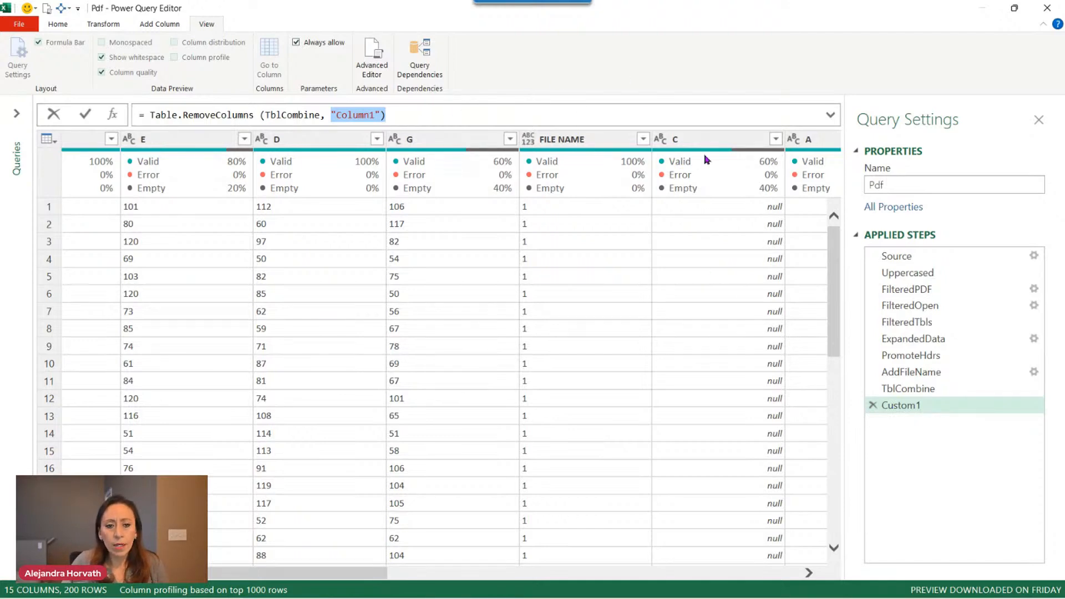
- Insert a custom step directly after TblCombine, before the Custom1 step
click(923, 390)
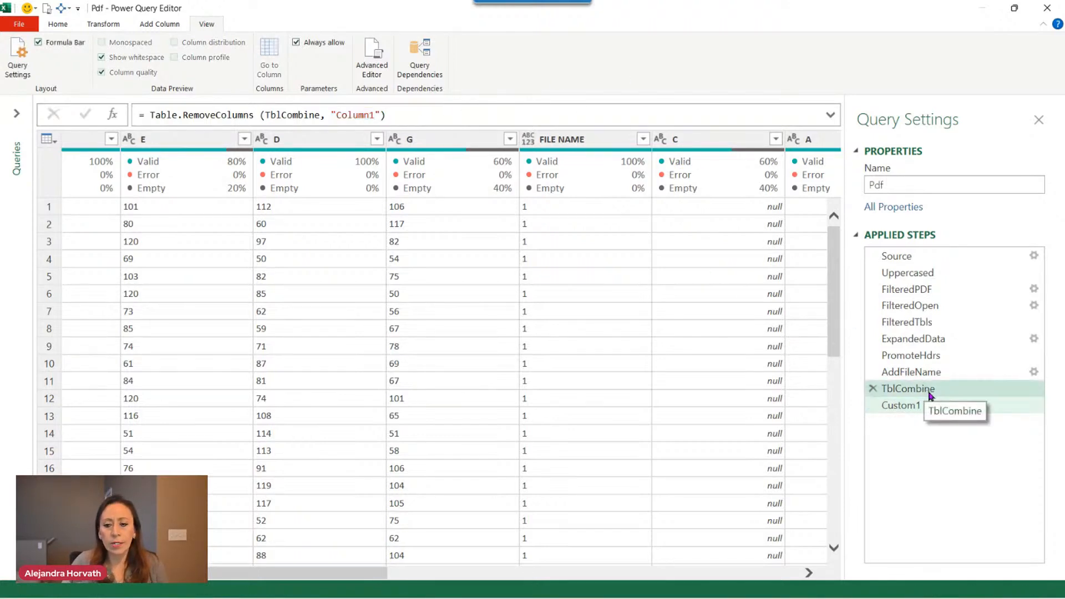
click(112, 115)
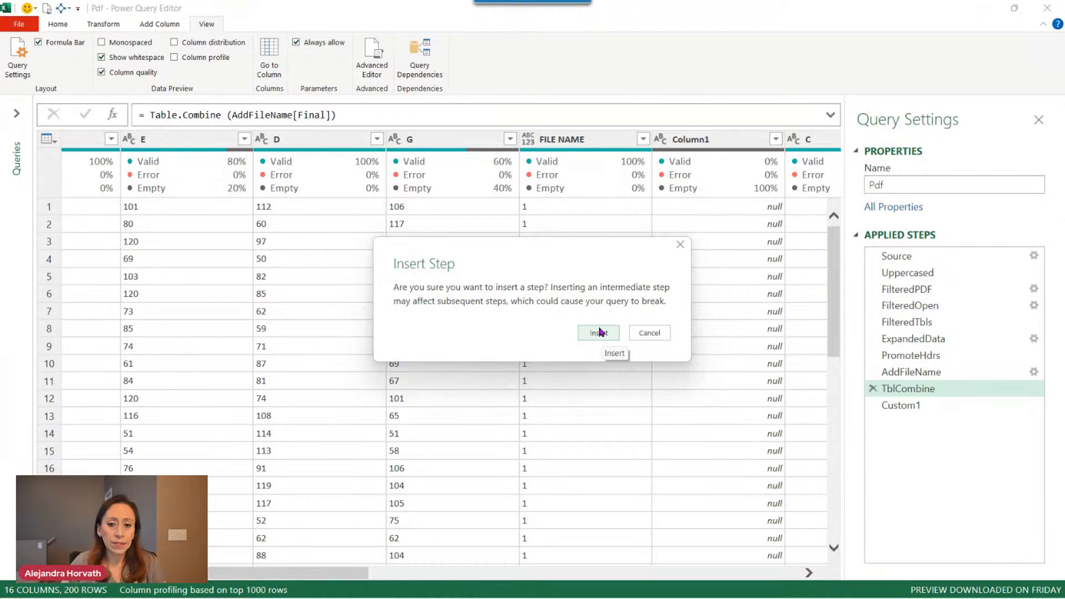
click(595, 335)
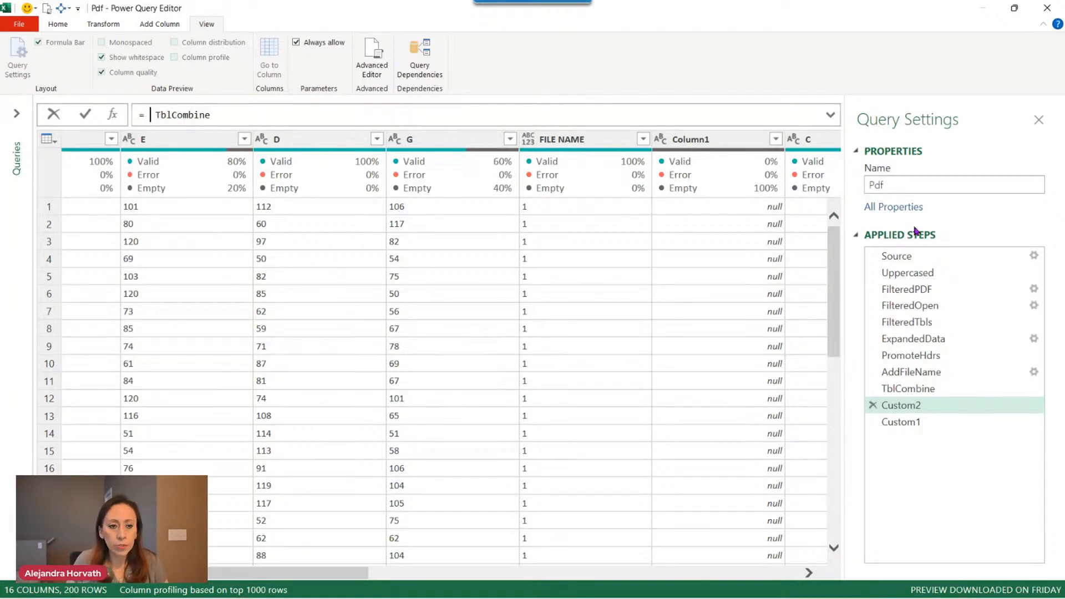
- Set the inserted step's formula to Table.ColumnNames (TblCombine) and check the Column1 and Column2 entries in the list
text(tablcon)
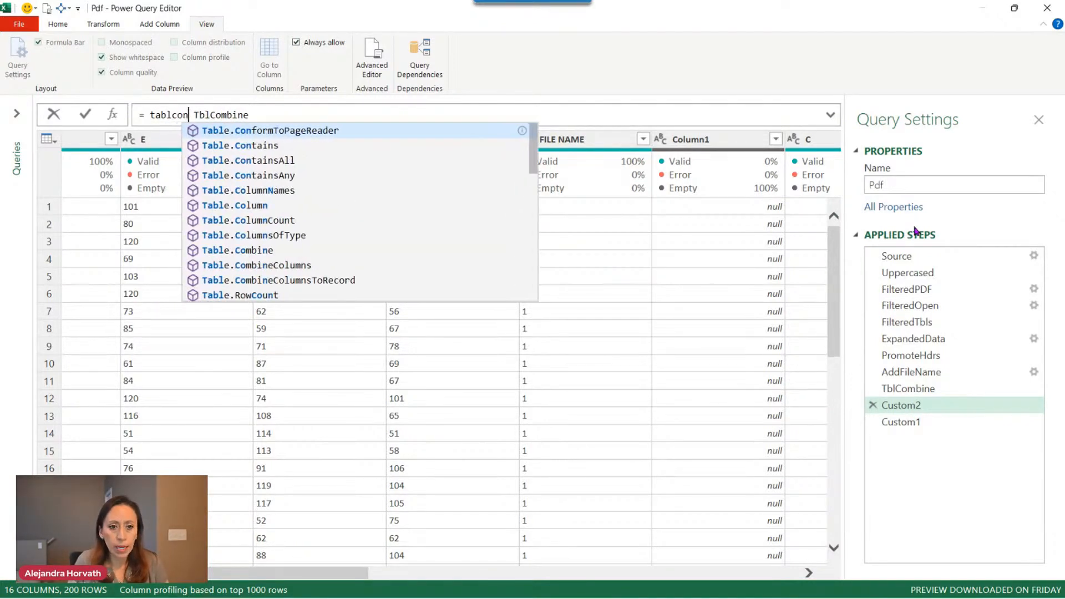
key(BackSpace)
text(name)
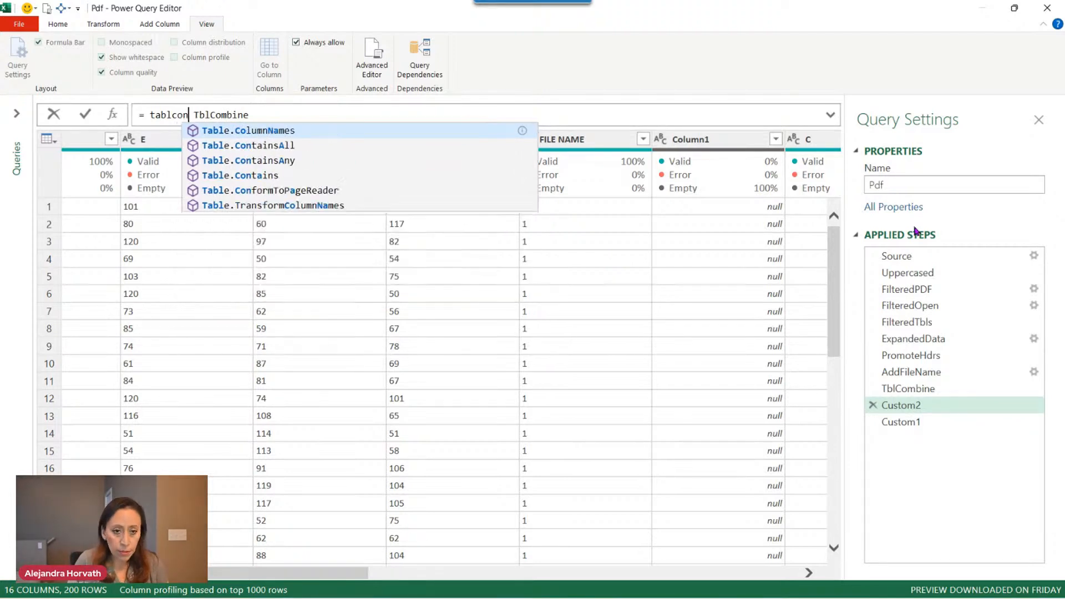
key(Tab)
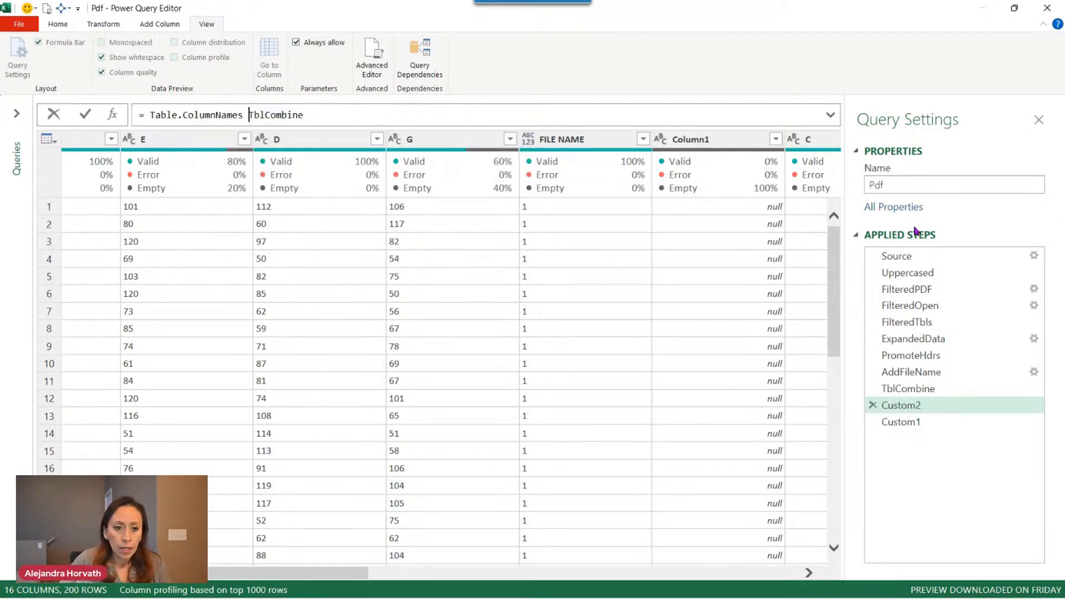
text(()
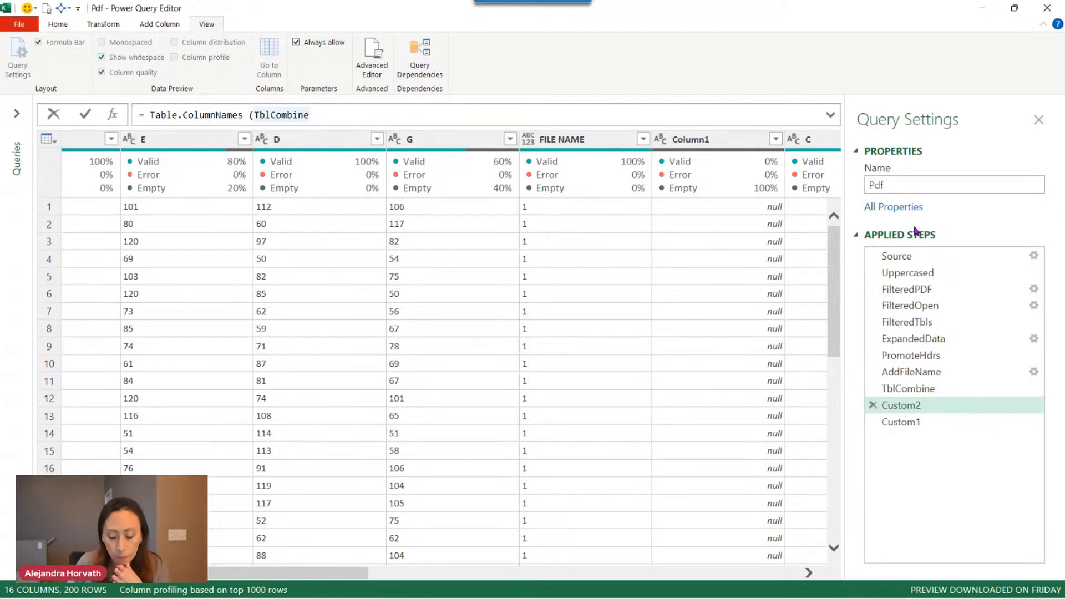
text())
key(Return)
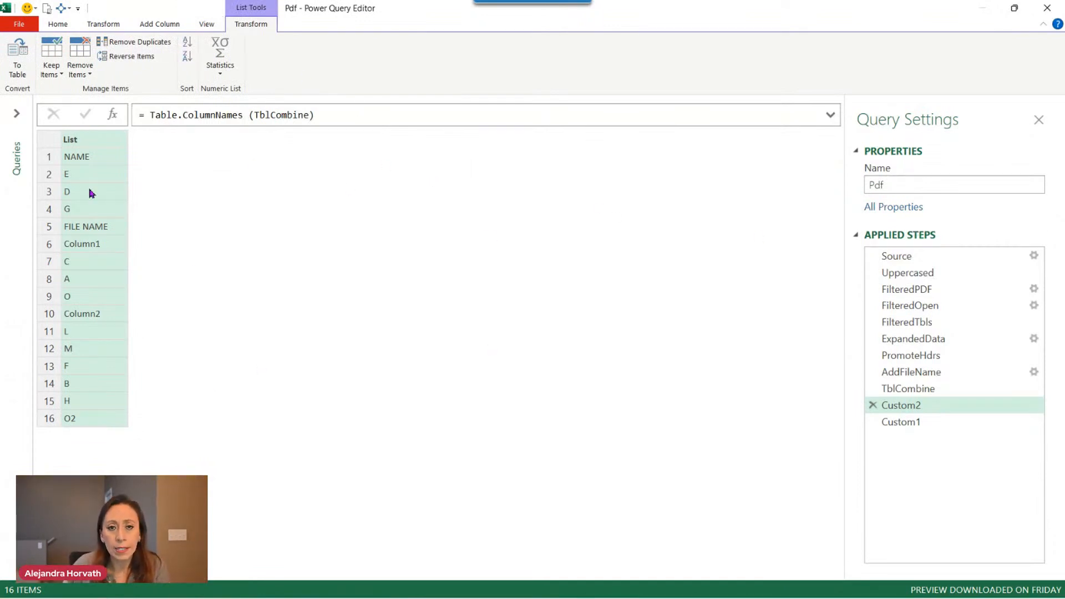
click(121, 244)
click(121, 315)
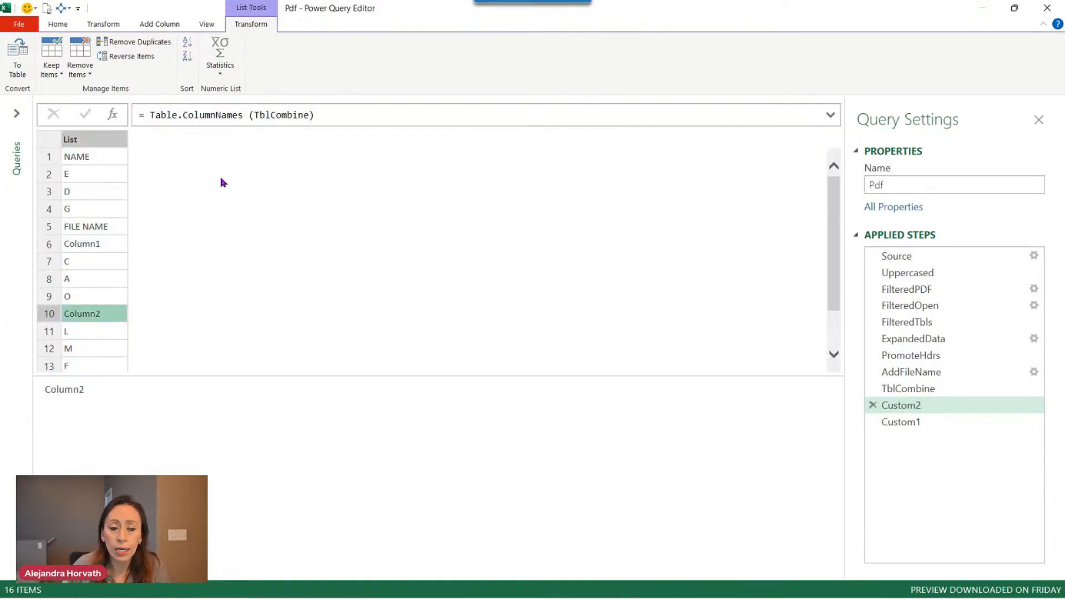
- Wrap the Custom2 step's Table.ColumnNames (TblCombine) expression in a Table.Distinct call
click(150, 117)
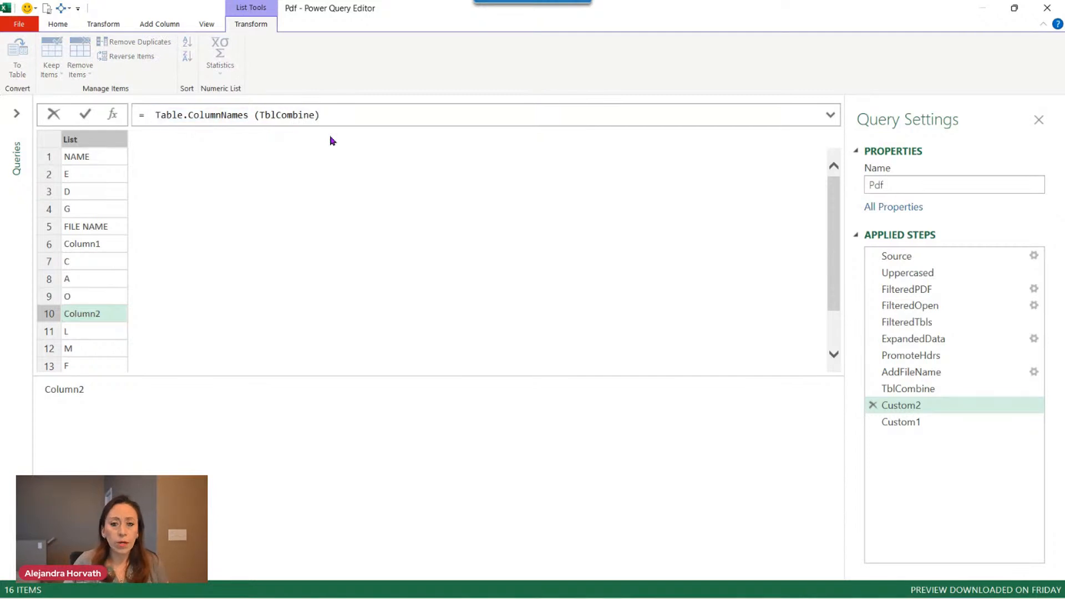
text(tabledis)
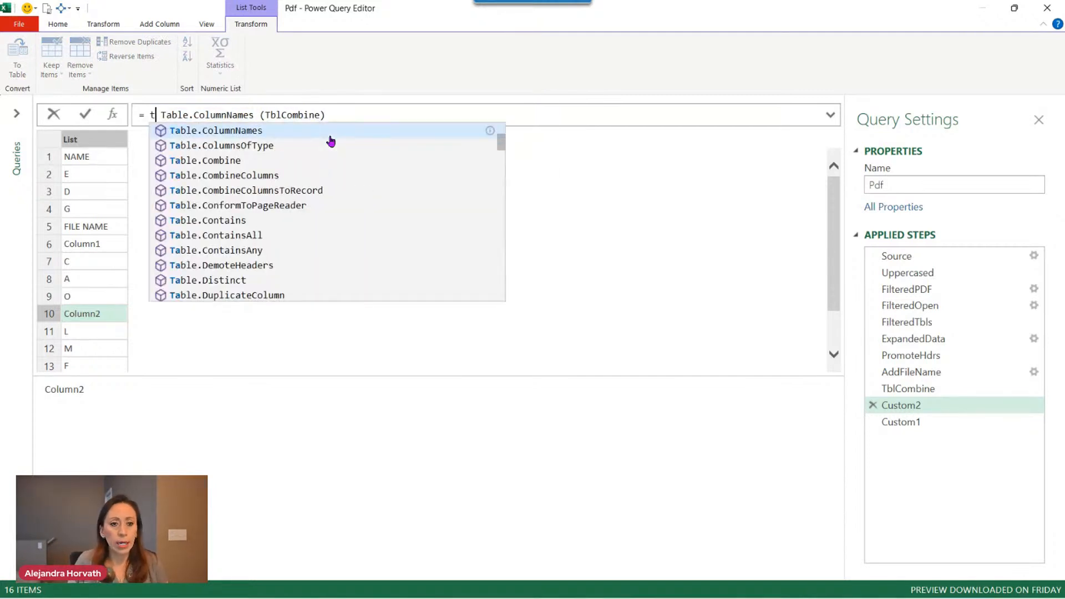
key(Tab)
key(Right)
text(()
key(End)
text())
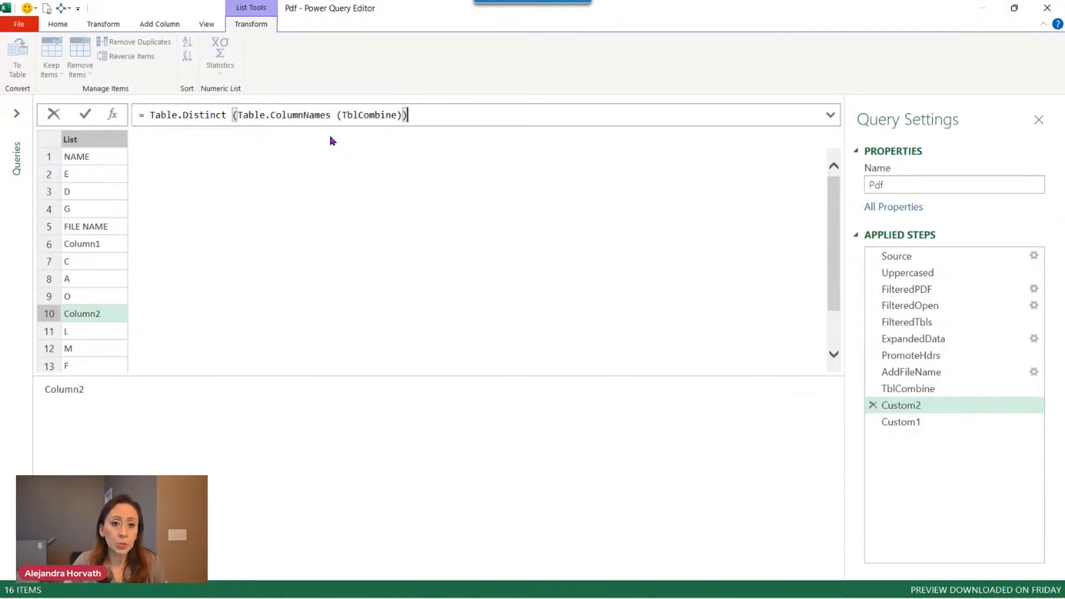
key(Return)
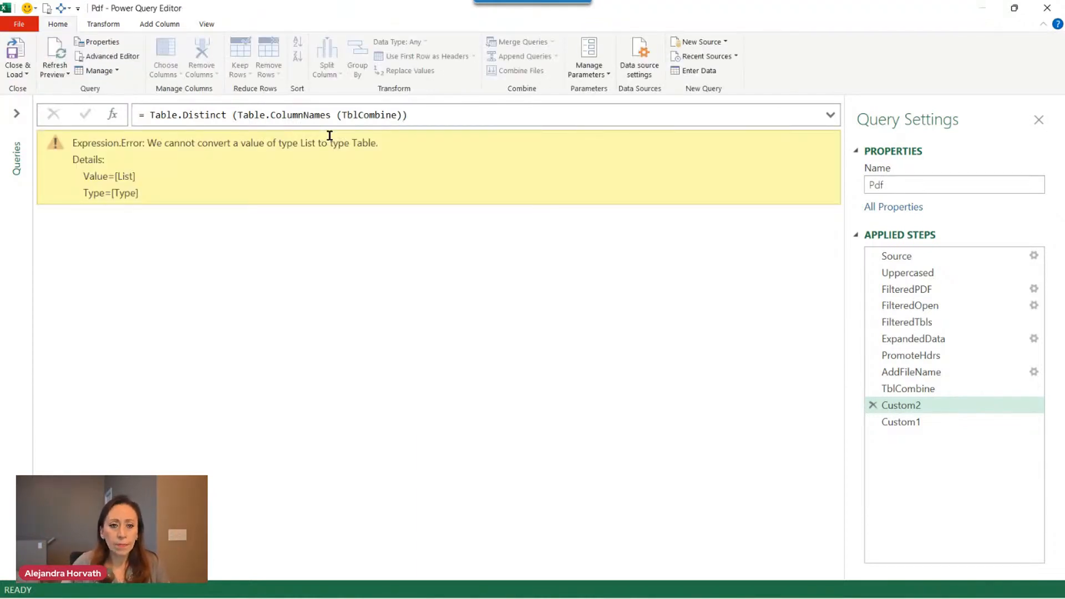
- Replace Table.Distinct with List.Distinct around the column names expression in the Custom2 formula
click(422, 114)
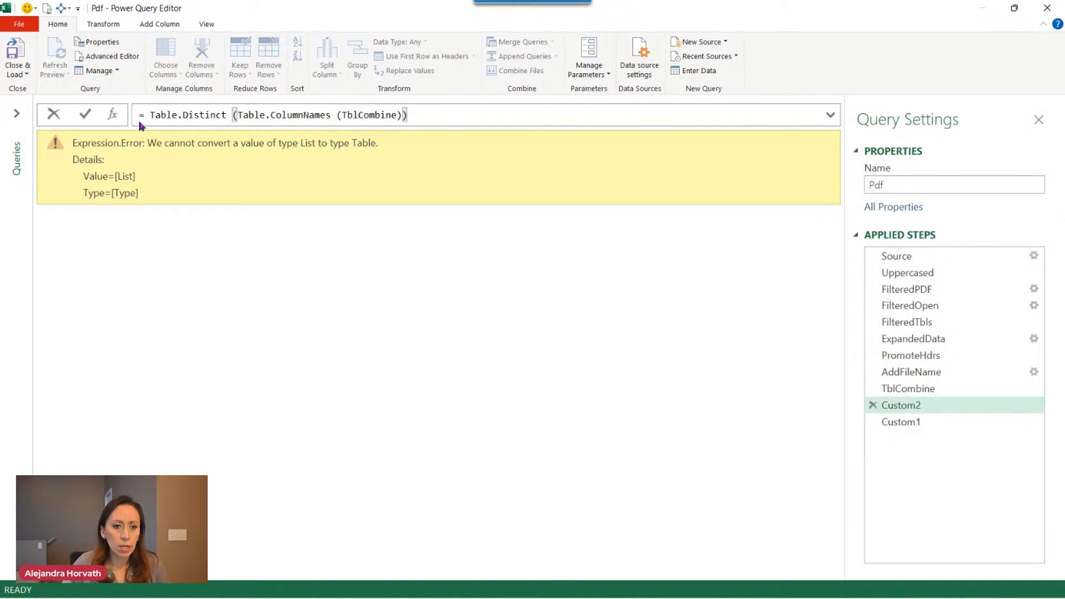
drag(150, 114, 183, 109)
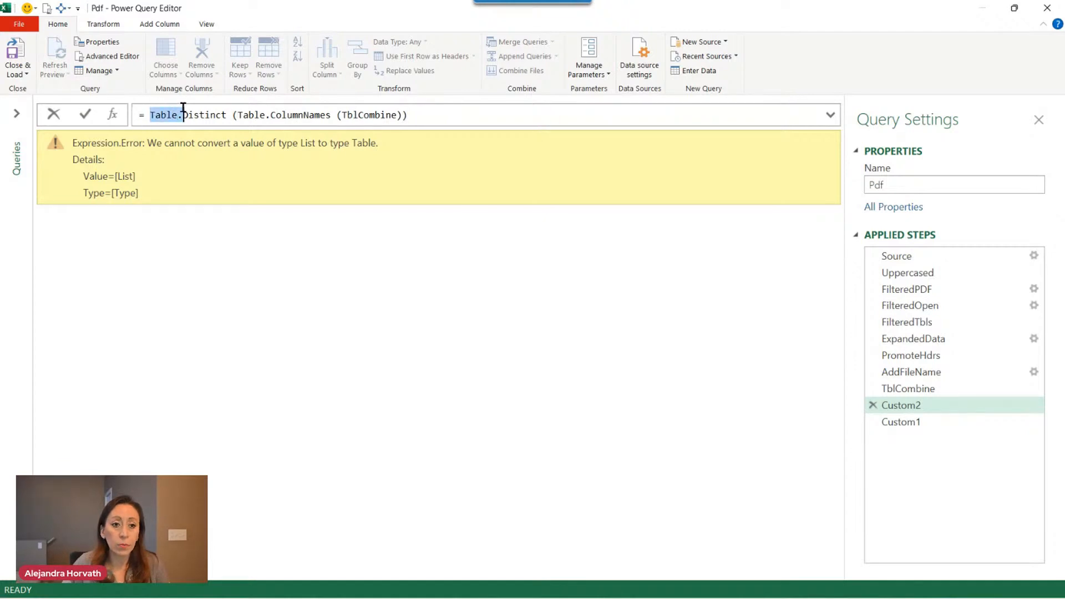
text(lis)
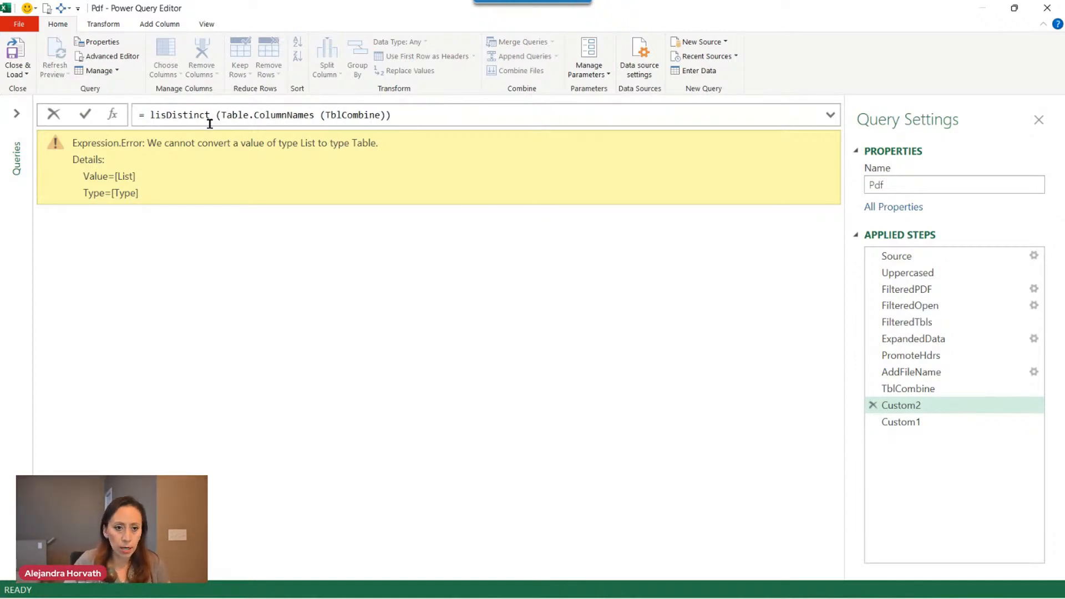
key(BackSpace)
key(BackSpace)
key(BackSpace)
text(List.)
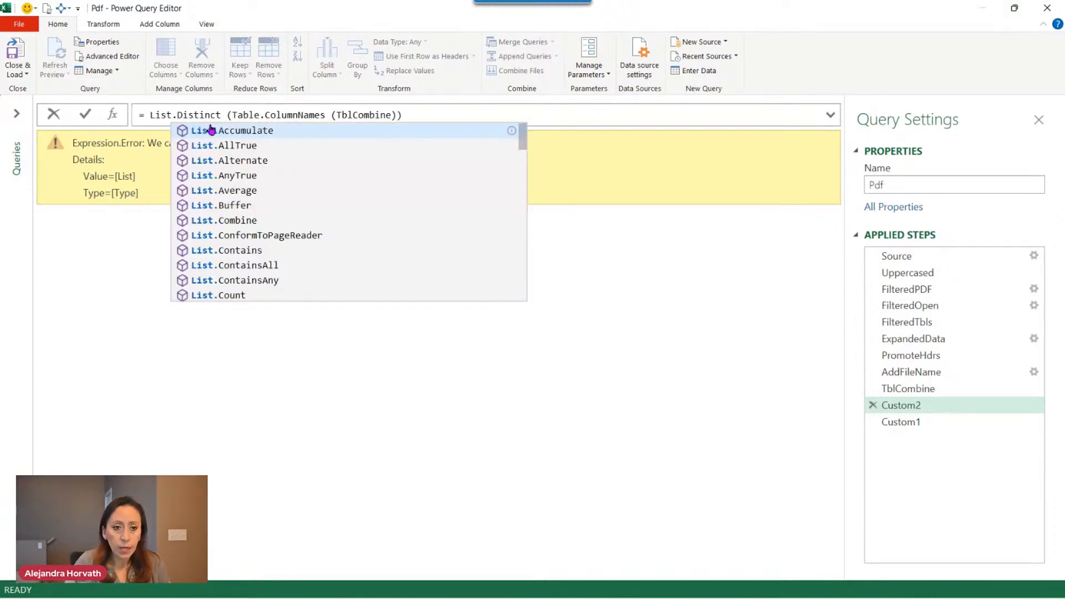
key(End)
key(Return)
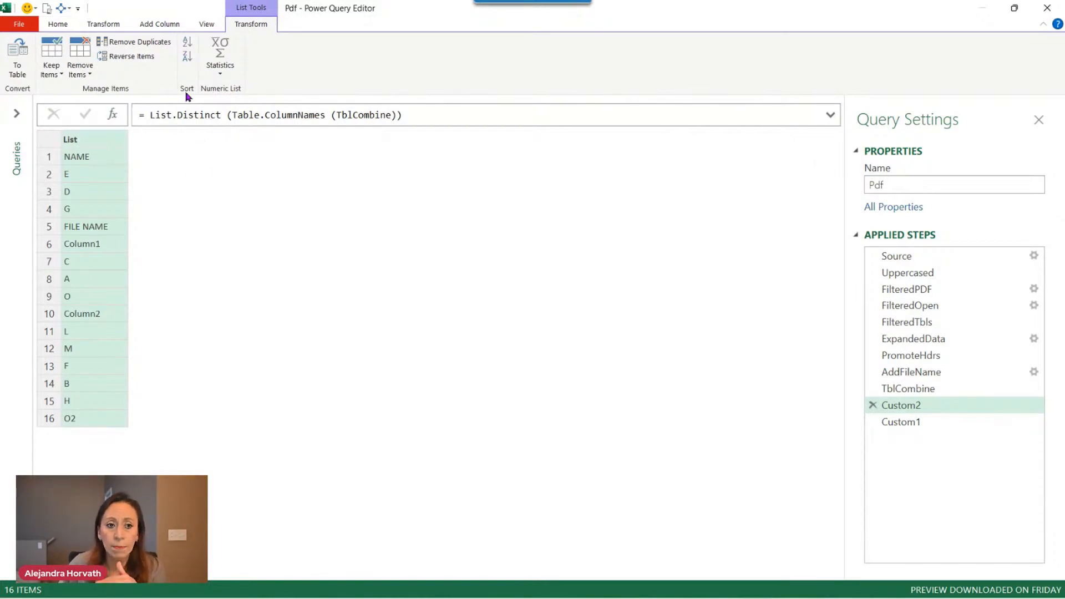
- Open a List.Select call around the Custom2 formula's List.Distinct expression, making that expression its first argument
click(149, 115)
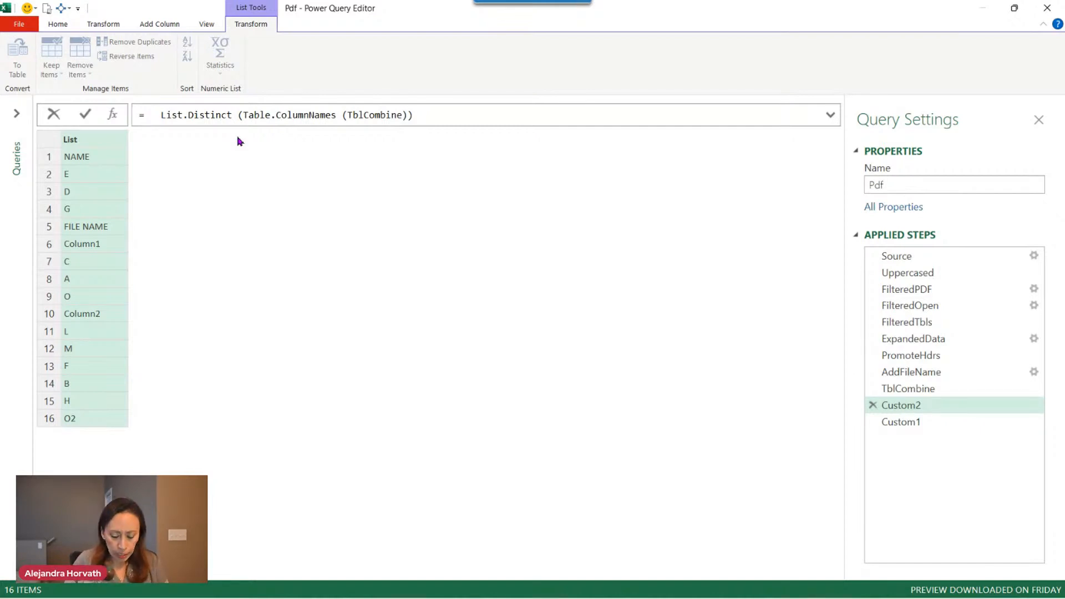
text(list)
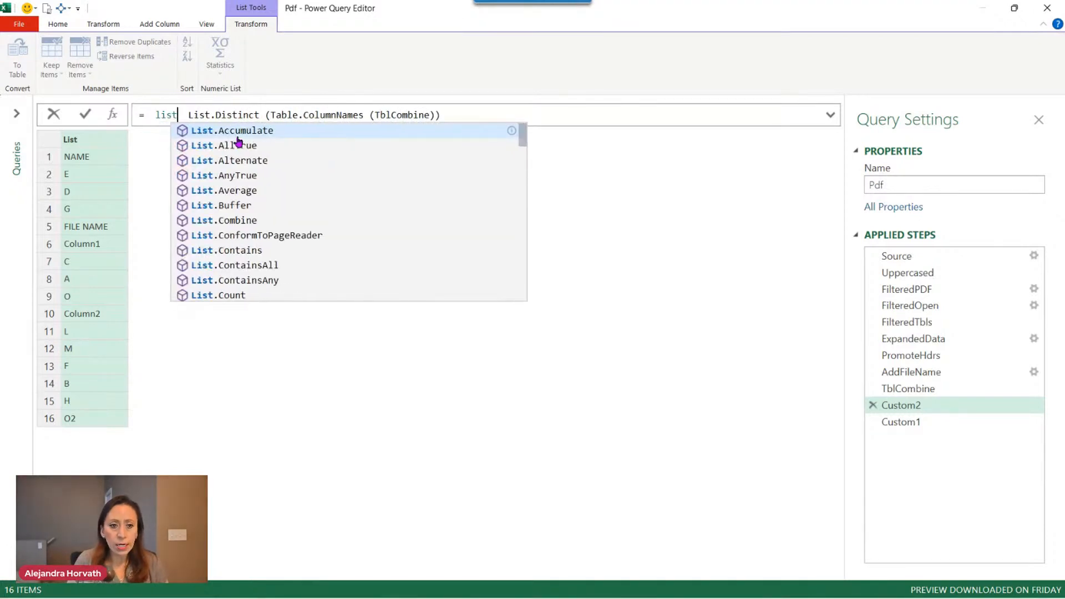
text(sele)
key(Tab)
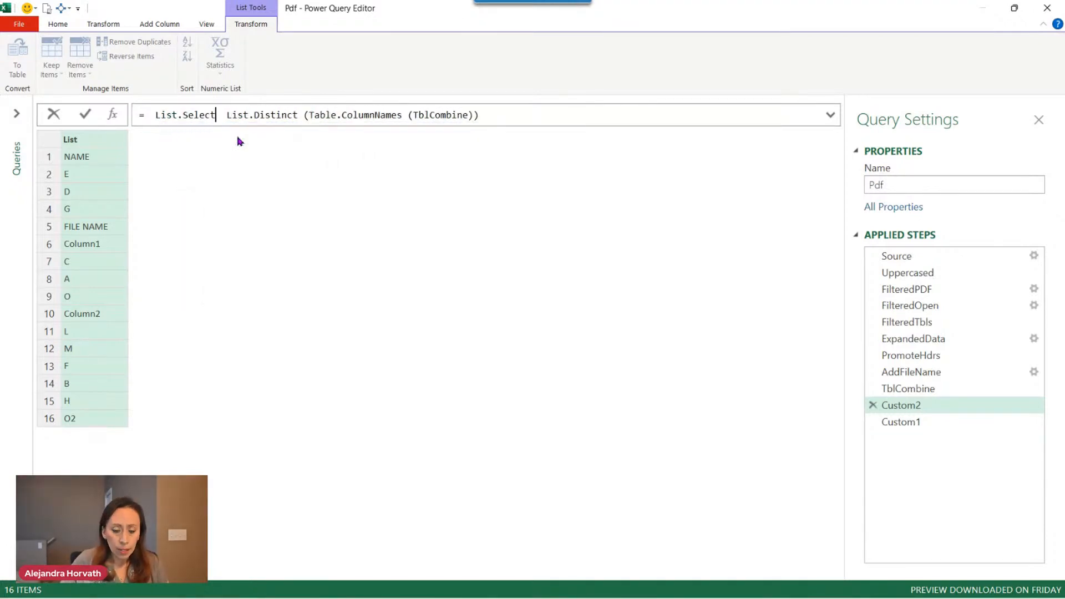
text(()
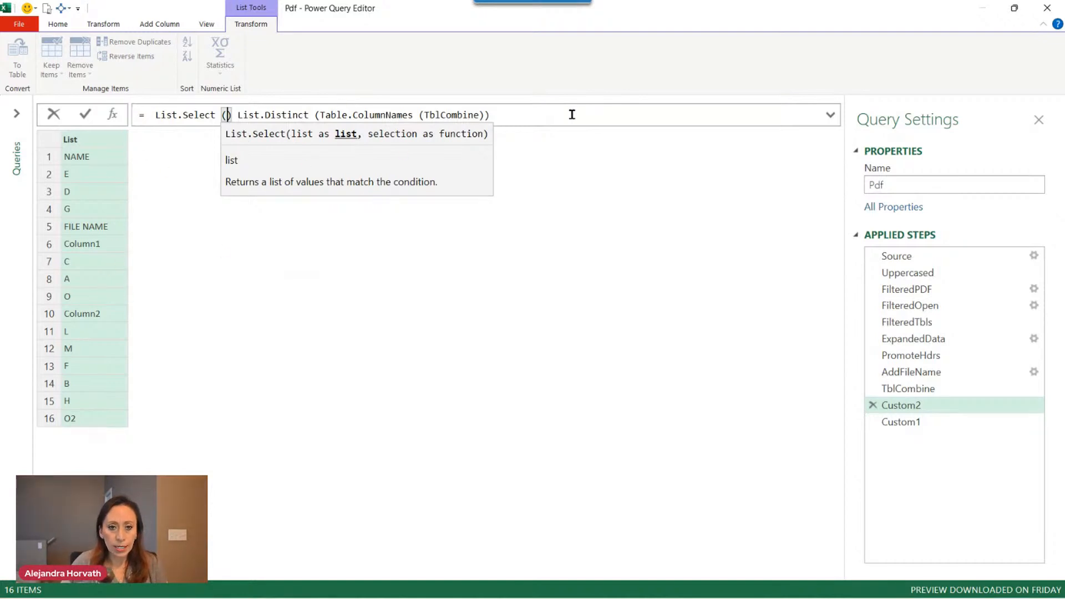
click(513, 113)
click(228, 115)
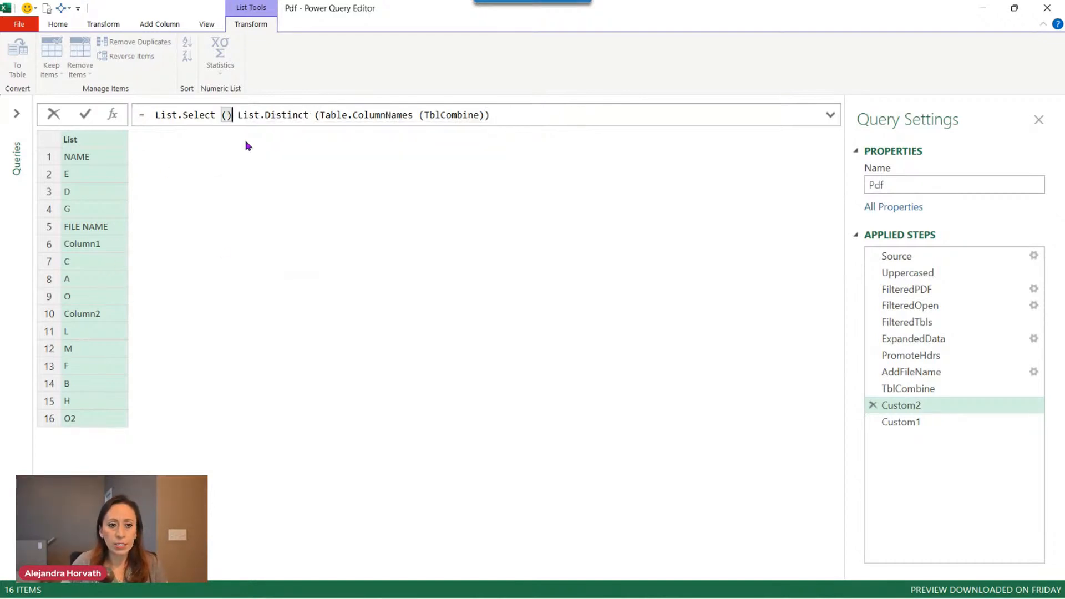
key(Delete)
key(End)
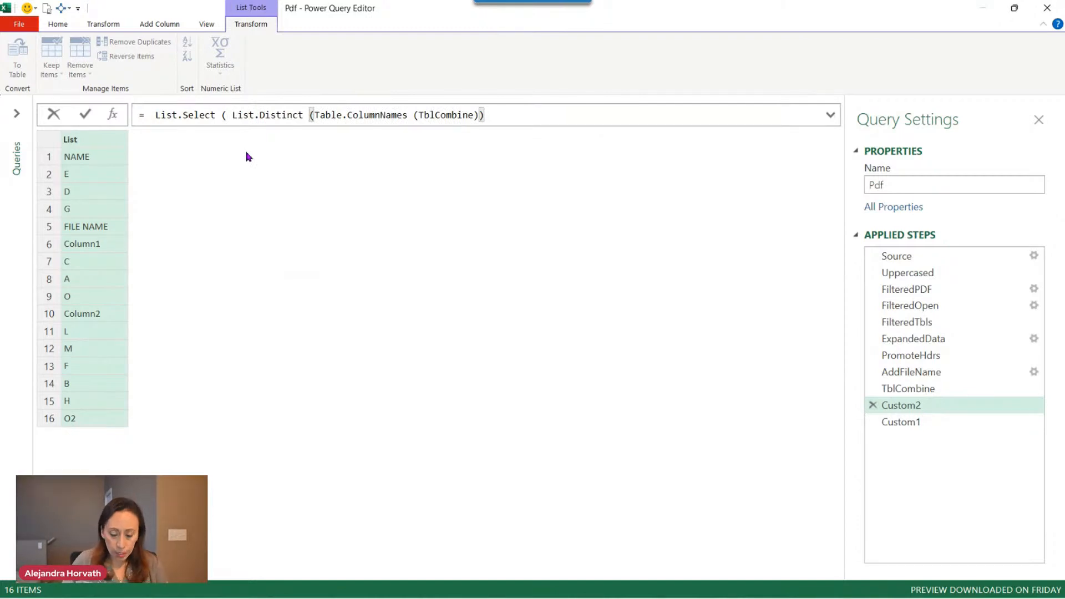
- Complete the List.Select call with the condition each Text.Contains(_, "Column") and apply the Custom2 formula
text(, )
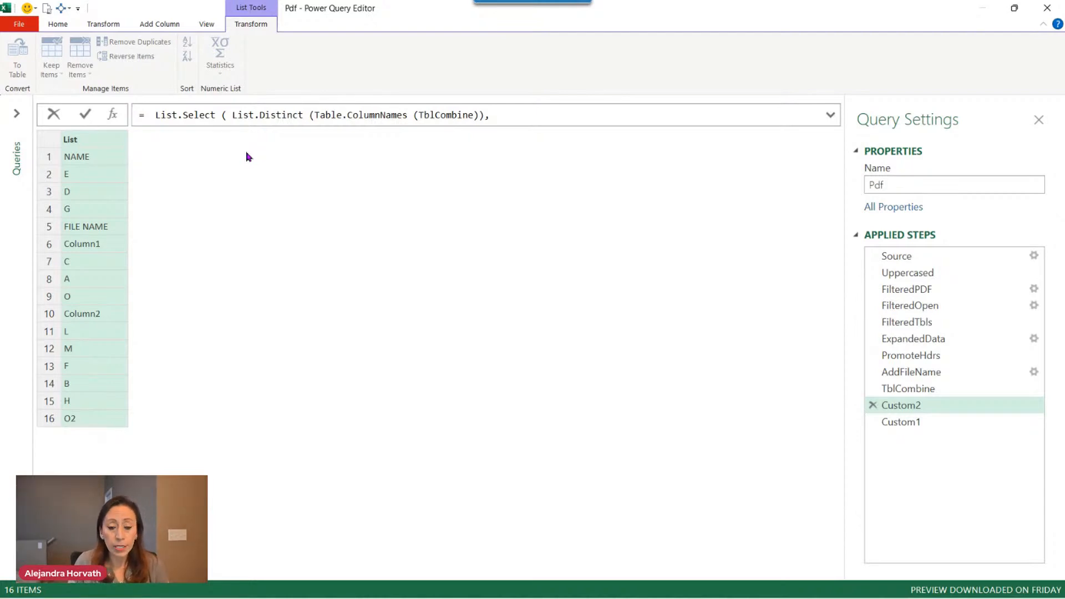
text(each )
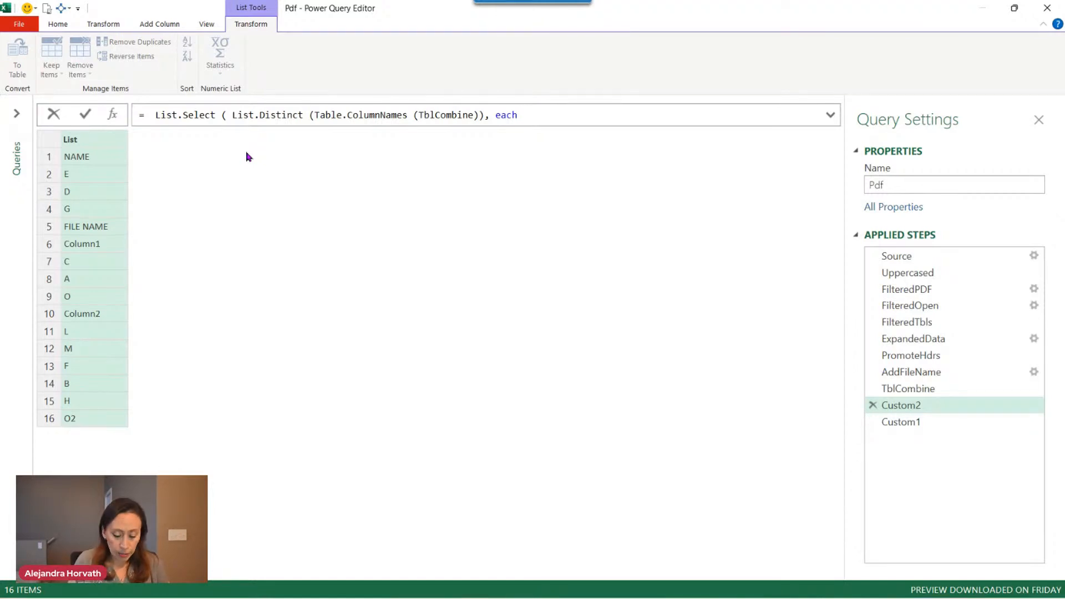
text(textc)
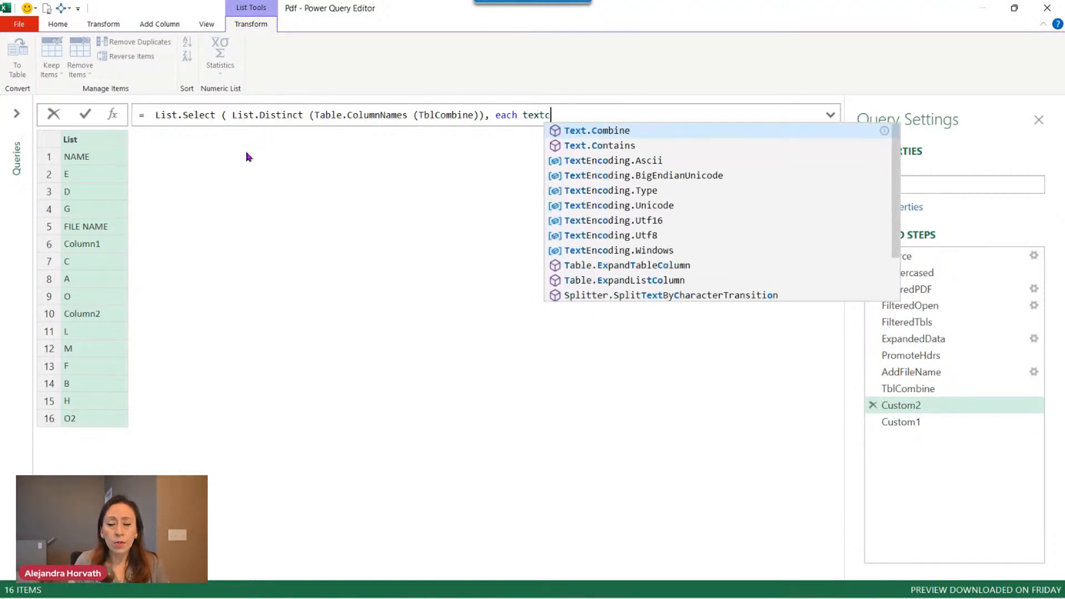
key(Down)
key(Tab)
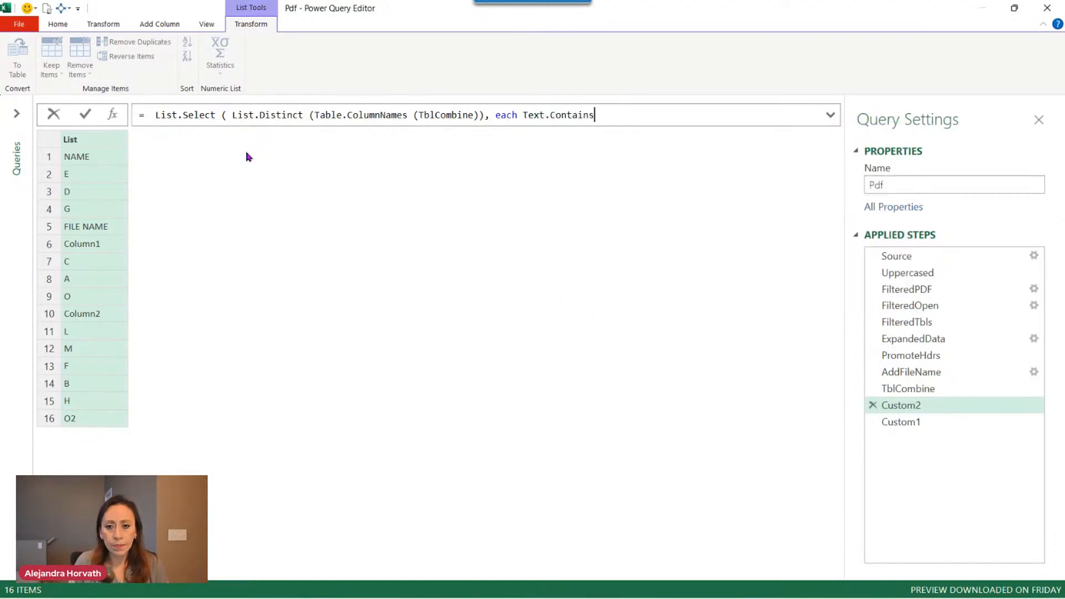
text(()
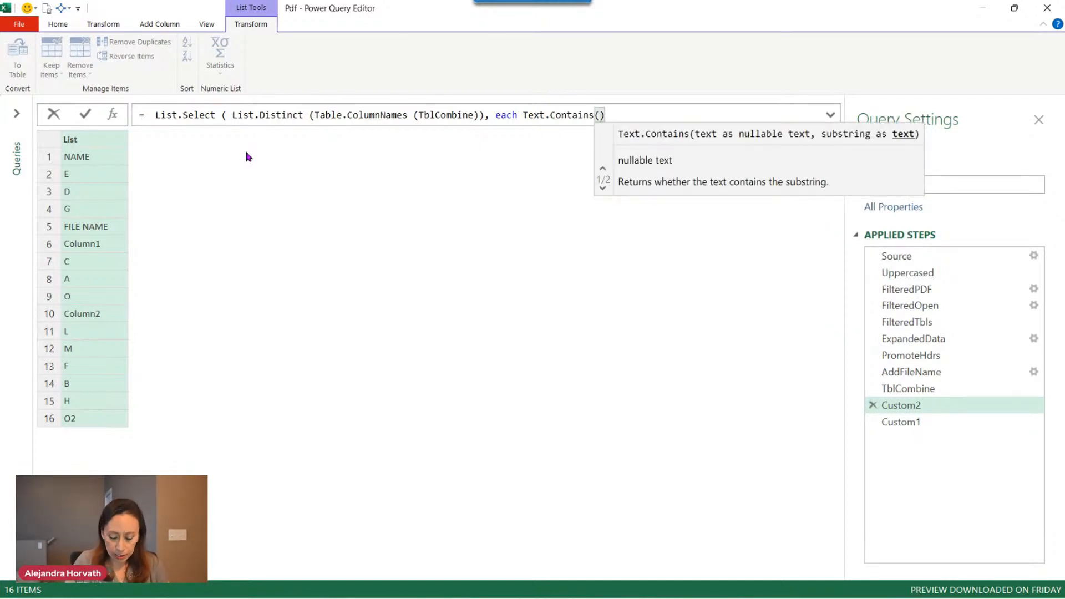
text(_,)
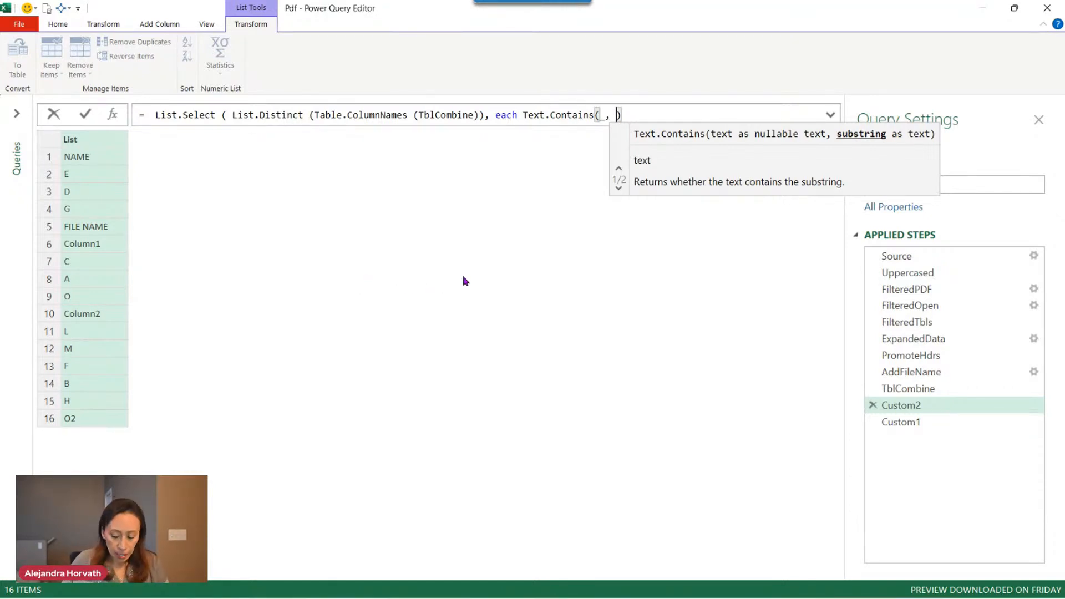
text("Col)
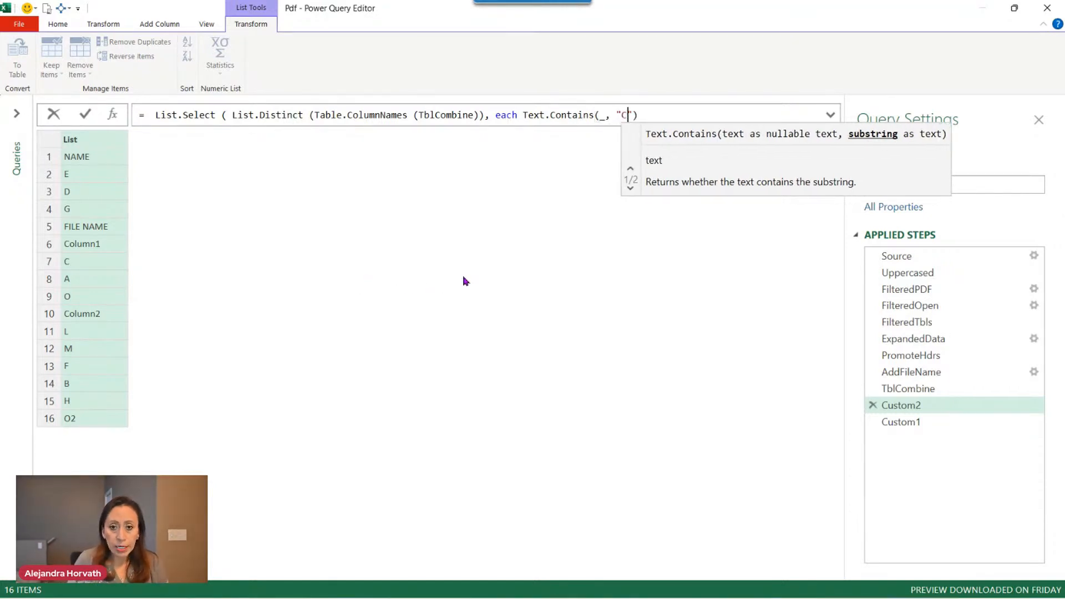
text(umn)
key(Right)
key(Right)
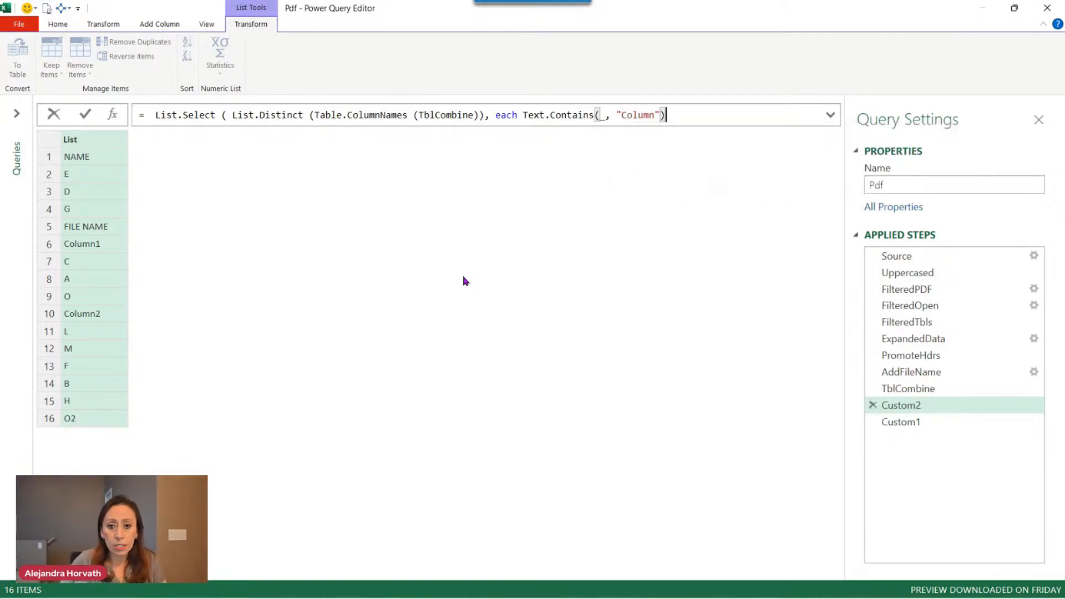
text())
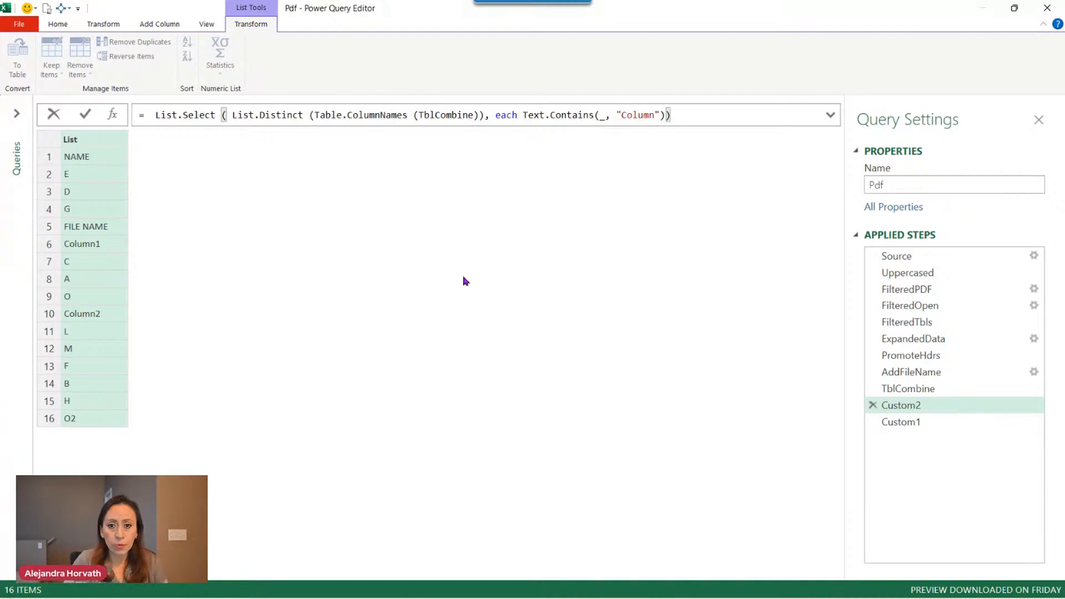
key(Return)
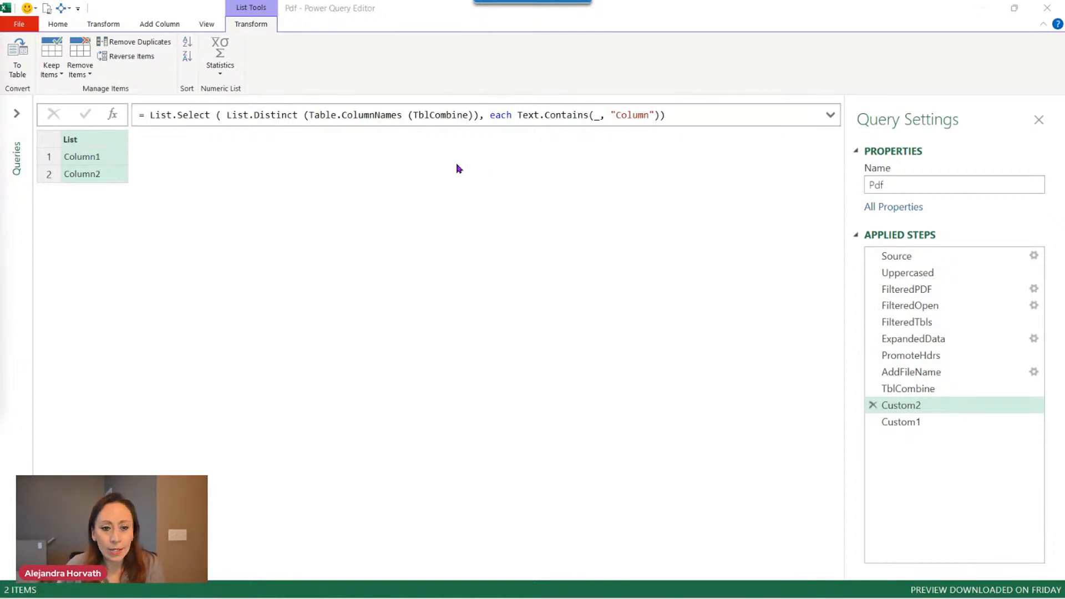
- Add Comparer.OrdinalIgnoreCase as the third argument of Text.Contains in the Custom2 formula
click(688, 115)
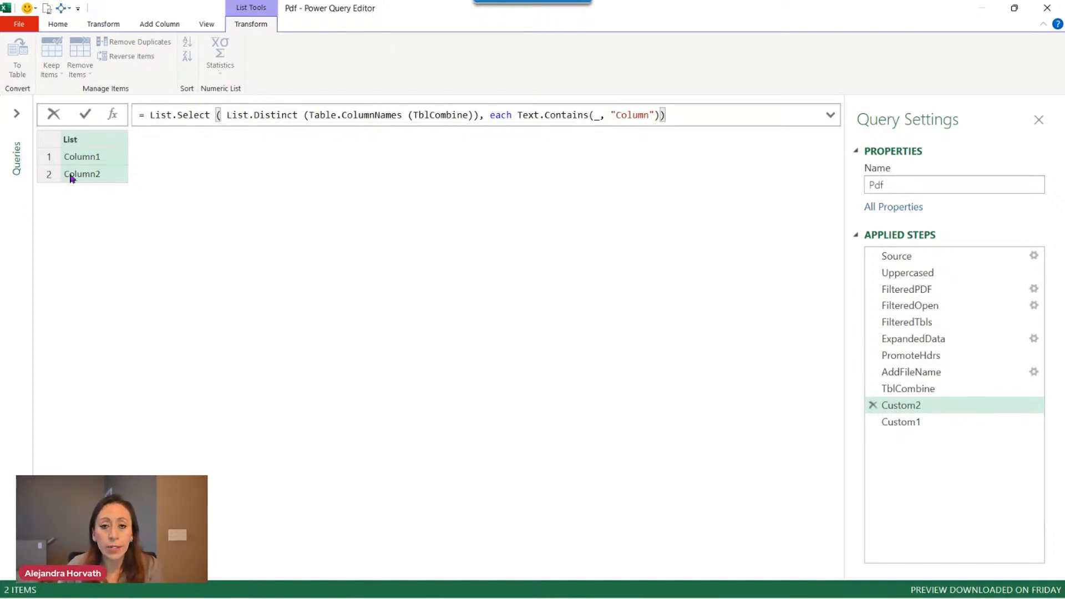
click(655, 114)
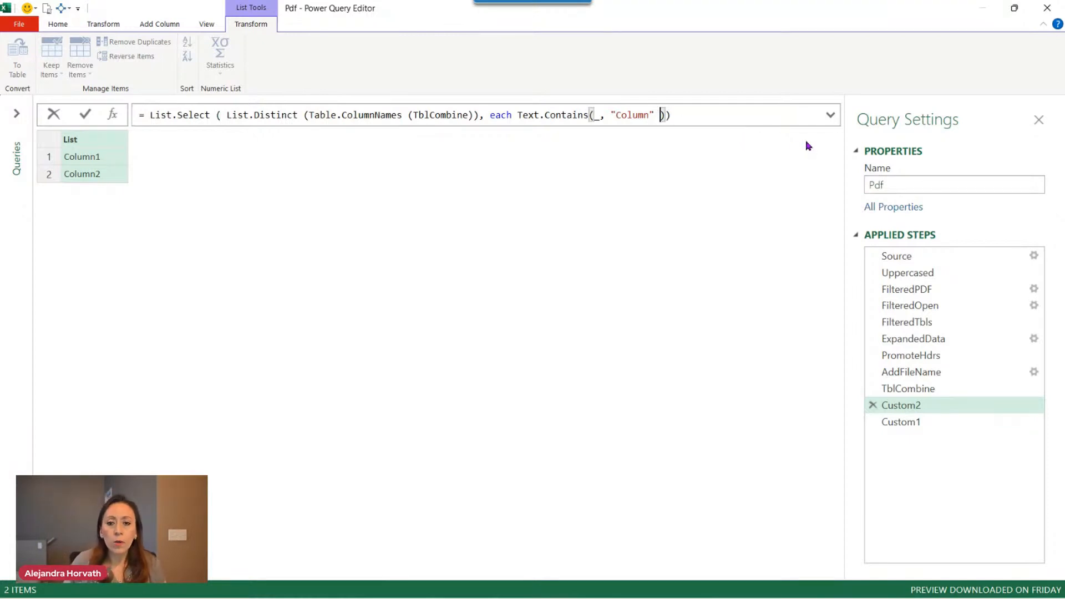
key(Left)
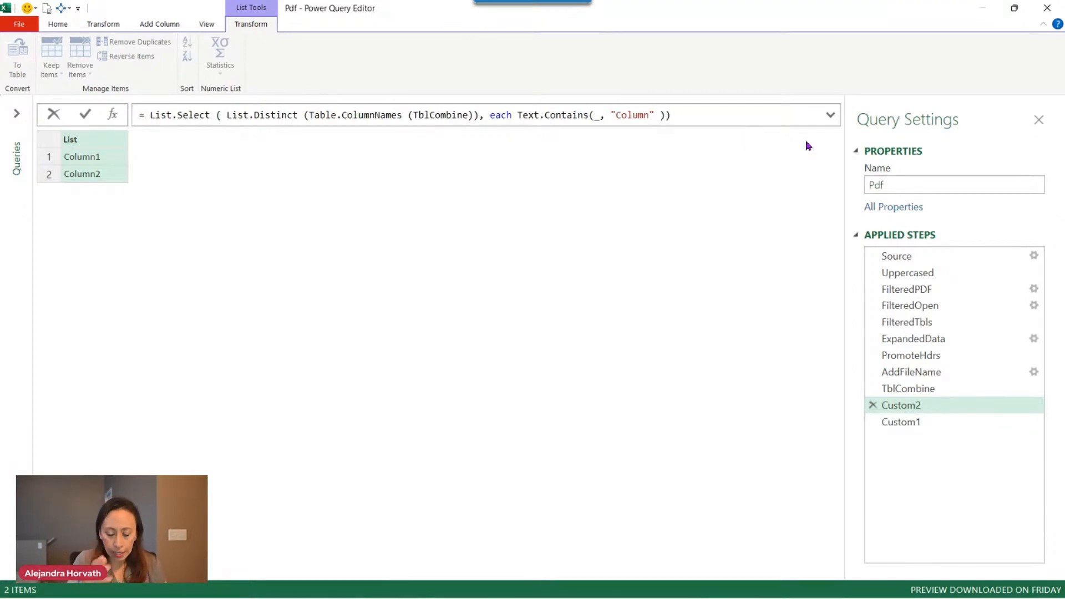
text(,)
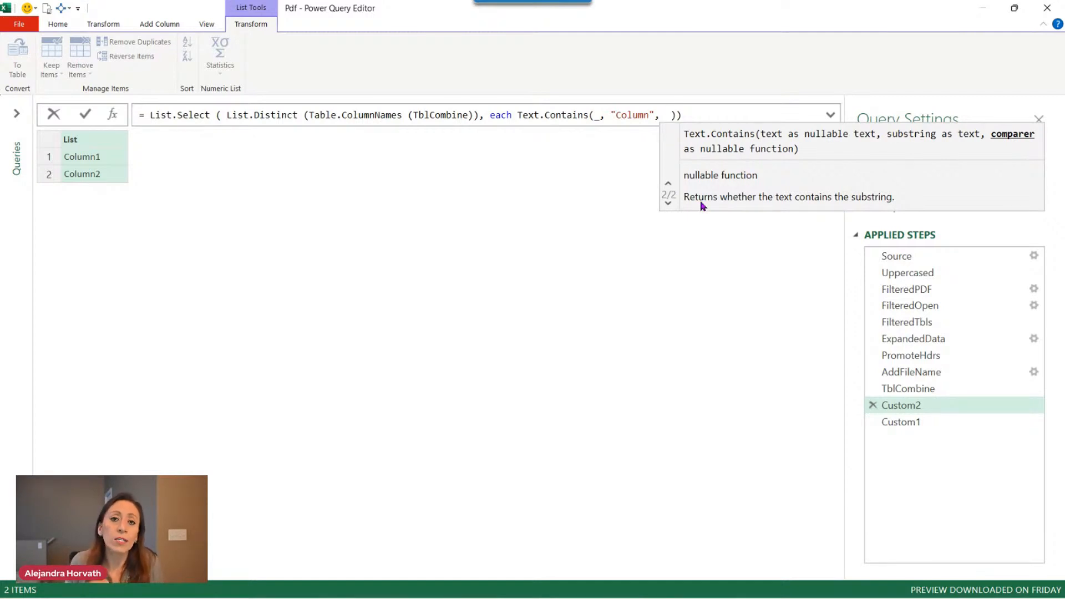
text(igno)
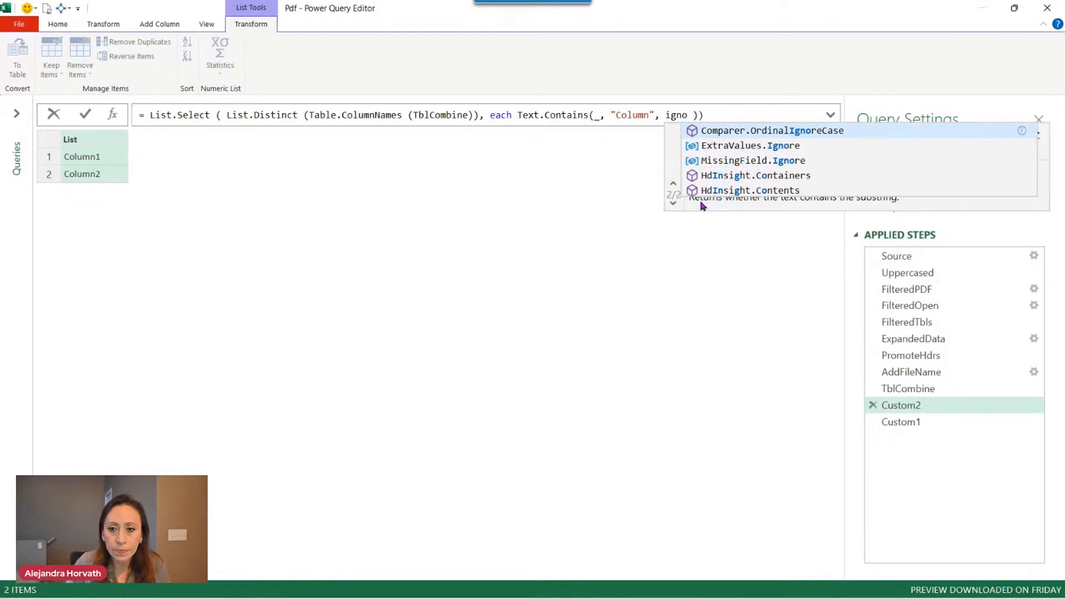
key(Tab)
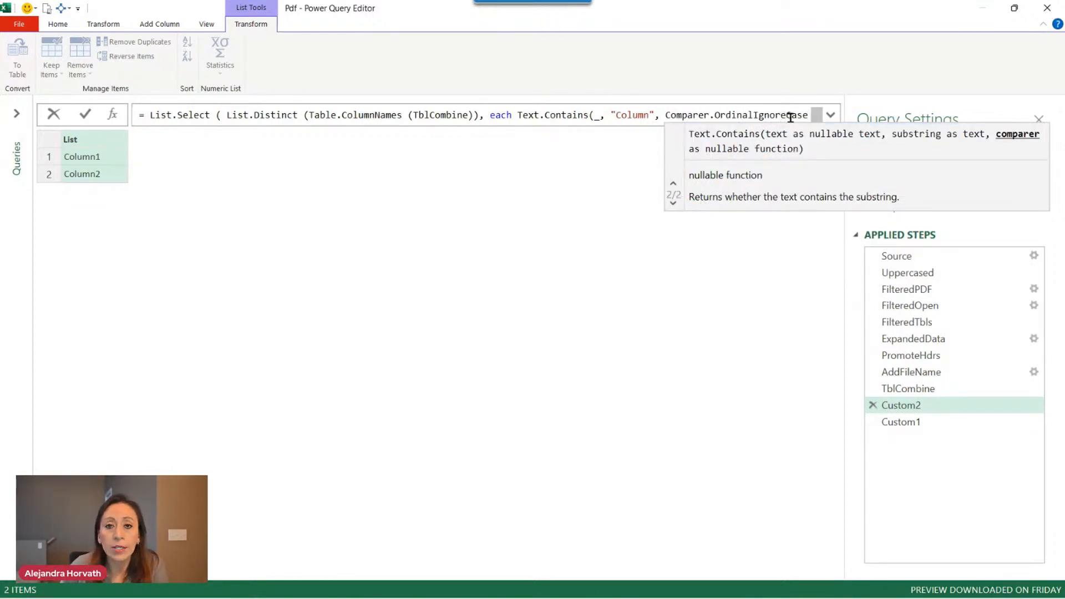
- Change the Text.Contains search text to lowercase "column" and apply the formula
click(615, 115)
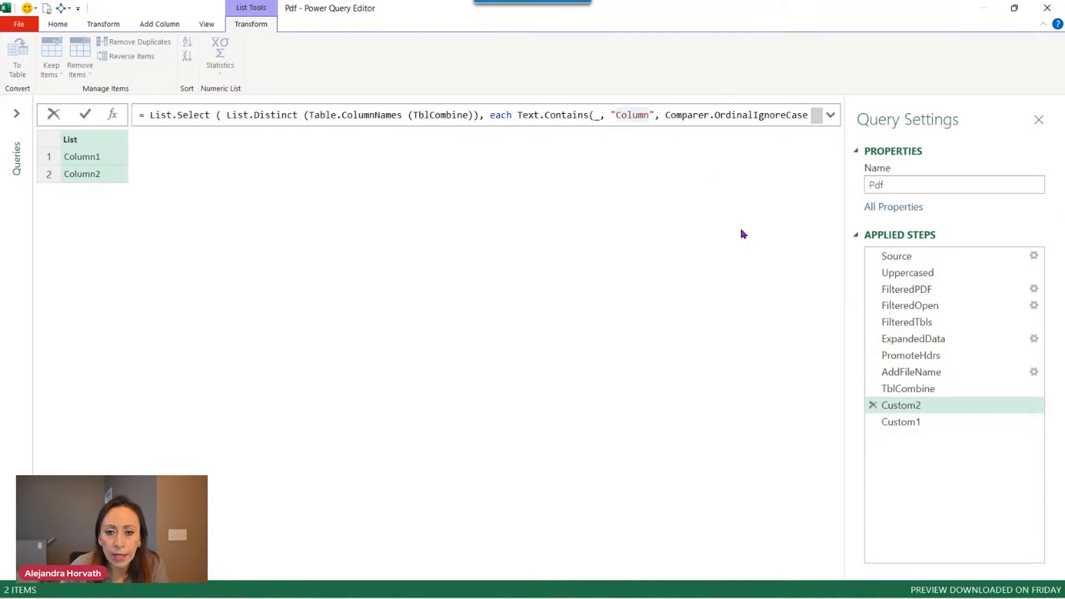
key(Delete)
text(c)
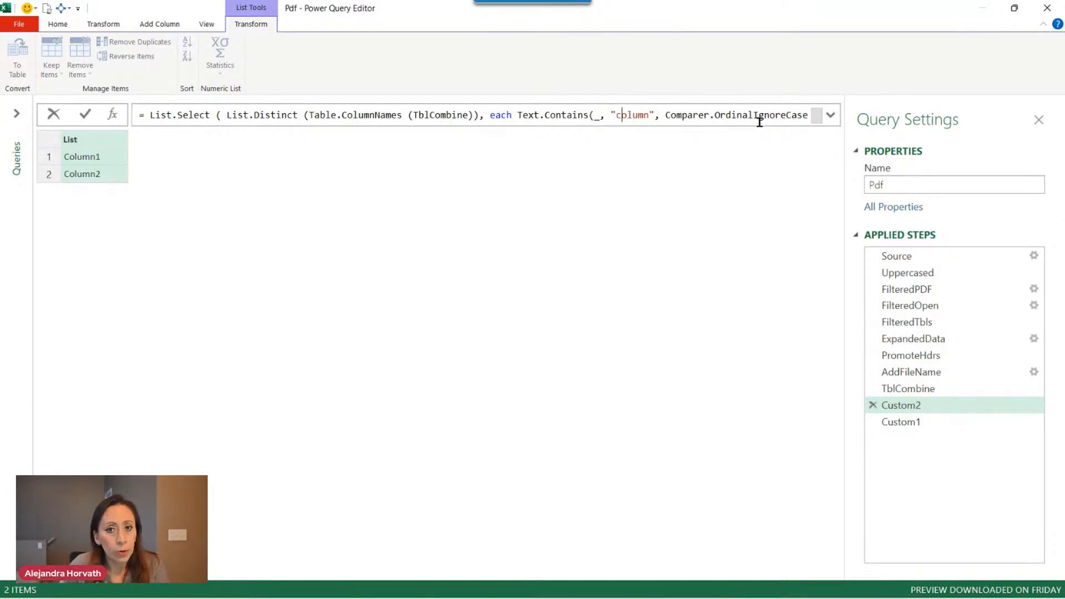
mouse_move(759, 120)
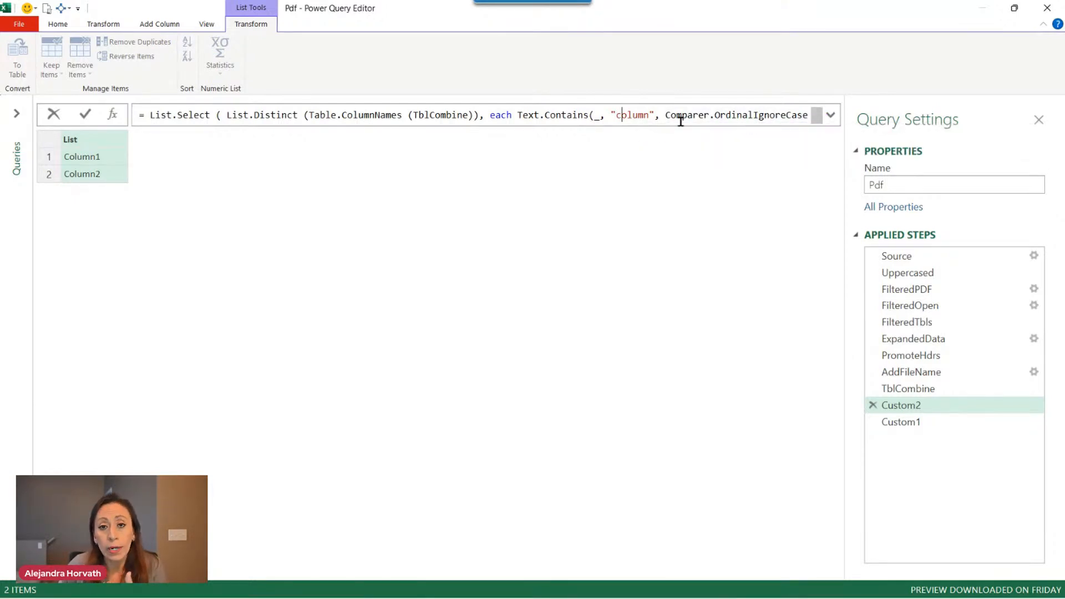
key(End)
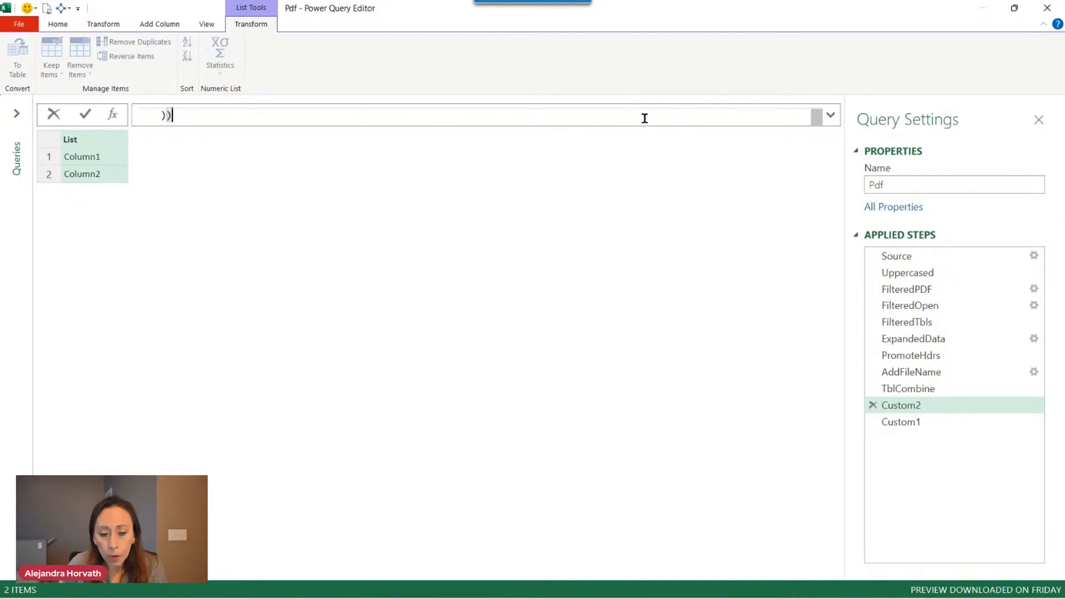
key(Return)
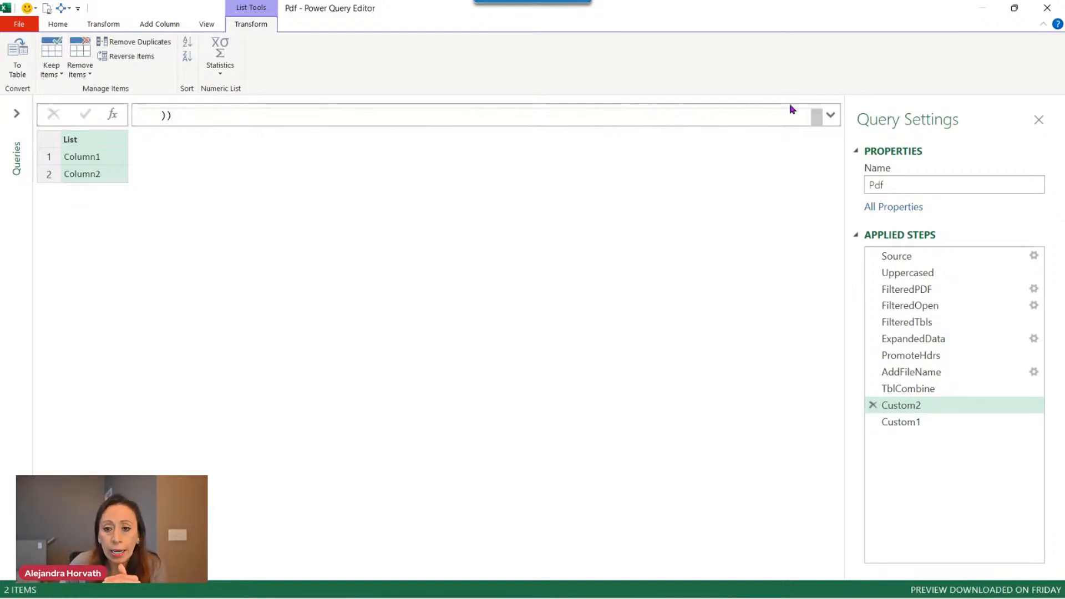
- Expand the formula display, cut the Comparer.OrdinalIgnoreCase argument out of Text.Contains while keeping a copy, and apply the formula to test case sensitivity
click(832, 116)
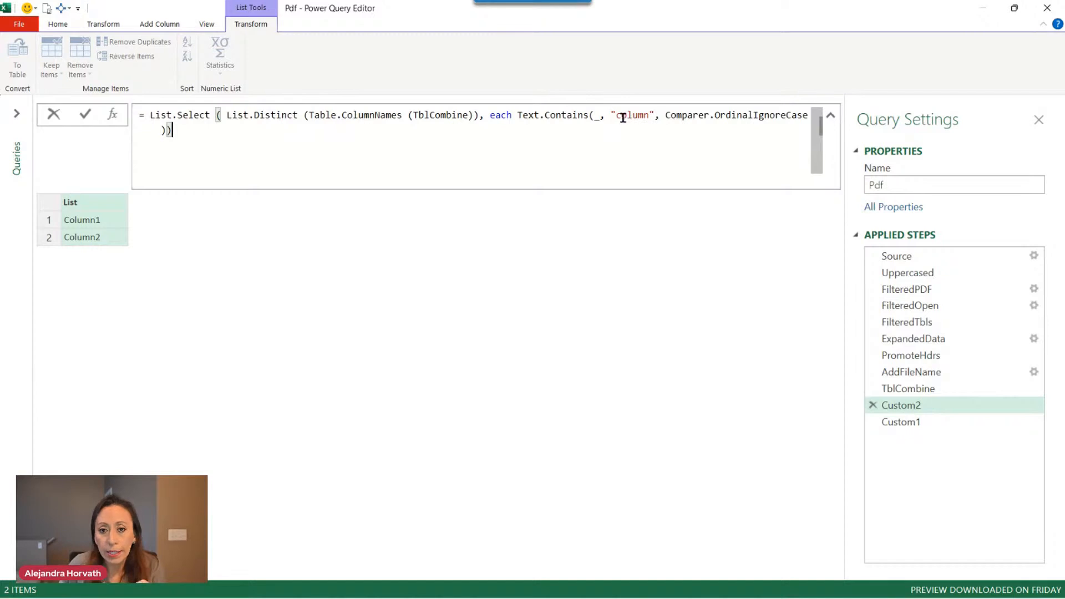
drag(614, 115, 811, 114)
click(667, 115)
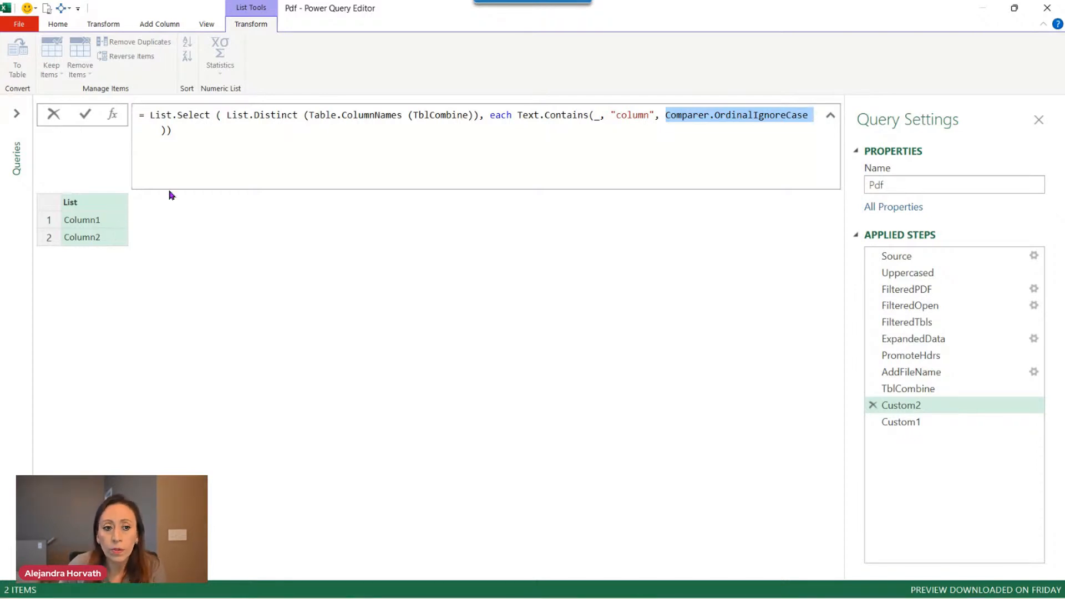
drag(652, 115, 141, 135)
key(ctrl+c)
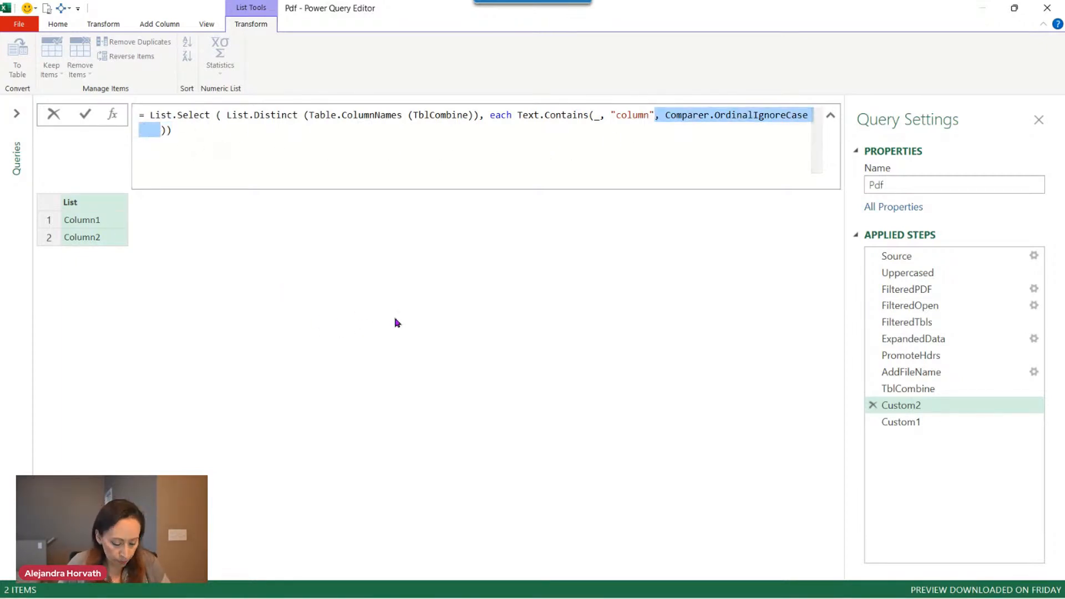
key(Delete)
key(End)
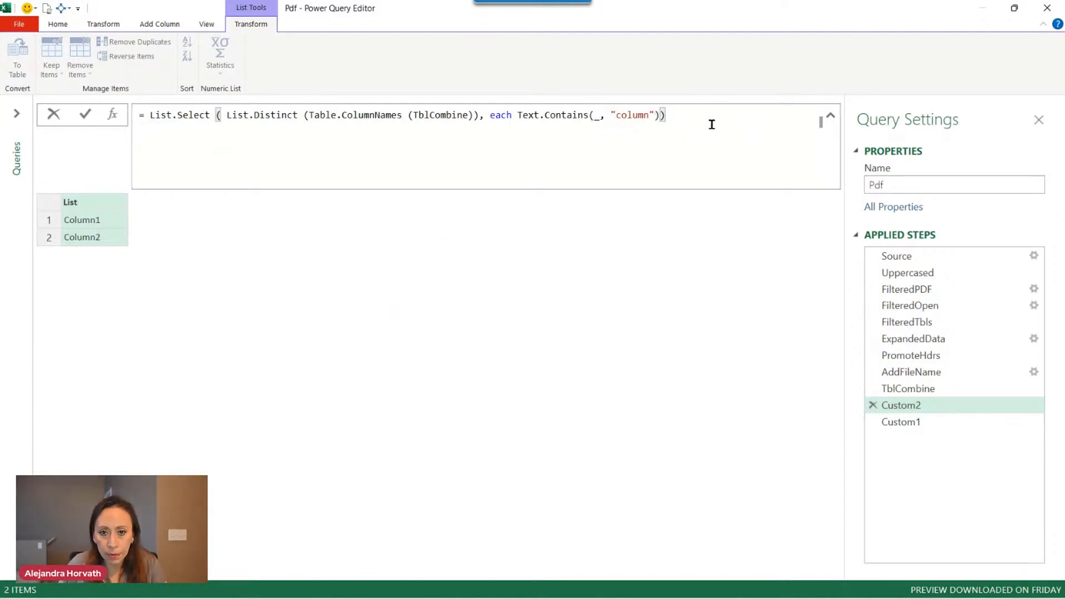
key(Return)
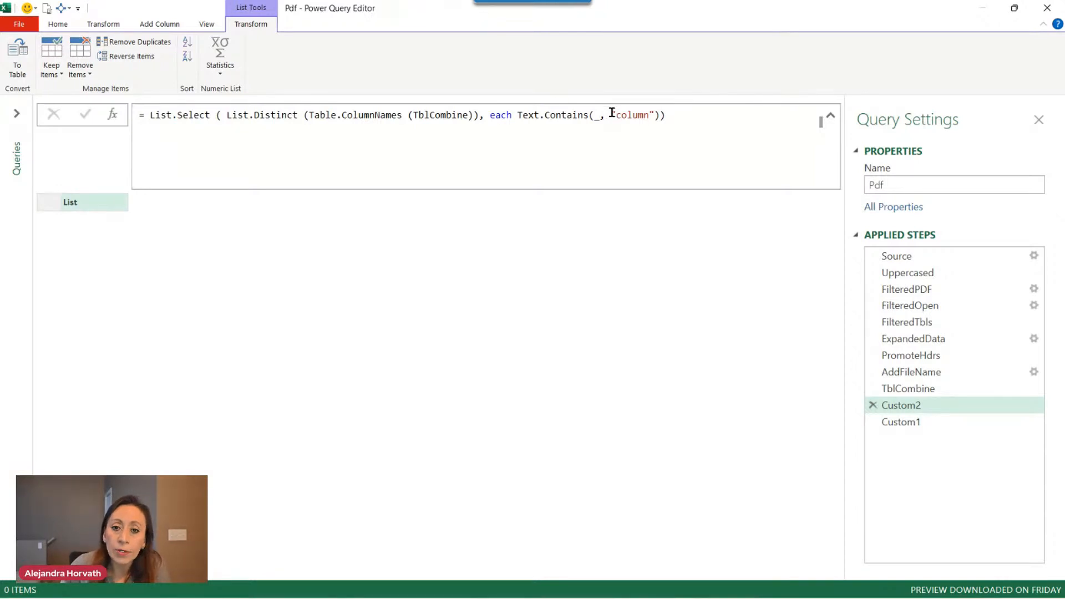
- Put Comparer.OrdinalIgnoreCase back as the third argument of Text.Contains, following "column", and apply the Custom2 formula
drag(616, 115, 651, 115)
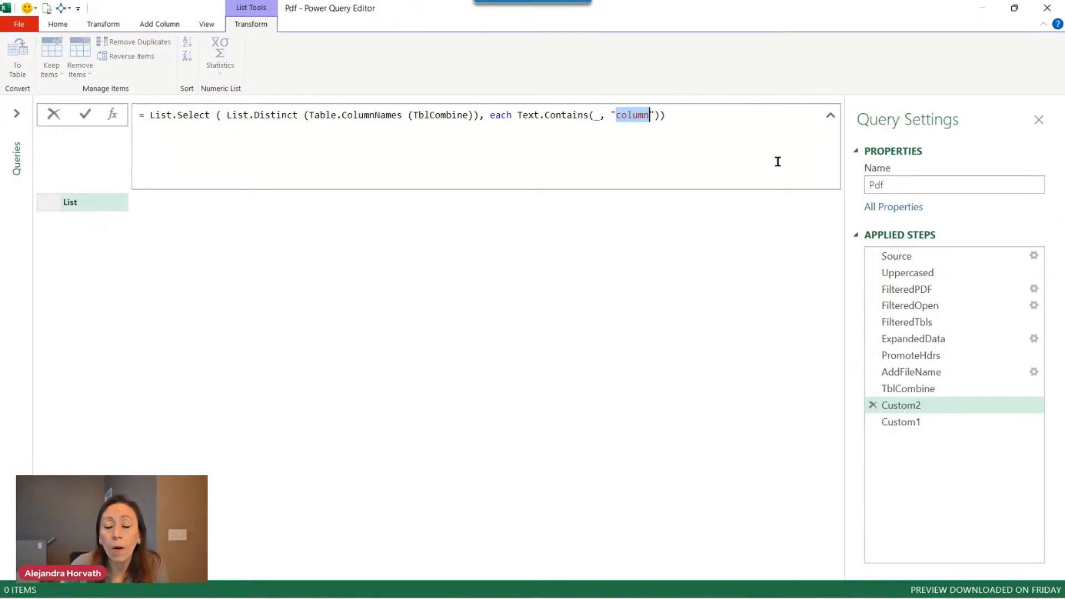
key(Right)
key(Right)
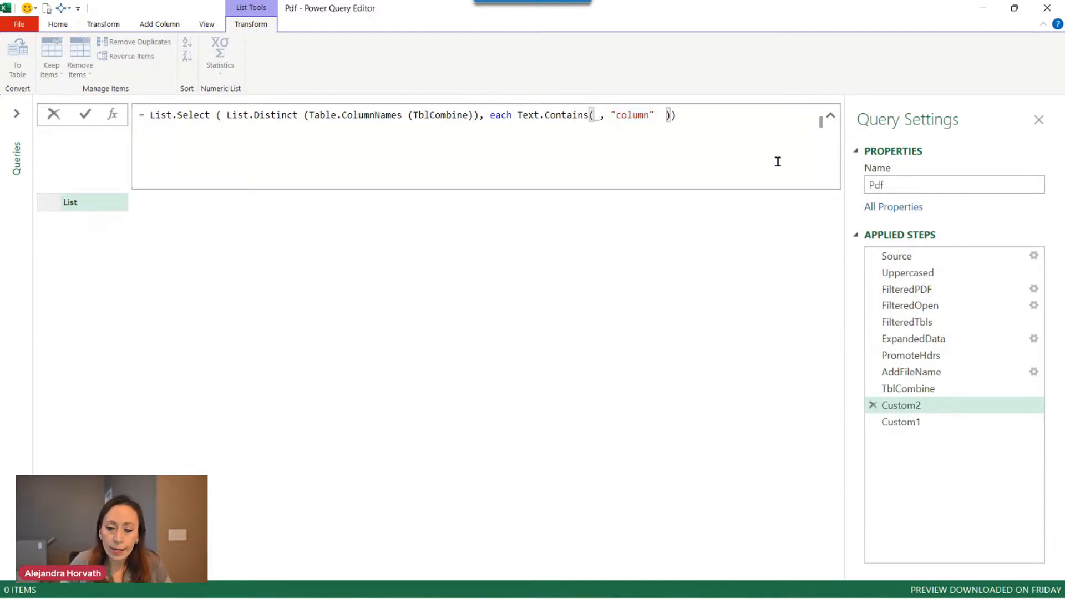
key(Left)
key(ctrl+v)
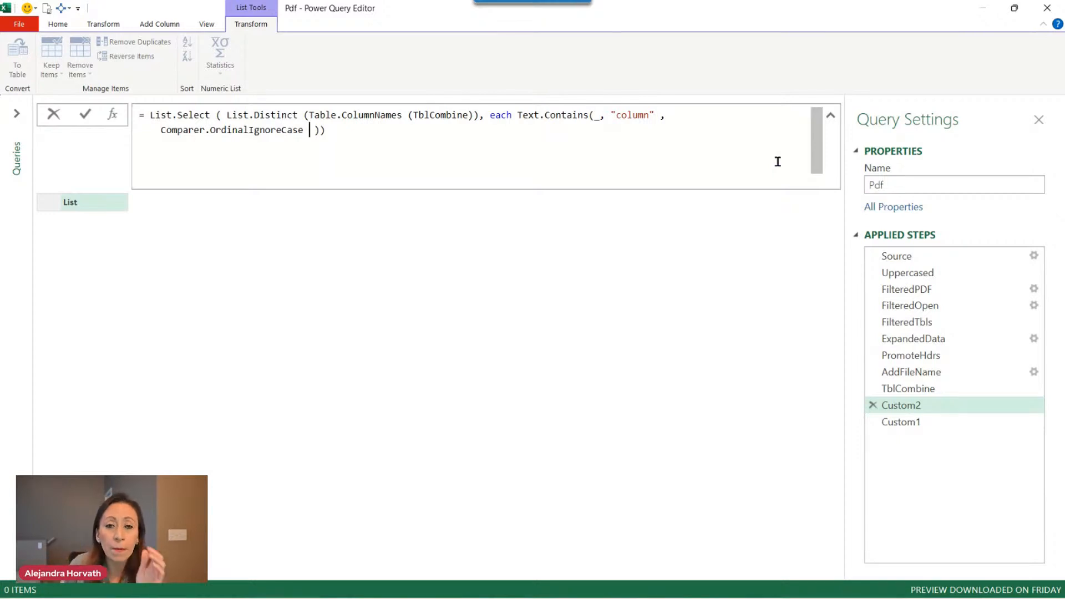
click(85, 118)
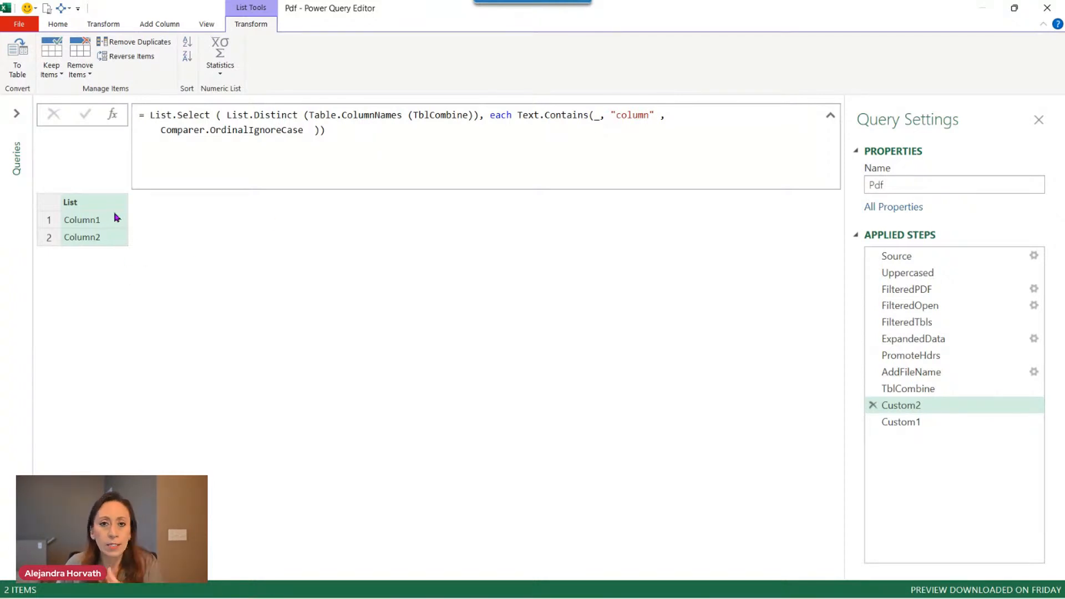
drag(620, 115, 646, 115)
click(157, 208)
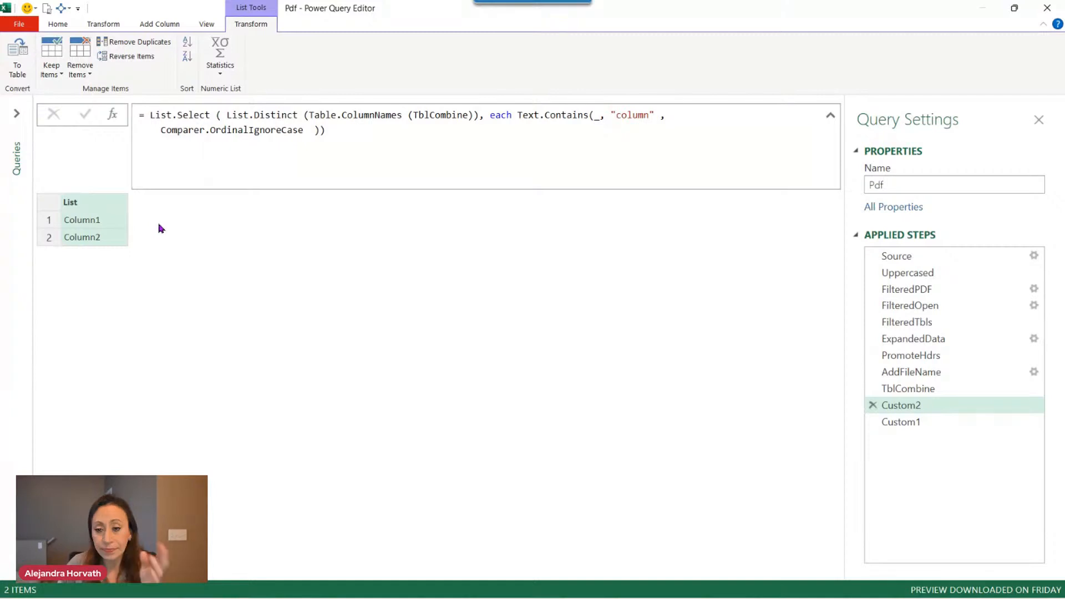
- Rename the applied step Custom2 as ColsToDelete
click(936, 408)
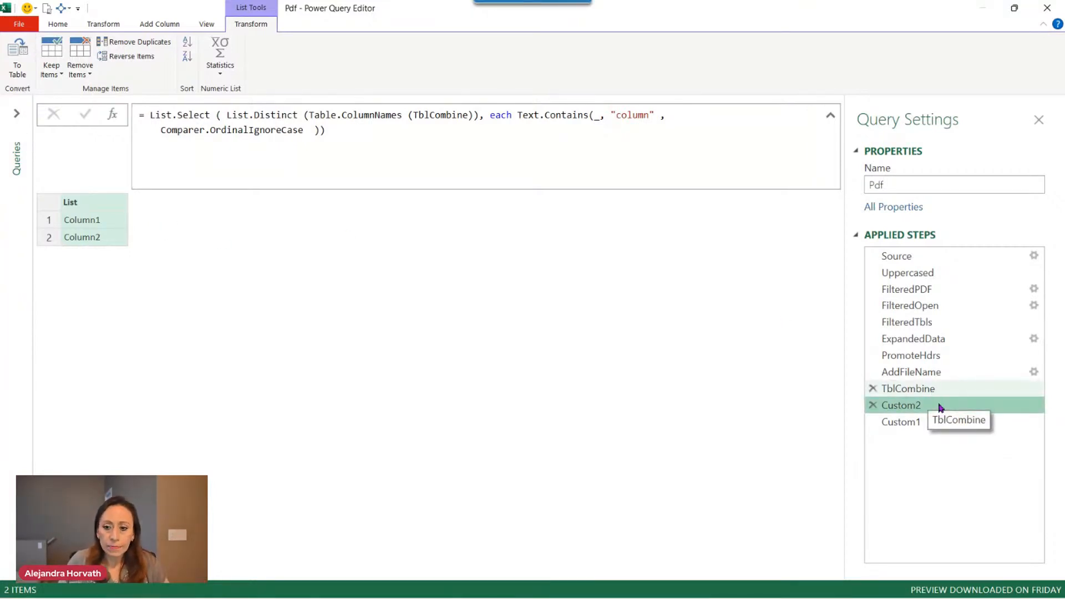
click(939, 406)
text(ColsT)
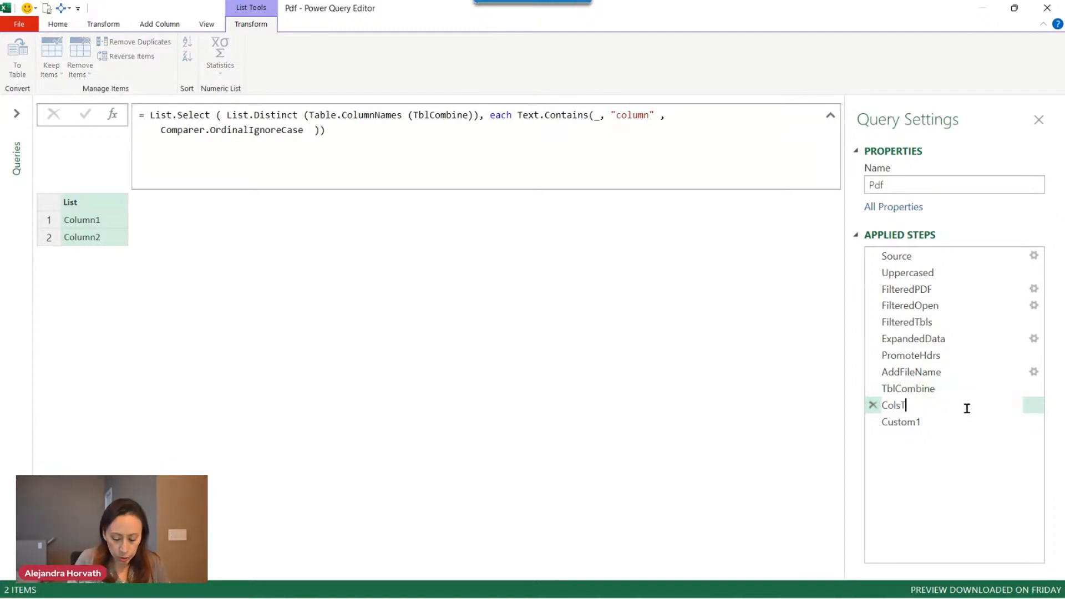
text(oDele)
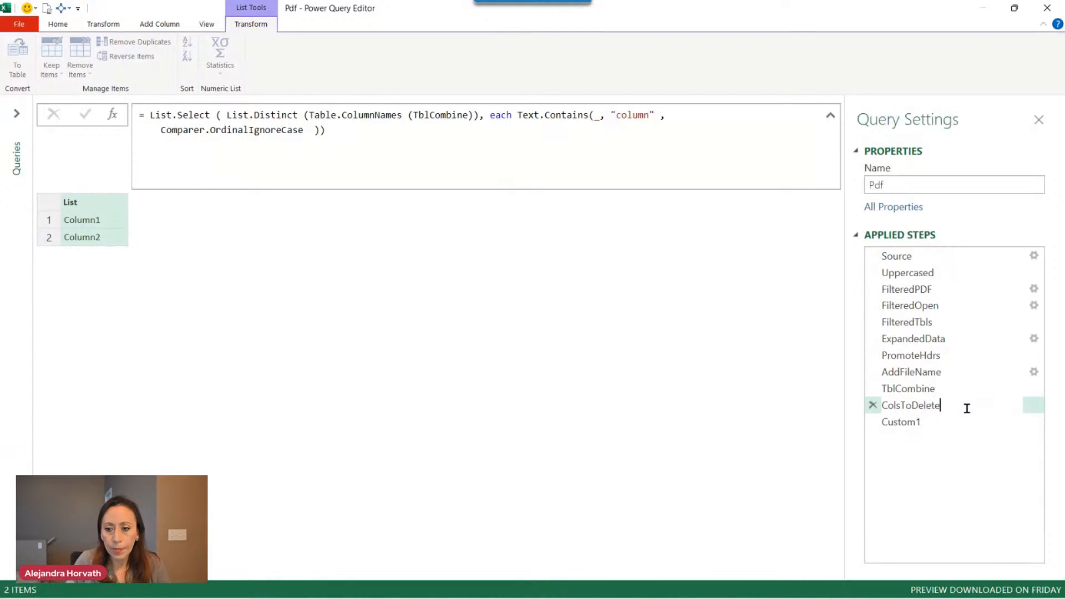
text(te)
key(Return)
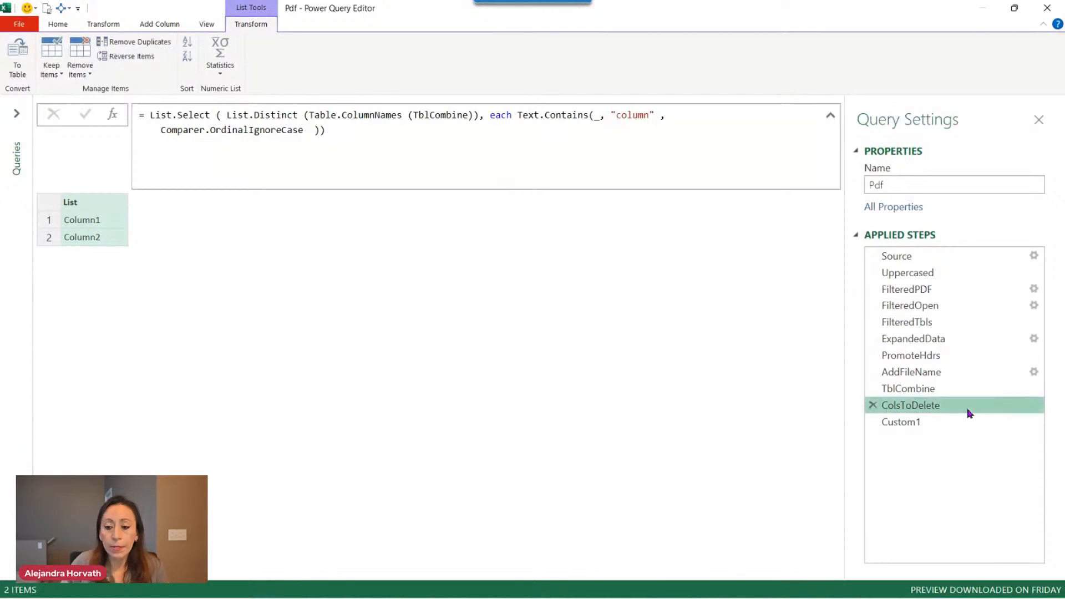
- In the Custom1 step, replace the first argument of Table.RemoveColumns with TblCombine
click(944, 423)
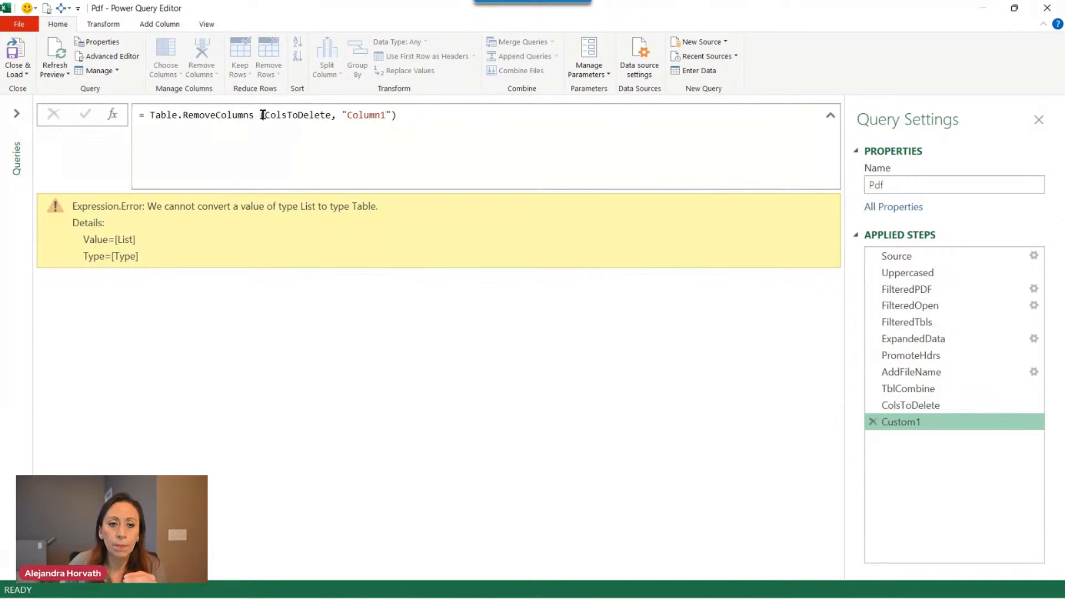
drag(264, 115, 330, 116)
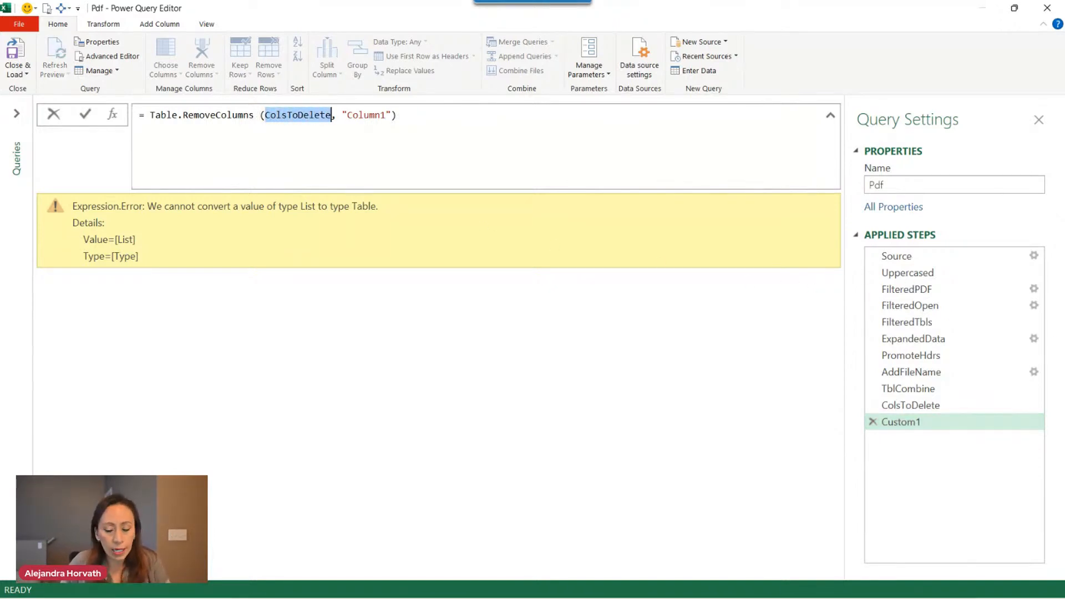
key(Delete)
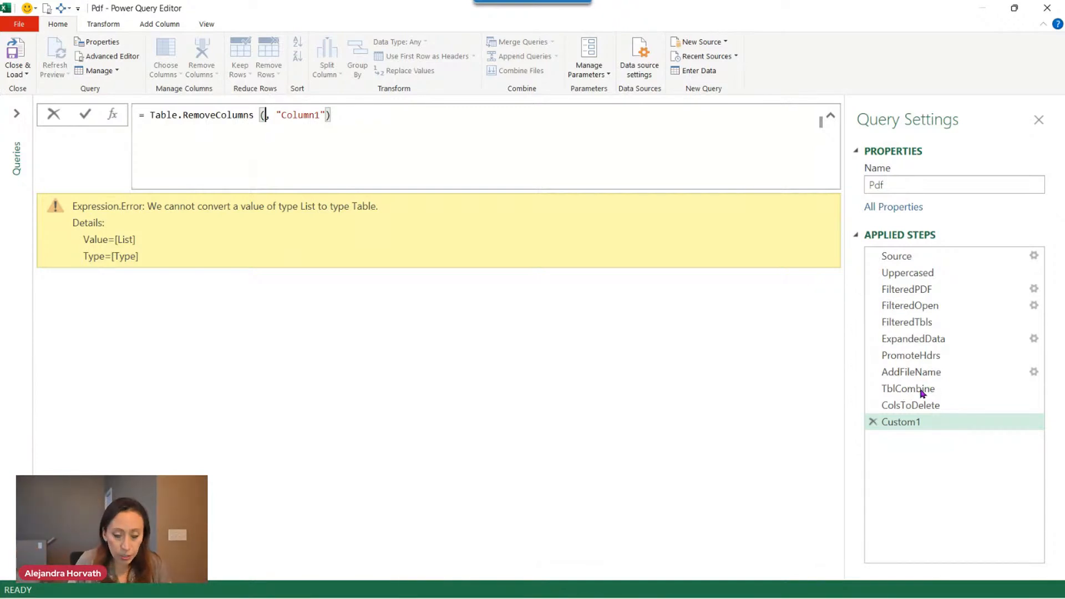
text(Tblc)
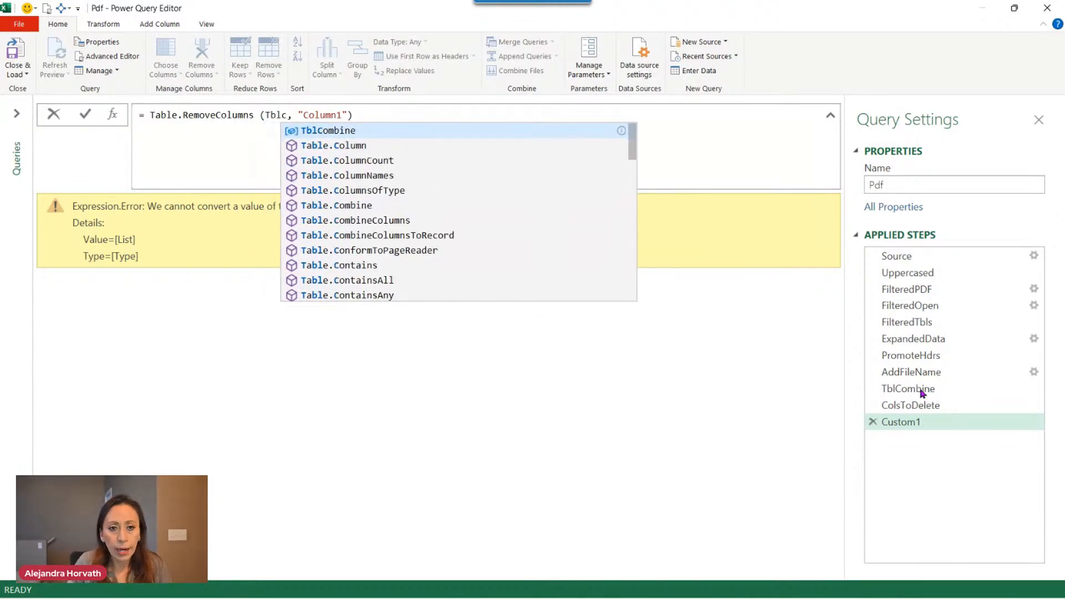
key(Tab)
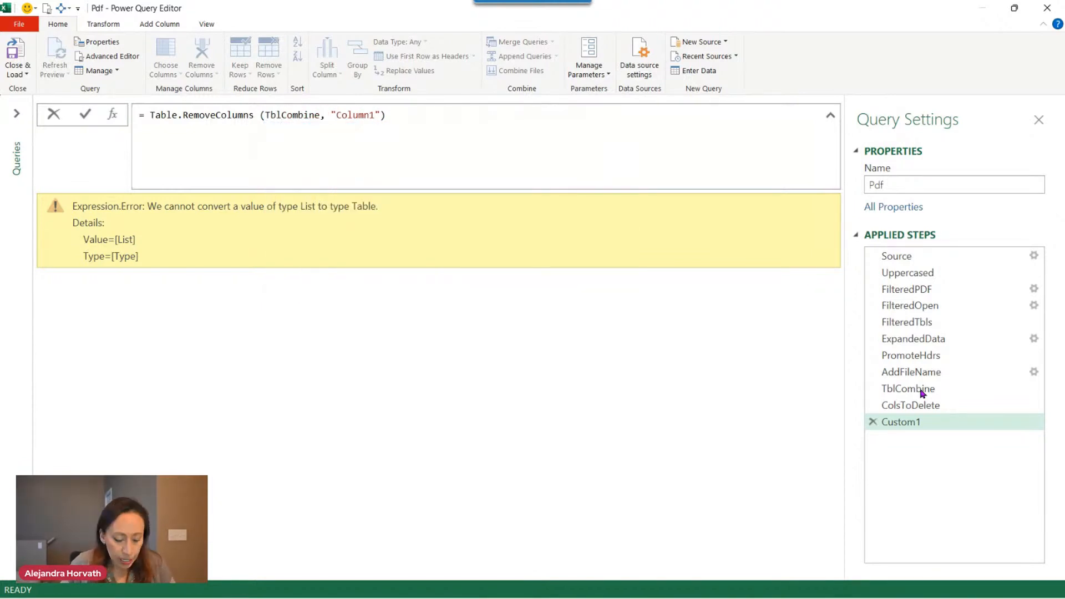
- Replace "Column1" in Table.RemoveColumns with the ColsToDelete list and apply the formula
key(shift+Right)
key(shift+Right)
key(shift+Right)
key(shift+Right)
key(shift+Right)
key(shift+Right)
key(shift+Right)
key(shift+Right)
key(shift+Right)
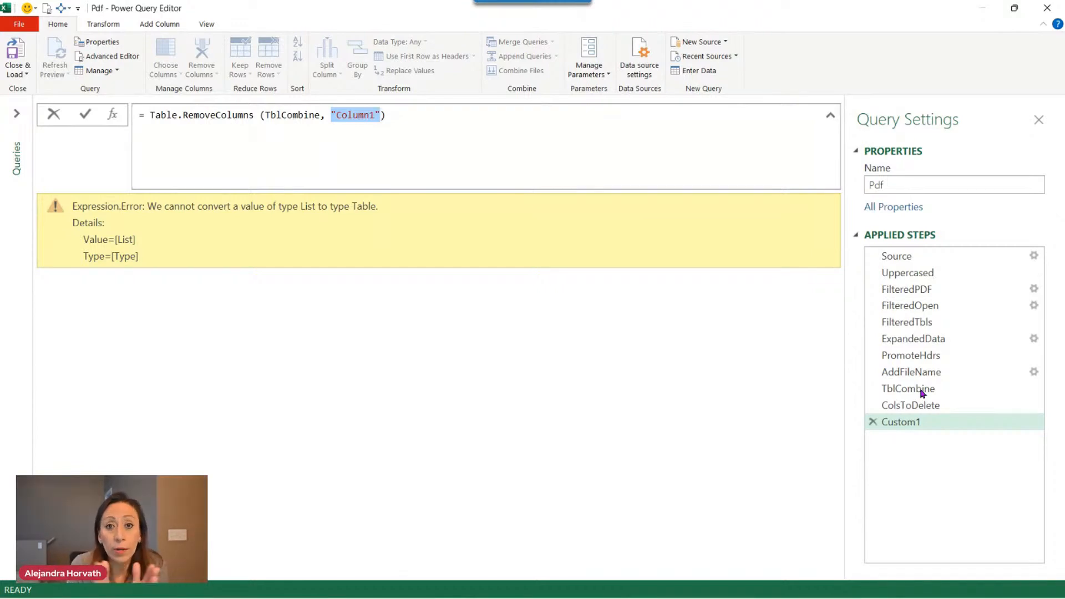
key(Delete)
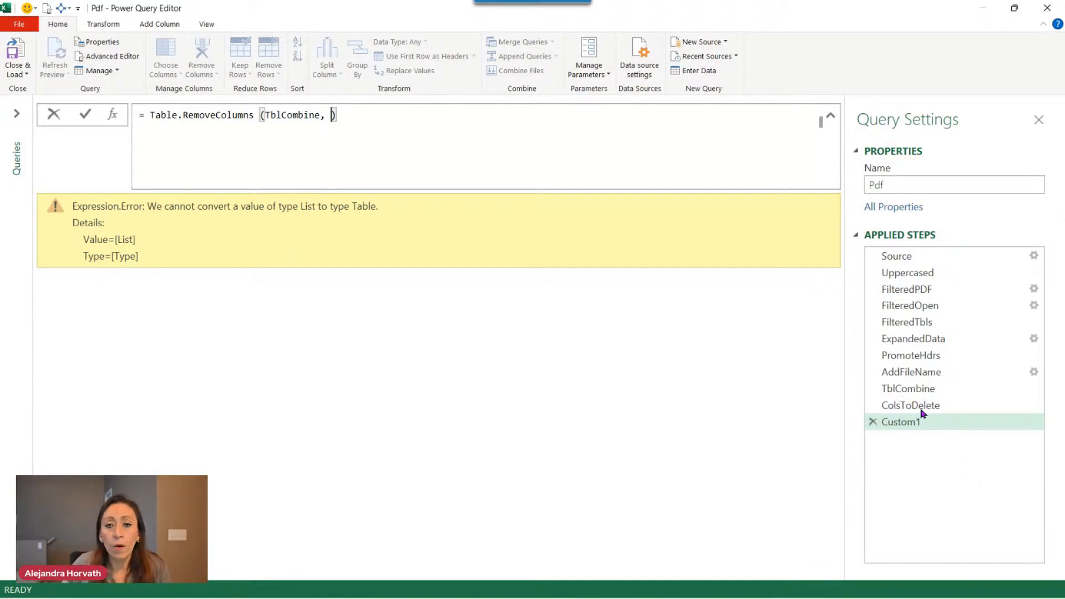
text(ColsT)
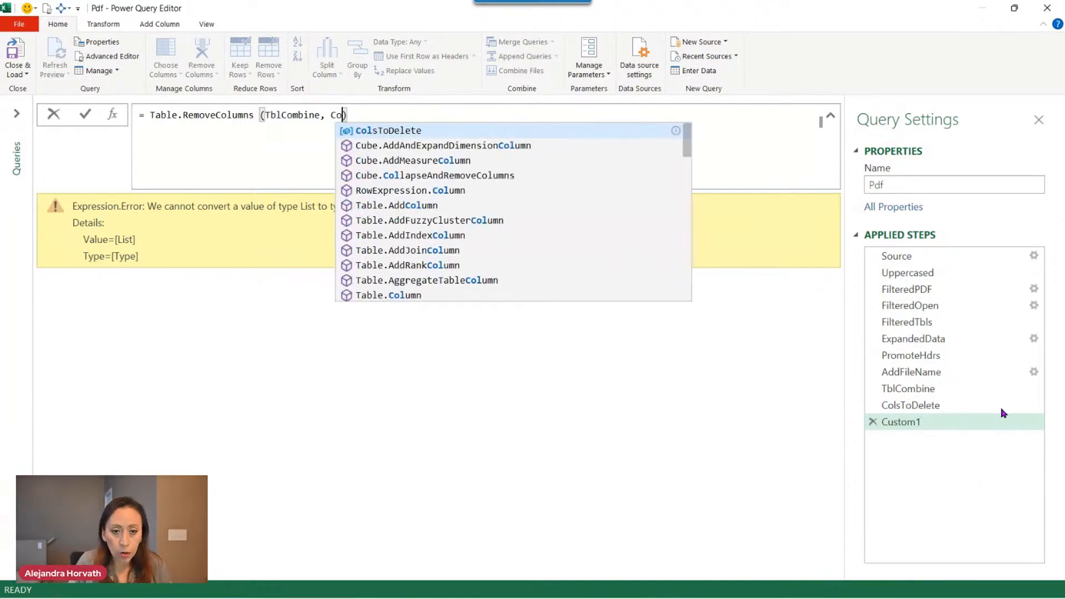
key(Tab)
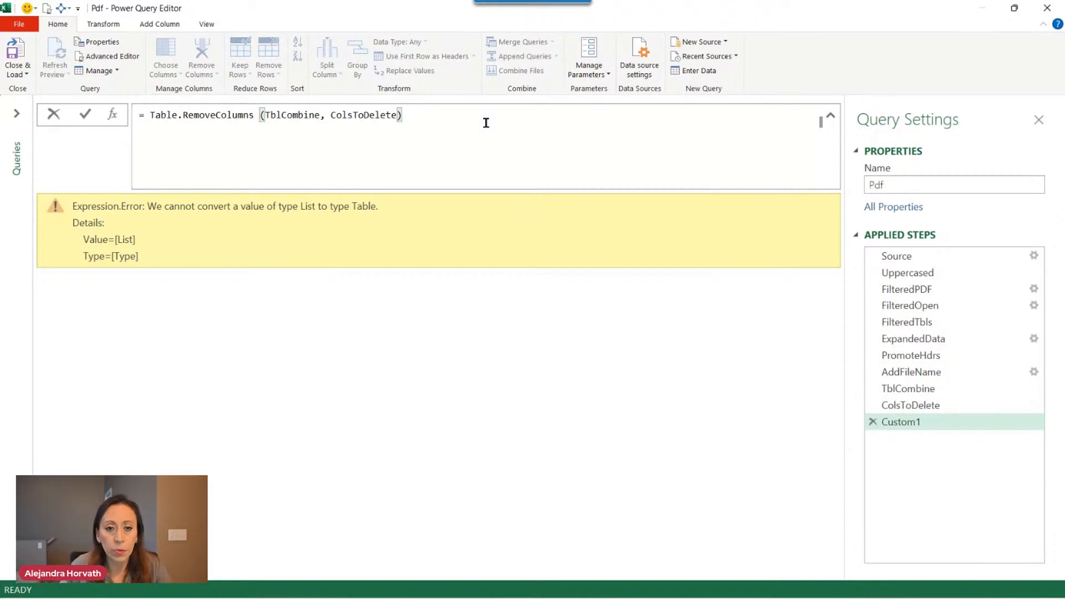
key(Return)
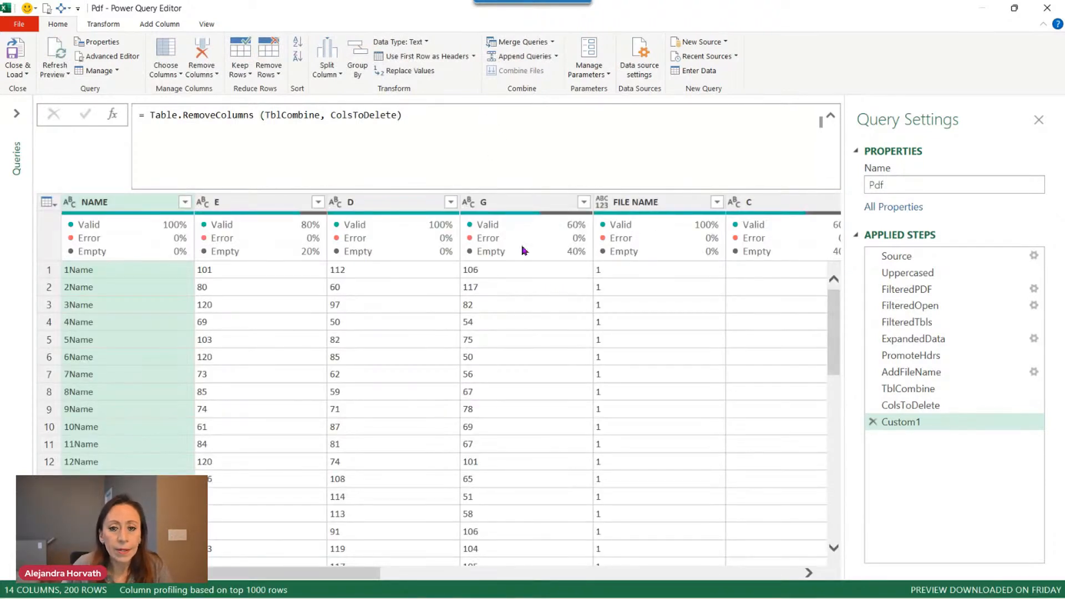
- Collapse the formula display and rename the applied step Custom1 as FinalCols
click(831, 116)
click(364, 573)
drag(366, 574, 815, 589)
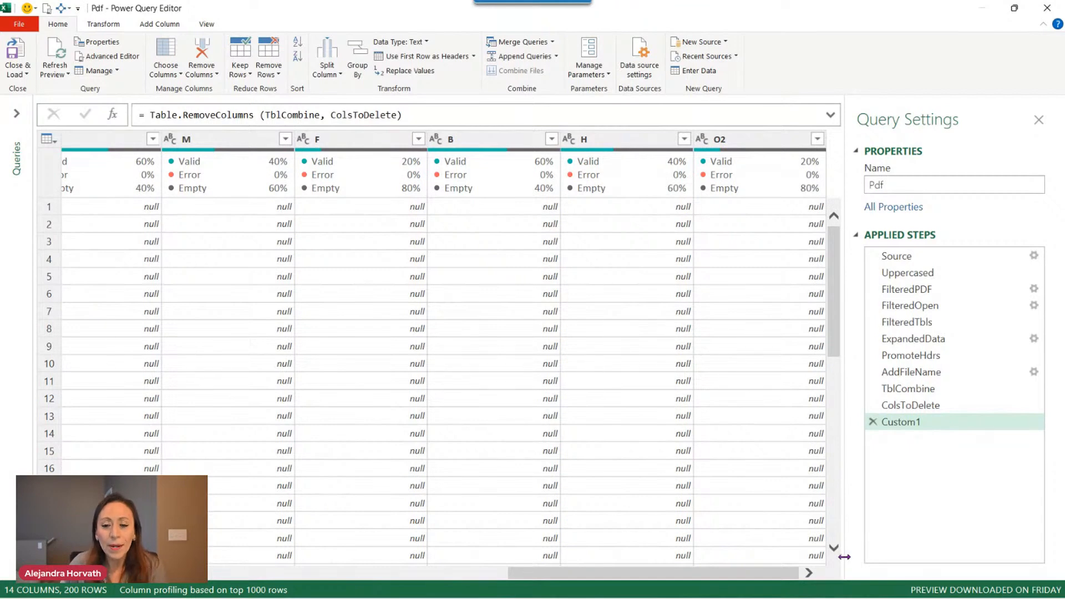
click(408, 117)
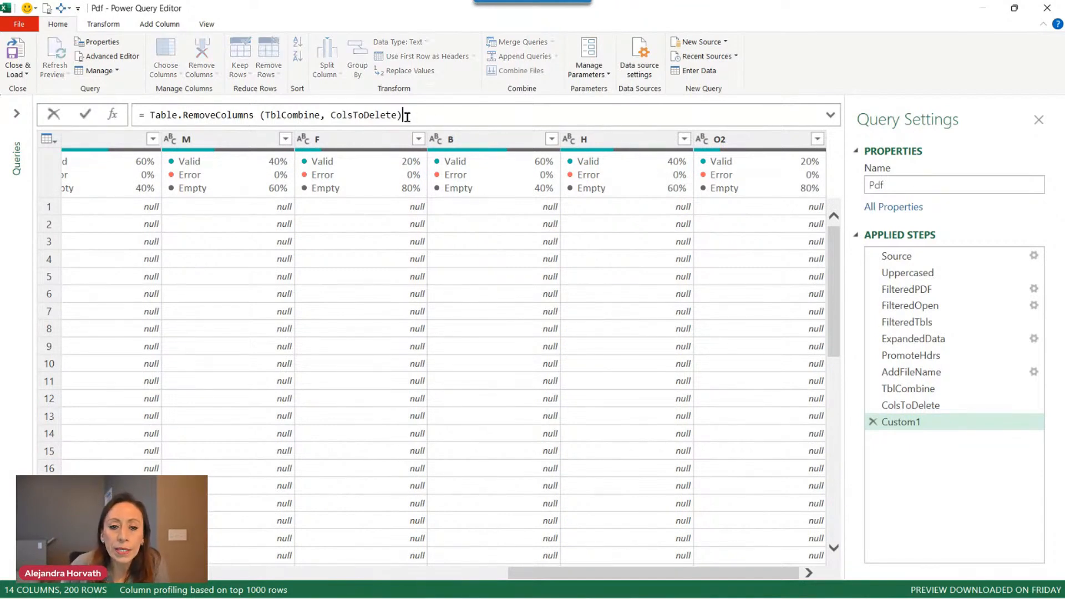
drag(342, 114, 369, 115)
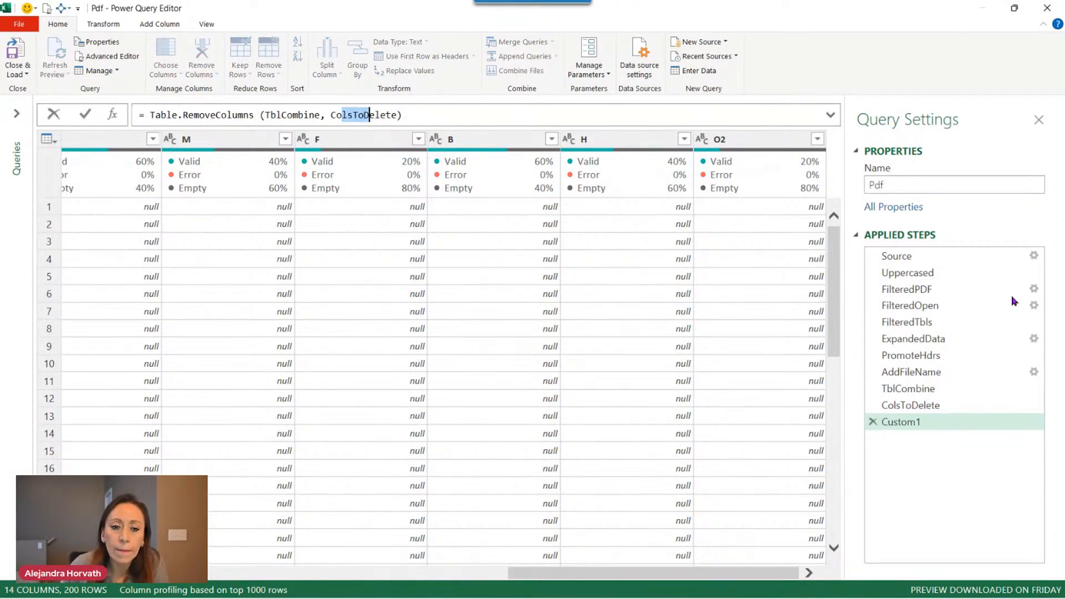
click(972, 422)
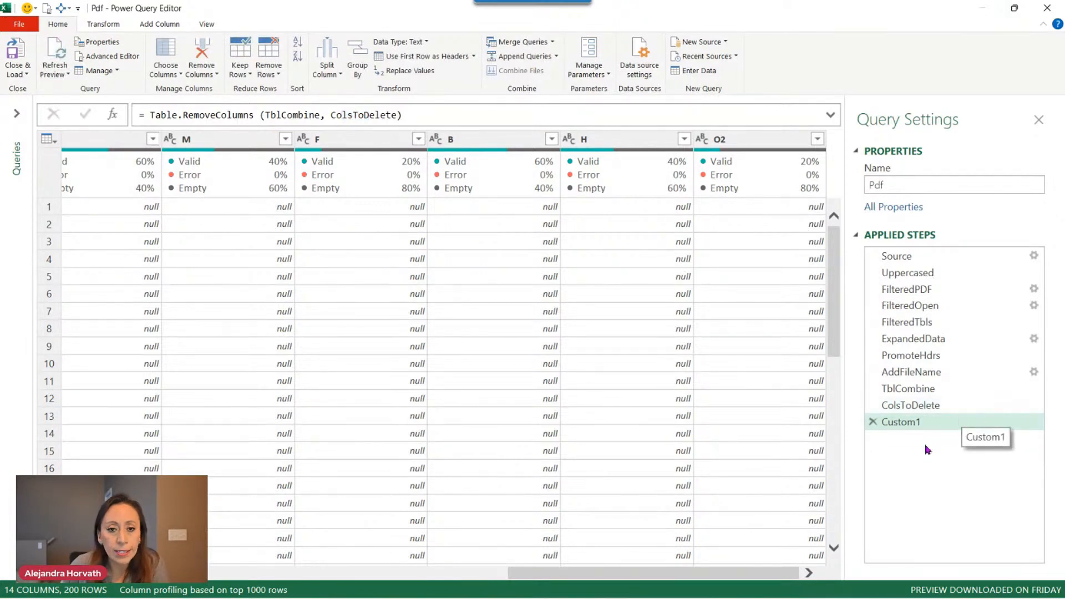
double_click(917, 425)
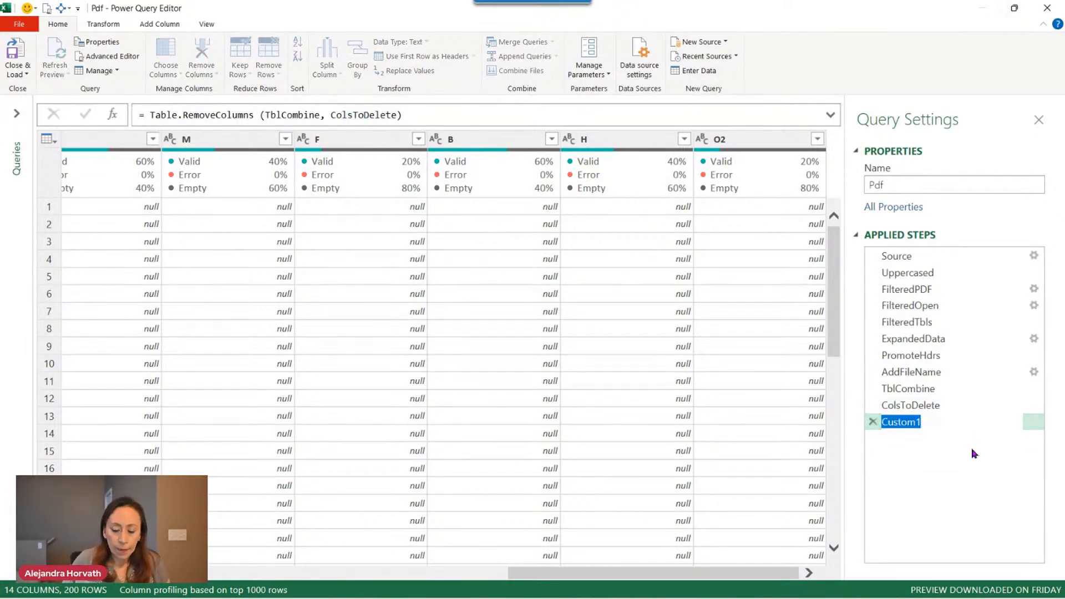
text(FinalCols)
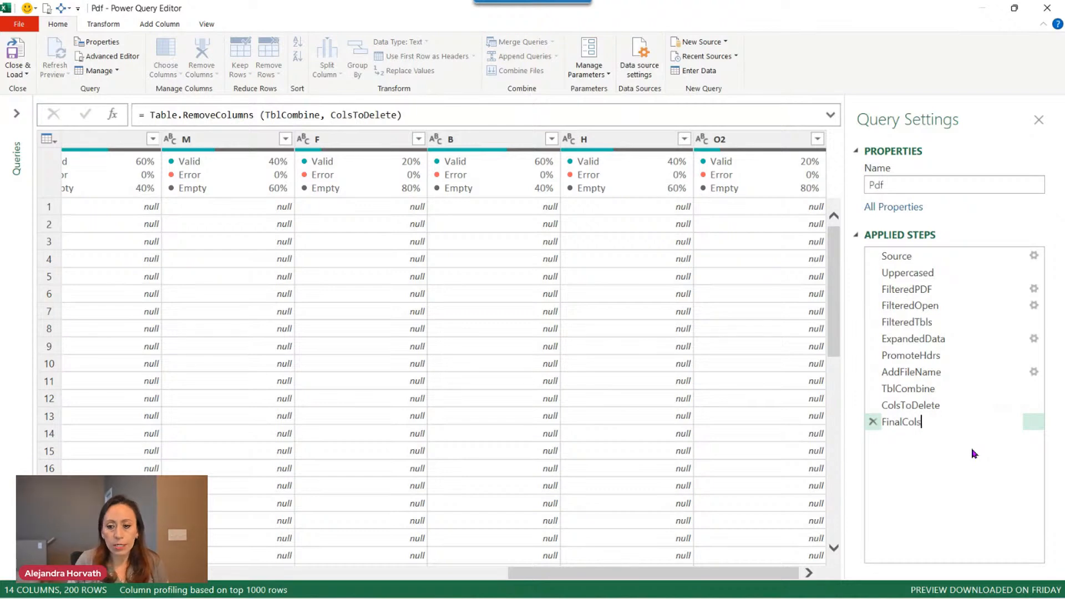
key(Return)
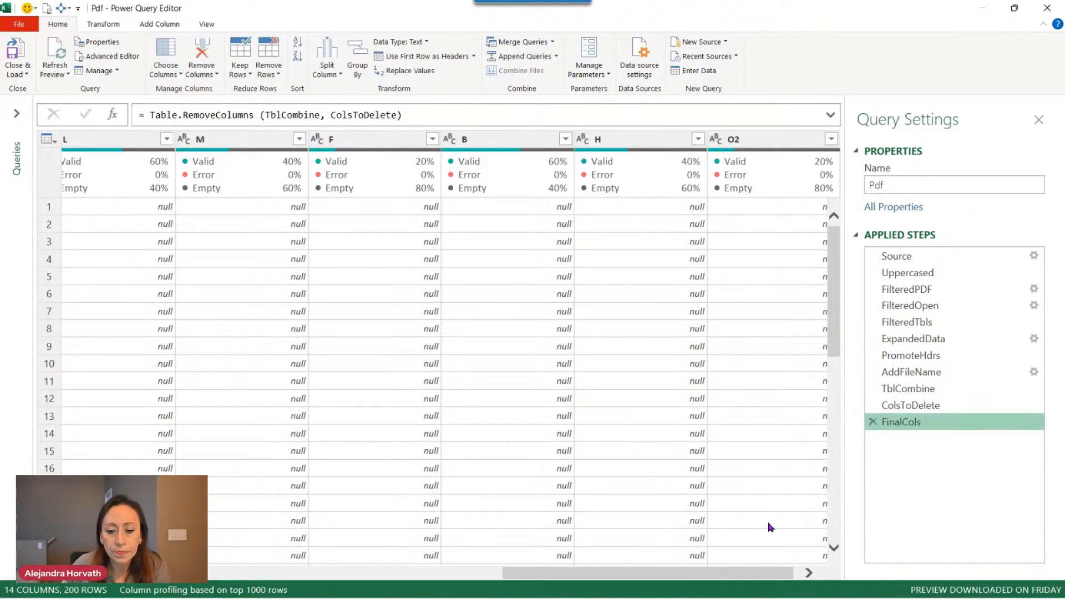
- Unpivot all columns of the FinalCols table other than NAME and FILE NAME
drag(665, 572, 344, 574)
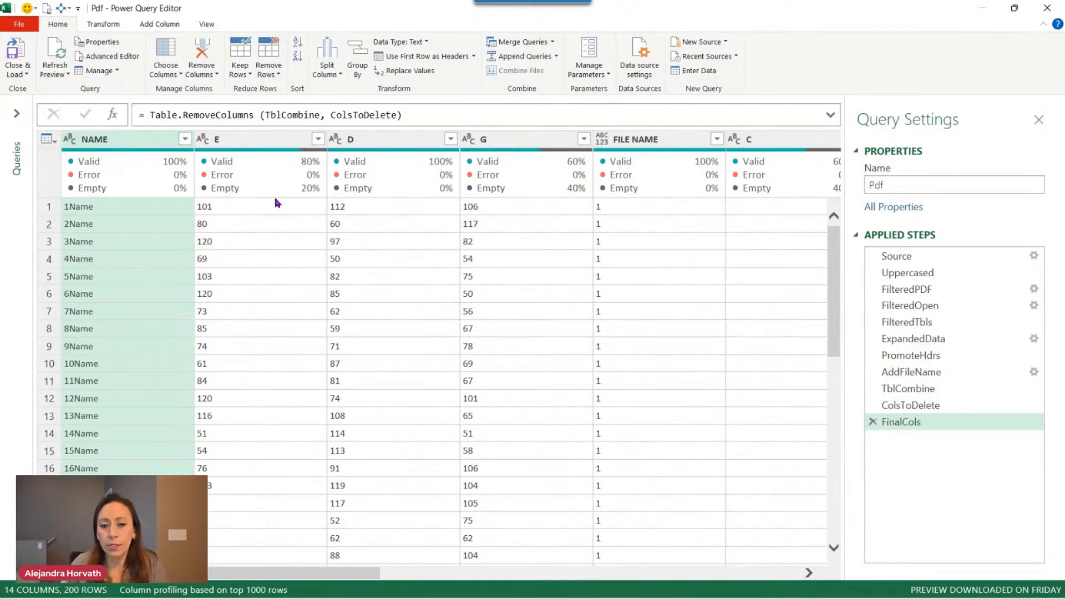
ctrl+click(654, 141)
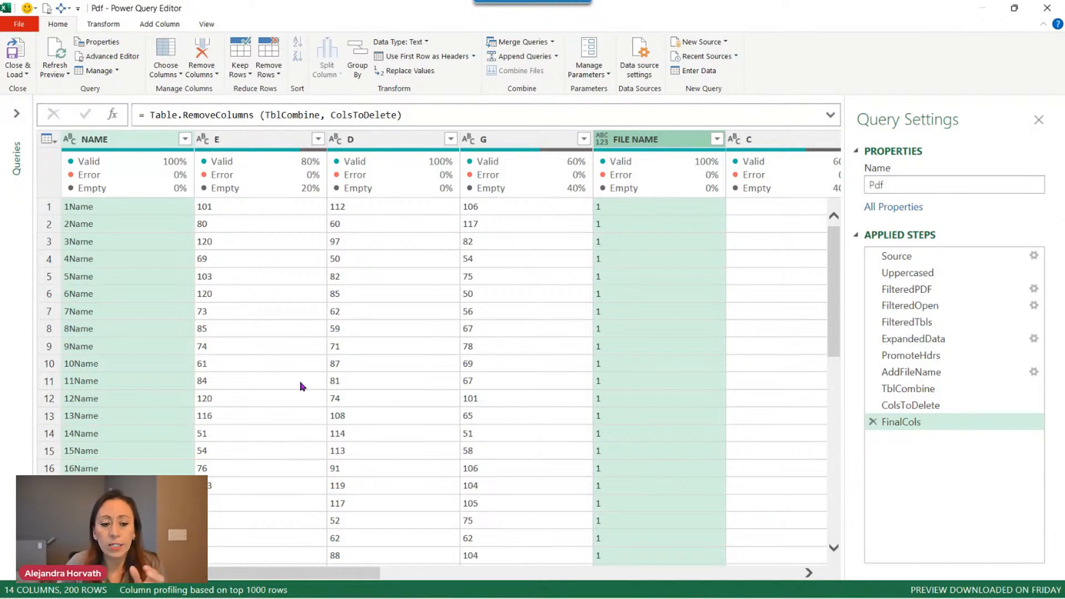
drag(295, 575, 267, 566)
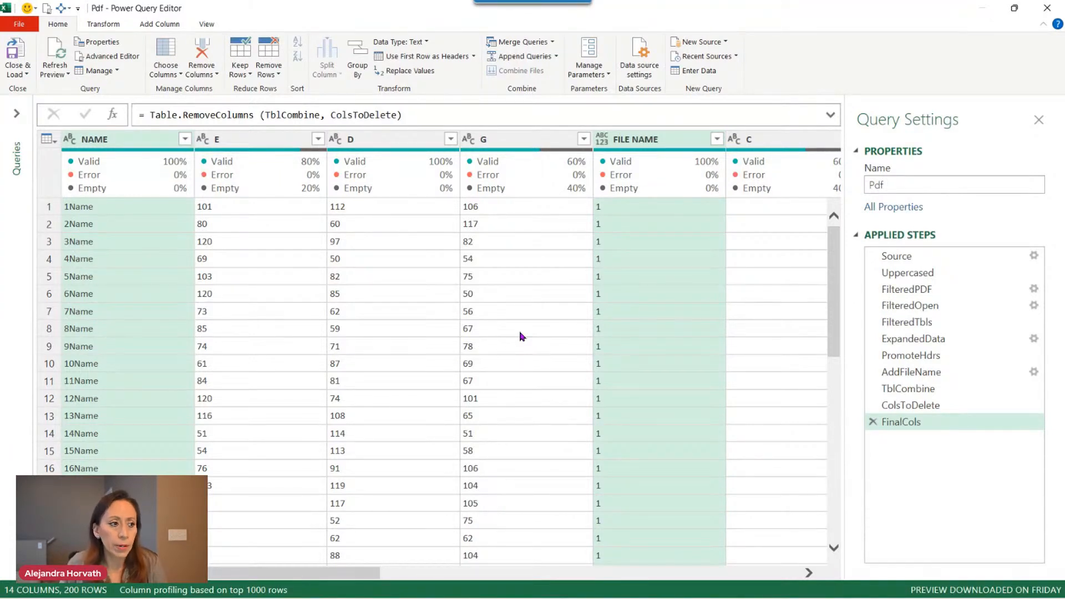
click(101, 144)
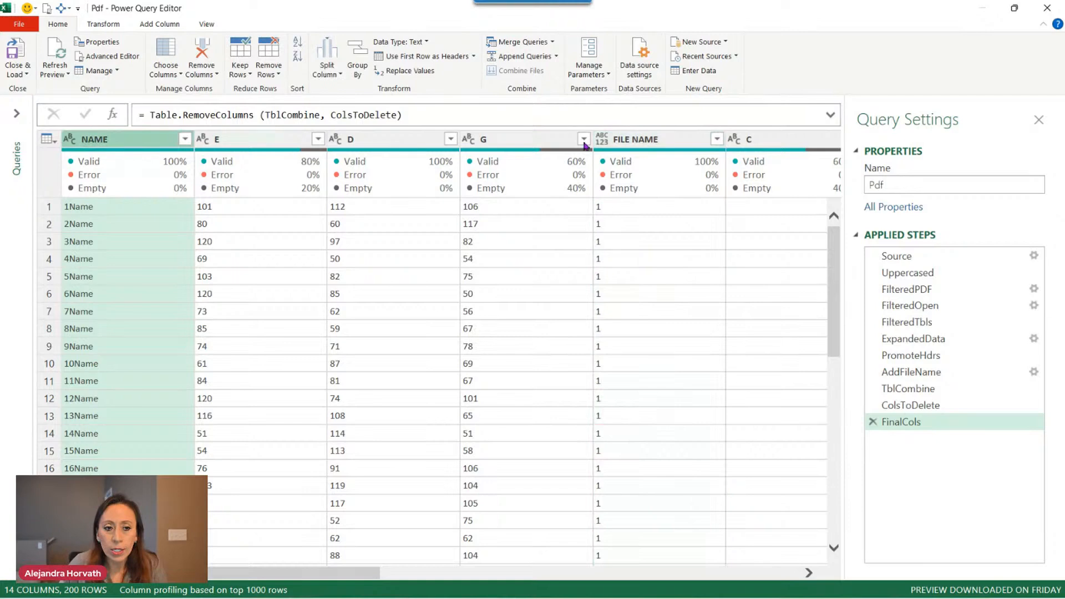
ctrl+click(681, 140)
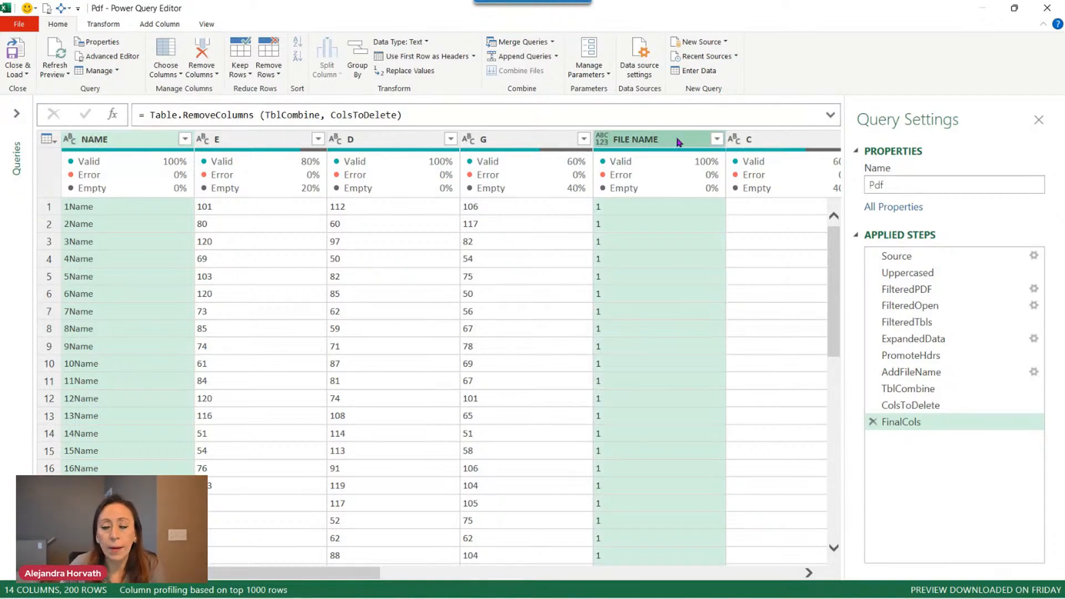
right_click(678, 142)
click(661, 357)
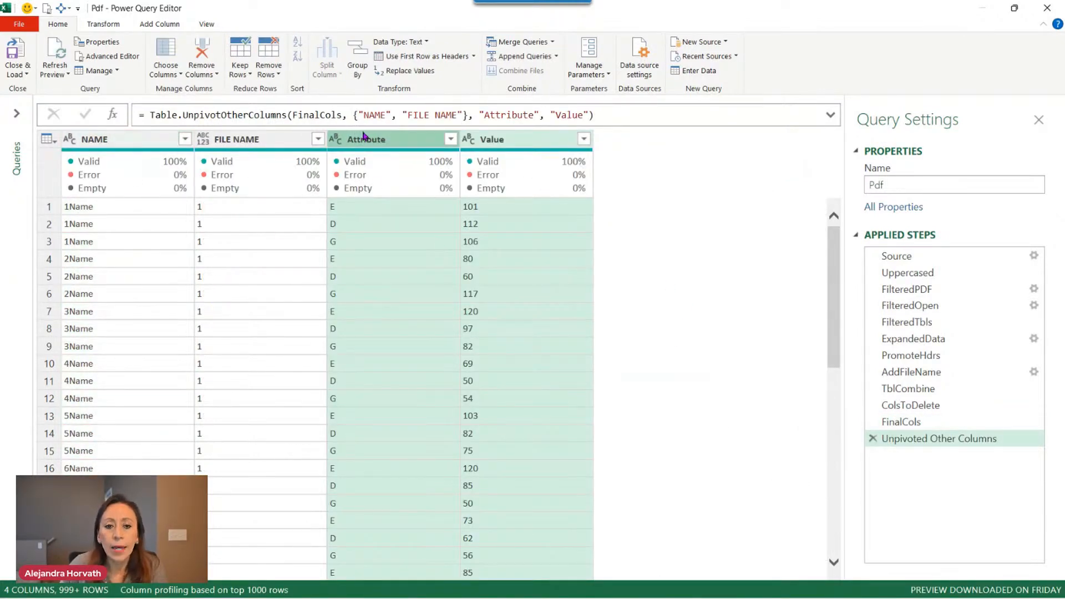
- In the Table.UnpivotOtherColumns formula, replace the column name "Attribute" with "Item"
click(387, 140)
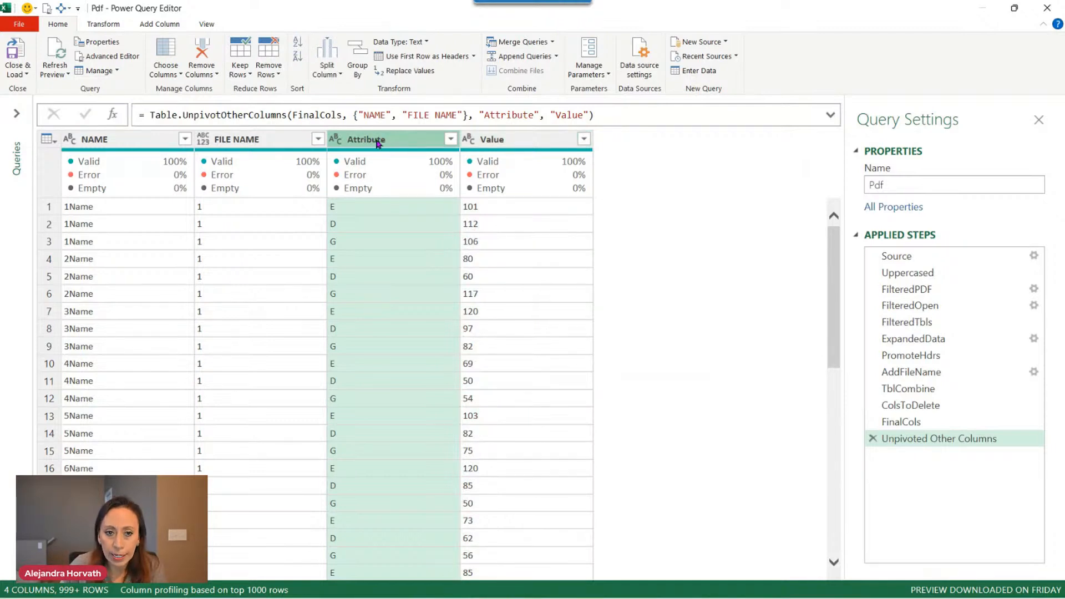
click(509, 140)
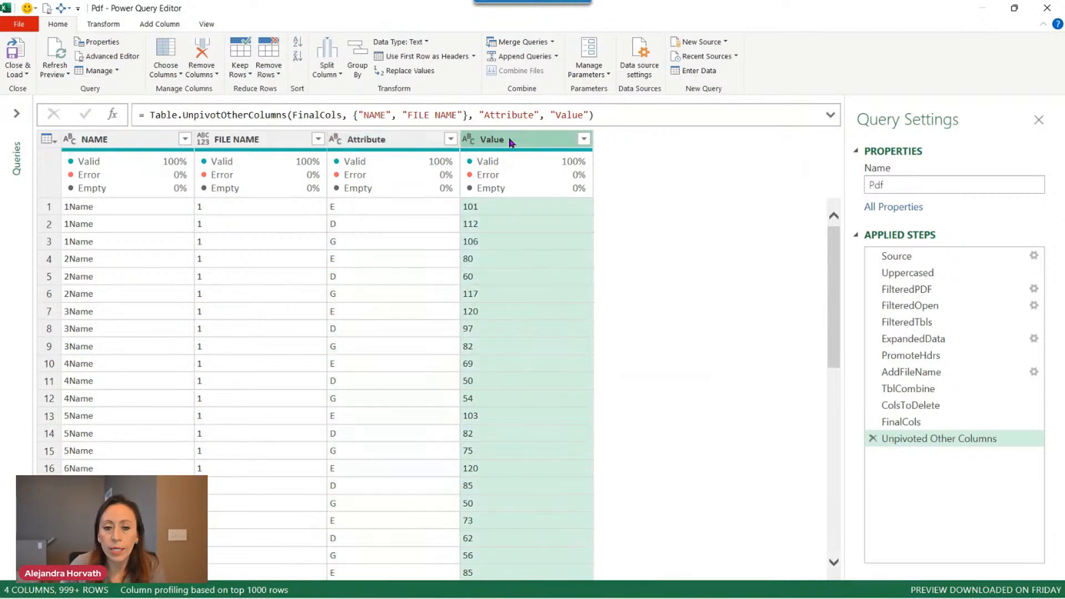
drag(484, 115, 534, 113)
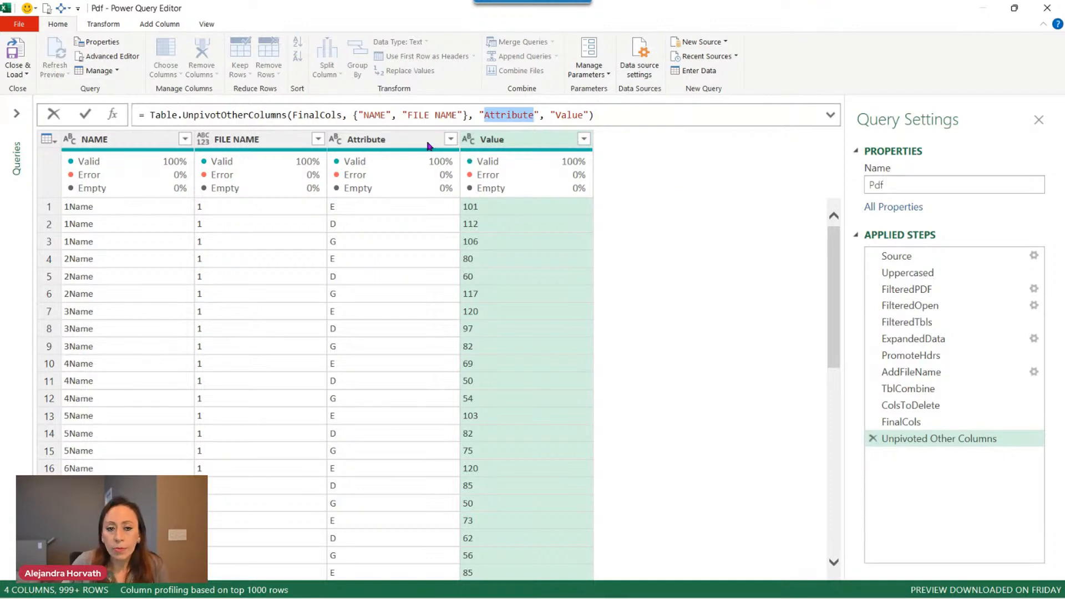
double_click(426, 140)
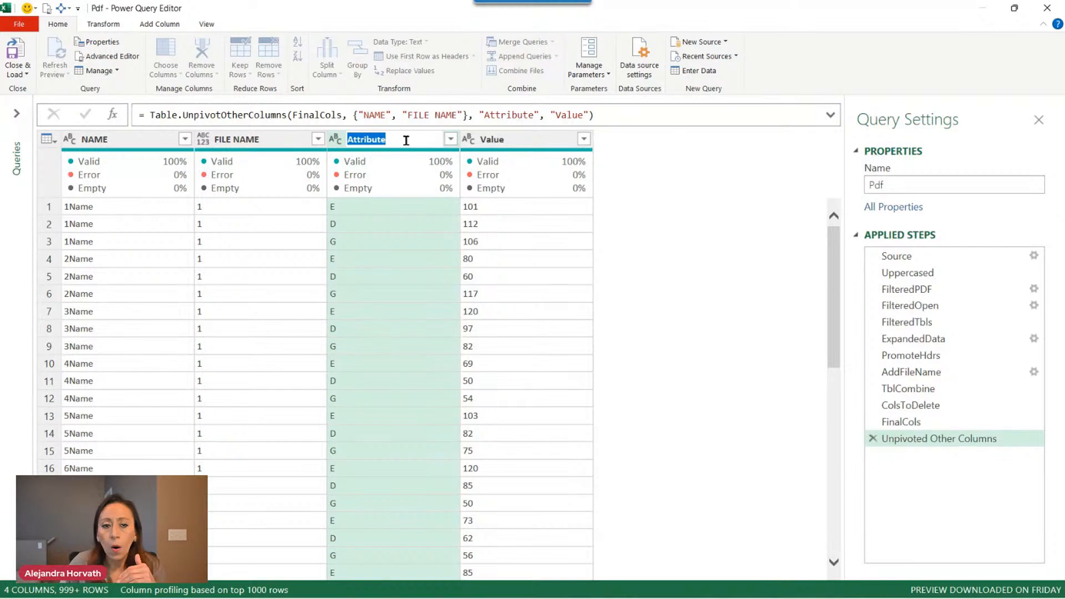
click(501, 110)
click(483, 114)
drag(483, 114, 533, 113)
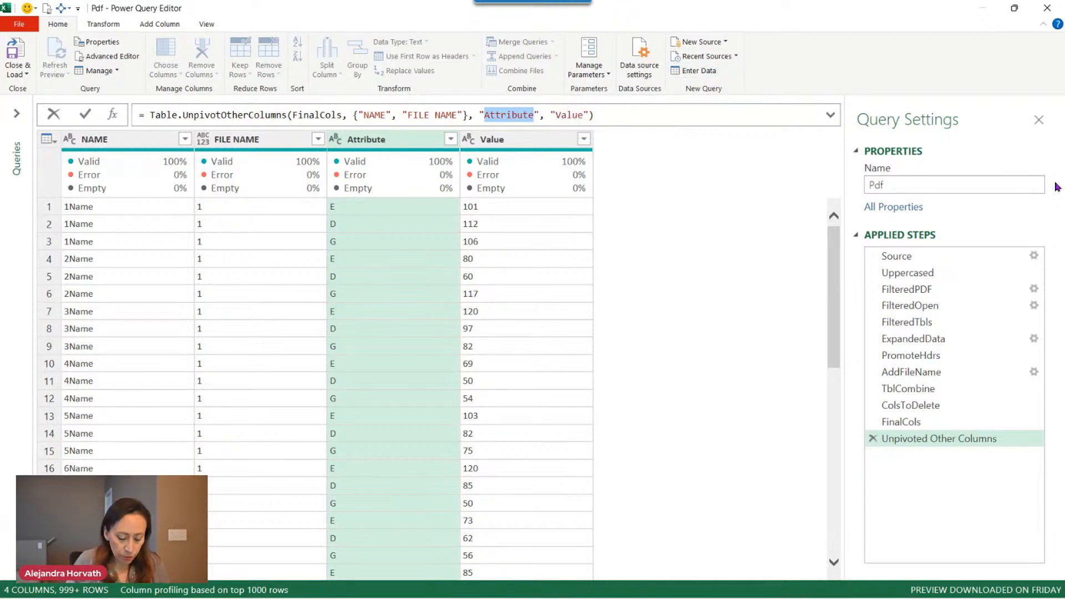
text(Item)
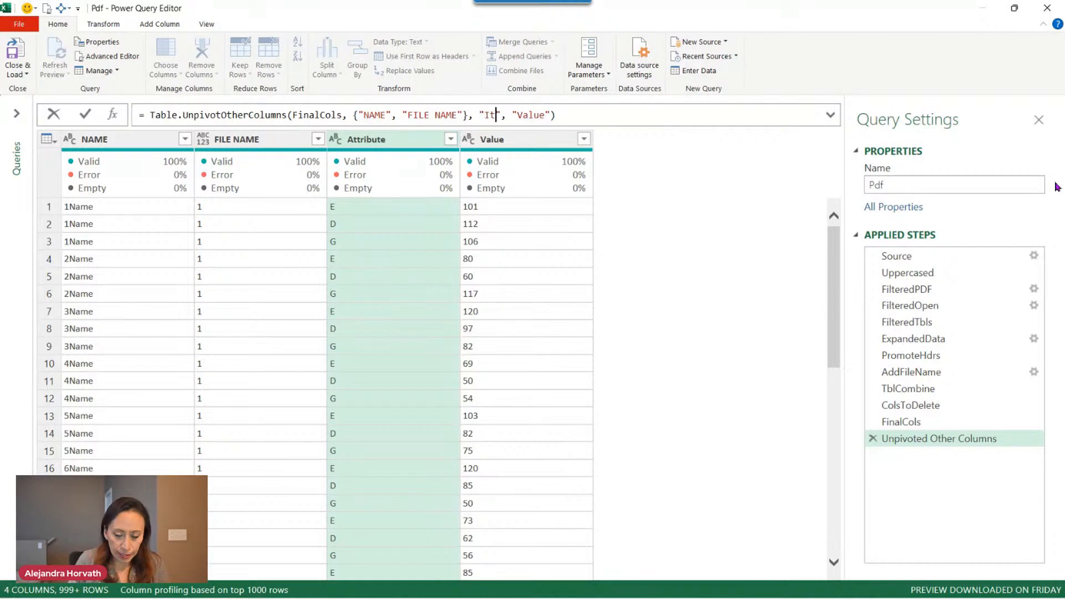
- Replace the column name "Value" with "Amount" in the unpivot formula and apply it
key(End)
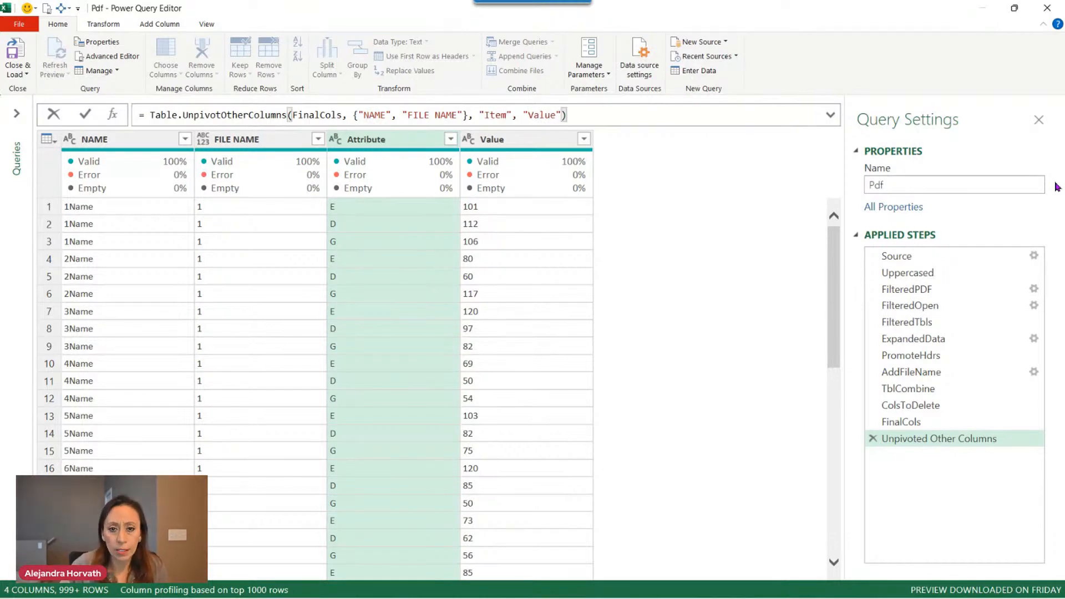
key(Left)
key(Left)
key(shift+Left)
key(shift+Left)
key(shift+Left)
key(shift+Left)
key(shift+Left)
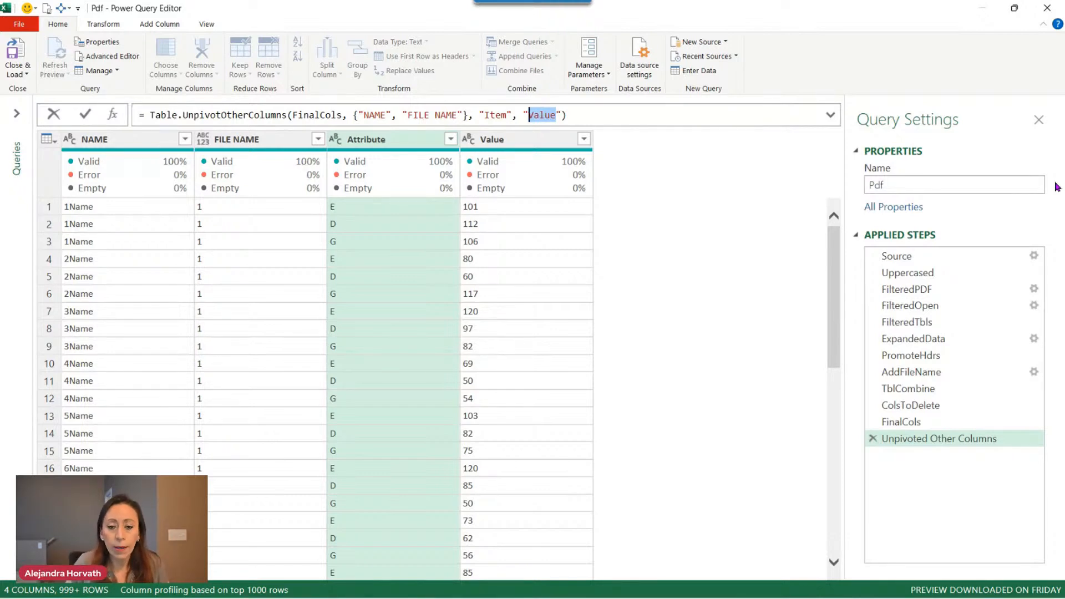
text(Amount)
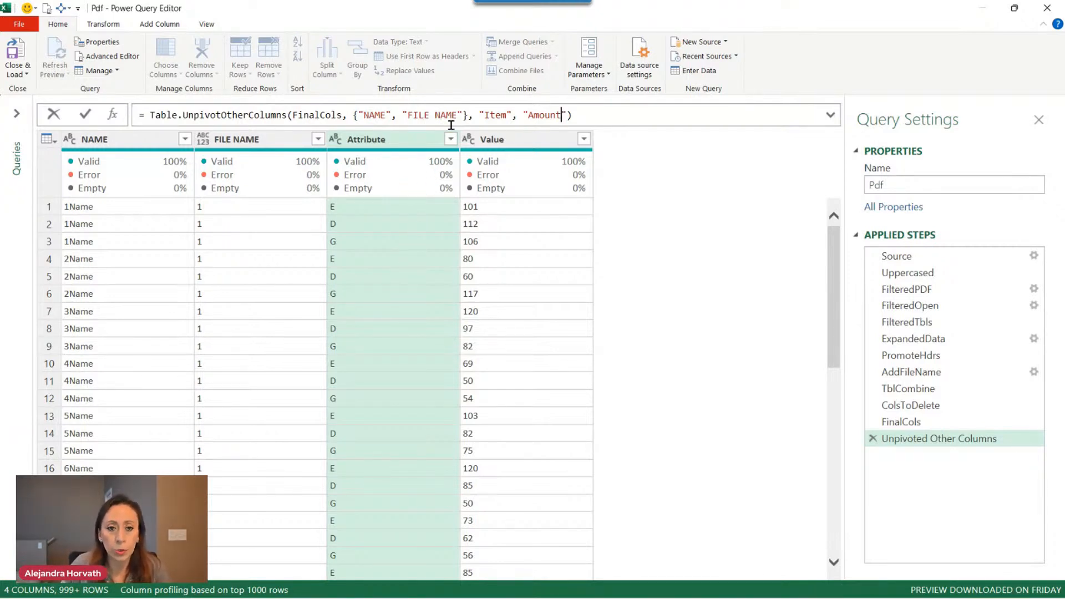
click(616, 117)
key(Return)
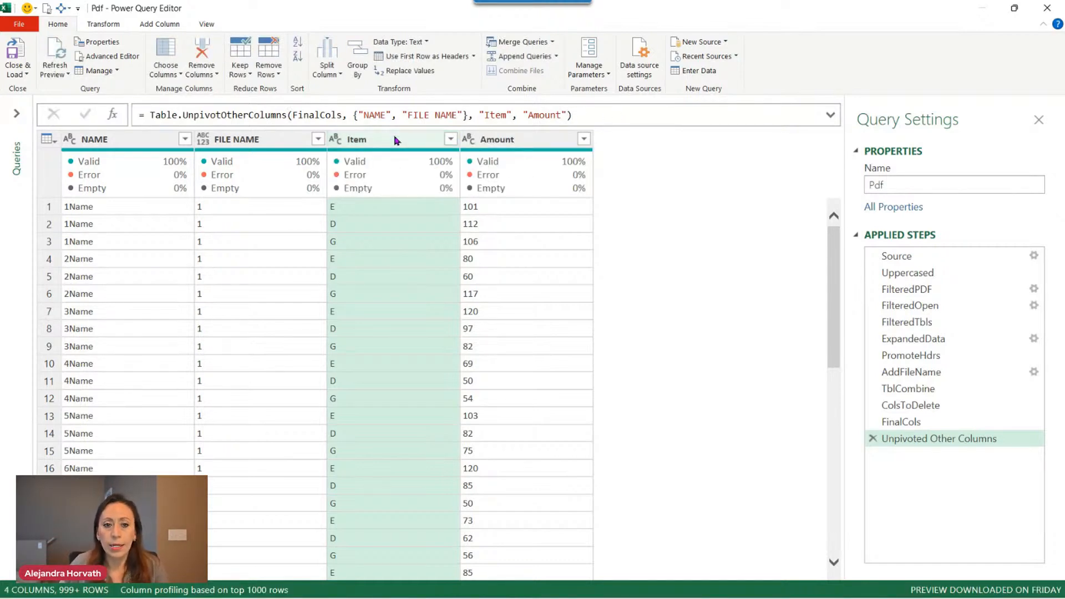
click(537, 142)
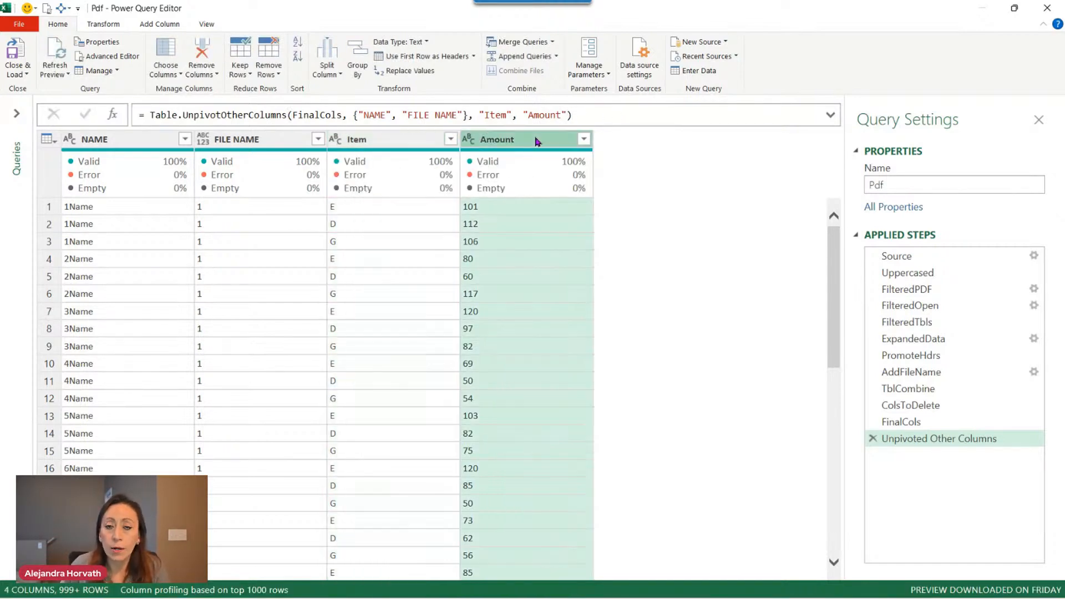
click(463, 113)
click(549, 115)
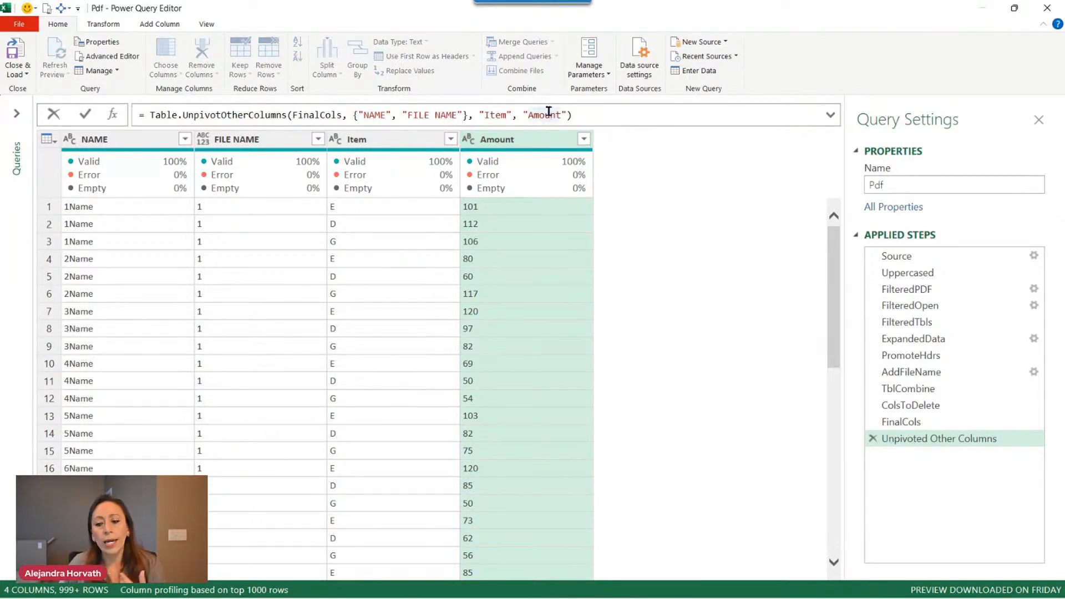
- Rename the applied step Unpivoted Other Columns as Unpivoted
click(993, 442)
double_click(994, 443)
key(End)
key(BackSpace)
key(BackSpace)
key(BackSpace)
key(BackSpace)
key(BackSpace)
key(BackSpace)
key(BackSpace)
key(BackSpace)
key(BackSpace)
key(BackSpace)
key(BackSpace)
key(BackSpace)
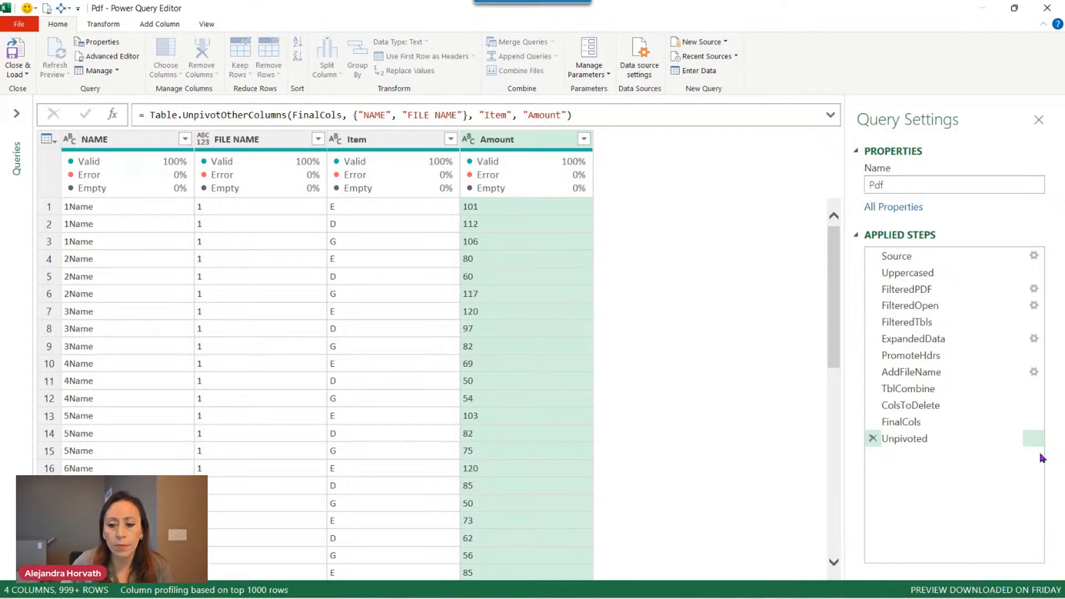
key(Return)
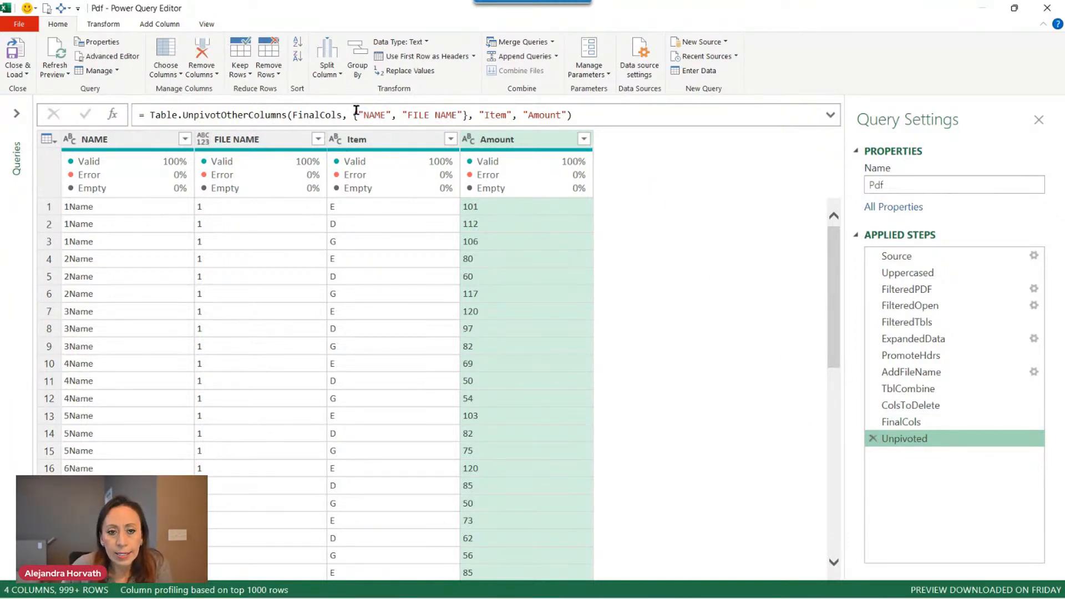
- Open the ColsToDelete step, expand its formula display and copy the whole List.Select formula
drag(353, 114, 469, 116)
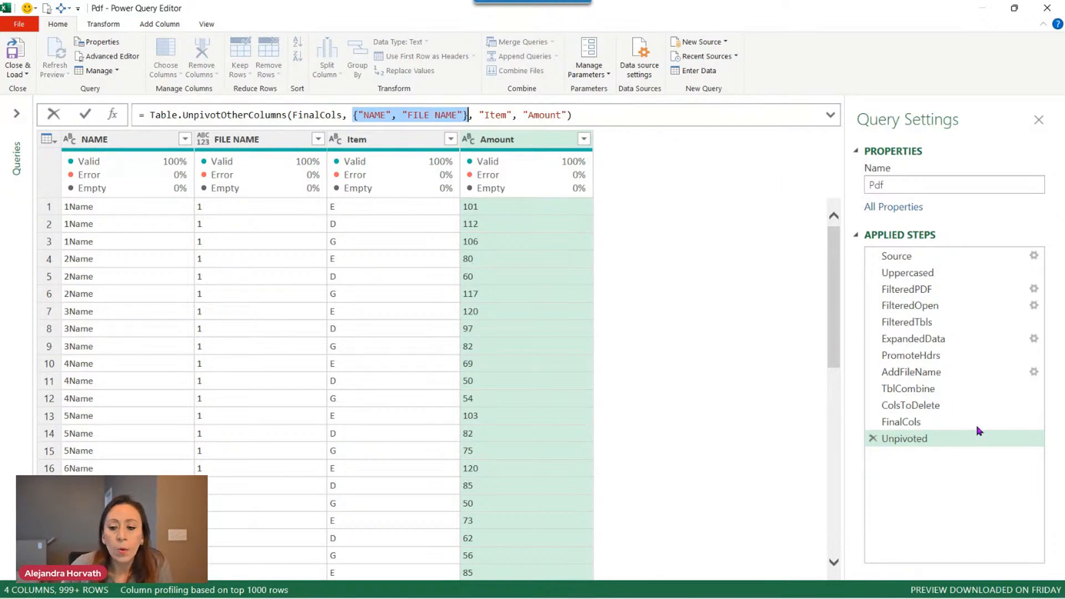
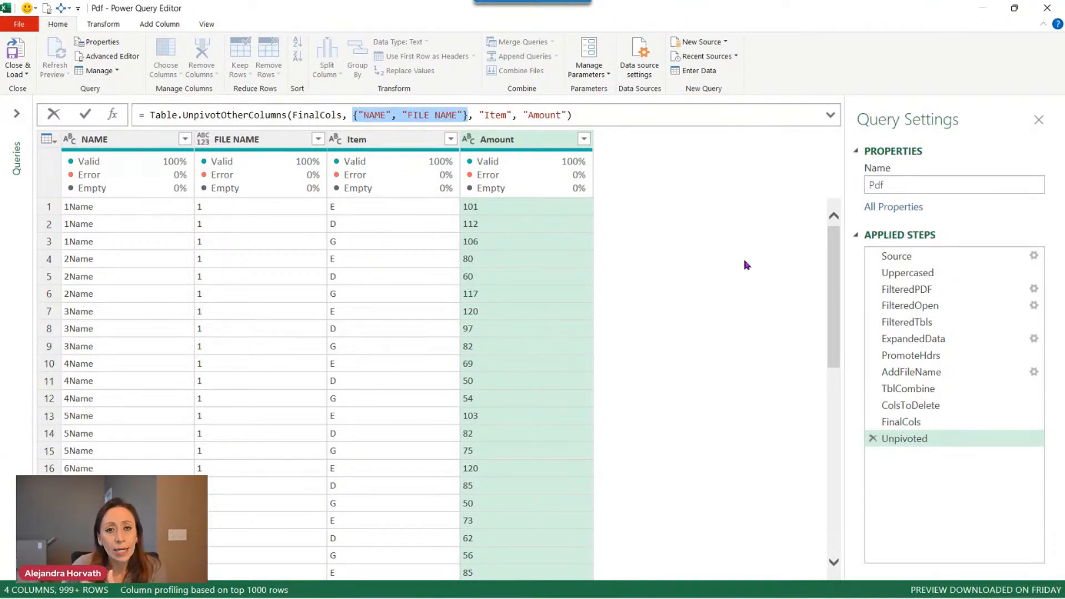
drag(348, 115, 475, 115)
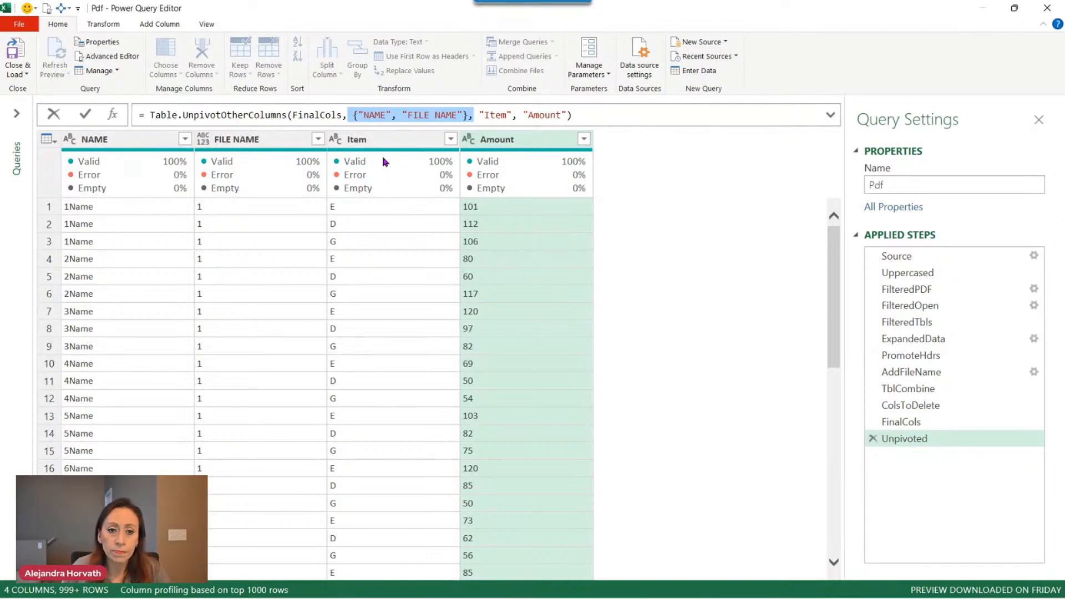
click(932, 408)
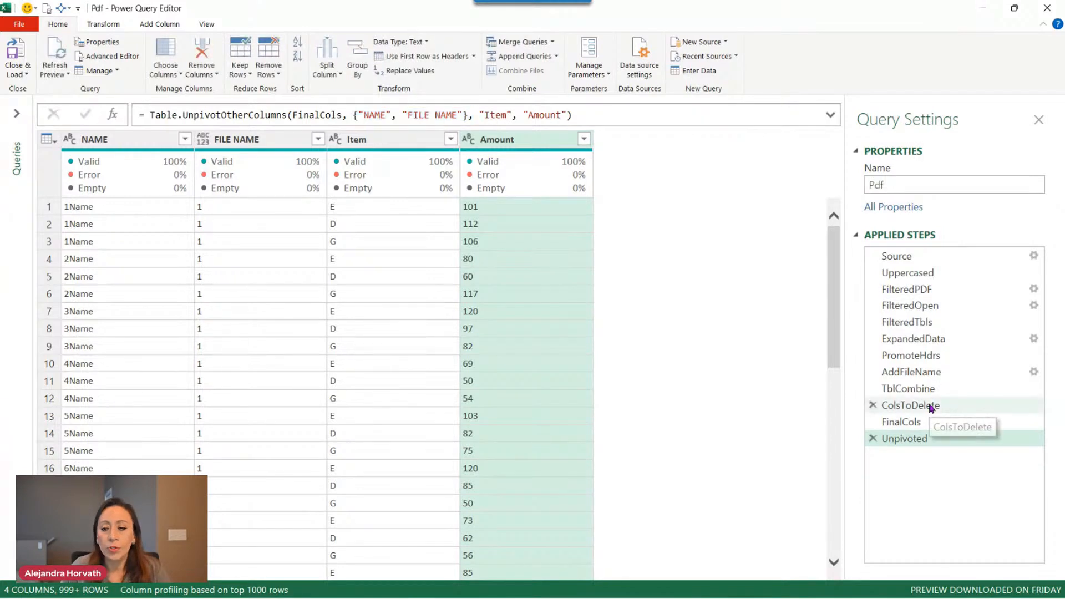
click(931, 408)
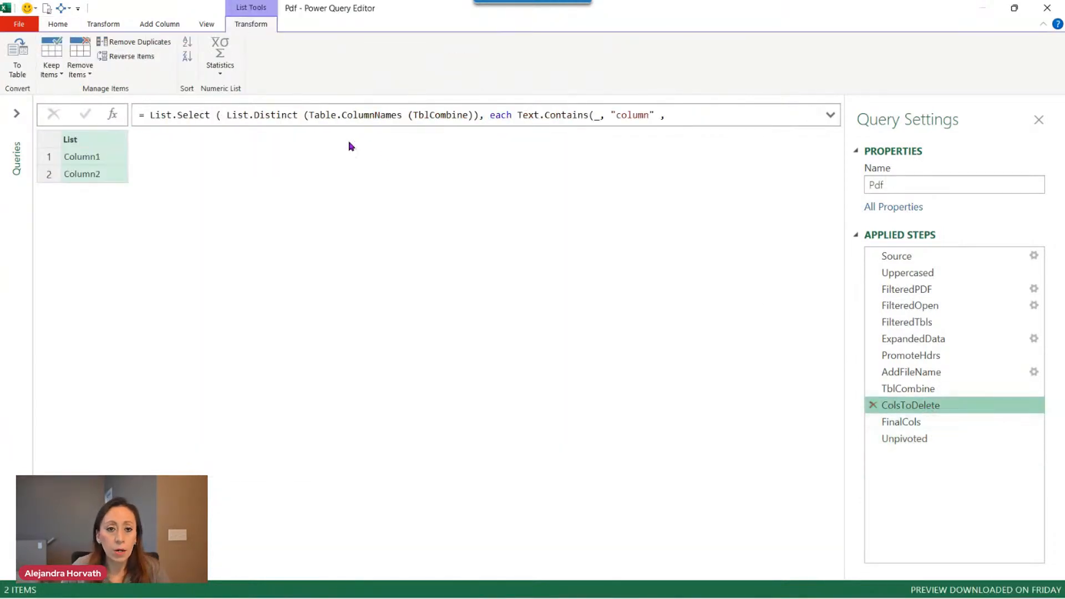
click(831, 115)
drag(347, 131, 138, 114)
key(ctrl+c)
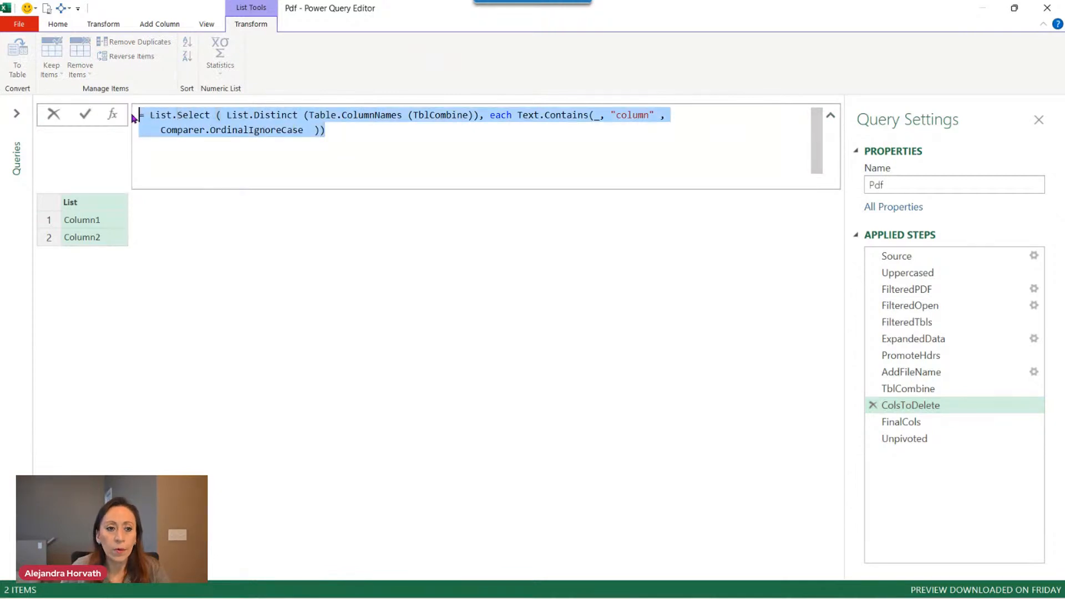
click(980, 479)
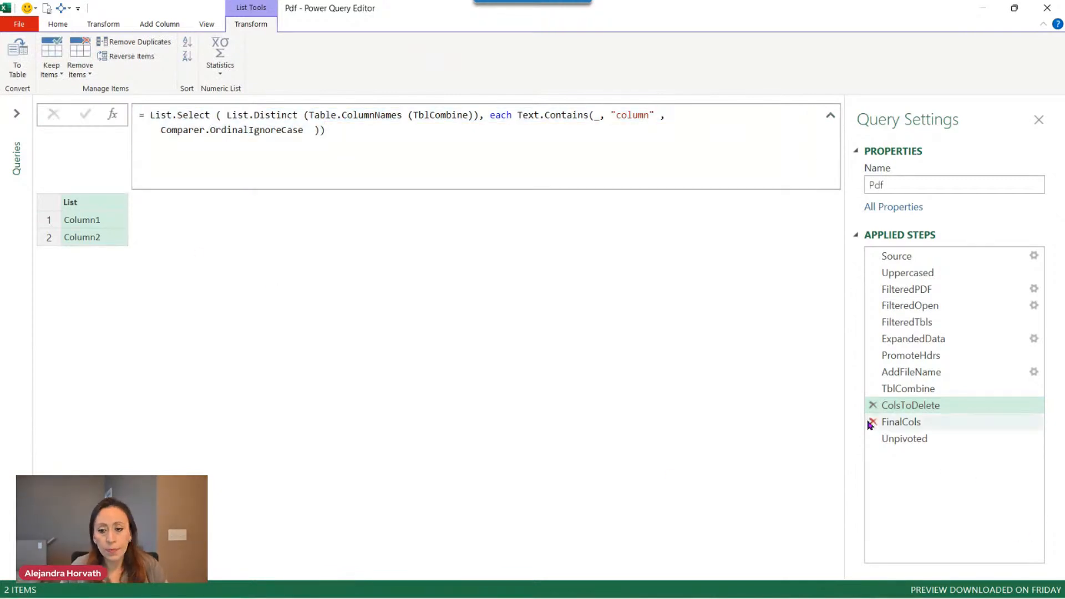
- Insert a new intermediate step between FinalCols and Unpivoted
click(937, 440)
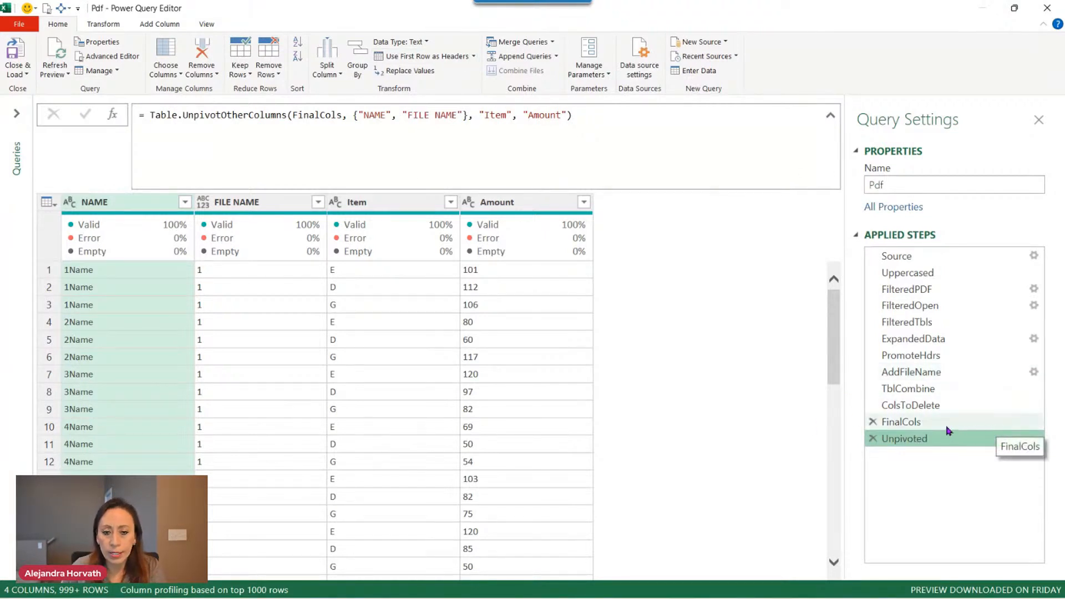
click(948, 426)
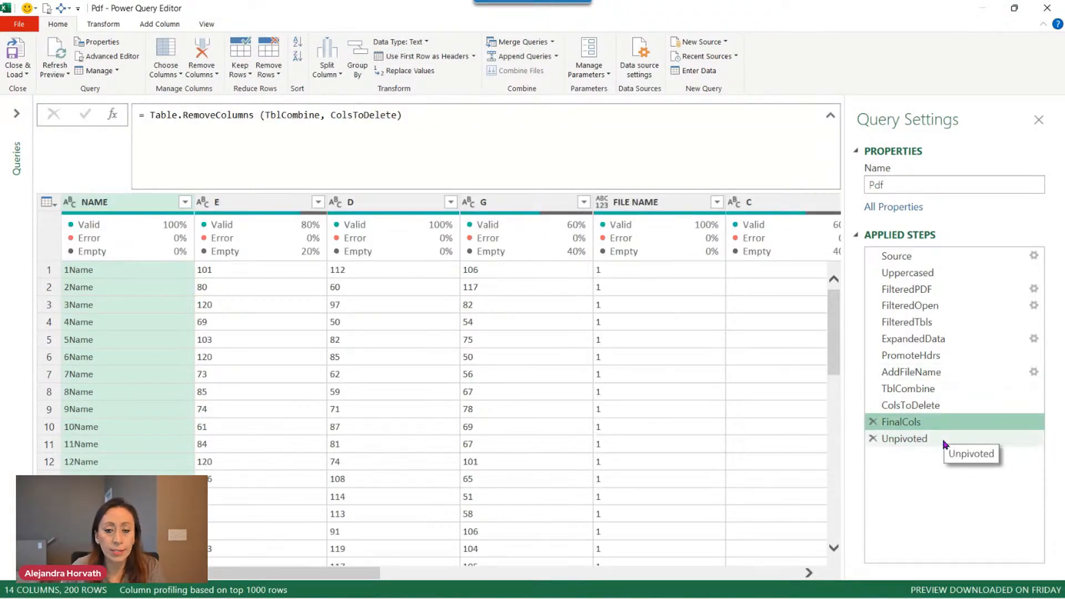
click(945, 442)
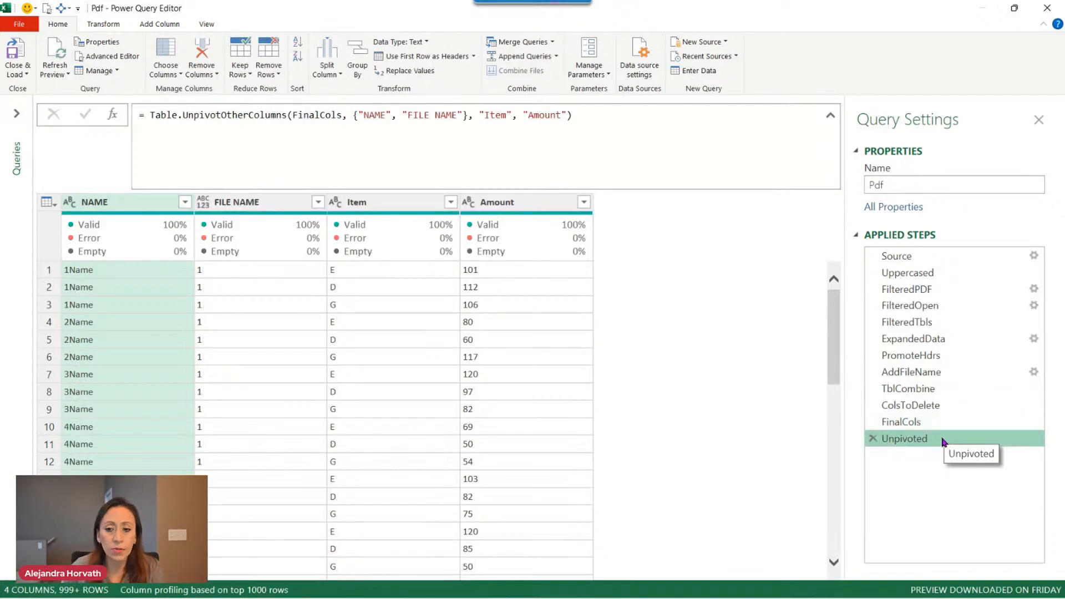
click(916, 426)
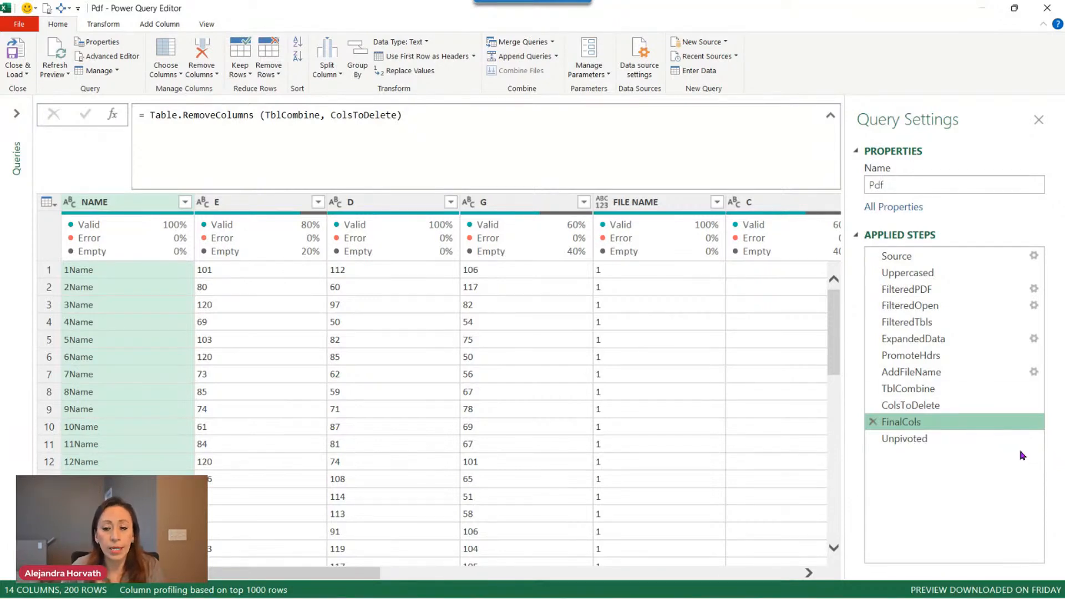
right_click(950, 426)
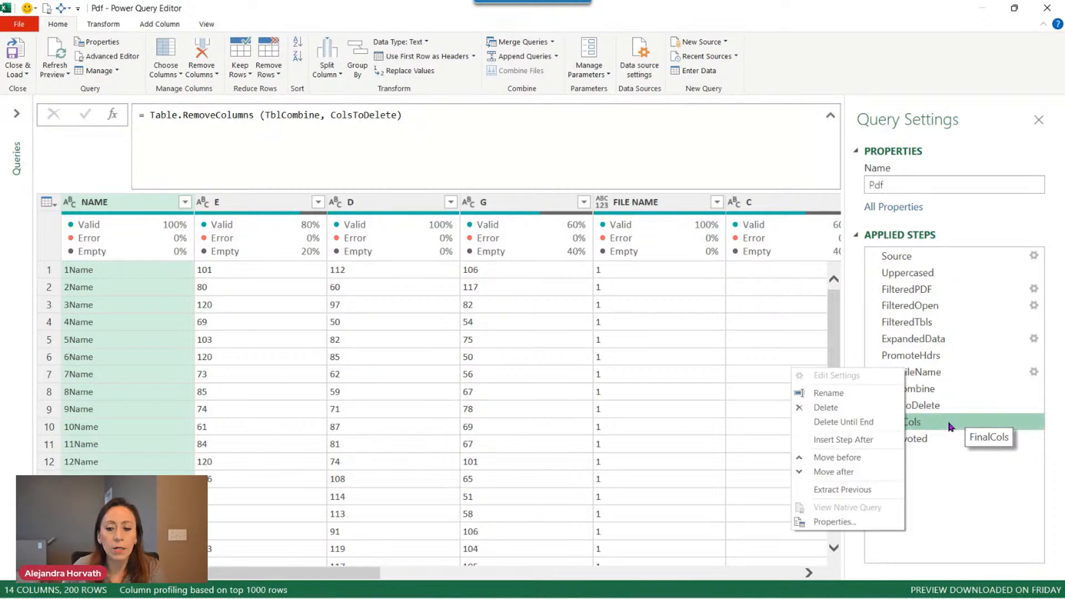
click(888, 440)
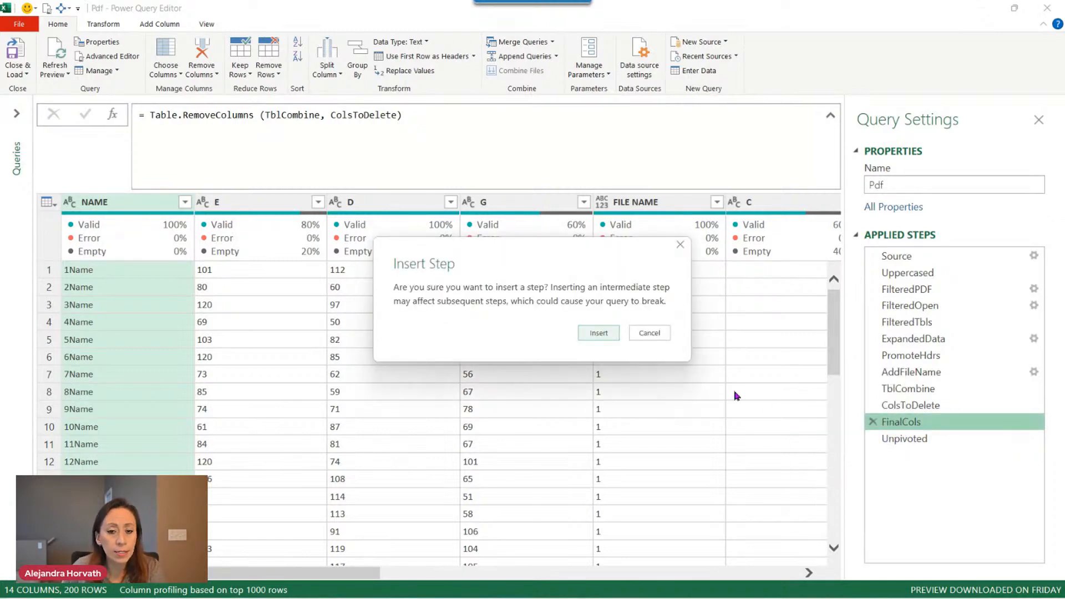
click(601, 333)
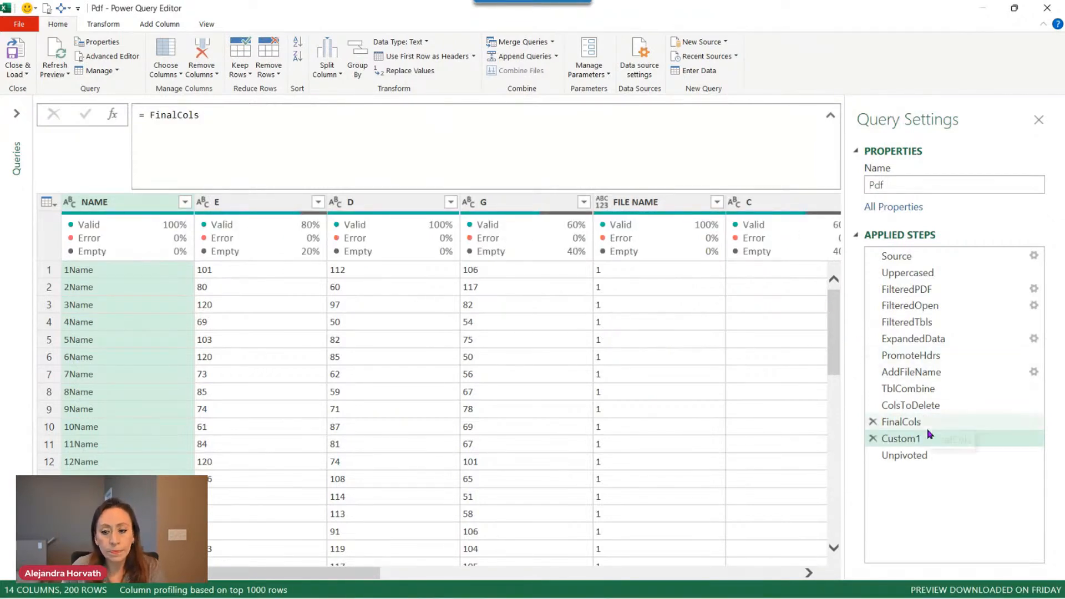
- Replace the FinalCols reference in the new step's formula with the List.Select formula copied from ColsToDelete
drag(257, 115, 145, 114)
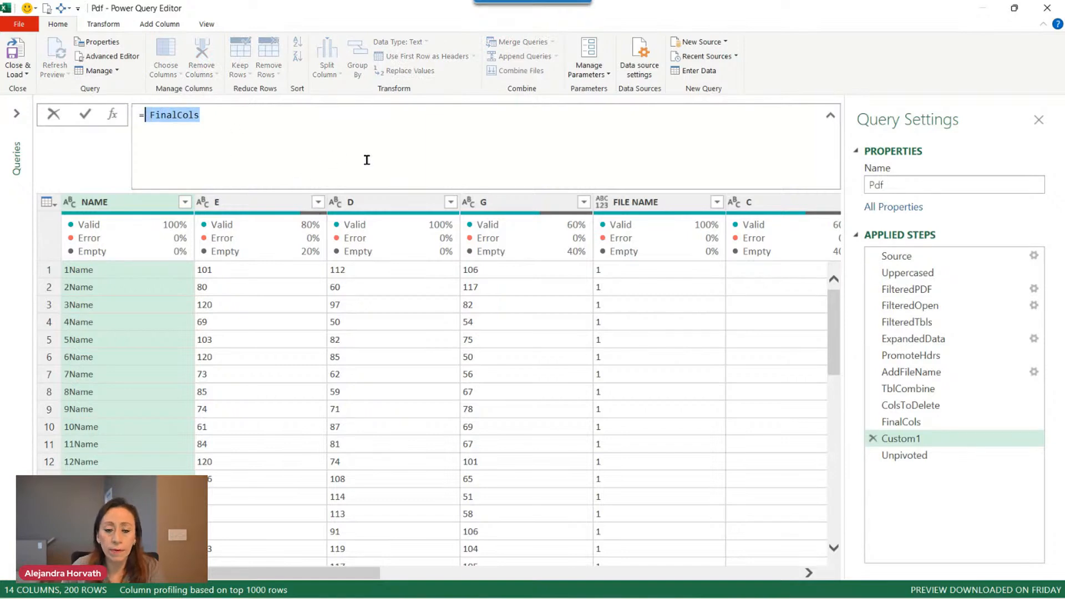
key(BackSpace)
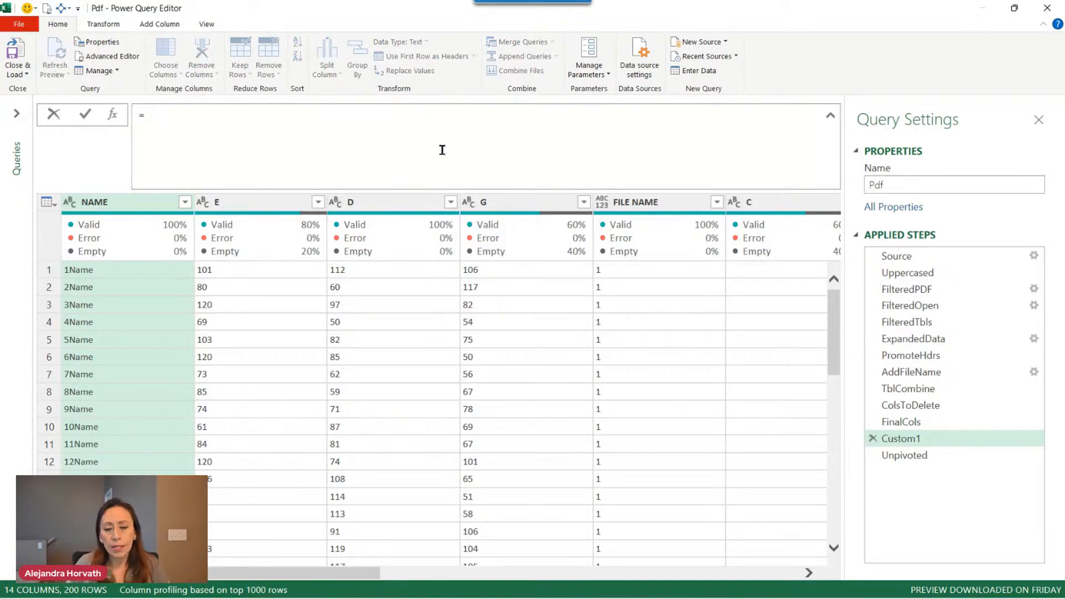
key(BackSpace)
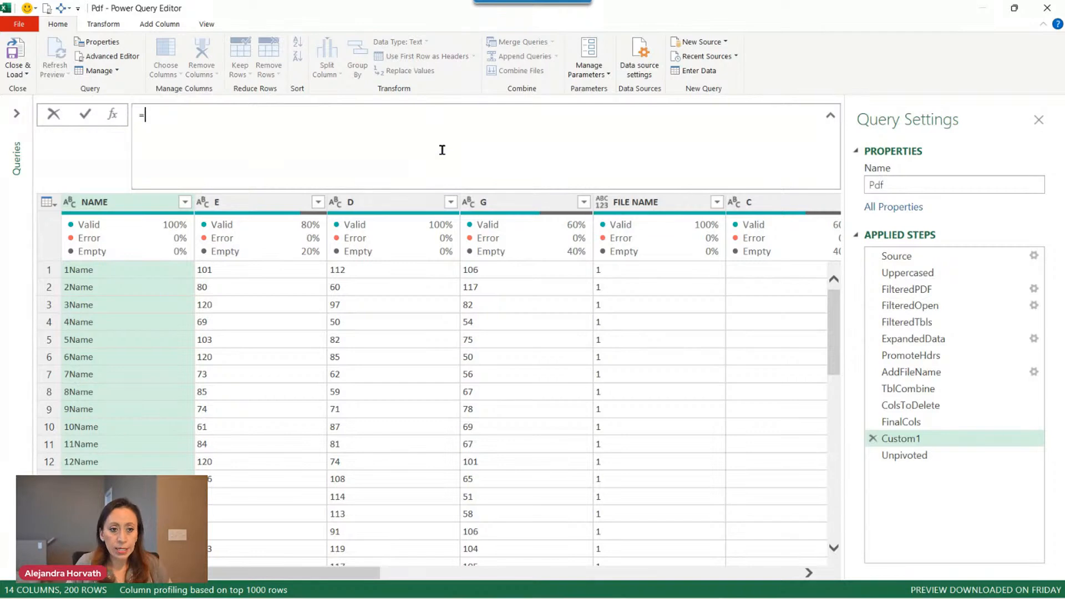
key(ctrl+v)
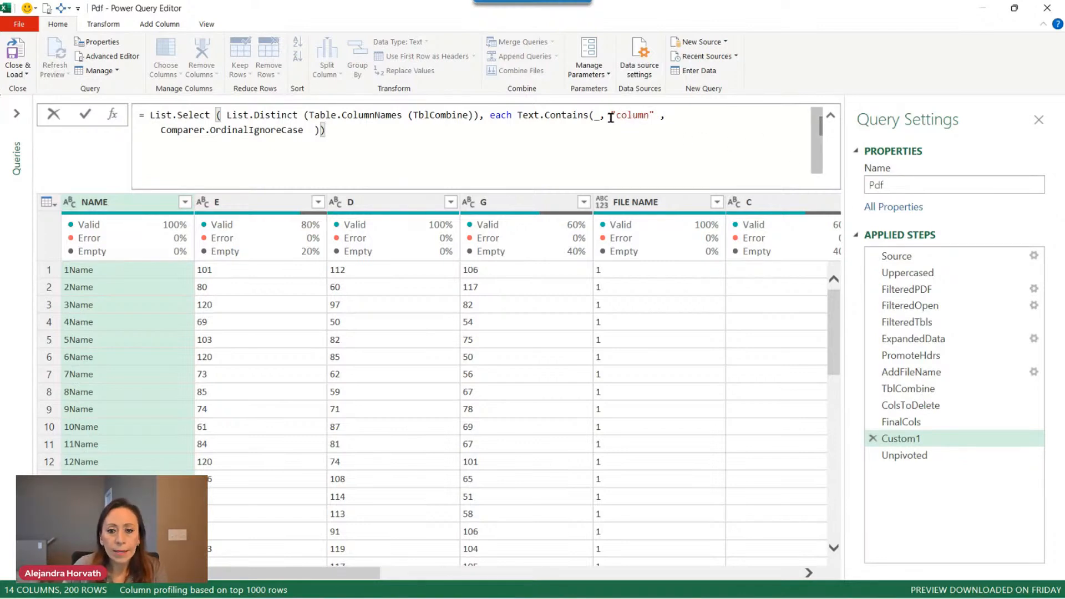
- Change the Text.Contains search text in the Custom1 formula from "column" to "name"
drag(622, 116, 649, 116)
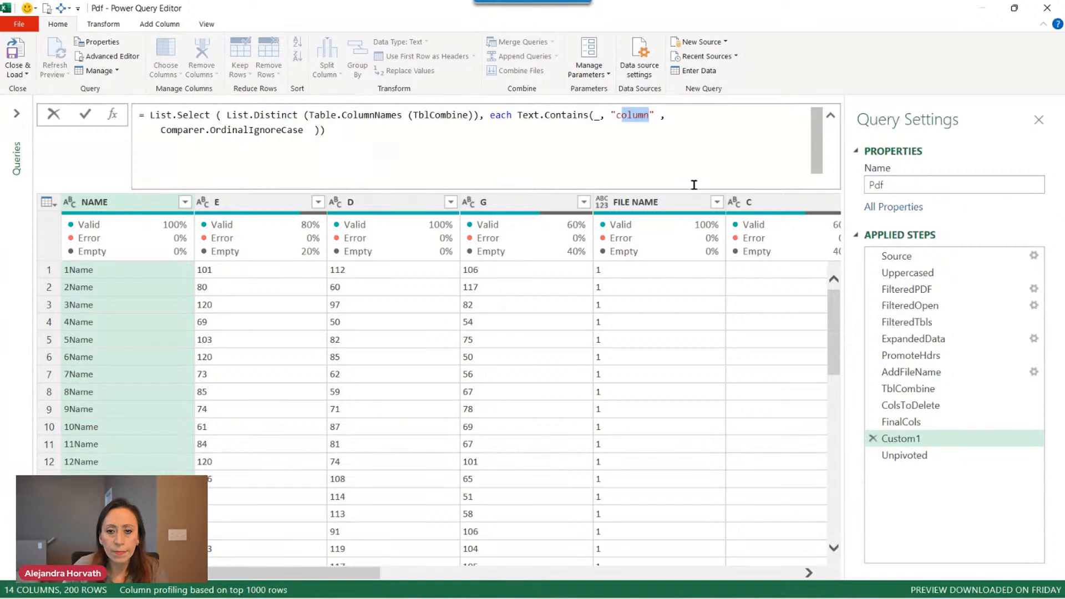
key(BackSpace)
key(BackSpace)
text(name)
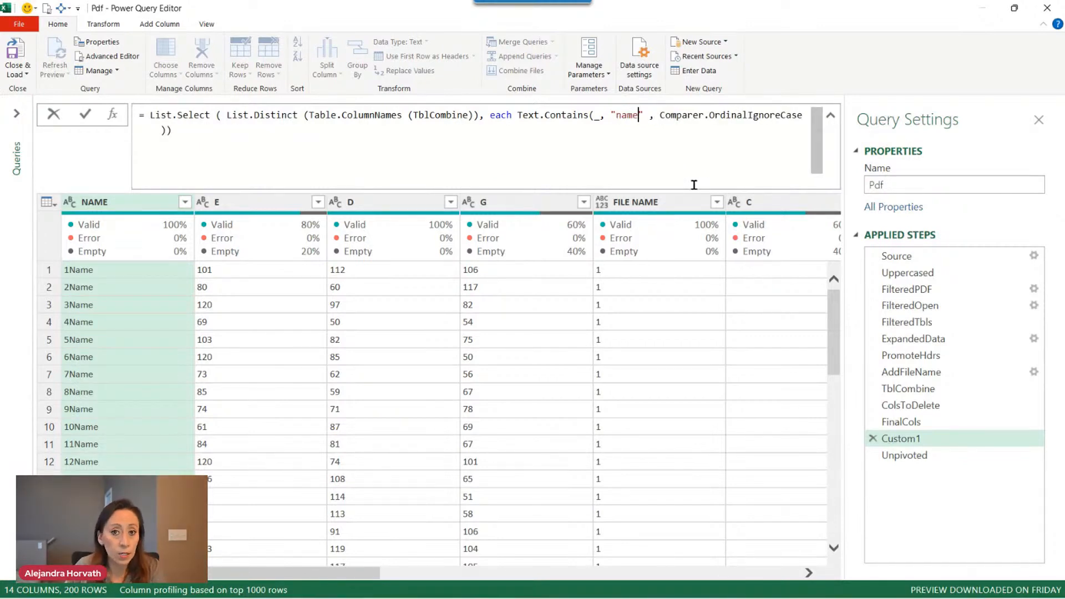
- Highlight the Comparer.OrdinalIgnoreCase argument in the Custom1 formula to examine how letter case is handled
key(Right)
key(shift+Right)
key(shift+Right)
key(shift+Right)
key(shift+Right)
key(shift+Right)
key(shift+Right)
key(shift+Right)
key(shift+Right)
key(shift+Right)
key(shift+Right)
key(shift+Right)
key(shift+Right)
key(shift+Right)
key(shift+Right)
key(shift+Right)
key(shift+Right)
key(shift+Right)
key(shift+Right)
key(shift+Right)
key(shift+Right)
key(shift+Right)
key(shift+Right)
key(shift+Right)
key(shift+Right)
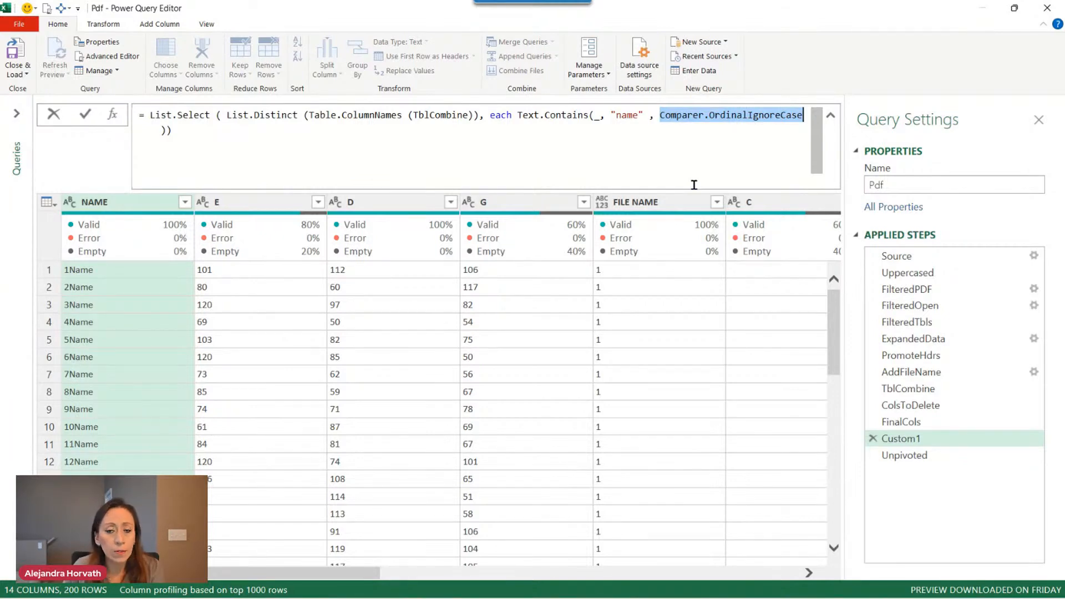
- Apply the edited List.Select formula to the Custom1 step and inspect the items of its list
click(694, 185)
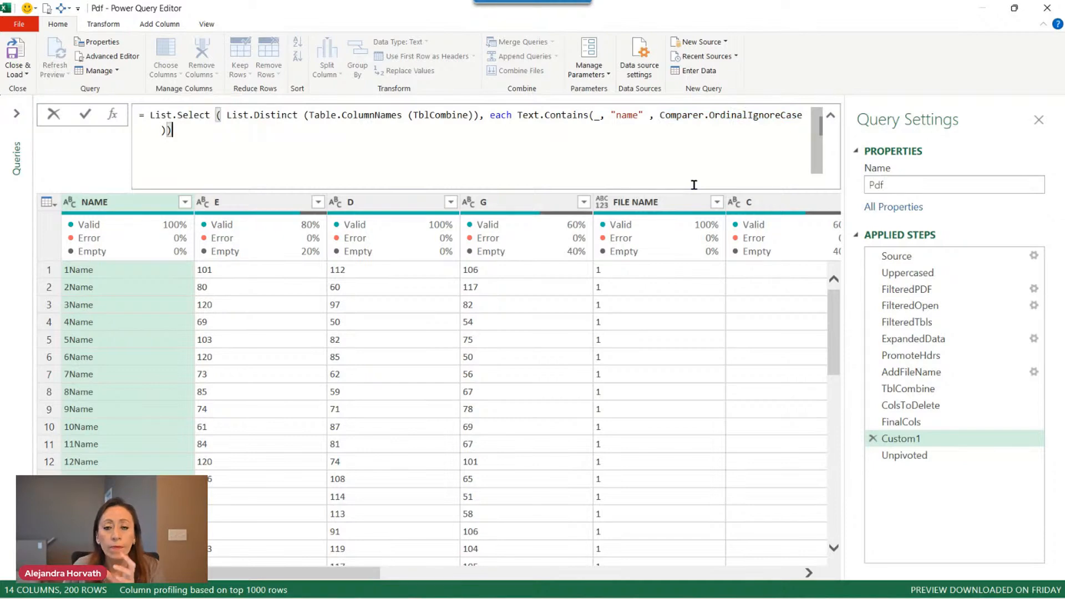
key(Return)
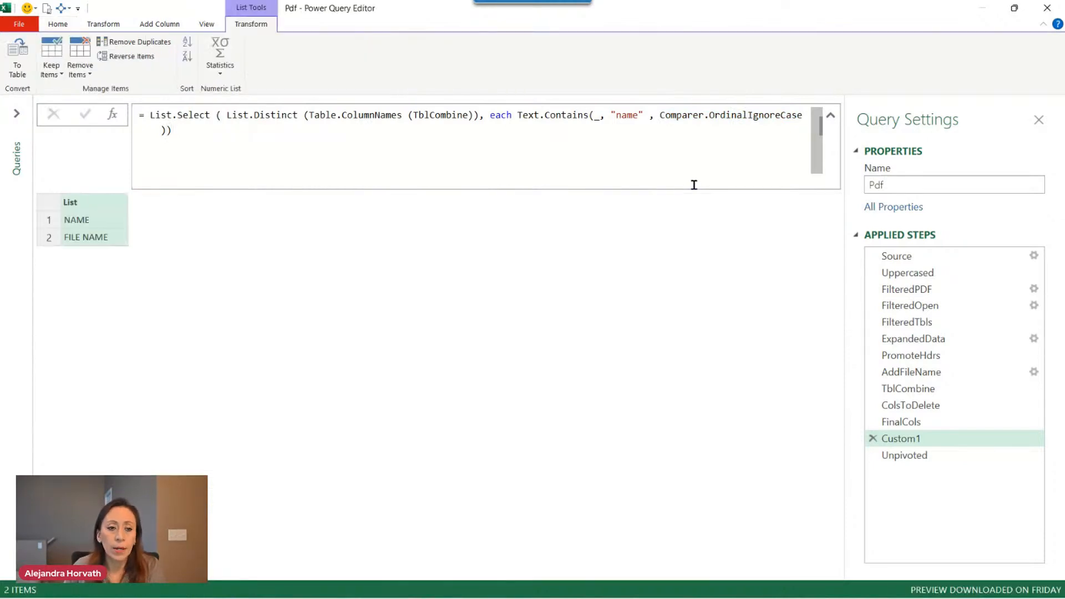
click(124, 222)
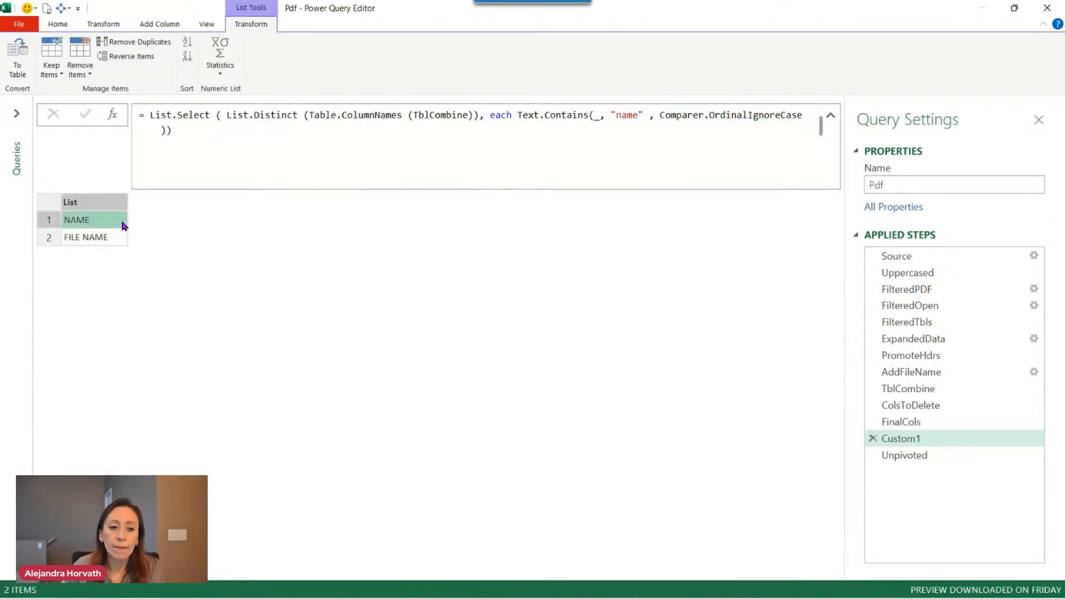
click(121, 239)
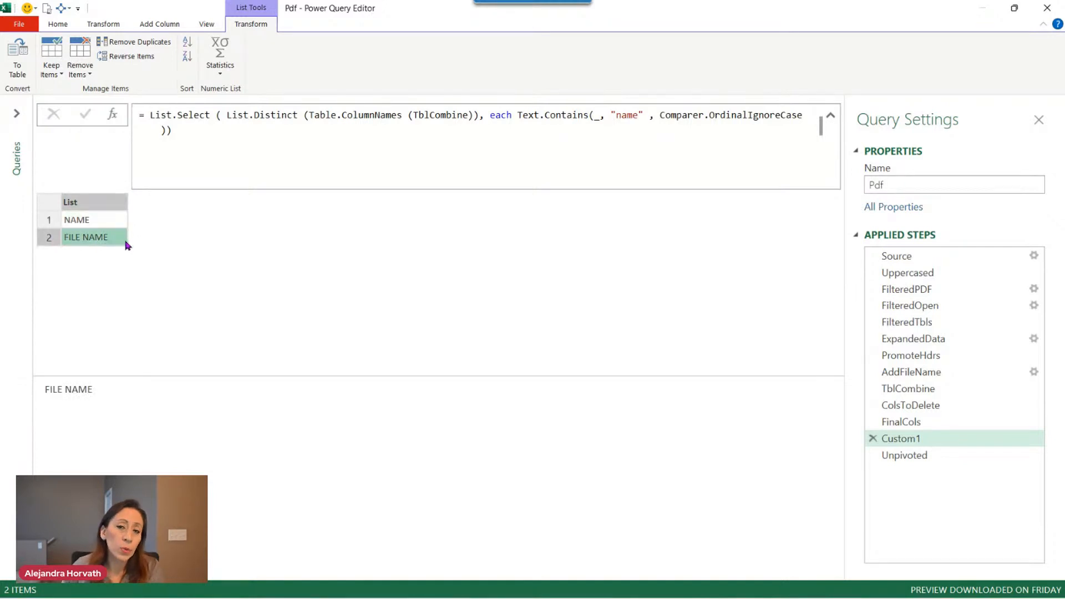
- Open the Unpivoted step and examine the hard-coded column list and the Custom1 table reference in its formula
click(915, 455)
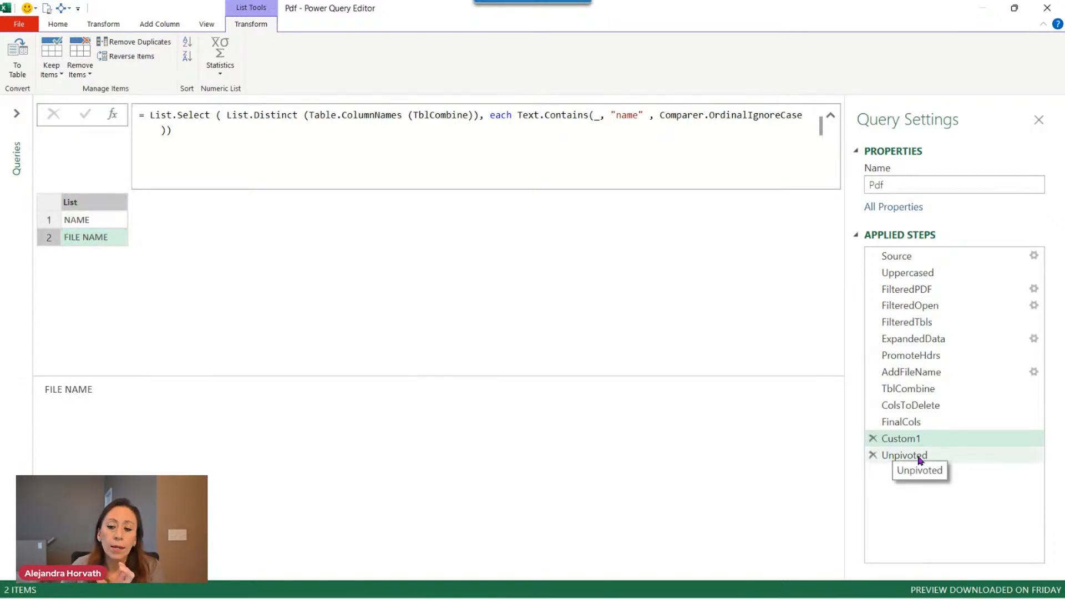
drag(342, 115, 463, 114)
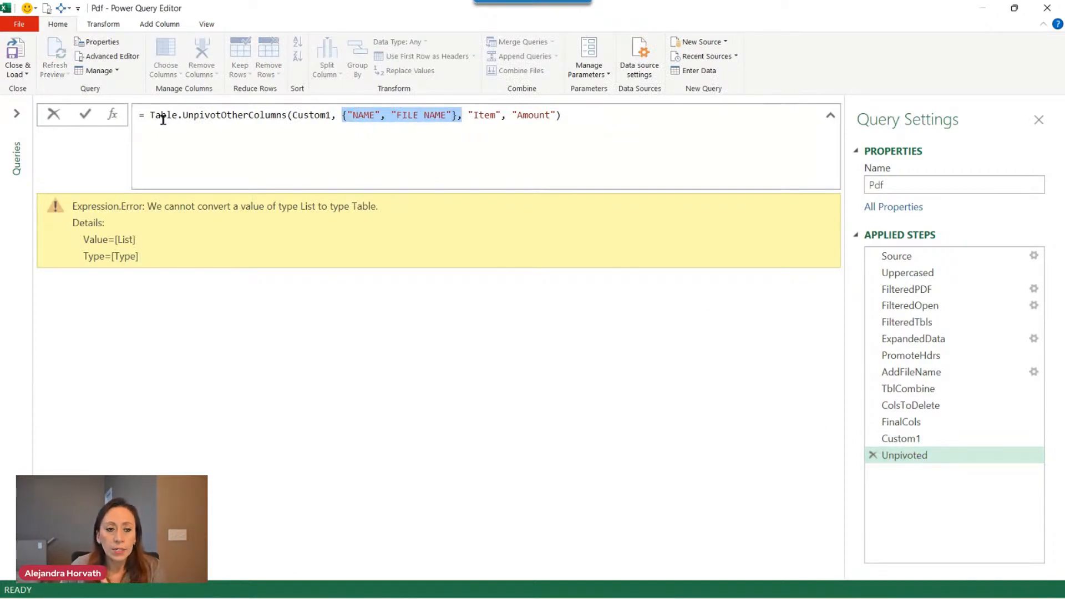
drag(293, 114, 327, 115)
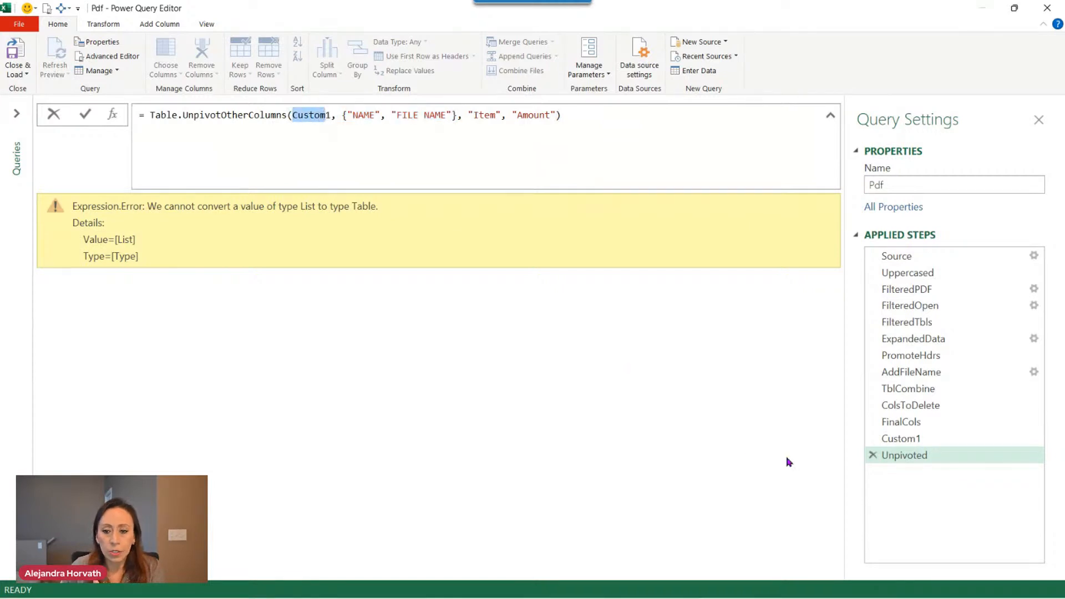
- Rename the Custom1 step to ColsNotUnpivot
click(913, 441)
click(916, 439)
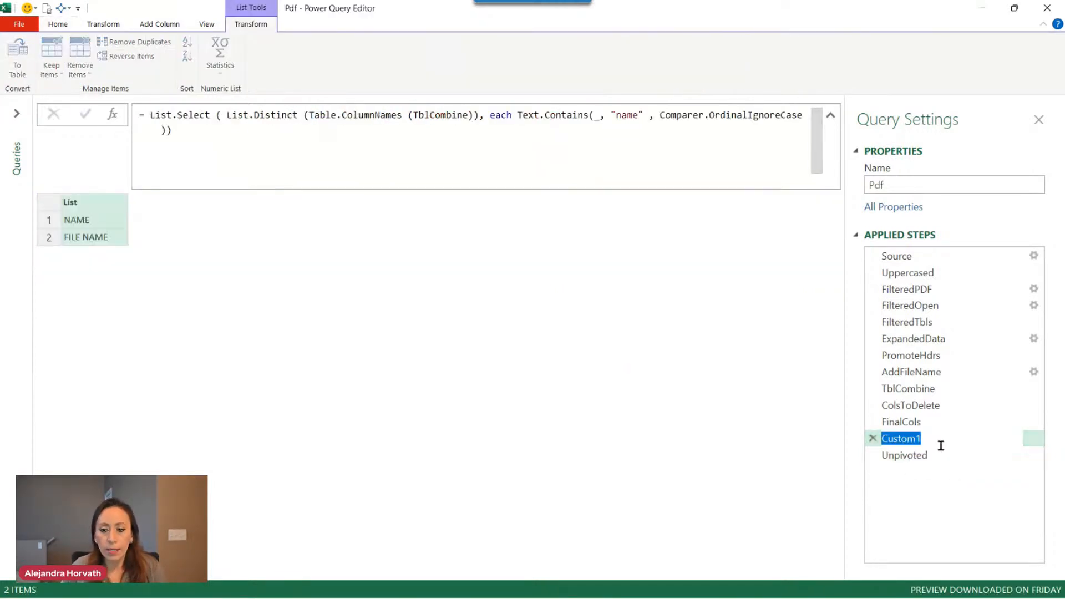
text(Cols)
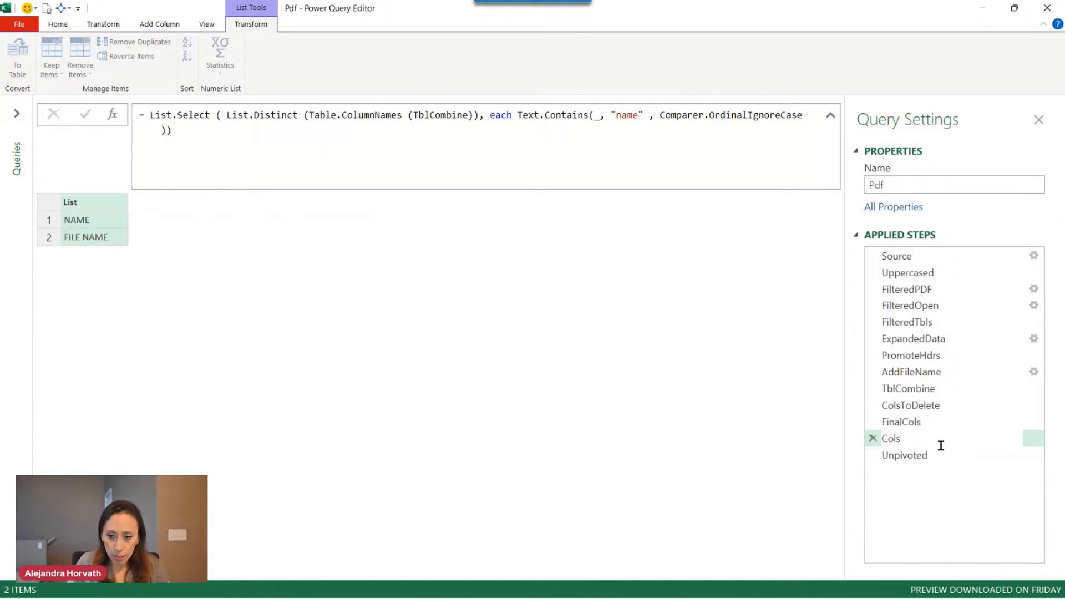
text(NotUn)
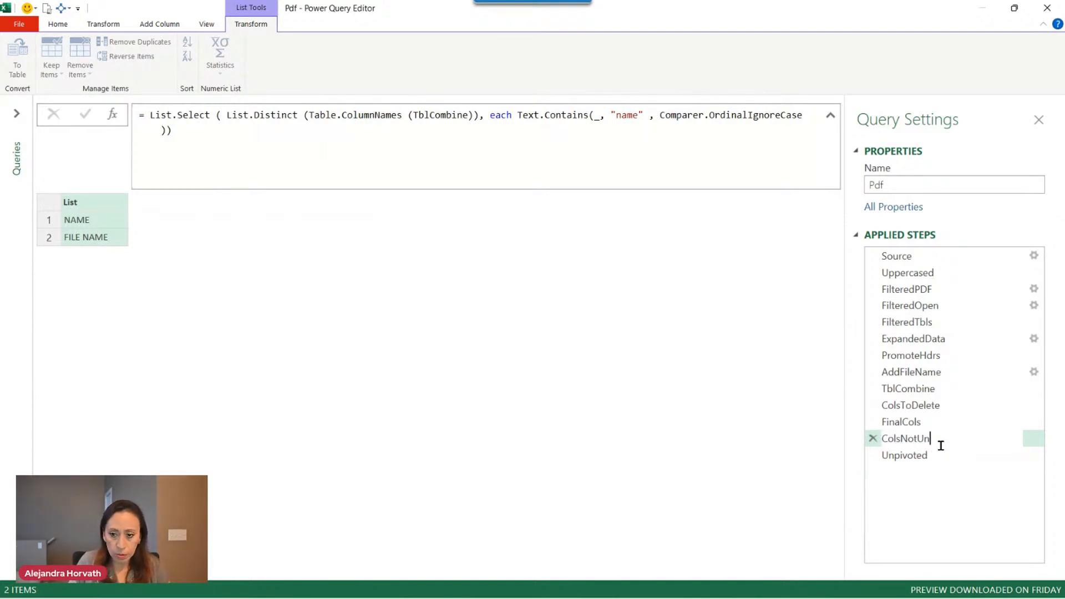
text(pivt)
key(Return)
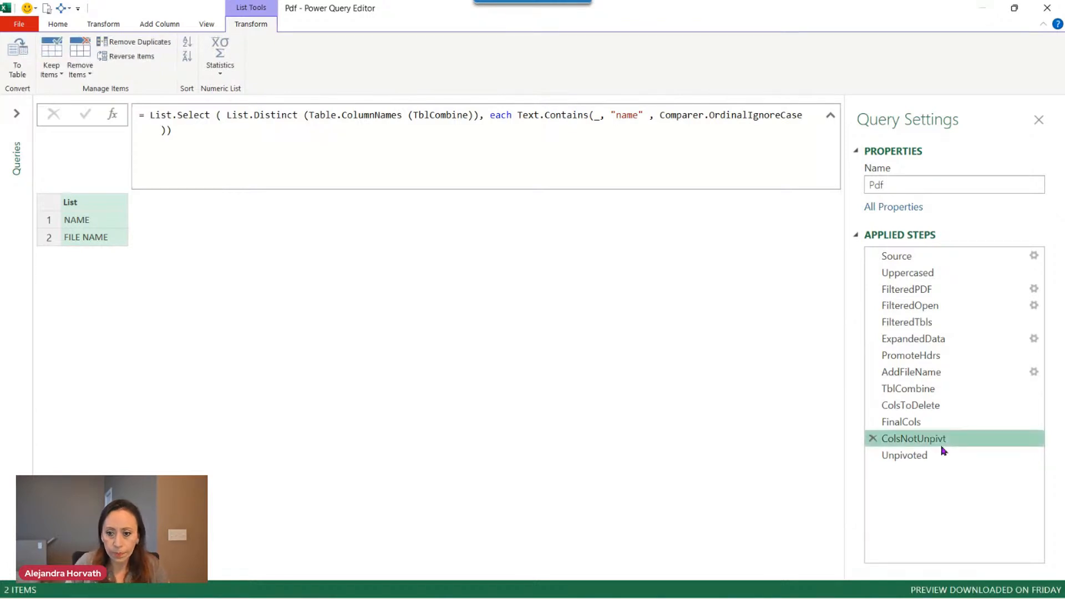
double_click(966, 438)
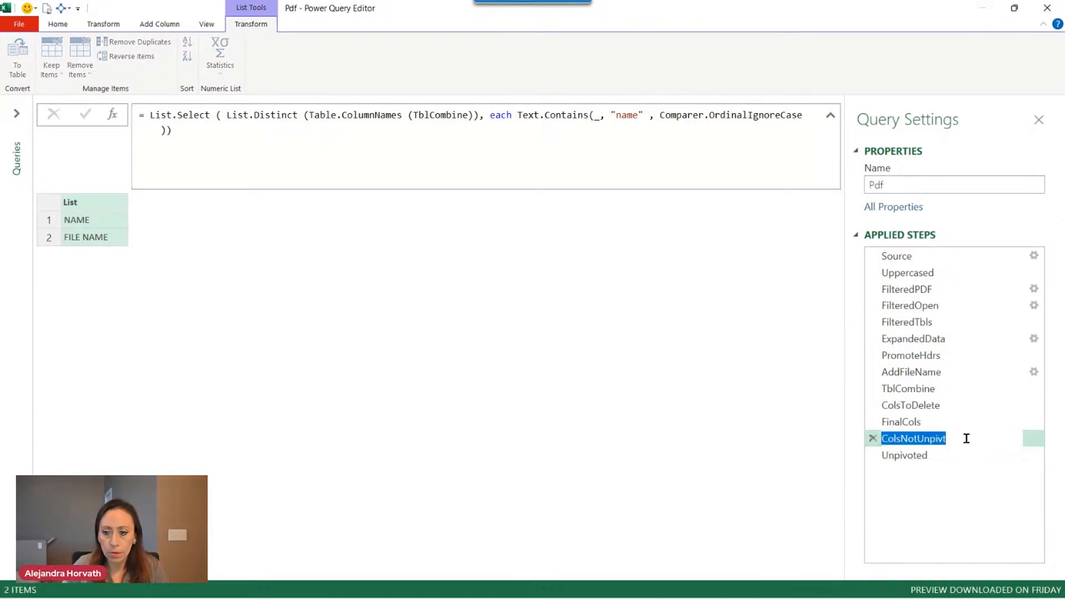
click(967, 439)
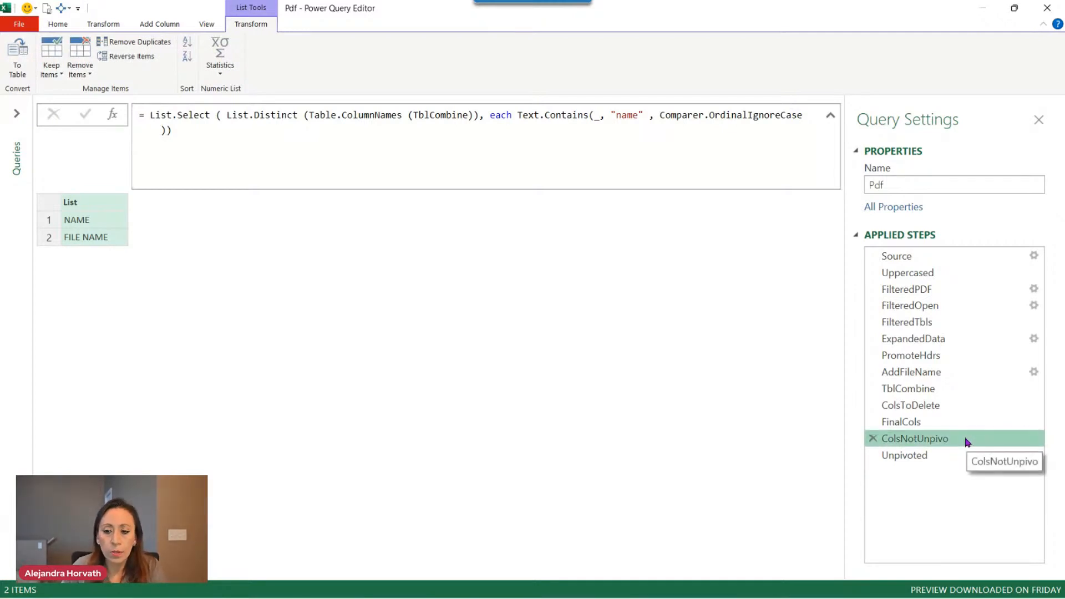
double_click(974, 440)
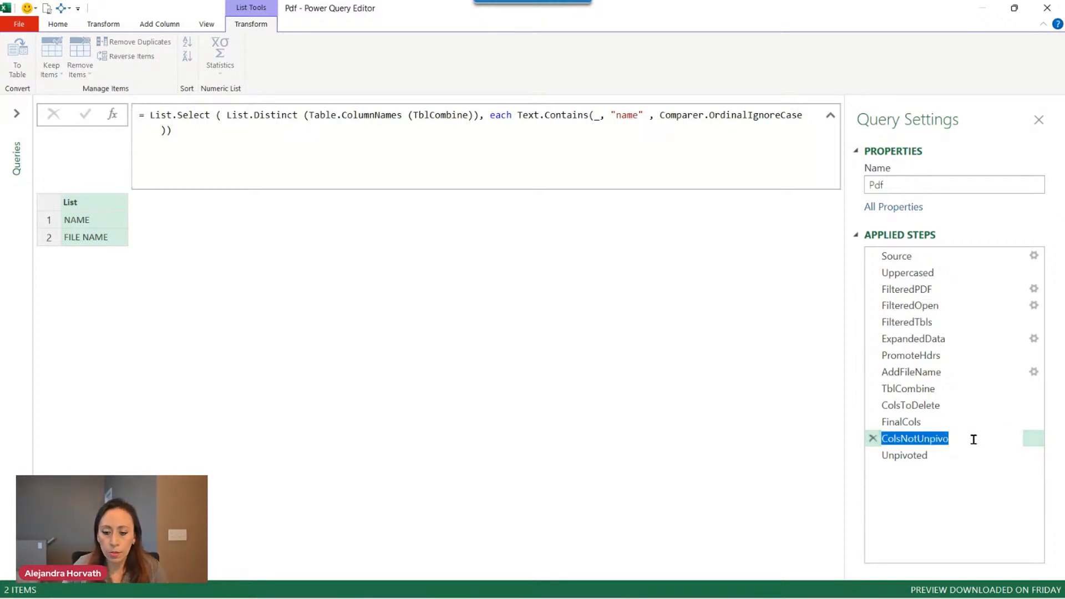
click(974, 440)
key(Return)
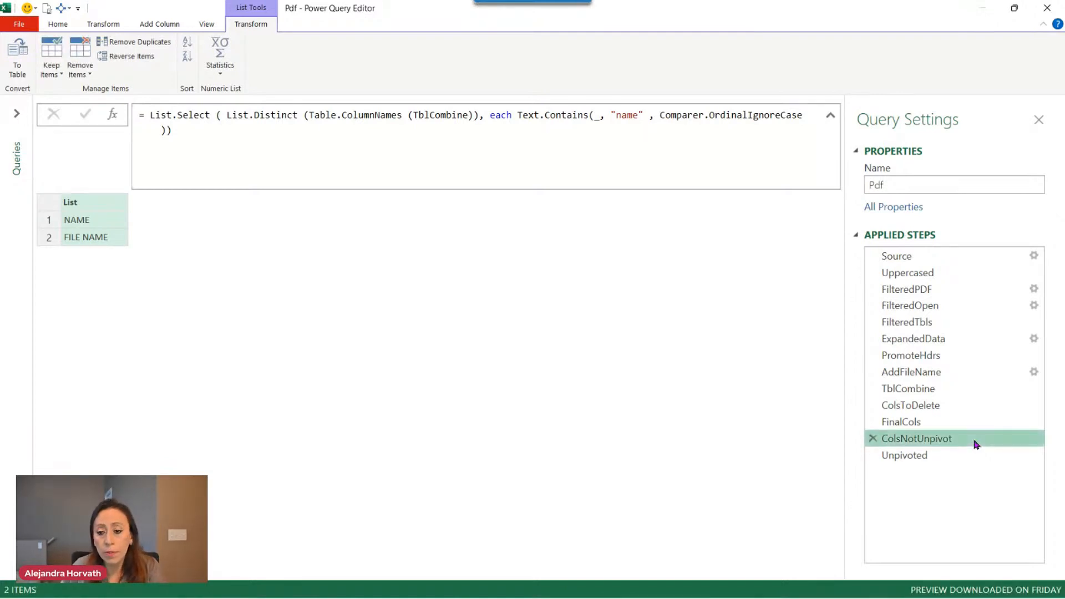
- In the Unpivoted step's Table.UnpivotOtherColumns formula, replace the ColsNotUnpivot table reference with FinalCols and apply it
click(923, 456)
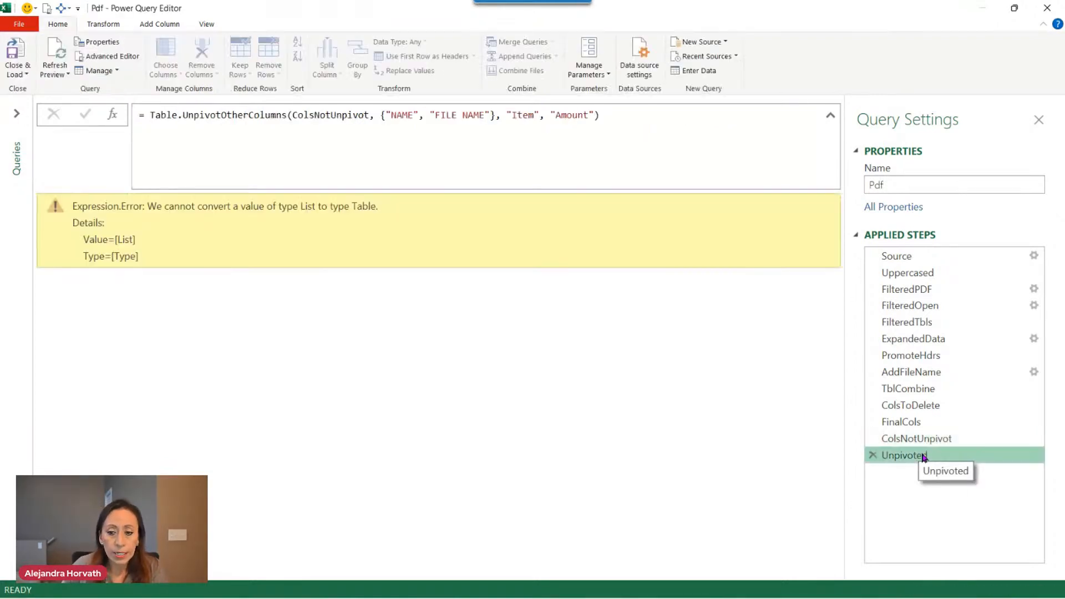
click(294, 115)
drag(294, 115, 369, 116)
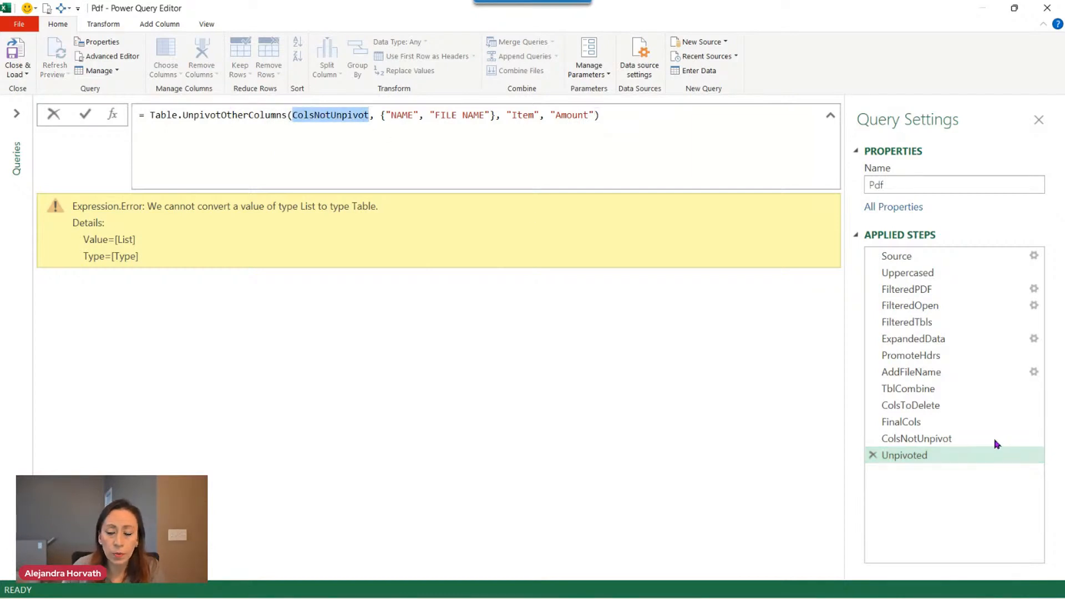
key(BackSpace)
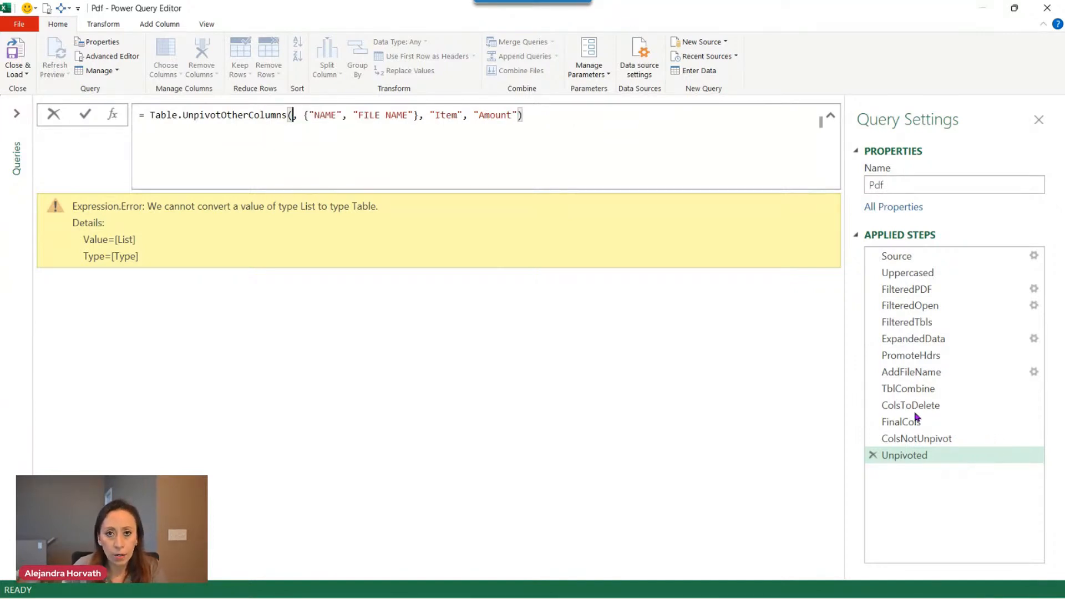
text(Fianl)
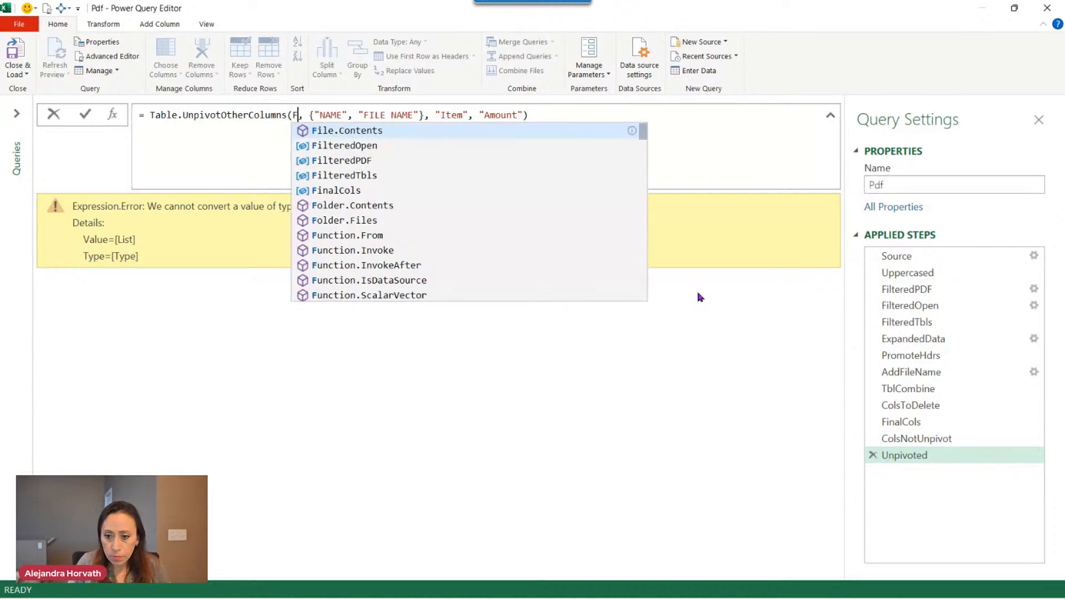
key(BackSpace)
key(BackSpace)
key(BackSpace)
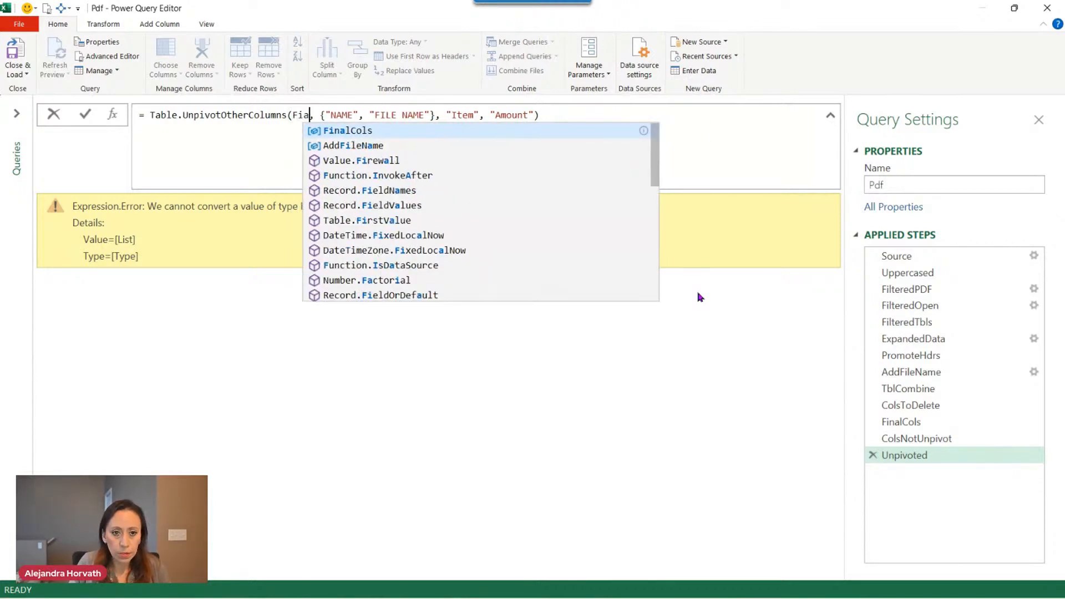
text(nalCols)
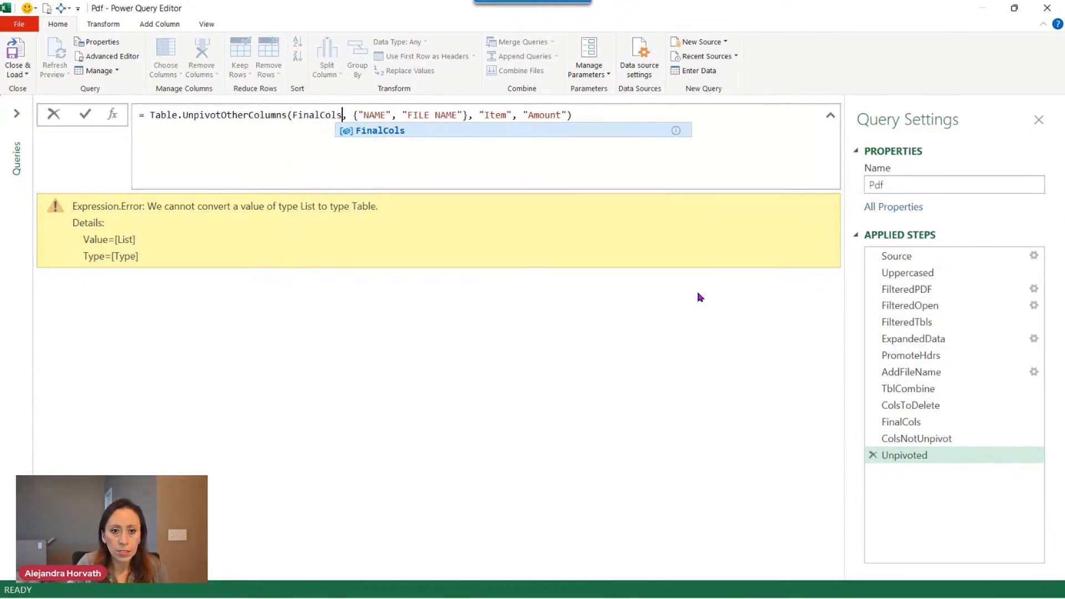
key(Right)
key(Right)
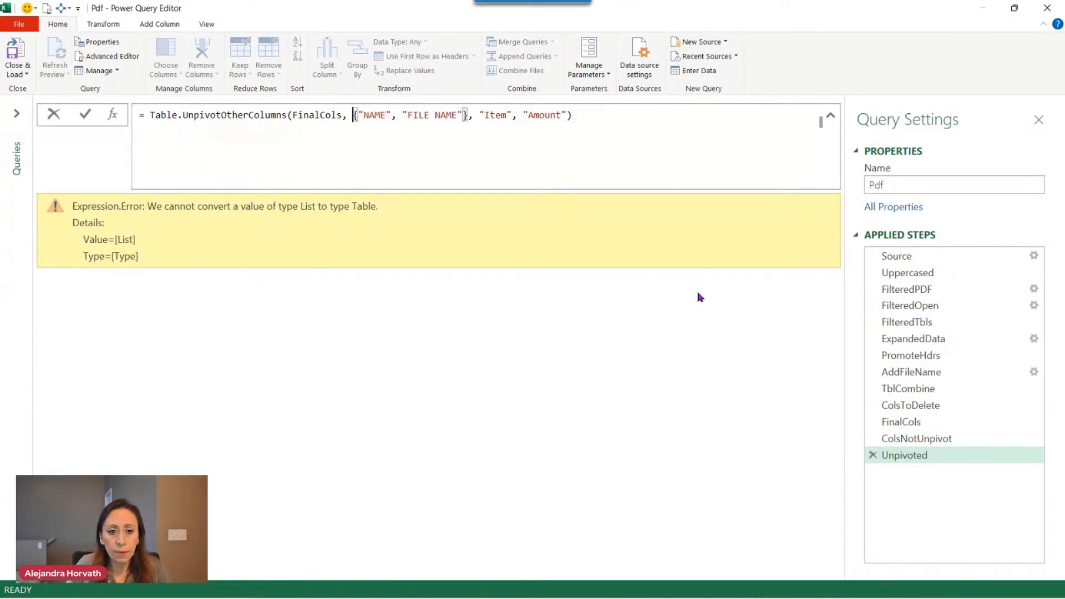
key(Return)
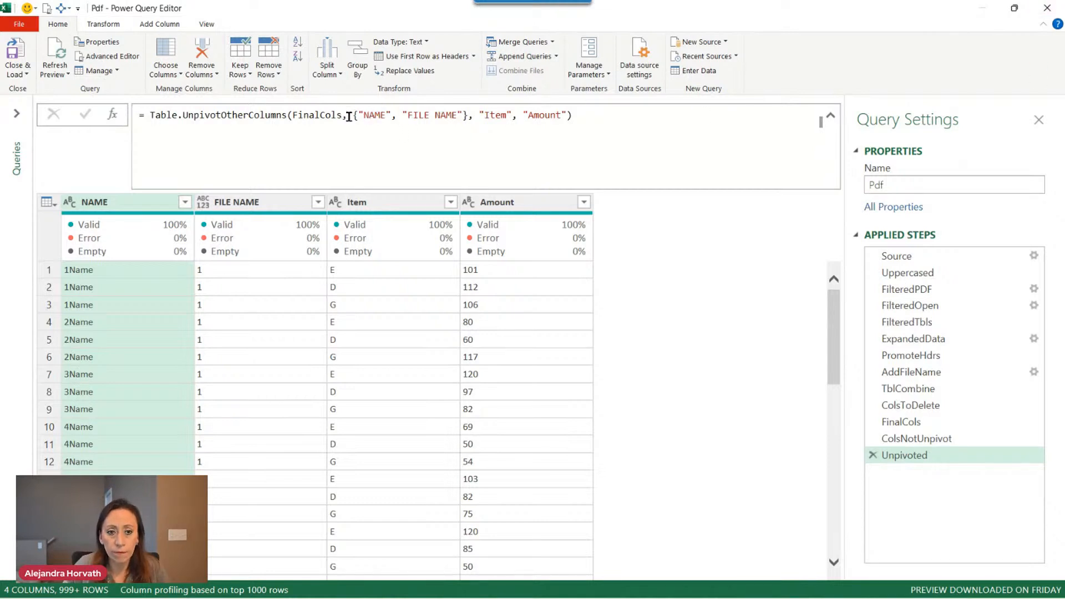
- Replace the hard-coded {"NAME", "FILE NAME"} list in the Unpivoted formula with ColsNotUnpivot and apply it
drag(355, 119, 469, 114)
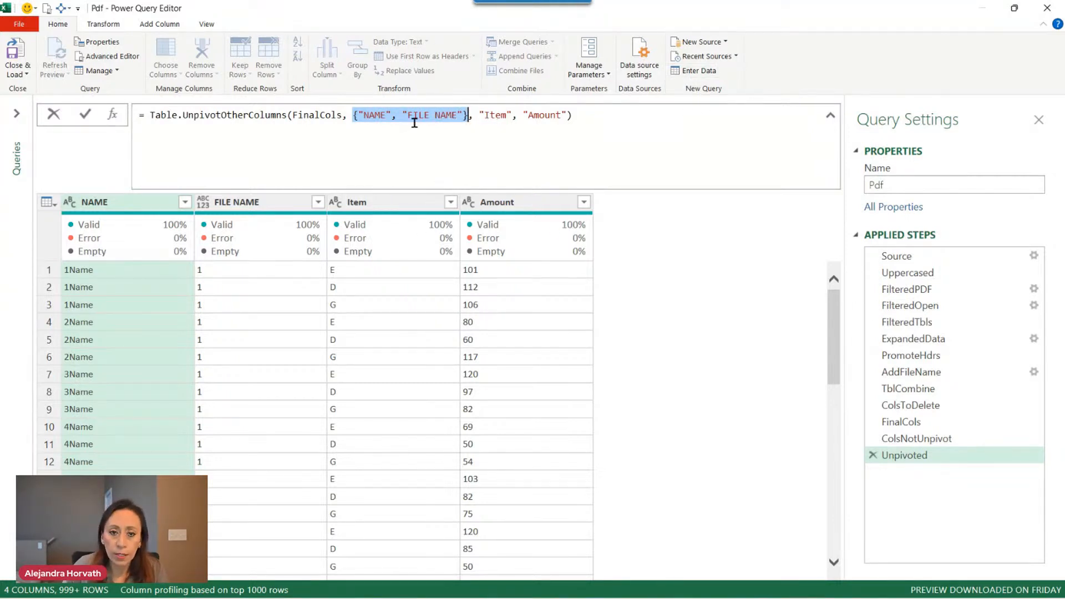
key(Delete)
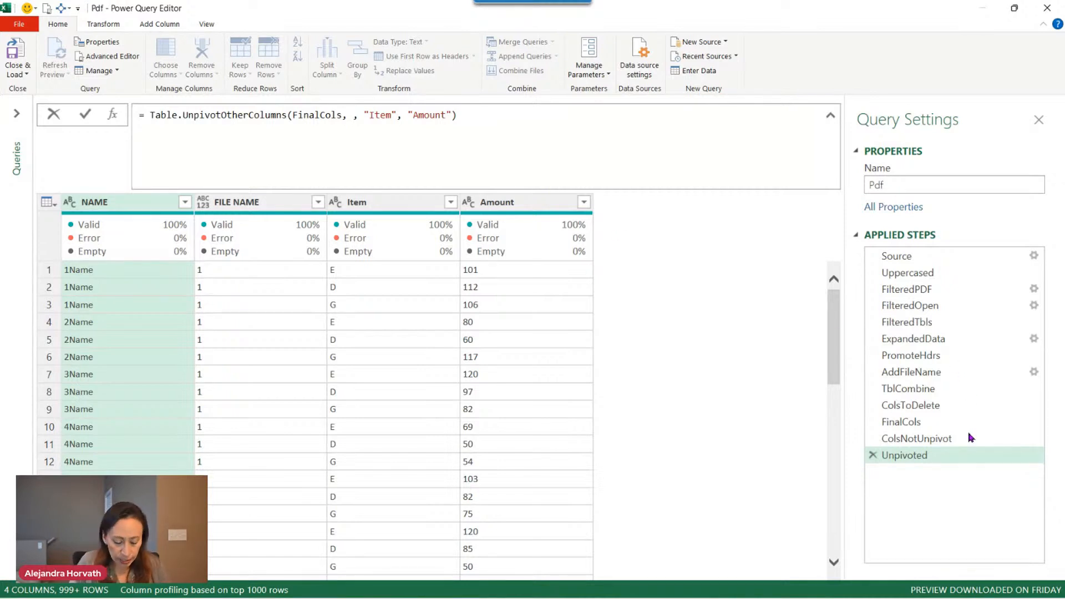
text(ColsNot)
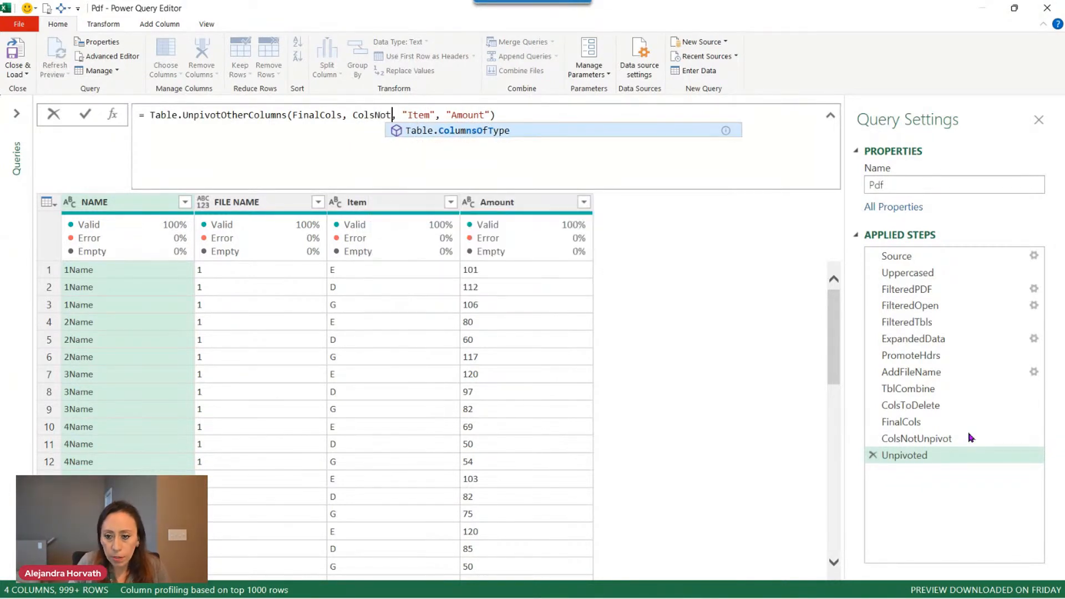
text(Unpivot)
key(End)
key(Return)
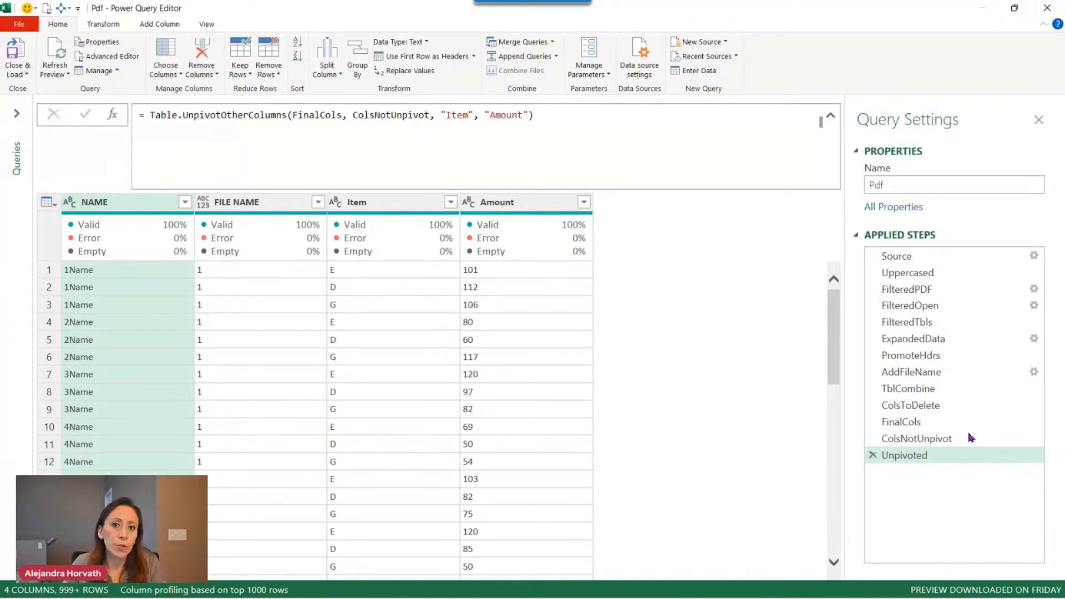
- Review the ColsNotUnpivot, "Item" and "Amount" arguments of the Unpivoted formula and collapse the expanded formula display
mouse_move(227, 222)
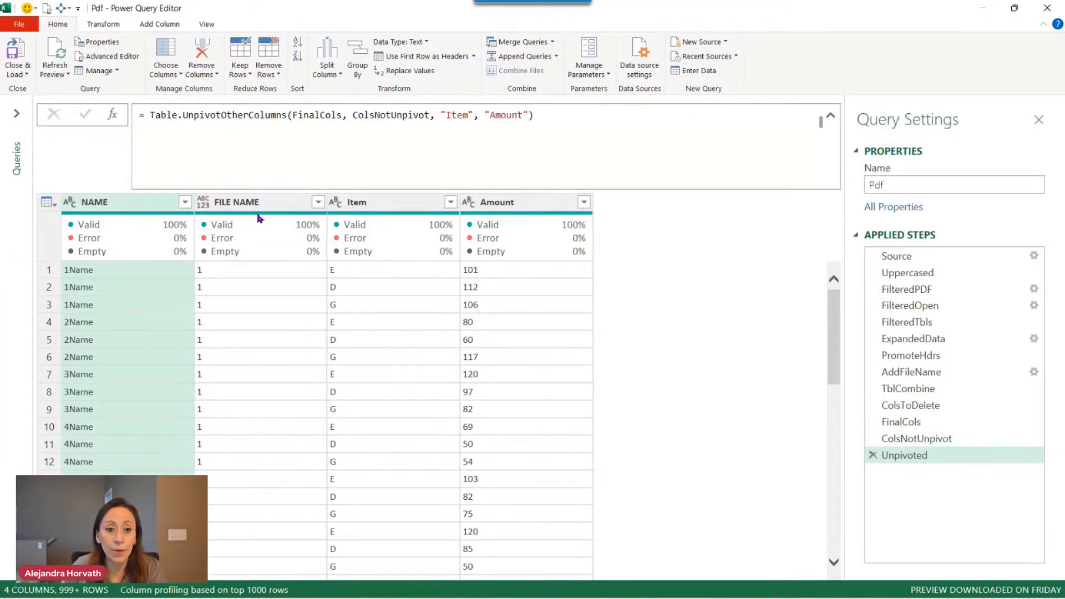
drag(354, 115, 530, 115)
click(441, 115)
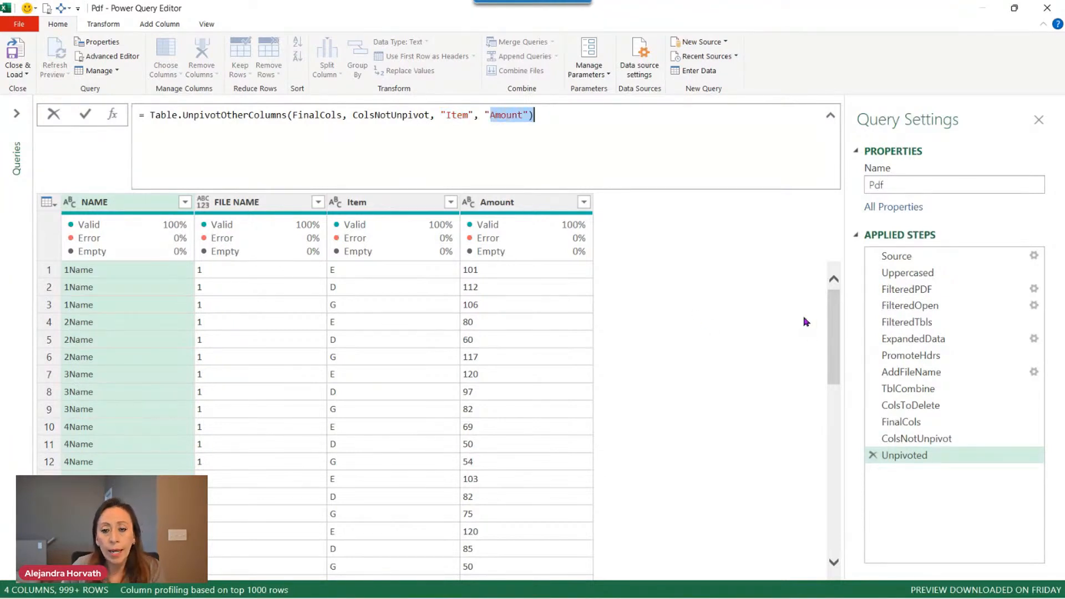
click(832, 115)
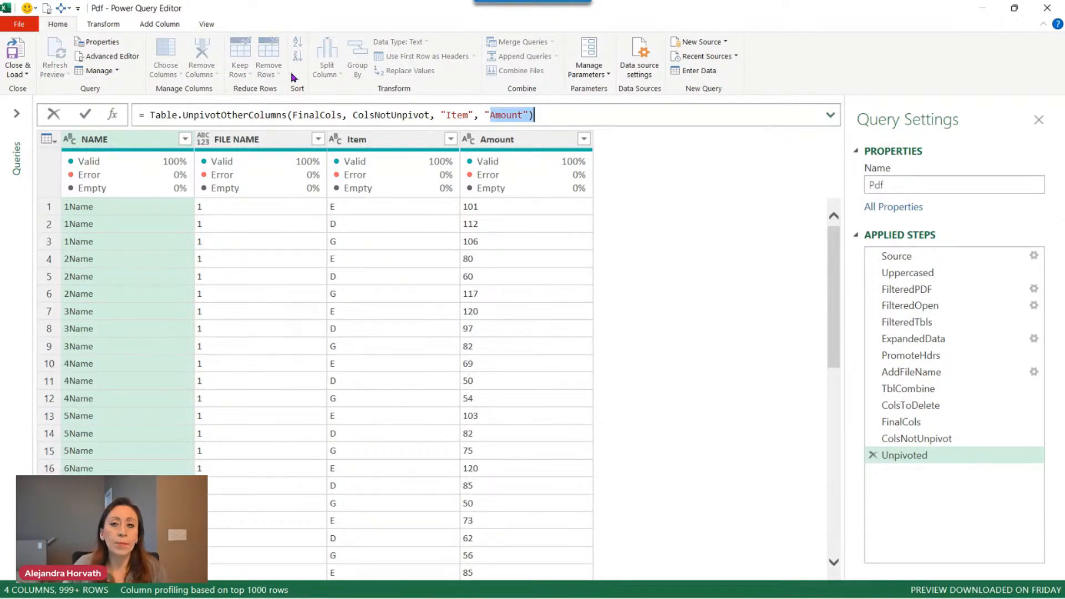
key(Return)
- Detect the data types of all four columns of the unpivoted table automatically
click(490, 139)
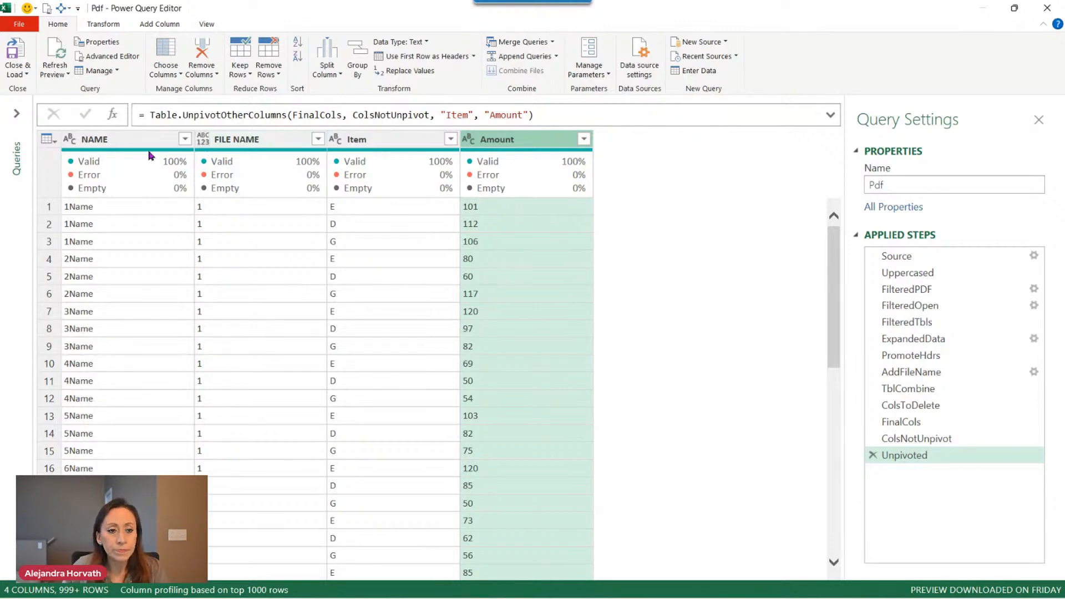
click(203, 139)
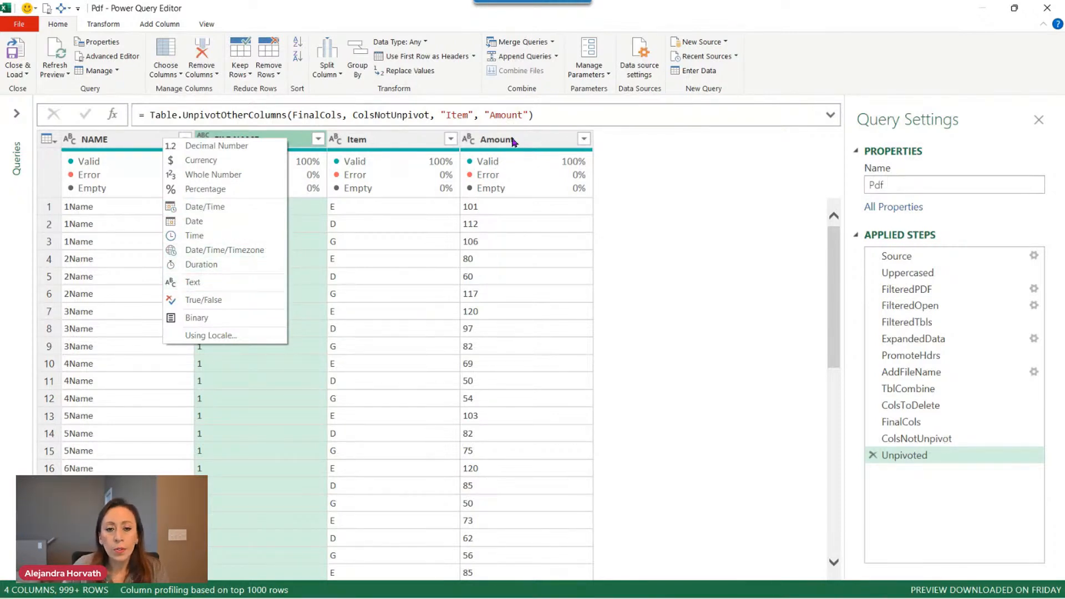
click(293, 141)
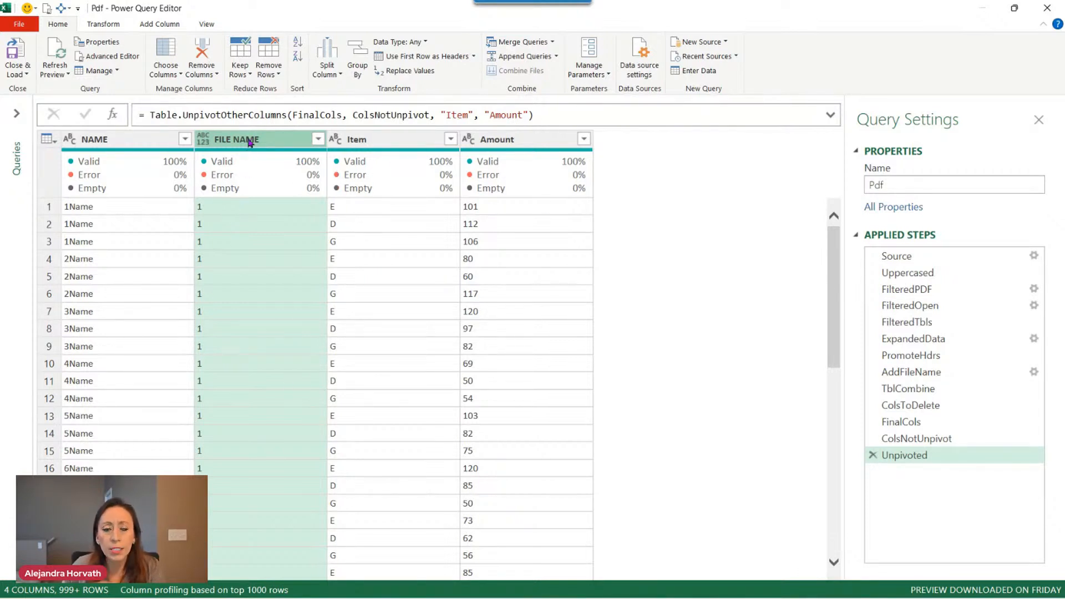
key(ctrl+a)
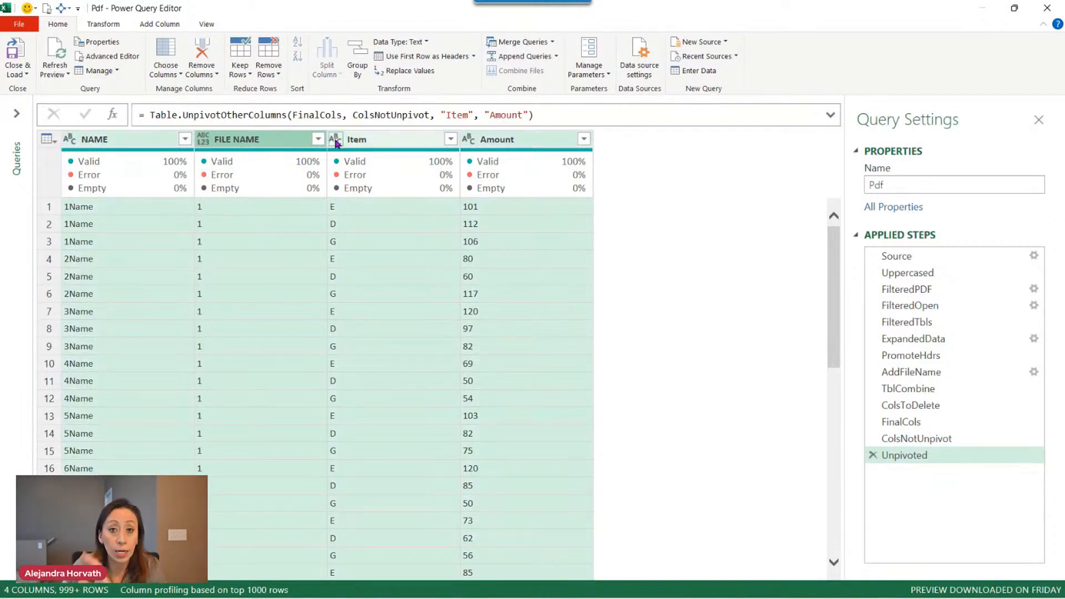
click(118, 24)
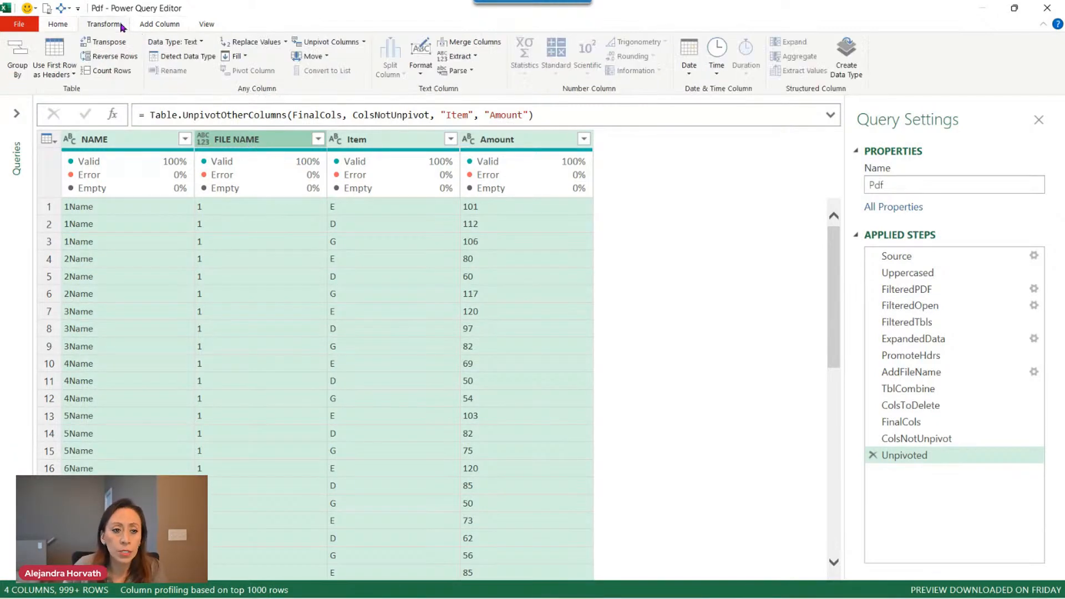
click(175, 57)
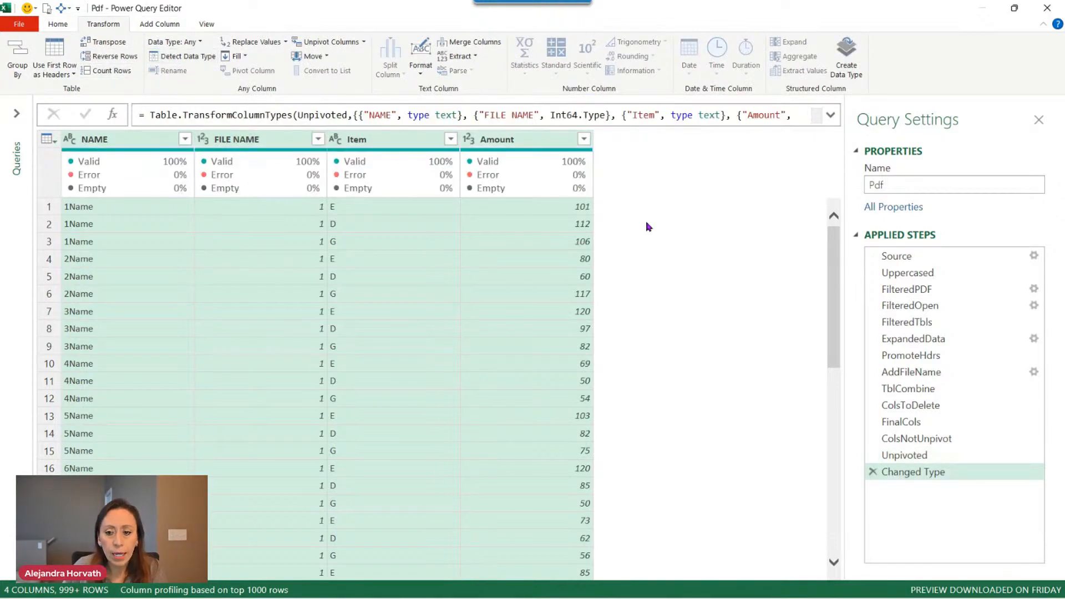
- Check the data types assigned to the Amount, Item, FILE NAME and NAME columns
click(497, 143)
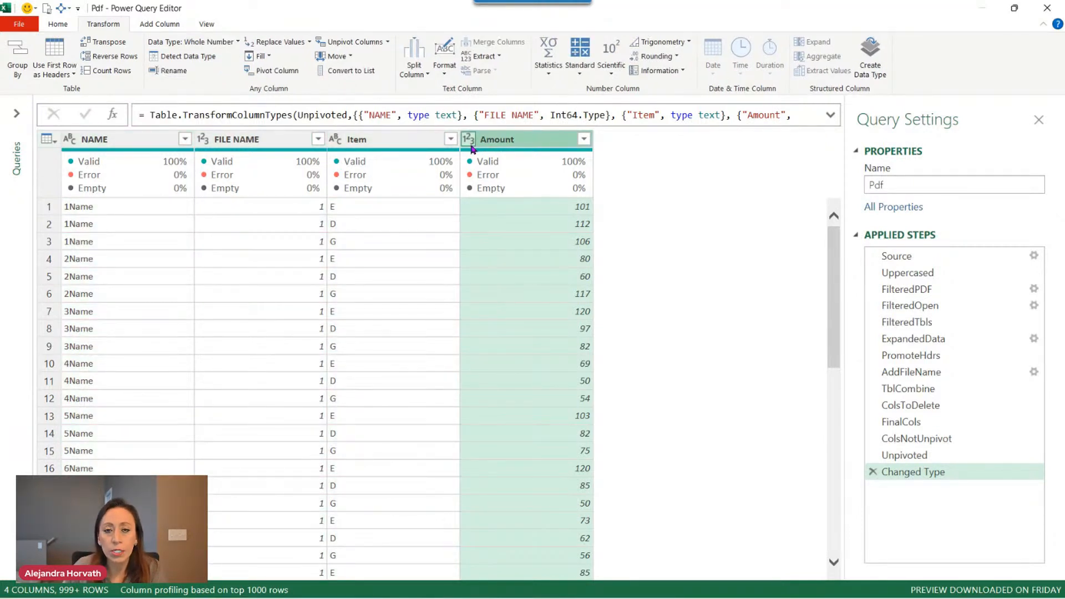
click(407, 146)
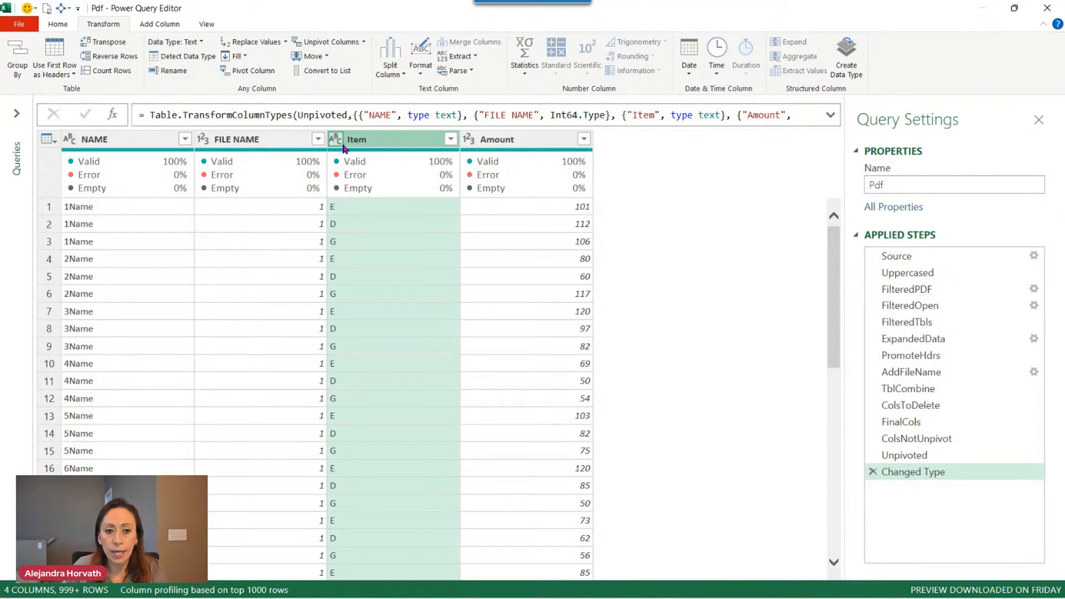
click(293, 143)
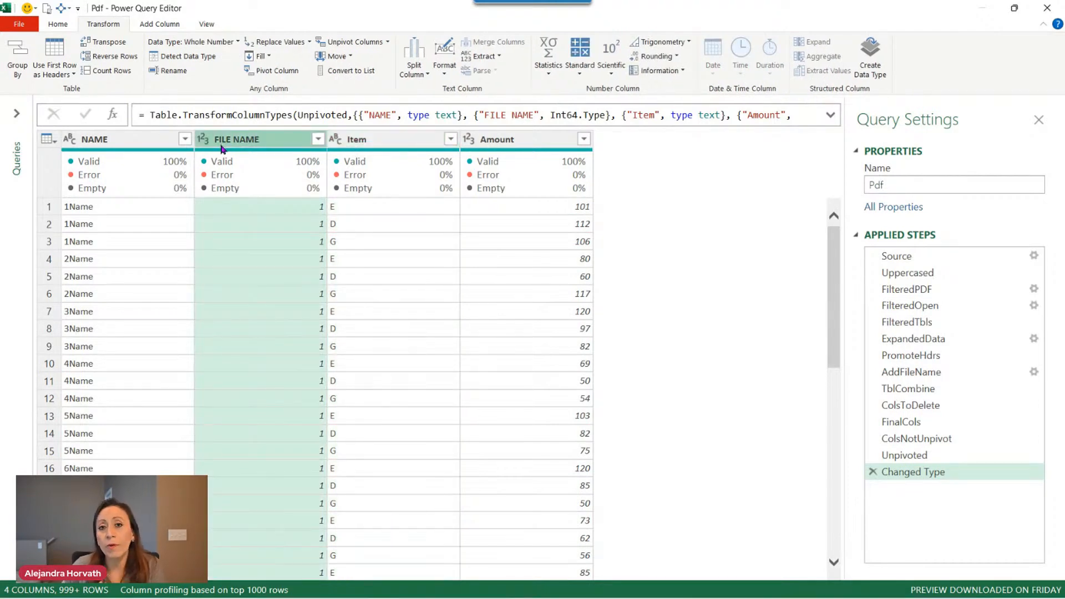
click(143, 147)
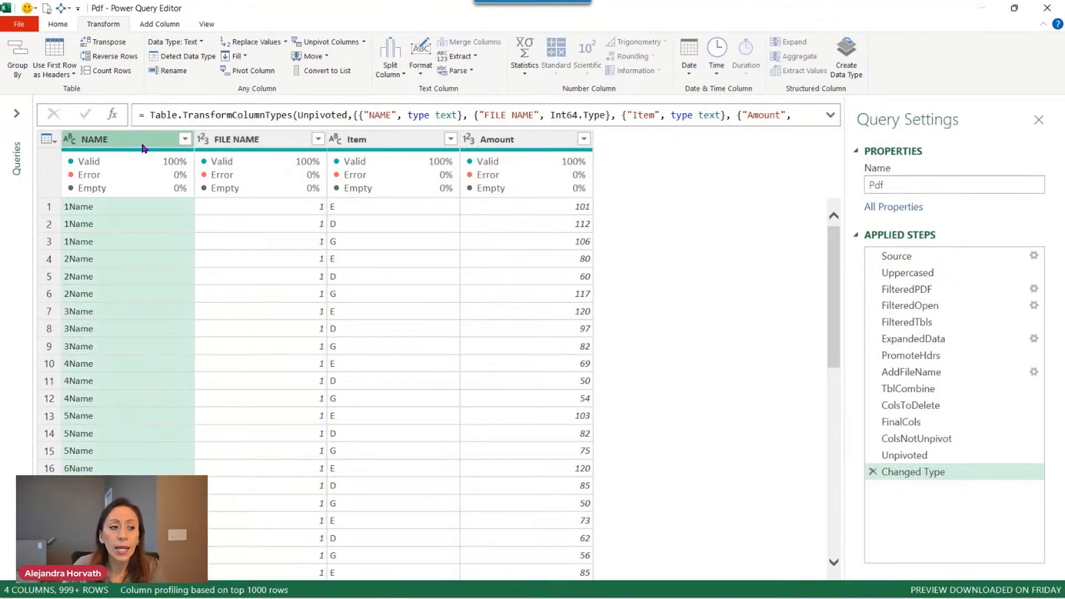
mouse_move(222, 183)
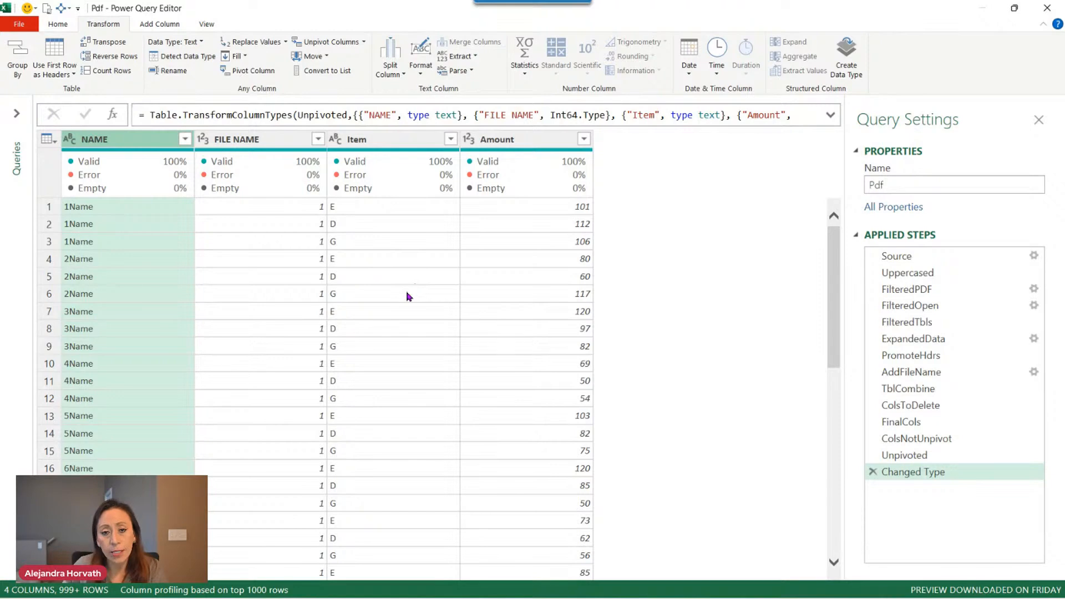
- Rename the Changed Type step to ChangedType, without a space
double_click(951, 473)
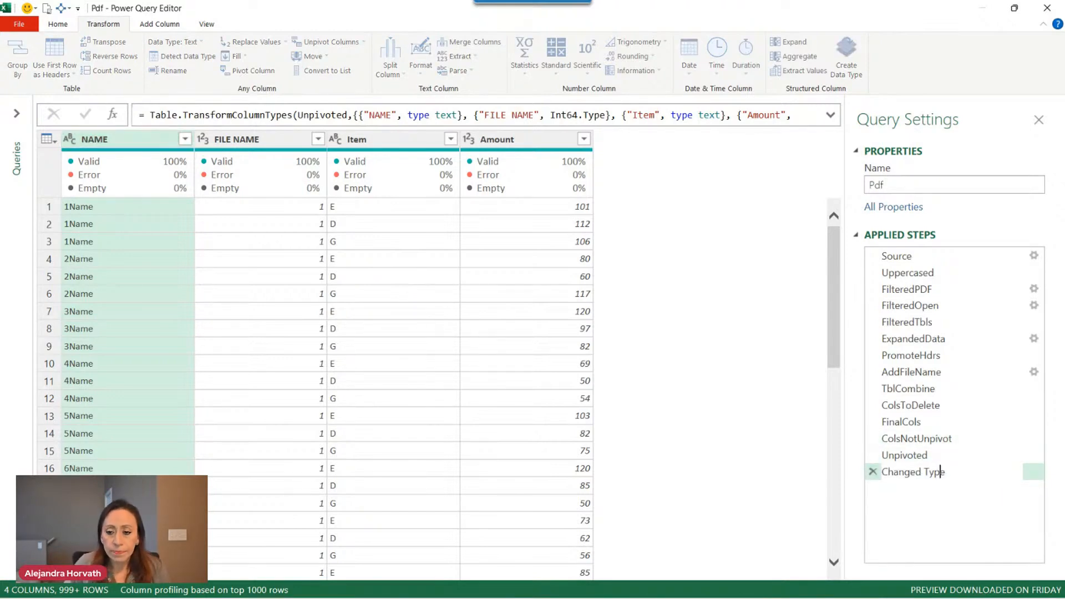
key(BackSpace)
key(Return)
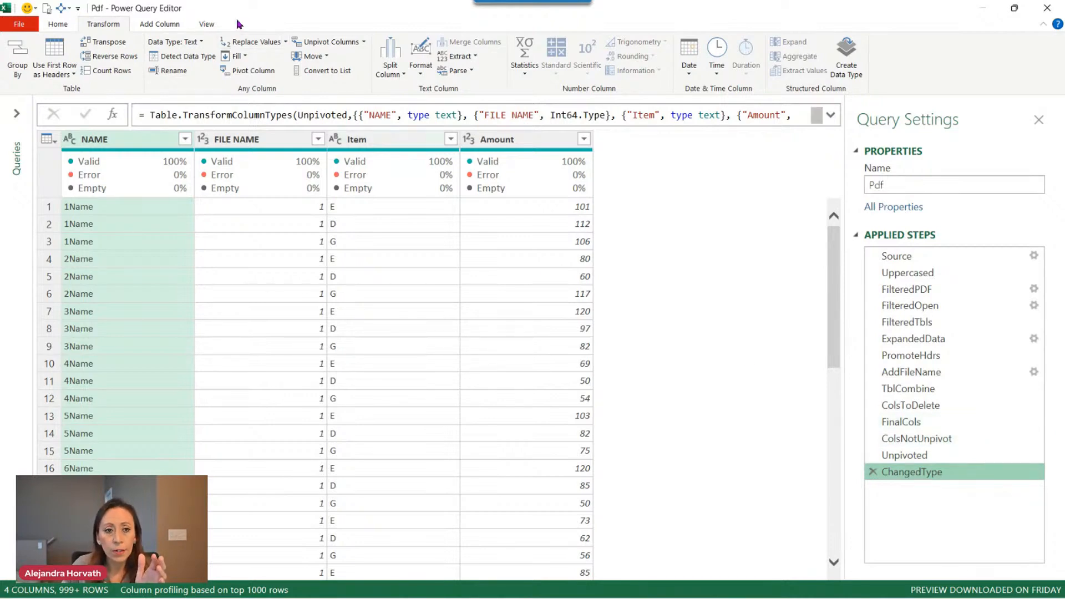
- Open the Pdf query's code in the Advanced Editor, enlarge the text and review the steps from FilteredPDF to ColsToDelete
click(208, 26)
click(372, 61)
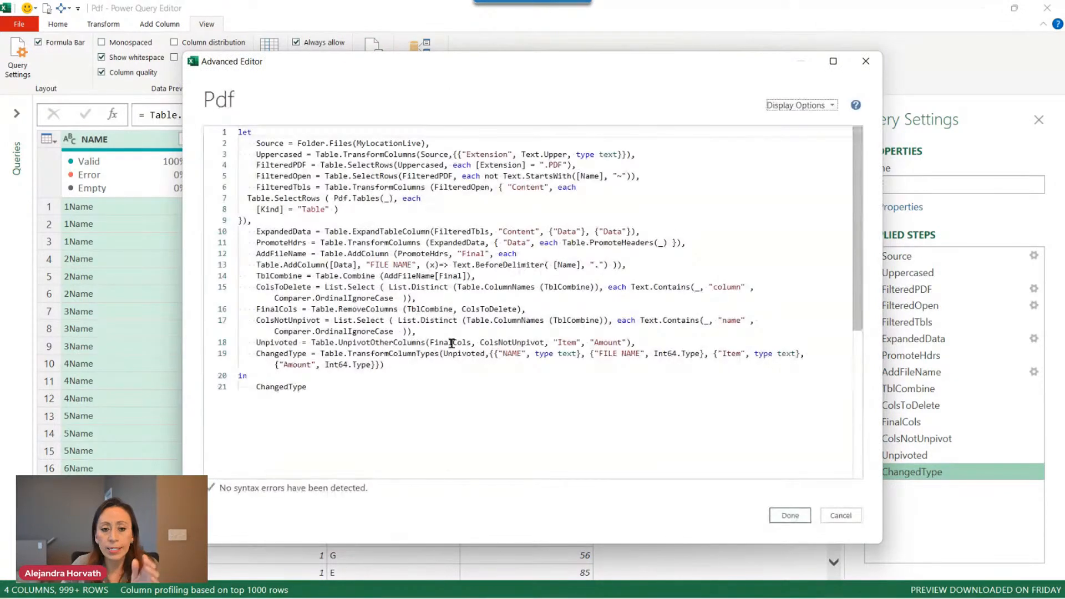
click(459, 403)
key(ctrl+plus)
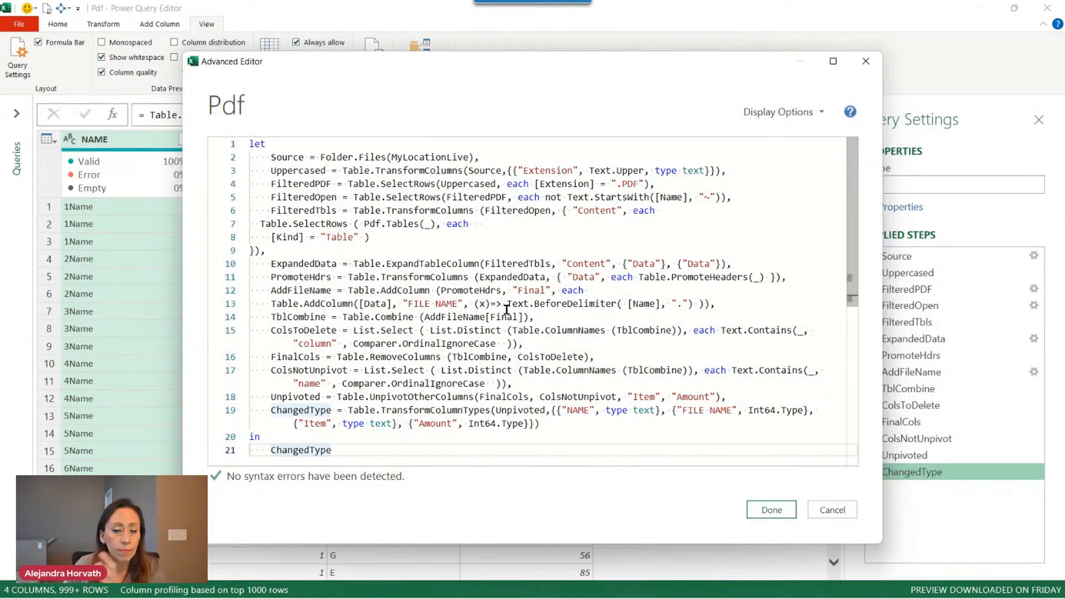
drag(332, 184, 265, 182)
key(ctrl+shift+equal)
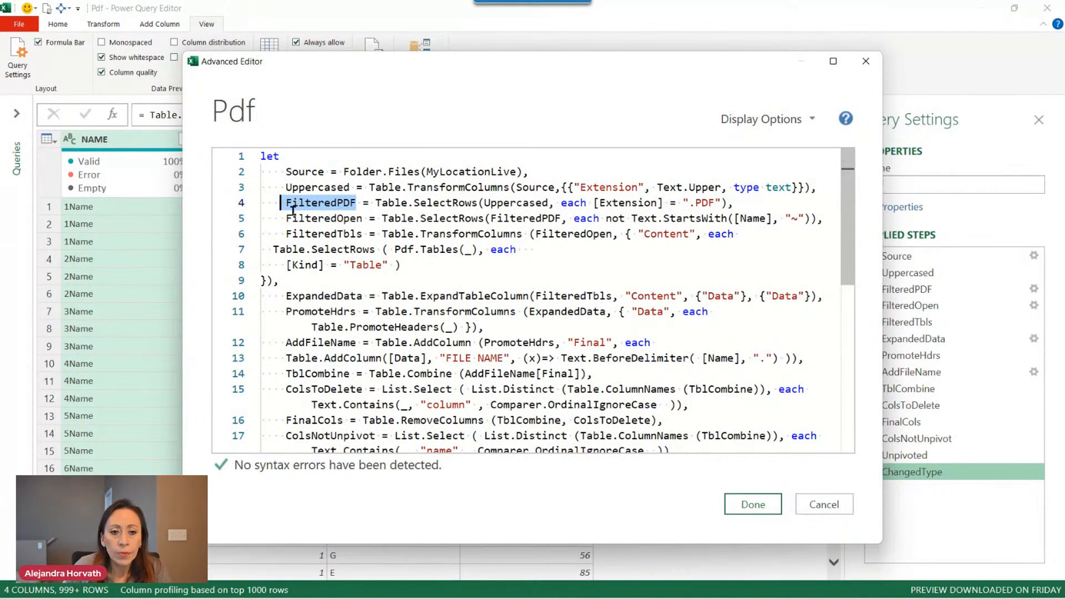
drag(377, 201, 729, 199)
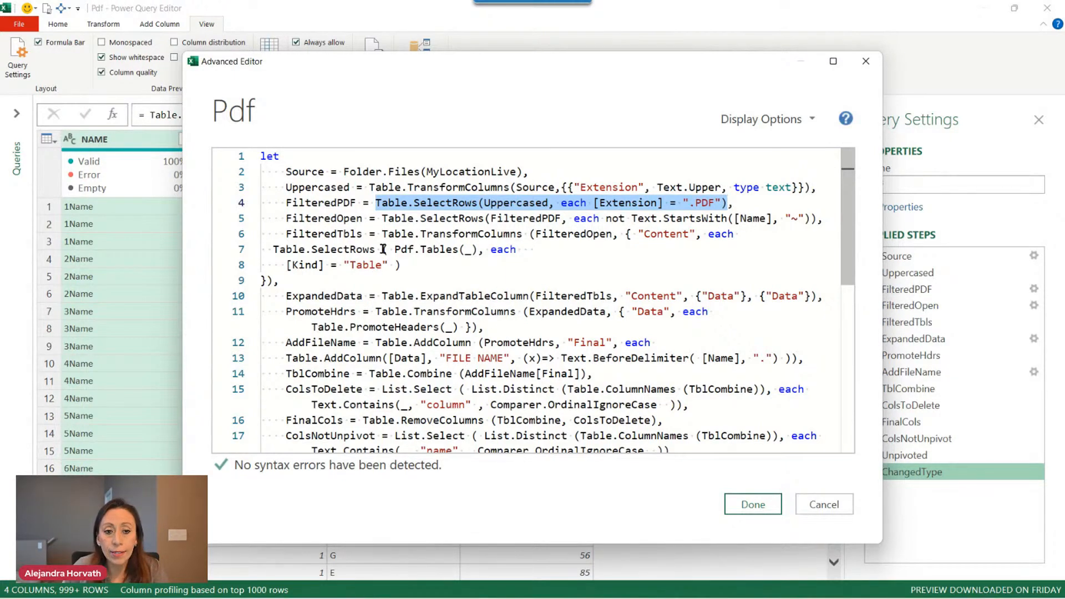
drag(293, 218, 344, 233)
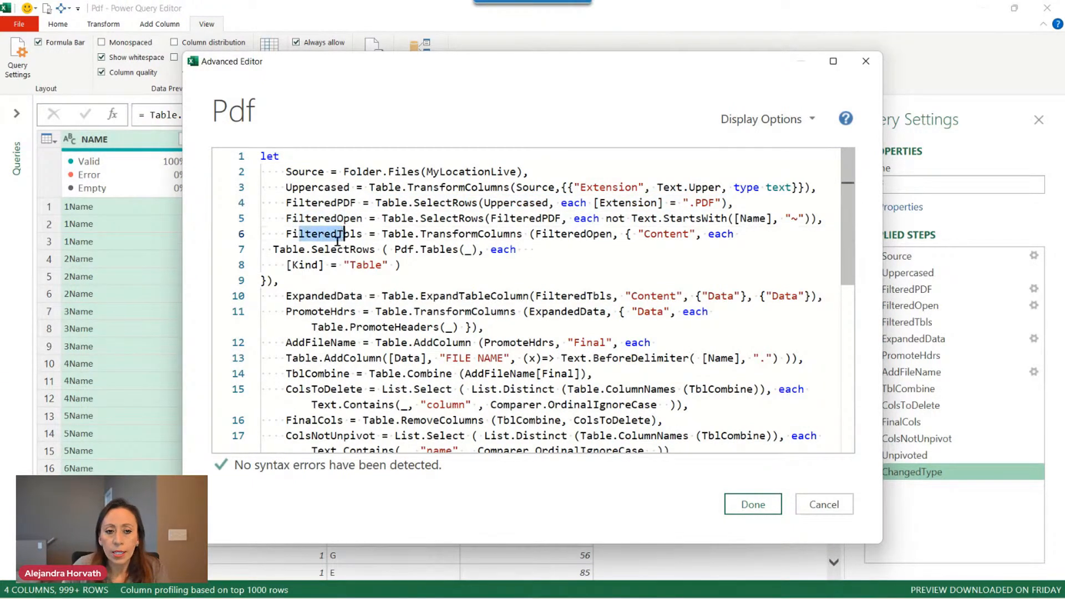
drag(298, 296, 359, 298)
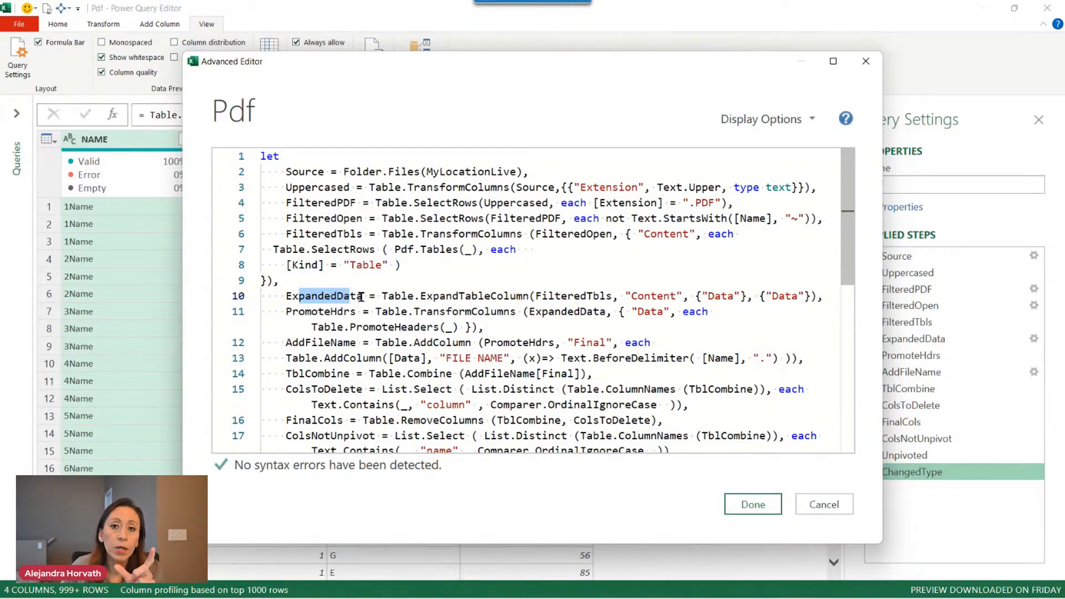
drag(281, 342, 356, 343)
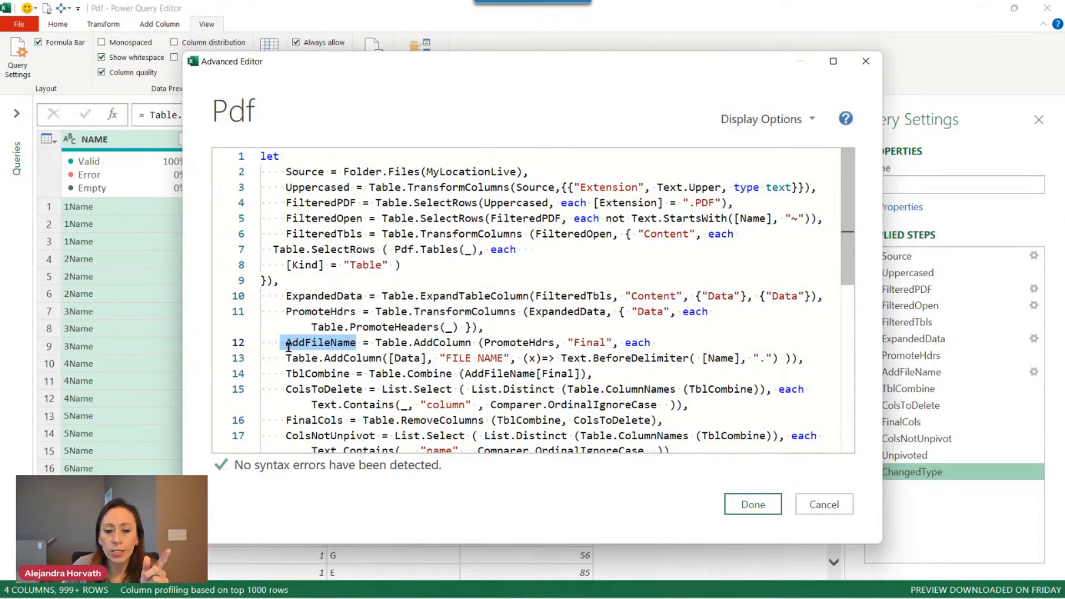
drag(287, 389, 362, 389)
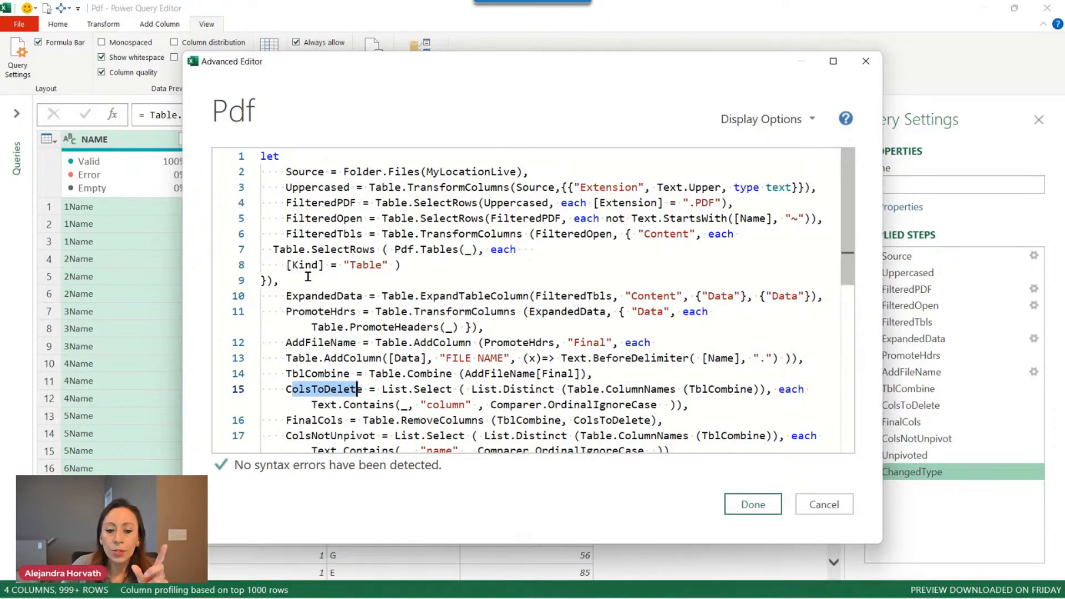
- Compare the FinalCols step name with its reference in the Unpivoted line, and close the Advanced Editor without changes
scroll(308, 277, down, 2)
drag(287, 323, 344, 323)
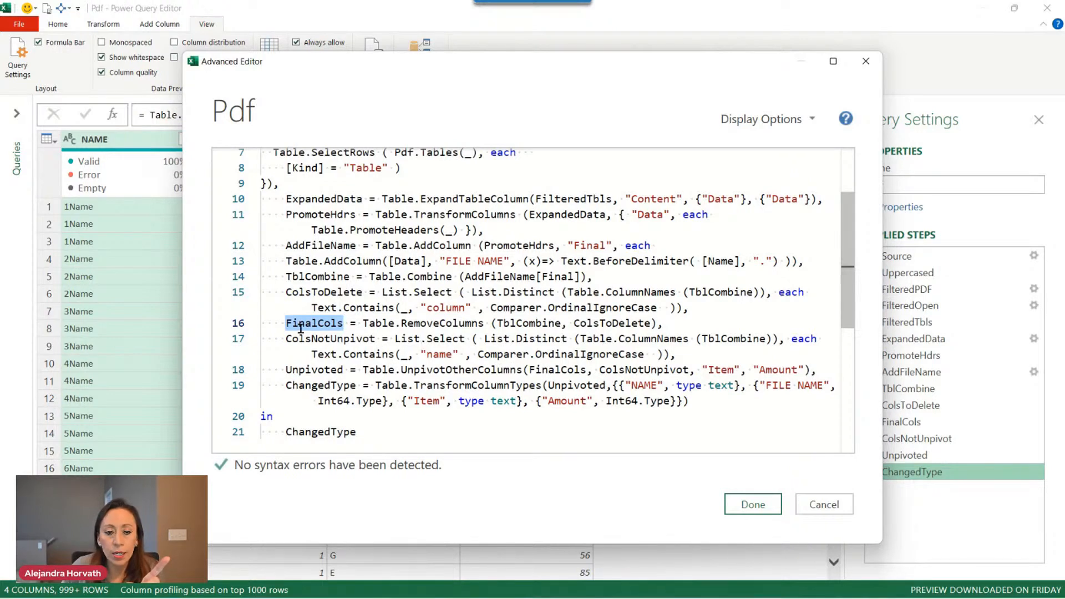
drag(529, 370, 586, 368)
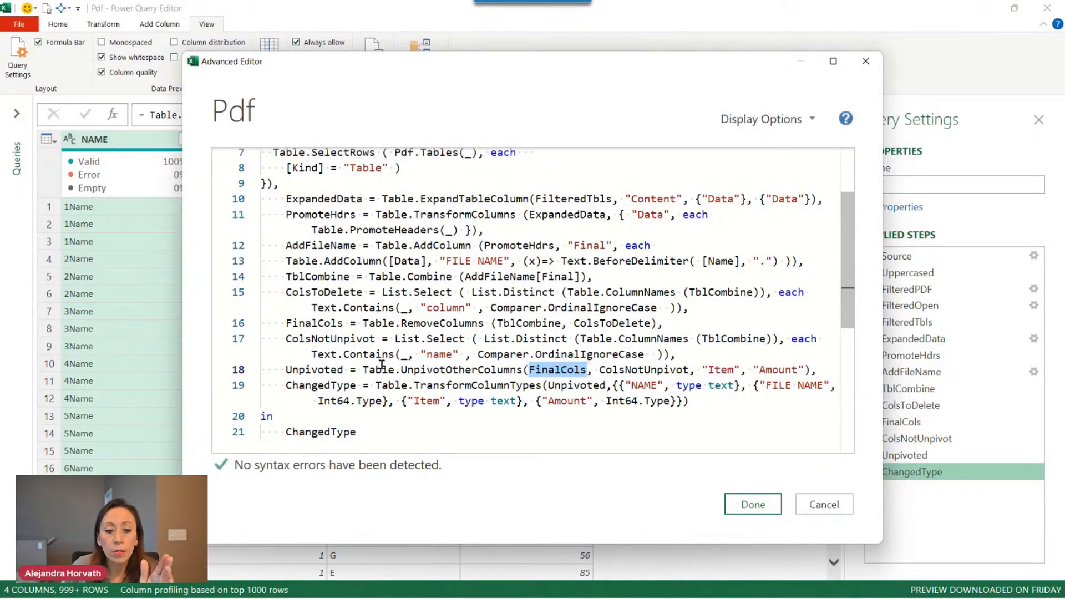
mouse_move(382, 365)
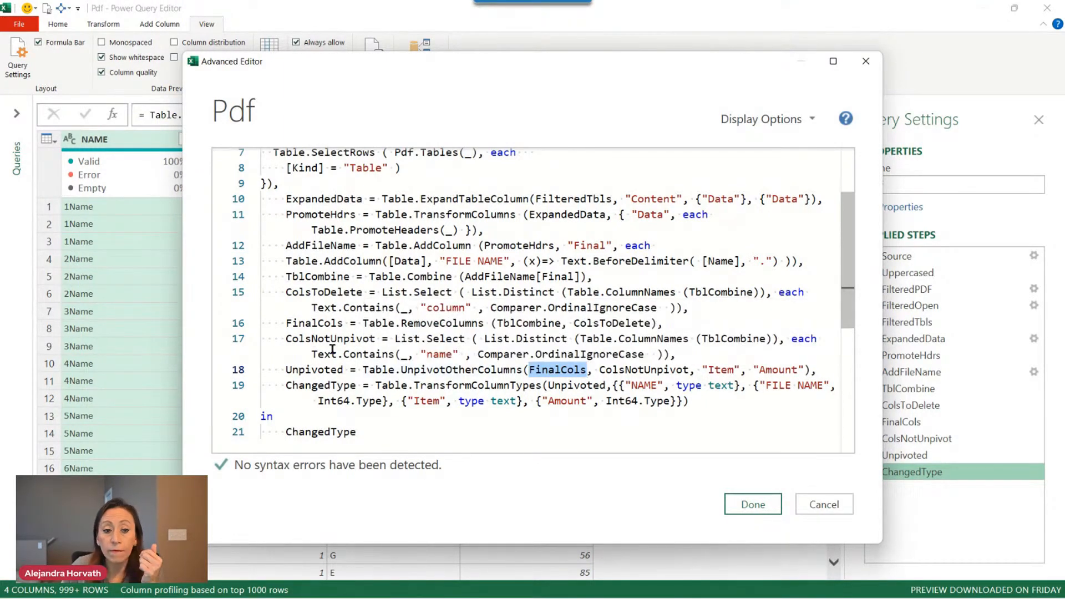
drag(285, 323, 342, 323)
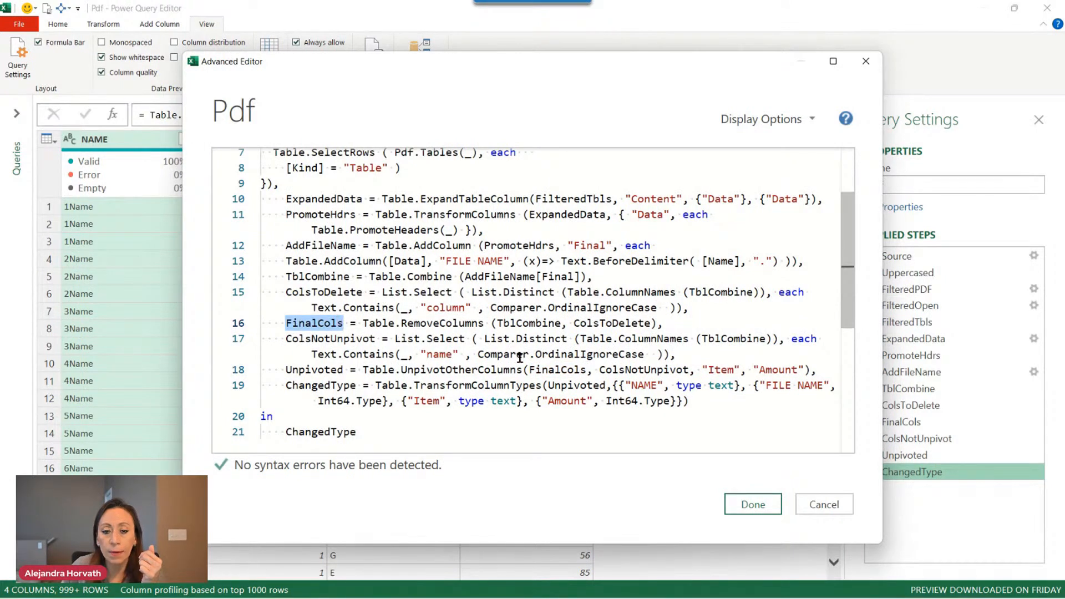
click(550, 370)
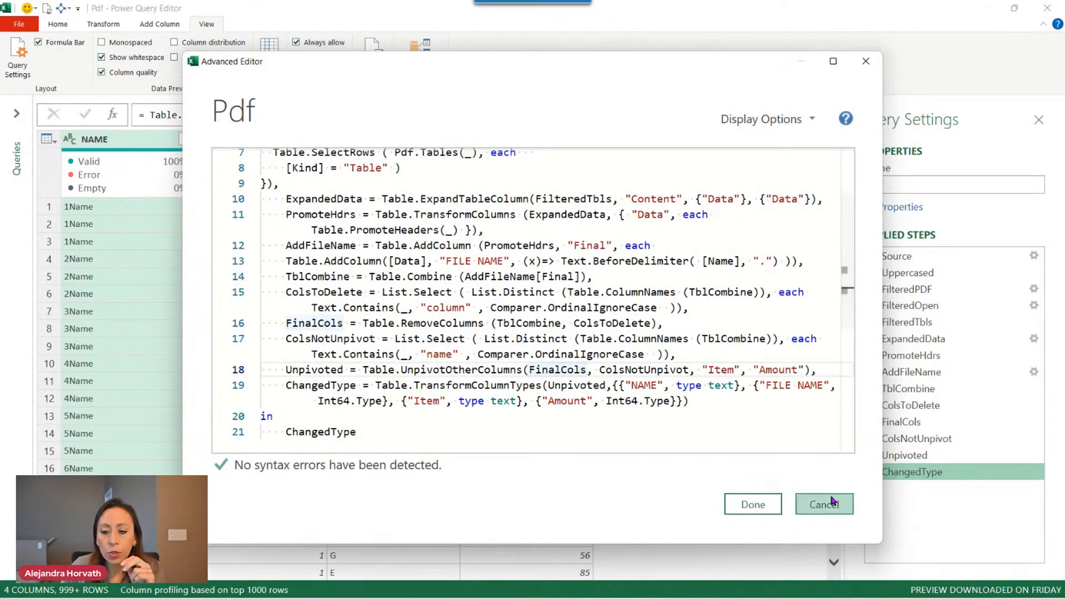
click(831, 500)
- Rename the FinalCols step to Final Cols, with a space between the words
double_click(913, 422)
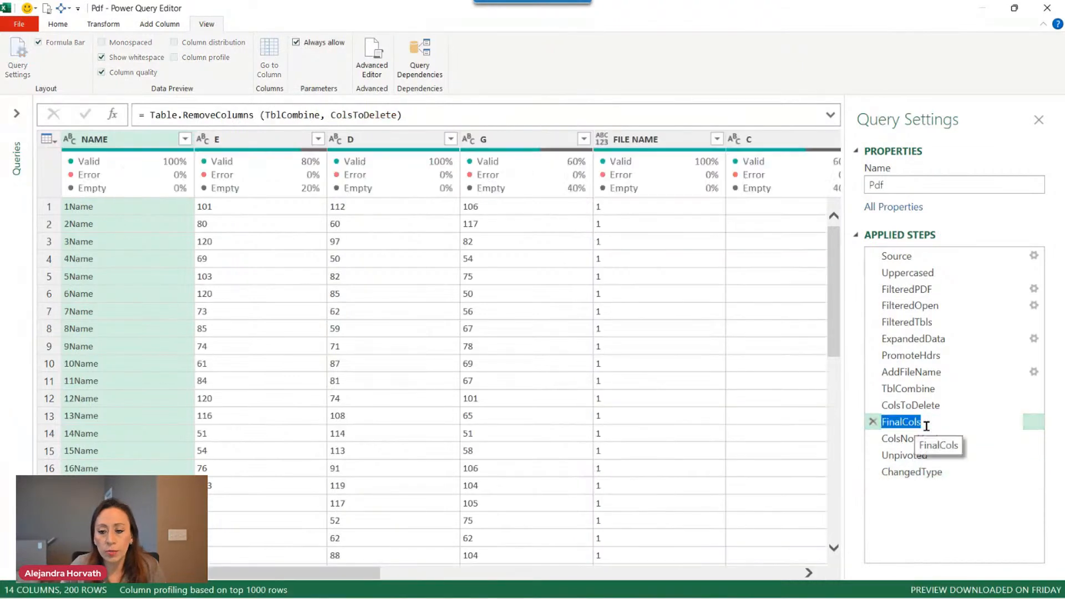
click(902, 423)
key(Delete)
text(v)
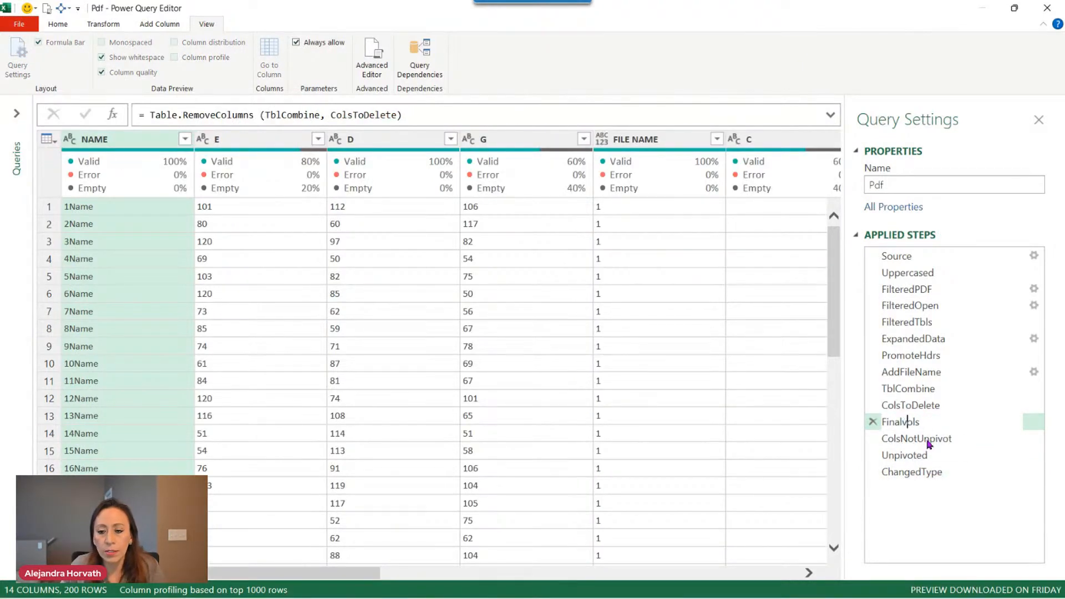
key(BackSpace)
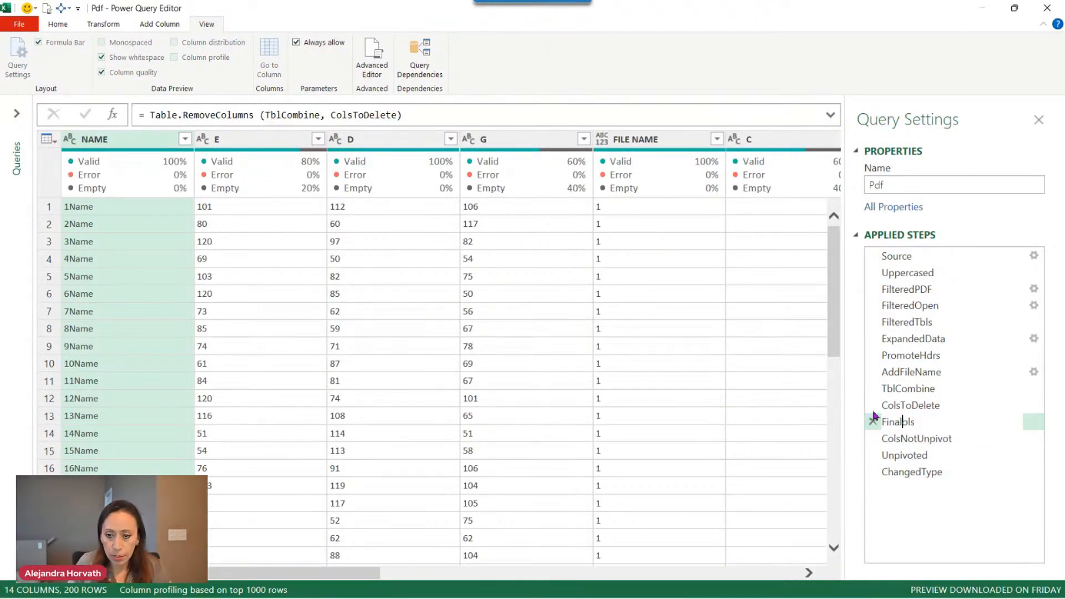
text(C)
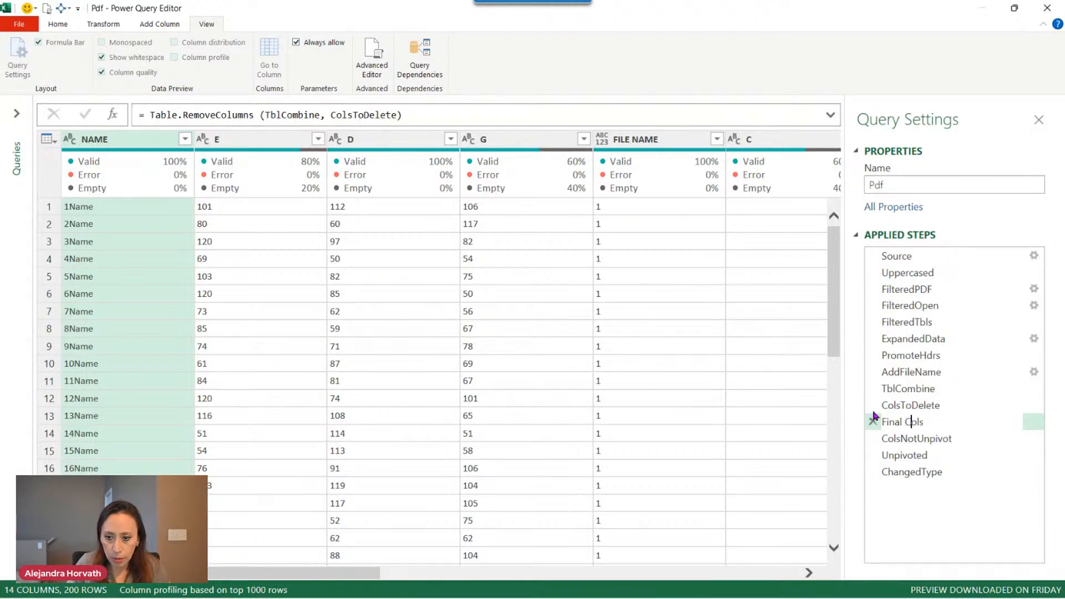
key(Return)
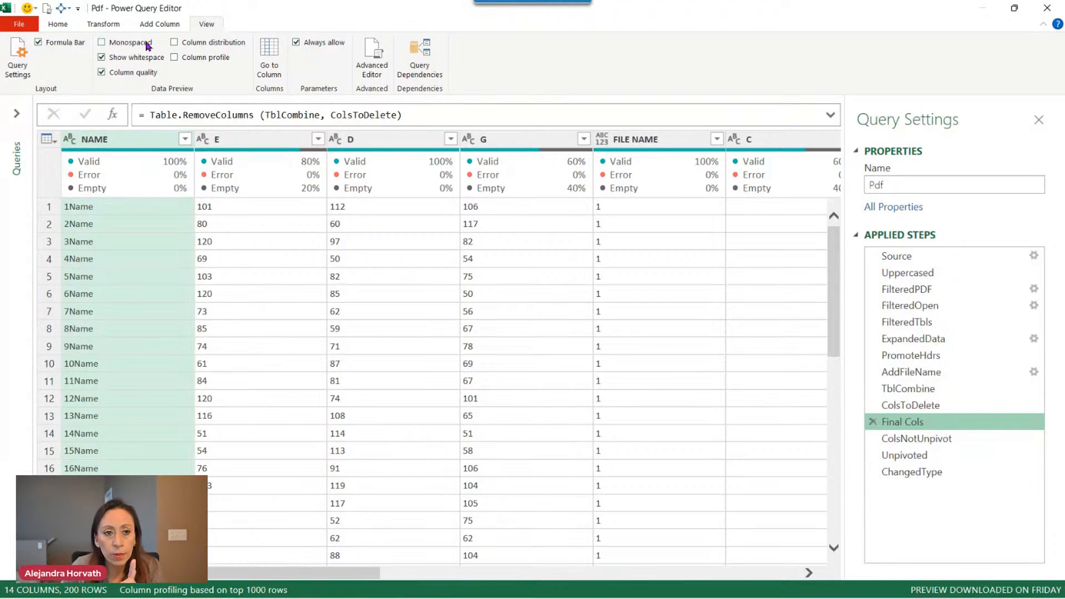
- Open the Pdf query's code in the Advanced Editor and examine how Final Cols is written in its own step and in the Unpivoted line
click(372, 61)
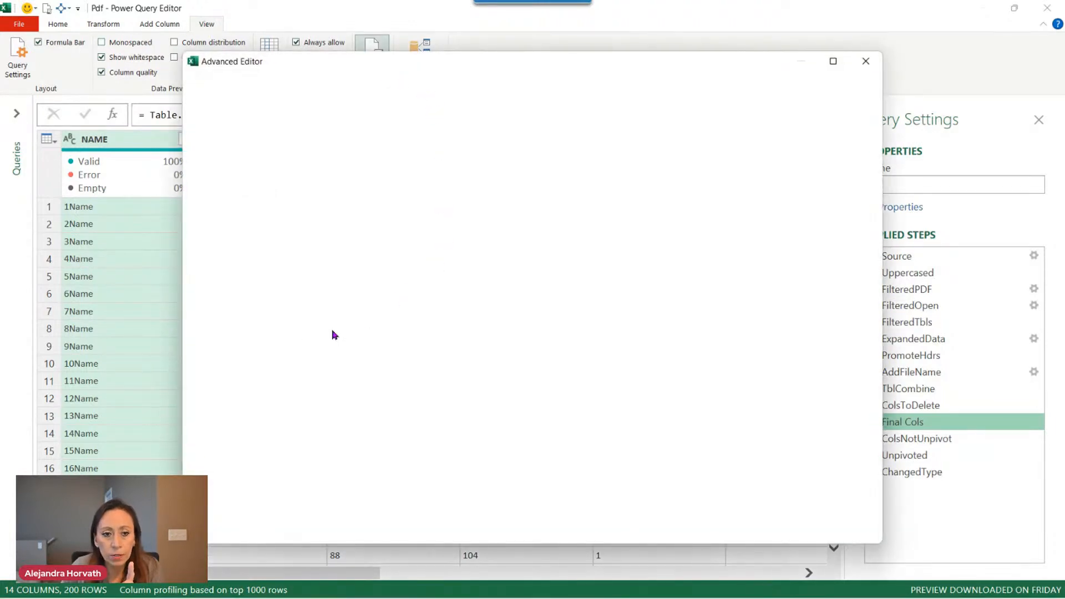
scroll(262, 368, down, 2)
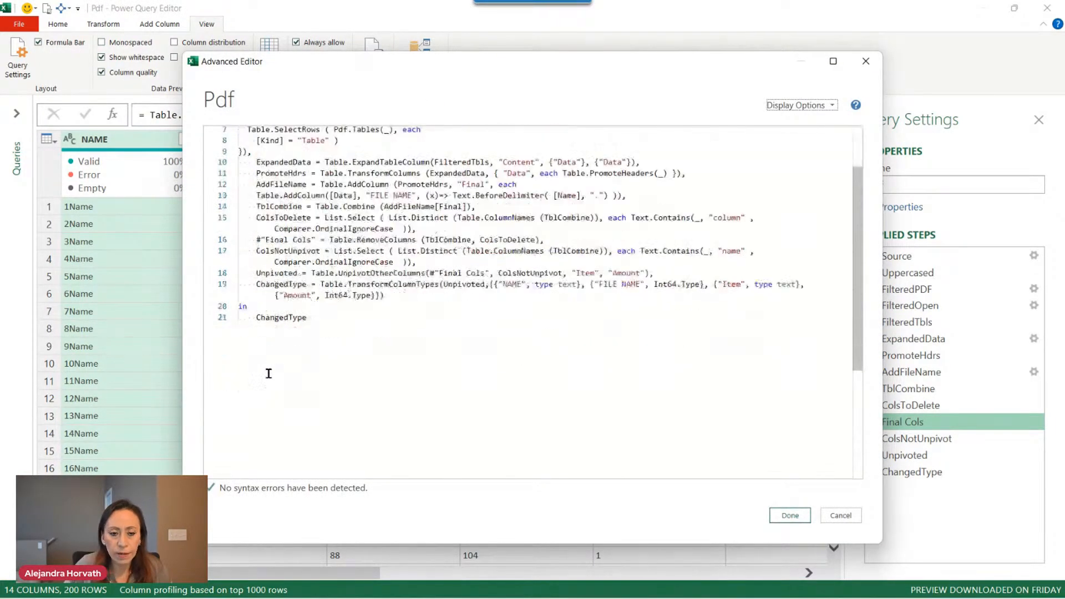
drag(183, 381, 53, 387)
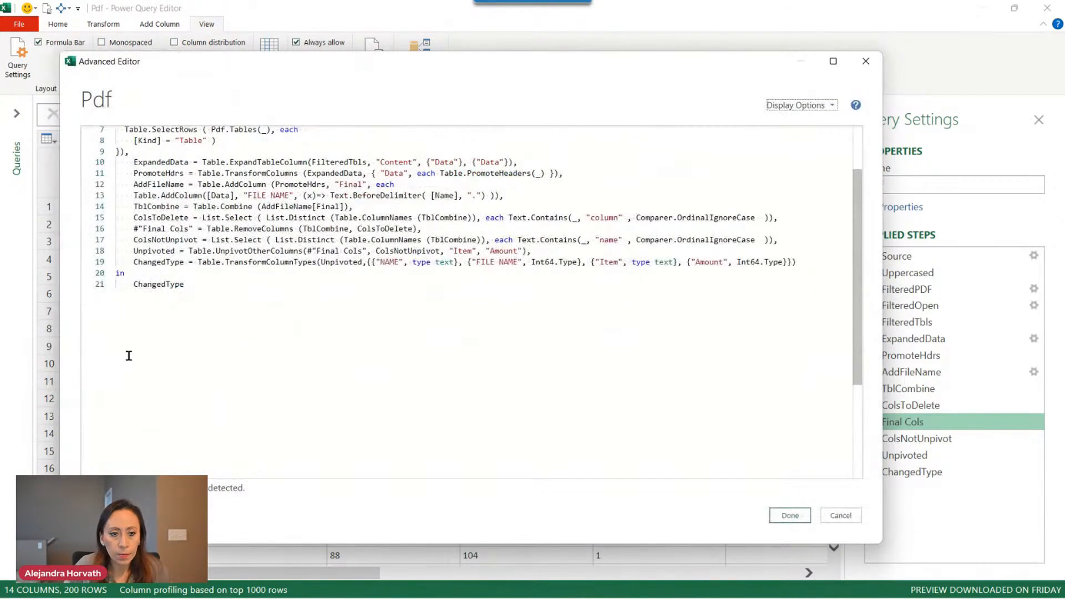
scroll(129, 354, up, 2)
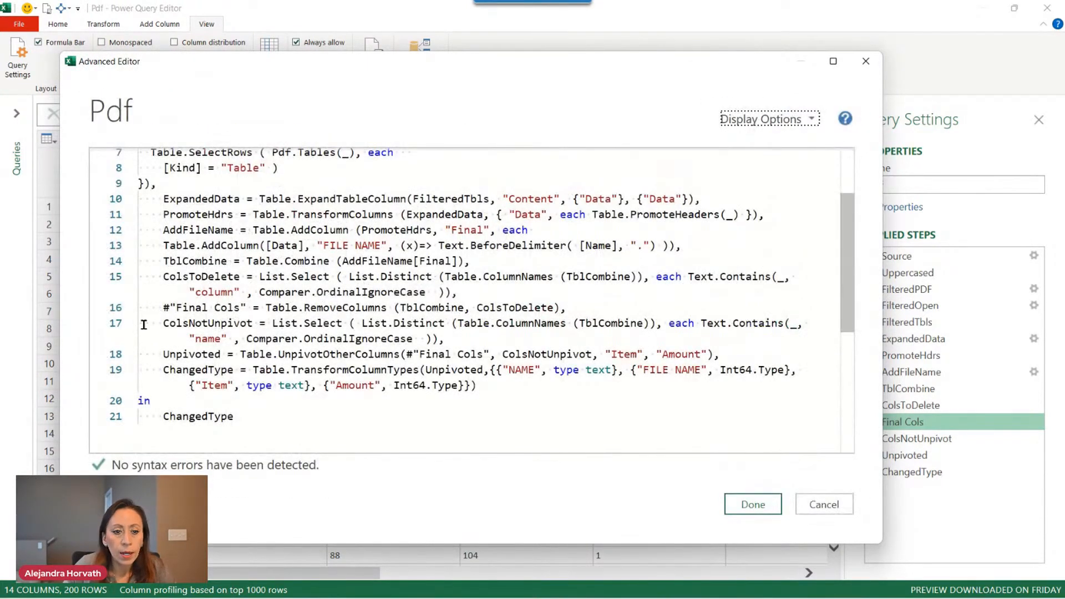
mouse_move(164, 307)
mouse_down()
mouse_move(191, 308)
mouse_move(177, 308)
mouse_up()
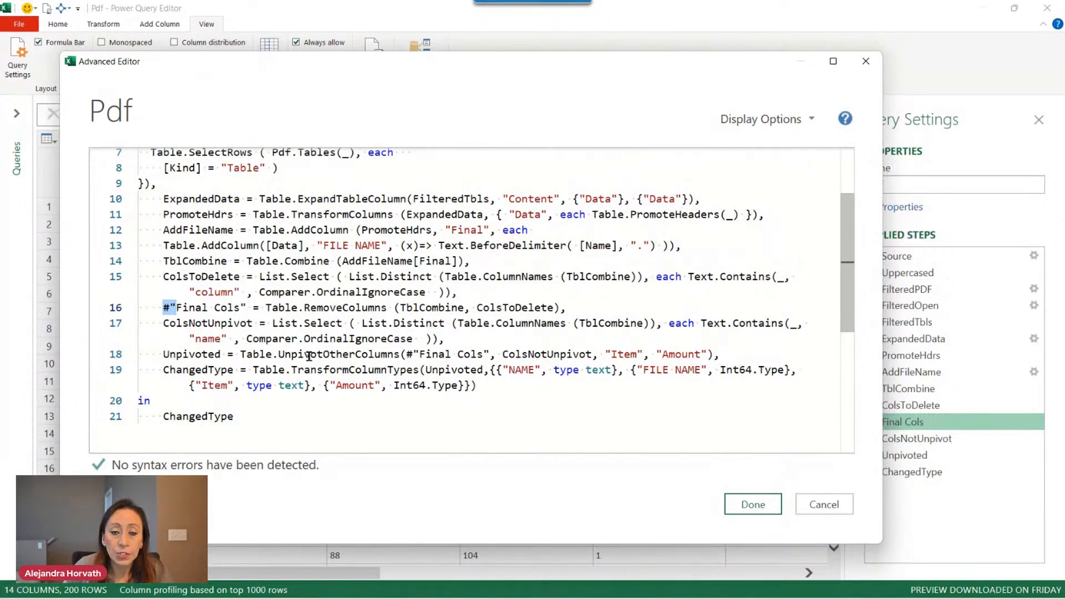
click(213, 309)
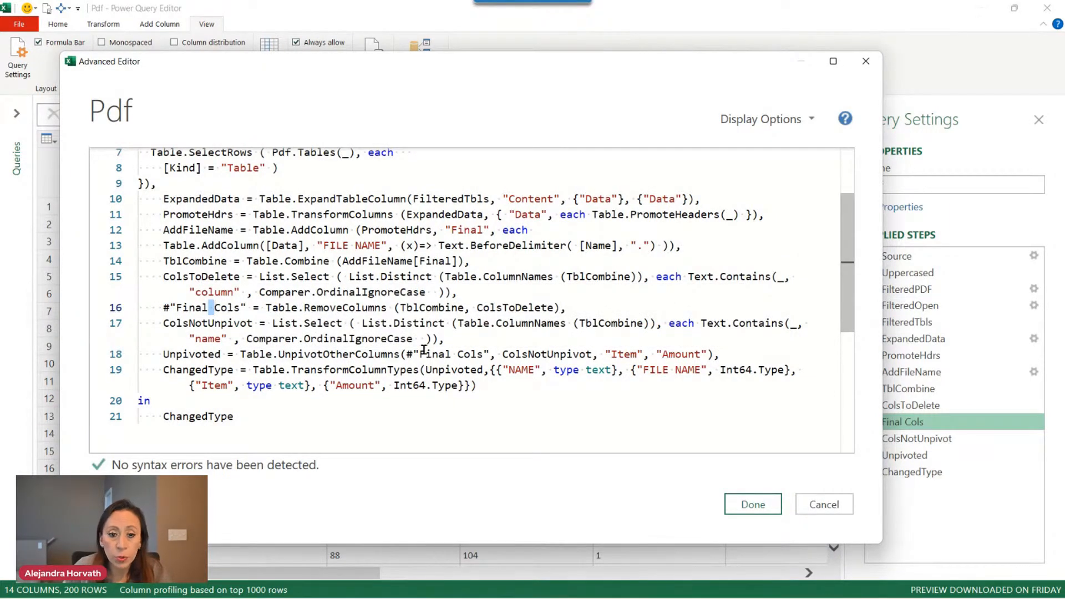
drag(164, 307, 246, 308)
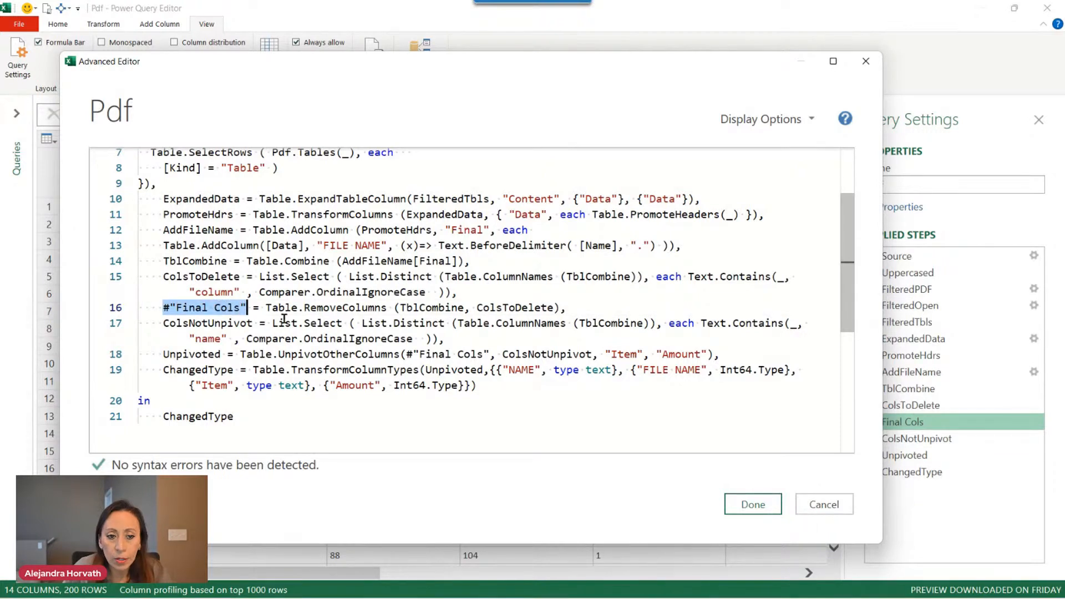
drag(407, 354, 491, 354)
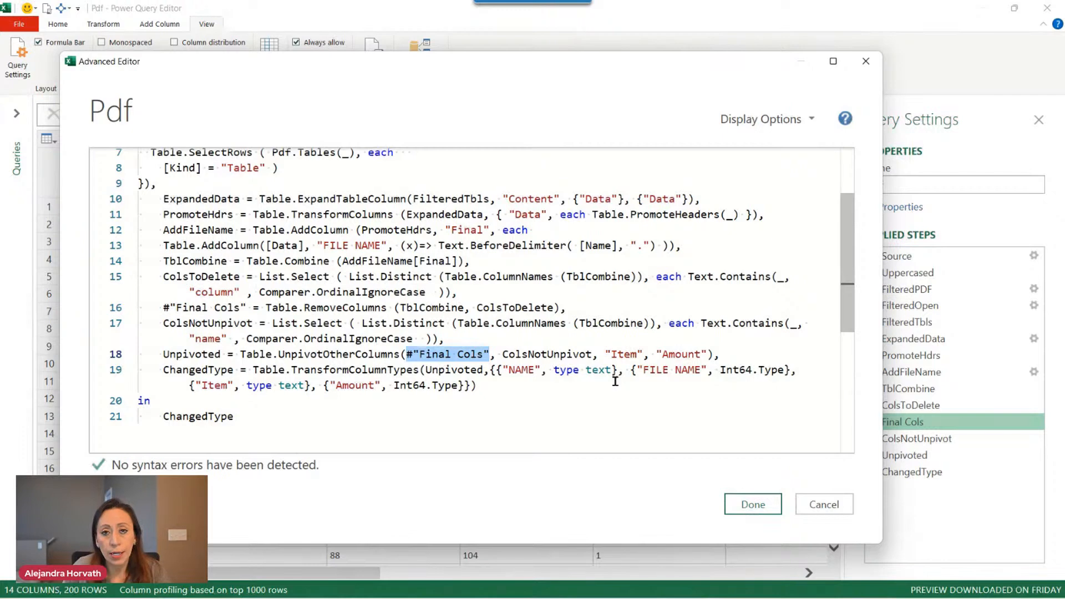
click(471, 358)
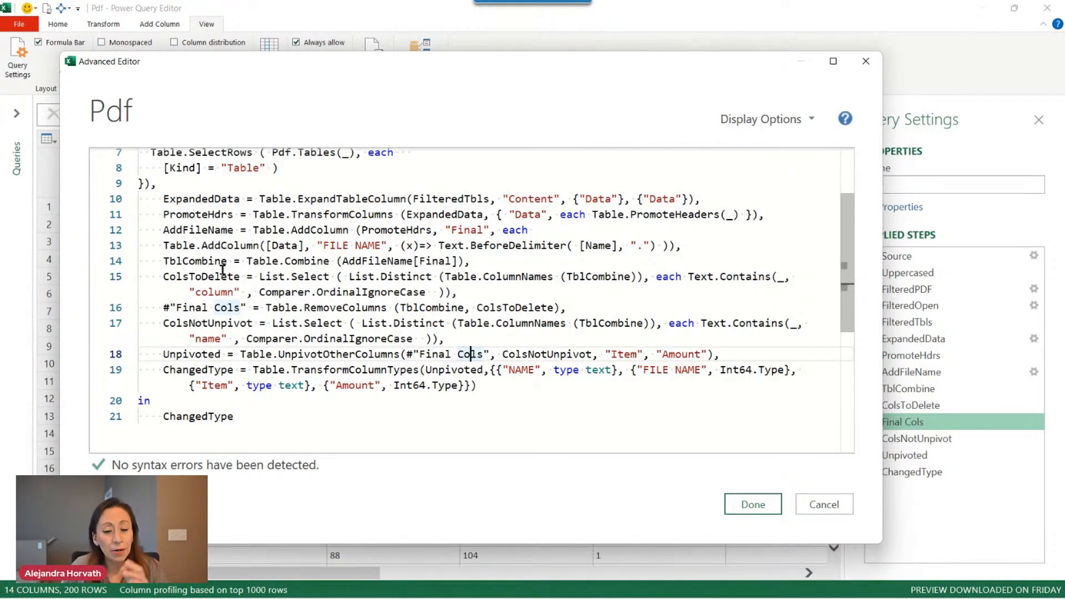
- Compare the Final Cols step name with the TblCombine and ColsToDelete names, and close the Advanced Editor without changes
drag(162, 307, 265, 306)
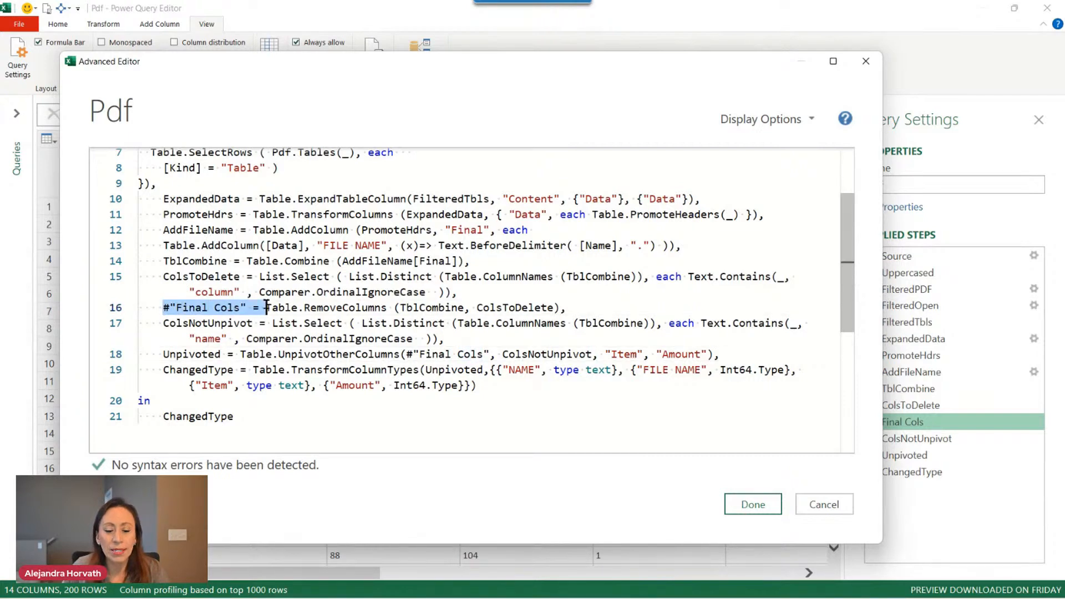
click(161, 261)
drag(160, 262, 228, 262)
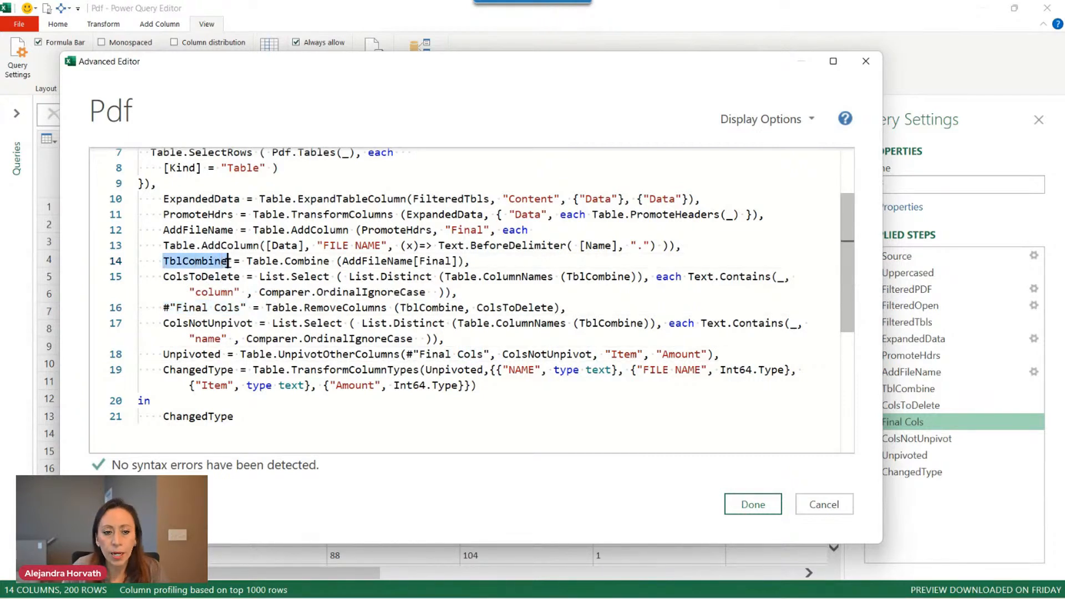
drag(162, 278, 243, 277)
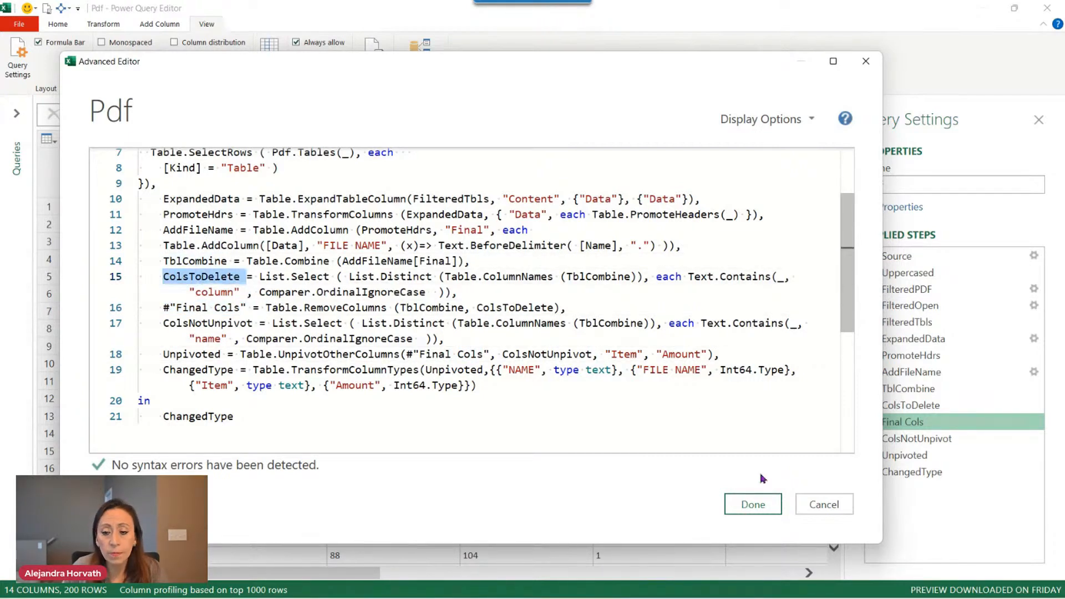
click(822, 504)
- Rename the Final Cols step to FinalCols, without a space
double_click(884, 423)
click(905, 422)
key(BackSpace)
key(Return)
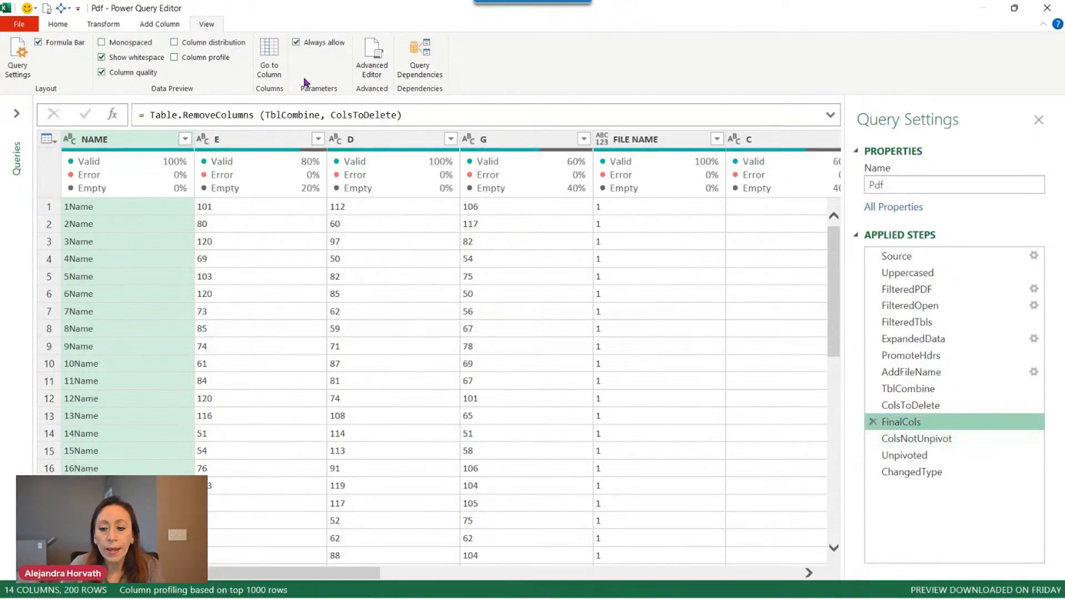
- Close the query editor and load the Pdf query to the workbook as a connection only
click(57, 24)
click(17, 61)
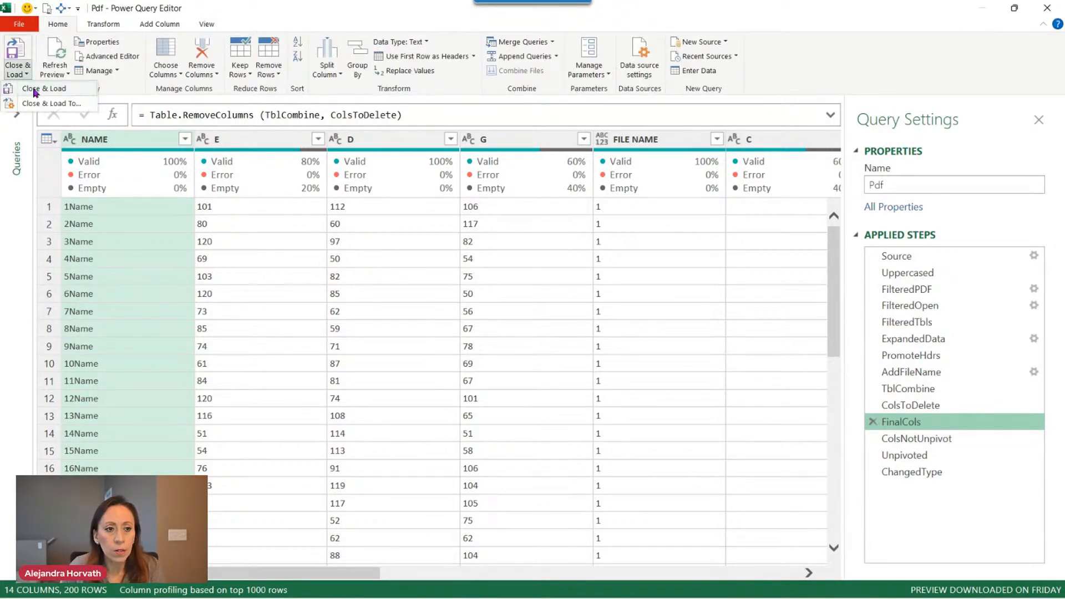
click(27, 104)
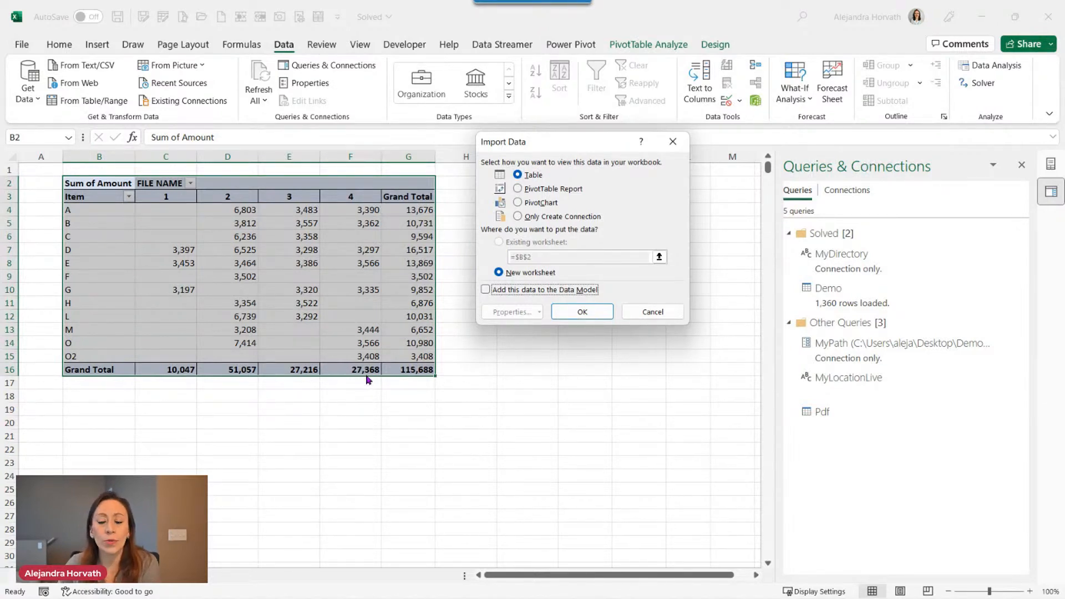
click(519, 216)
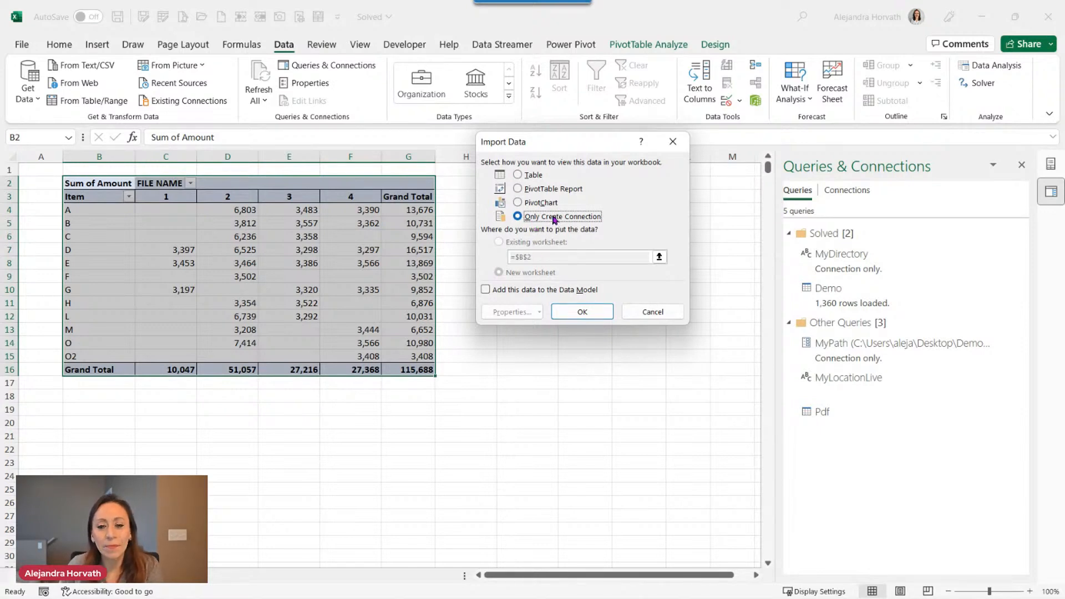
click(581, 311)
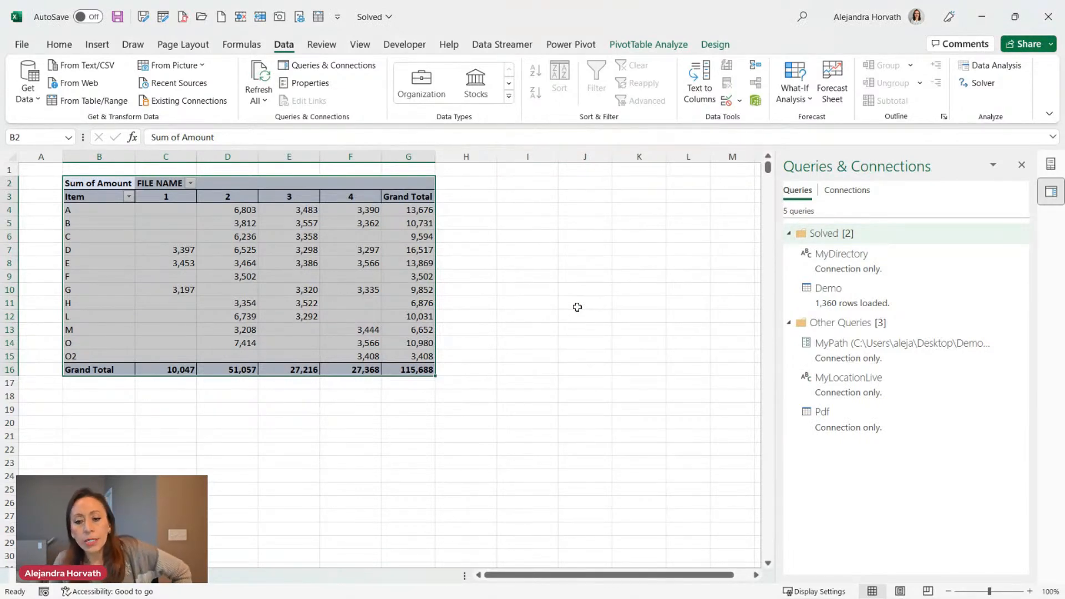
- Change the Pdf query's load destination to a PivotTable Report on a new worksheet
click(861, 350)
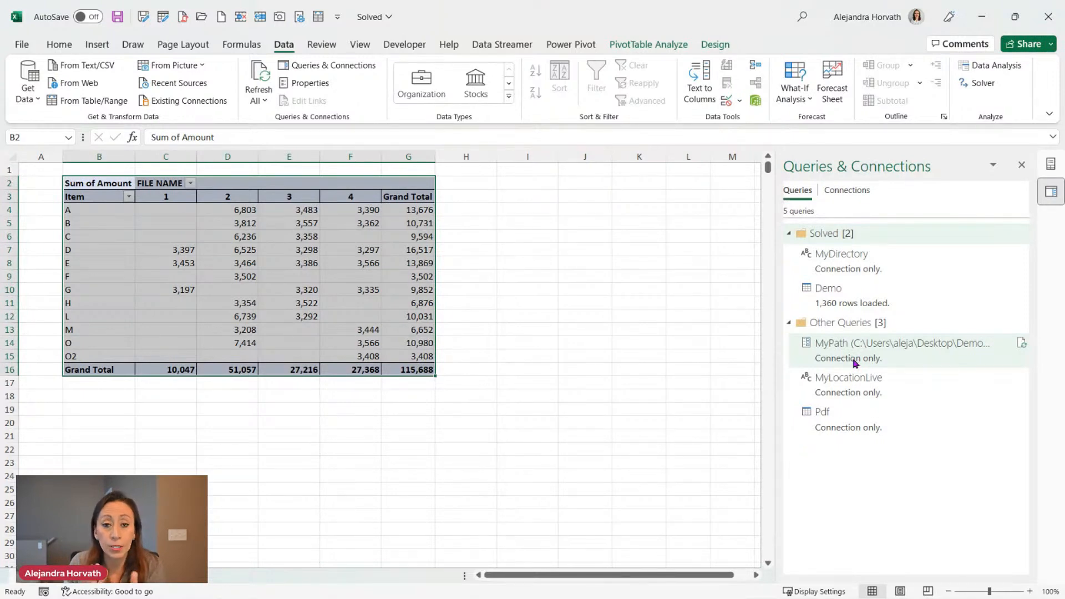
click(862, 412)
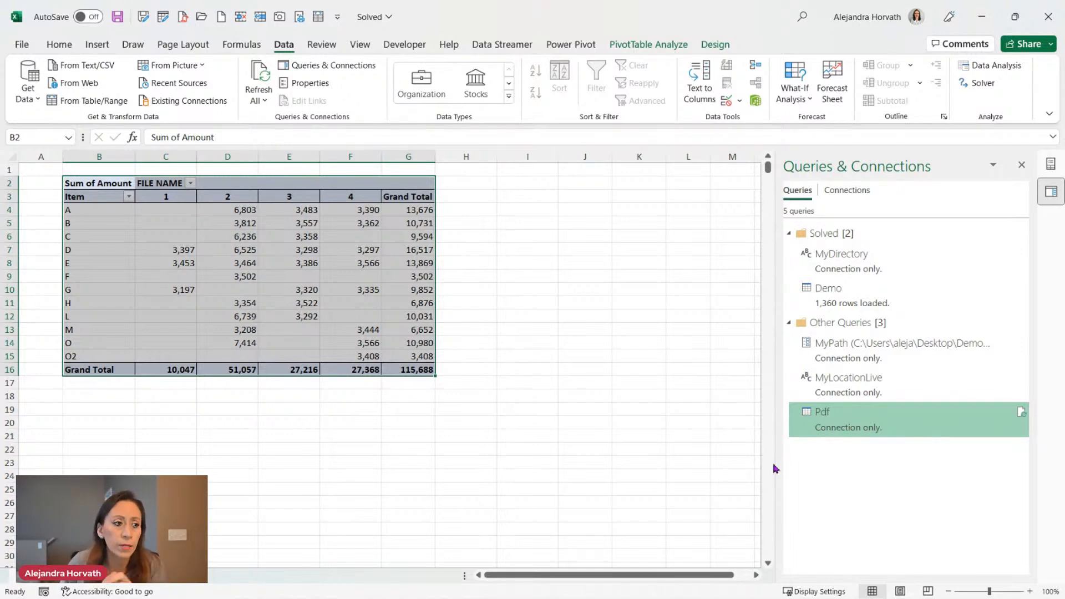
right_click(858, 422)
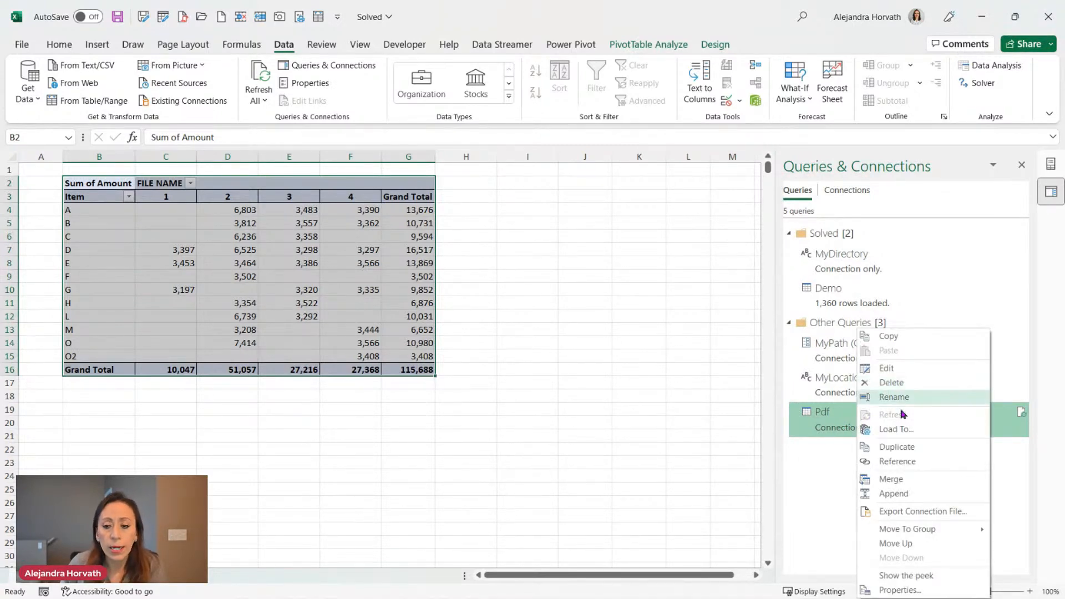
click(906, 431)
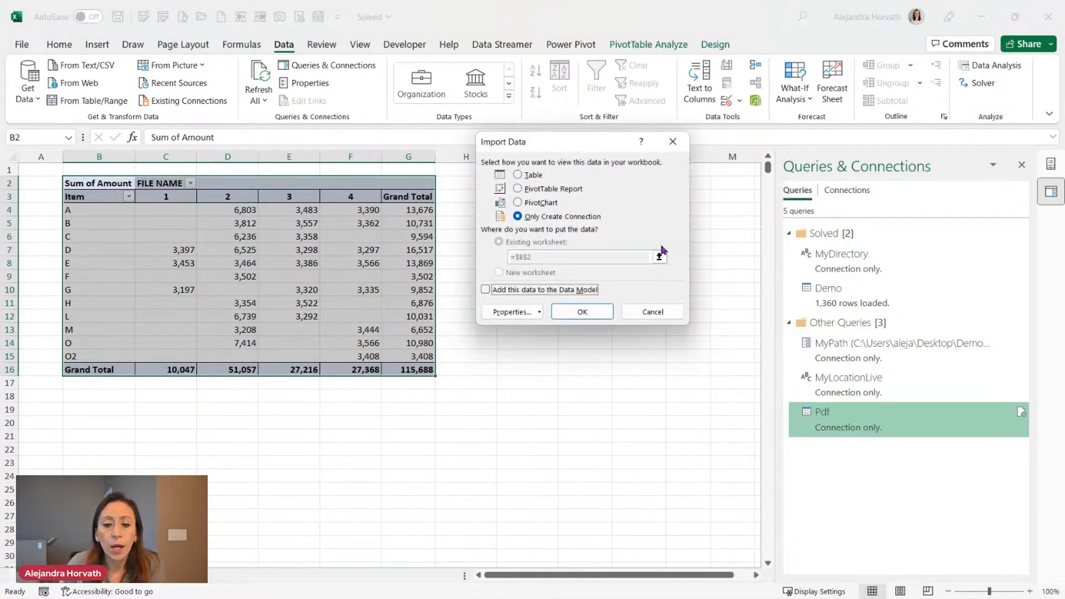
click(549, 192)
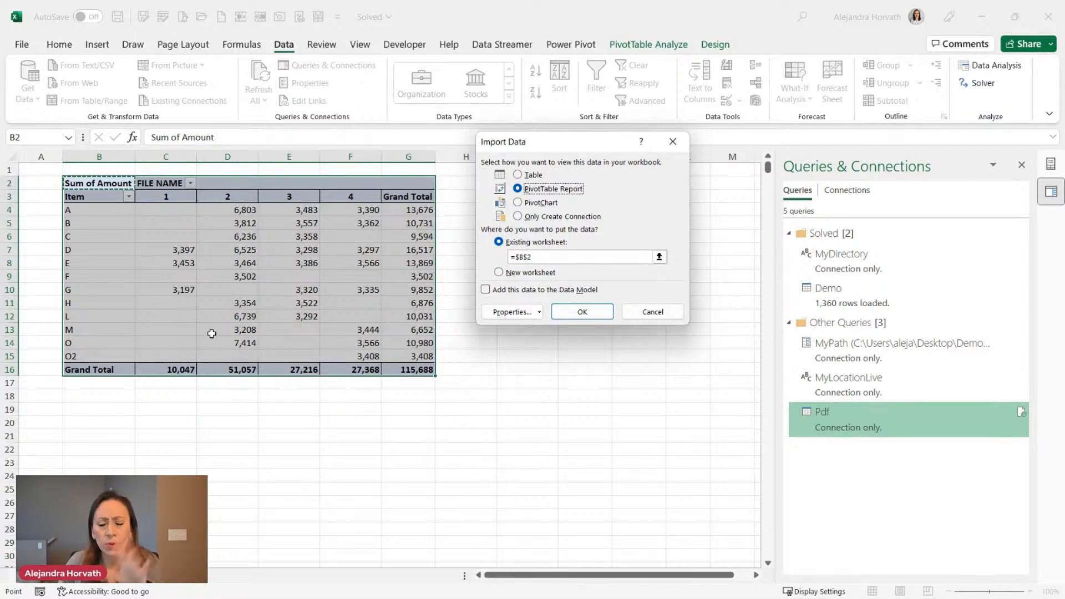
click(526, 274)
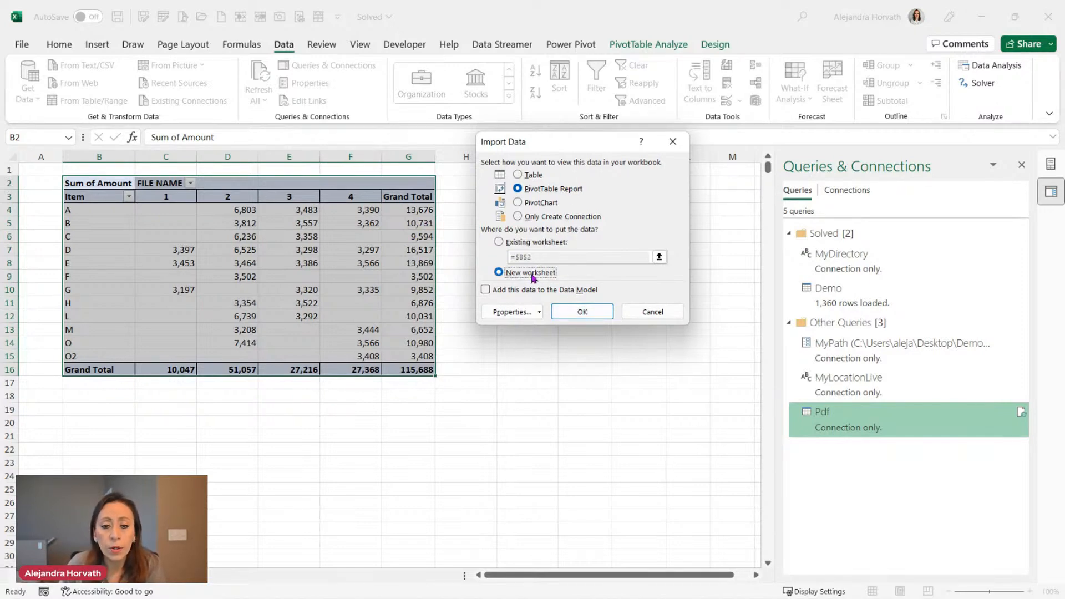
click(580, 312)
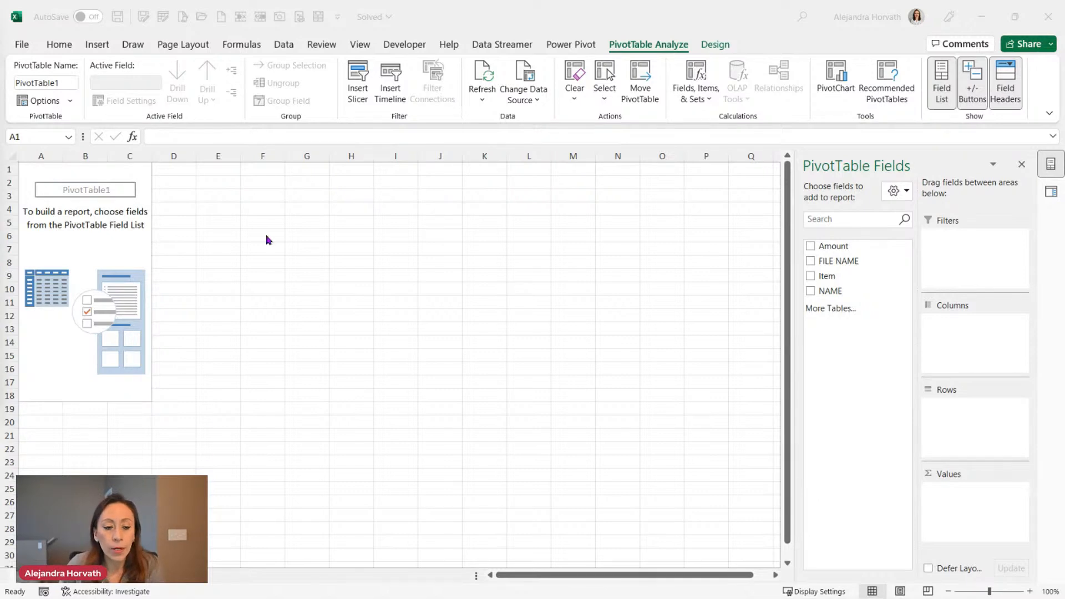
- Build the PivotTable with Amount summed as values, Item in the rows and FILE NAME in the columns
click(124, 175)
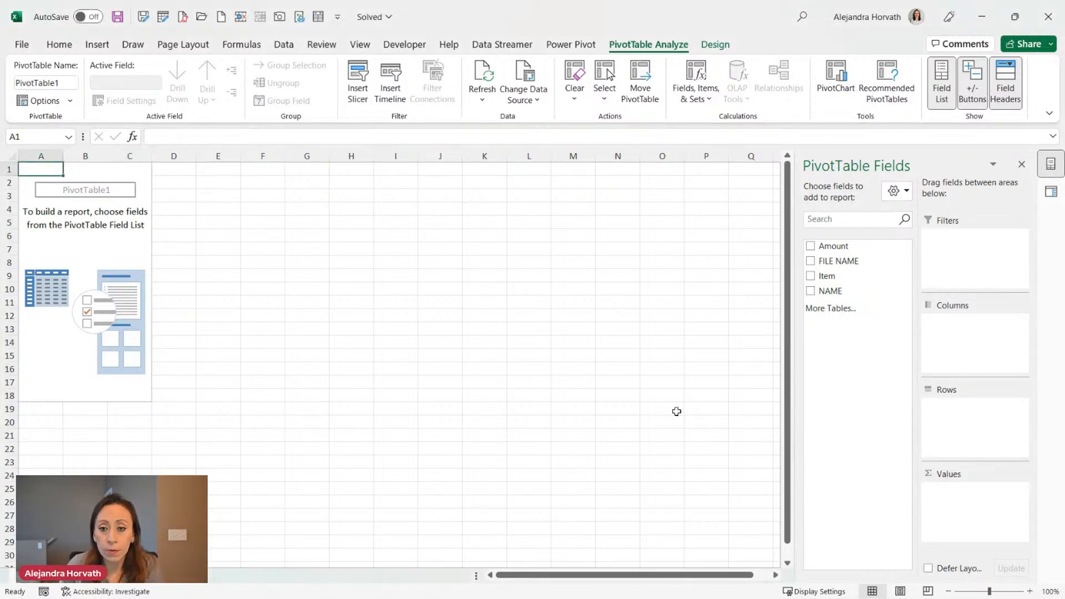
drag(834, 243, 952, 523)
drag(829, 276, 956, 406)
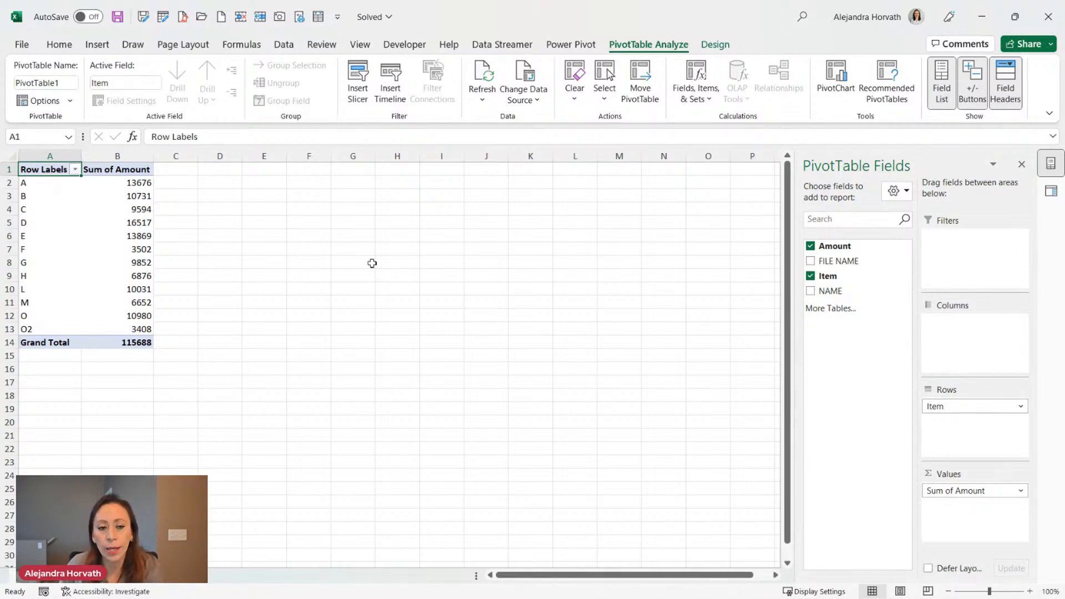
drag(830, 280, 968, 339)
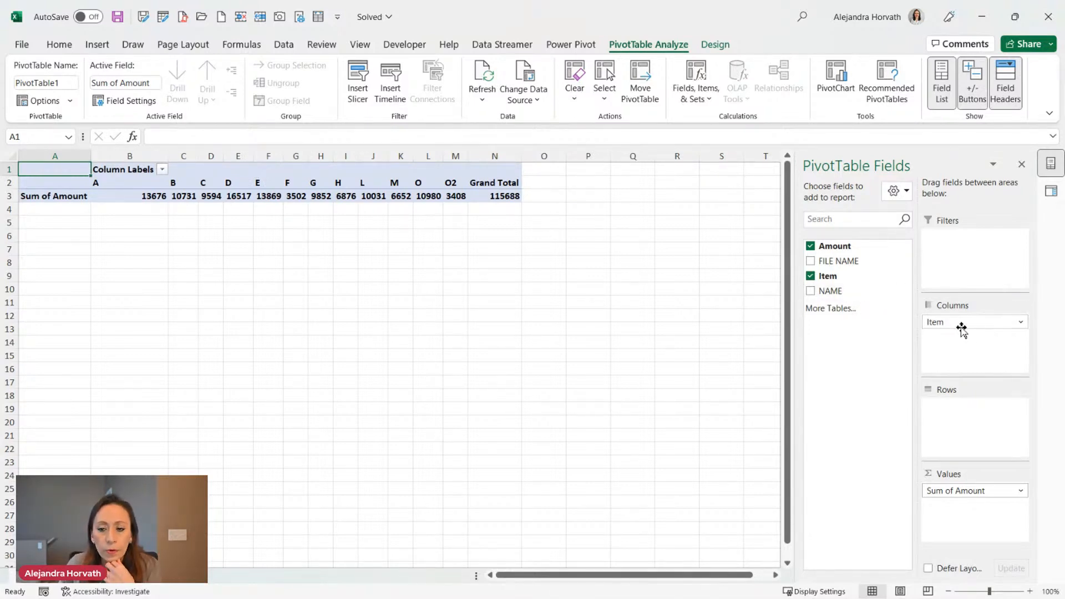
drag(962, 324, 957, 408)
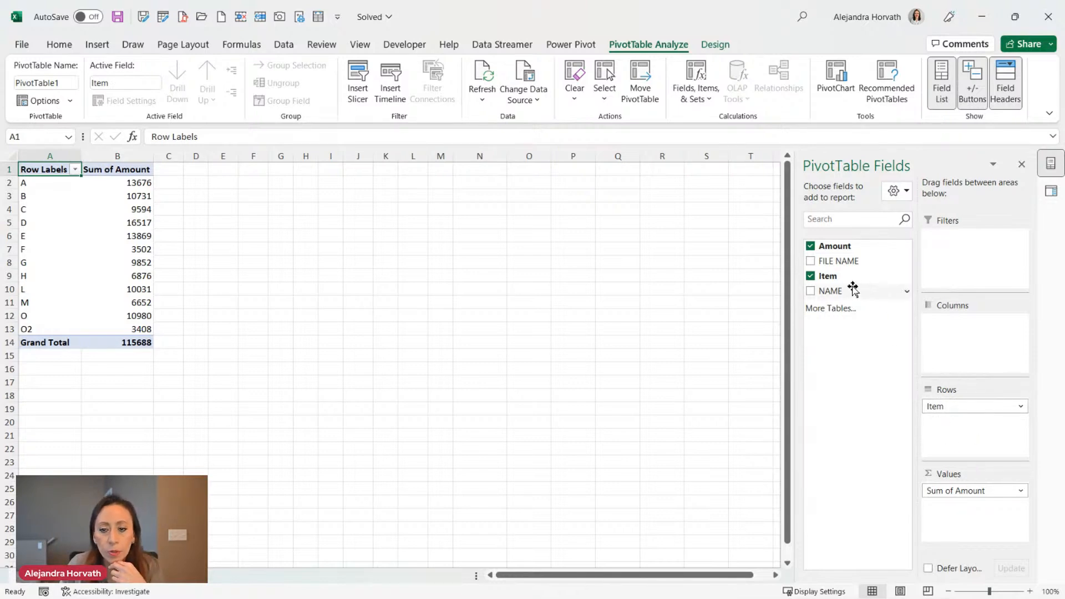
drag(834, 261, 965, 355)
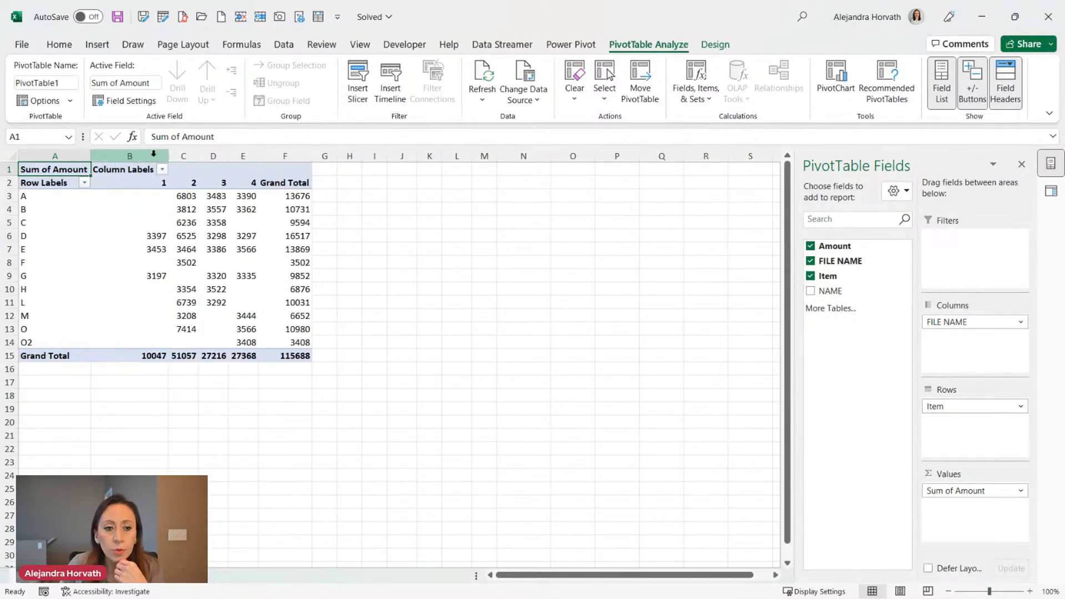
- Show the PivotTable in tabular form
drag(148, 152, 294, 156)
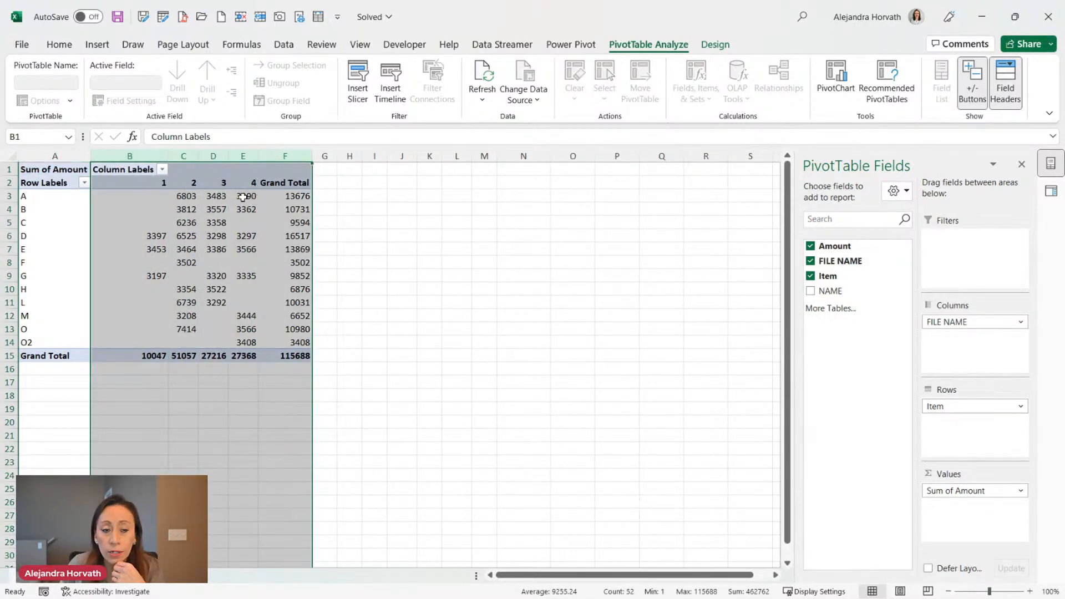
click(242, 194)
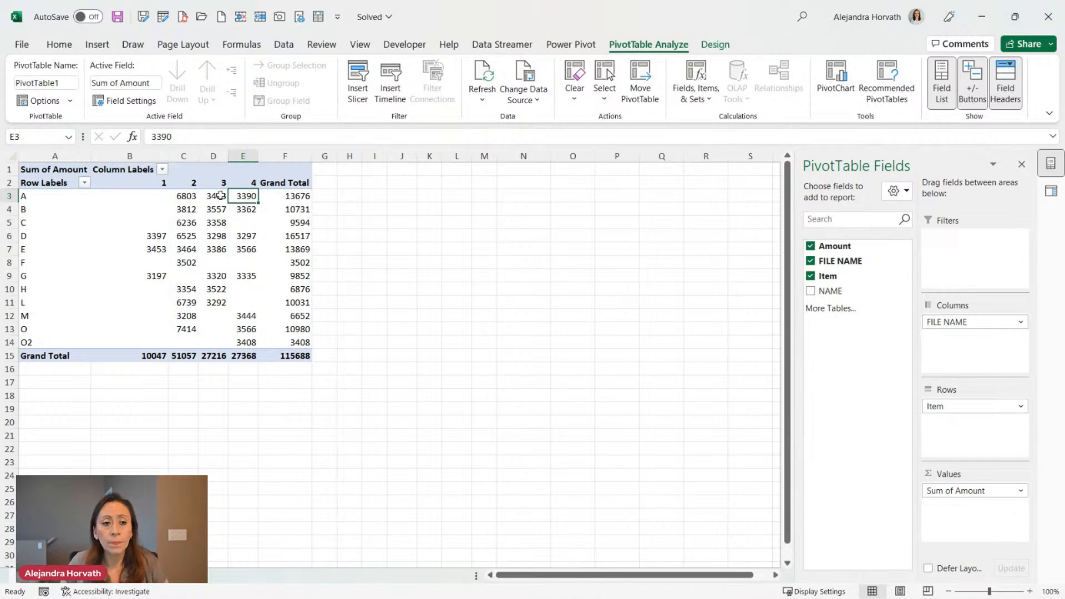
click(714, 46)
click(109, 95)
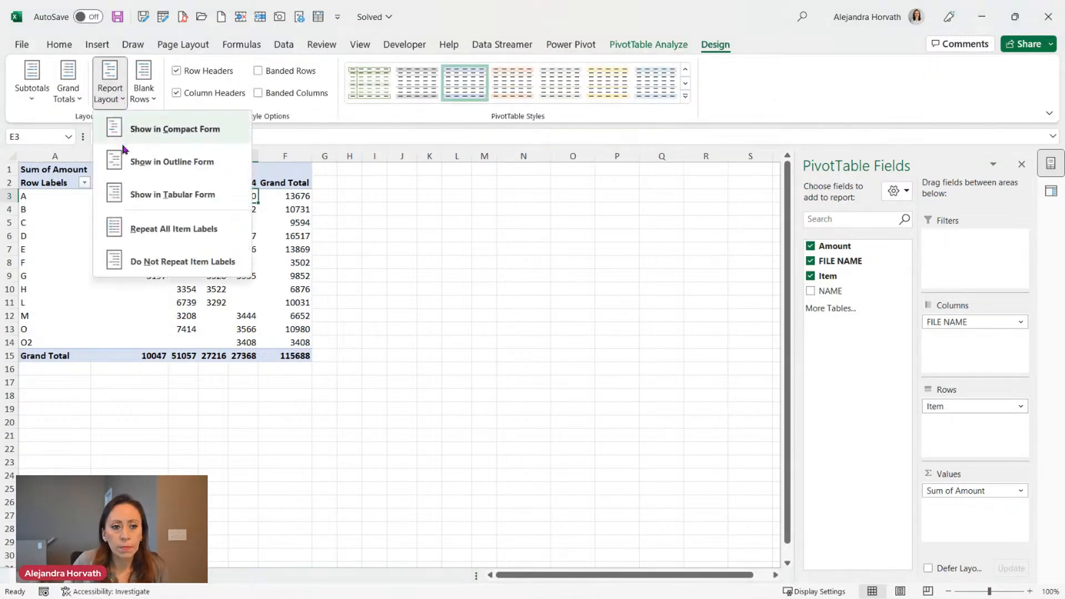
click(140, 194)
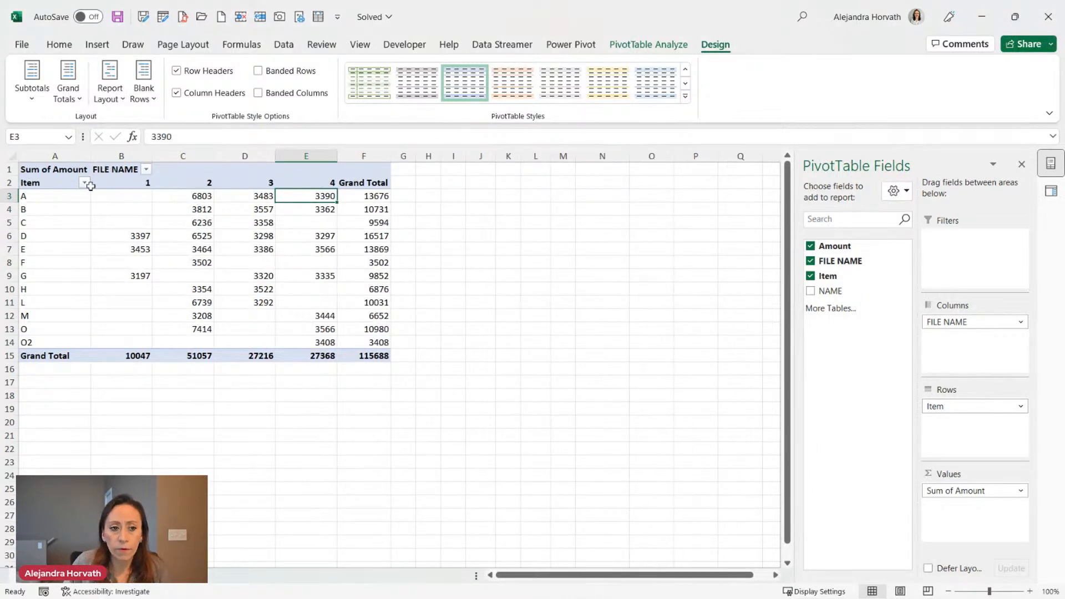
- Hide the gridlines on the new PivotTable worksheet
click(66, 186)
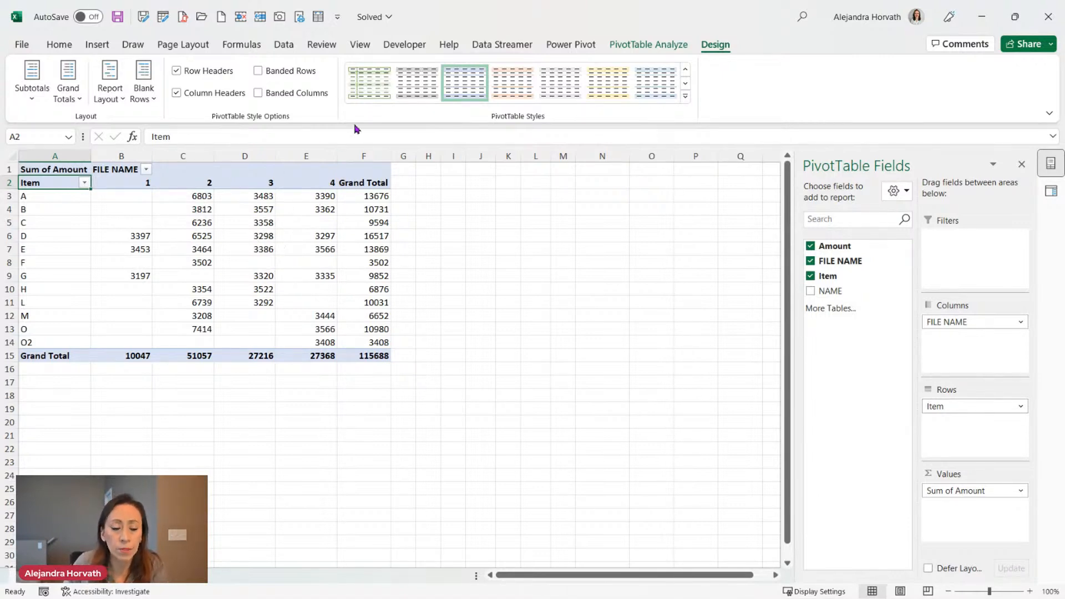
click(362, 45)
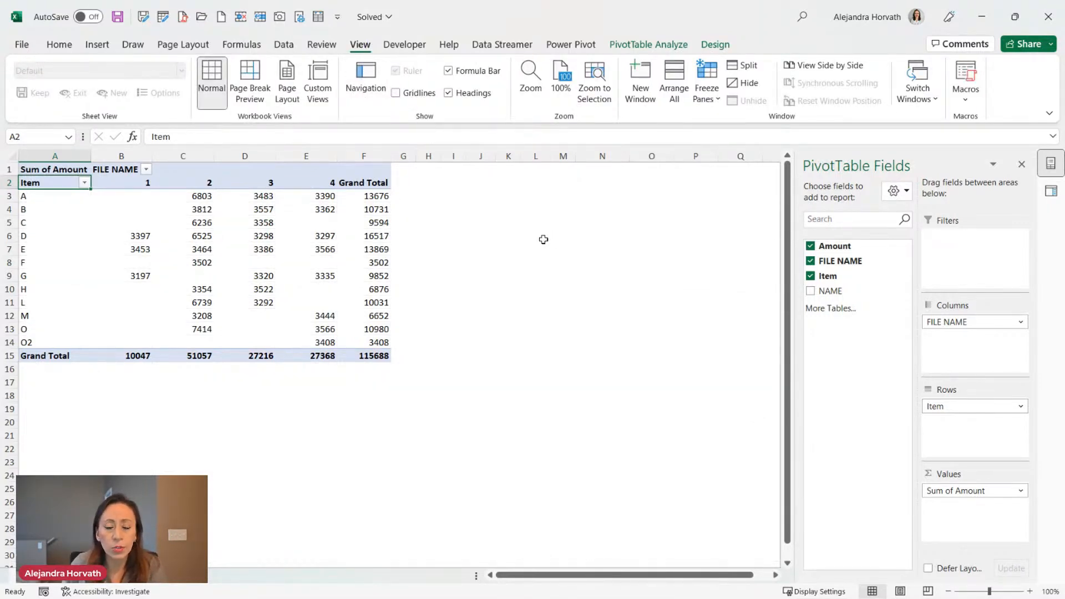
- Format the PivotTable's Sum of Amount values as Number with a thousands separator and 0 decimal places
right_click(259, 236)
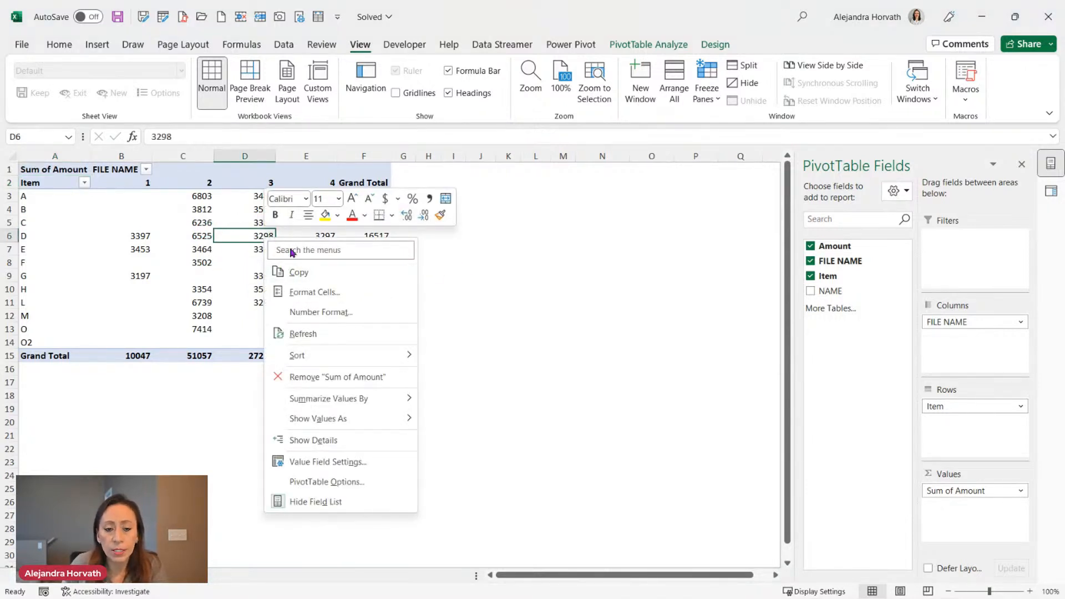
click(313, 312)
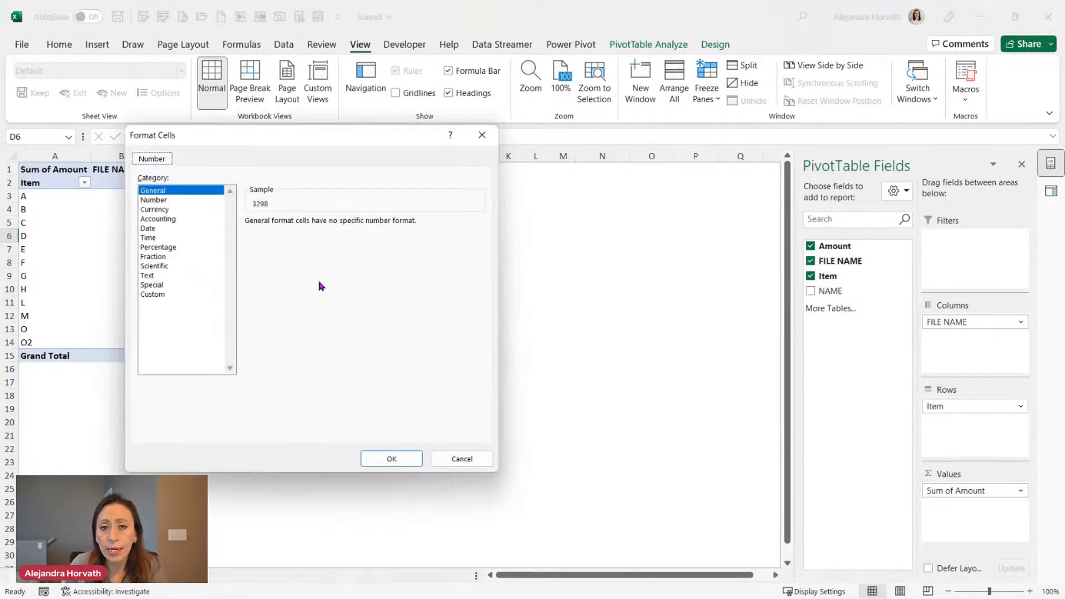
click(183, 199)
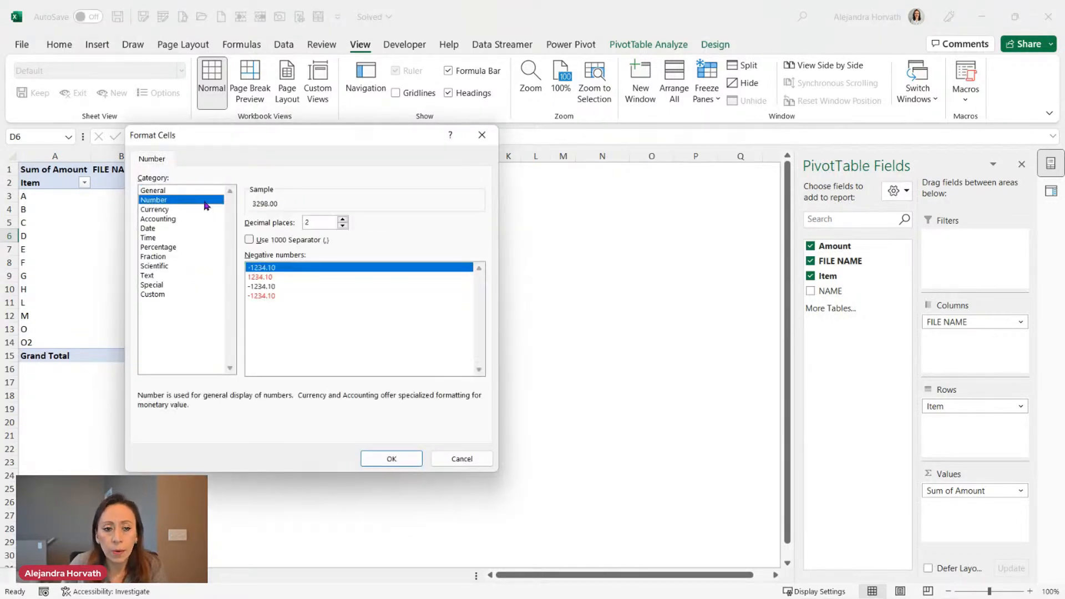
click(300, 240)
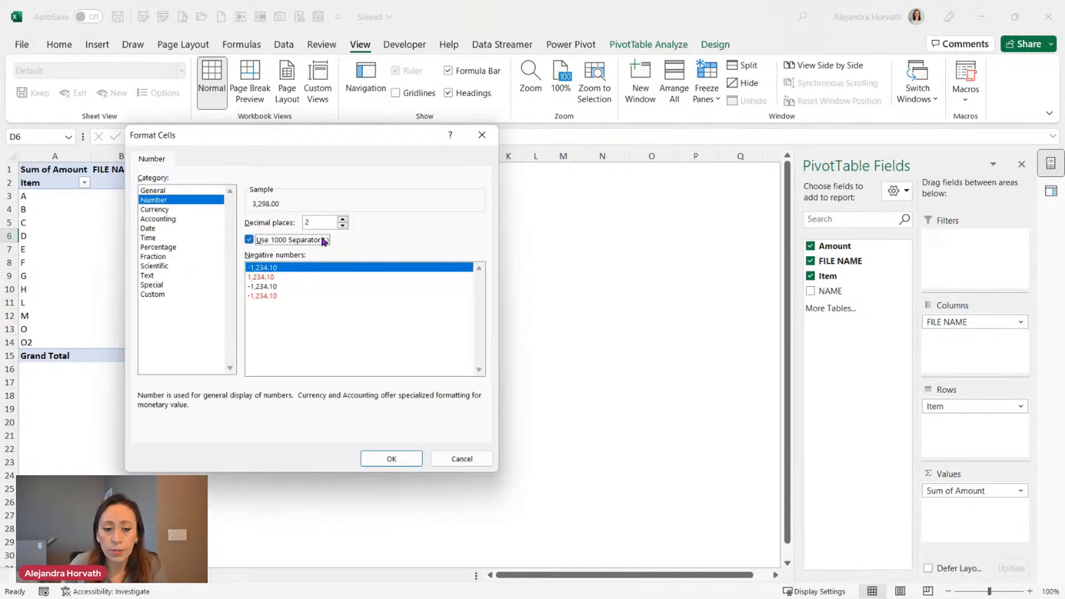
click(342, 226)
click(343, 226)
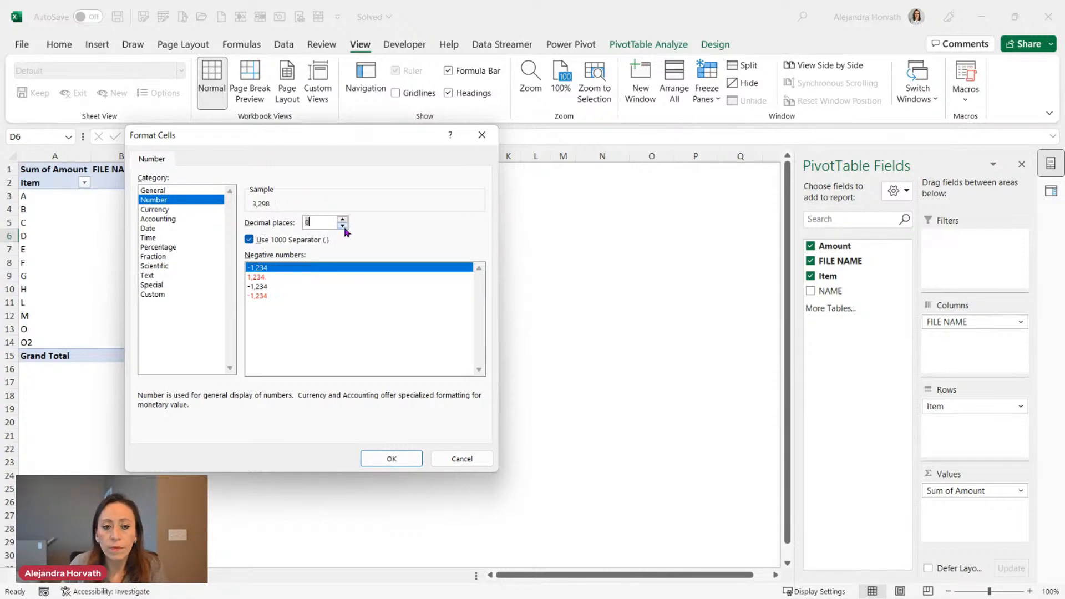
click(422, 459)
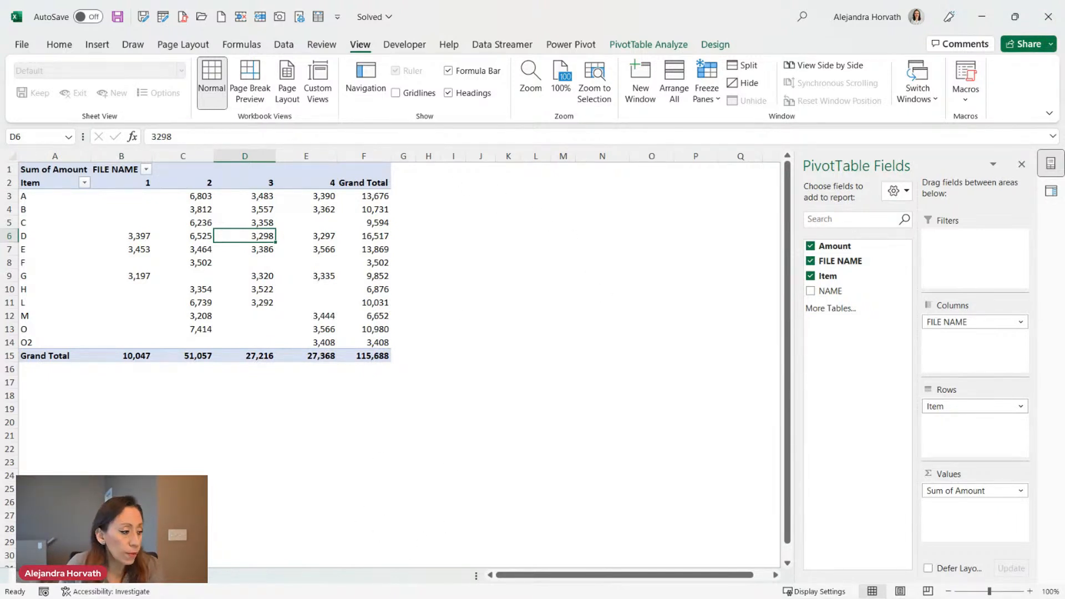
- Open 5.pdf, 6.pdf and 7.pdf from the Additional Info folder in the browser, examine their table columns, and return to the workbook
mouse_move(388, 597)
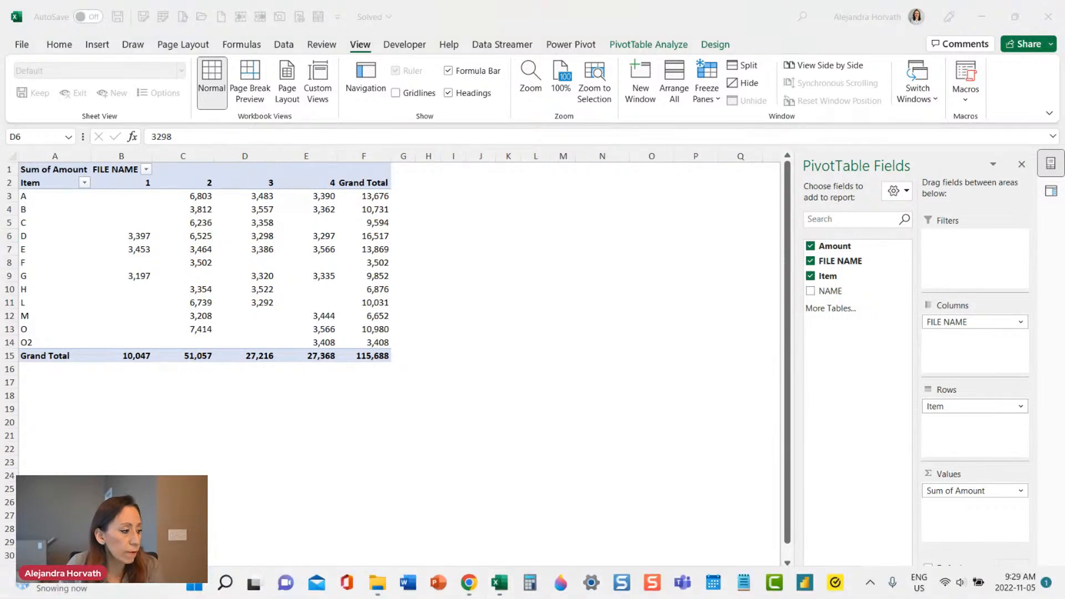
click(377, 582)
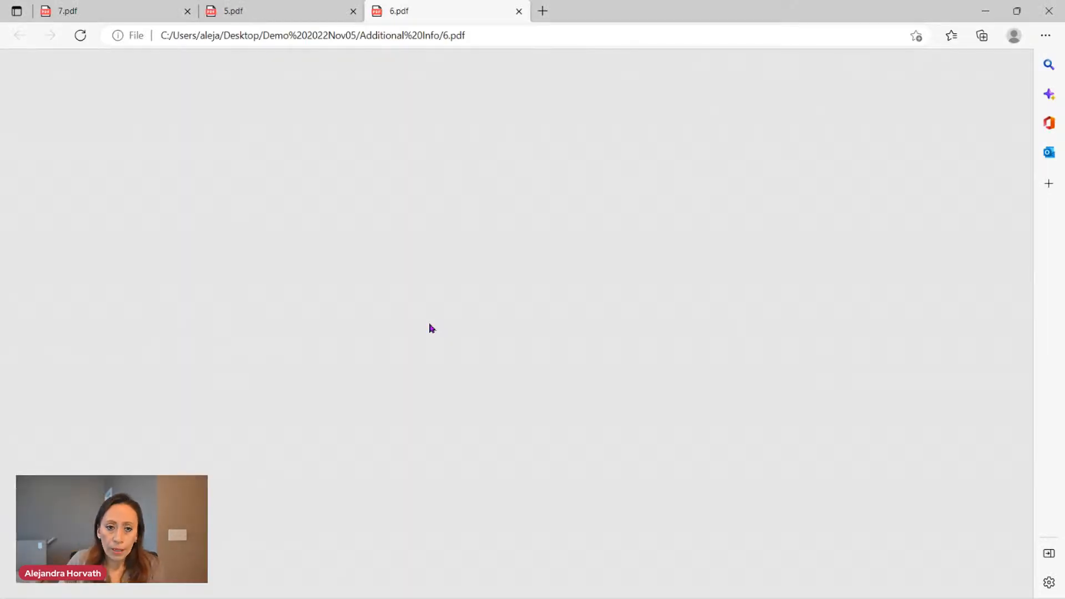
scroll(522, 146, down, 6)
scroll(522, 146, right, 1)
scroll(545, 278, up, 6)
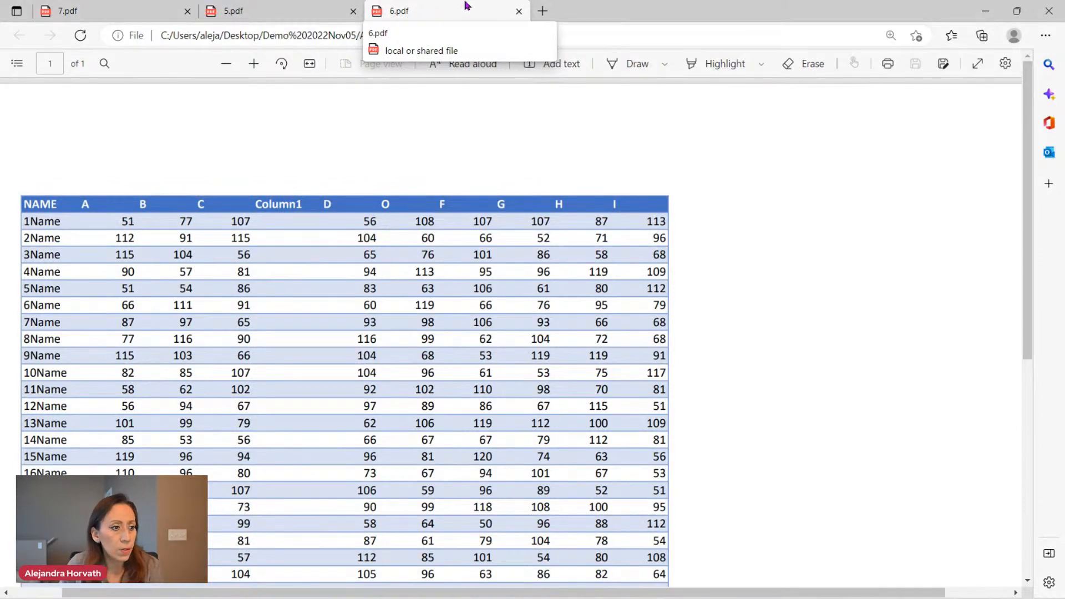
click(286, 12)
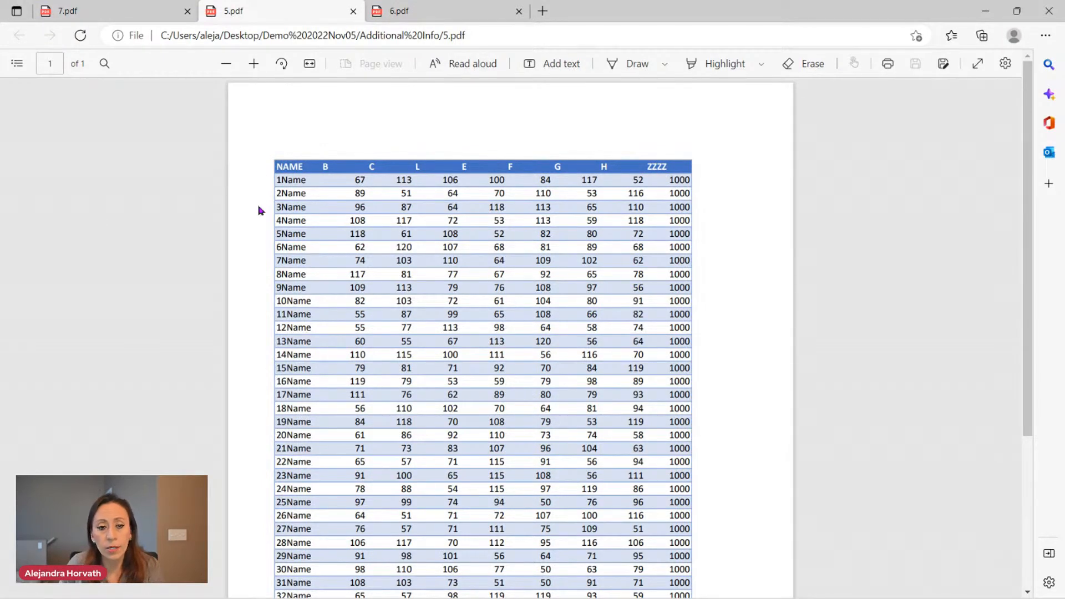
click(91, 5)
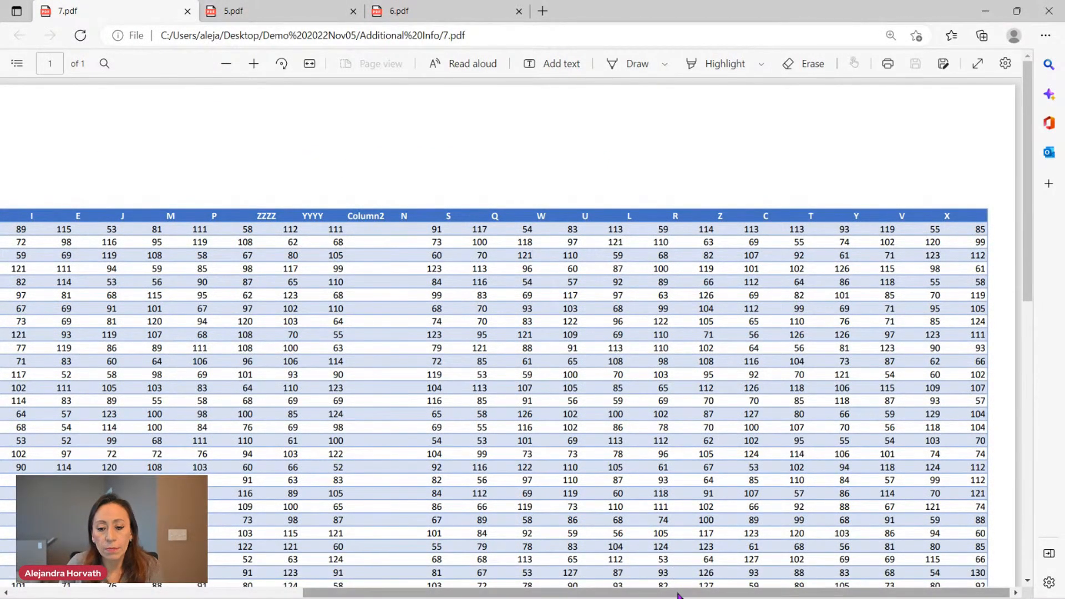
mouse_move(678, 595)
mouse_down()
mouse_move(383, 595)
mouse_move(677, 597)
mouse_up()
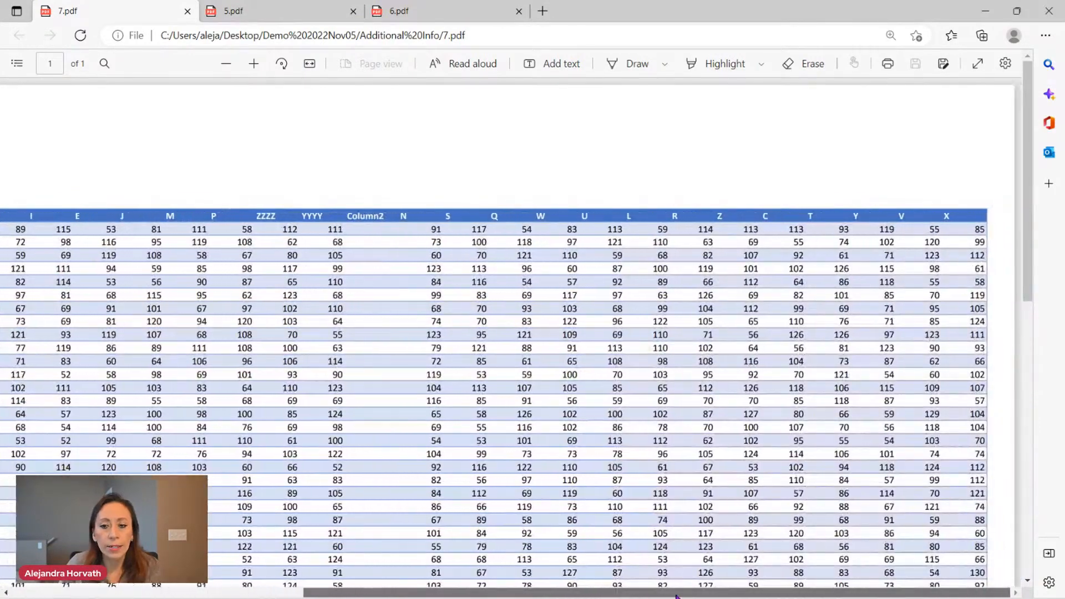
click(1043, 8)
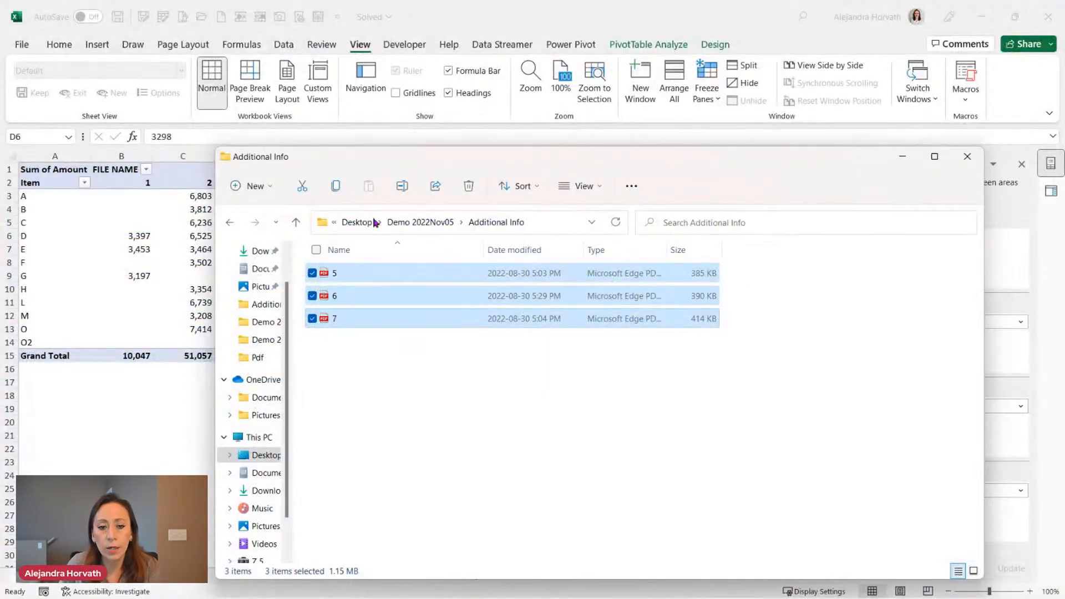
click(106, 434)
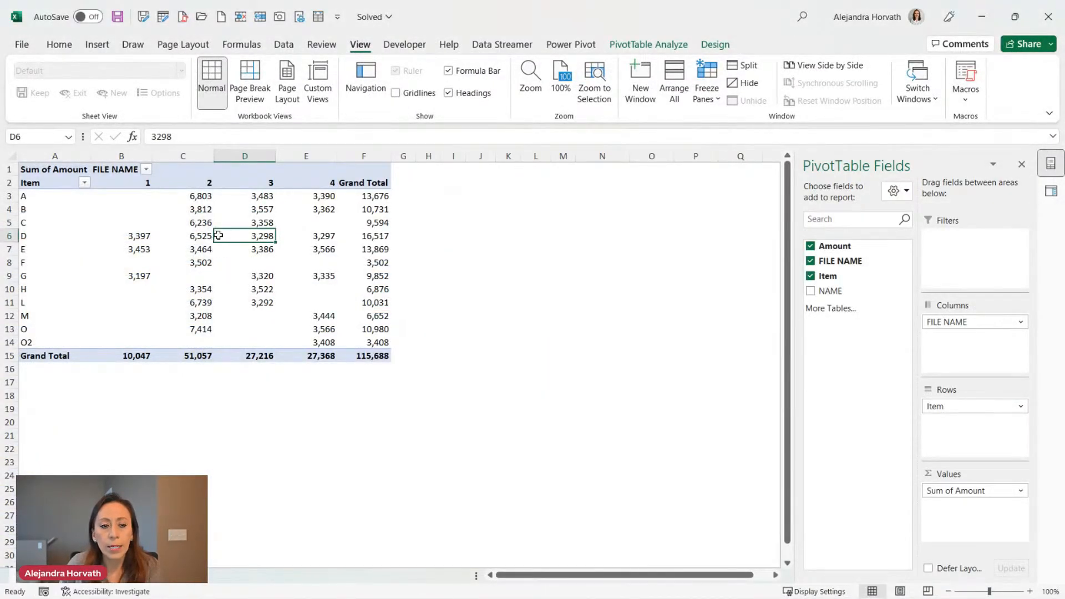
- Copy PDF files 5, 6 and 7 from the Additional Info folder into the Pdf source folder
mouse_move(423, 598)
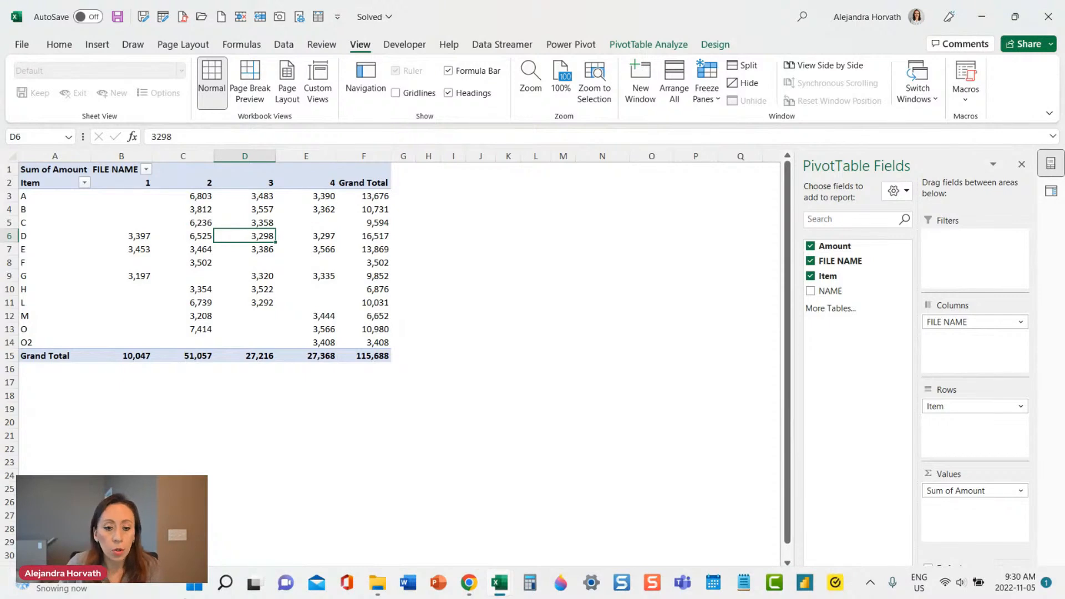
mouse_move(385, 593)
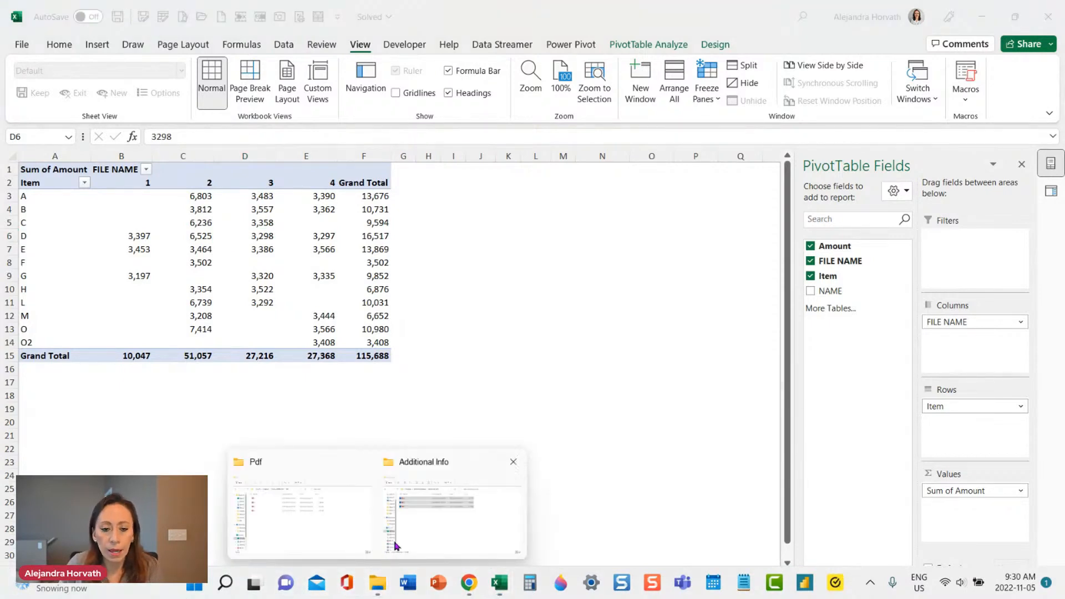
click(421, 521)
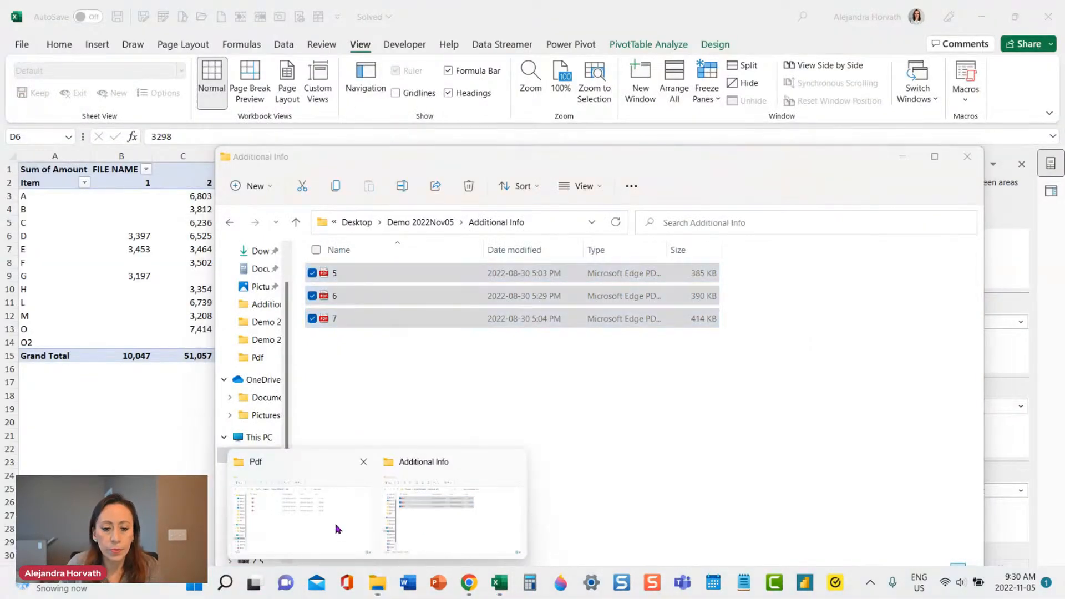
click(340, 530)
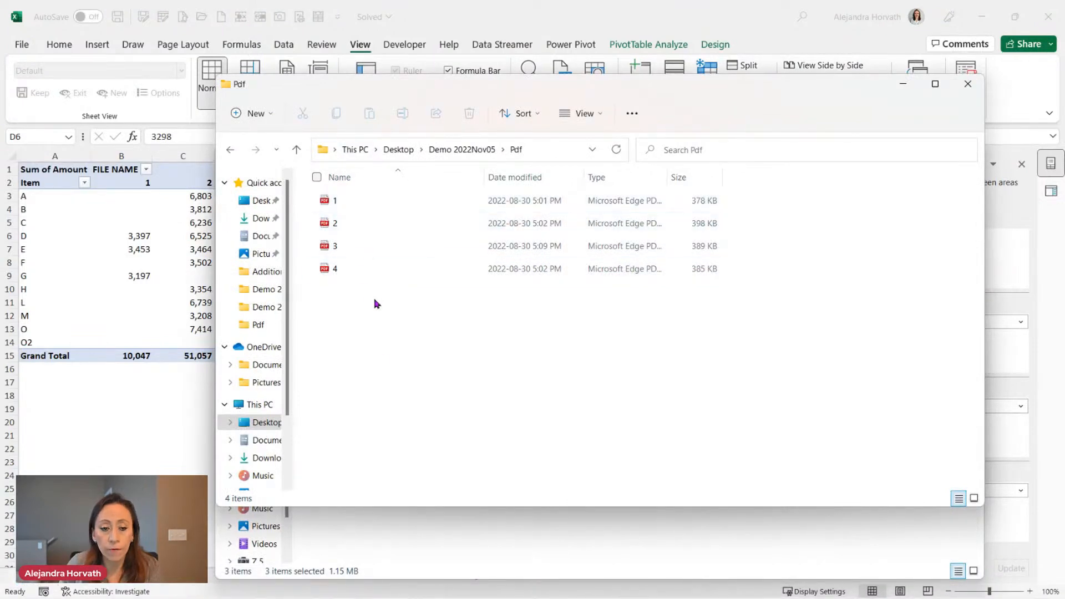
click(494, 542)
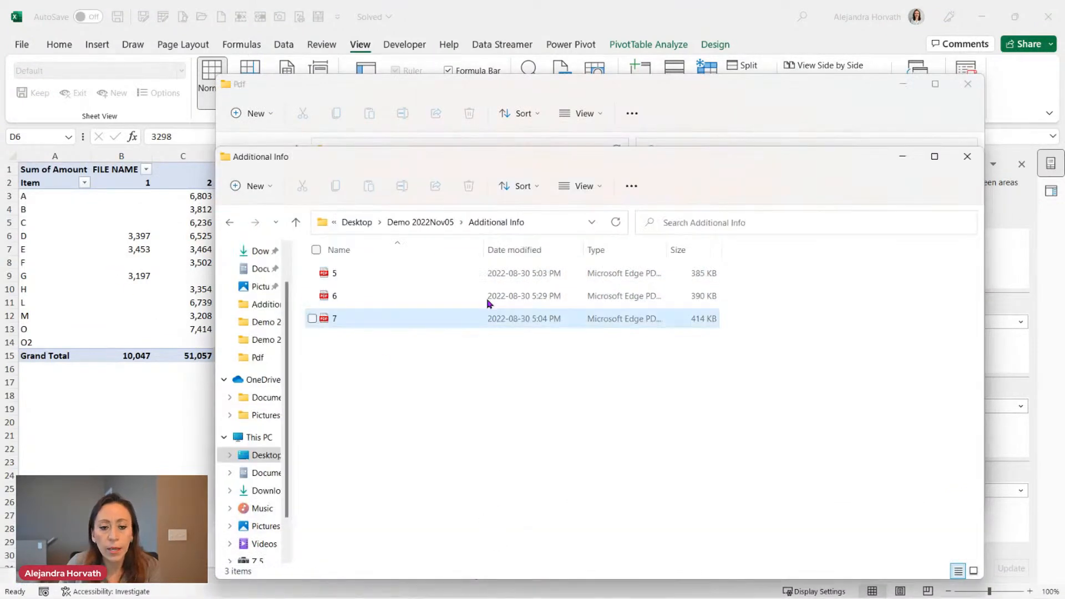
click(484, 279)
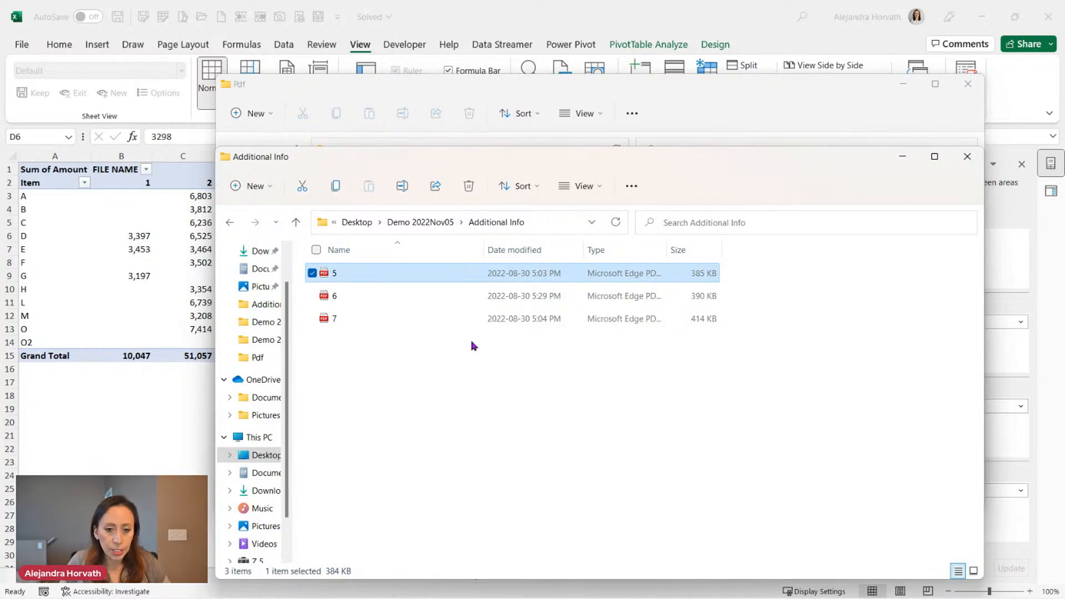
shift+click(476, 324)
key(ctrl+c)
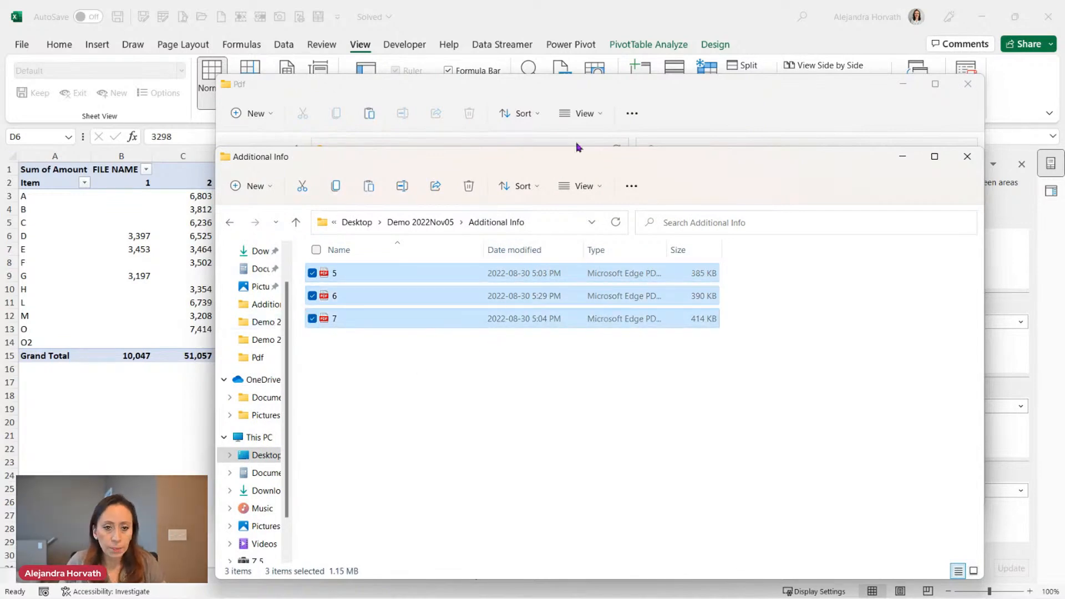
click(700, 84)
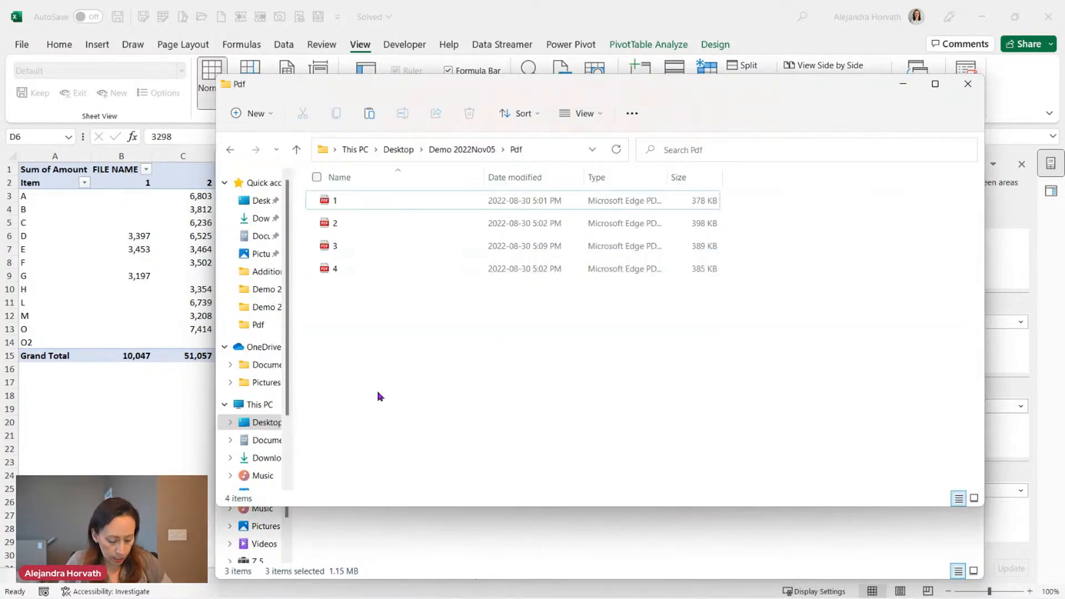
key(ctrl+v)
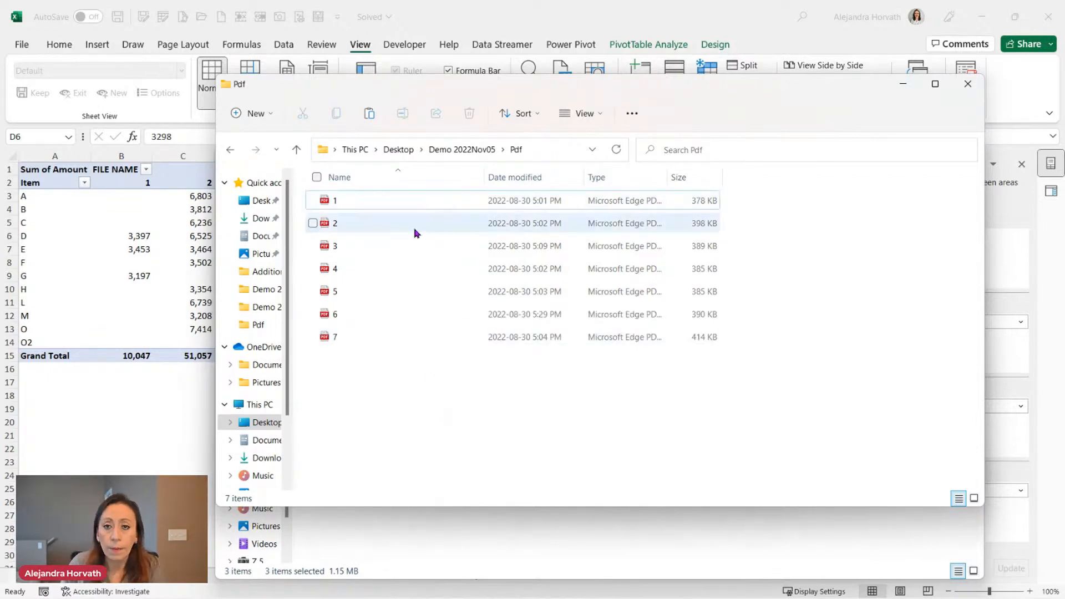
- Refresh the PivotTable in the workbook to bring in the added PDF files
click(129, 256)
click(178, 249)
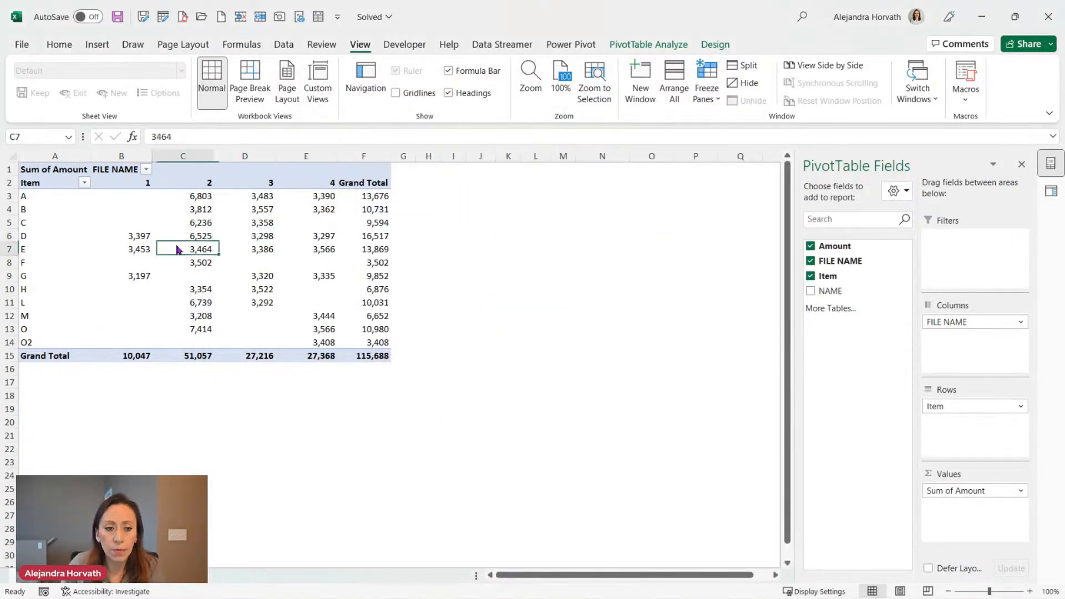
right_click(178, 250)
click(234, 340)
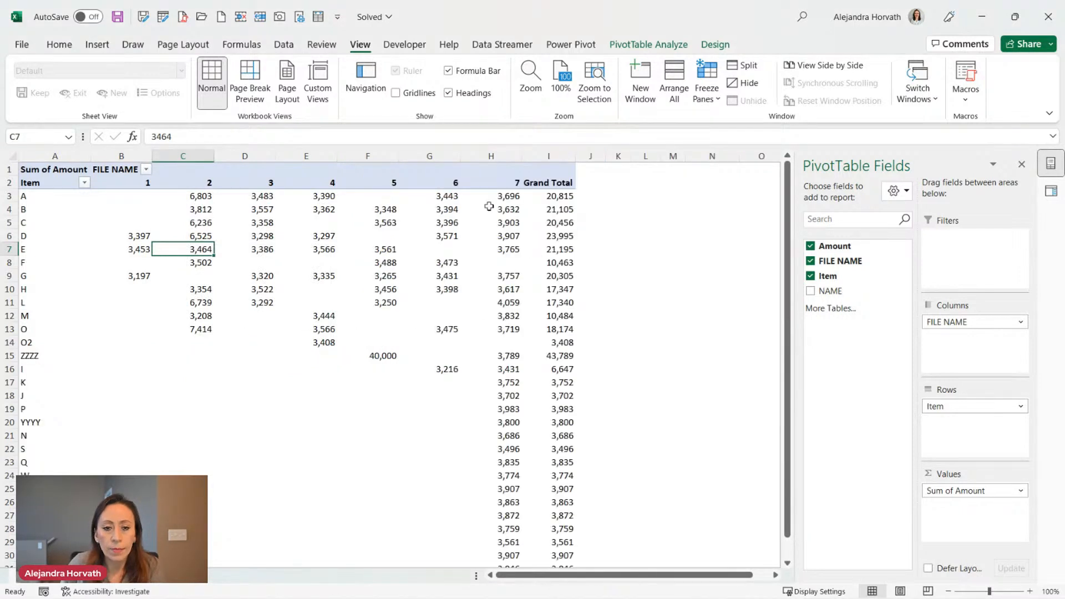
- Examine the refreshed PivotTable's file columns, its item order and its grand total row
click(524, 183)
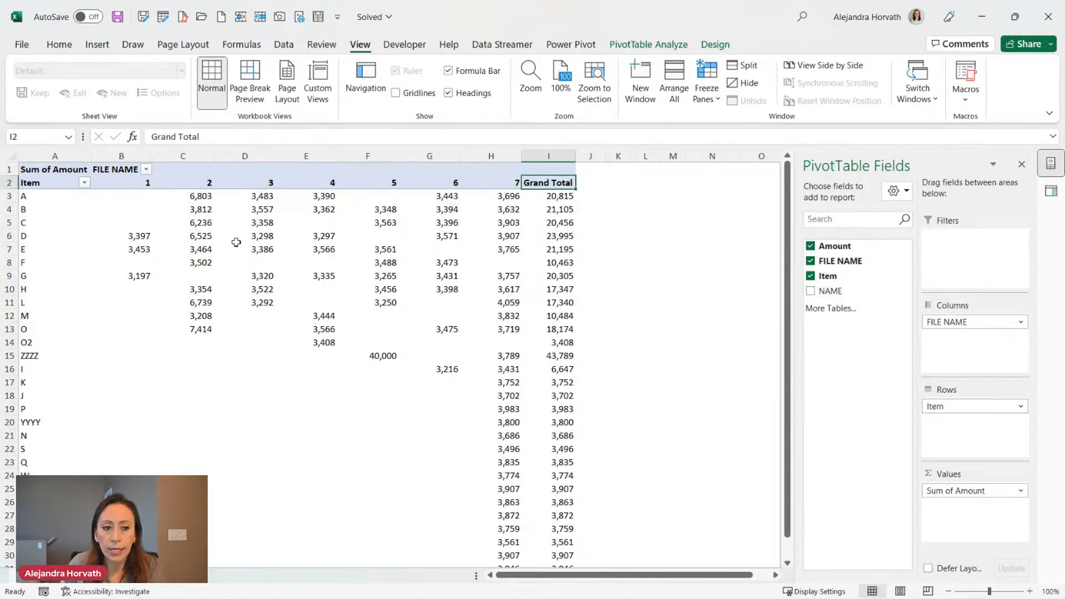
scroll(192, 238, down, 1)
scroll(309, 373, down, 1)
scroll(224, 374, up, 2)
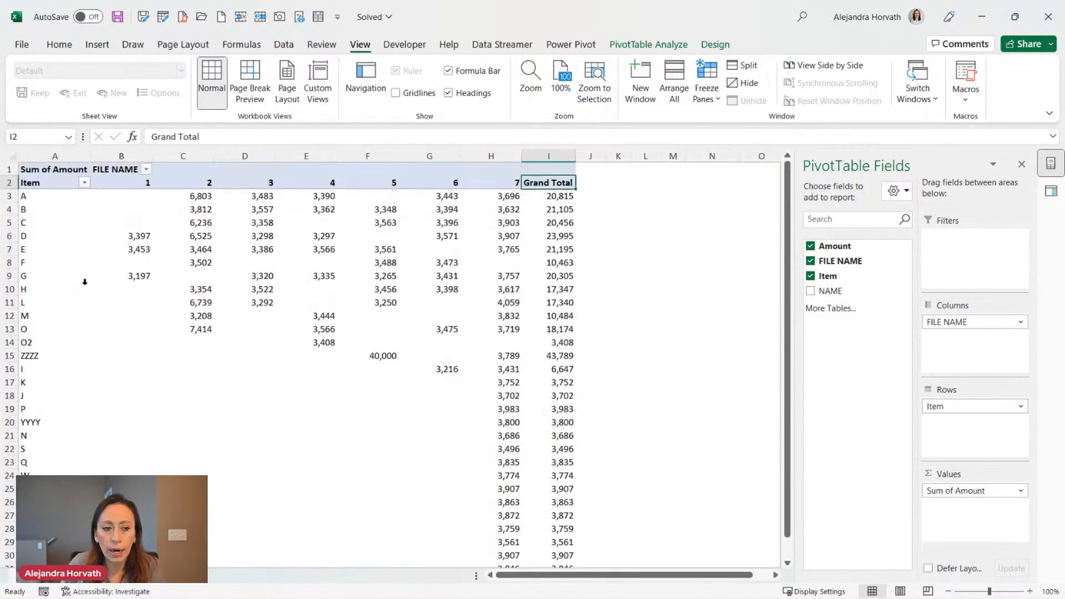
click(39, 196)
scroll(39, 238, down, 1)
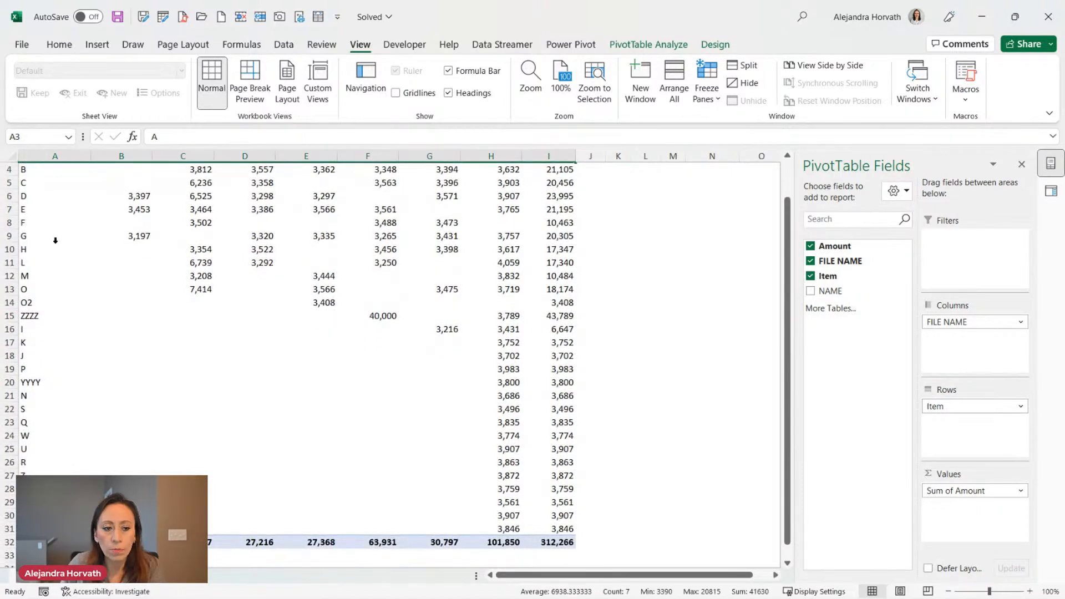
scroll(89, 189, up, 1)
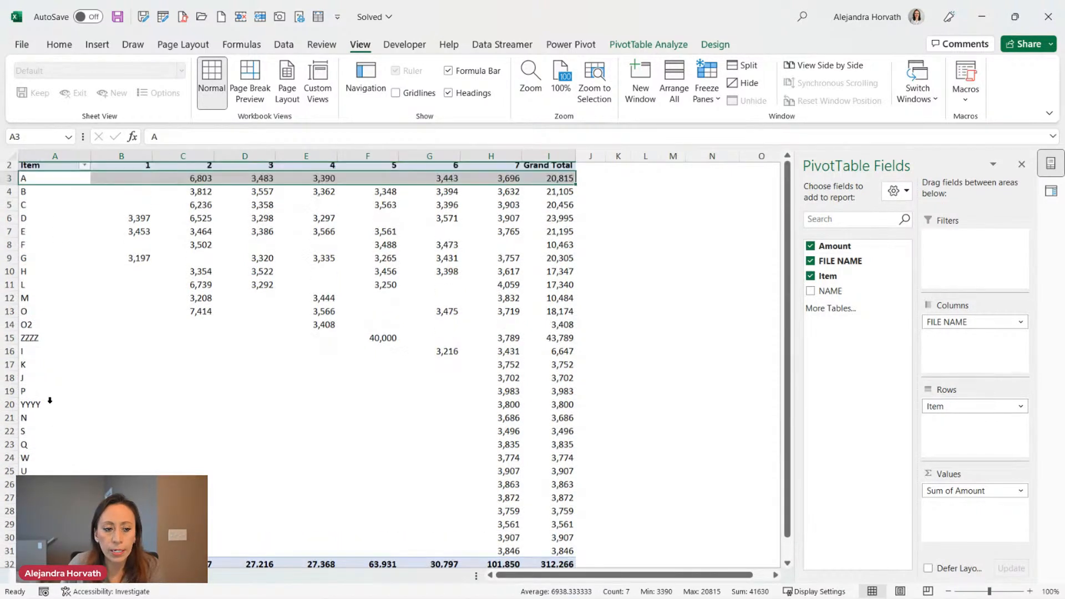
- Sort the PivotTable's Item rows in ascending order from A to Z
click(87, 185)
click(84, 197)
scroll(86, 333, down, 2)
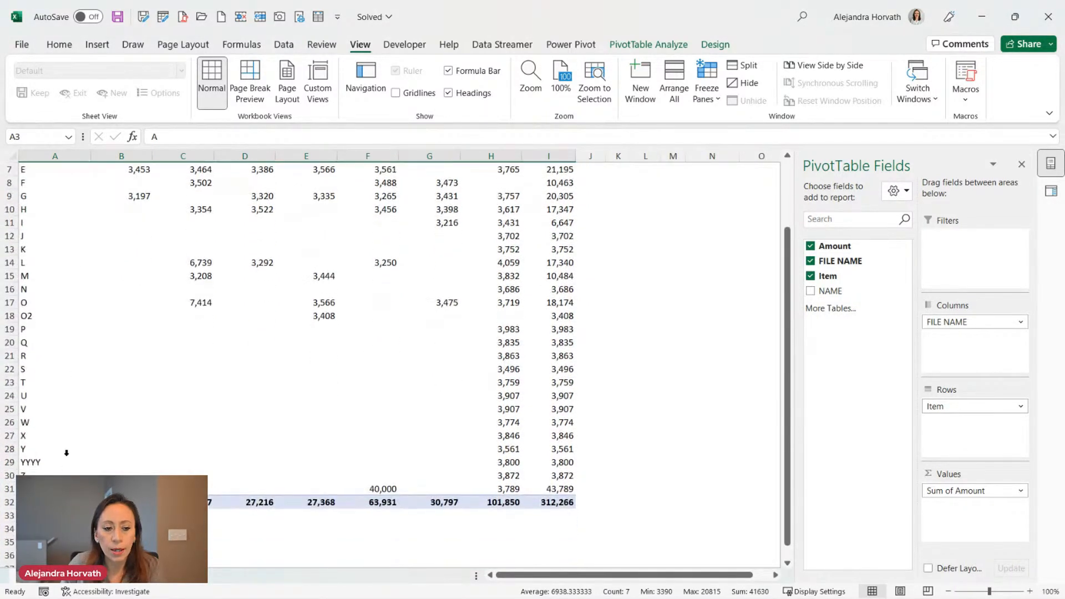
scroll(75, 439, up, 2)
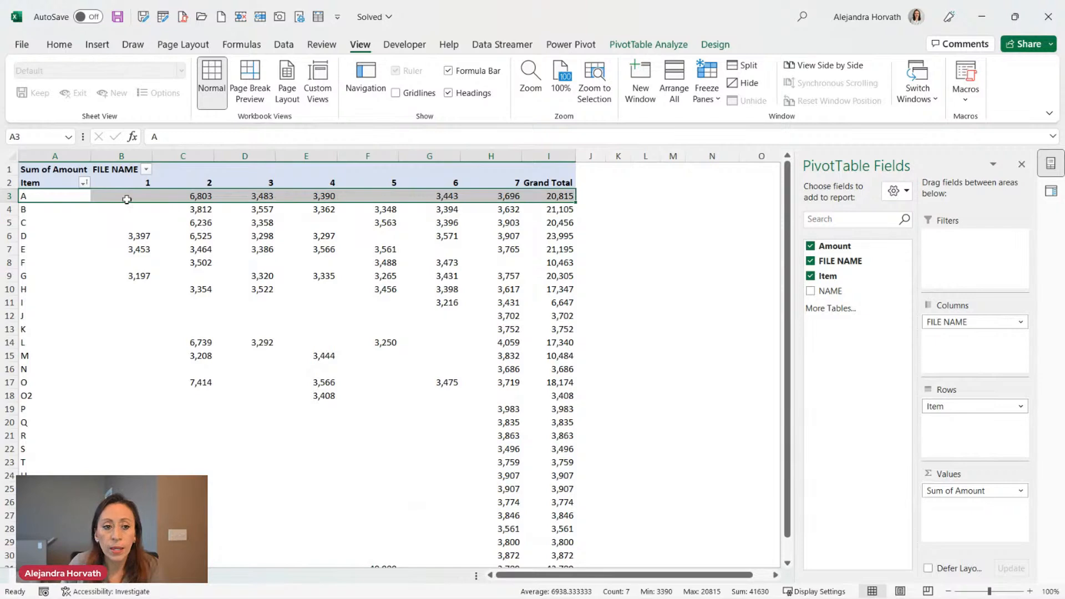
- Enlarge the worksheet to 115% and review the sorted PivotTable from the first file column to the Grand Total column
click(128, 184)
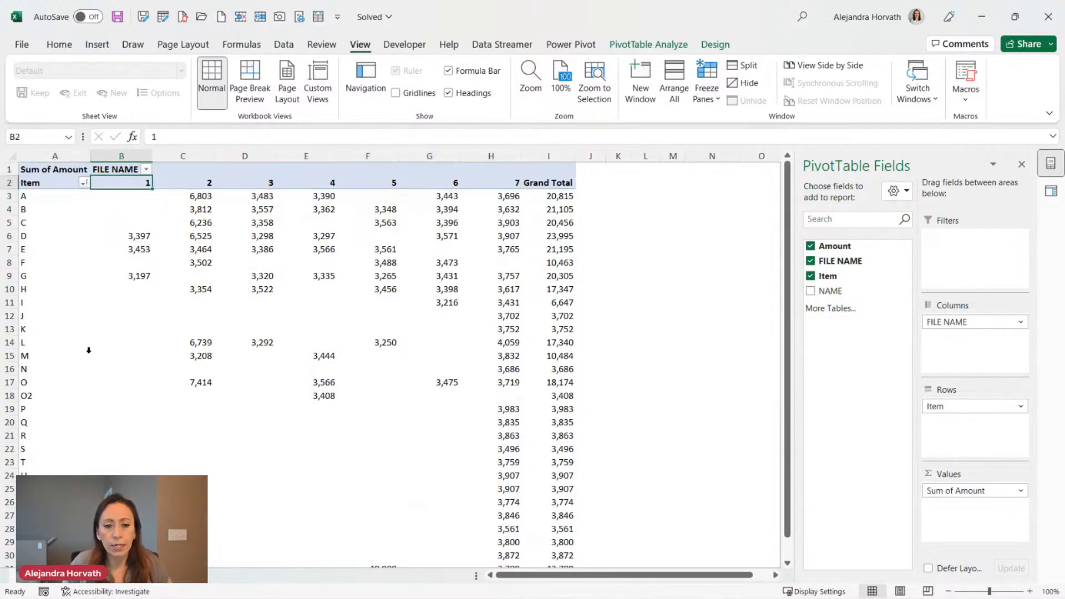
scroll(99, 347, right, 1)
scroll(153, 354, up, 1)
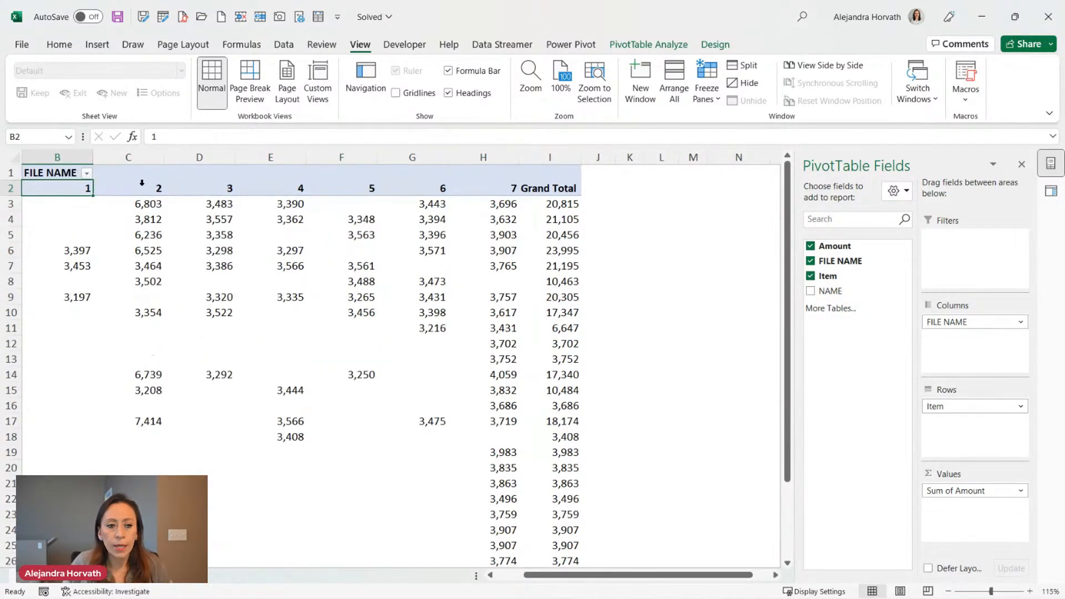
drag(560, 572, 447, 579)
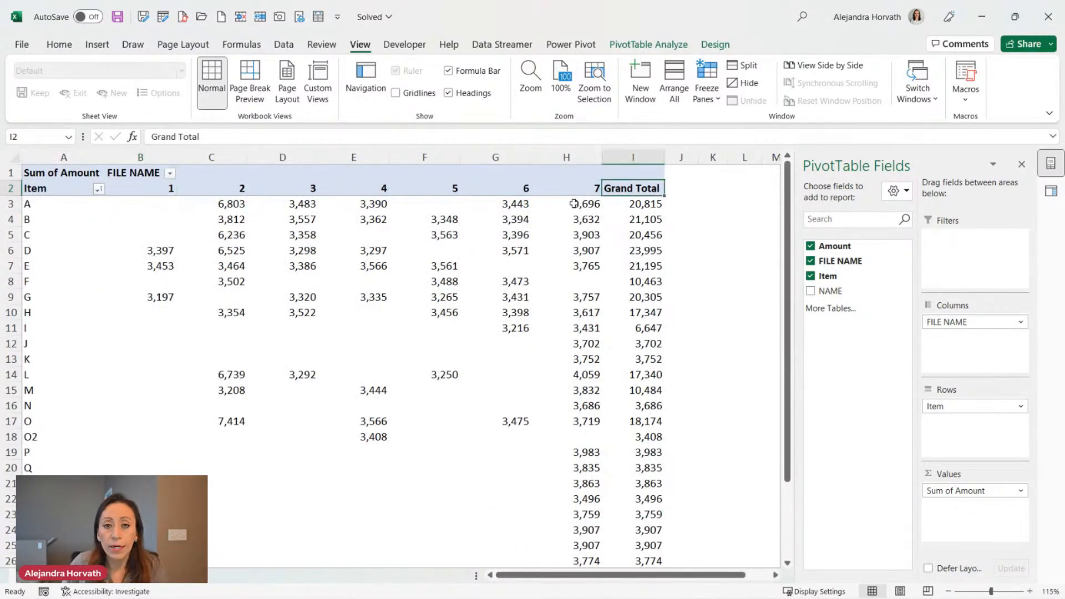
click(70, 194)
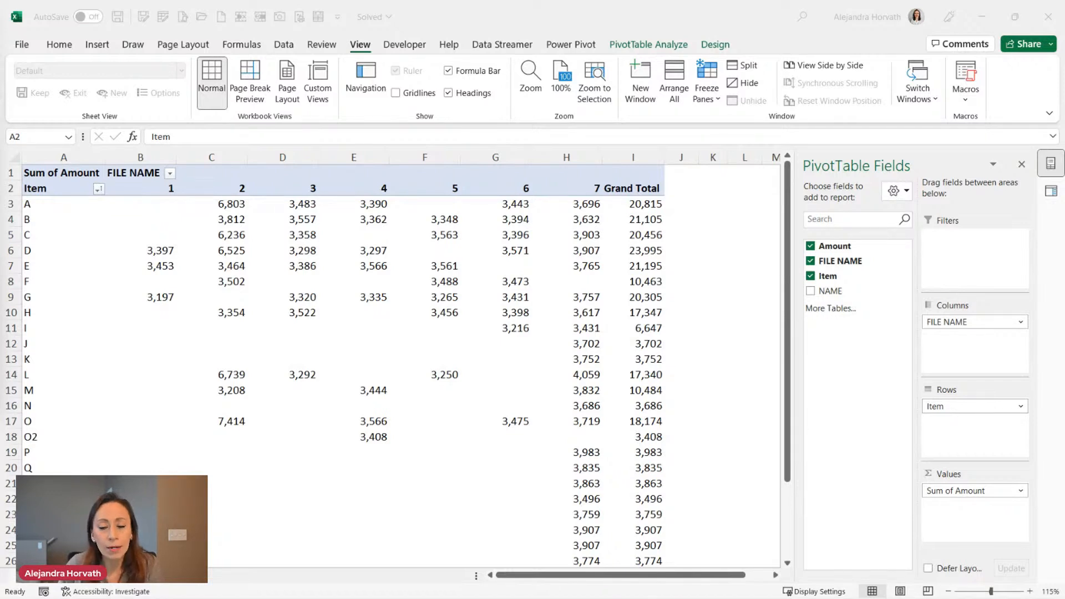
- Look over the sorted PivotTable's item rows and refresh the report again from its Sum of Amount values
click(215, 396)
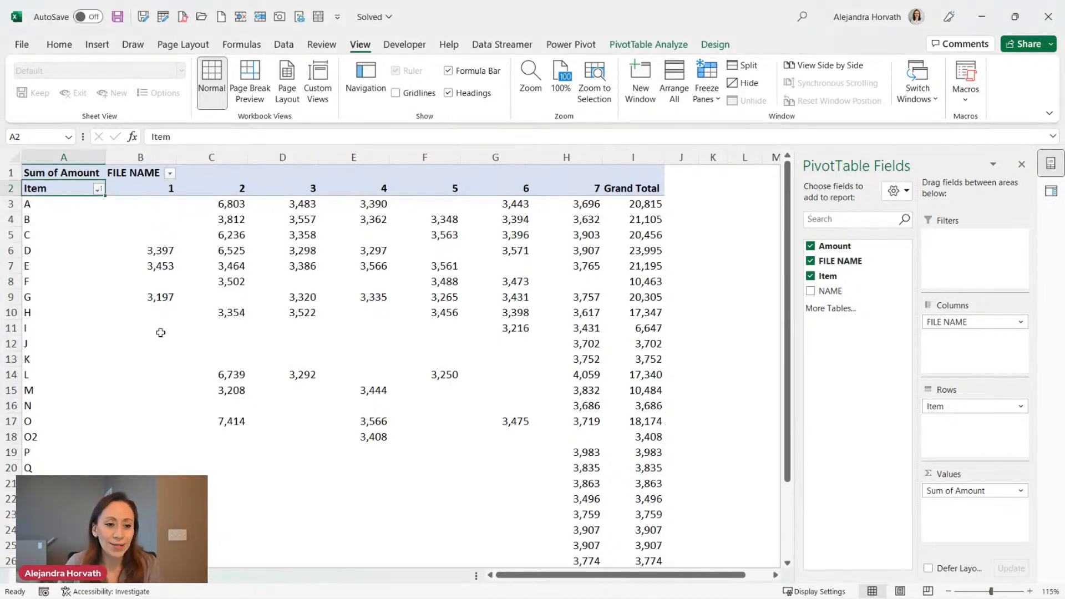
click(61, 332)
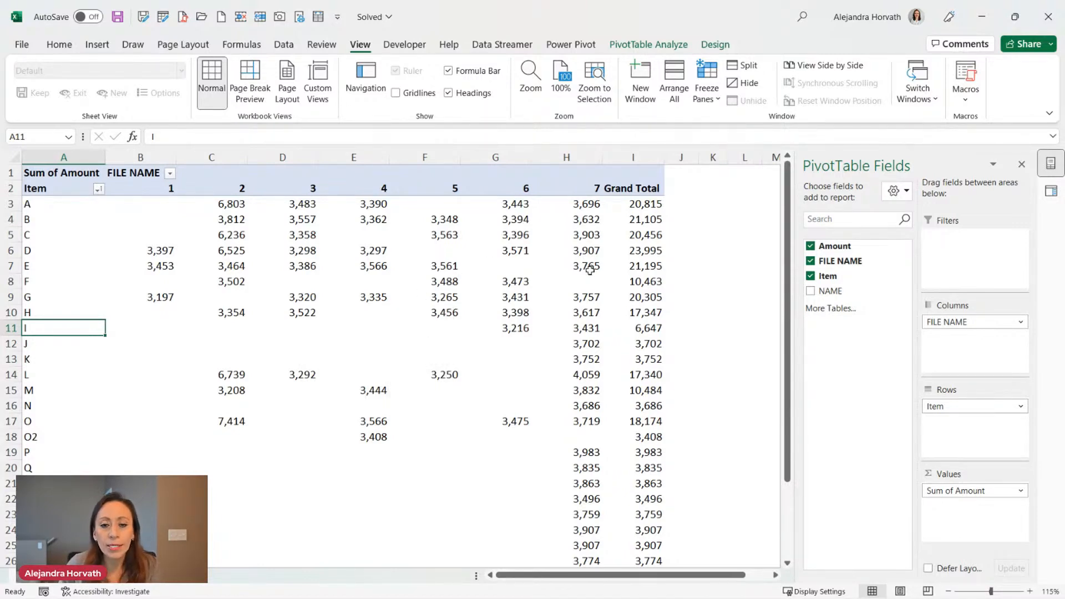
scroll(591, 260, down, 1)
scroll(611, 366, down, 2)
scroll(615, 382, up, 3)
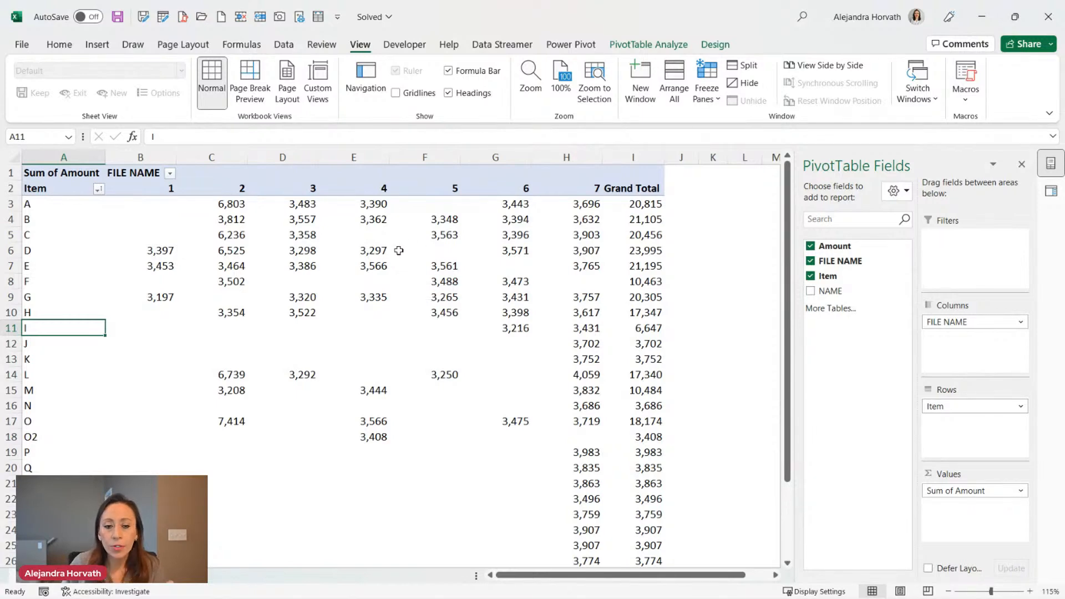
right_click(358, 256)
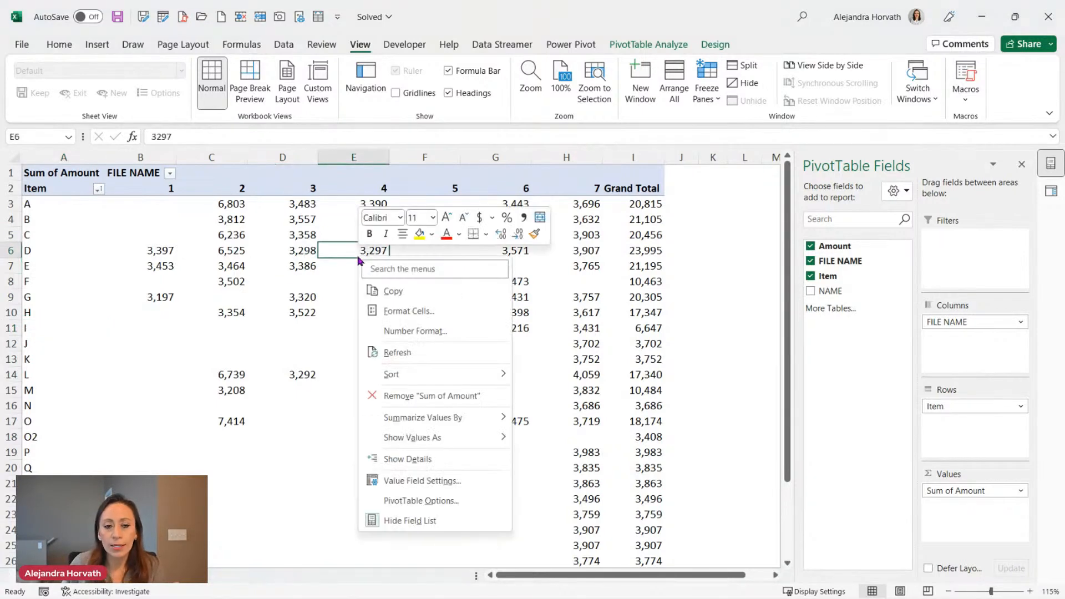
click(391, 353)
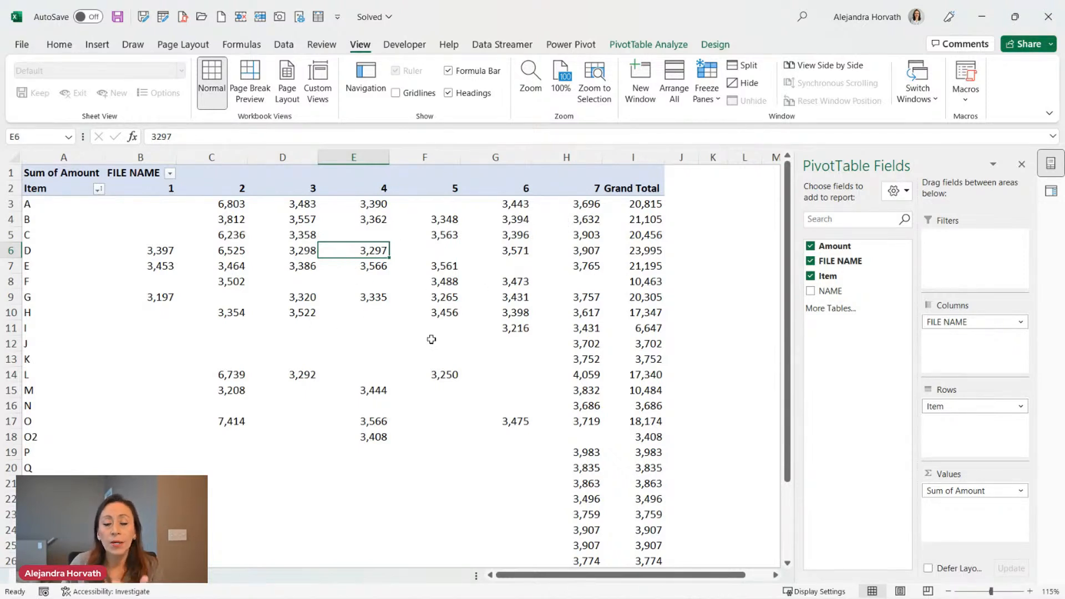
mouse_move(443, 330)
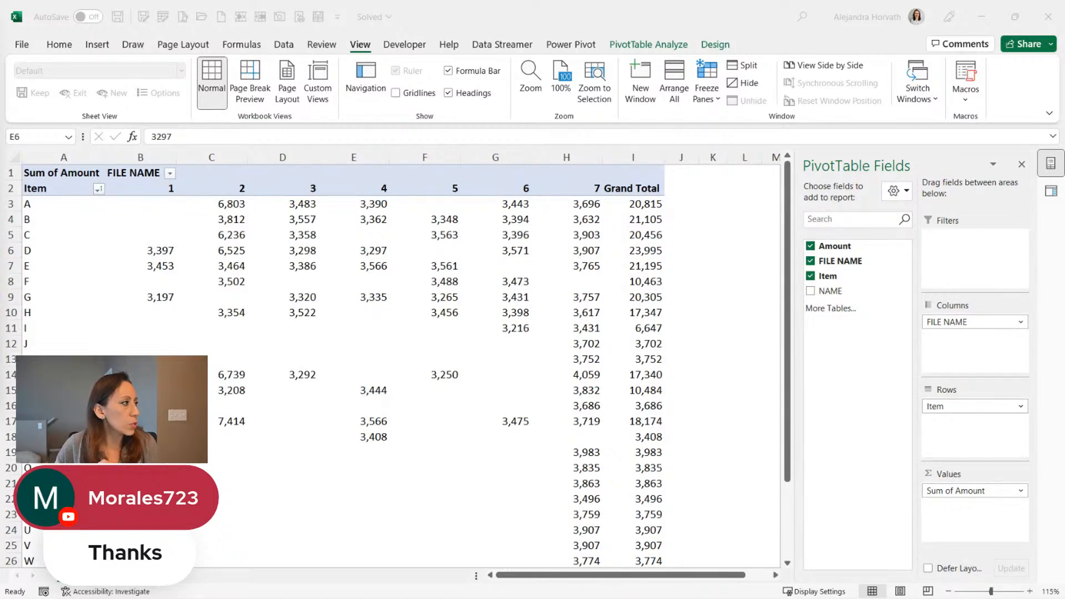
- Switch to the browser with the YouTube channel, open its Community page full screen and review the latest published post about the Power Query session
drag(0, 111, 460, 92)
click(654, 251)
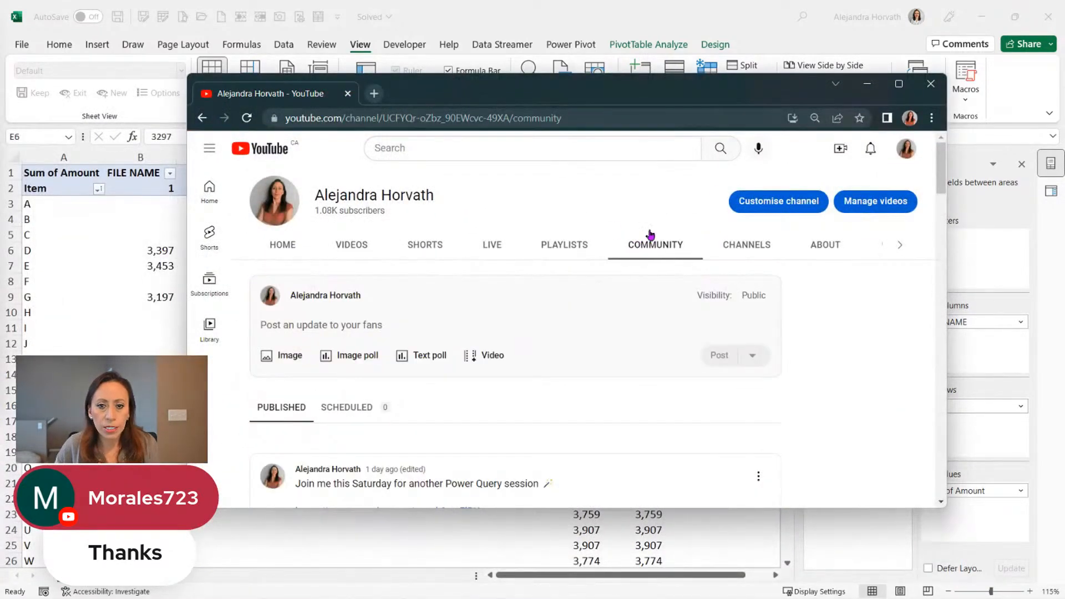
click(899, 84)
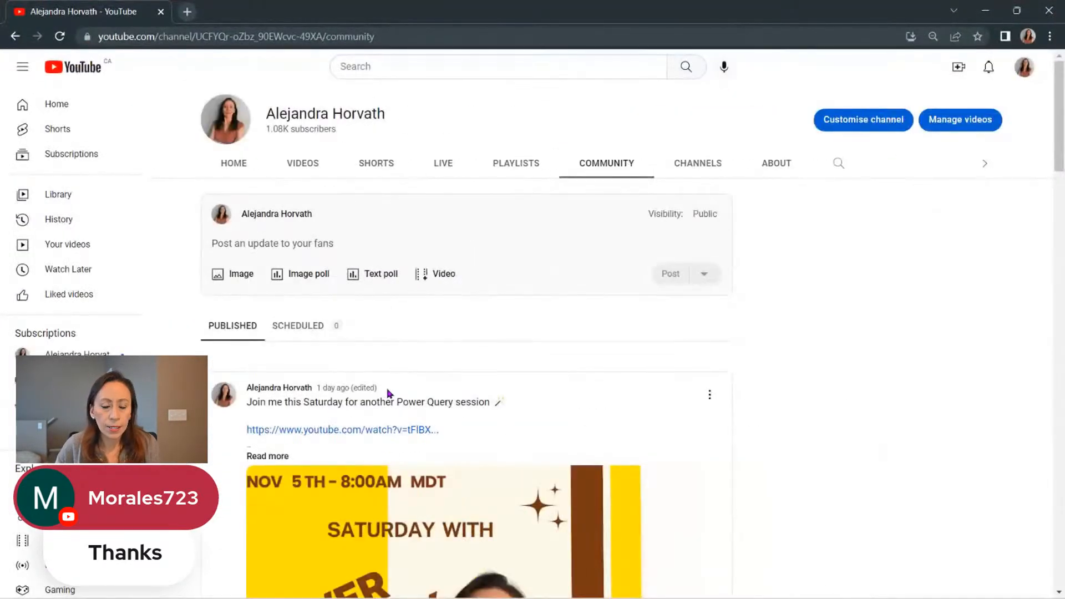
scroll(390, 420, down, 6)
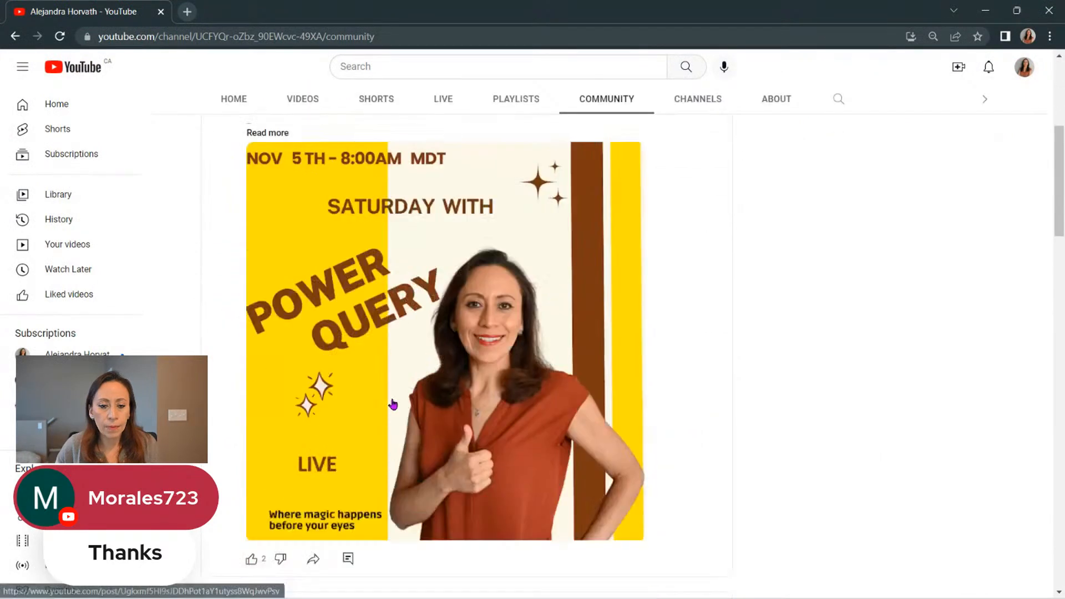
scroll(383, 427, up, 6)
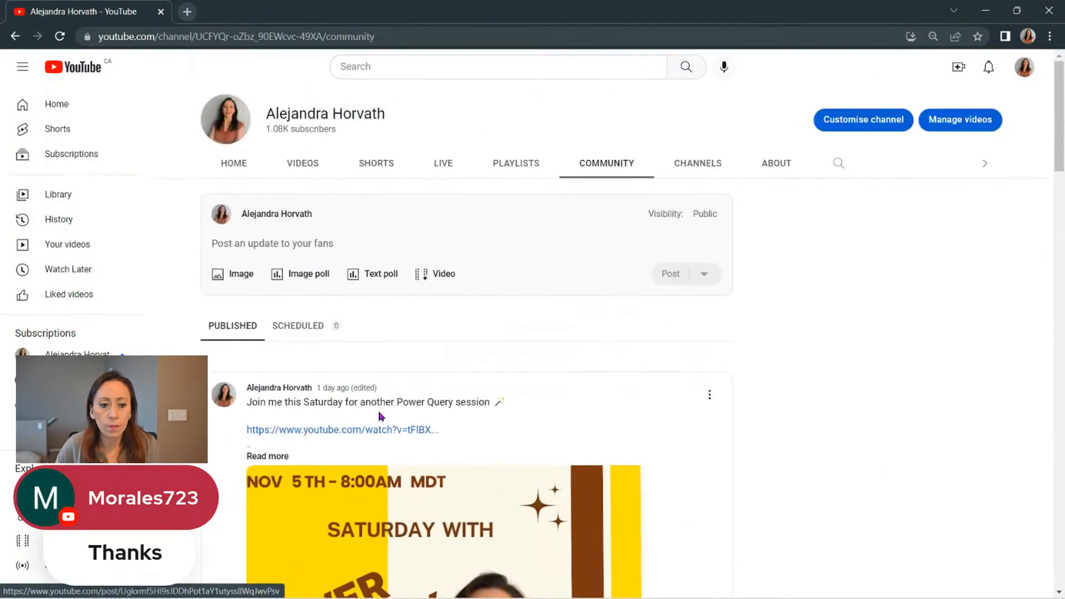